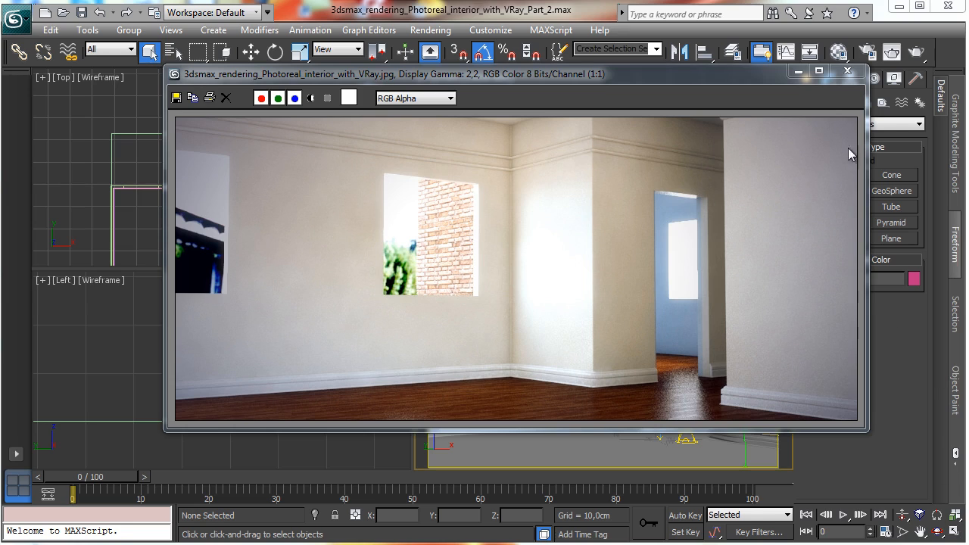
Step: Open the Pavement material's diffuse bitmap and replace it with Parquet_001.jpg from the project's textures folder
left_click(798, 71)
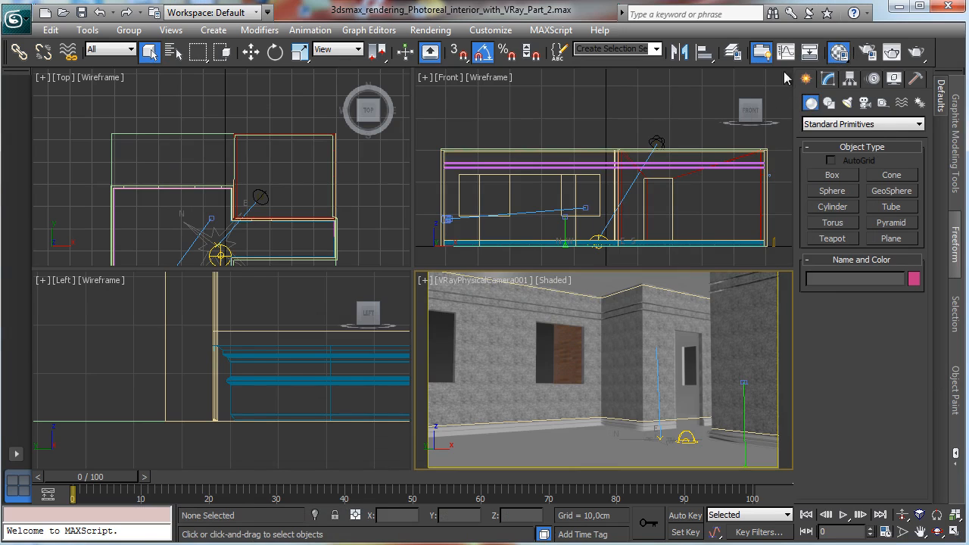
key("m")
left_click_drag(129, 224, 254, 32)
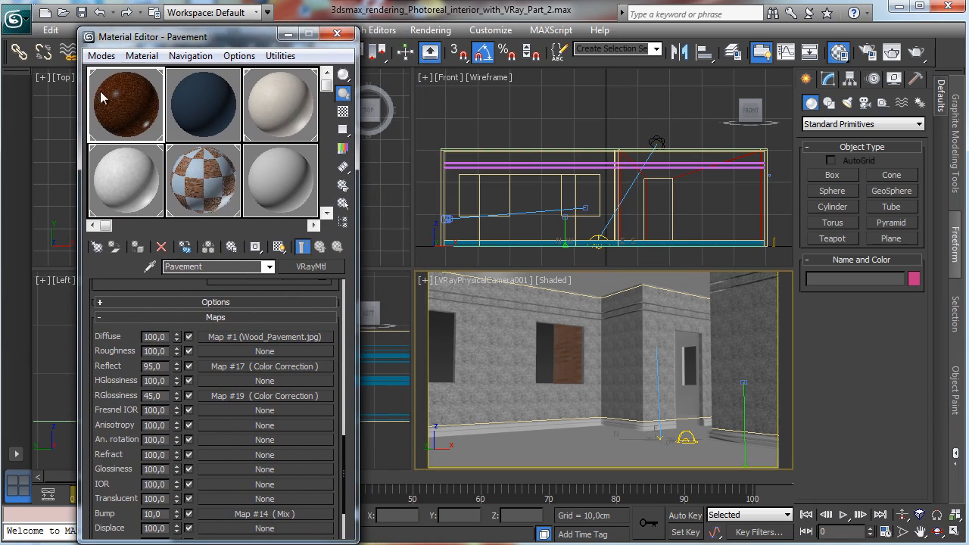
left_click(240, 338)
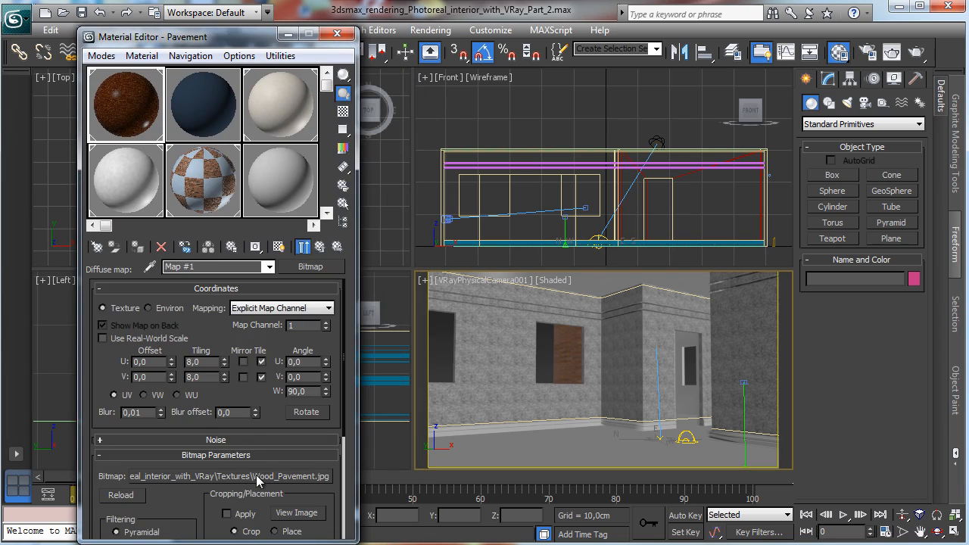
left_click(258, 476)
left_click(334, 124)
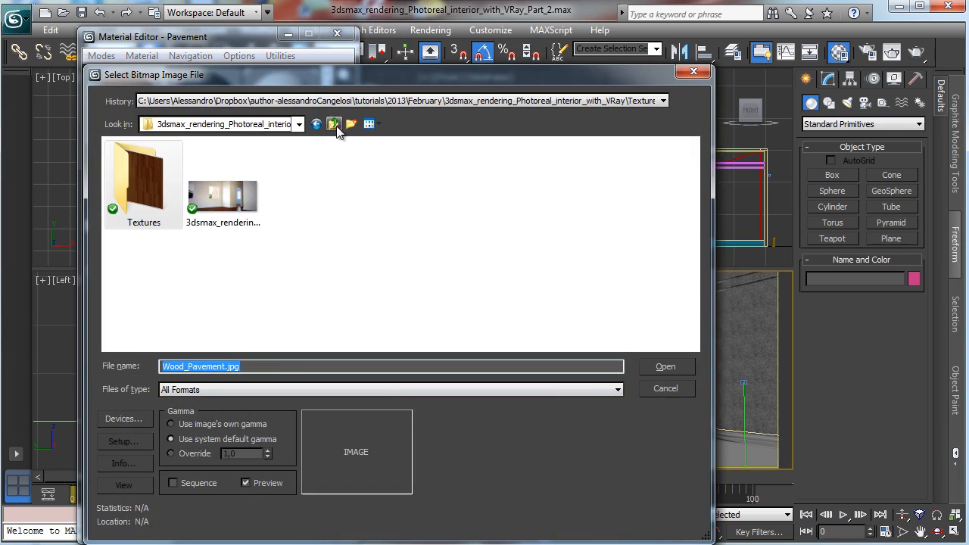
left_click(334, 124)
double_click(233, 191)
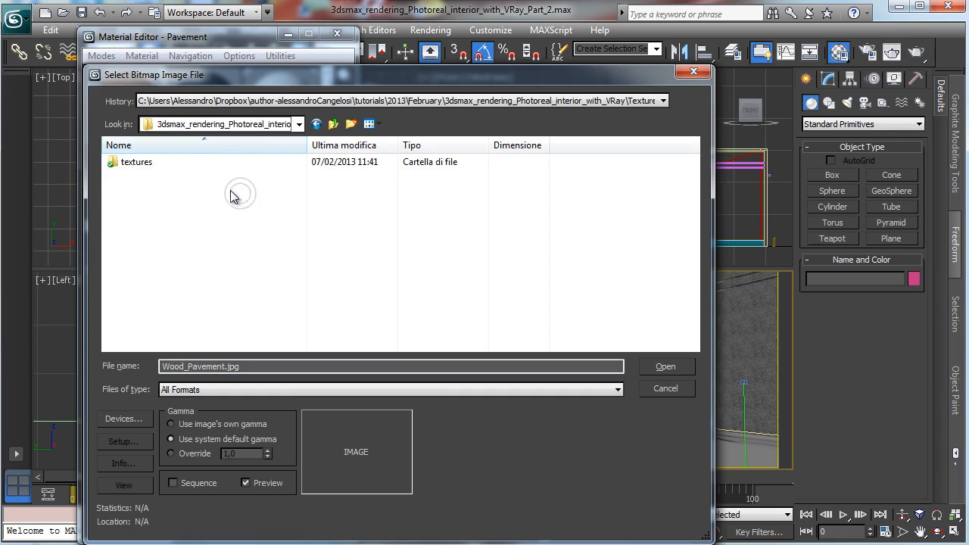
double_click(136, 162)
left_click(155, 187)
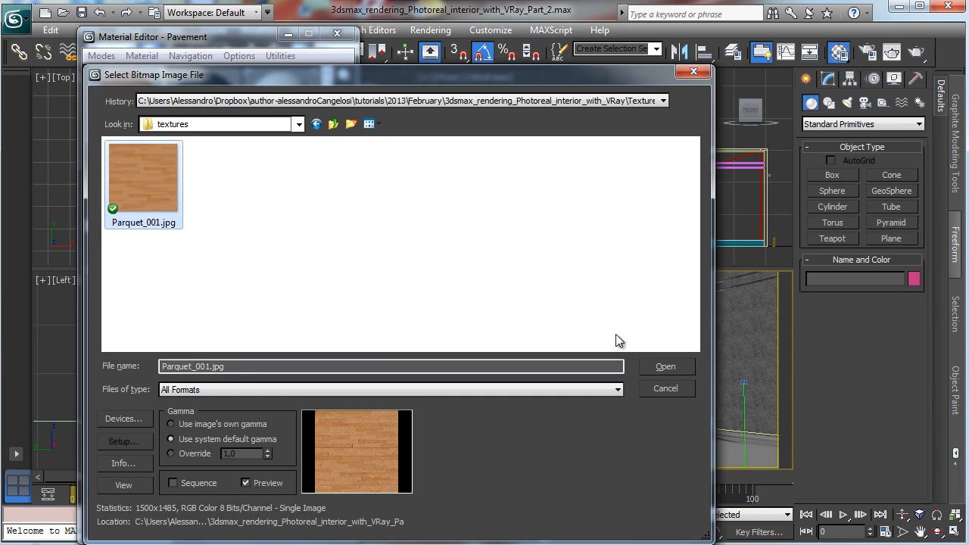
left_click(682, 367)
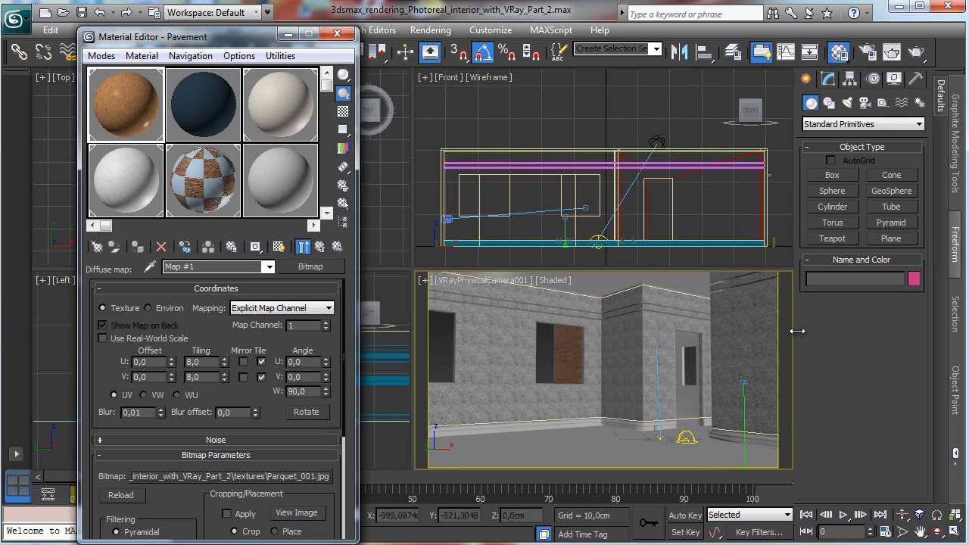
Step: Show the parquet map in the viewport and enlarge the camera view
left_click(279, 247)
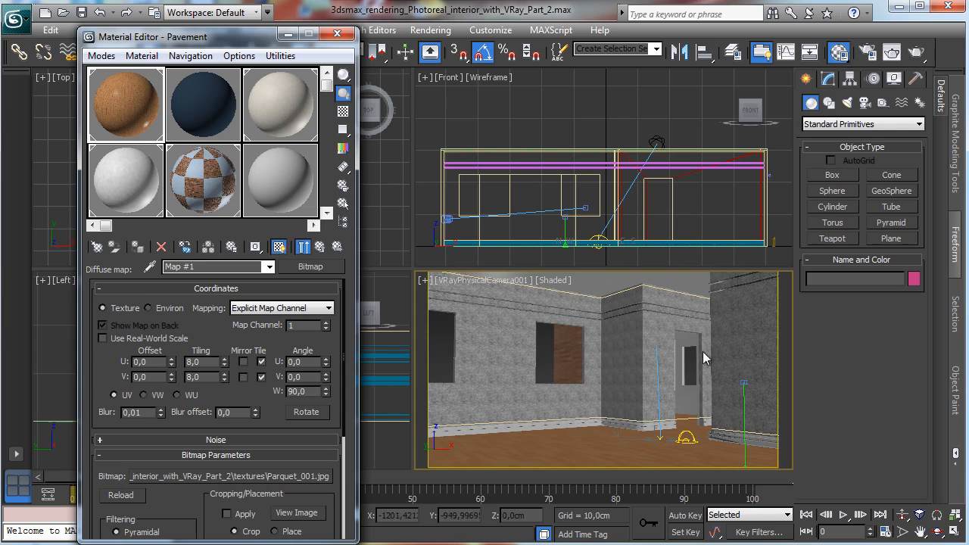
left_click(954, 532)
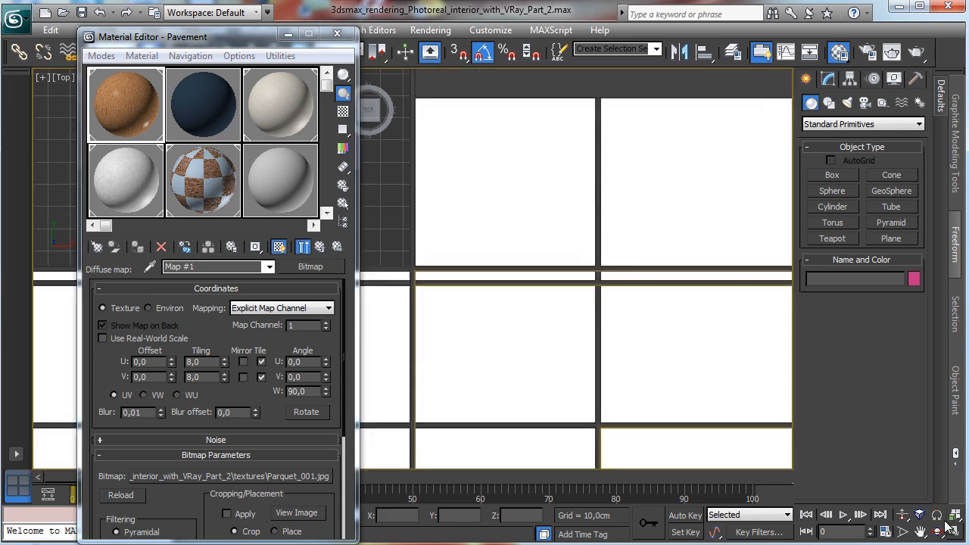
left_click_drag(233, 41, 150, 29)
Step: Set the parquet map's U and V tiling to 5
double_click(110, 350)
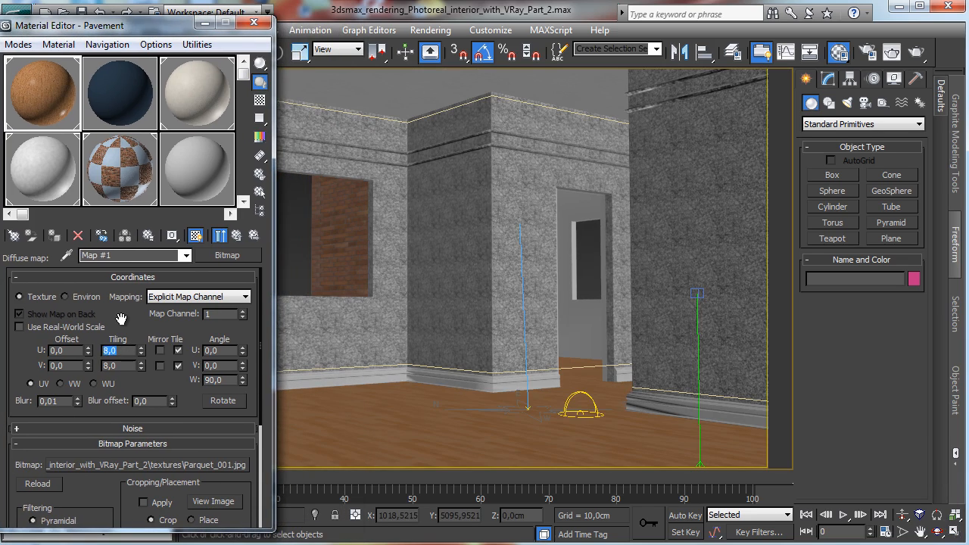
type("5")
key("Tab")
type("5")
key("Return")
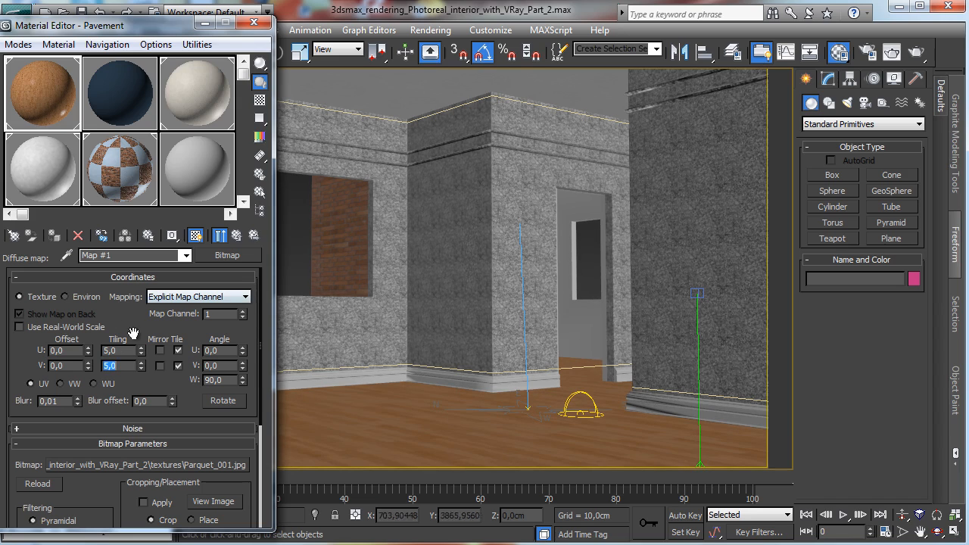
Step: Set the parquet map's U and V tiling to 4
double_click(127, 351)
type("4")
key("Tab")
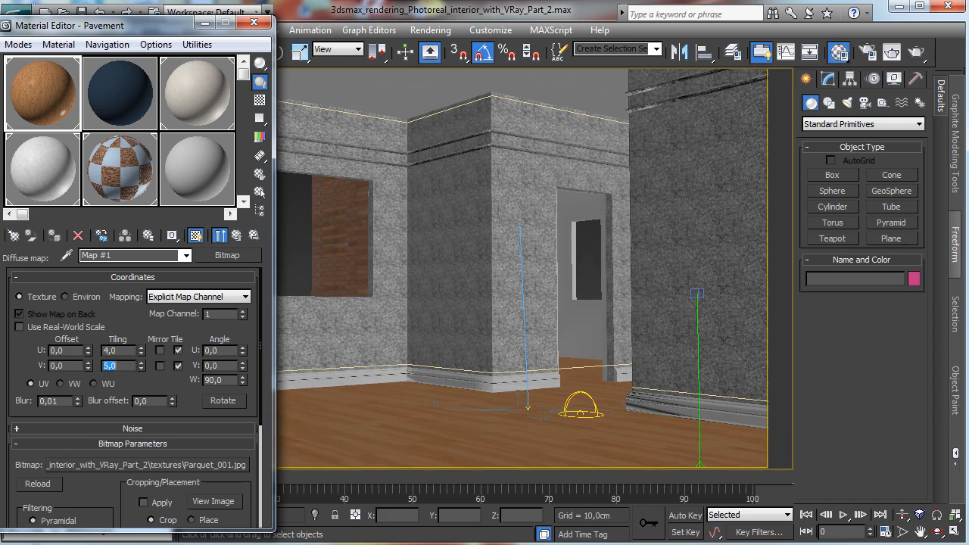
Step: Copy the parquet diffuse map and paste it into the Reflect color correction map's input
left_click(219, 236)
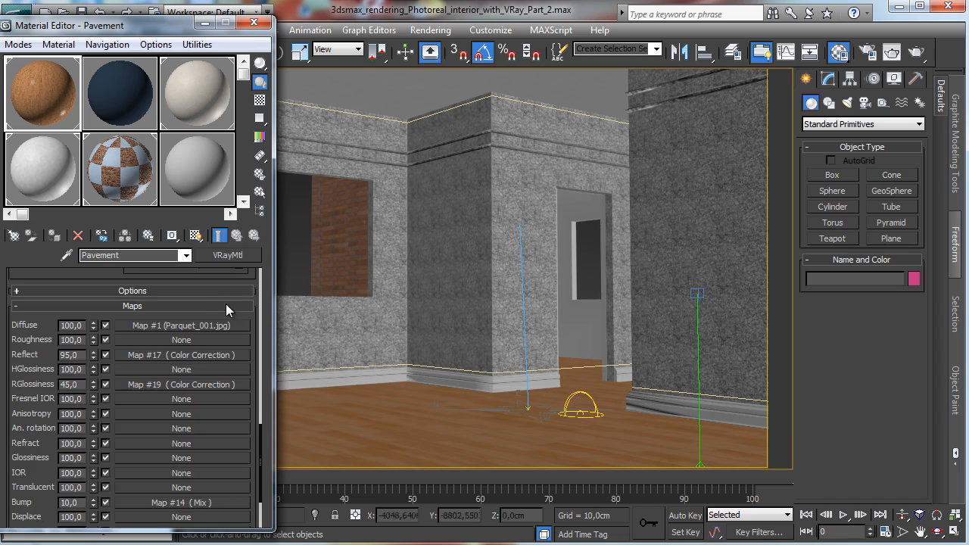
right_click(170, 323)
left_click(183, 347)
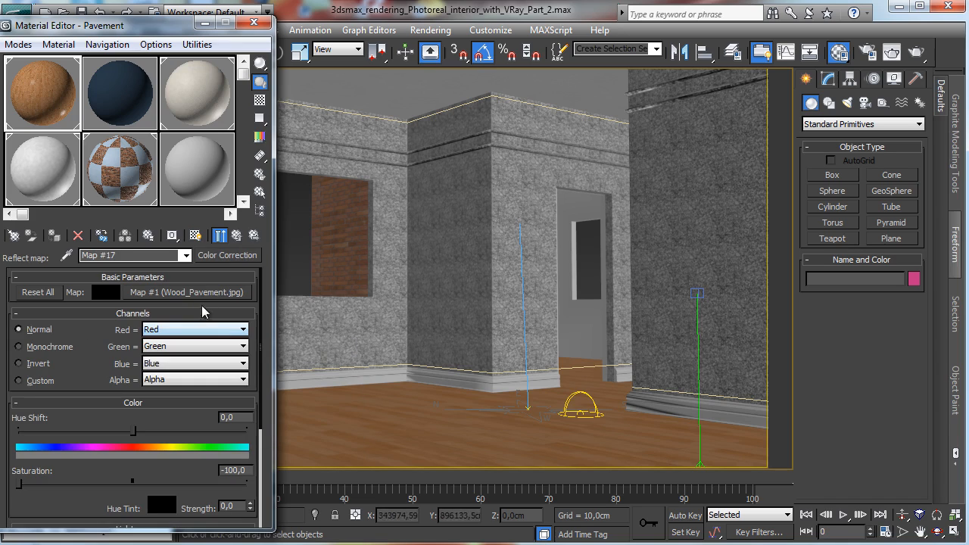
right_click(204, 297)
left_click(251, 336)
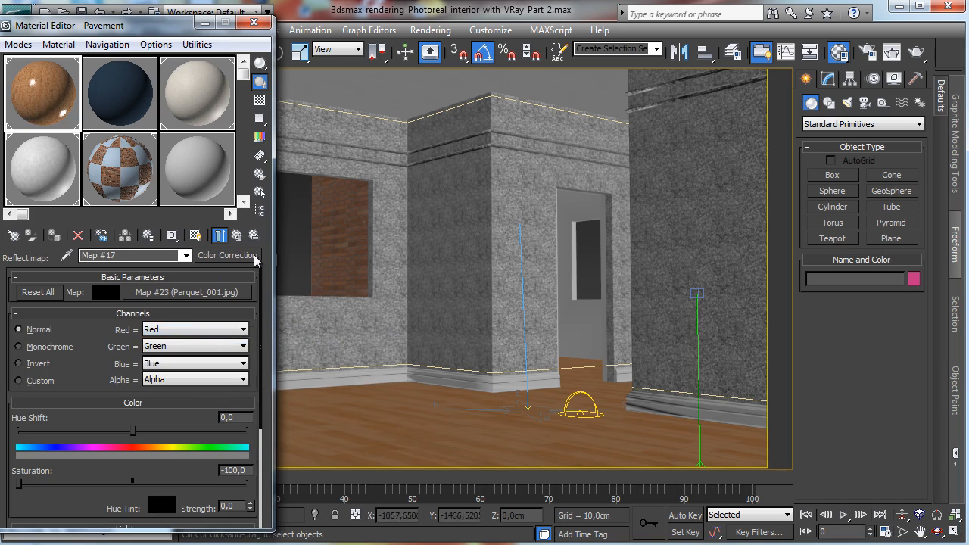
left_click(238, 235)
Step: Paste the parquet map into the RGlossiness color correction map's input
left_click(184, 385)
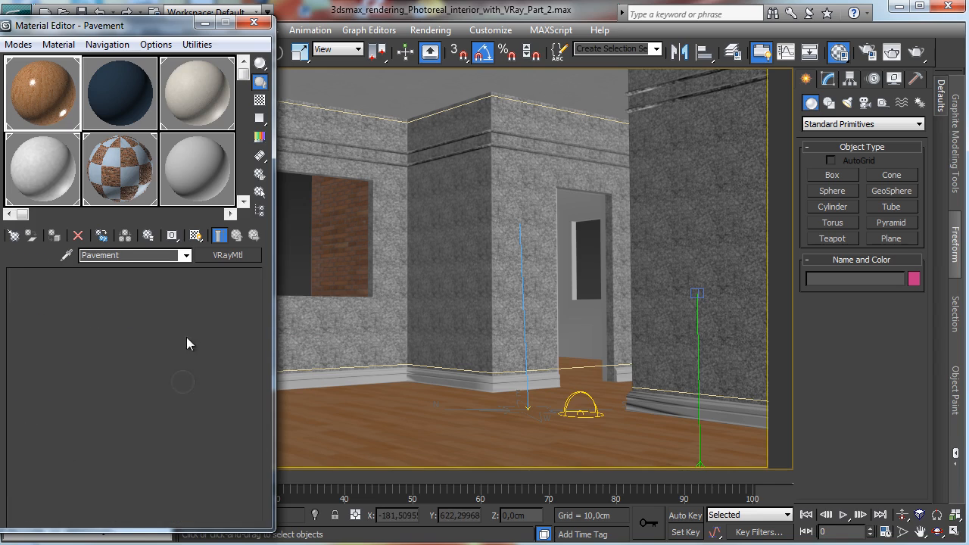
right_click(183, 295)
left_click(220, 337)
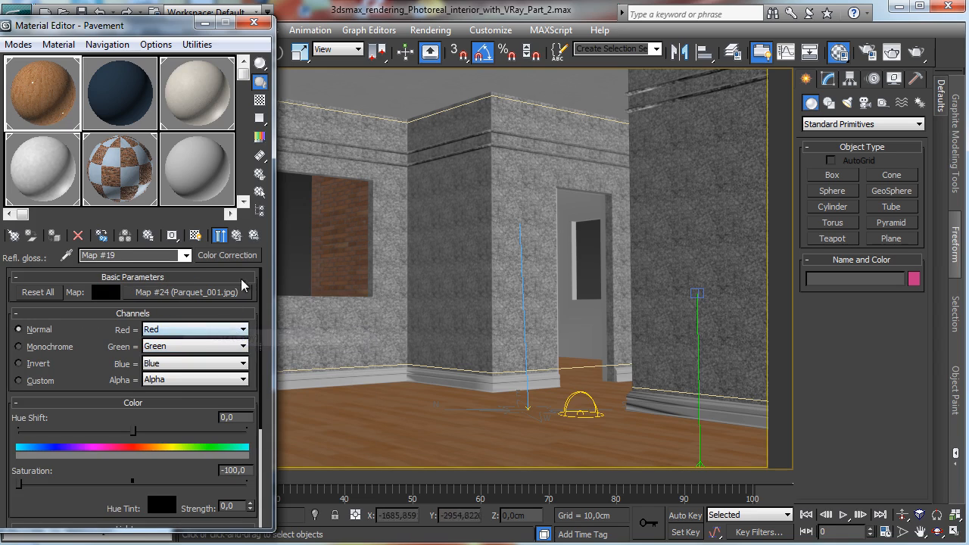
left_click(236, 235)
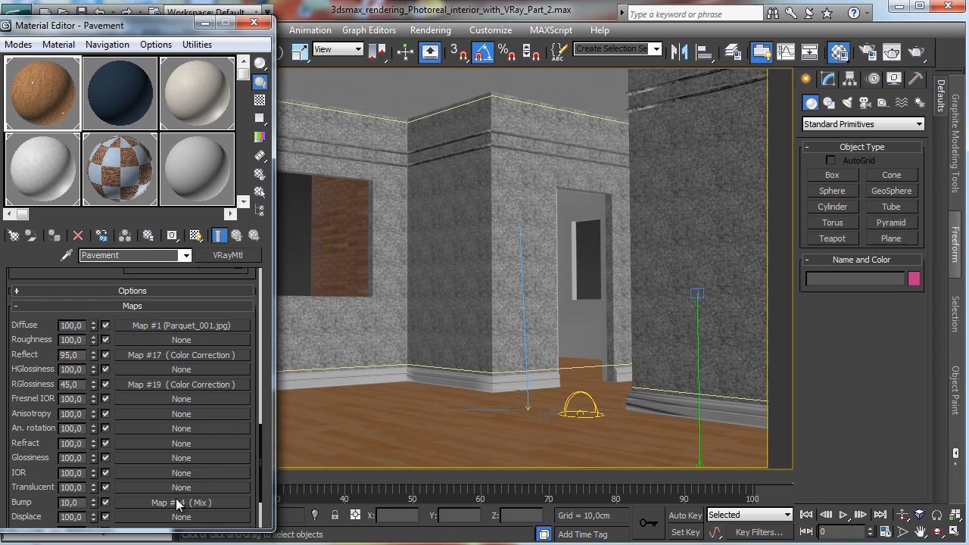
Step: Paste the parquet map into the bump Mix map's Color #1 correction input, then disable the Reflect map channel
left_click(181, 502)
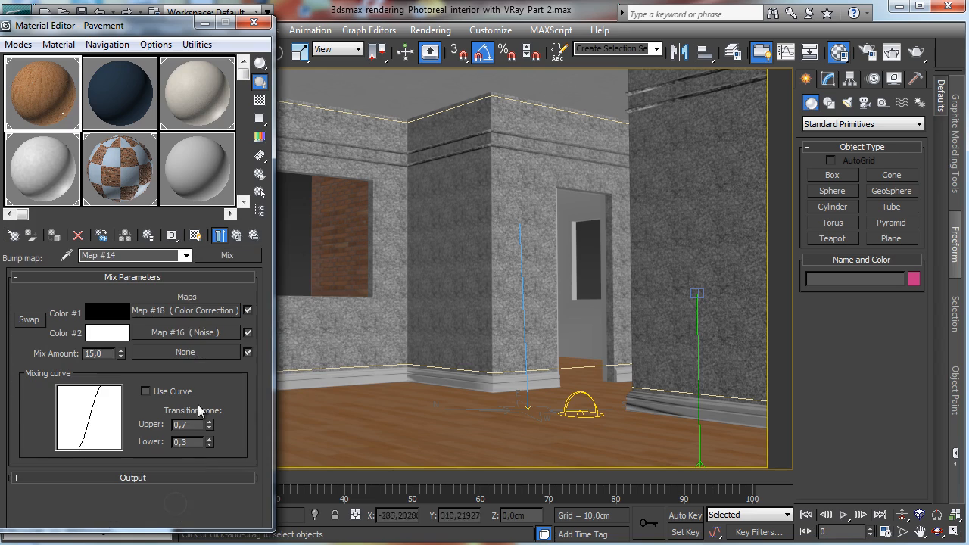
left_click(207, 311)
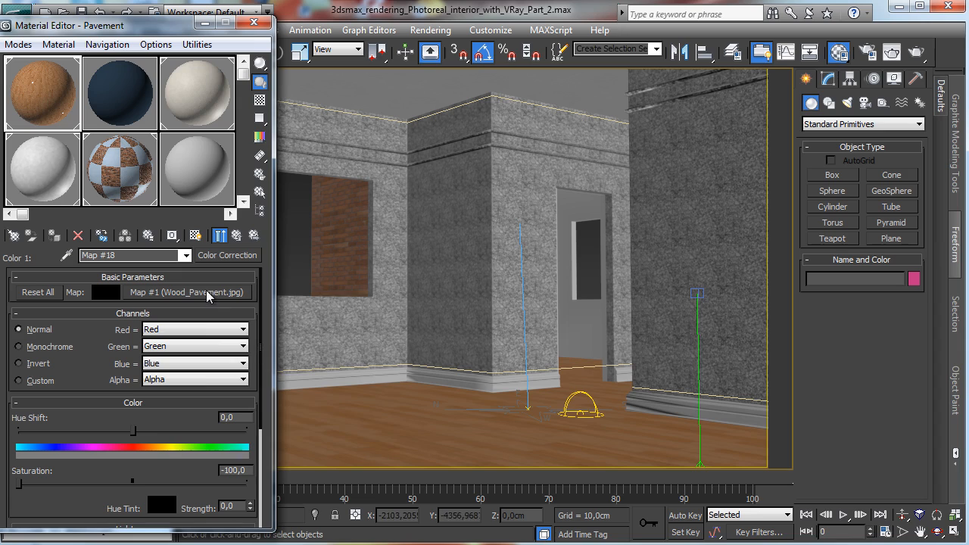
right_click(208, 296)
left_click(244, 335)
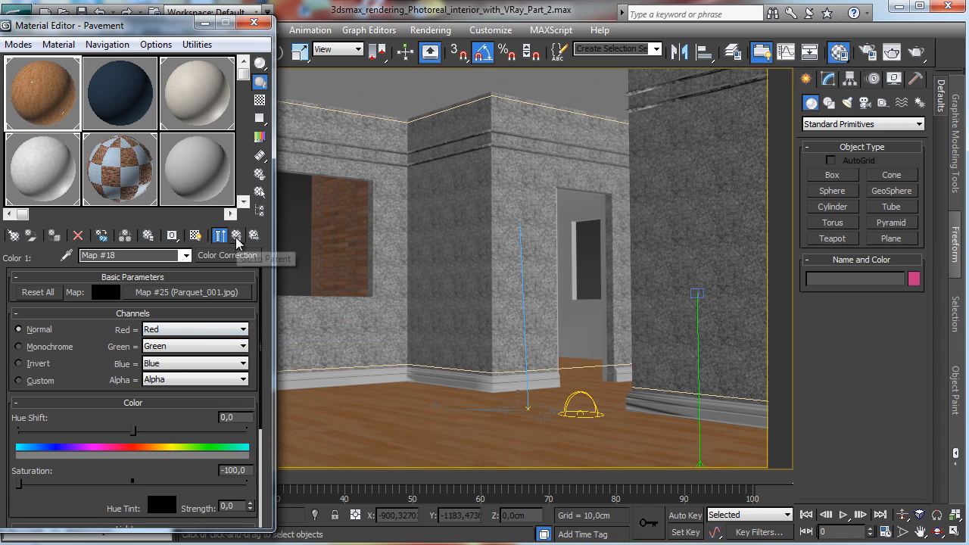
left_click(236, 236)
left_click(236, 236)
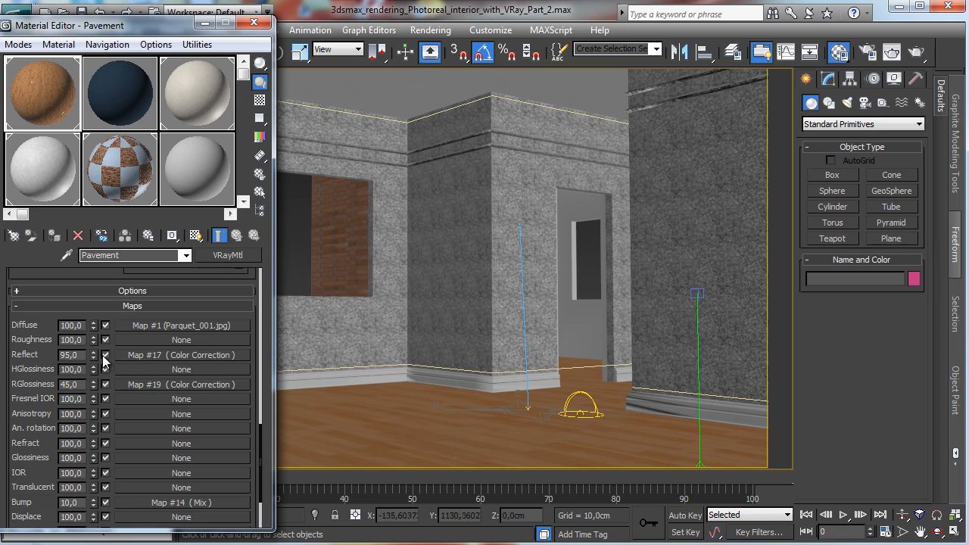
left_click(105, 355)
Step: Open Render Setup and review the V-Ray image sampler, irradiance map and light cache settings
left_click(868, 52)
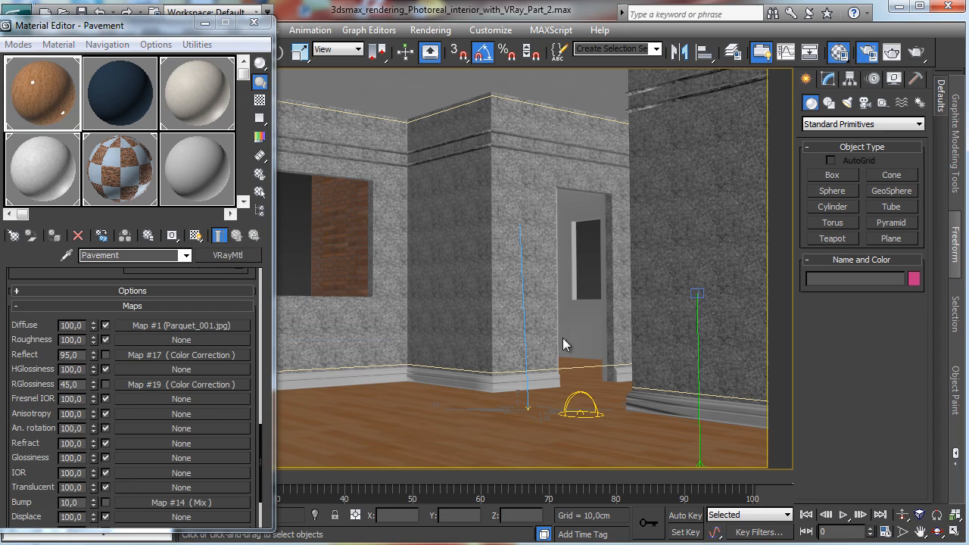
left_click_drag(447, 276, 568, 54)
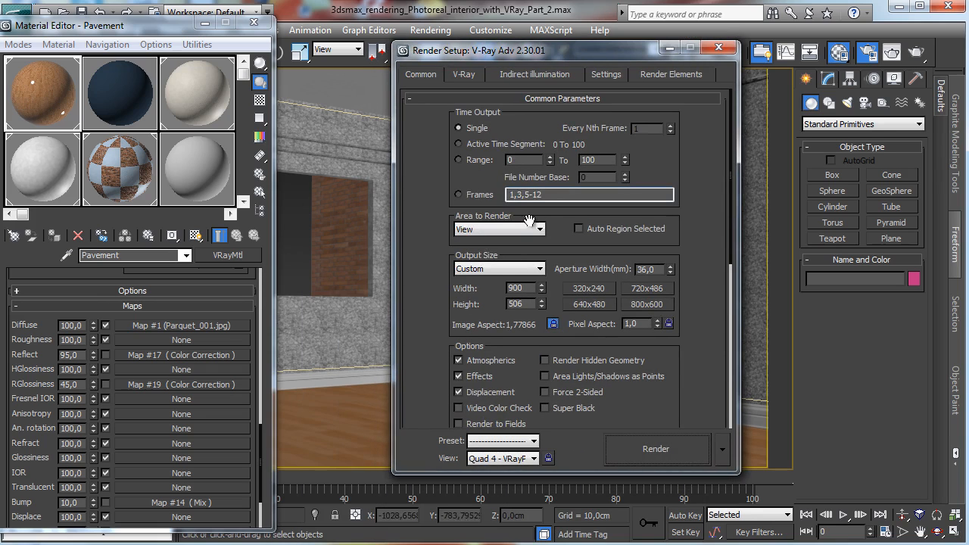
left_click(466, 75)
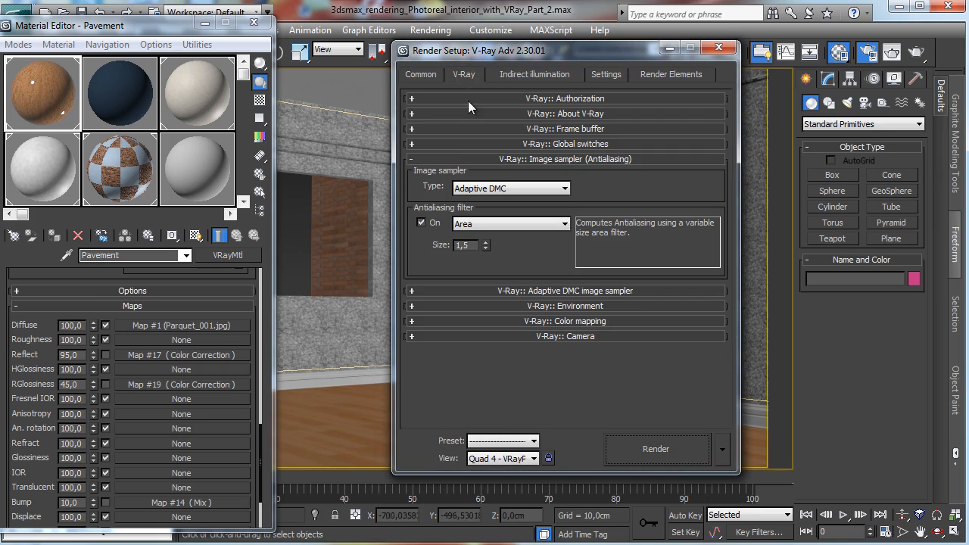
left_click(519, 77)
left_click(561, 274)
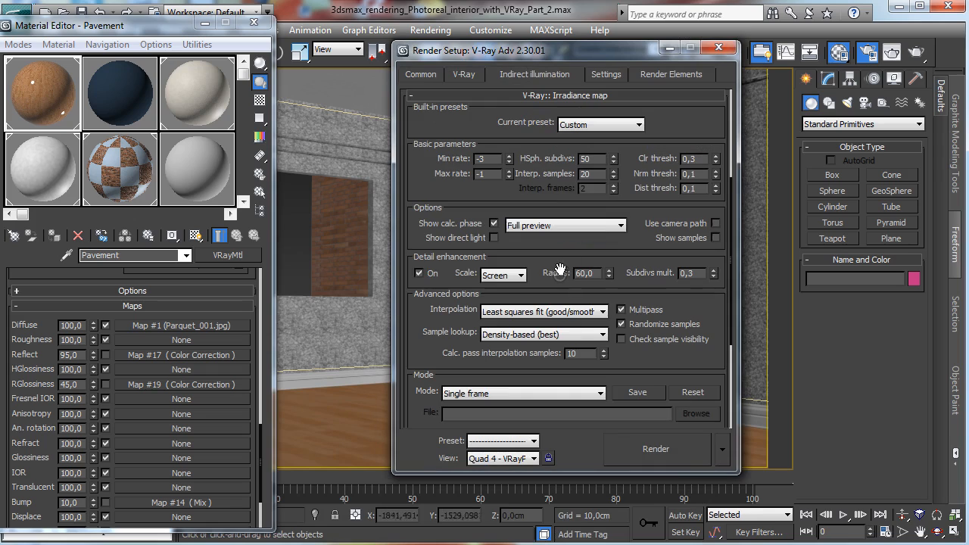
left_click(597, 125)
left_click(598, 126)
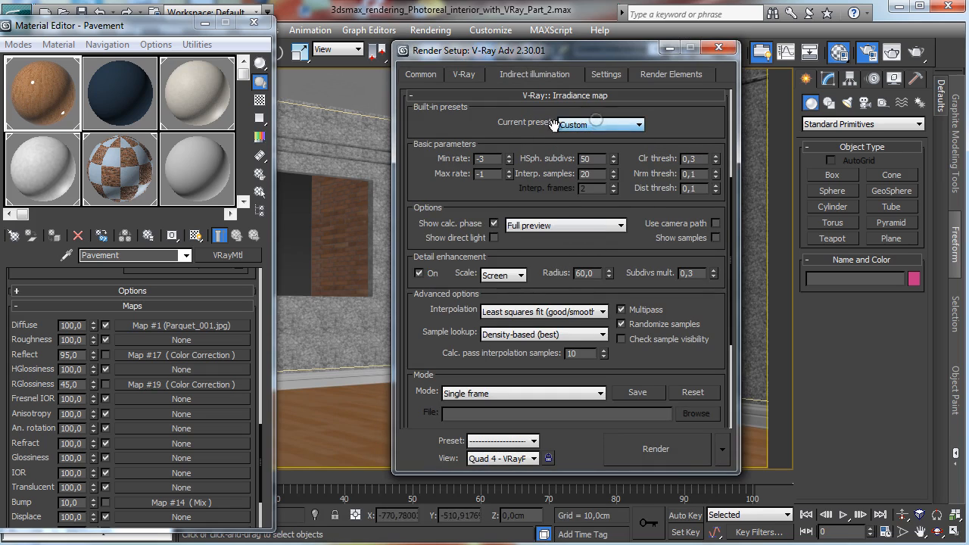
left_click(508, 175)
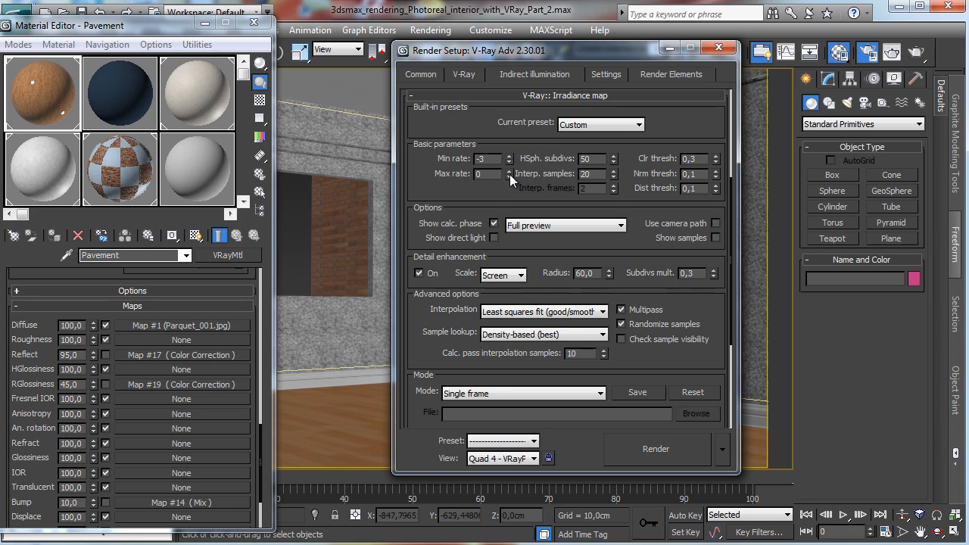
left_click(509, 176)
scroll(492, 201, "down", 5)
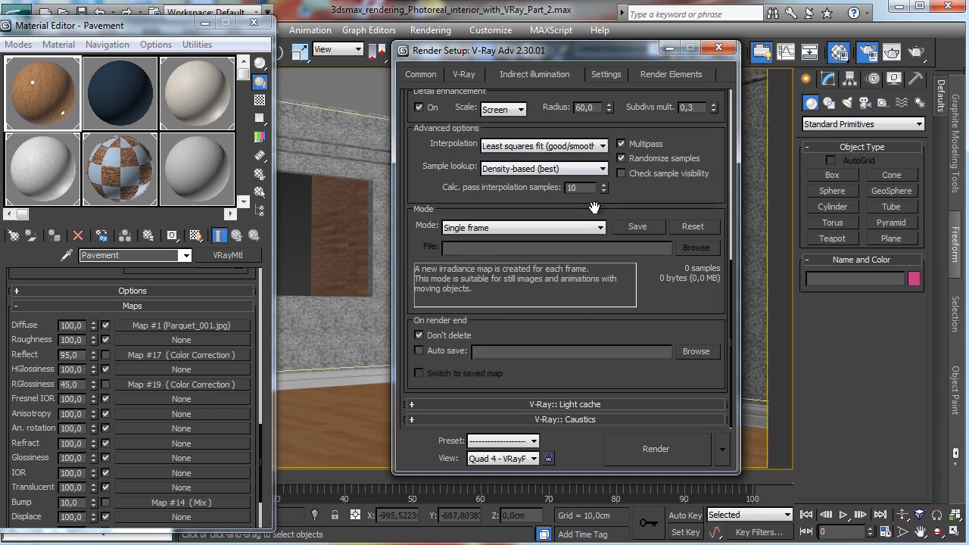
left_click(603, 403)
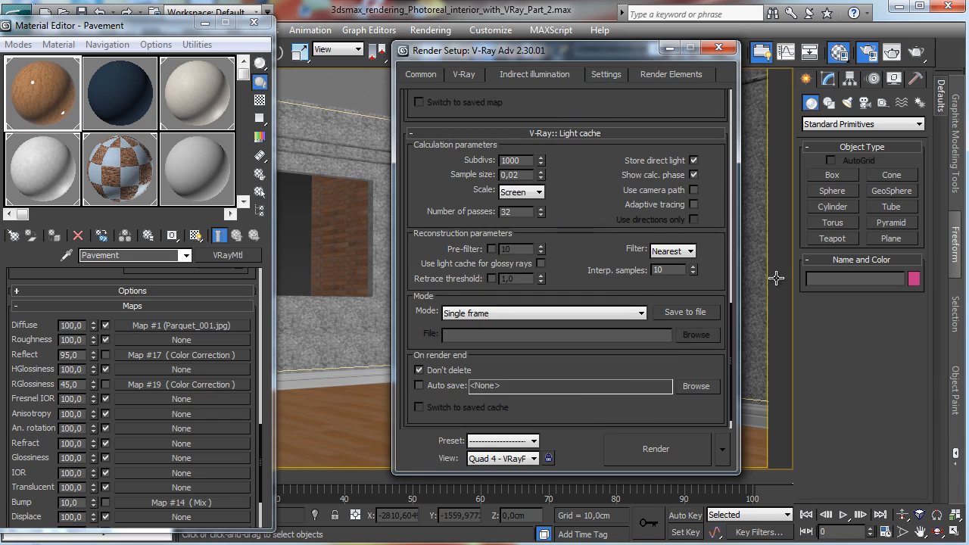
Step: Set the DMC sampler's min samples to 16 and global subdivs multiplier to 1.0
left_click(607, 79)
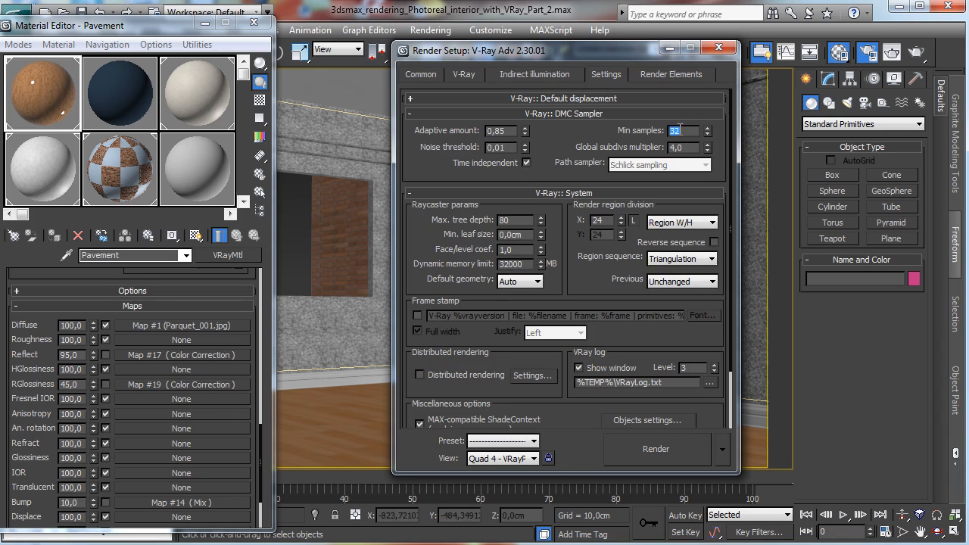
type("16")
double_click(688, 149)
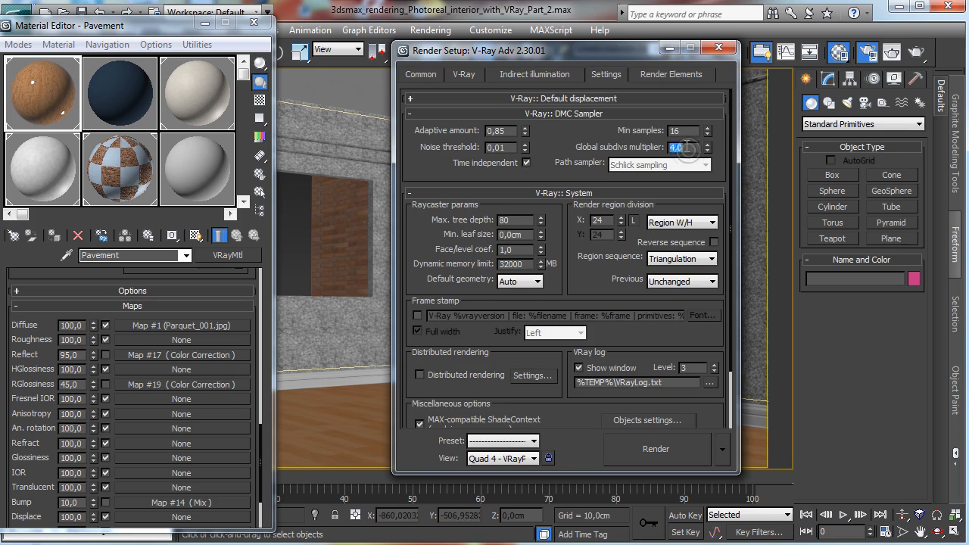
type("1")
key("Return")
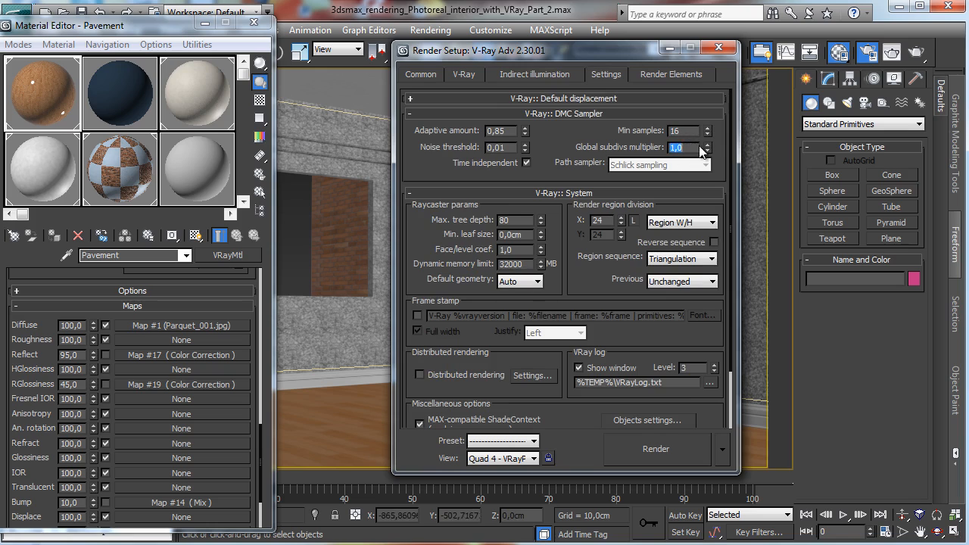
Step: Start a test render of the camera view, then cancel it and minimize the frame buffer
left_click(656, 450)
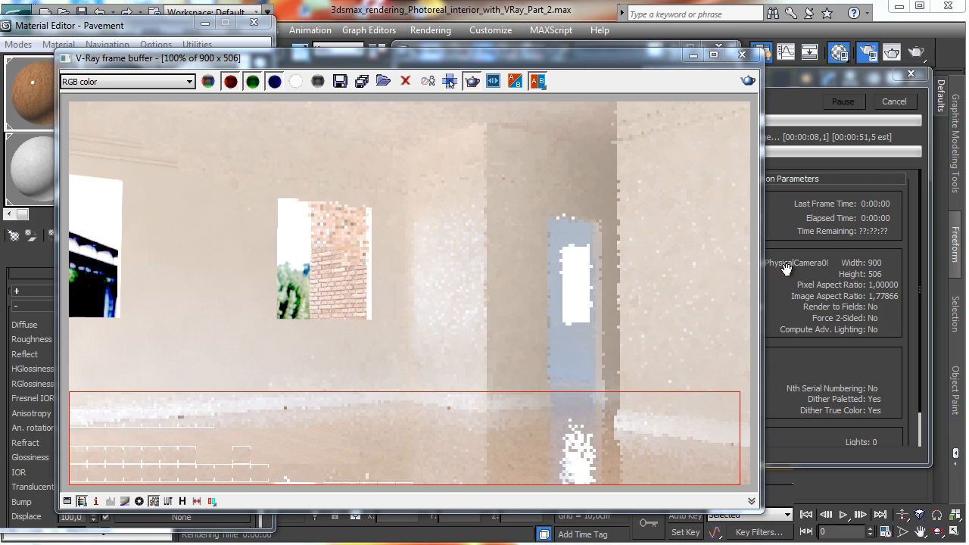
left_click(154, 501)
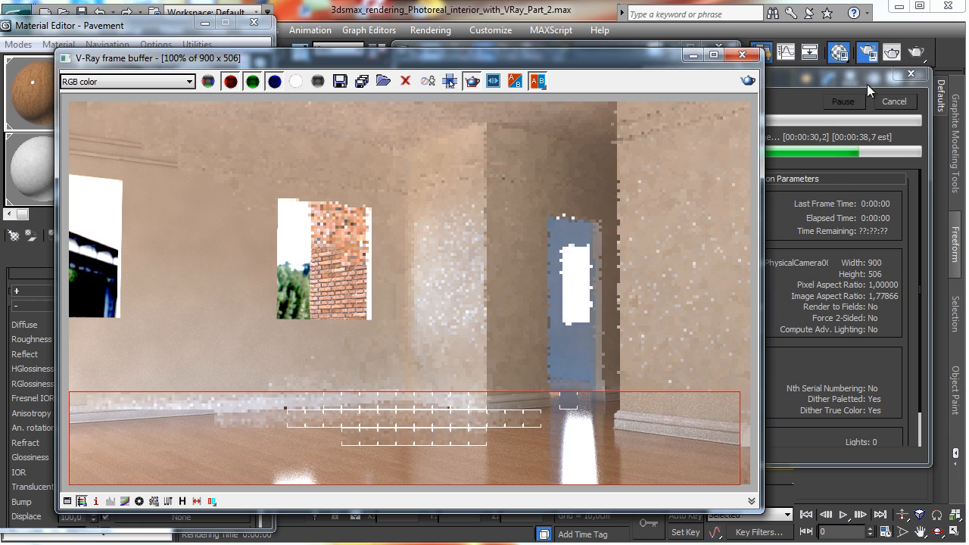
left_click(883, 102)
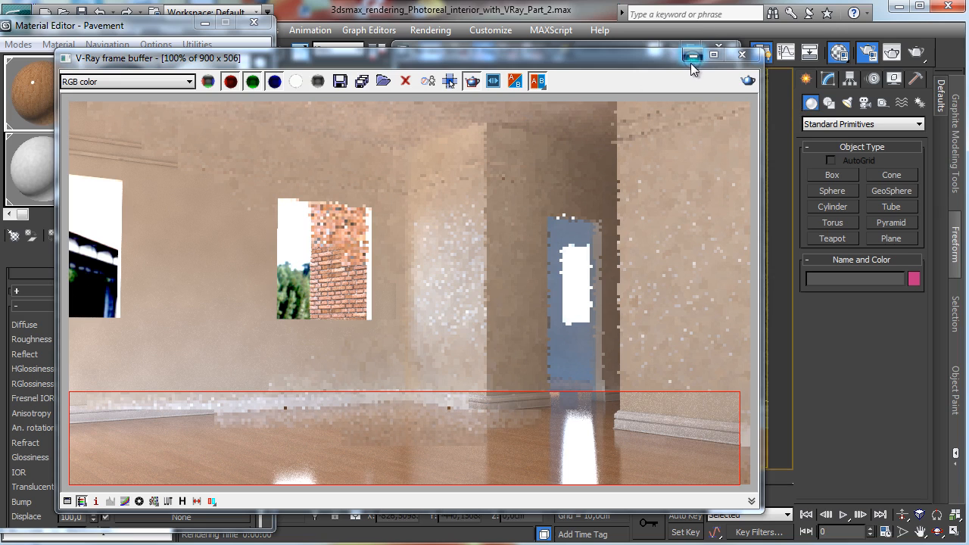
left_click(691, 57)
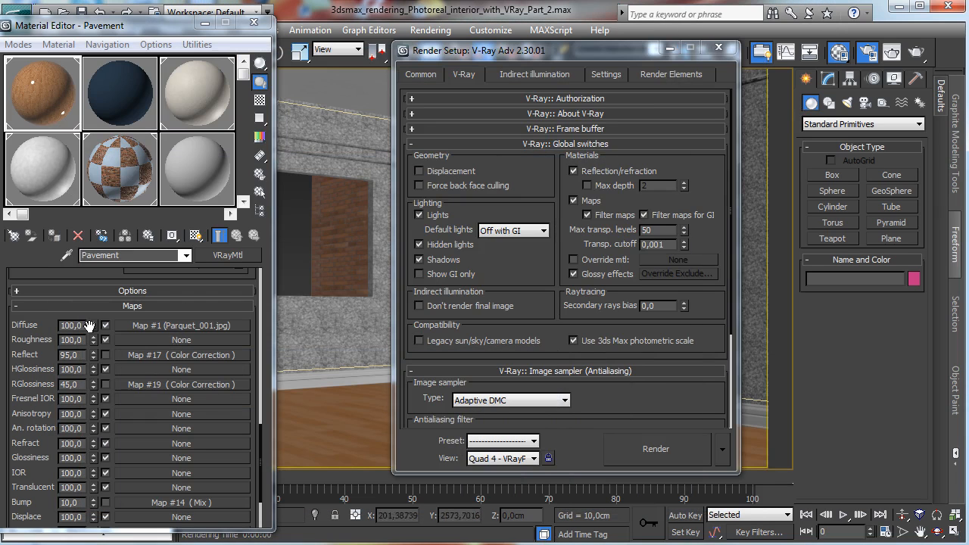
Step: Set the Pavement material's Reflect colour to a mid grey with value 132
scroll(91, 326, "up", 10)
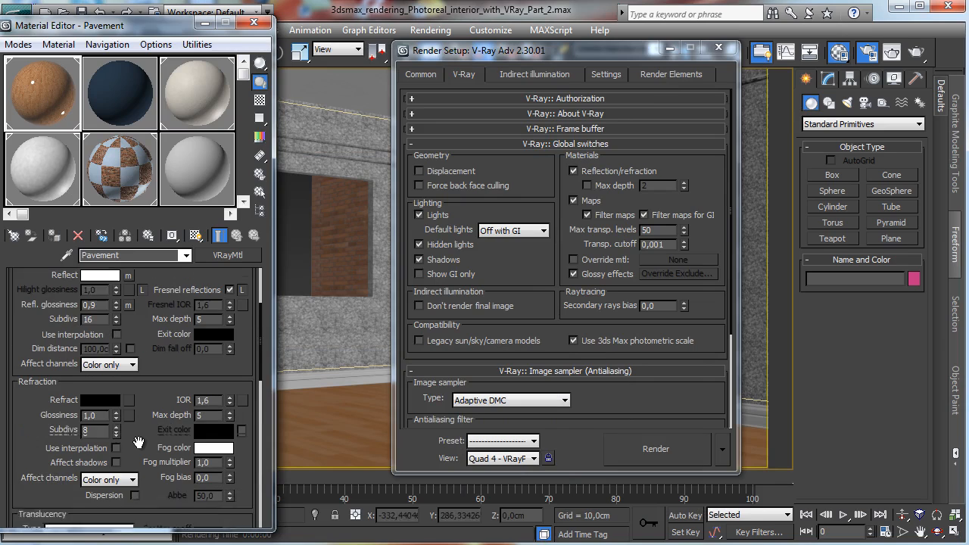
scroll(139, 442, "up", 1)
left_click(95, 298)
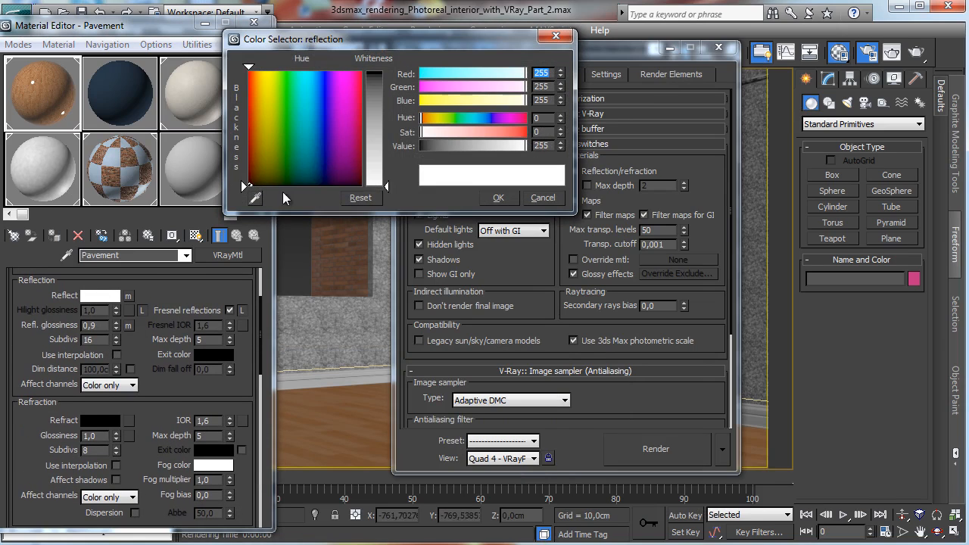
left_click(480, 144)
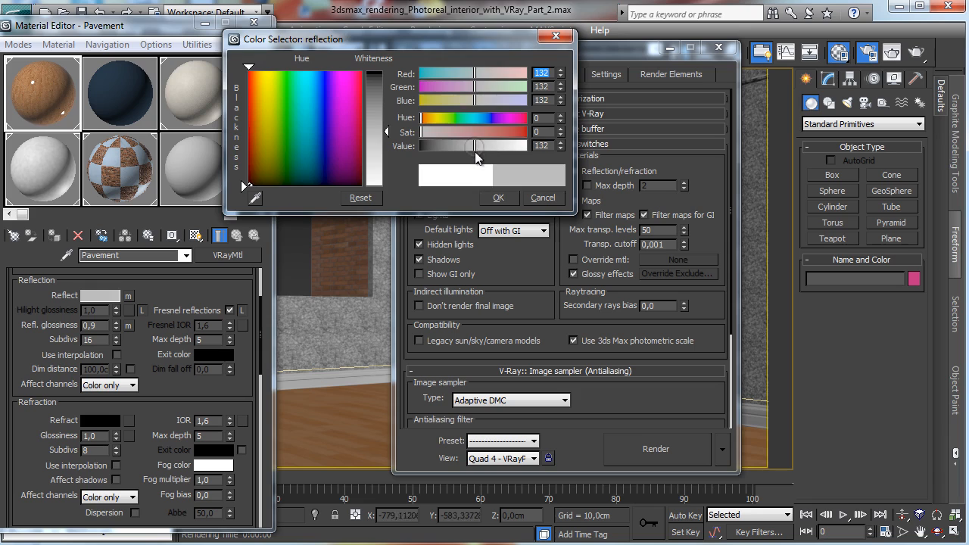
left_click(497, 198)
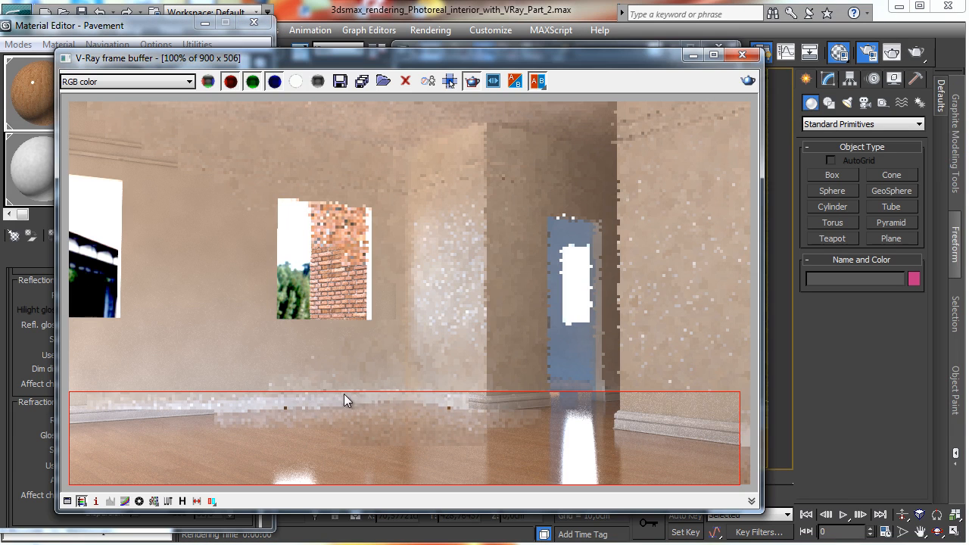
Step: Draw a render region over the floor, re-render it, and minimize the frame buffer
left_click_drag(344, 395, 721, 497)
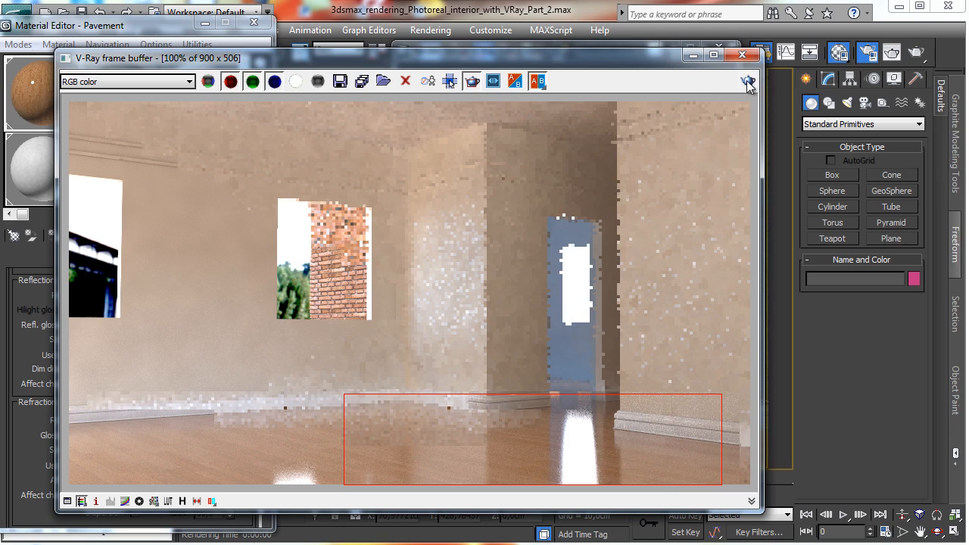
left_click(746, 80)
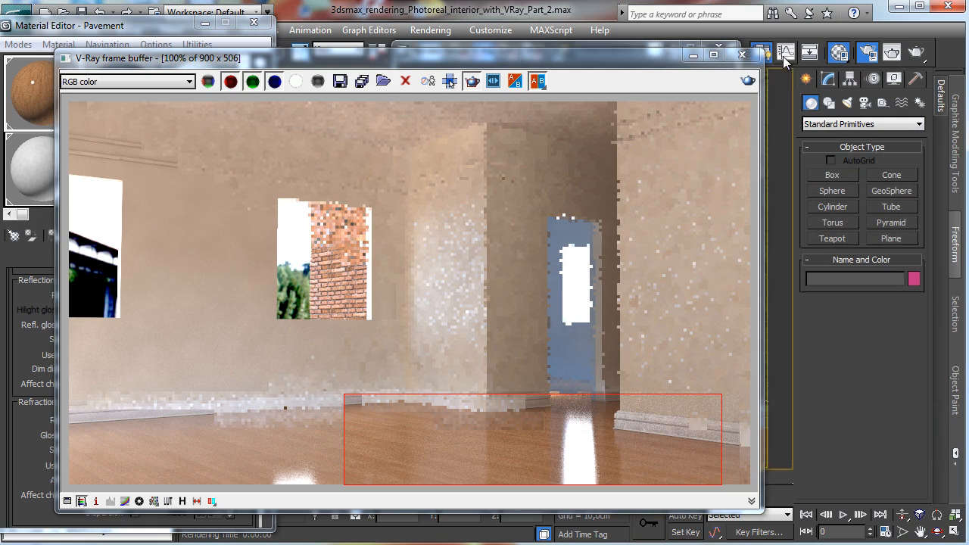
left_click(693, 56)
Step: Darken the Reflect colour to a grey with value 55
scroll(133, 326, "up", 2)
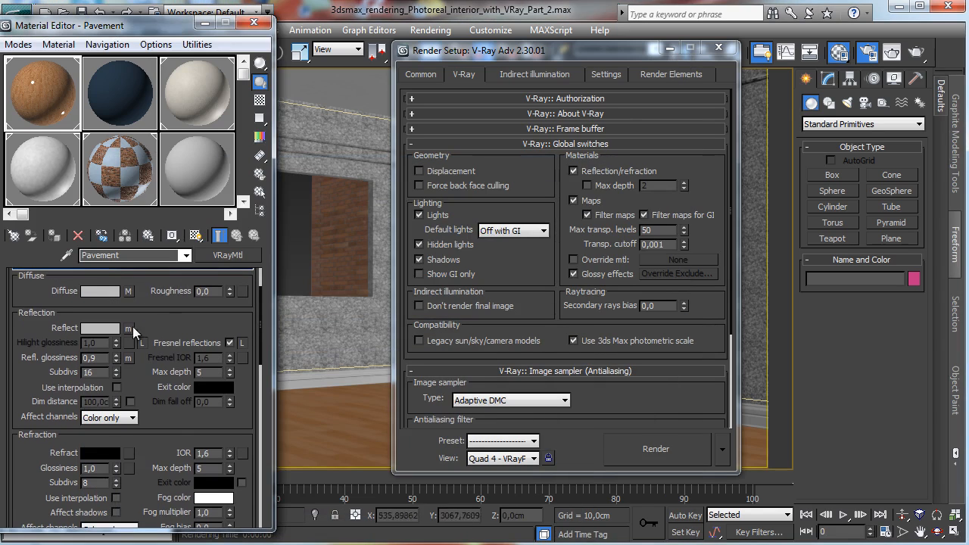
left_click(383, 105)
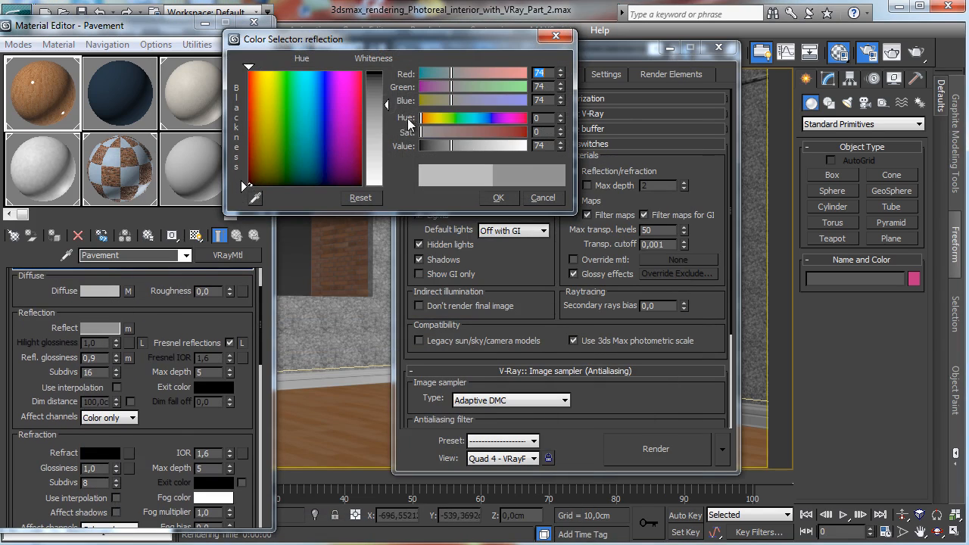
left_click(498, 198)
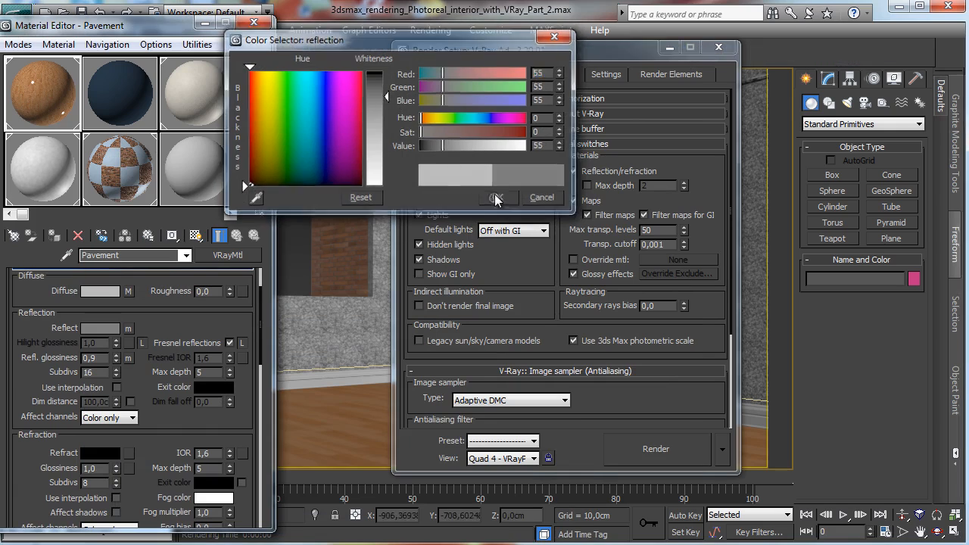
Step: Start a render of the floor region, cancel it, and minimize the frame buffer
left_click(912, 54)
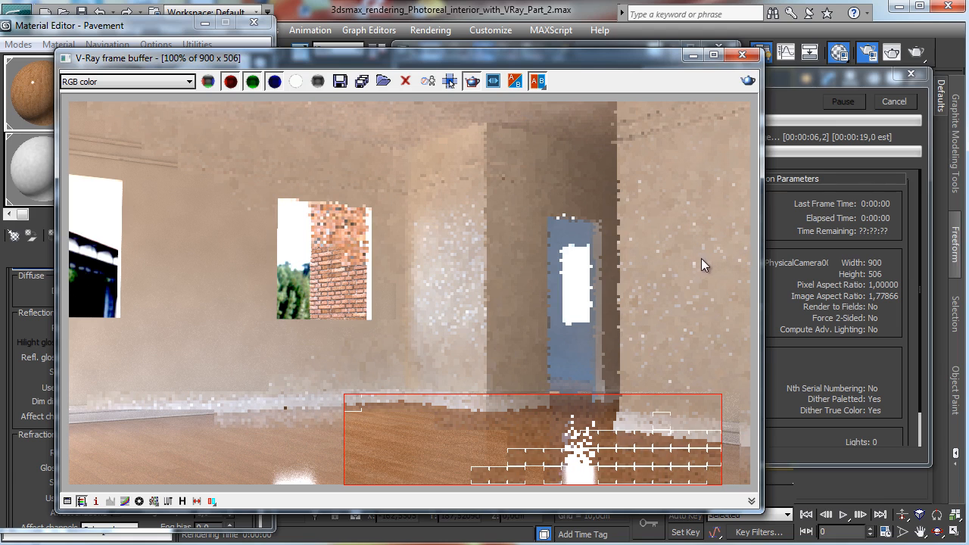
left_click(905, 103)
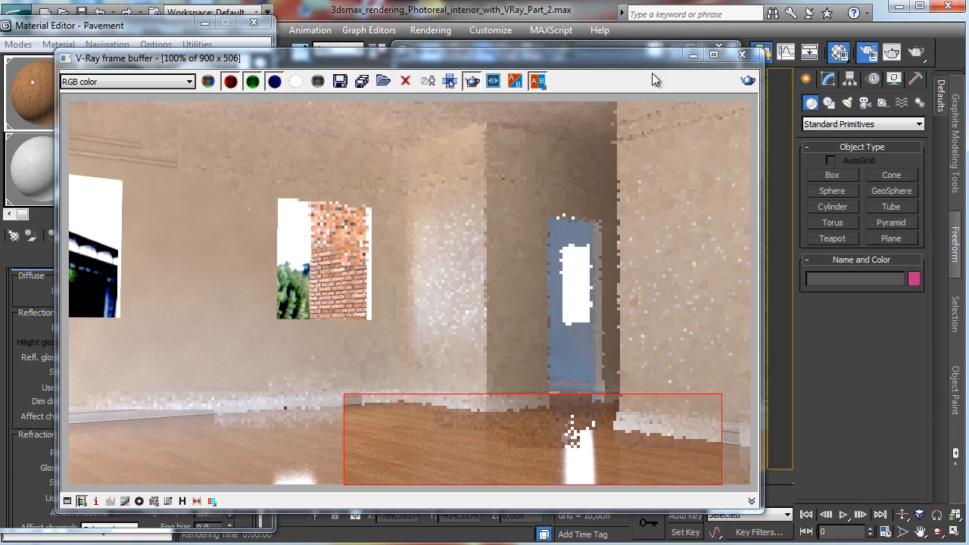
left_click(690, 56)
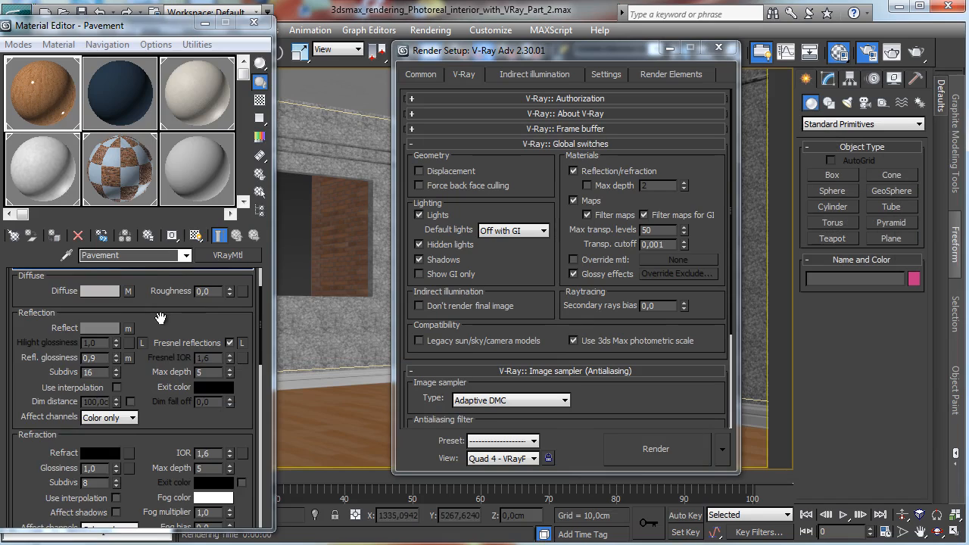
Step: Open the Reflect slot's Color Correction map and adjust its Lightness brightness
scroll(117, 345, "down", 10)
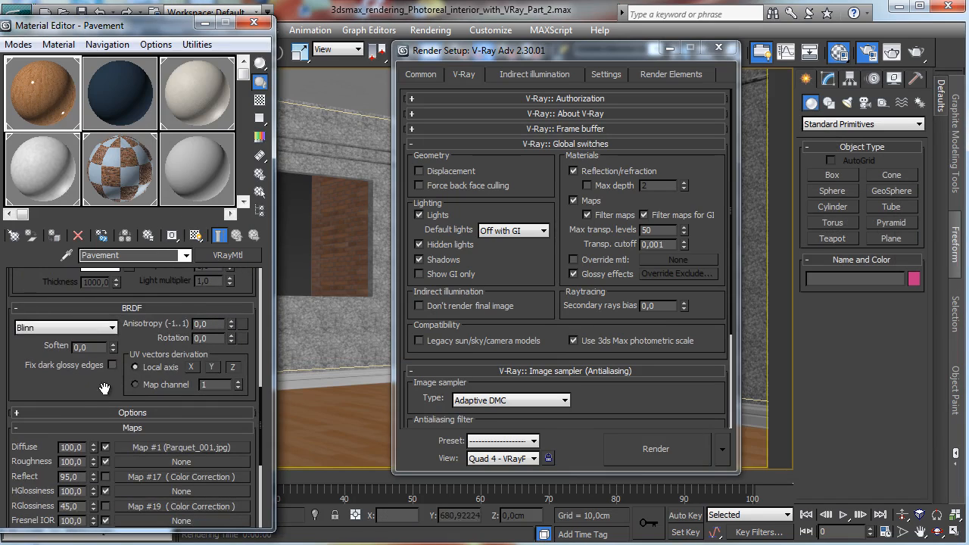
scroll(104, 388, "down", 3)
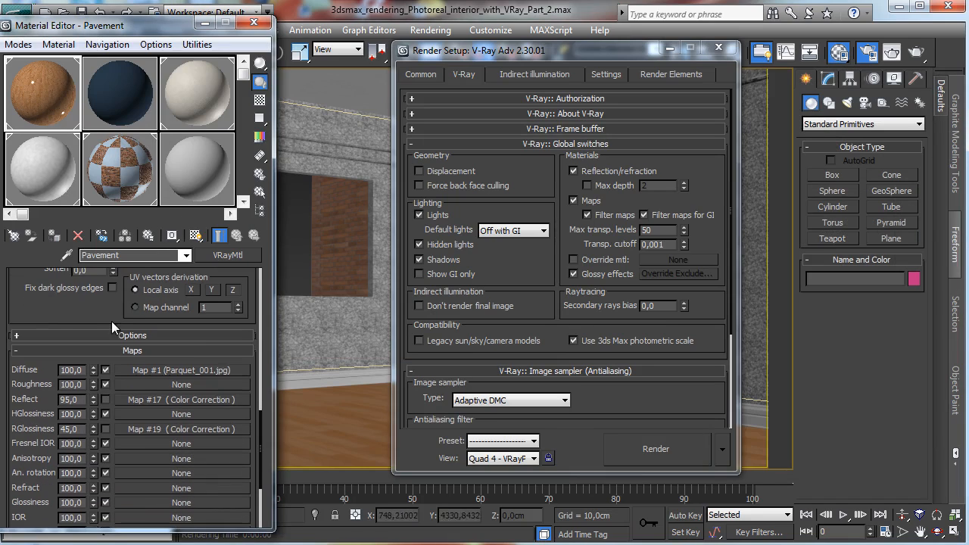
left_click(149, 399)
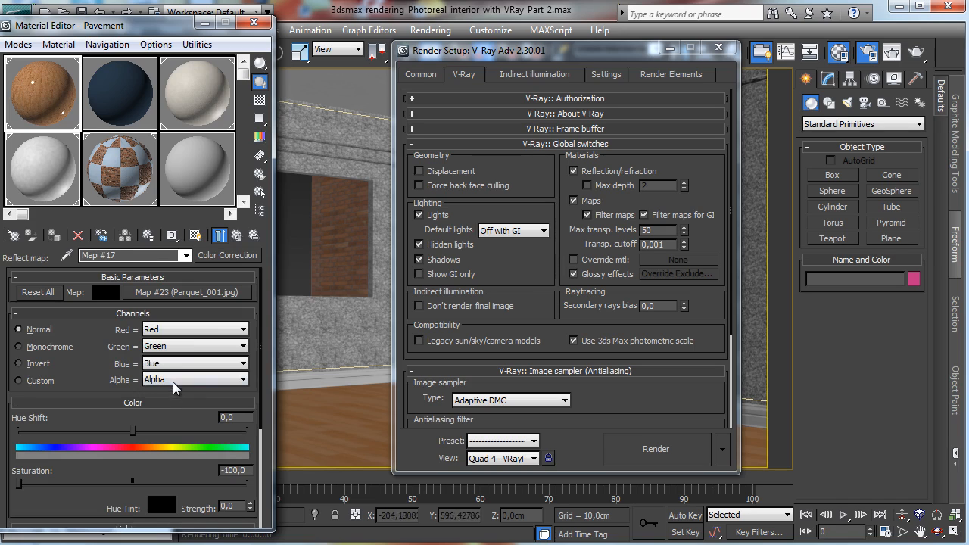
left_click(219, 236)
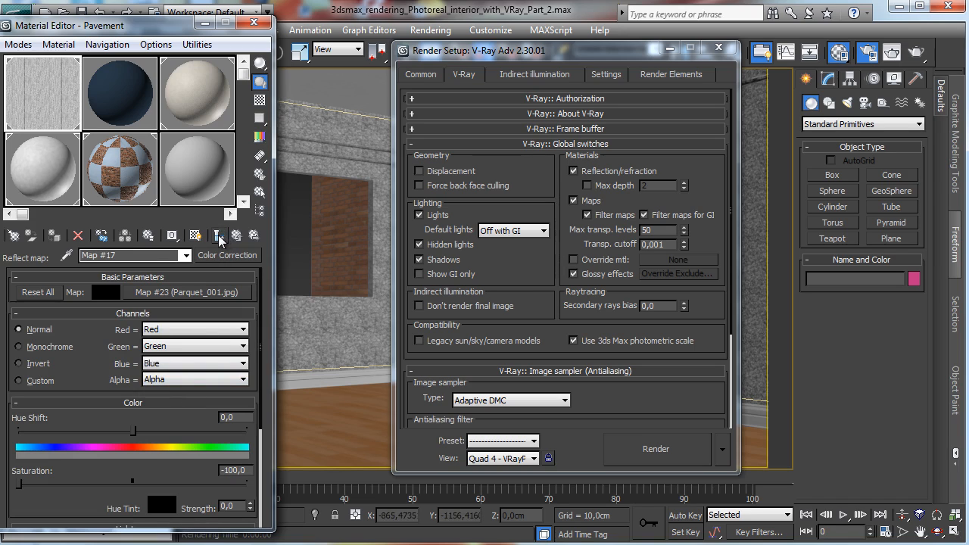
left_click(198, 294)
left_click(218, 236)
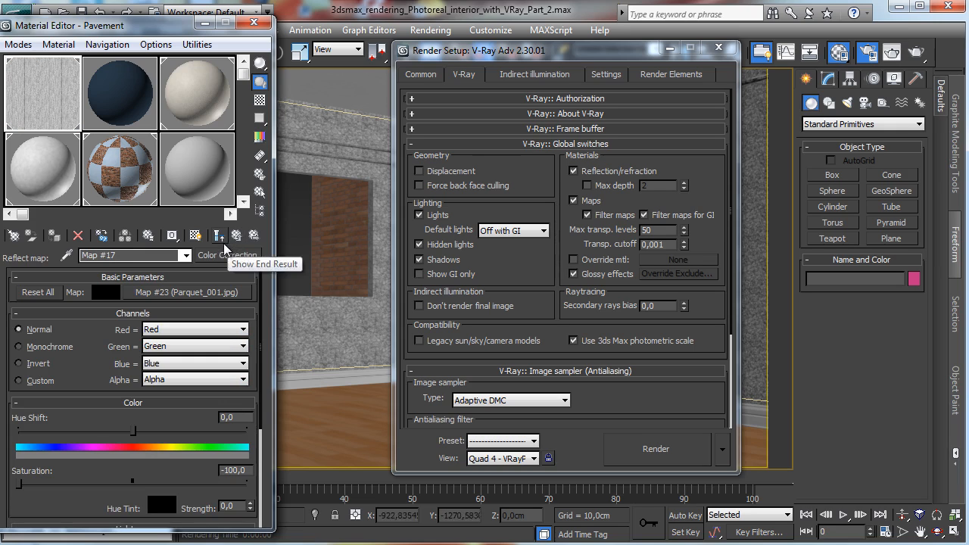
scroll(130, 259, "down", 3)
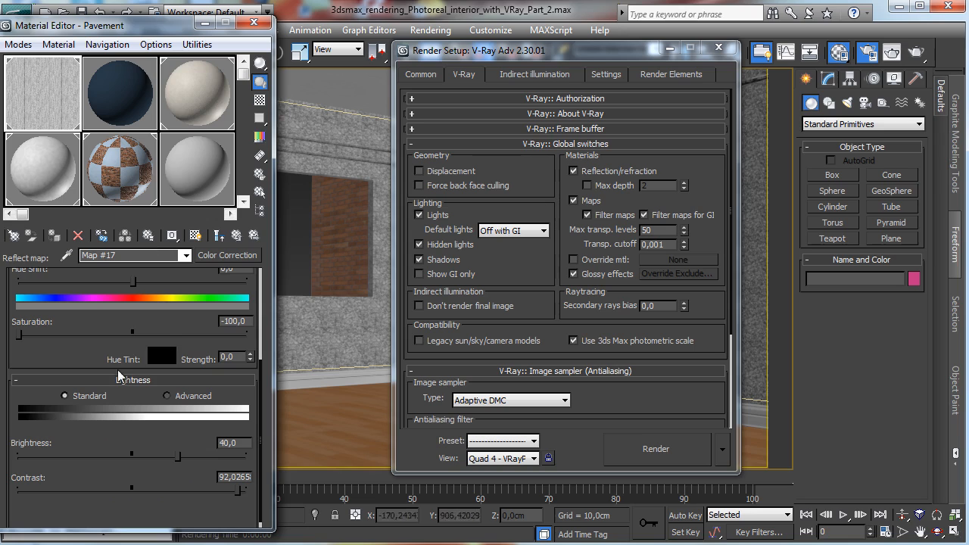
left_click(162, 456)
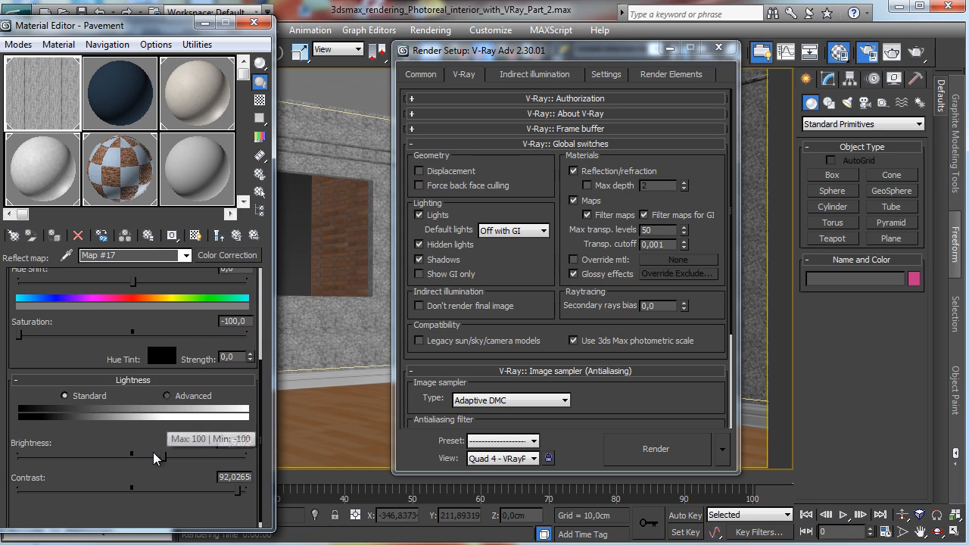
left_click(154, 454)
left_click(235, 237)
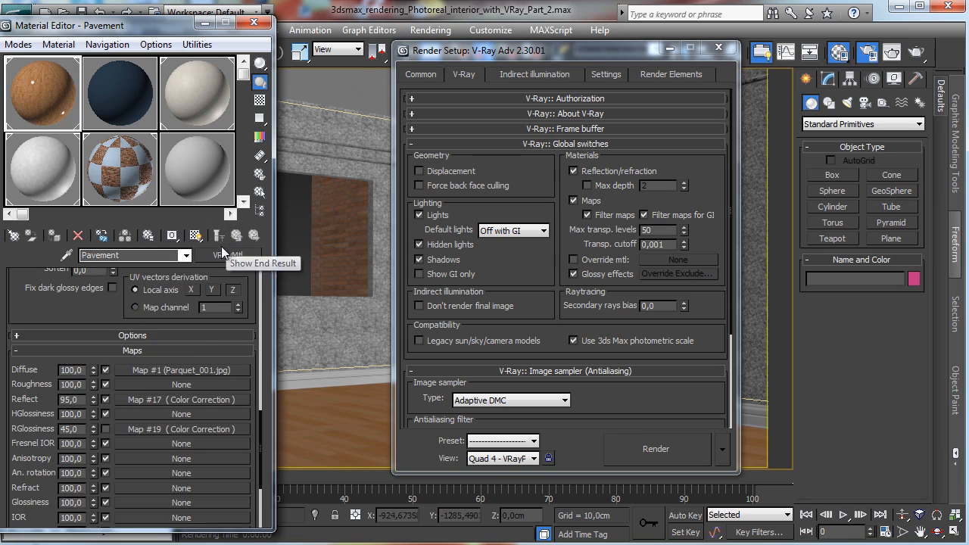
Step: Set the Reflect map amount to 45 and render the camera view
double_click(79, 399)
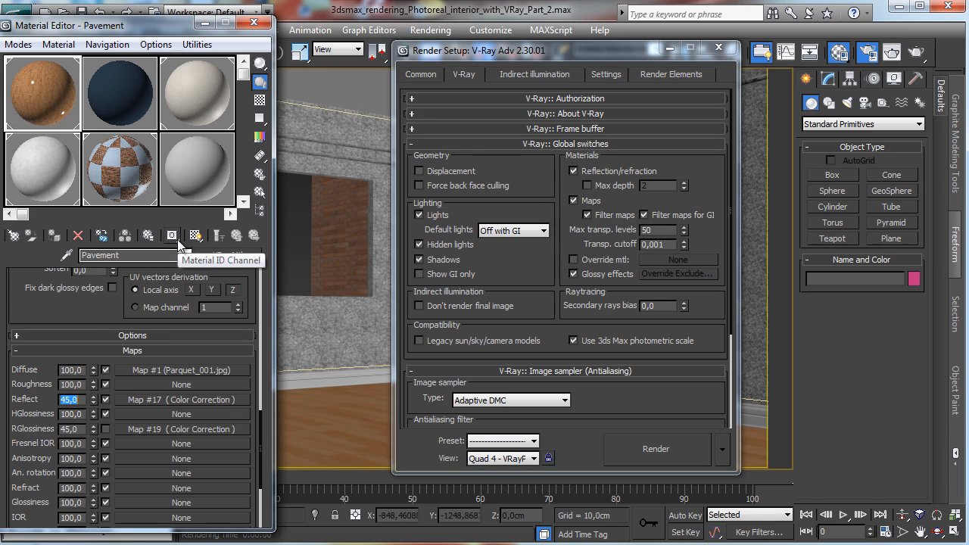
left_click(655, 448)
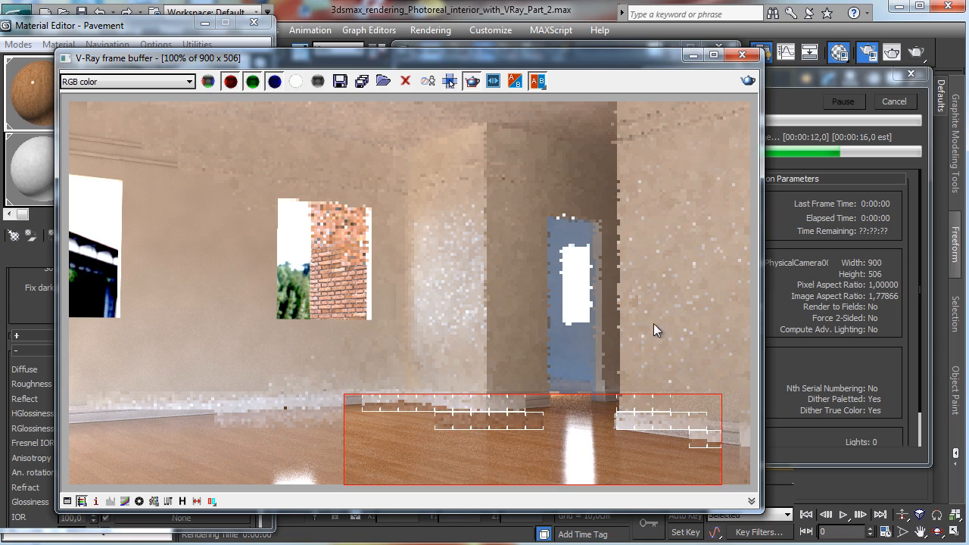
Step: Set the material's reflection glossiness to 0.7 and render the view again
left_click(136, 46)
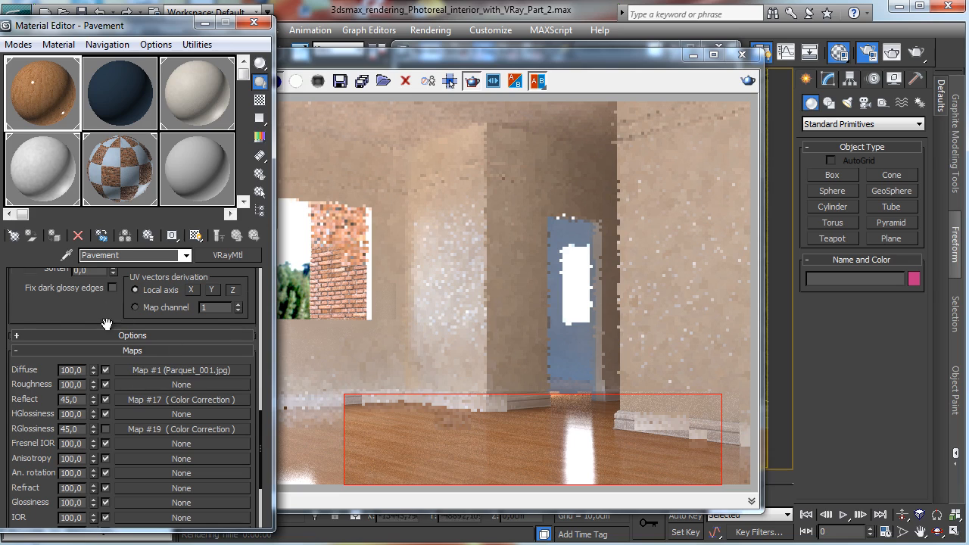
scroll(109, 318, "up", 3)
scroll(130, 306, "up", 4)
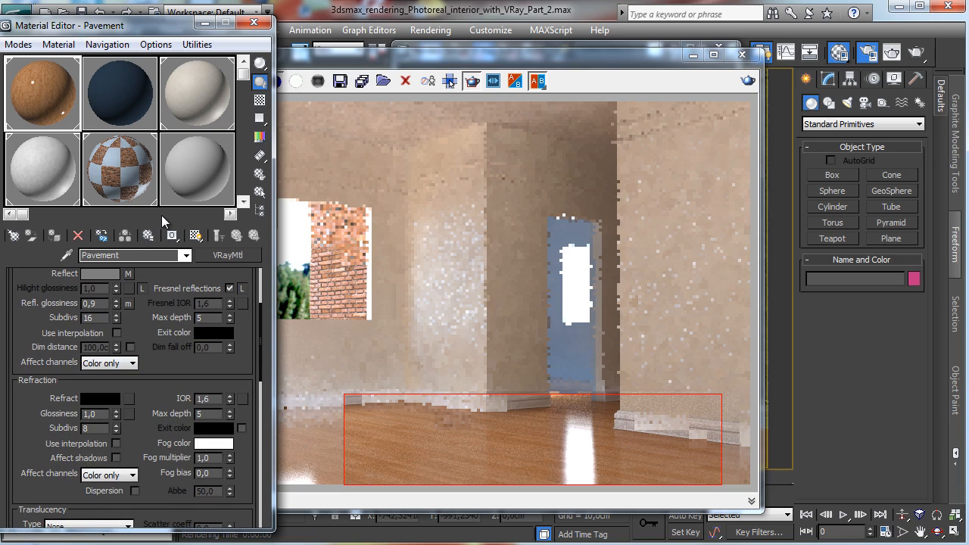
key("BackSpace")
type("7")
key("Return")
left_click(918, 53)
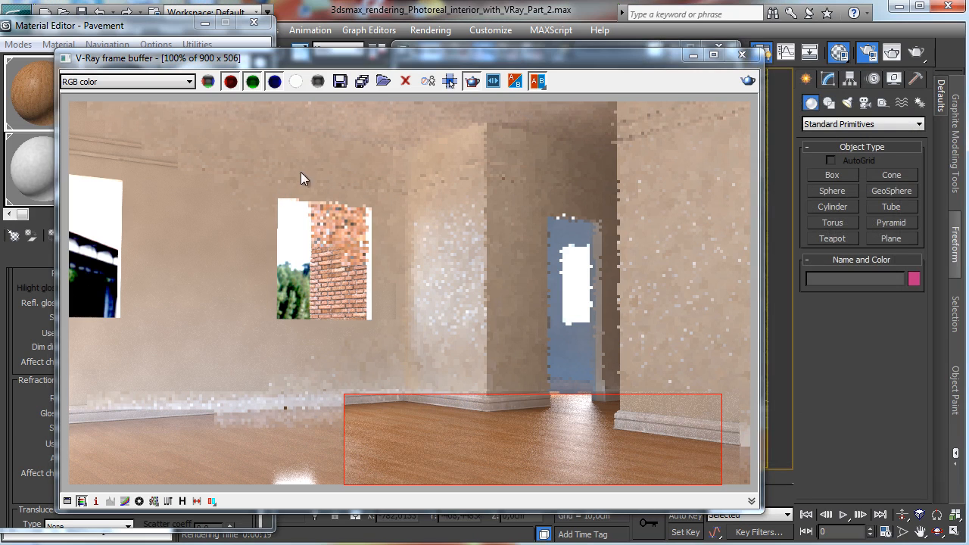
Step: Set the RGlossiness Color Correction map's brightness to about 45.5 and contrast to 100, and its amount to 50
left_click(129, 28)
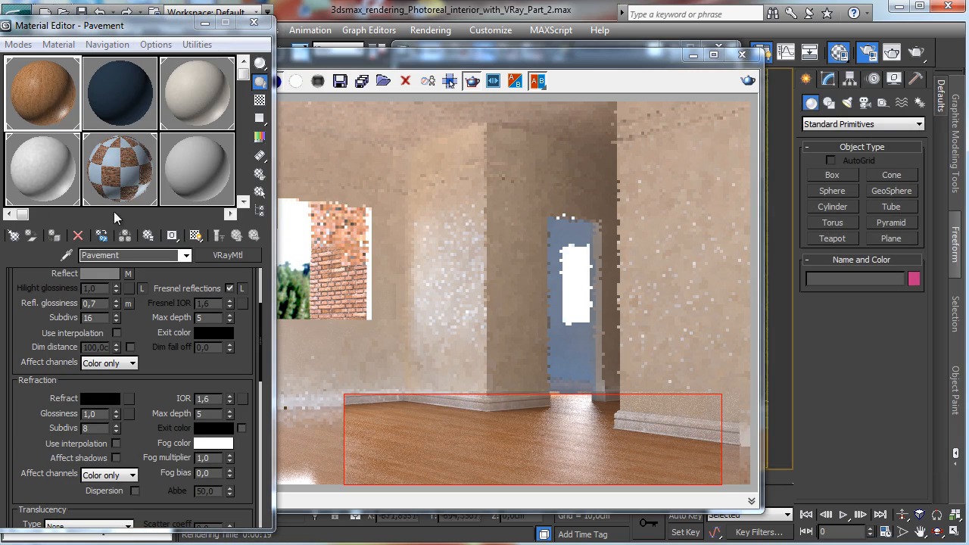
scroll(159, 381, "down", 10)
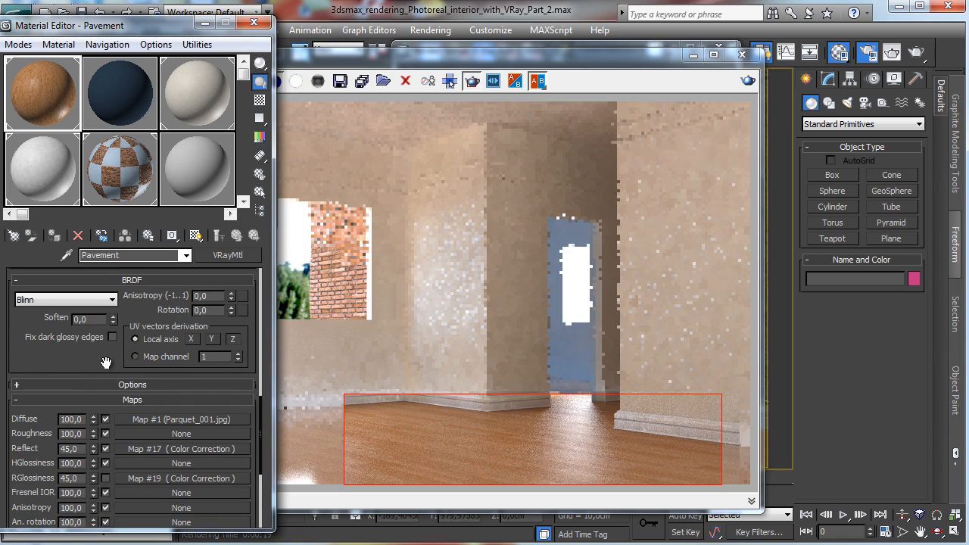
scroll(105, 363, "down", 4)
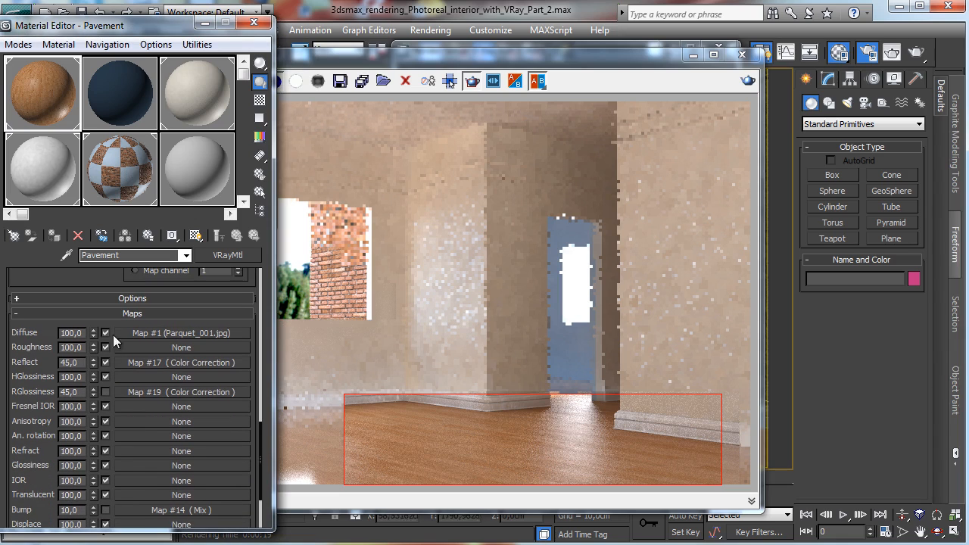
left_click(170, 392)
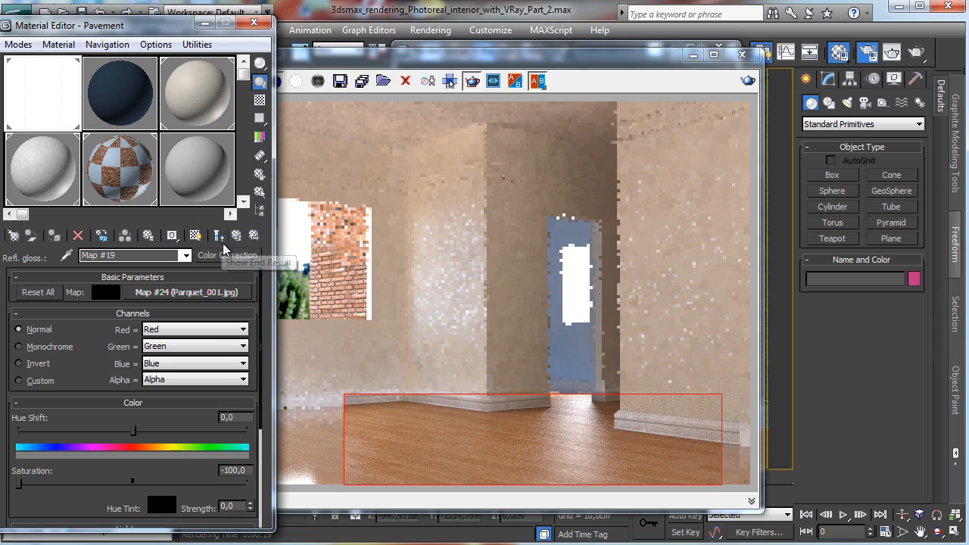
left_click_drag(92, 353, 146, 193)
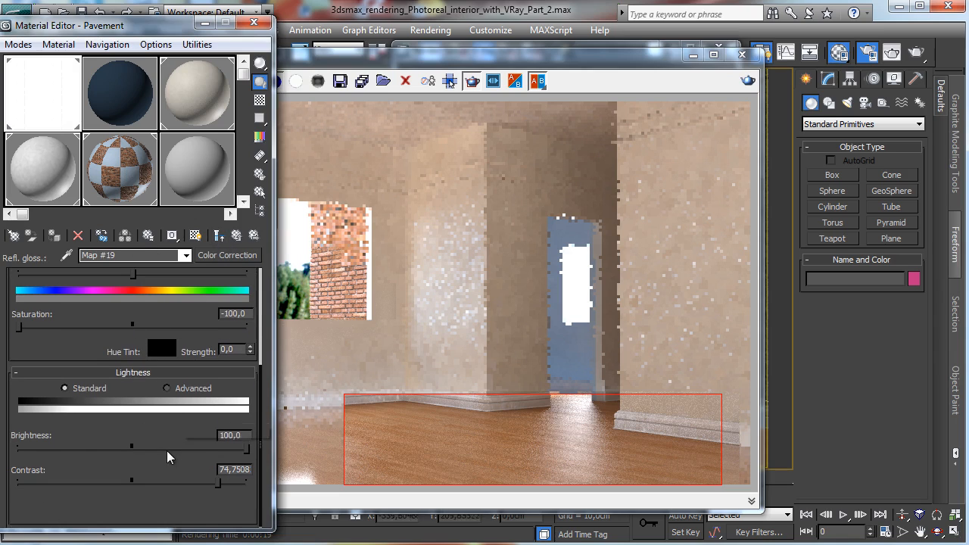
left_click(168, 450)
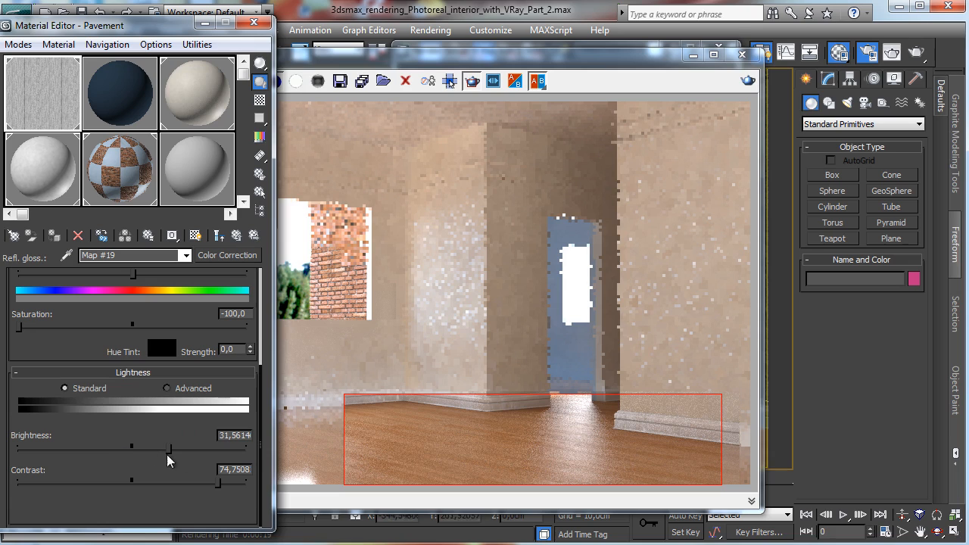
left_click_drag(238, 485, 250, 485)
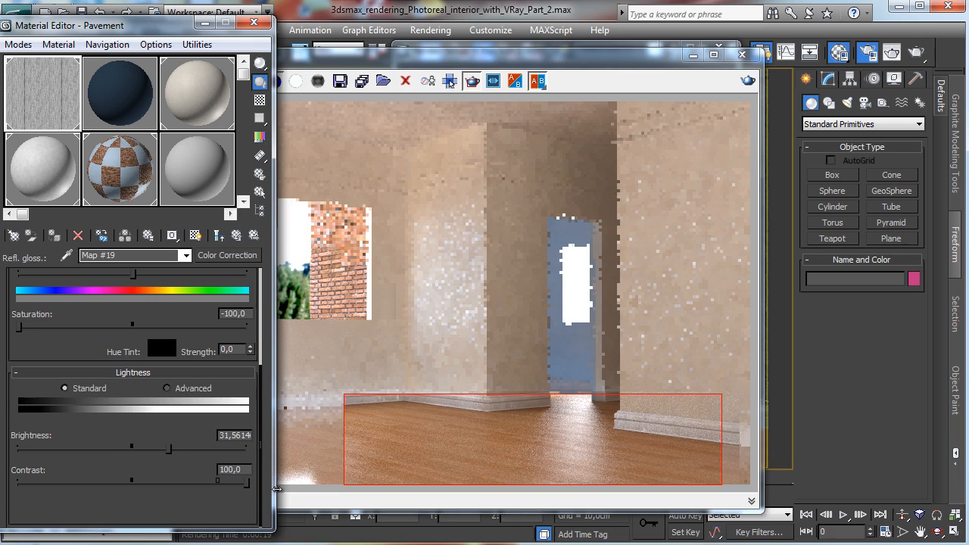
left_click(185, 449)
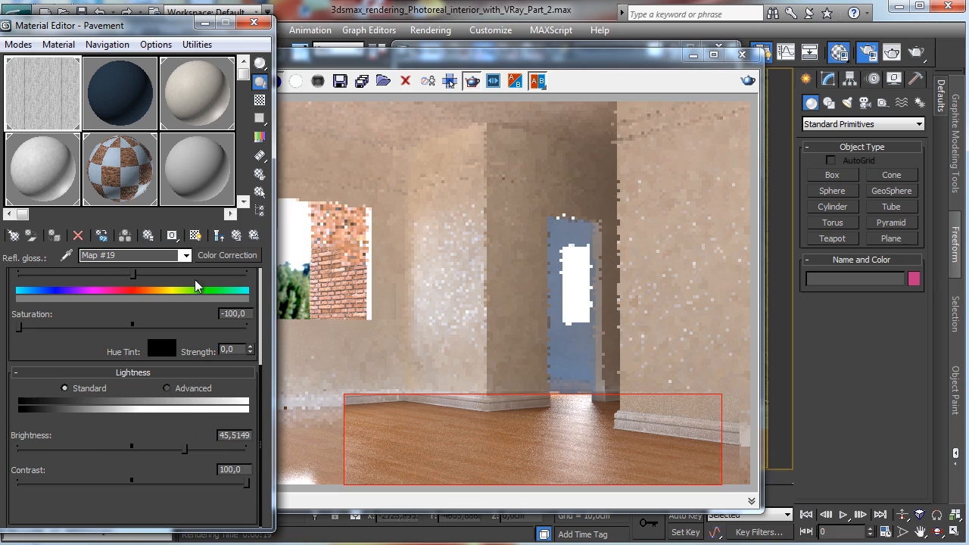
left_click(234, 235)
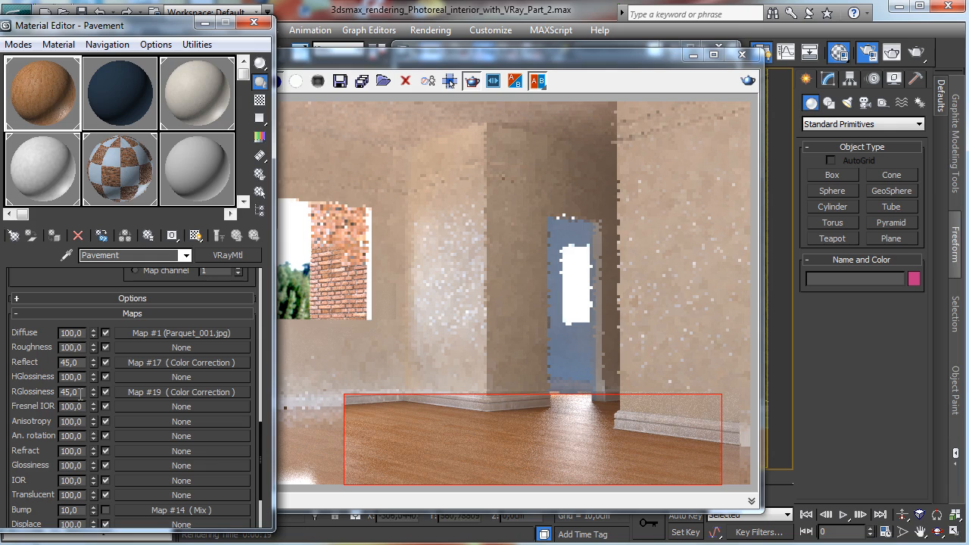
double_click(85, 391)
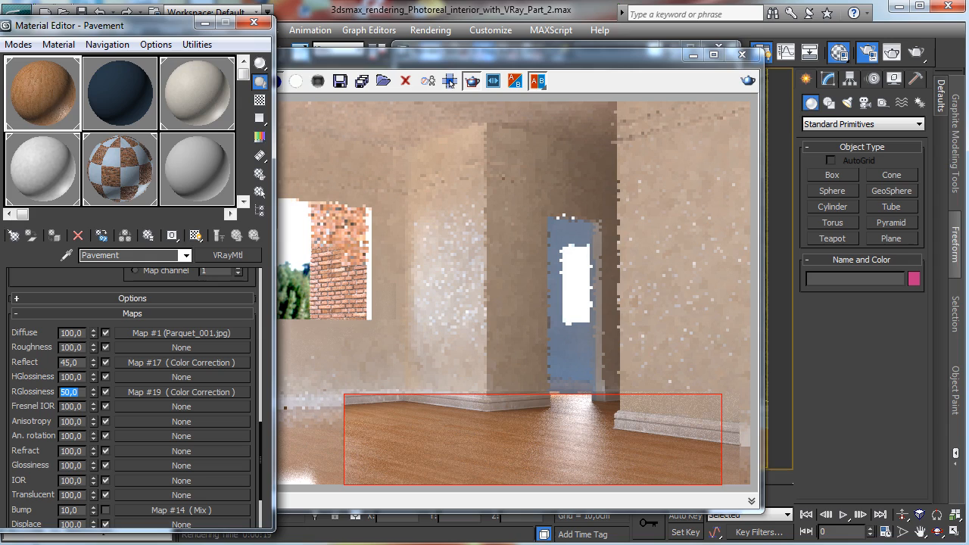
Step: Render the camera view with the current floor material settings
left_click(890, 53)
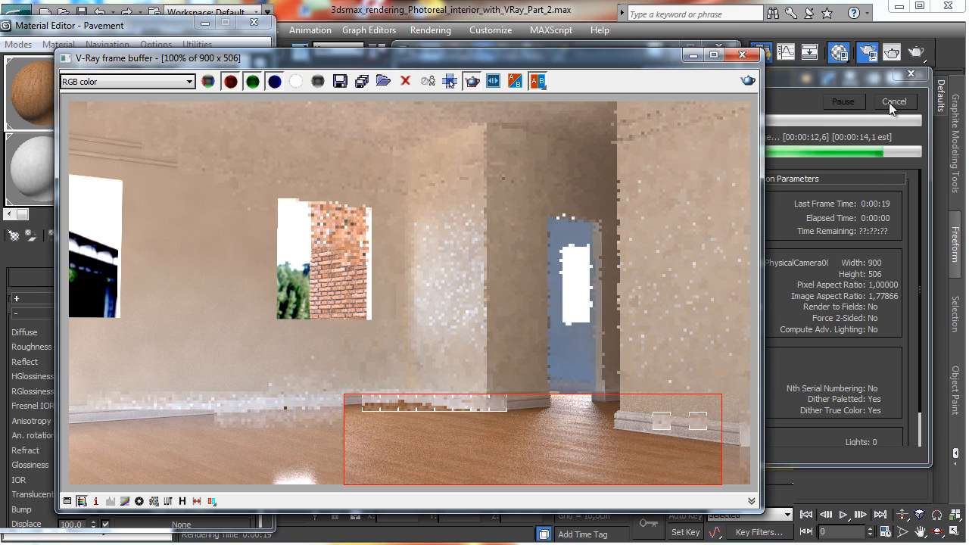
left_click(90, 27)
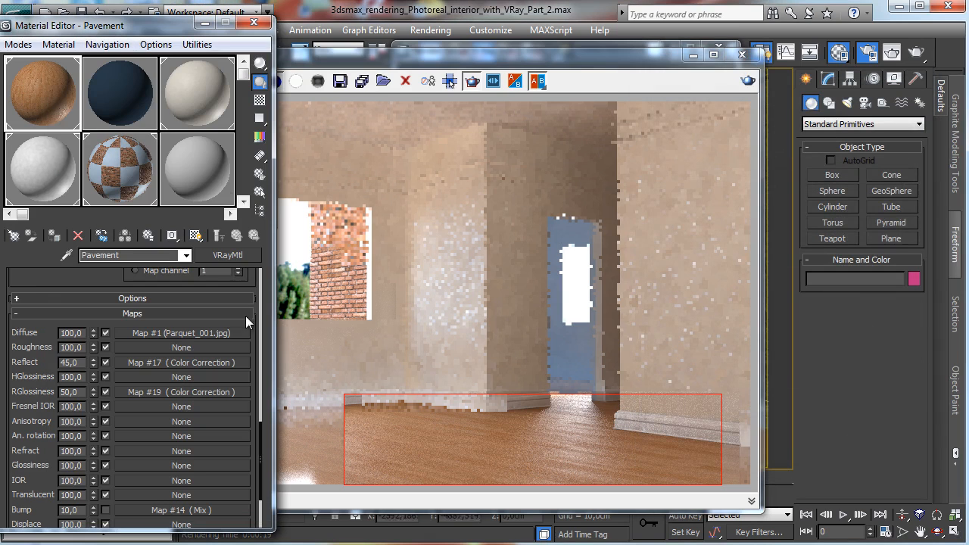
Step: Set the RGlossiness Color Correction map's brightness to about 64.1 and render the view again
left_click(209, 392)
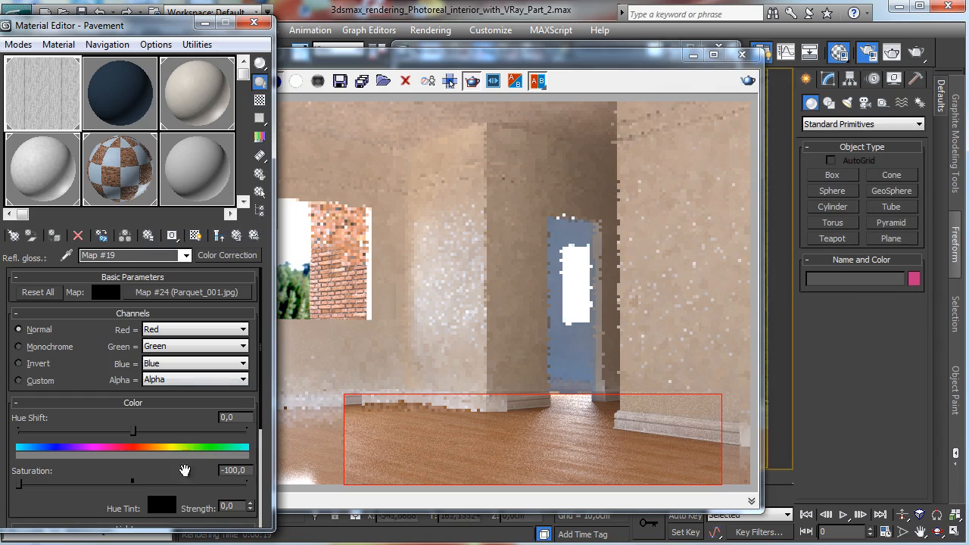
left_click_drag(72, 501, 119, 353)
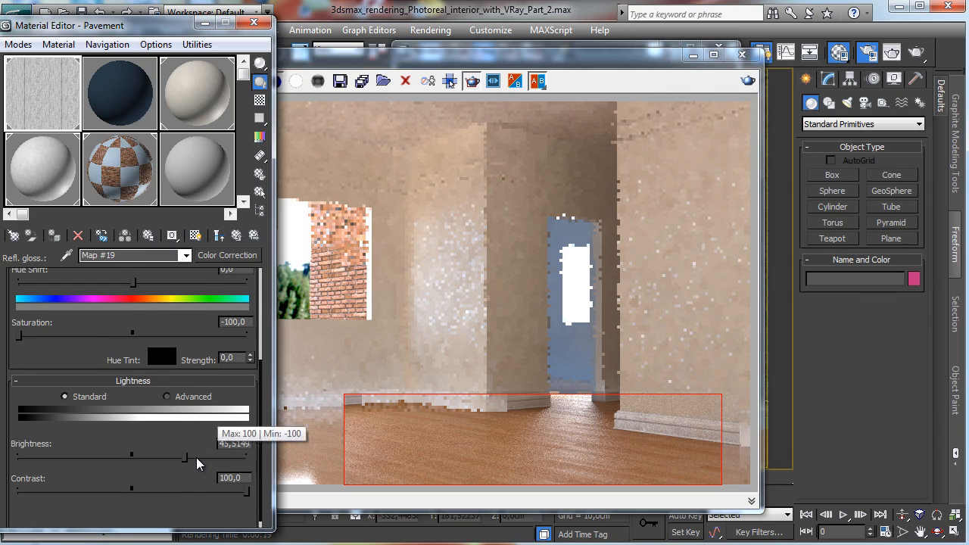
left_click(196, 458)
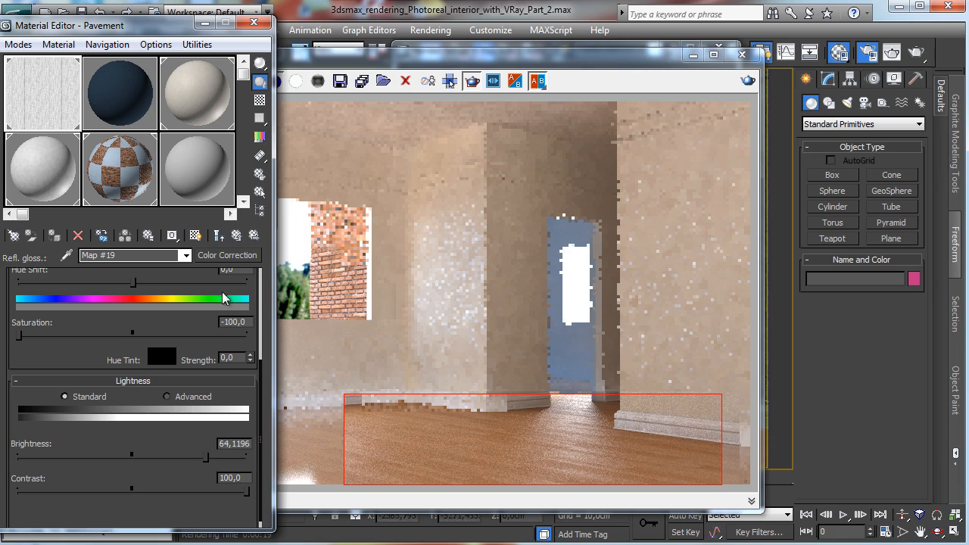
left_click(236, 236)
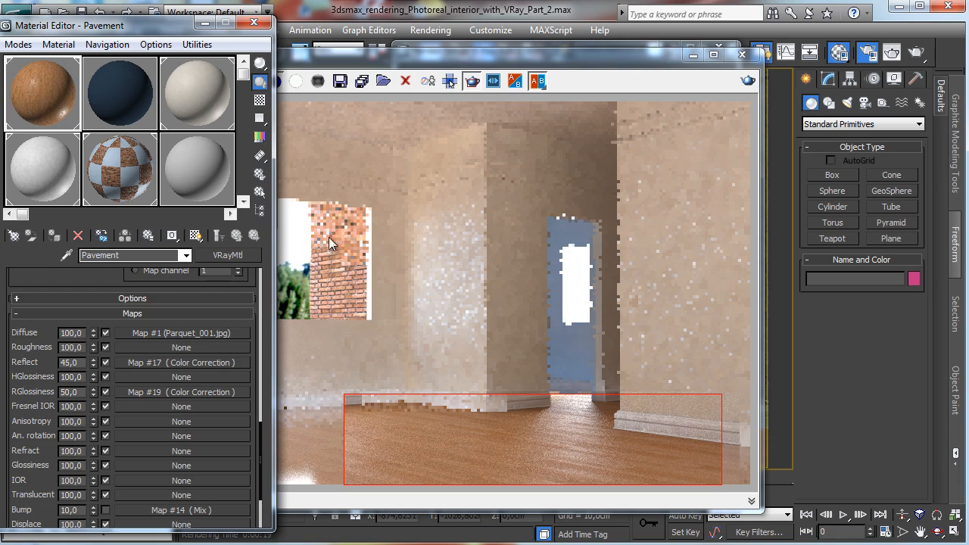
left_click(748, 80)
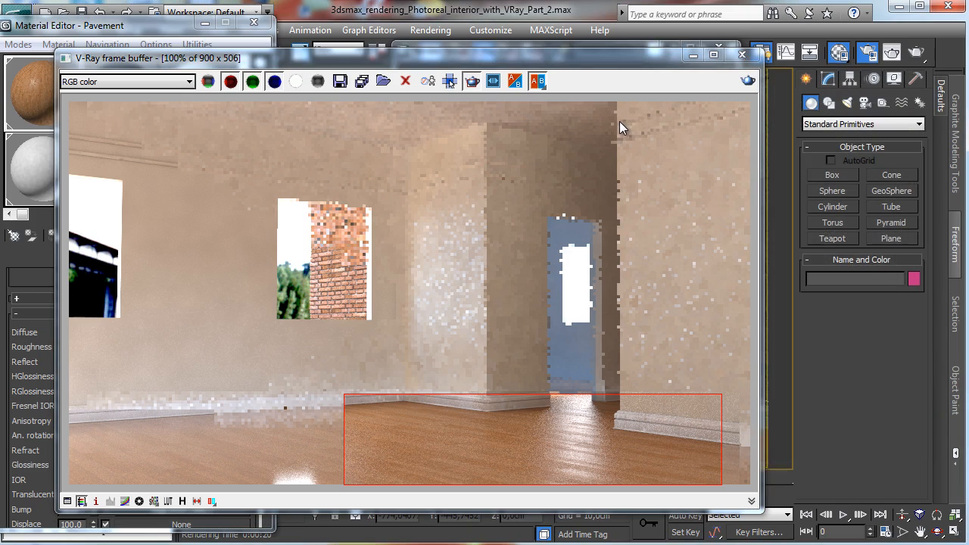
Step: Create a teapot with a radius of about 41 on the floor in front of the camera
left_click(693, 55)
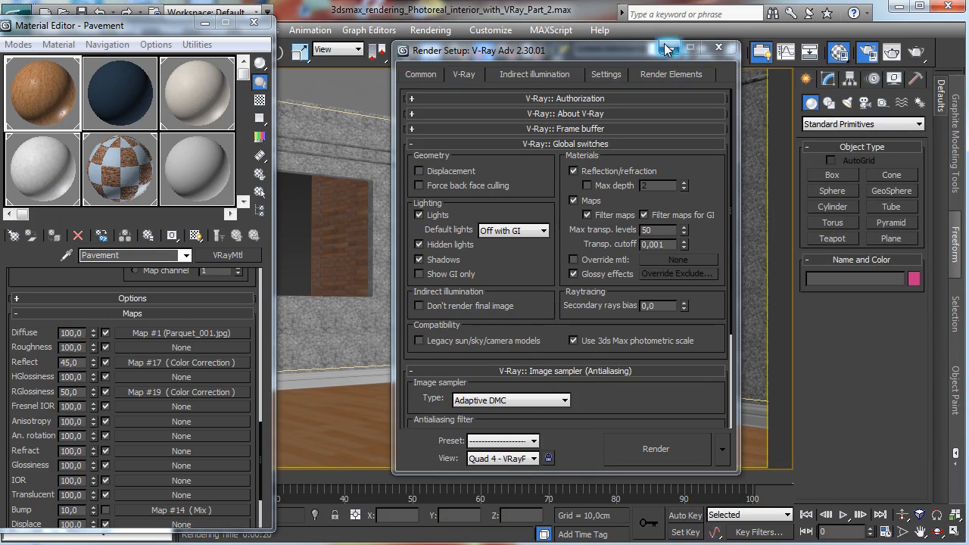
left_click(666, 49)
left_click(816, 242)
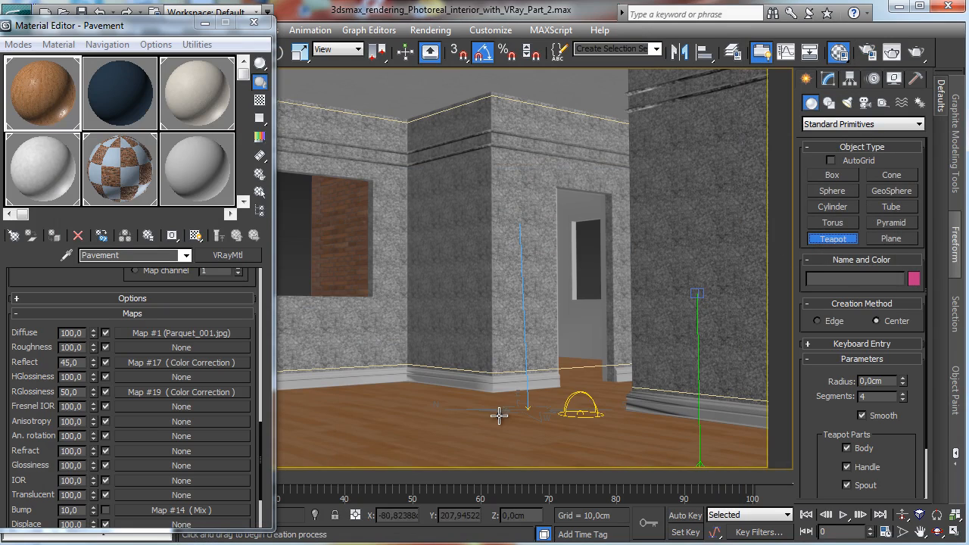
mouse_move(498, 416)
left_mouse_down()
mouse_move(496, 398)
mouse_move(501, 408)
left_mouse_up()
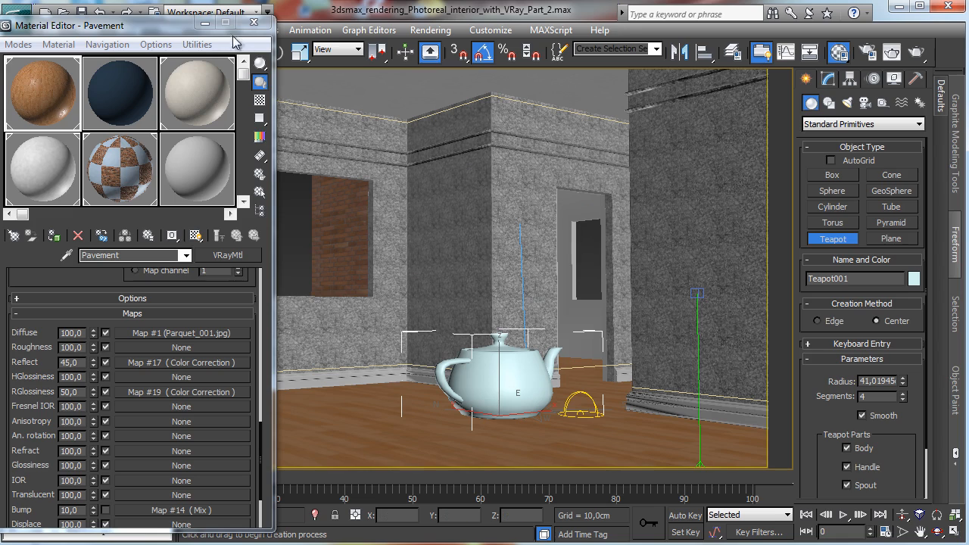
Step: Nudge the teapot slightly with the Move tool and render the camera view
left_click_drag(180, 25, 156, 76)
left_click(251, 51)
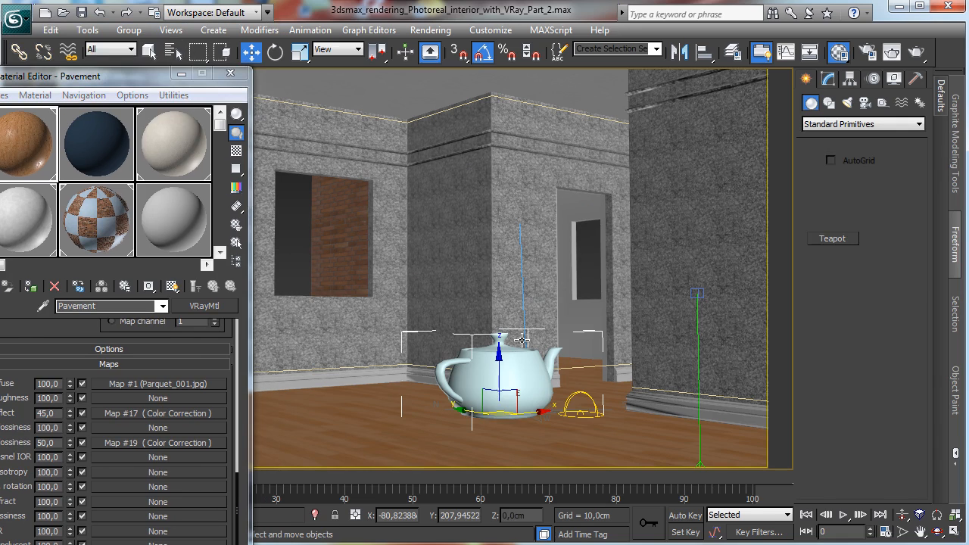
mouse_move(493, 371)
left_mouse_down()
mouse_move(498, 406)
mouse_move(501, 374)
left_mouse_up()
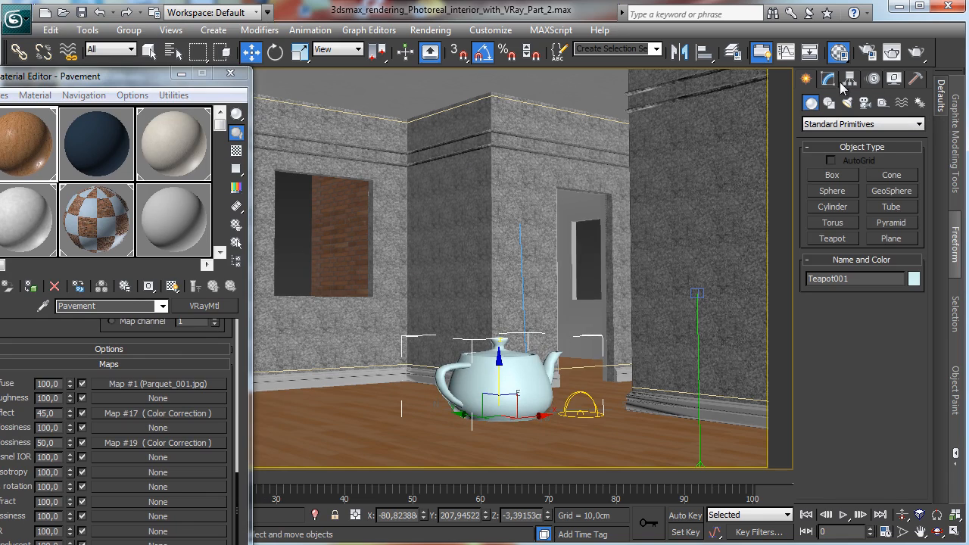
left_click(892, 51)
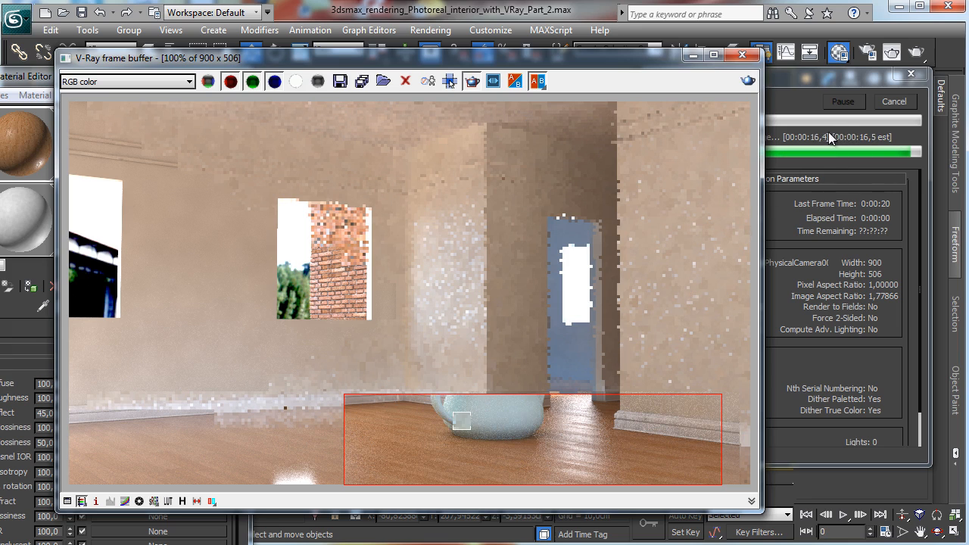
Step: Set the Pavement material's Reflect color to a grey value of 55
left_click(41, 73)
left_click_drag(114, 73, 283, 26)
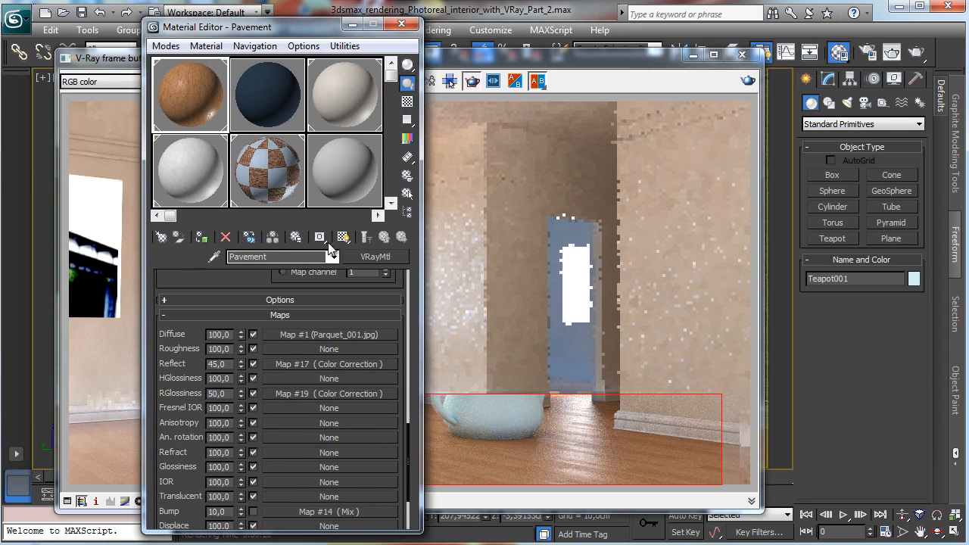
scroll(246, 283, "up", 8)
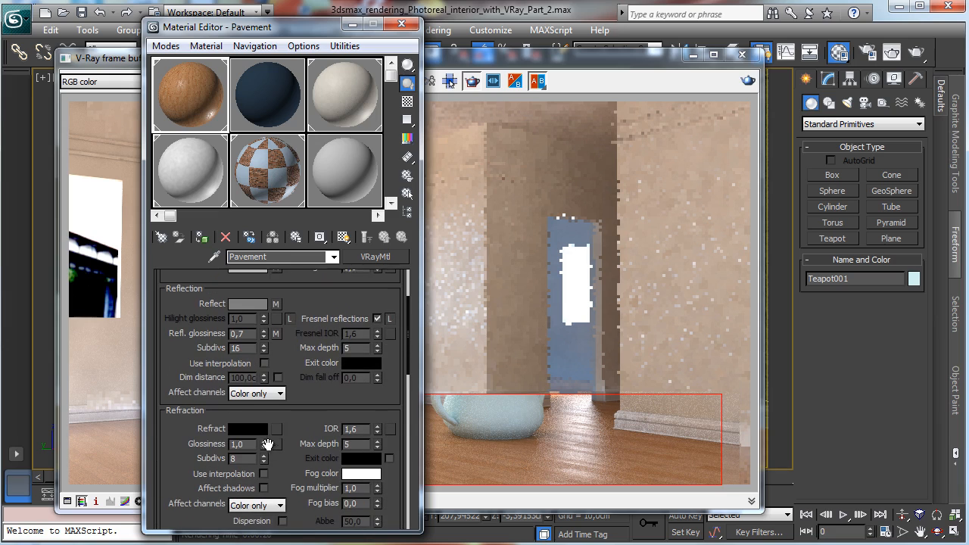
left_click(246, 302)
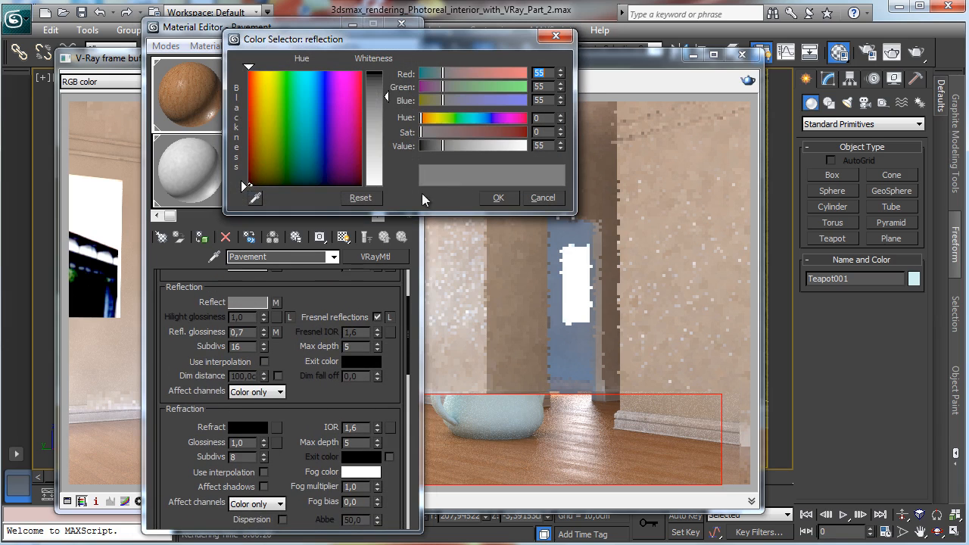
left_click(450, 146)
left_click(497, 197)
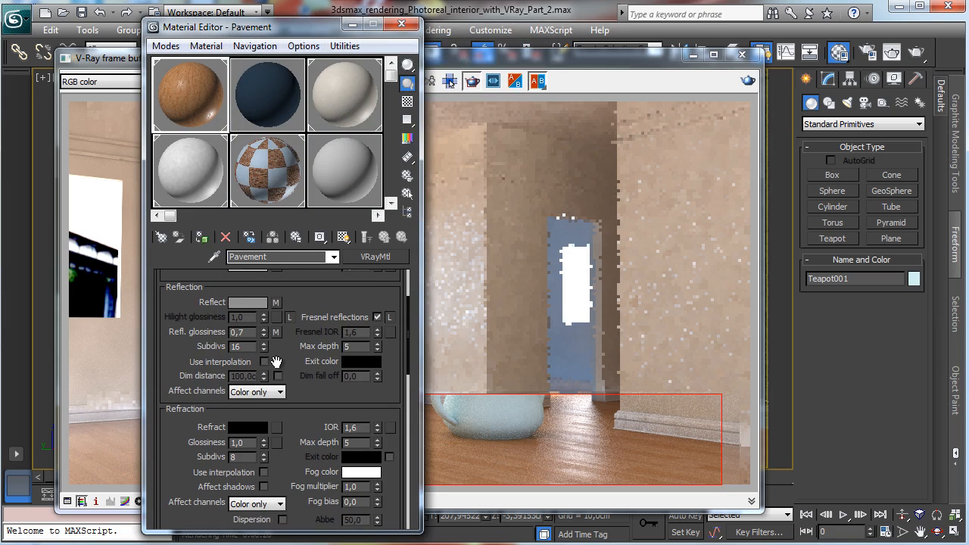
Step: Set the material's reflection glossiness to 0.8 and render the view again
left_click_drag(278, 361, 345, 159)
left_click_drag(308, 331, 348, 149)
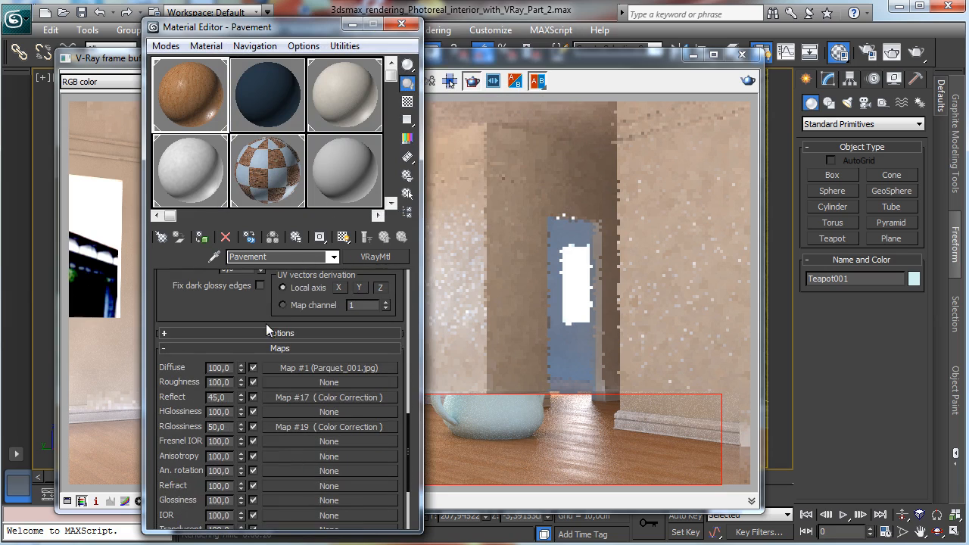
left_click_drag(258, 303, 215, 541)
left_click_drag(313, 291, 285, 434)
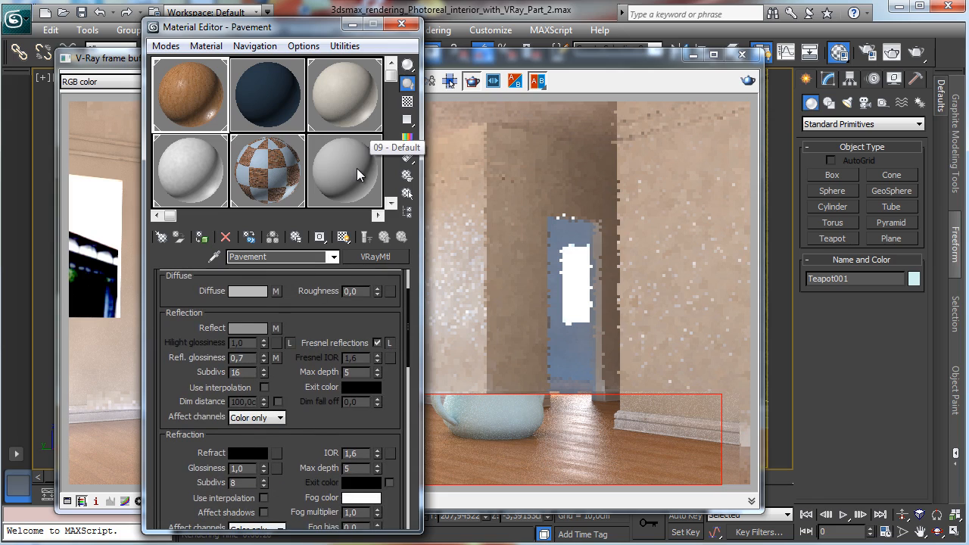
key("Return")
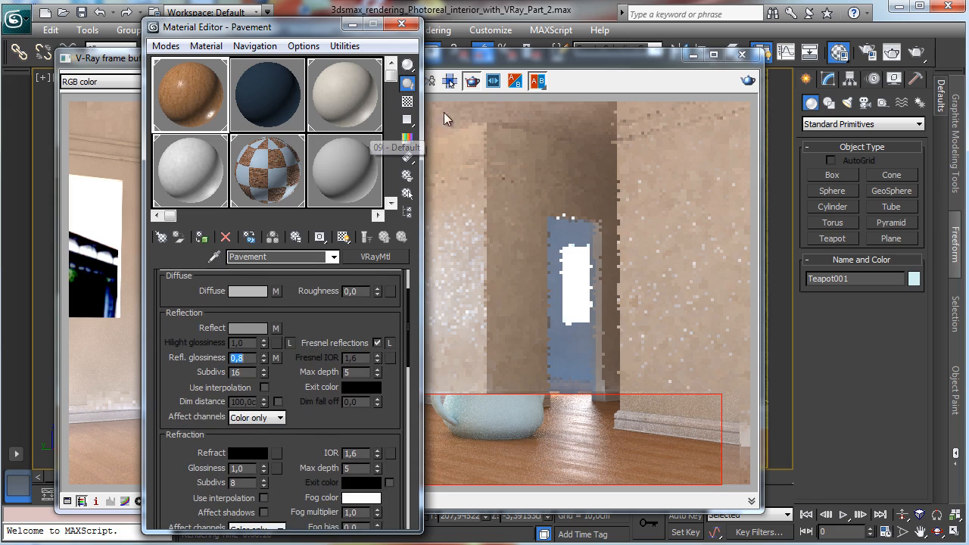
left_click(747, 80)
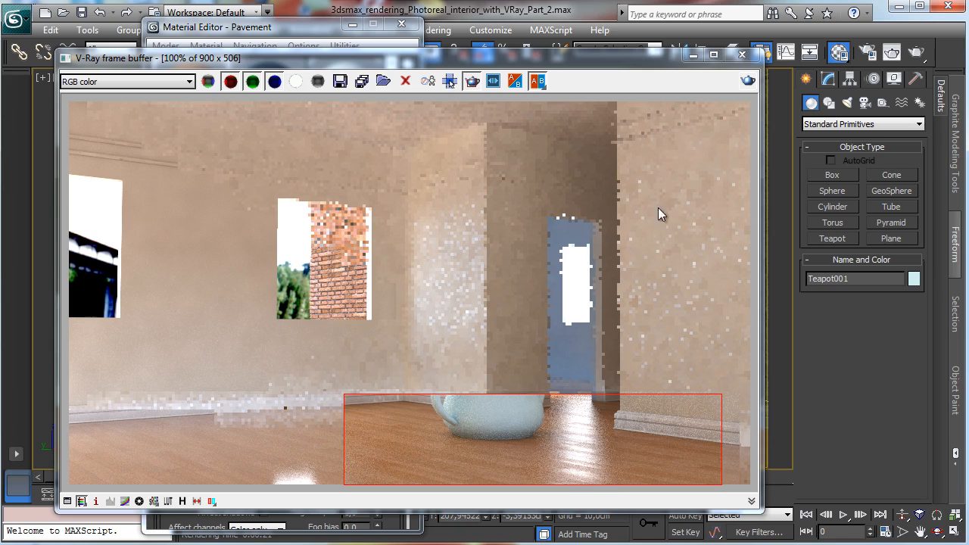
Step: Open the render settings and enable the Area antialiasing filter in the image sampler
left_click(693, 54)
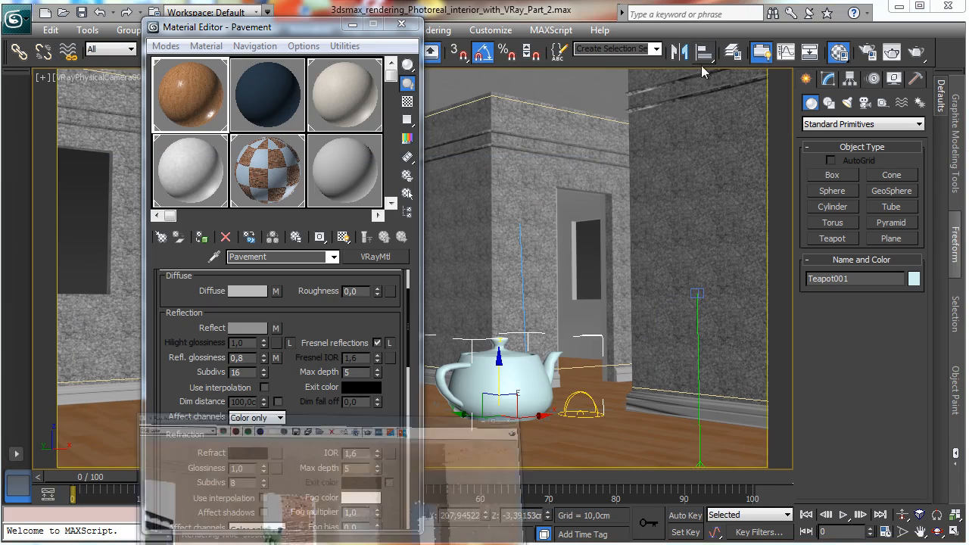
left_click(869, 51)
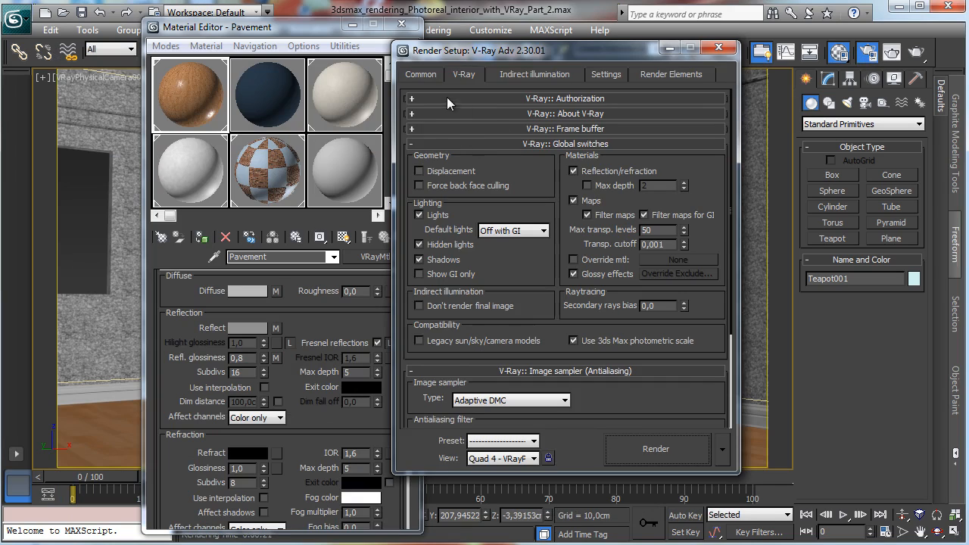
left_click(421, 74)
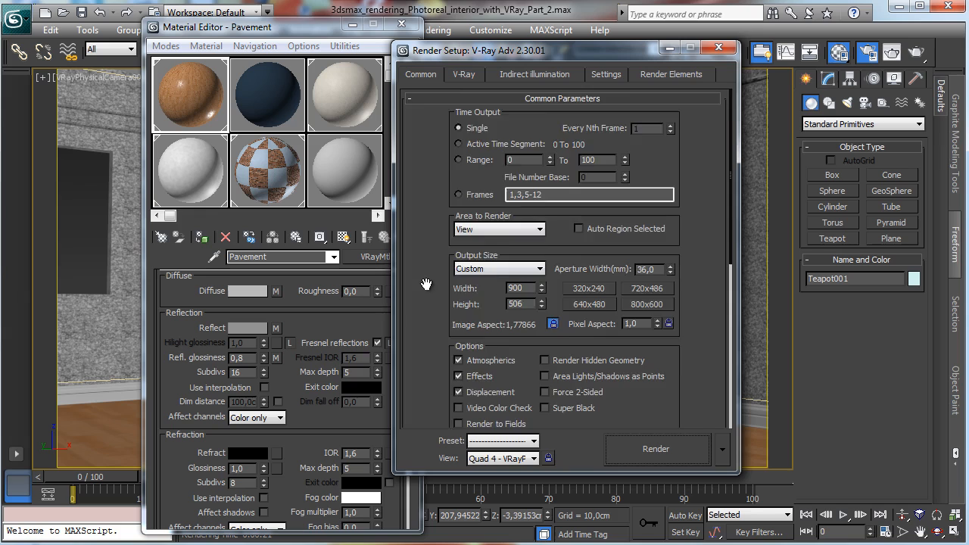
left_click_drag(424, 279, 533, 51)
left_click(461, 75)
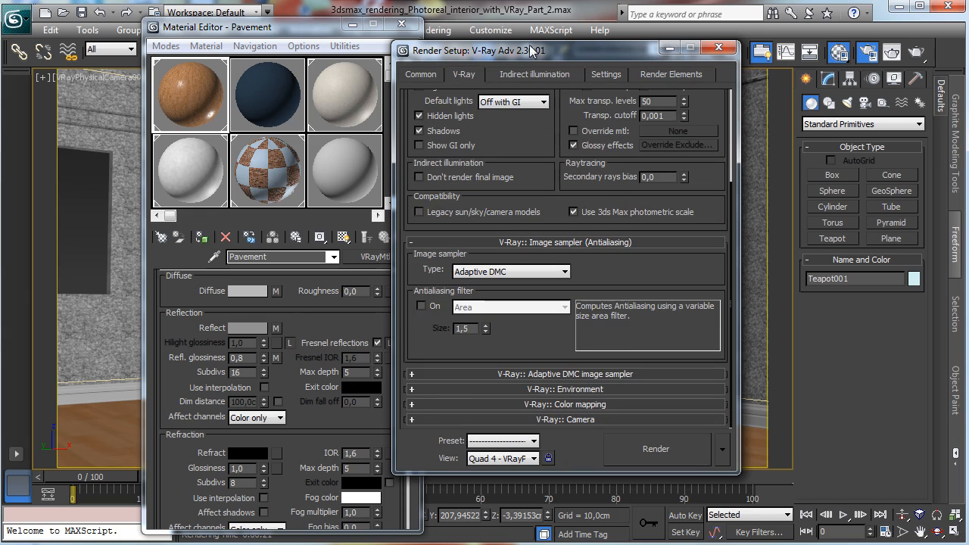
left_click(422, 306)
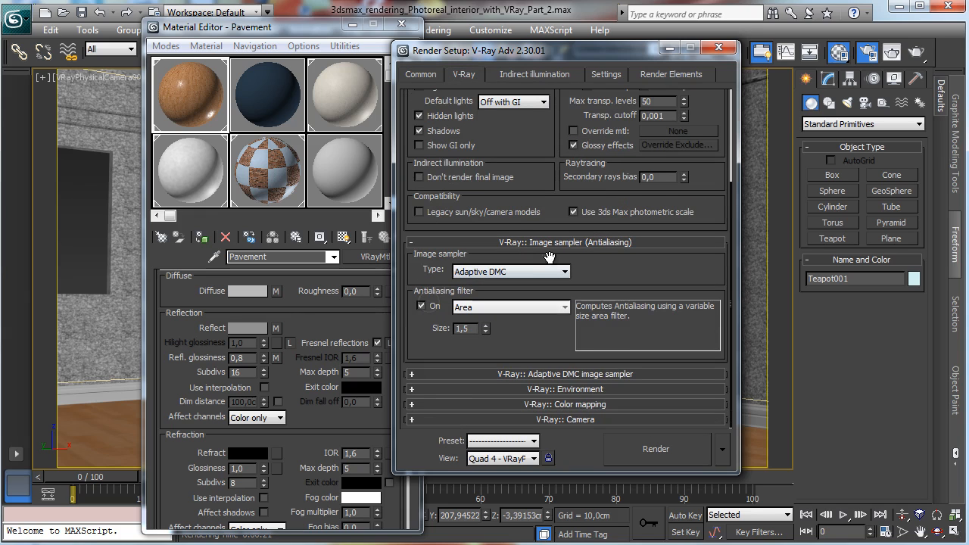
Step: Set the DMC Sampler's min samples to 64 and global subdivs multiplier to 4, then render
left_click(622, 77)
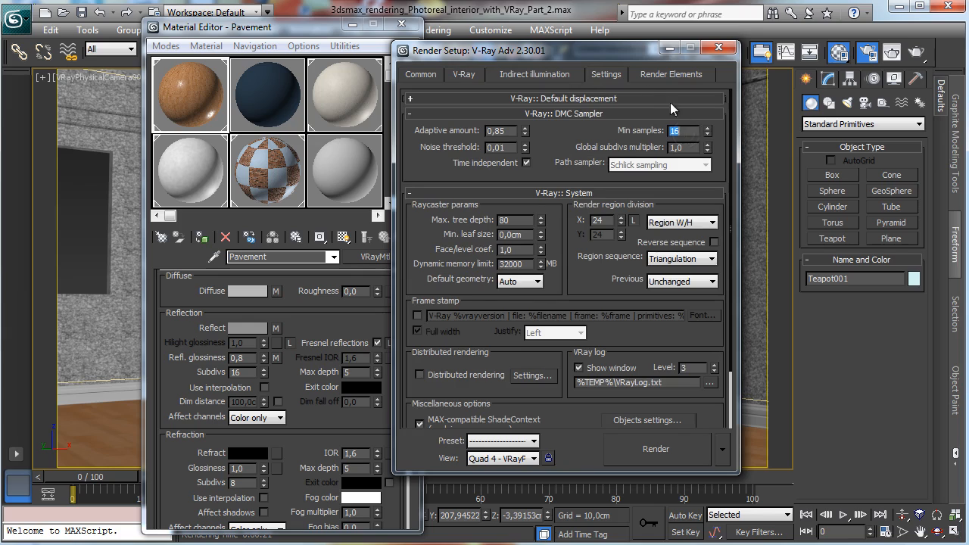
type("64")
key("Tab")
type("4")
key("Return")
left_click(527, 76)
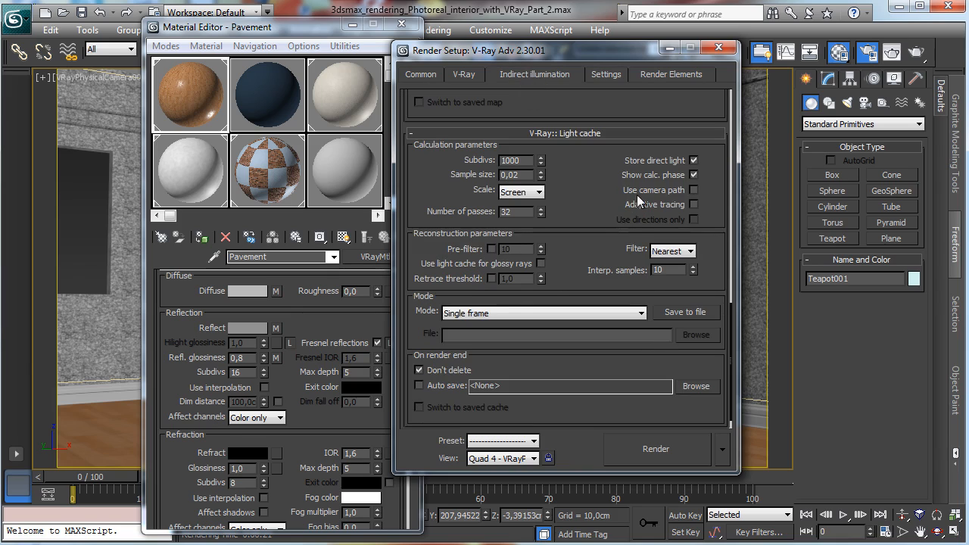
left_click(650, 449)
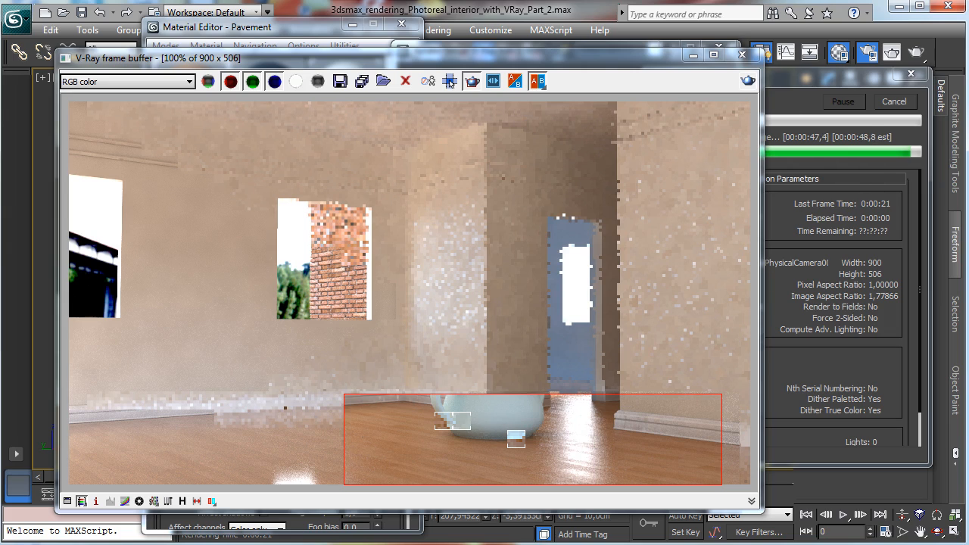
Step: Close the render and material windows and delete the test teapot
left_click(692, 56)
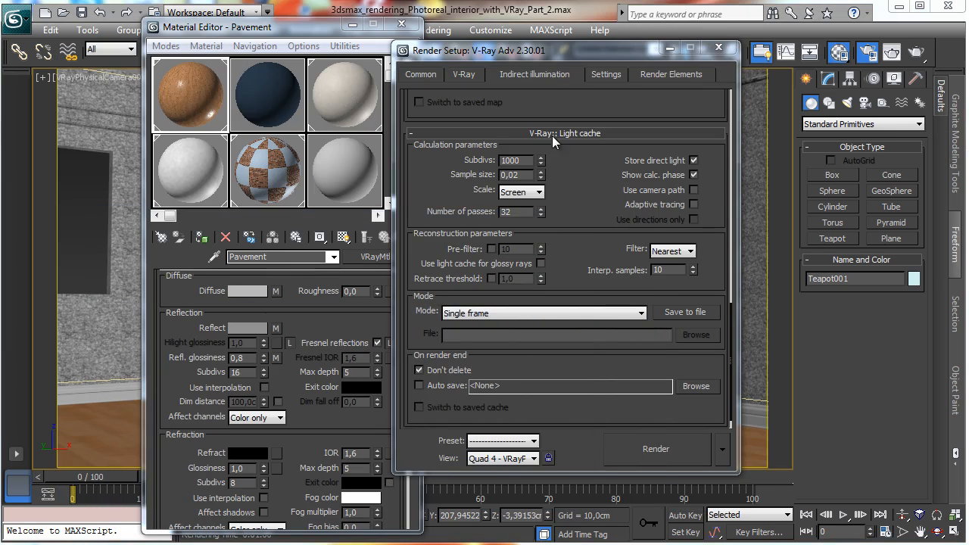
left_click(716, 50)
left_click(401, 23)
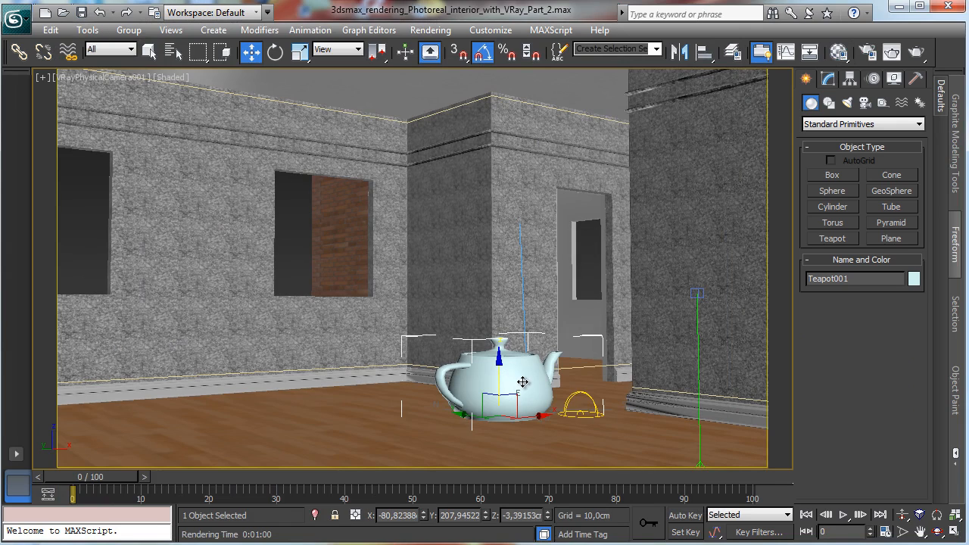
key("Delete")
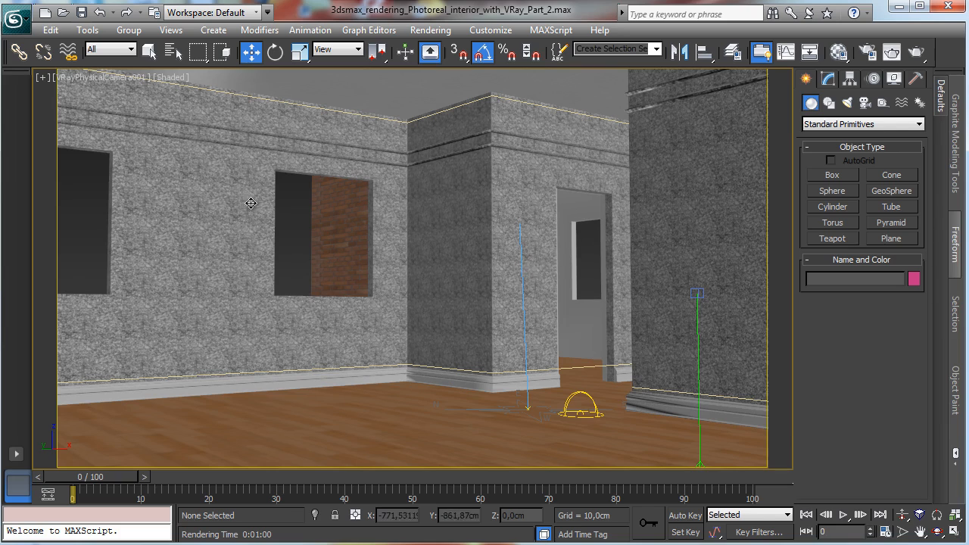
Step: Isolate the room wall and switch to the four-viewport layout with the Front view active
left_click(760, 345)
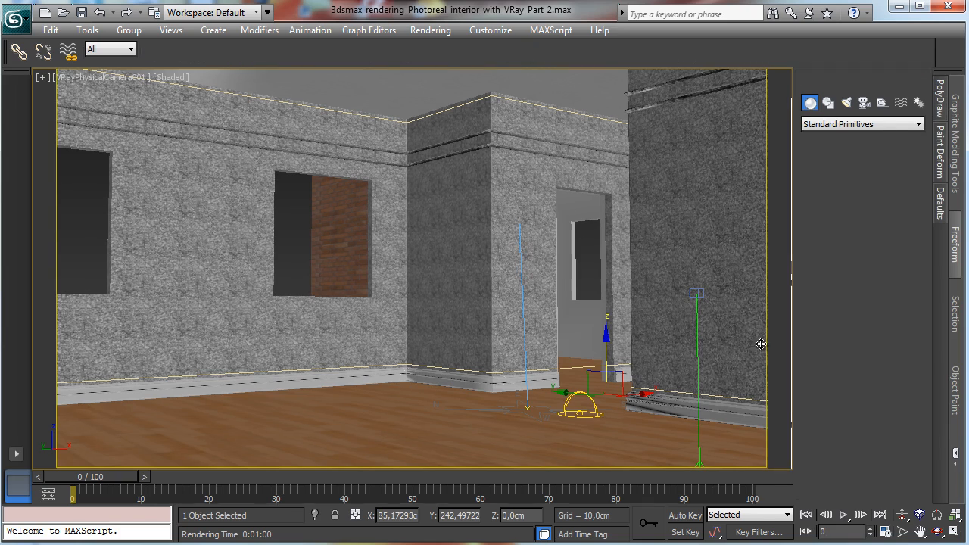
left_click(315, 515)
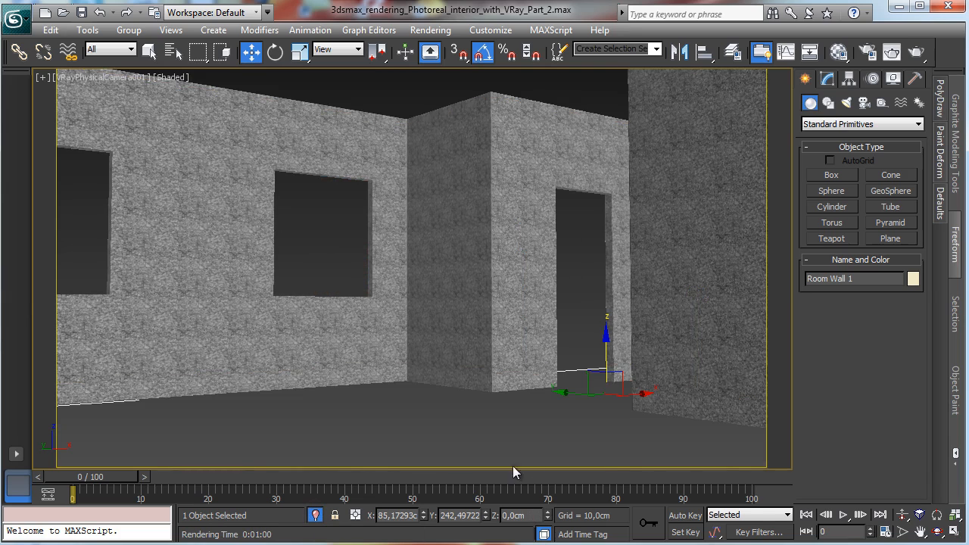
left_click(953, 532)
right_click(591, 198)
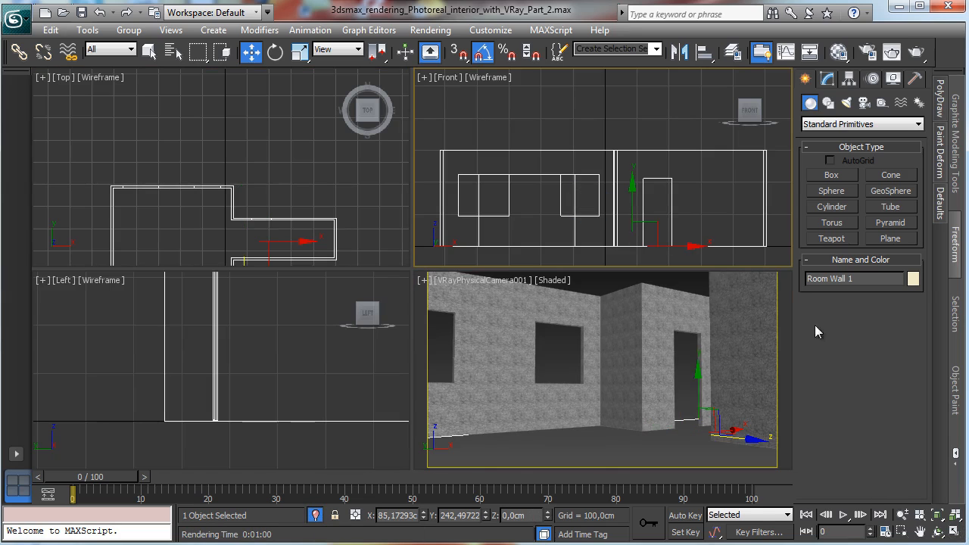
Step: Draw a ChamferBox over the left window opening in the zoomed Front view, setting its height and fillet
left_click(952, 532)
left_click(901, 531)
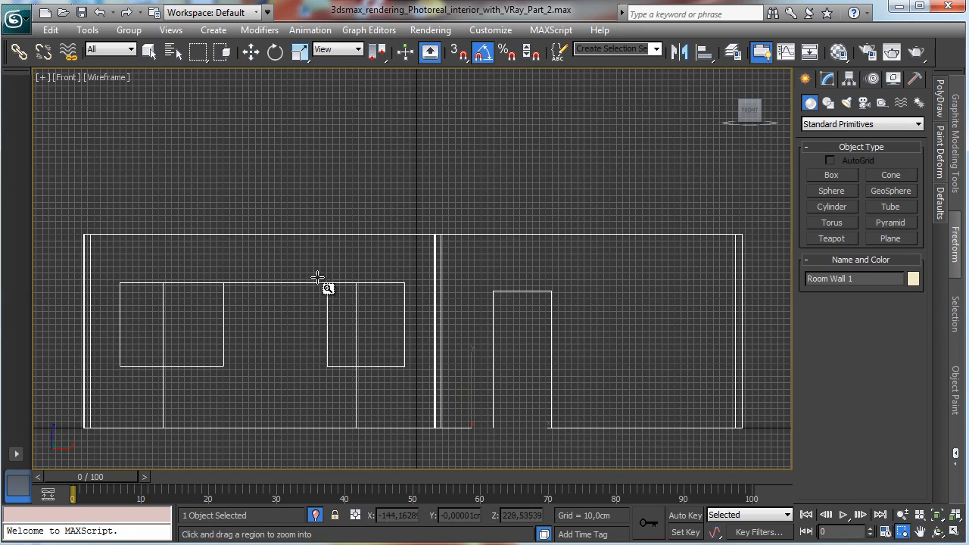
left_click_drag(317, 278, 429, 388)
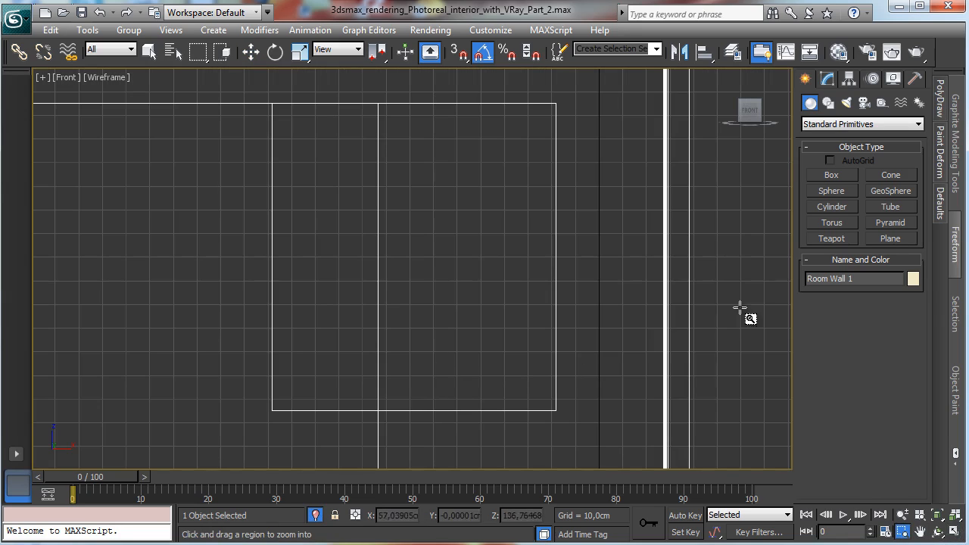
left_click(833, 124)
left_click(843, 149)
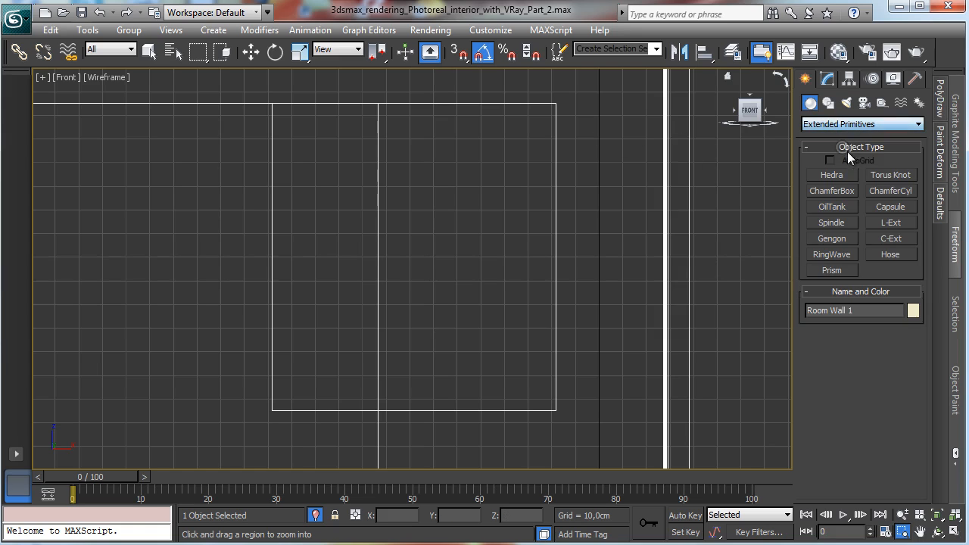
left_click(849, 191)
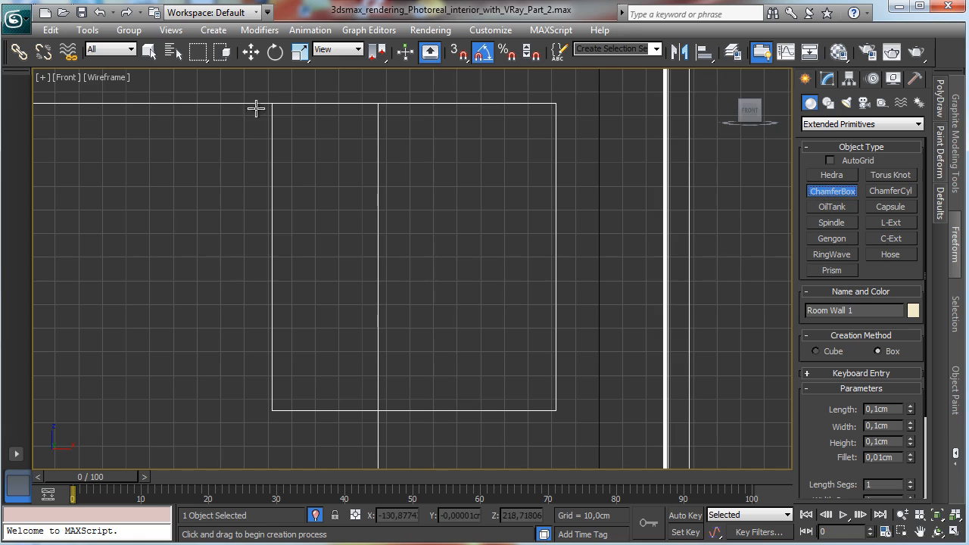
left_click_drag(271, 103, 558, 412)
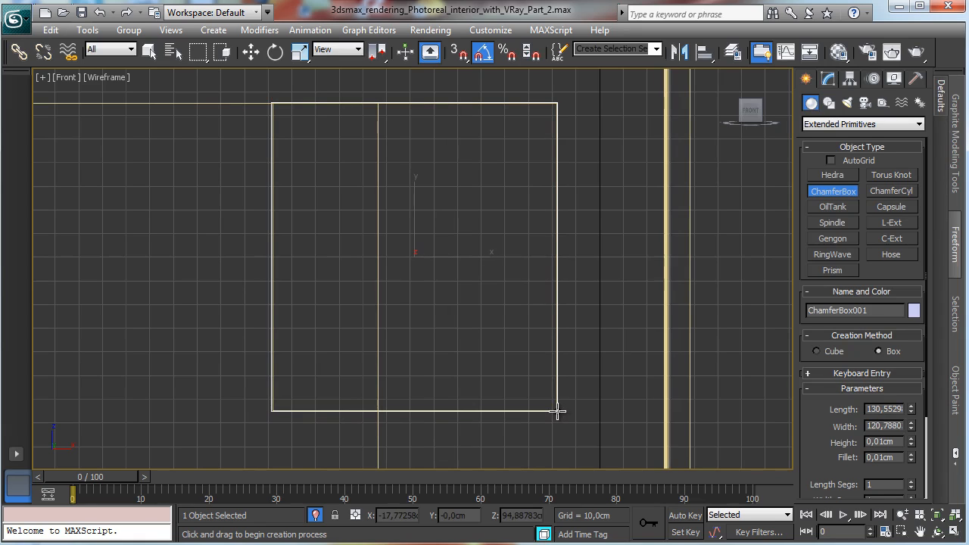
left_click(523, 363)
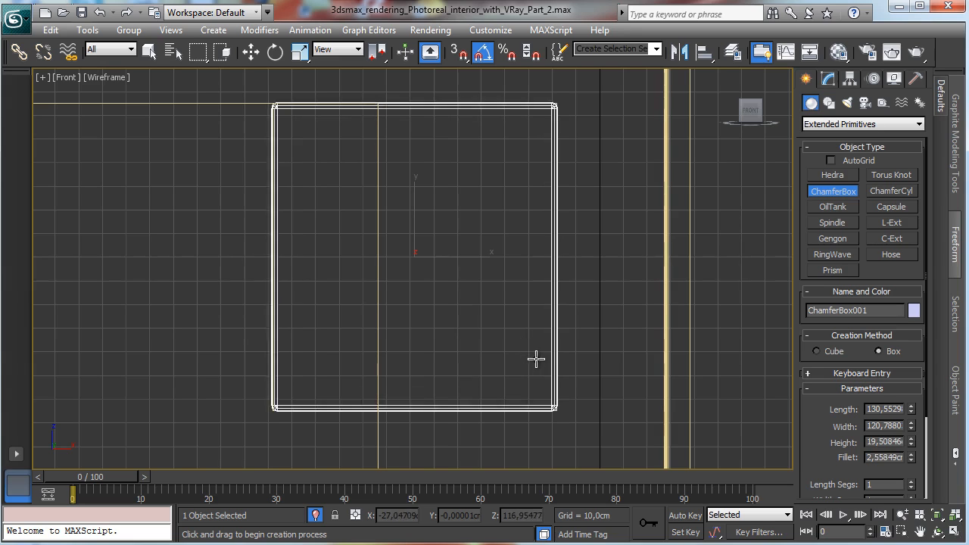
left_click(531, 339)
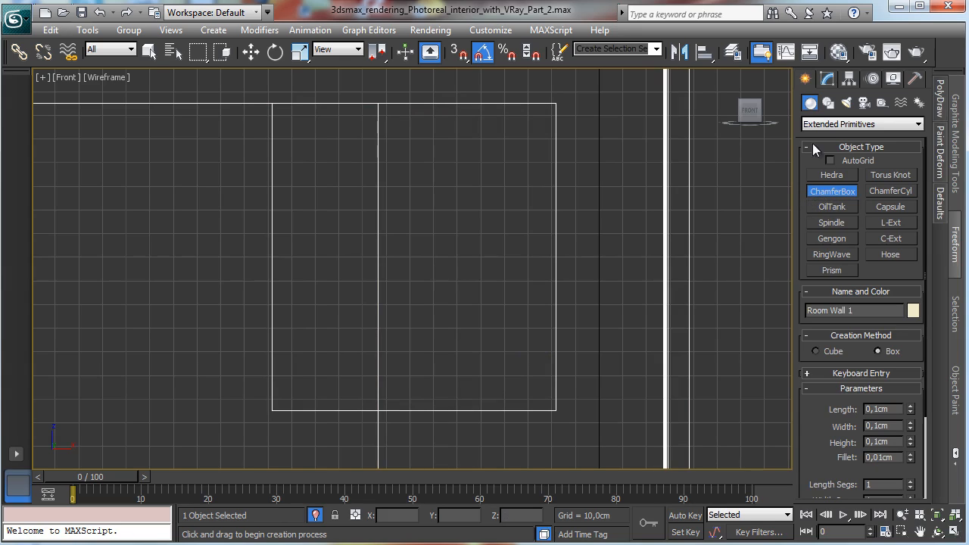
Step: Draw a rectangle about 131.5 by 121.1 cm around the window opening and convert it to an editable spline
left_click(827, 103)
left_click(890, 188)
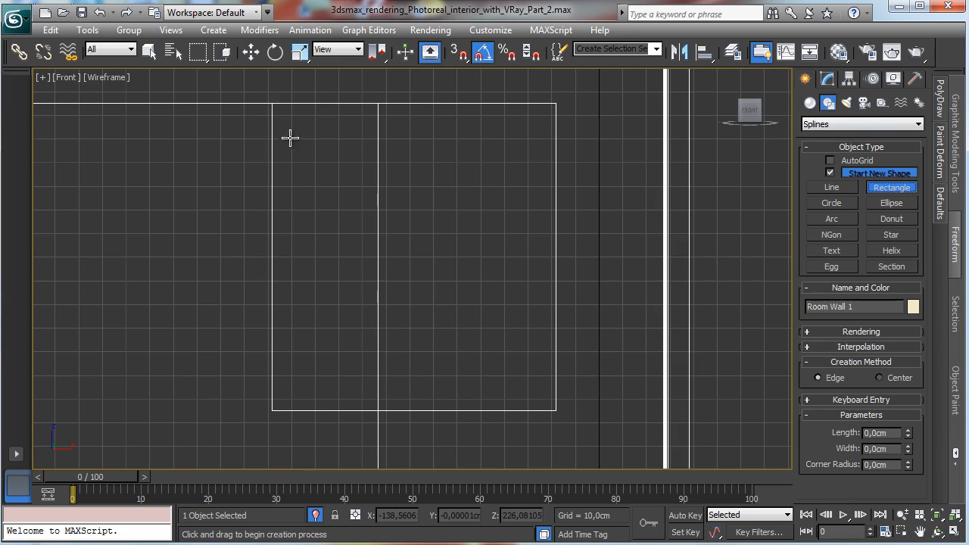
left_click_drag(272, 101, 558, 413)
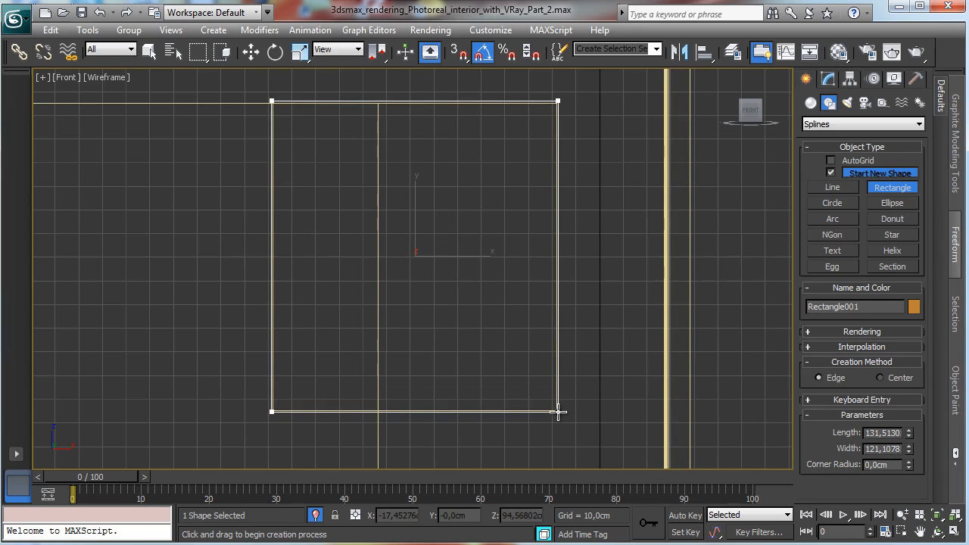
left_click(827, 79)
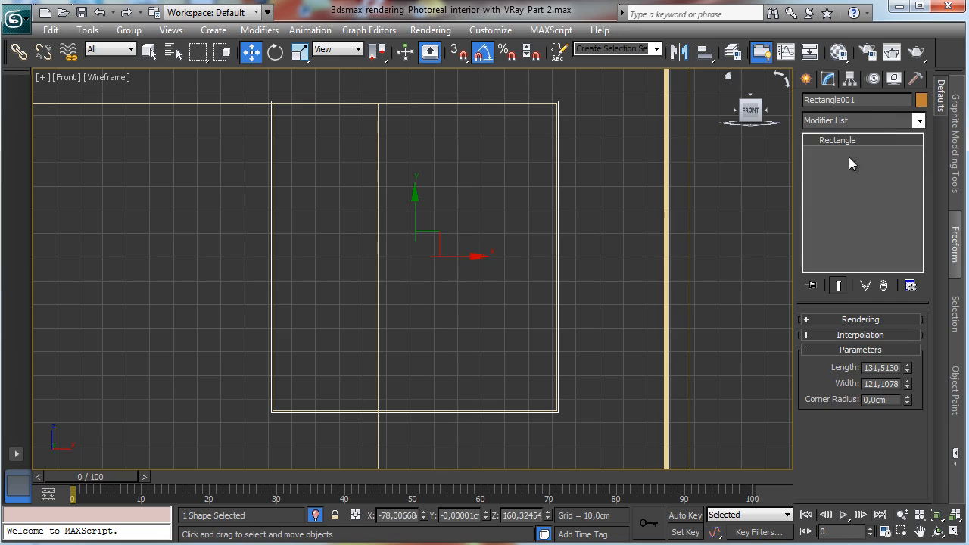
right_click(467, 199)
mouse_move(577, 339)
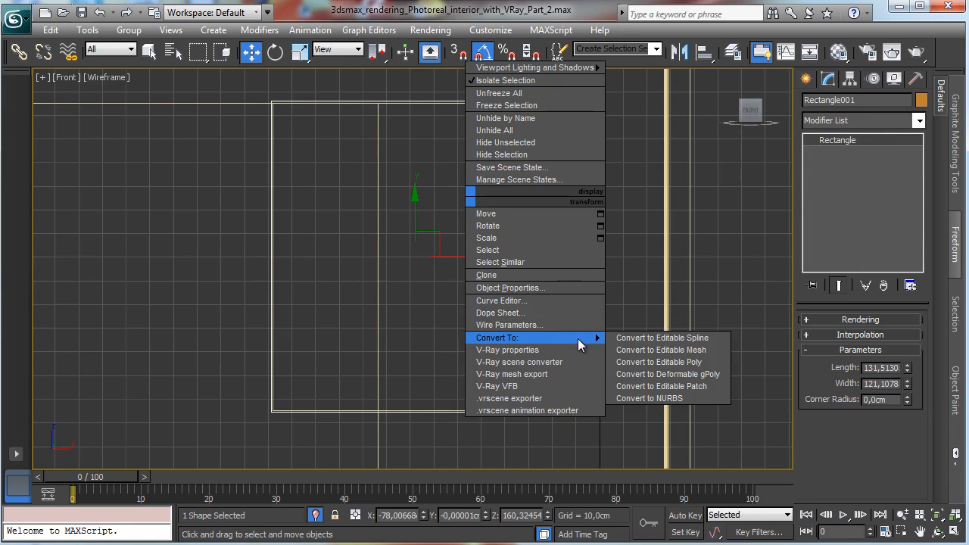
left_click(669, 341)
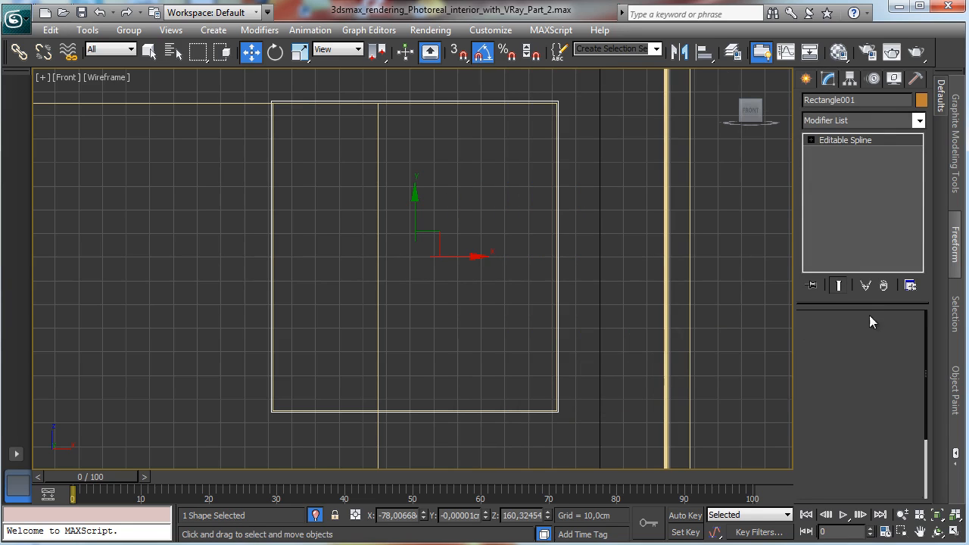
Step: Outline the rectangle spline inward to create a window frame profile
left_click(557, 246)
scroll(903, 430, "down", 5)
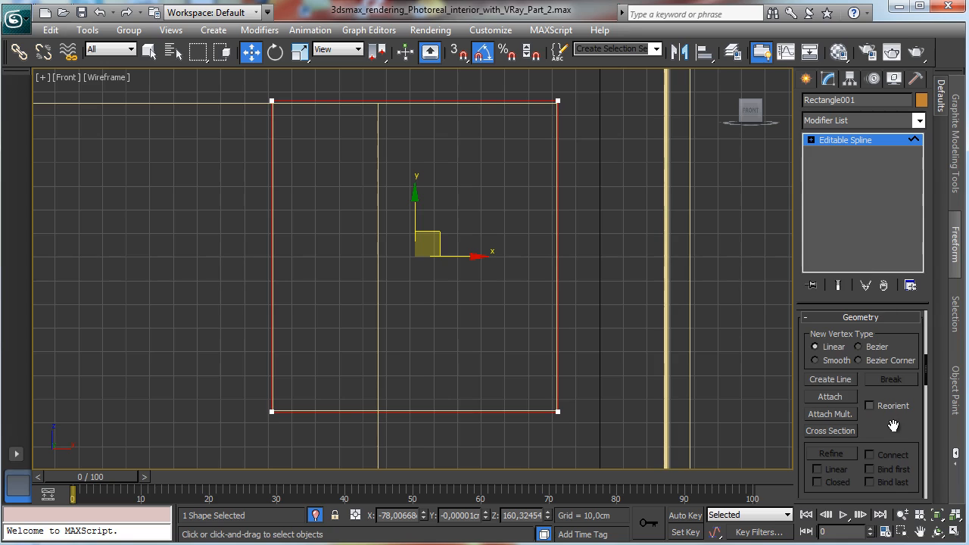
scroll(894, 404, "down", 5)
scroll(871, 348, "down", 5)
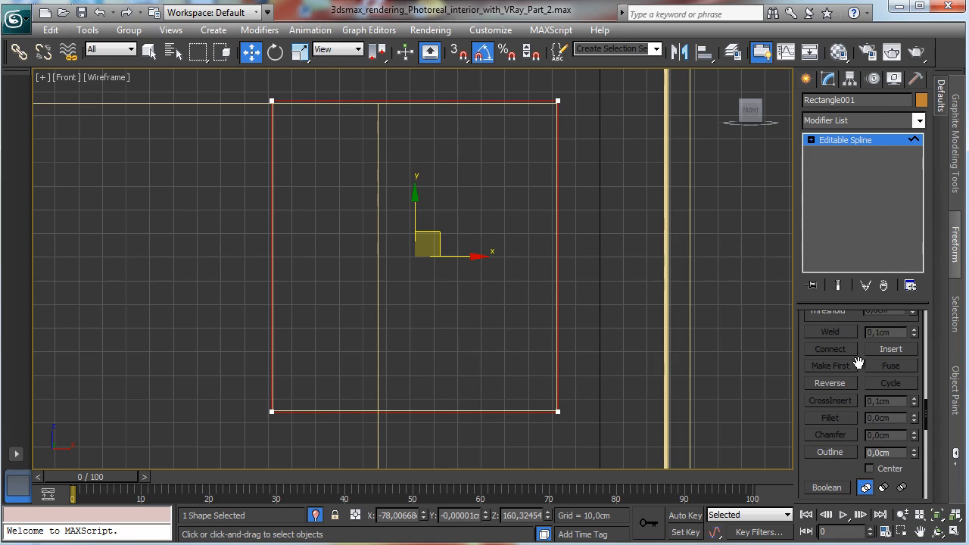
left_click(830, 452)
left_click_drag(557, 269, 536, 260)
left_click(839, 143)
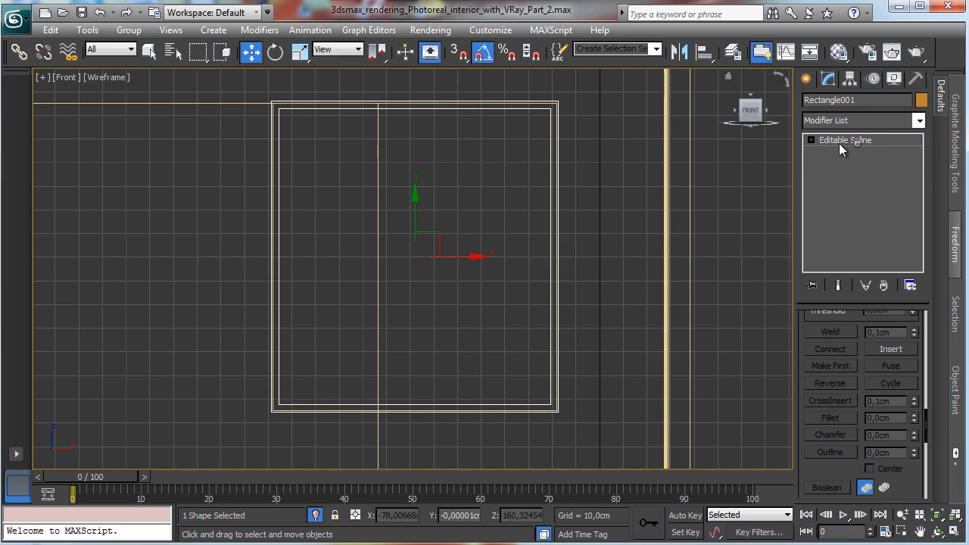
Step: Apply an Extrude modifier to the frame with an amount of 5 cm
left_click(918, 121)
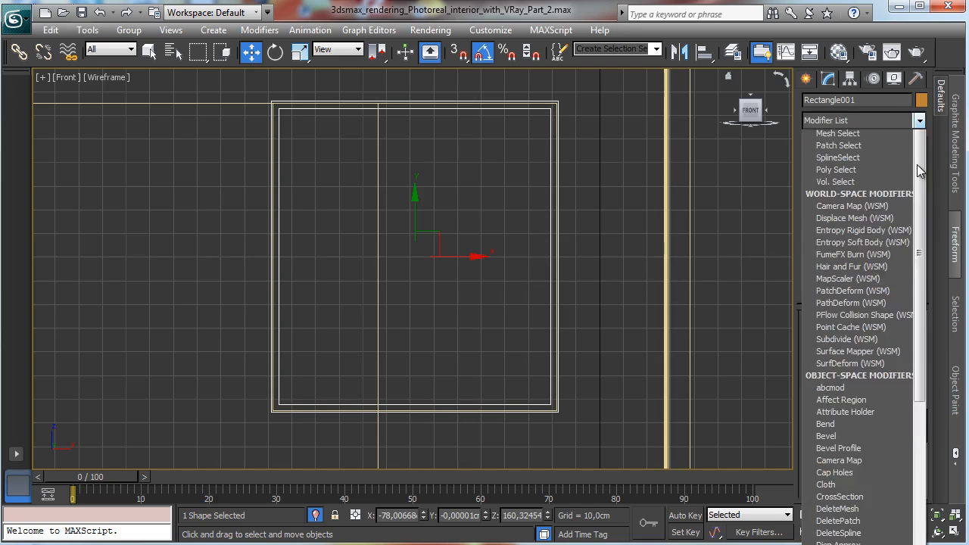
scroll(875, 243, "down", 2)
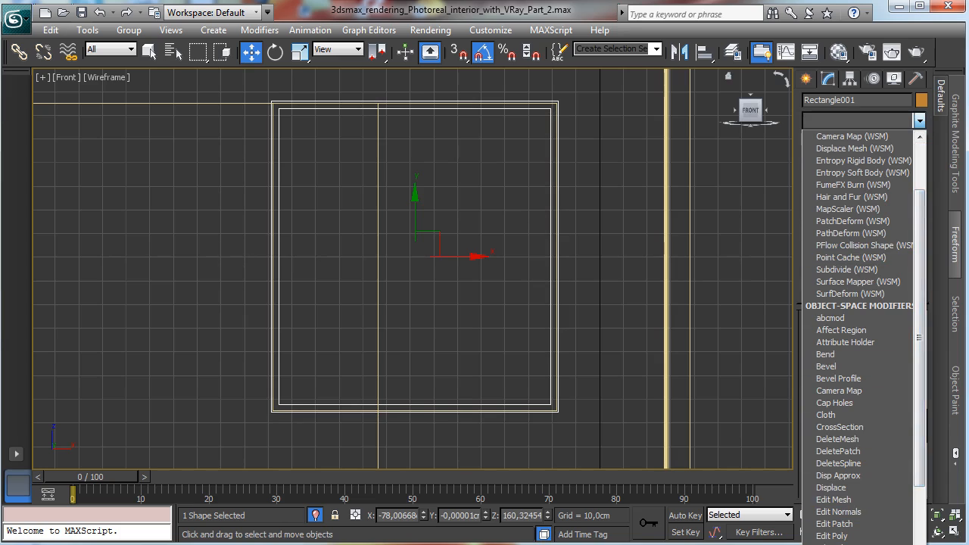
left_click(851, 544)
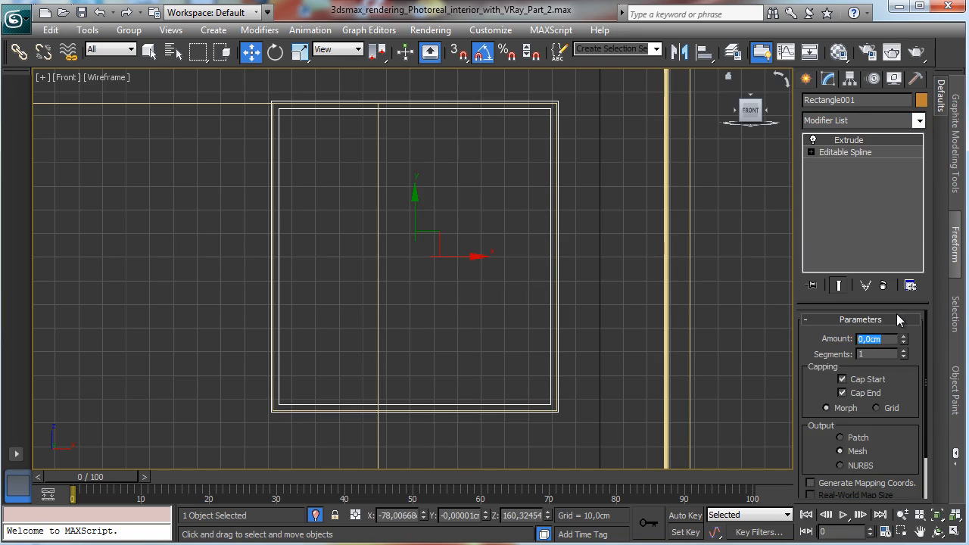
type("5")
key("Return")
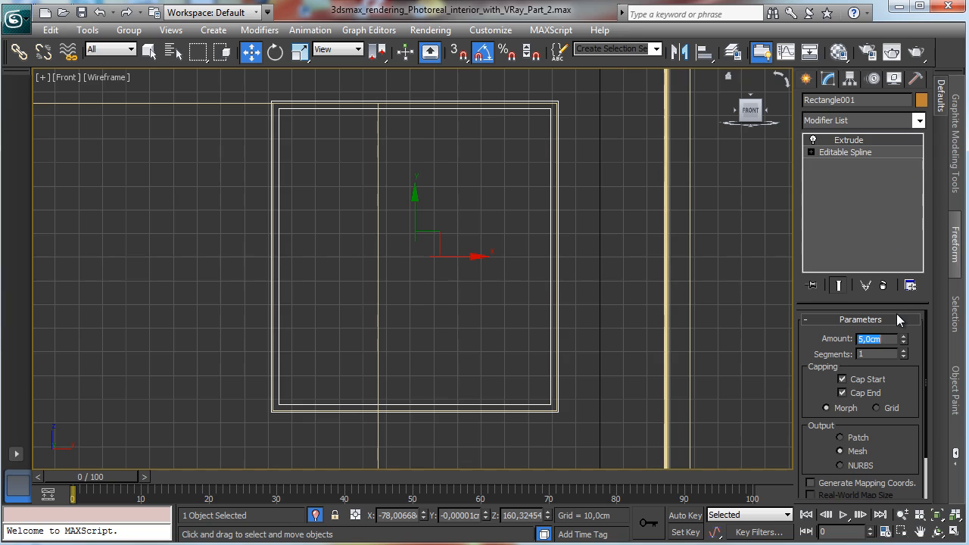
Step: Move the frame in the Top view onto the wall's window opening
left_click(954, 531)
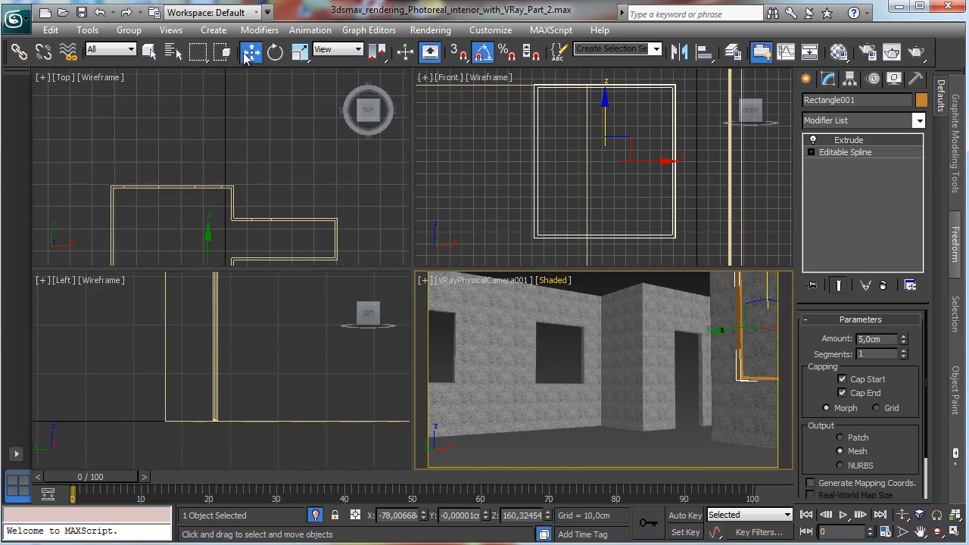
right_click(331, 205)
left_click_drag(205, 238, 227, 130)
right_click(401, 322)
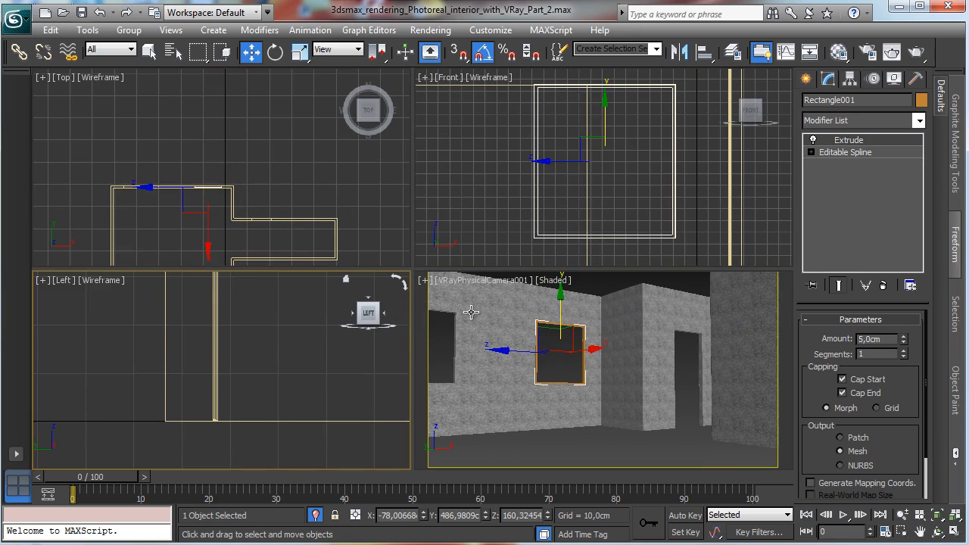
Step: Set the frame's extrude amount to 6 cm in a maximized Perspective view
right_click(465, 292)
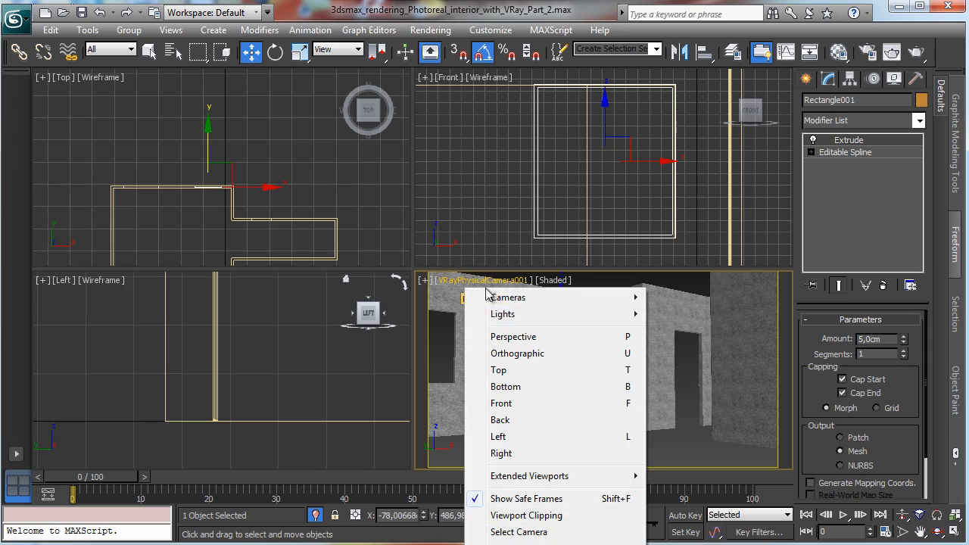
left_click(515, 337)
left_click(951, 516)
key("alt+w")
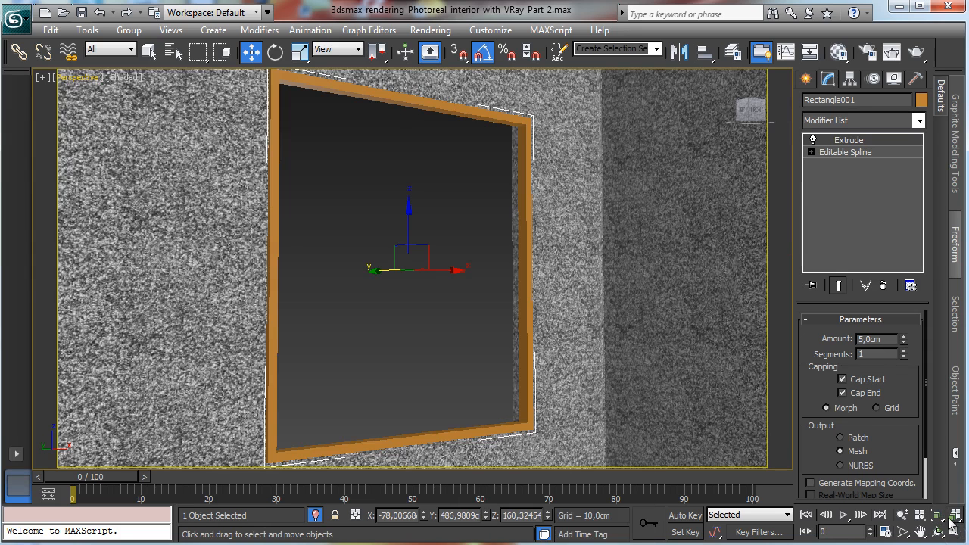
left_click_drag(370, 274, 372, 275)
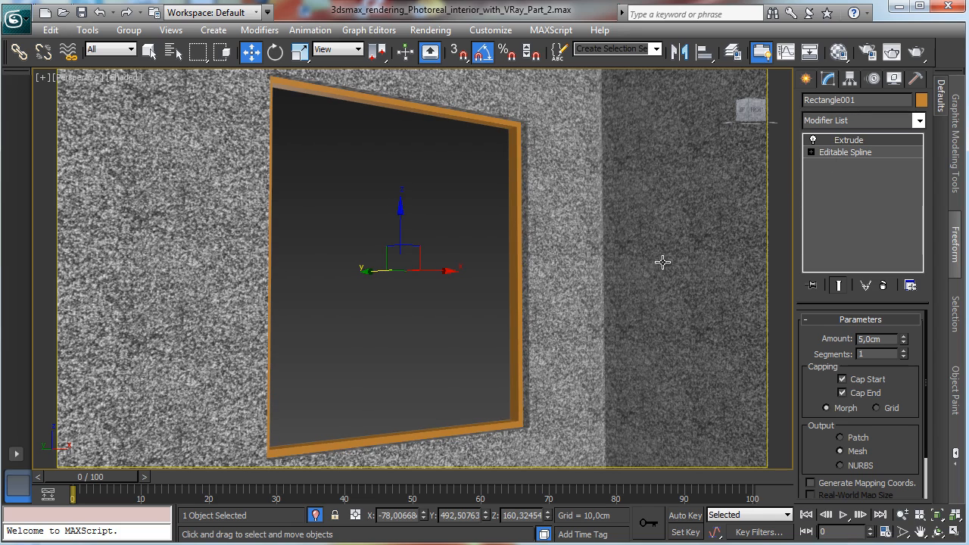
double_click(884, 339)
type("6")
key("Return")
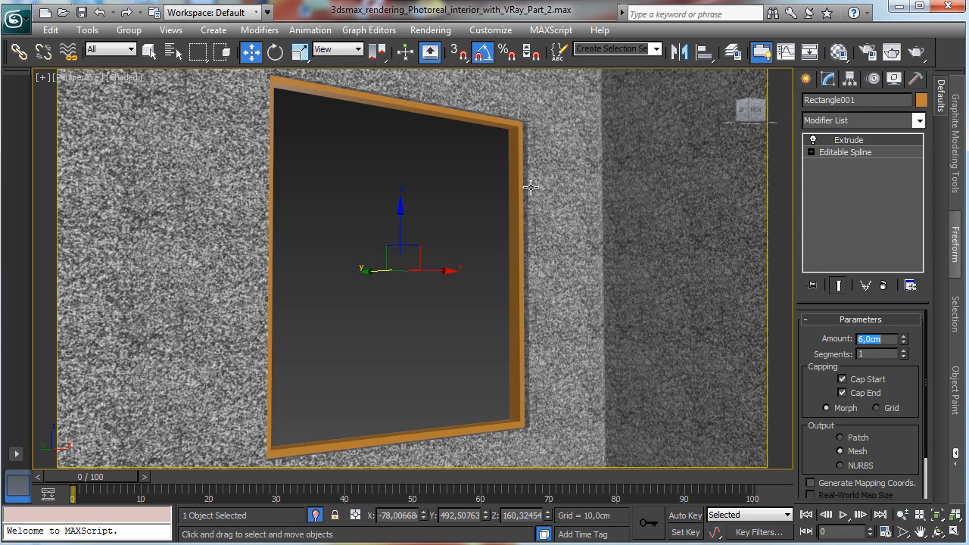
Step: Enable Generate Mapping Coords. on the frame's Extrude modifier
right_click(509, 194)
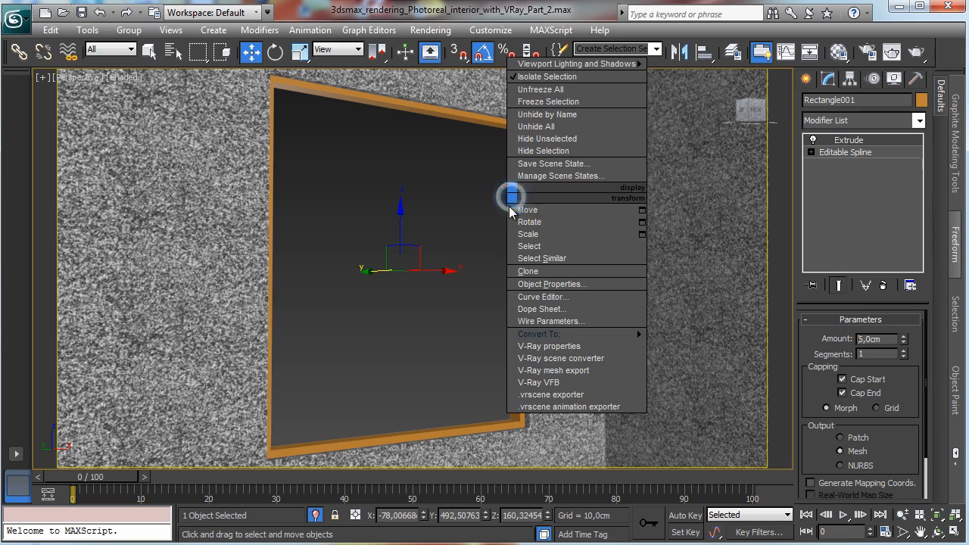
left_click(825, 488)
left_click(810, 482)
Step: Convert the window frame to an editable poly
right_click(516, 247)
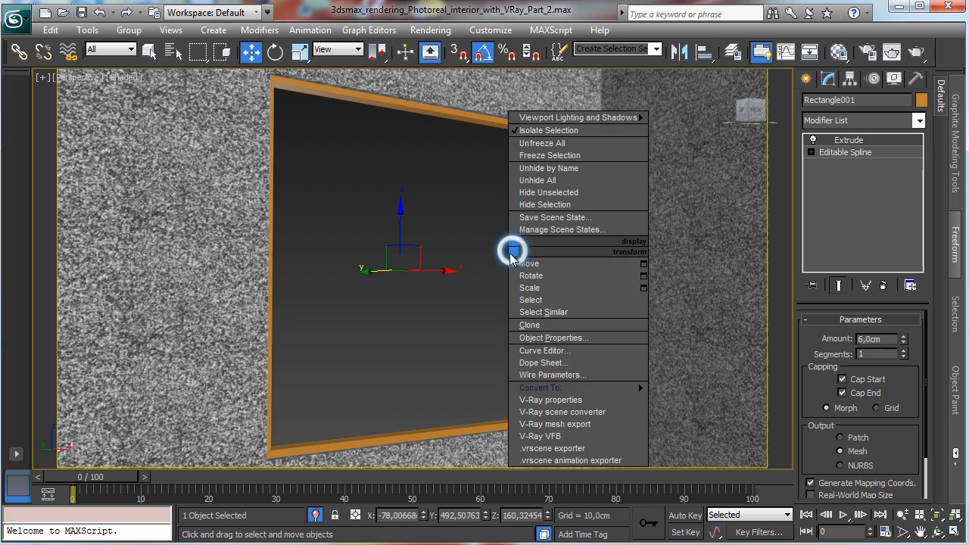
mouse_move(598, 387)
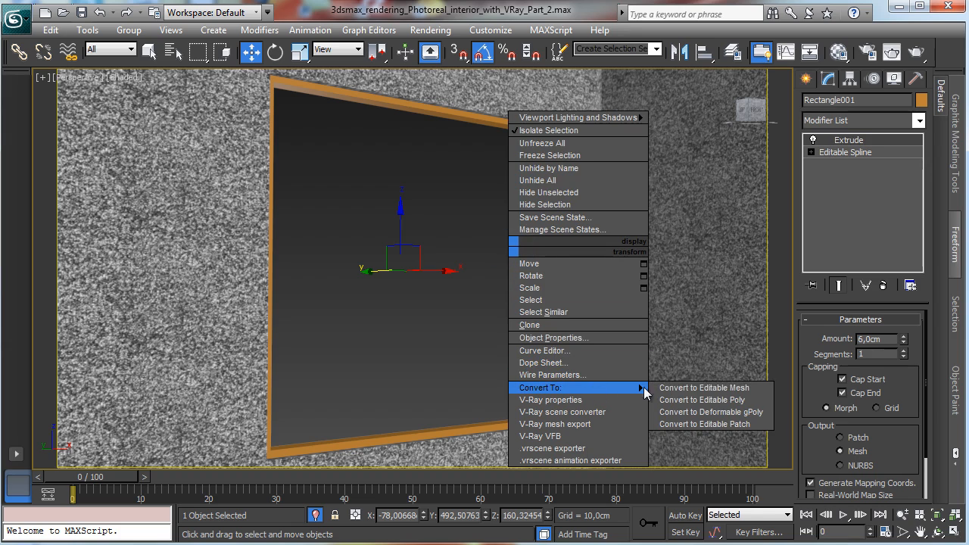
left_click(688, 399)
Step: Select all the window frame's edges and chamfer them by 0.25 cm
key("2")
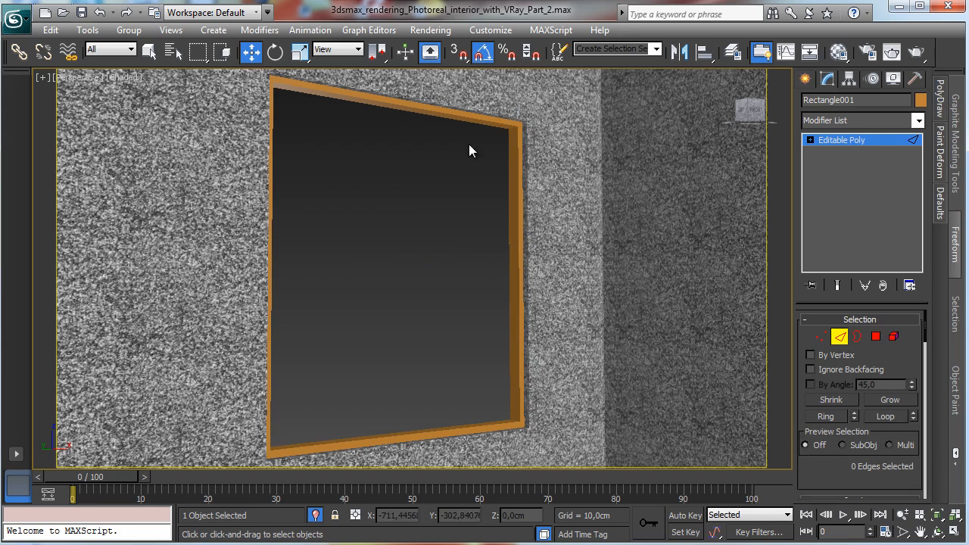
left_click(511, 127)
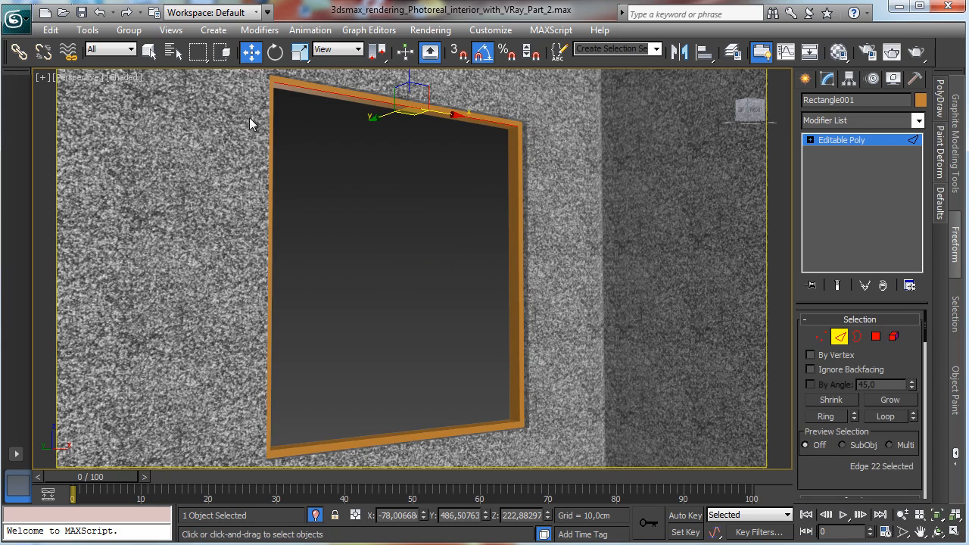
left_click_drag(593, 87, 128, 483)
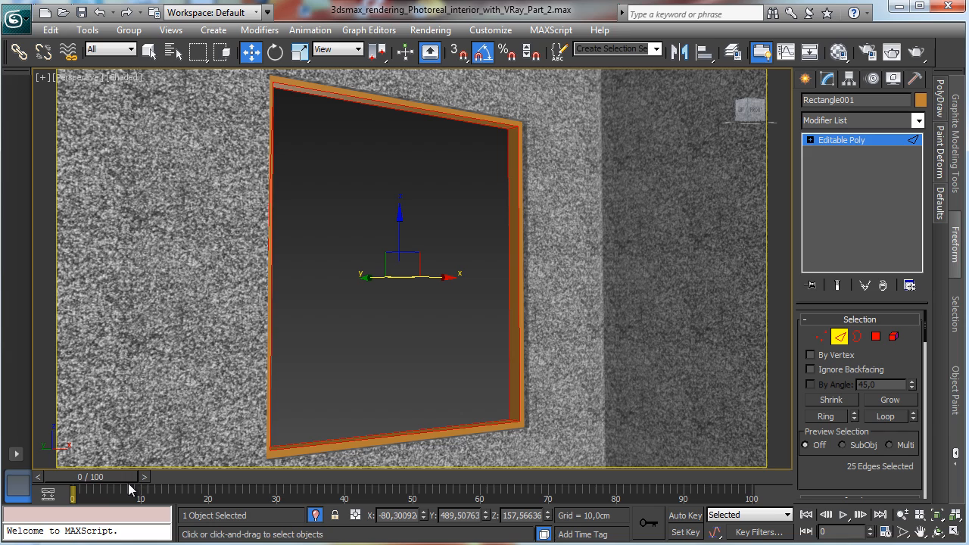
scroll(808, 449, "down", 5)
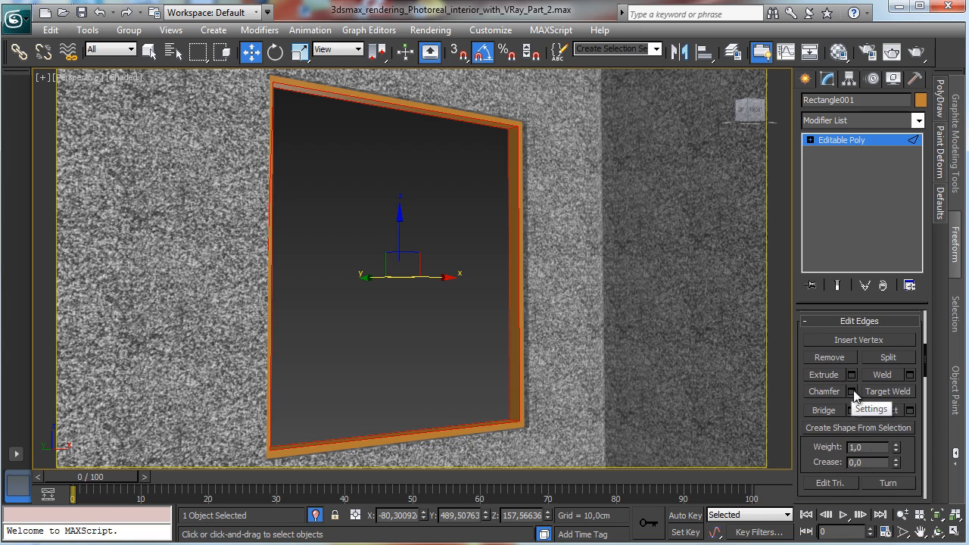
left_click(851, 391)
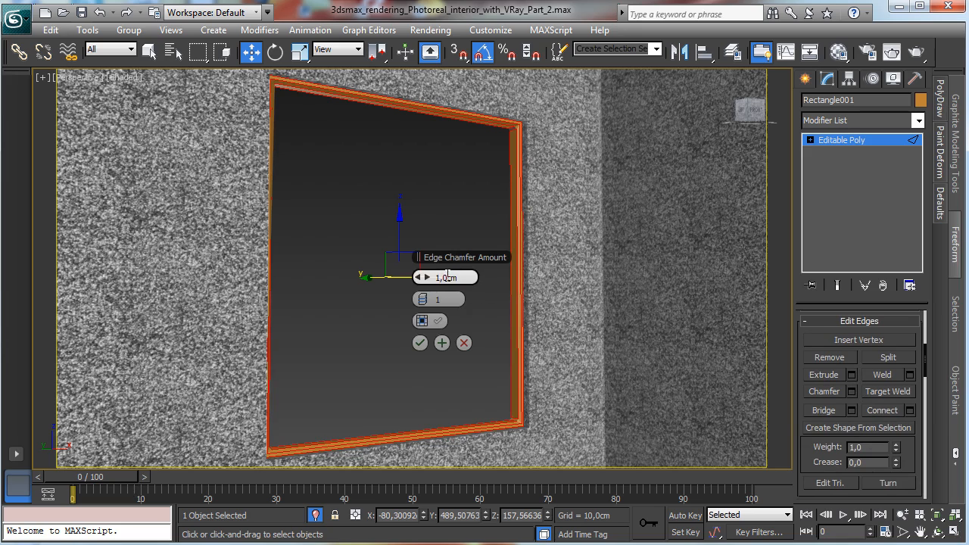
left_click(454, 278)
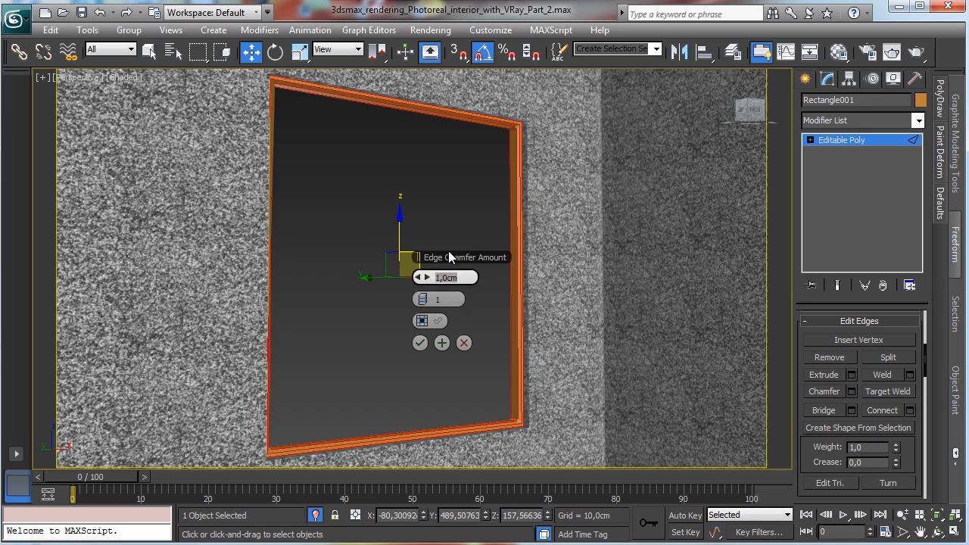
type("0,25")
key("Return")
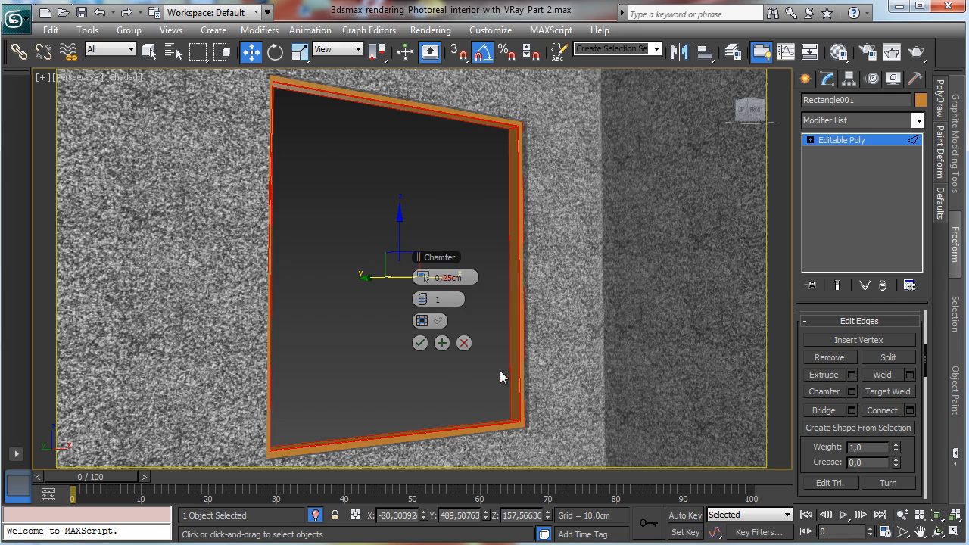
left_click(420, 343)
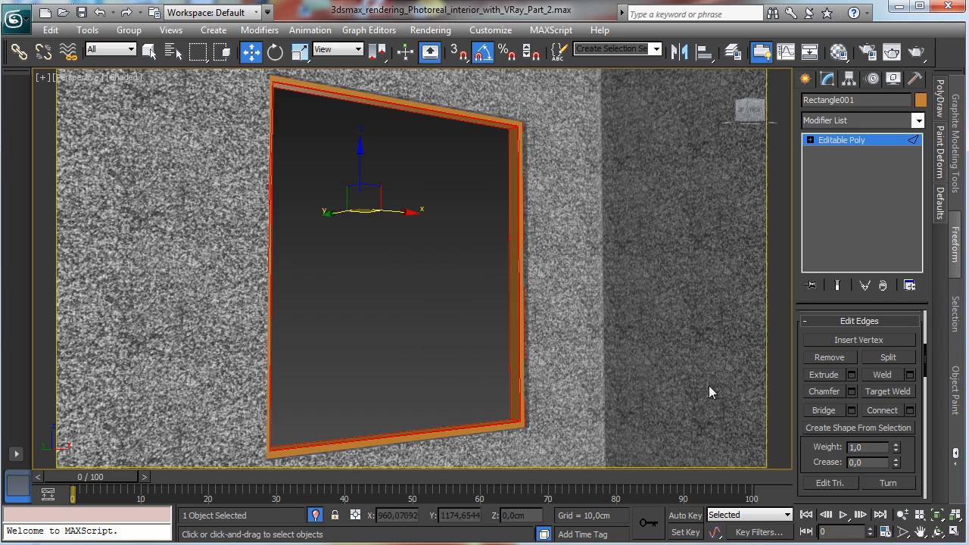
Step: Create a thin box covering the window opening in the Front view, about 127 × 117 cm
left_click(863, 140)
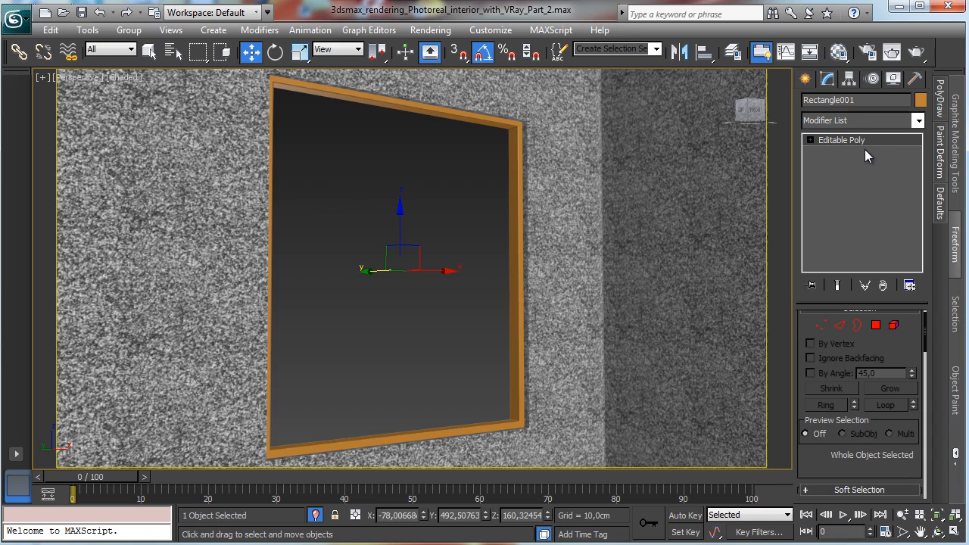
left_click(805, 81)
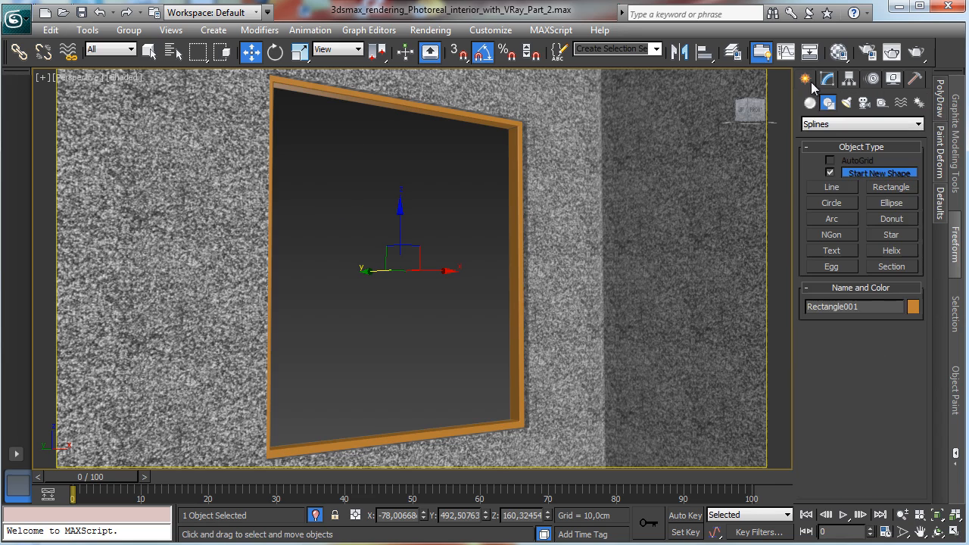
left_click(952, 533)
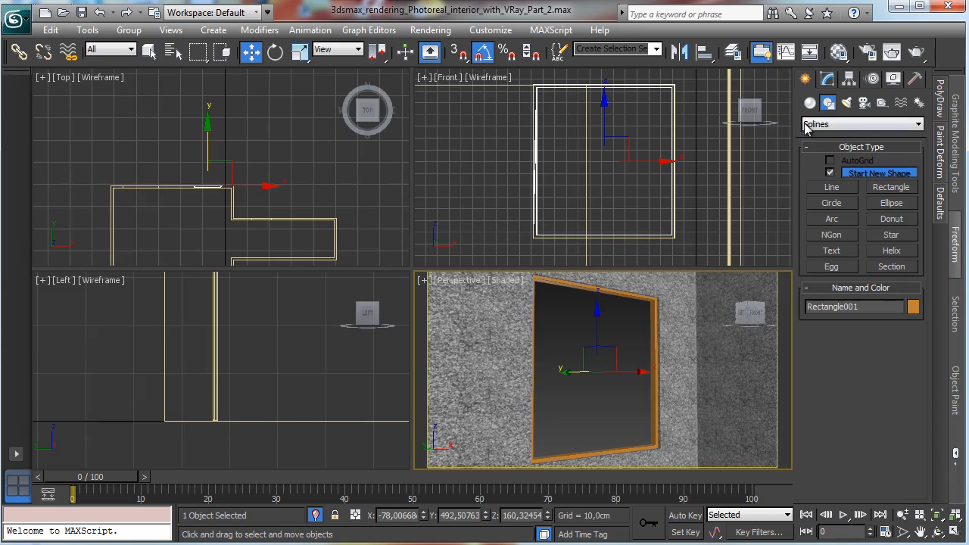
left_click(810, 103)
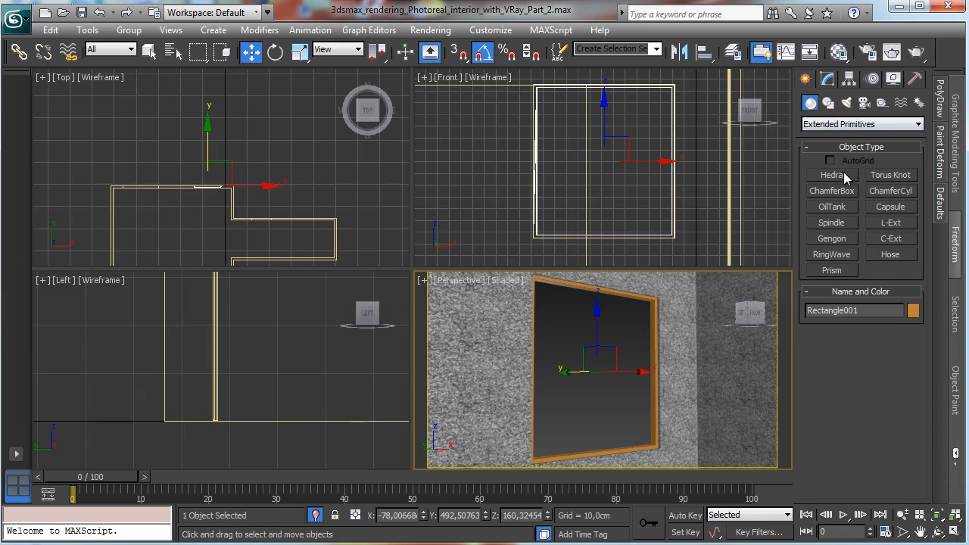
left_click(814, 125)
left_click(822, 138)
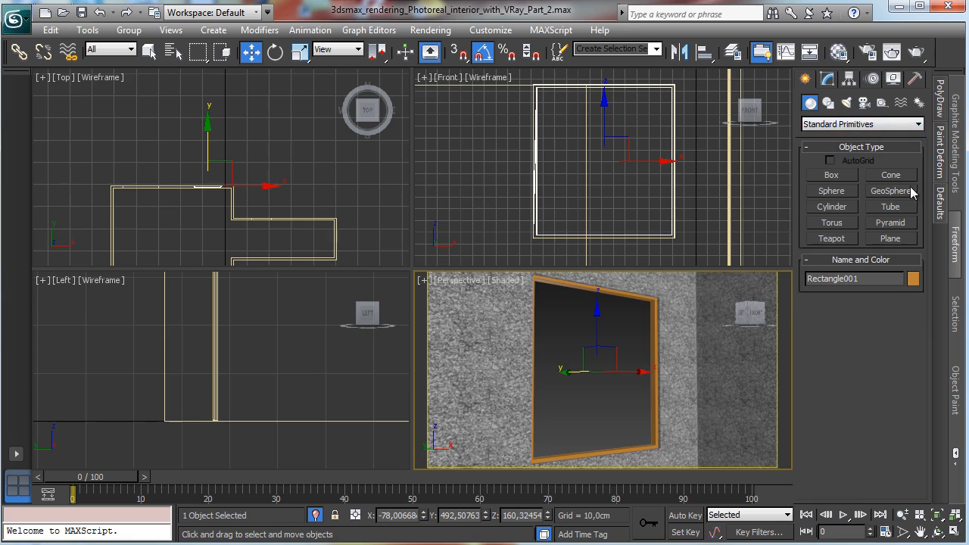
left_click(845, 173)
left_click_drag(535, 82, 685, 232)
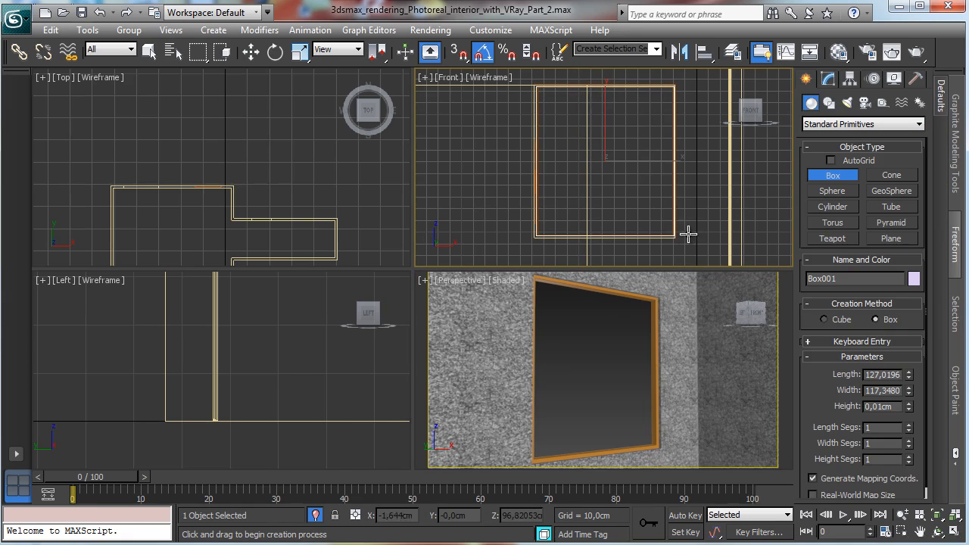
Step: Move the box in the Top view onto the window frame
key("w")
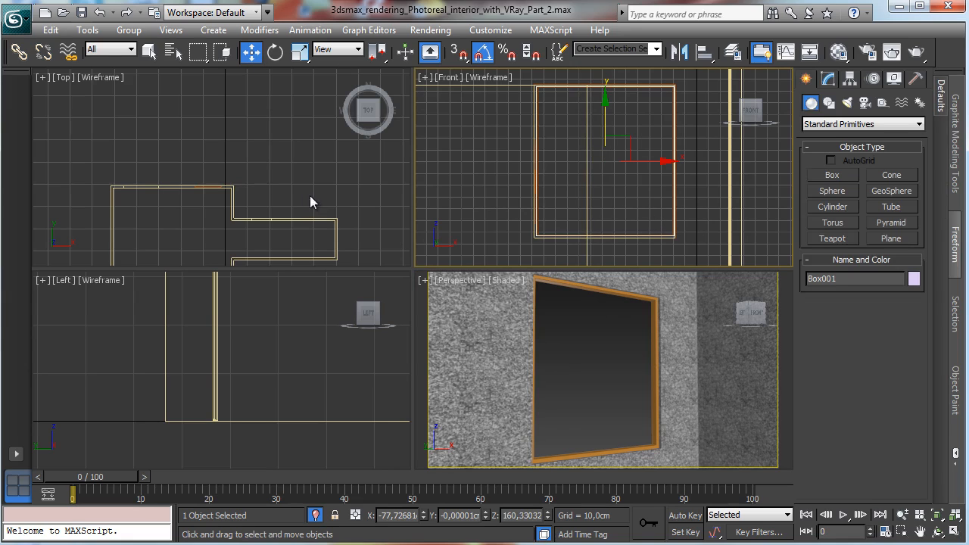
right_click(240, 193)
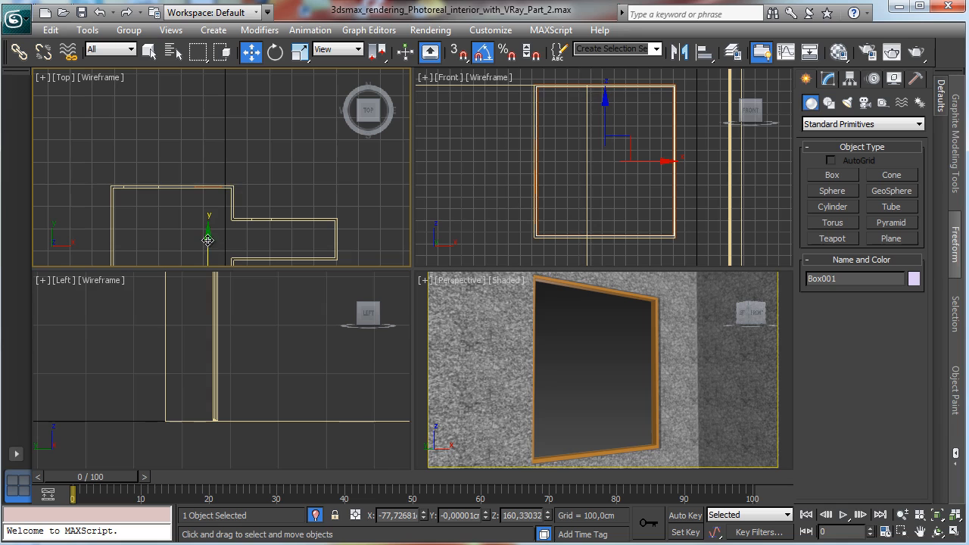
left_click_drag(208, 238, 243, 130)
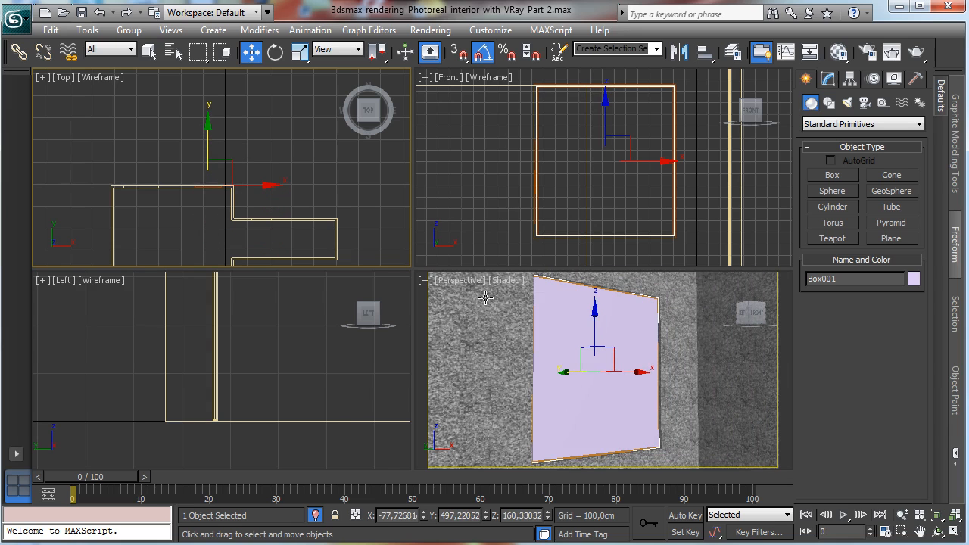
right_click(660, 387)
Step: Set the box's height to 0.25 cm and nudge it into place inside the frame
left_click(953, 532)
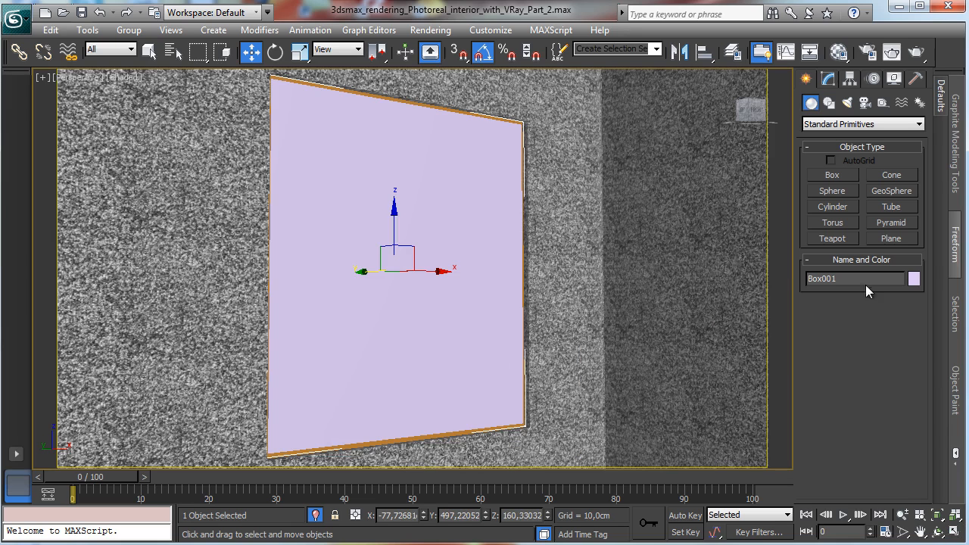
left_click(827, 78)
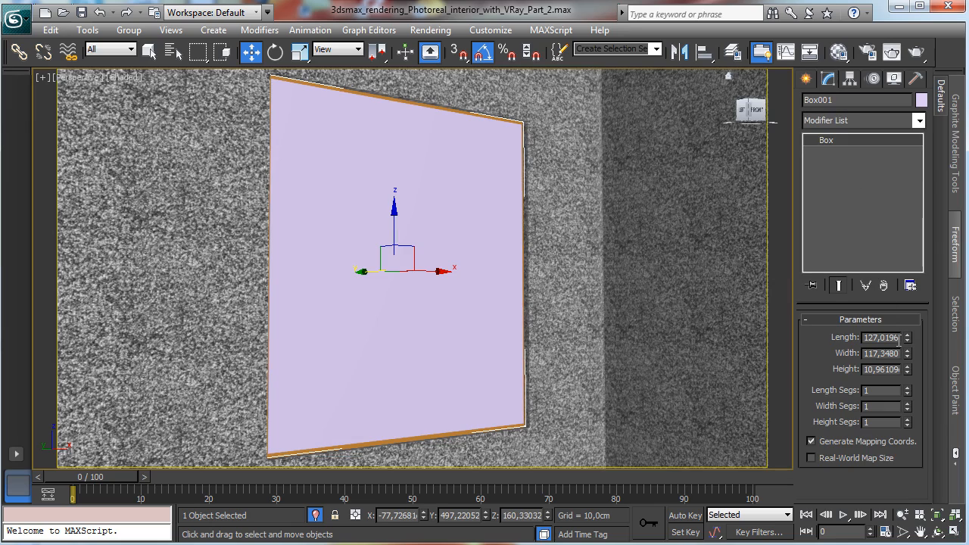
double_click(896, 370)
type("0,5")
key("Return")
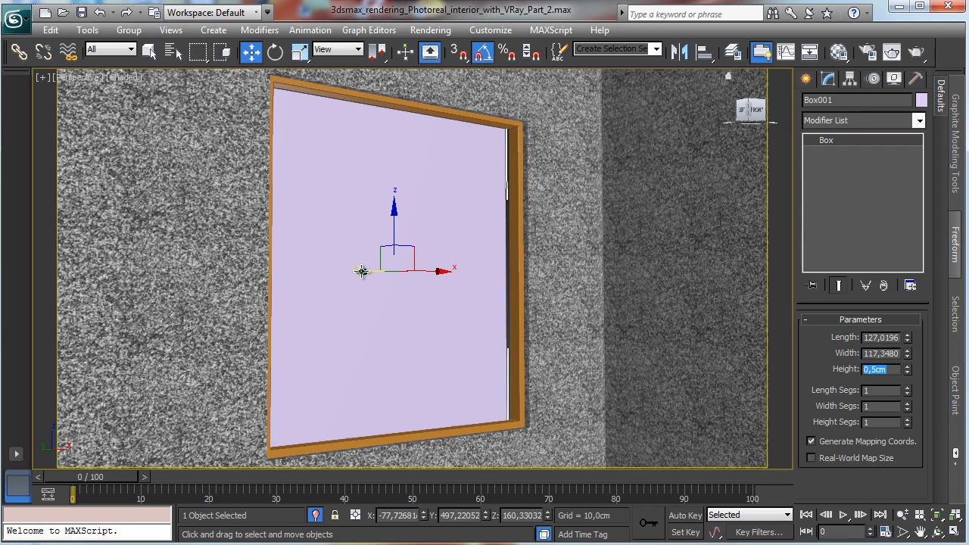
left_click_drag(366, 272, 375, 274)
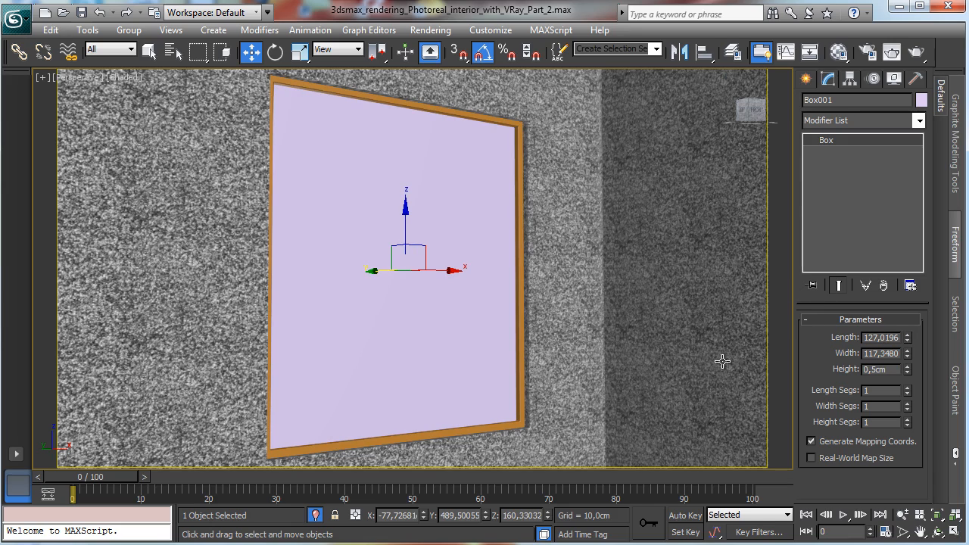
double_click(870, 369)
type("0,25")
key("Return")
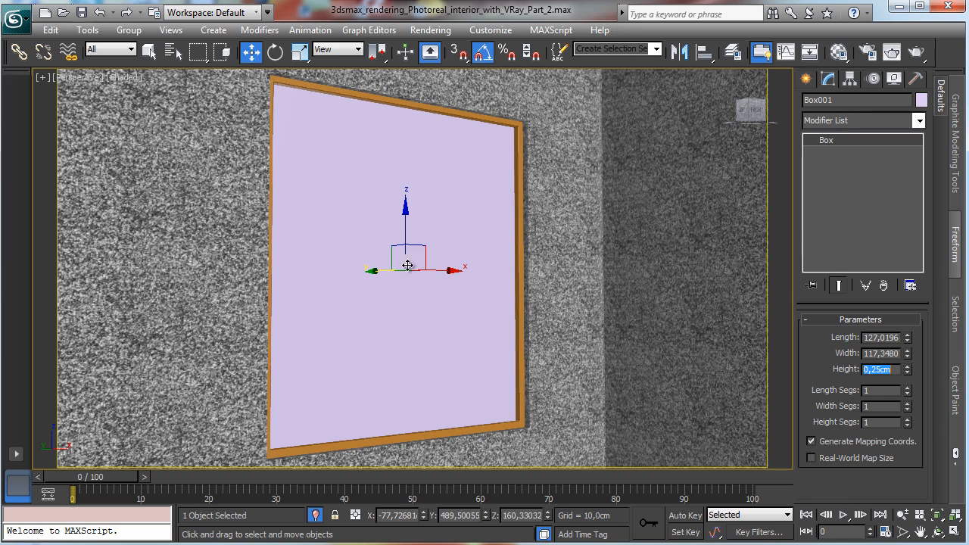
mouse_move(377, 273)
left_mouse_down()
mouse_move(346, 272)
mouse_move(384, 273)
left_mouse_up()
Step: Name the box Window_Glass and the frame Window_exterior
double_click(856, 100)
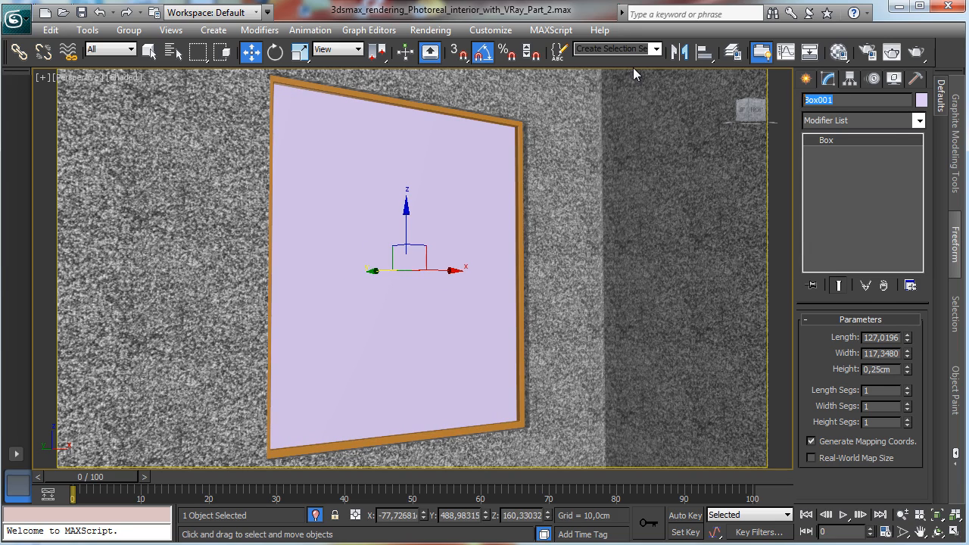
type("Window_Glass")
left_click(404, 103)
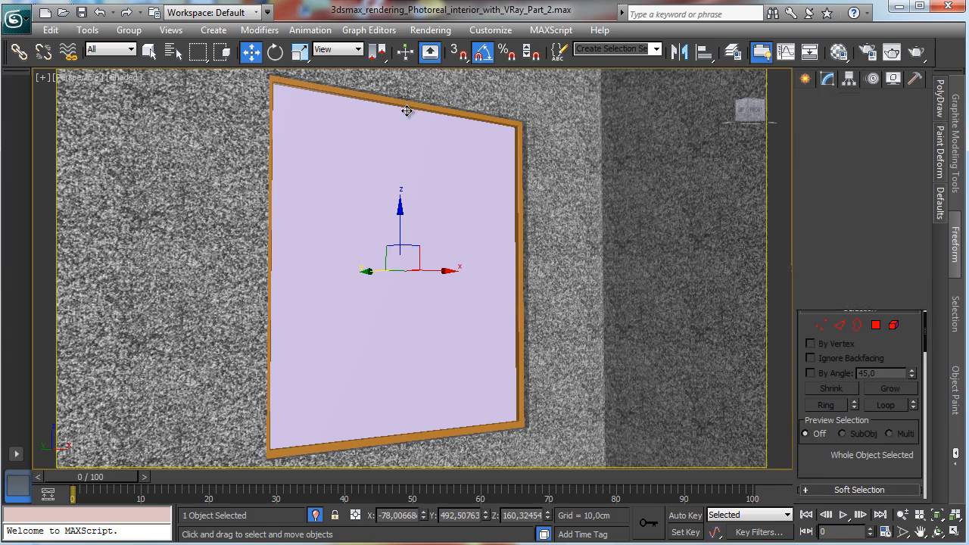
double_click(848, 100)
type("Window_exterior")
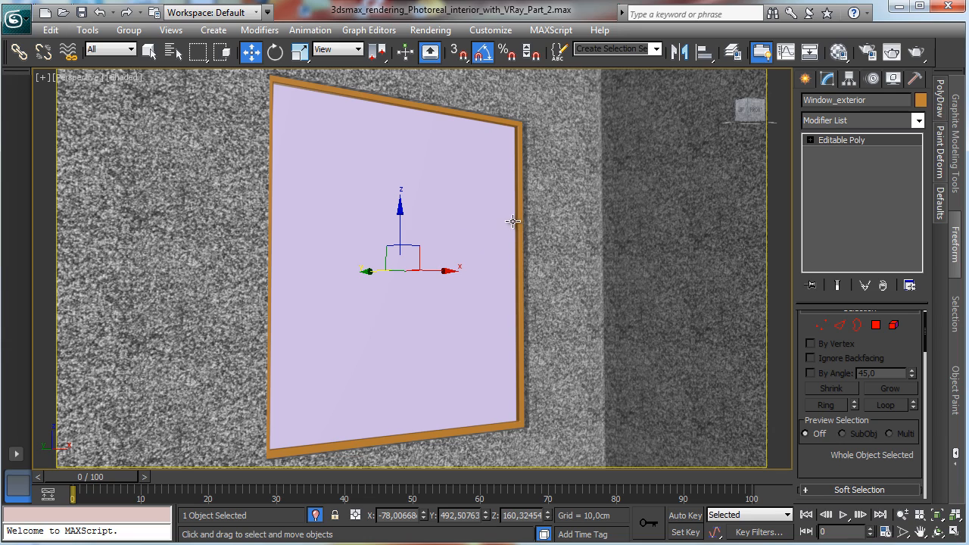
Step: Zoom the Left view onto the frame's bottom and set the glass's world Y position to about 490.48 cm
left_click(955, 534)
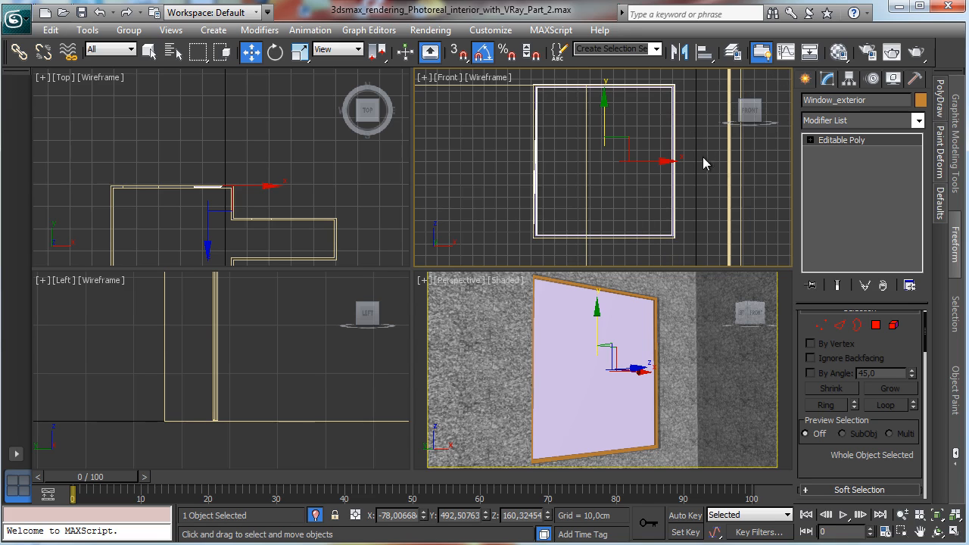
left_click(955, 535)
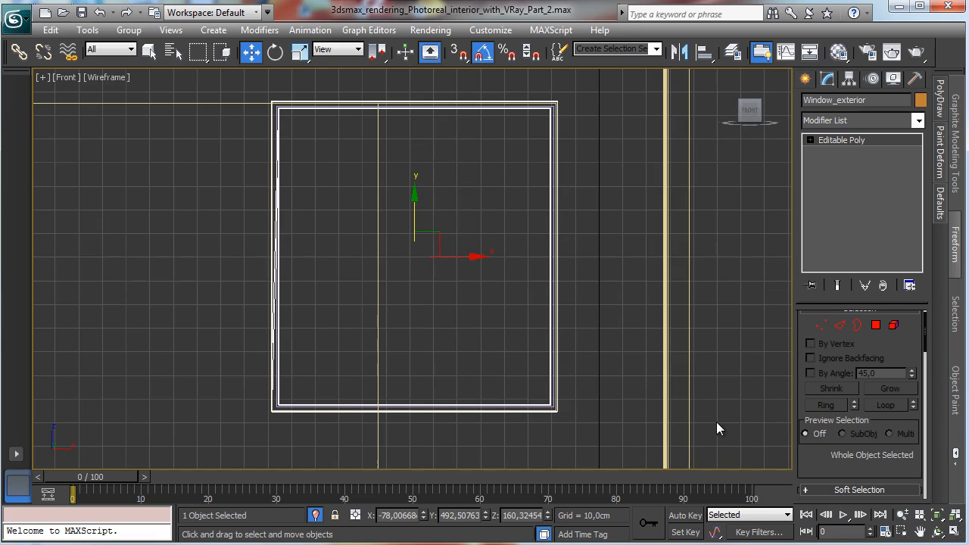
left_click(956, 533)
right_click(287, 354)
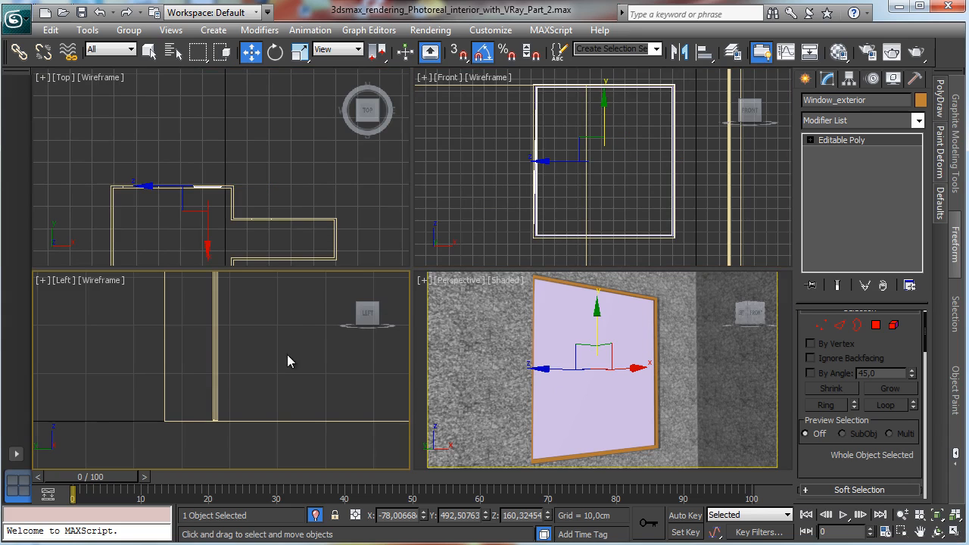
left_click(936, 515)
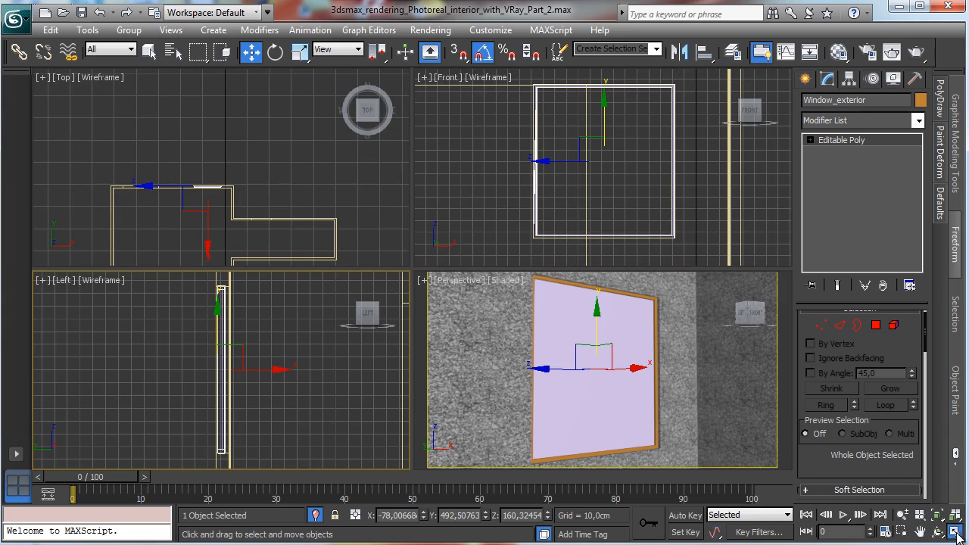
left_click(956, 533)
left_click(901, 532)
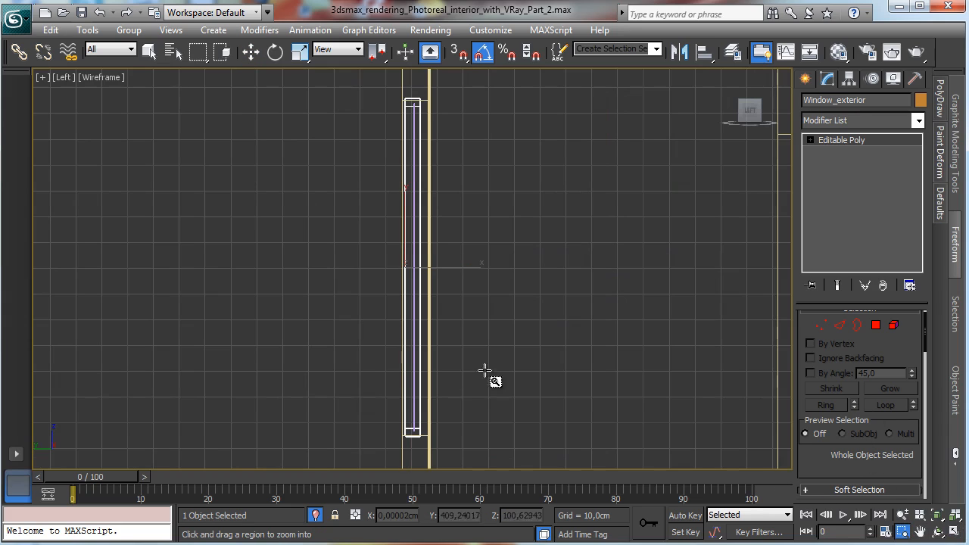
left_click_drag(372, 346, 488, 452)
left_click(251, 51)
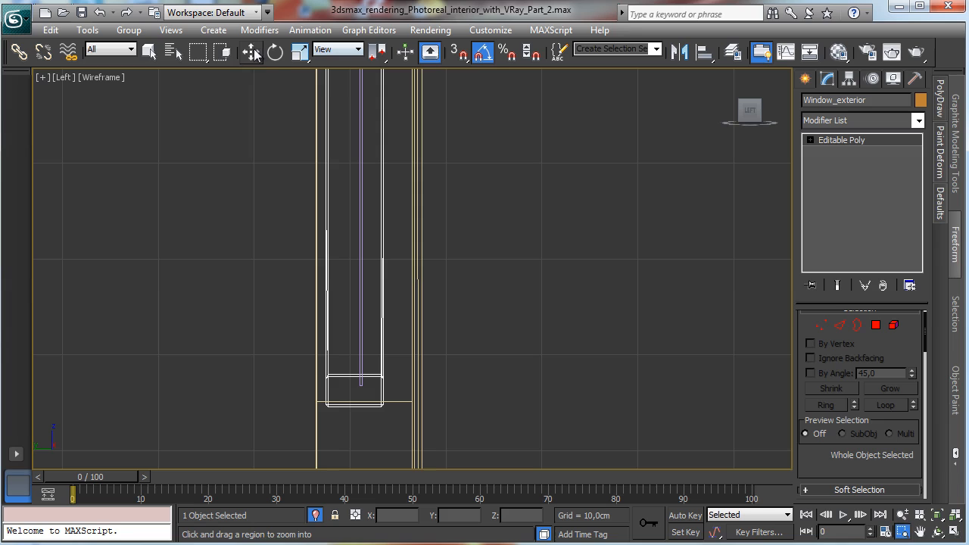
left_click(360, 178)
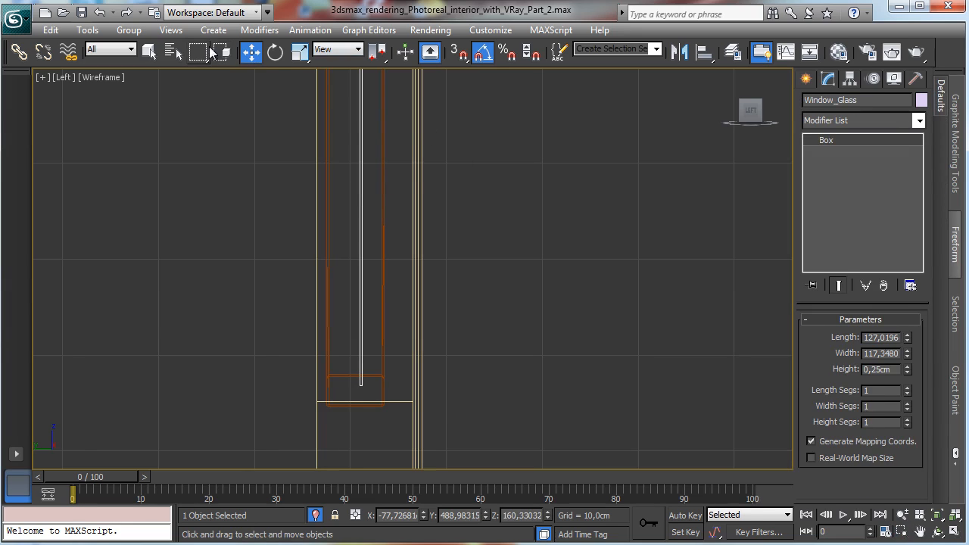
key("F12")
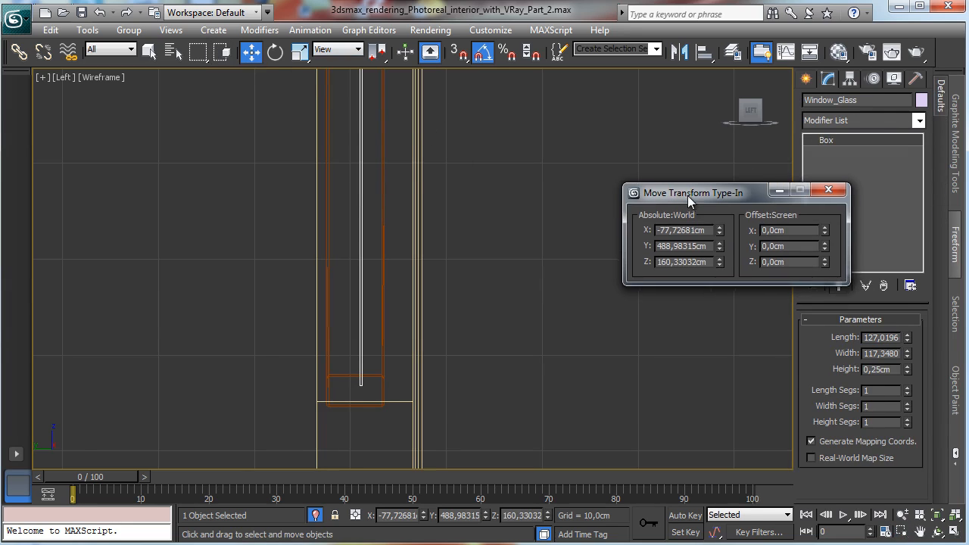
mouse_move(713, 228)
left_mouse_down()
mouse_move(715, 246)
mouse_move(715, 229)
left_mouse_up()
right_click(717, 250)
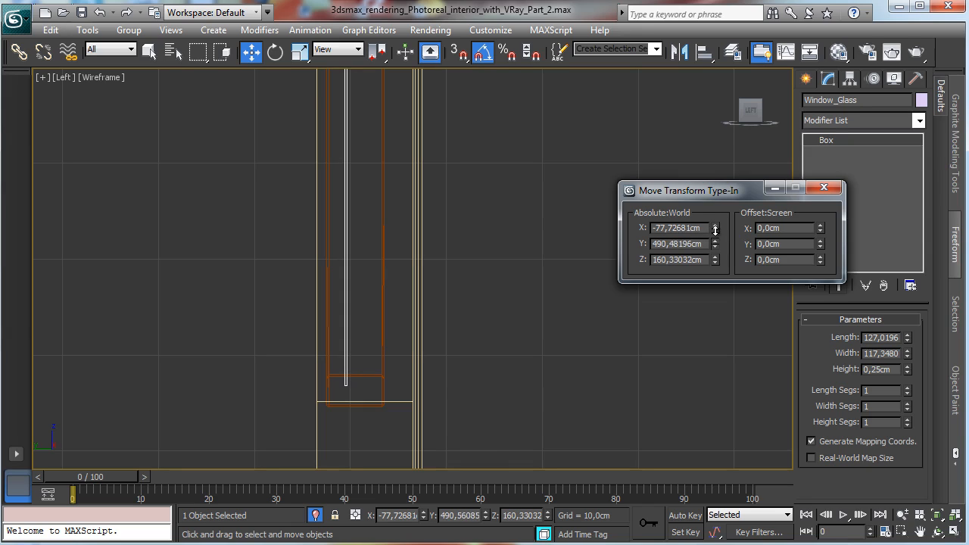
left_click(823, 187)
Step: Draw a small NGon spline shape in the Left view beside the window frame
left_click(805, 80)
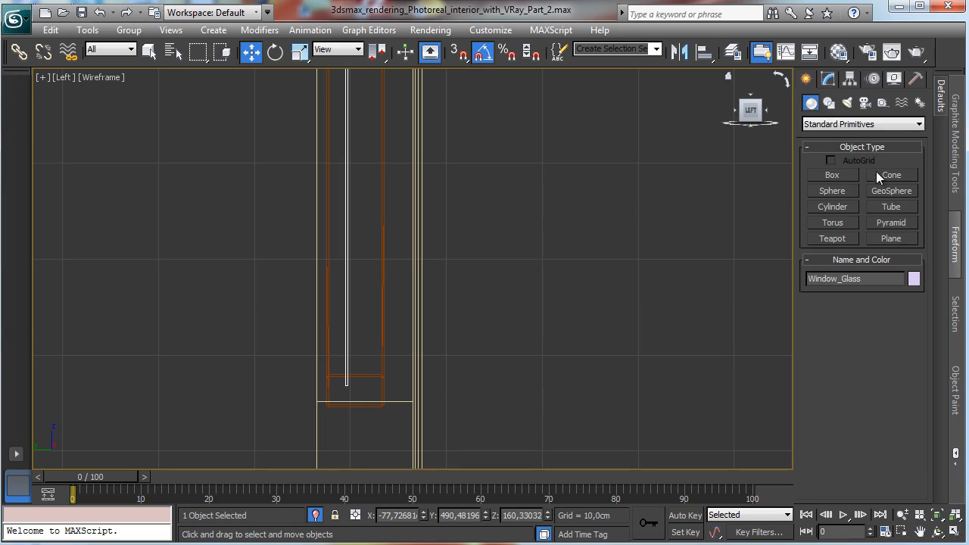
left_click(829, 104)
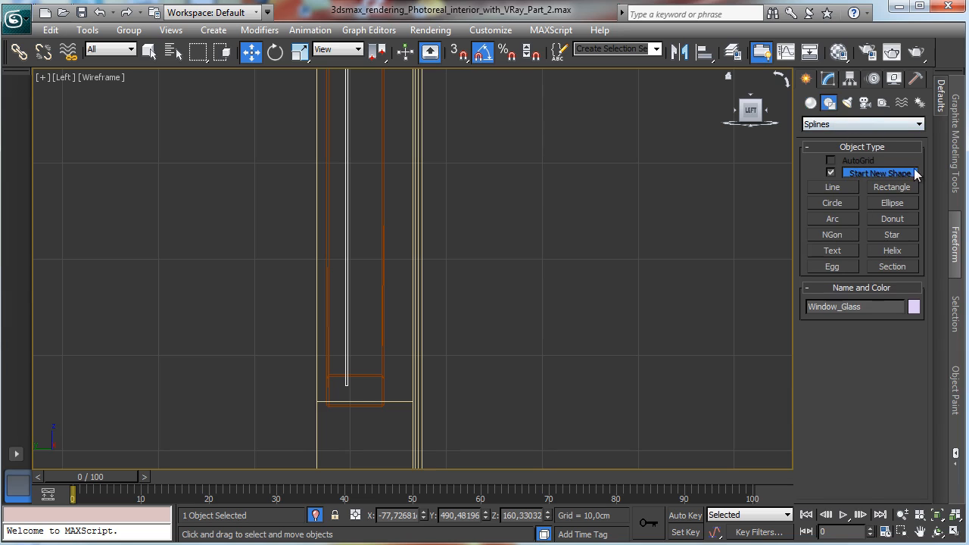
left_click(832, 235)
left_click_drag(476, 246, 482, 259)
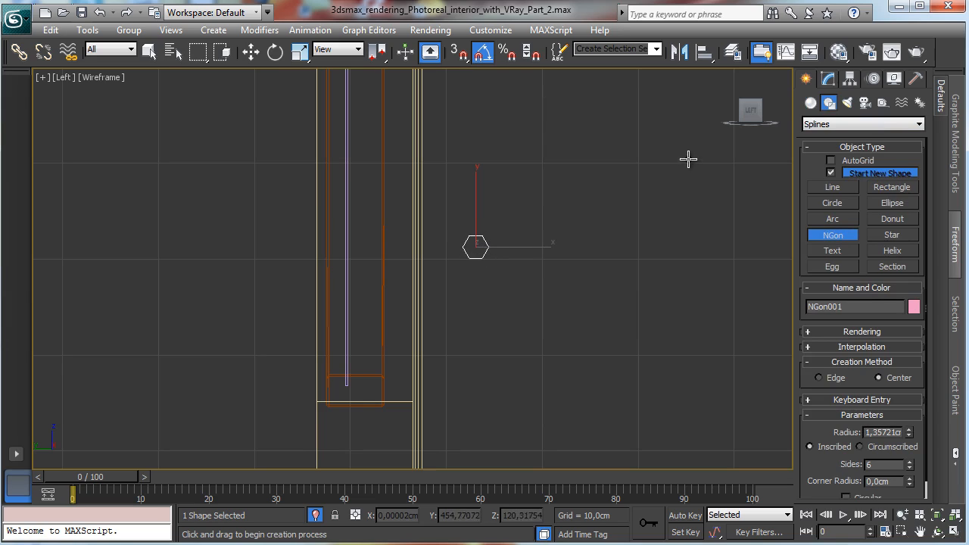
Step: Set the NGon's corner radius to 0.15 cm, its sides to 4 and its radius to 1 cm
left_click(828, 81)
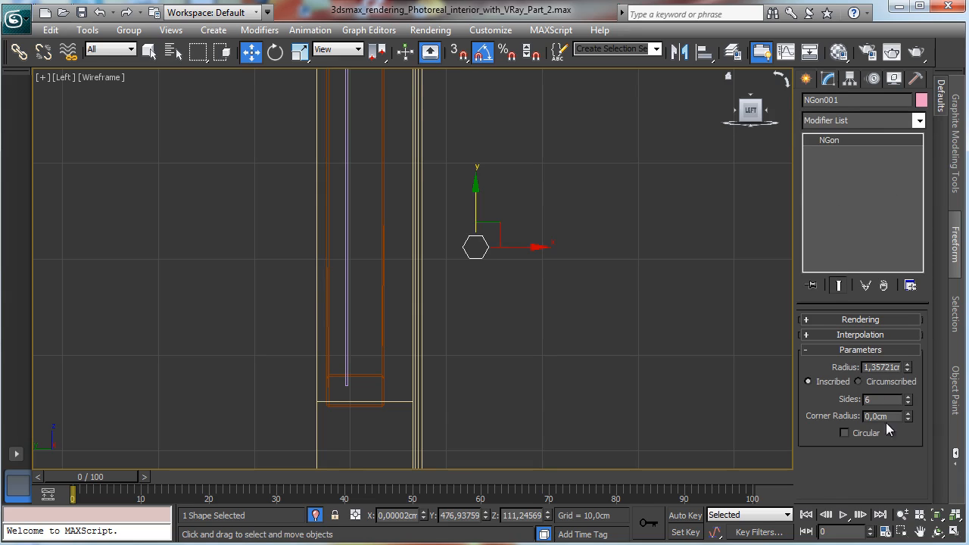
type("0,15")
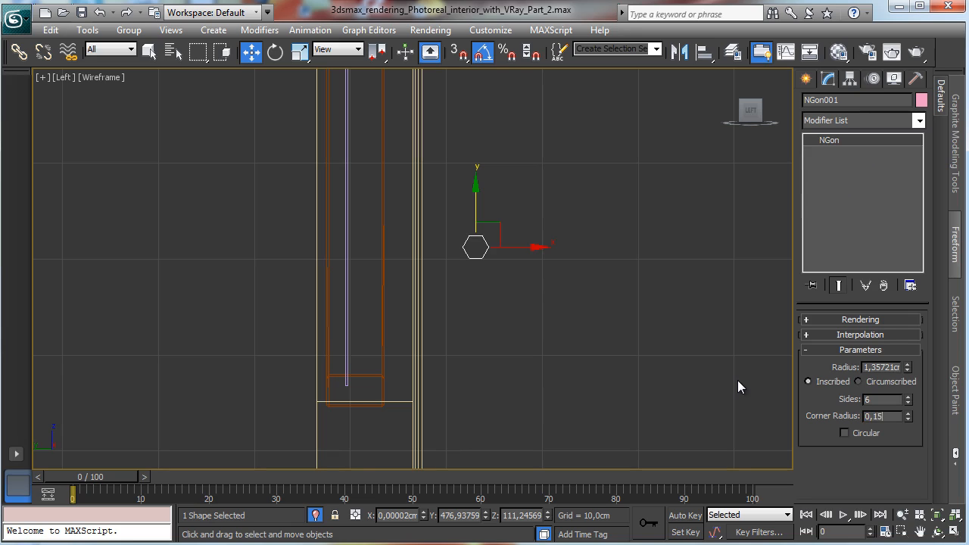
key("Return")
left_click(907, 401)
left_click(908, 402)
double_click(881, 367)
type("15cm")
key("Return")
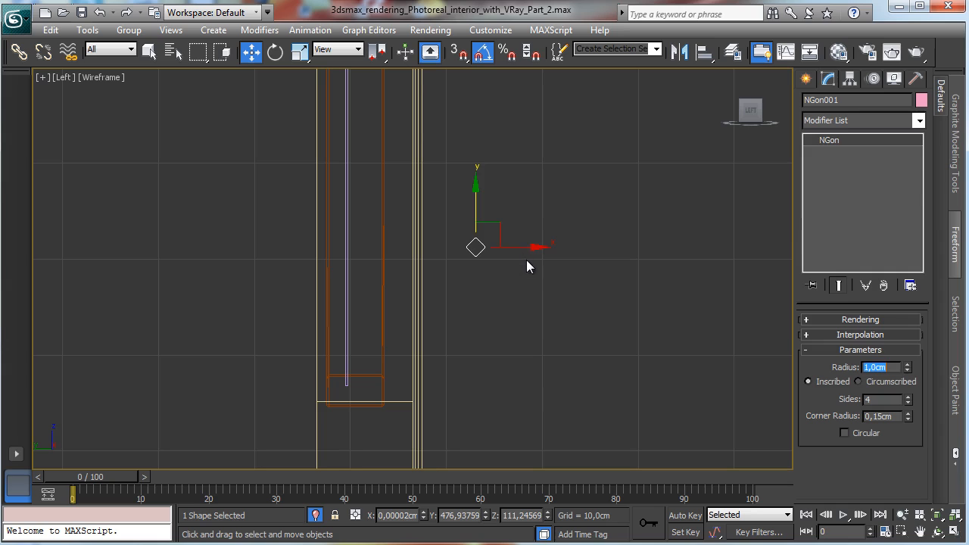
Step: Move the NGon into the window frame in the Left view and along the frame in the Front view
left_click_drag(521, 247, 393, 246)
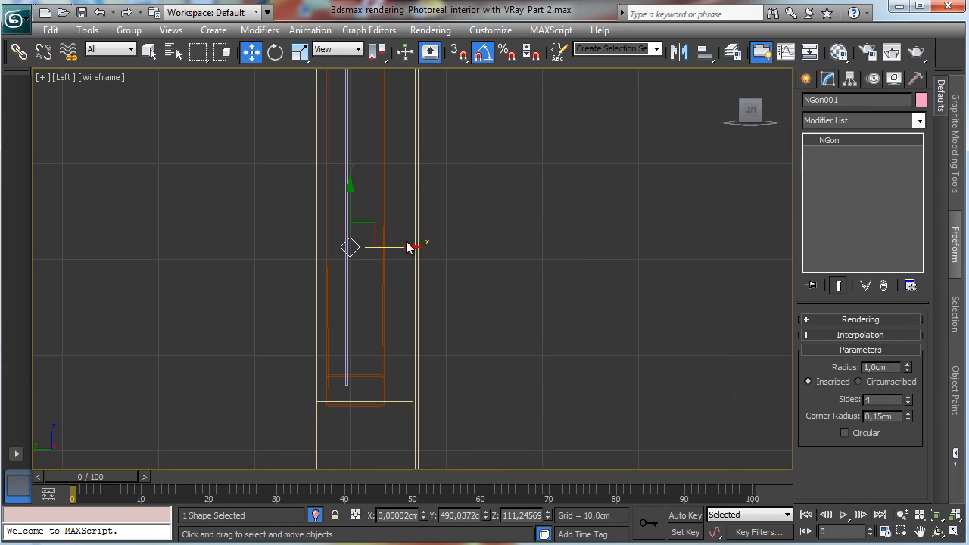
left_click(958, 532)
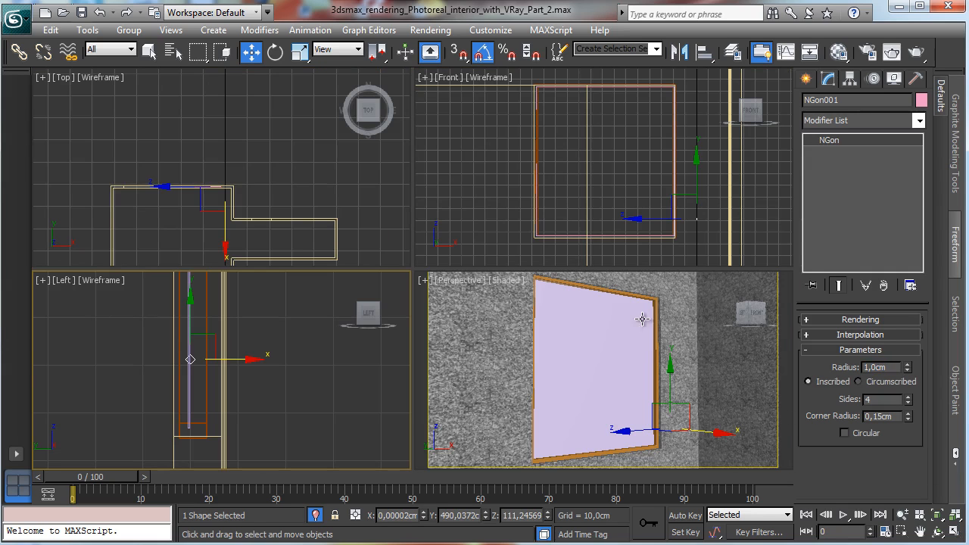
right_click(673, 201)
left_click_drag(742, 219, 718, 219)
Step: Add an Extrude modifier to the NGon to turn it into a horizontal window bar
left_click(918, 122)
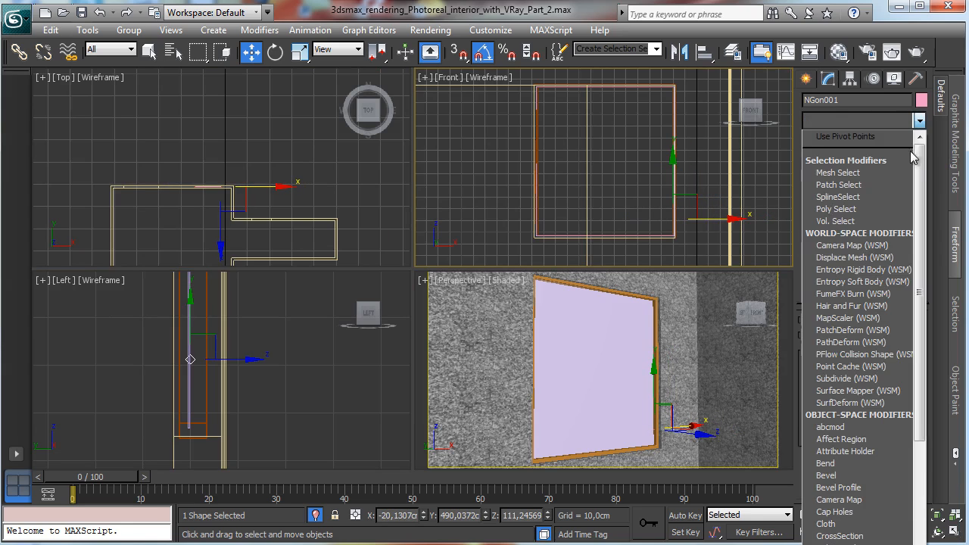
scroll(858, 341, "down", 6)
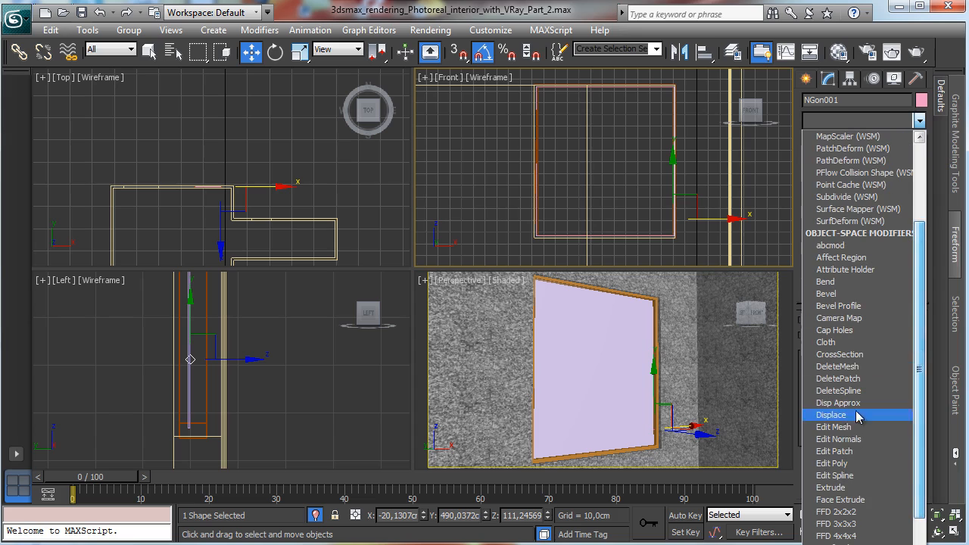
left_click(831, 488)
left_click_drag(857, 247, 829, 173)
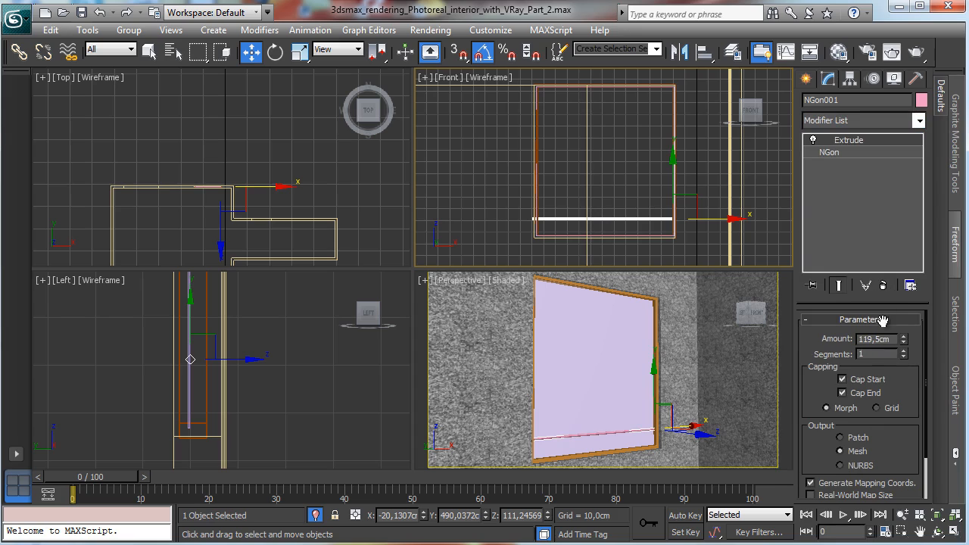
Step: Set the underlying NGon's radius to 0.65 cm
left_click(861, 155)
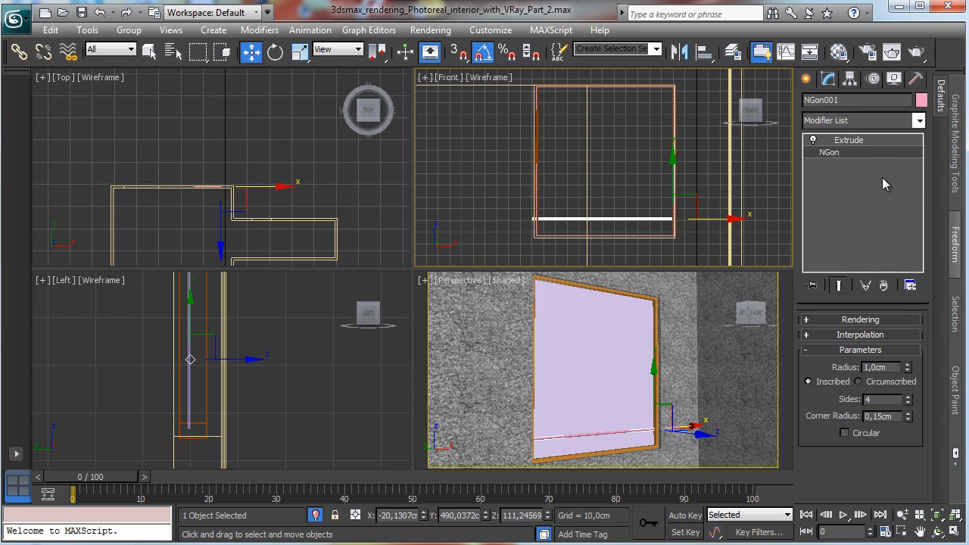
double_click(891, 367)
type("65")
key("Return")
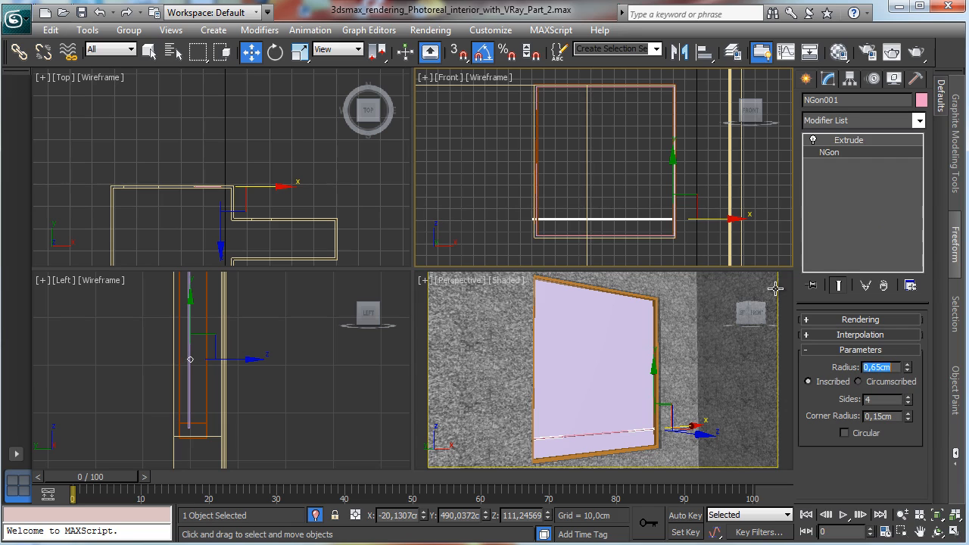
Step: Reduce the bar's extrusion amount to 116 cm so it fits the frame, and raise the bar inside it
right_click(697, 244)
left_click(902, 532)
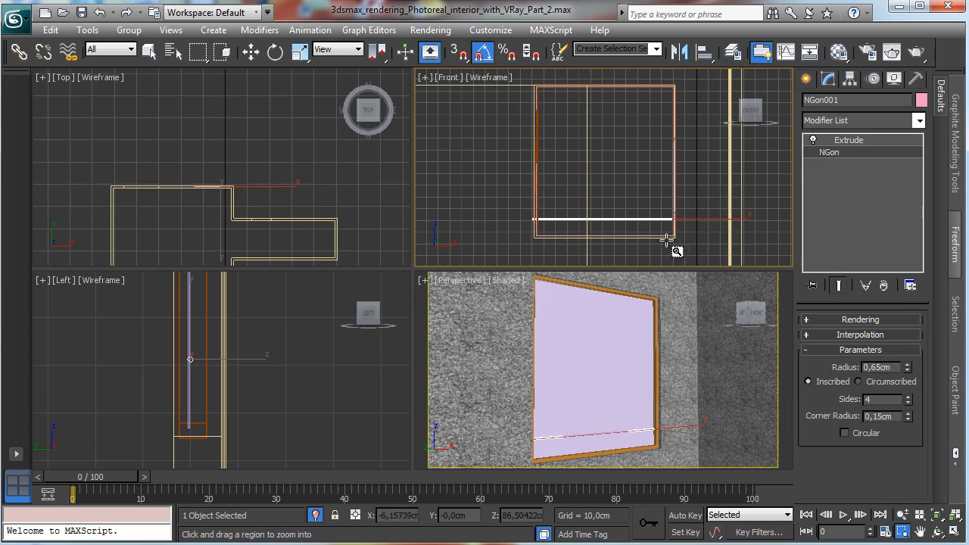
left_click_drag(647, 204, 703, 241)
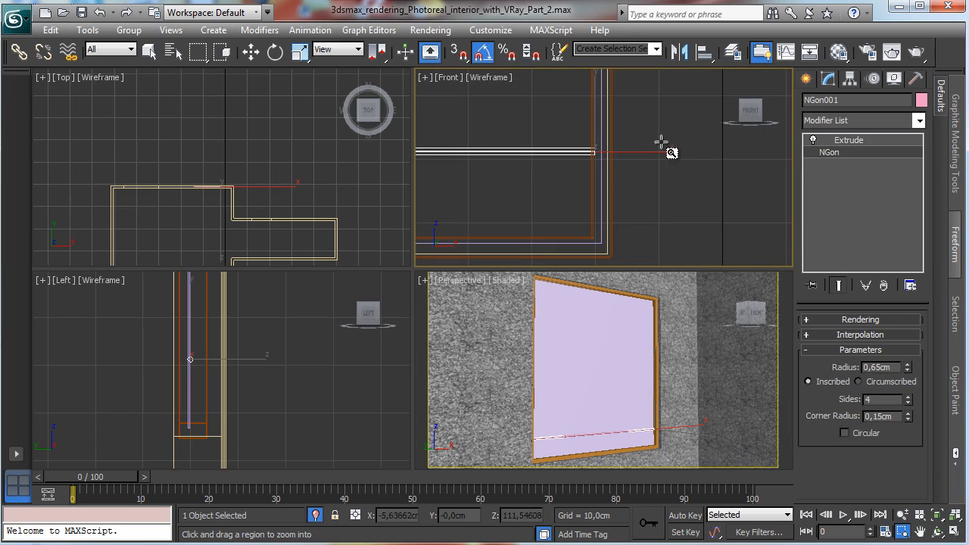
left_click(250, 53)
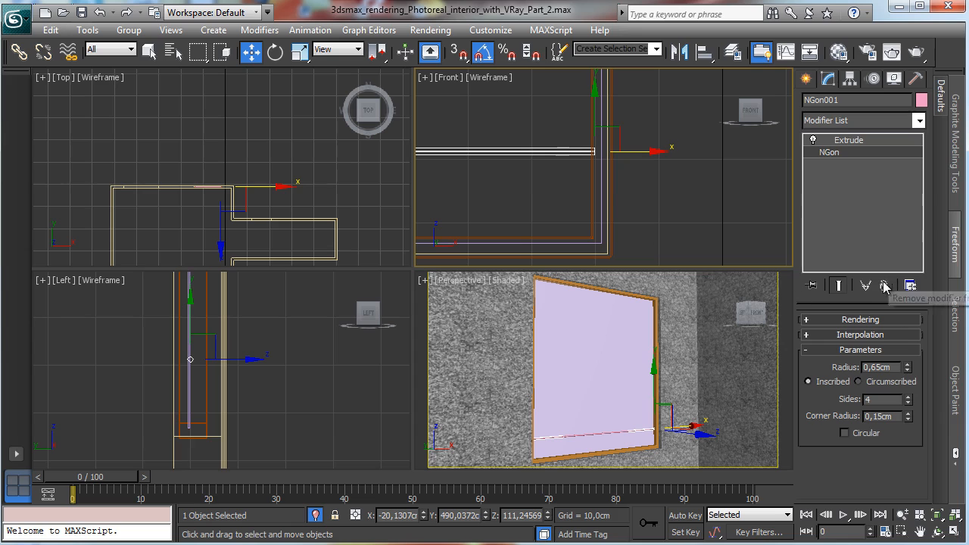
right_click(677, 227)
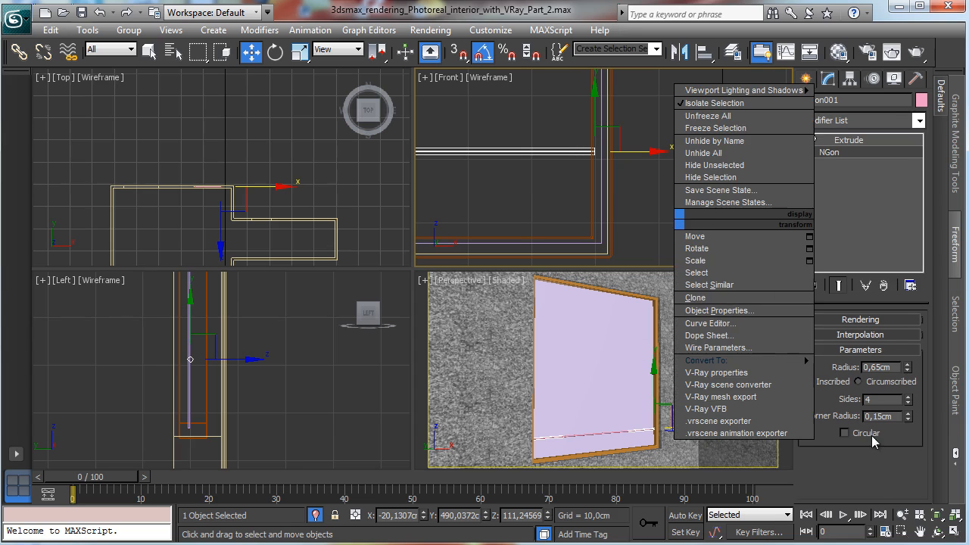
left_click(936, 515)
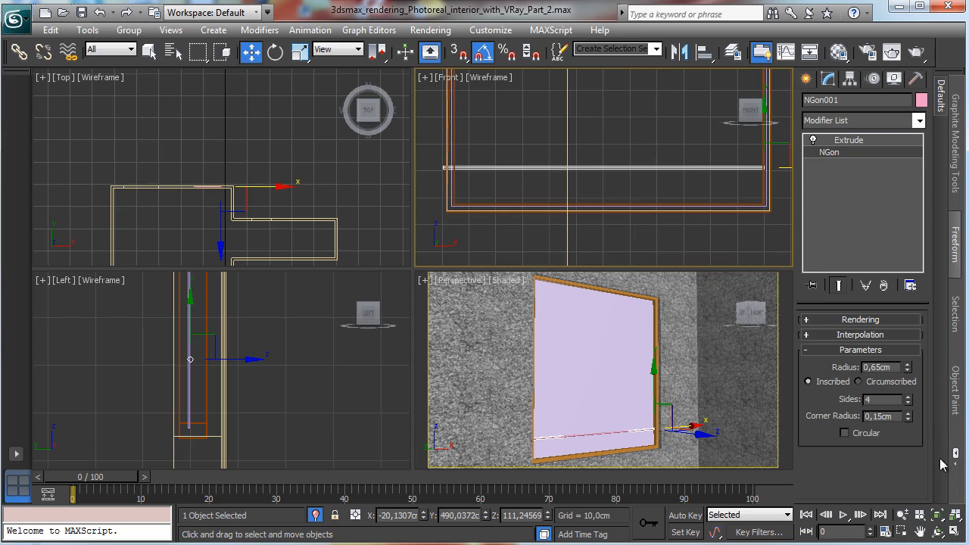
left_click(862, 141)
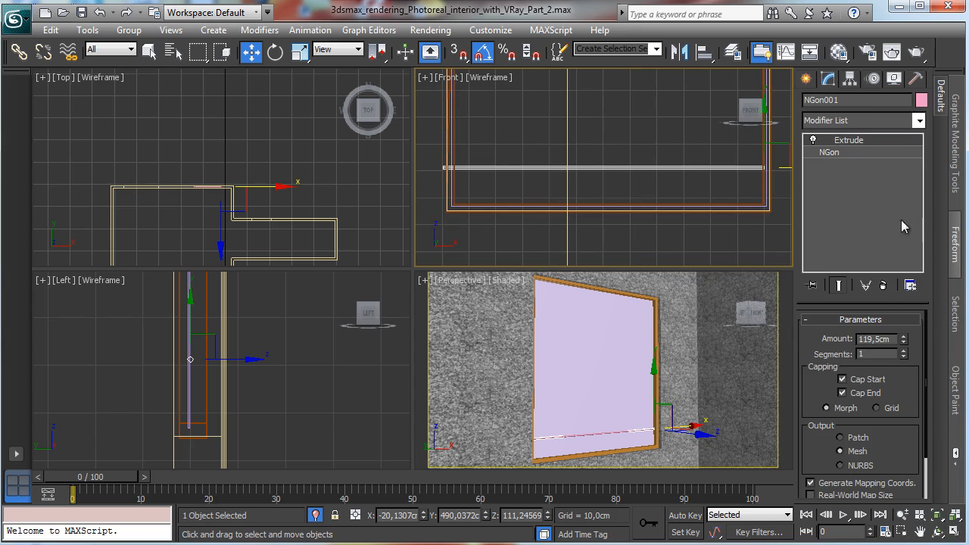
left_click(902, 342)
left_click_drag(652, 383, 657, 368)
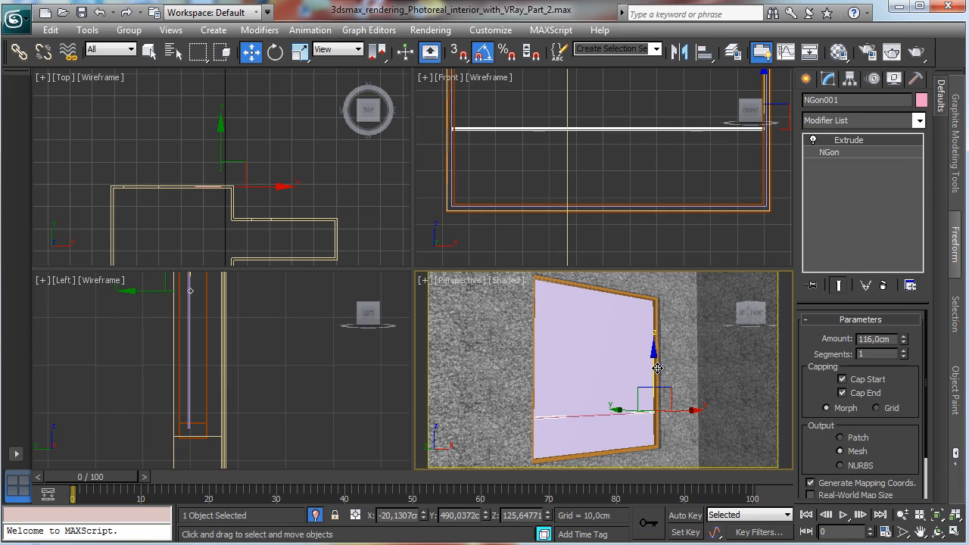
Step: Clone the bar upward near the top of the window frame as an instance
right_click(704, 199)
left_click(935, 515)
left_click(954, 532)
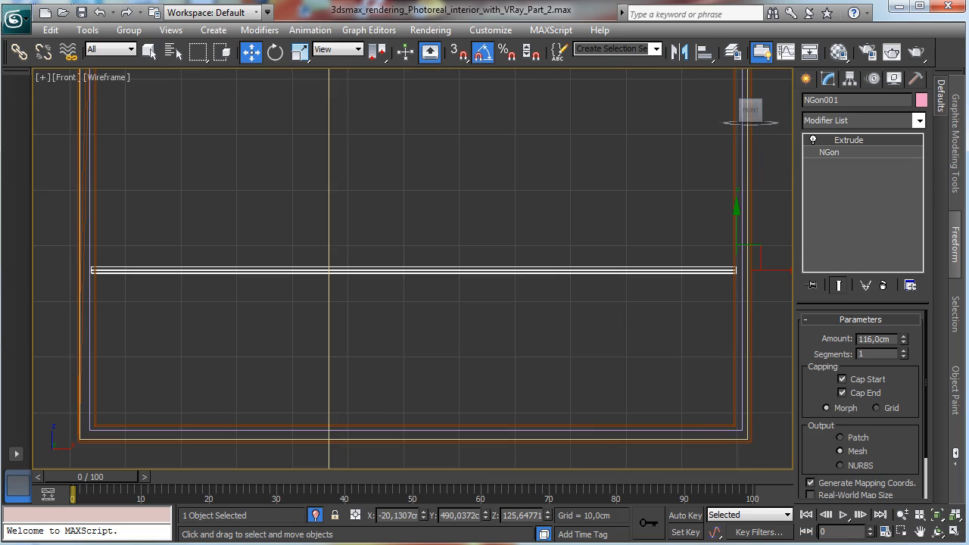
left_click(902, 514)
left_click_drag(522, 250, 528, 371)
left_click(920, 532)
left_click(251, 51)
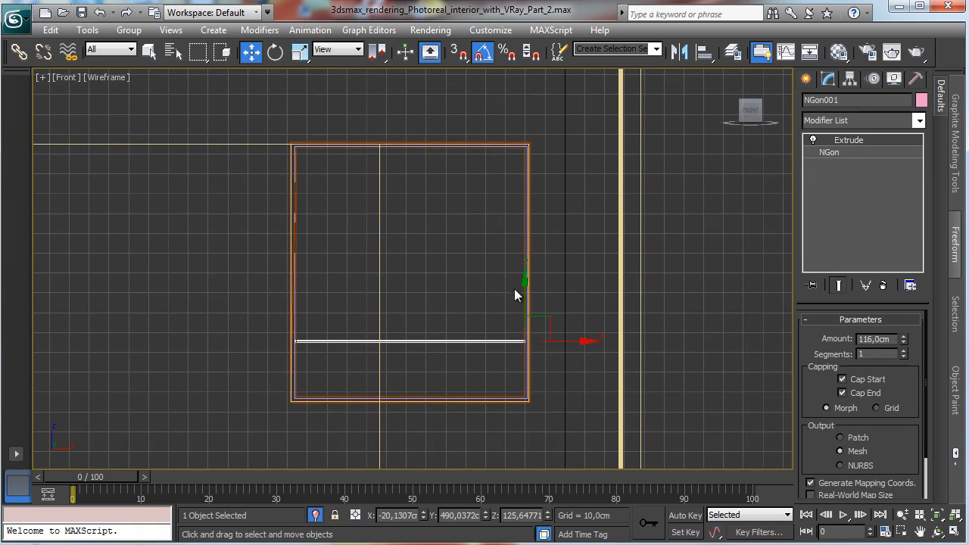
left_click_drag(516, 290, 541, 158, "shift")
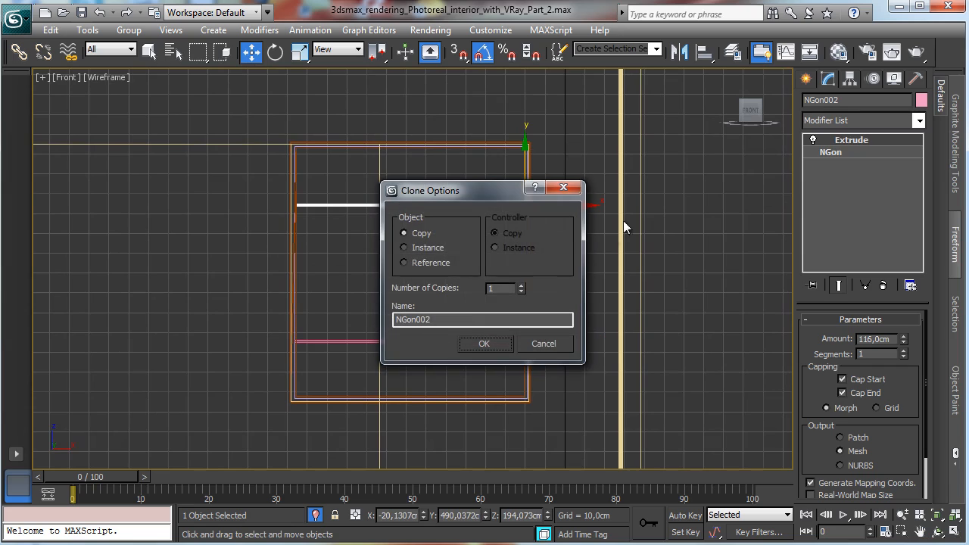
left_click(443, 250)
left_click(488, 343)
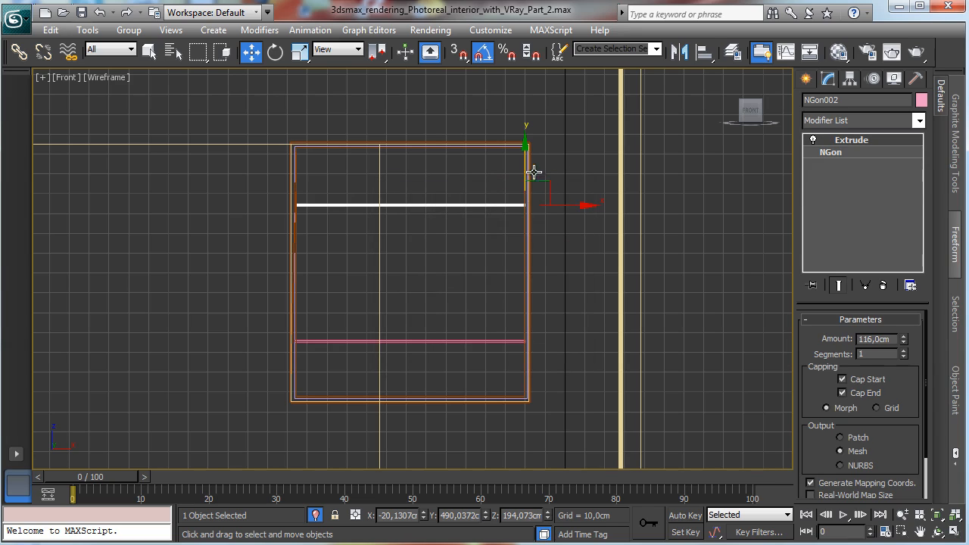
Step: Clone another instance of the bar down to the middle of the window
left_click_drag(529, 168, 529, 234, "shift")
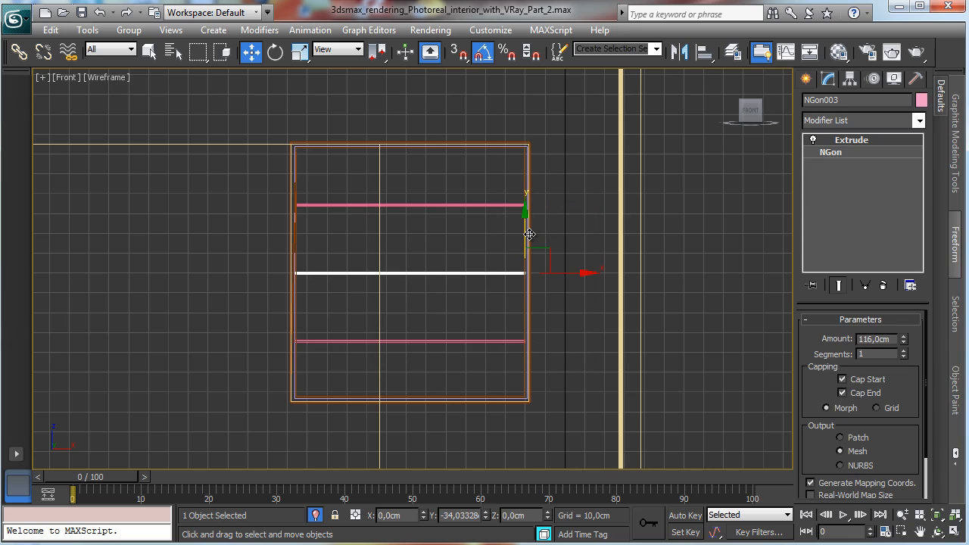
left_click_drag(529, 235, 529, 235, "shift")
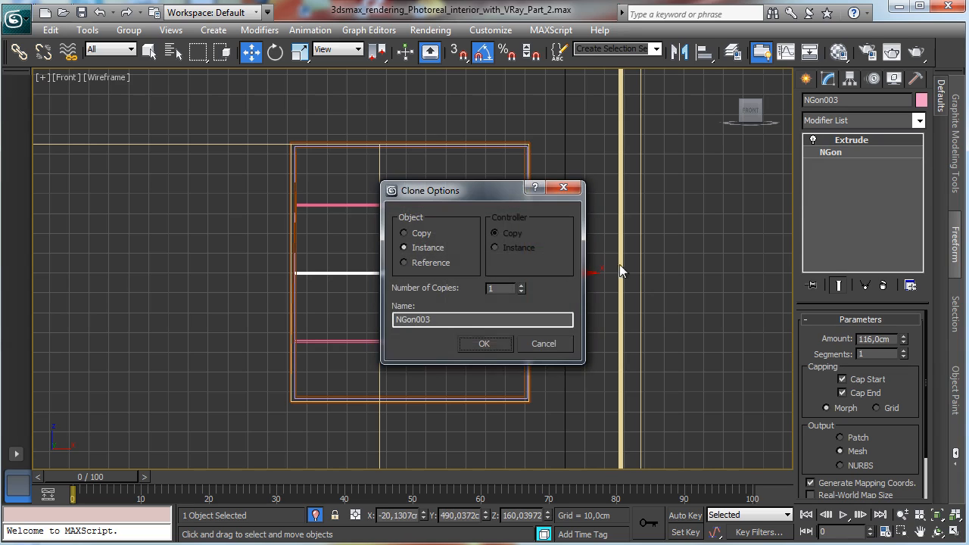
left_click(488, 344)
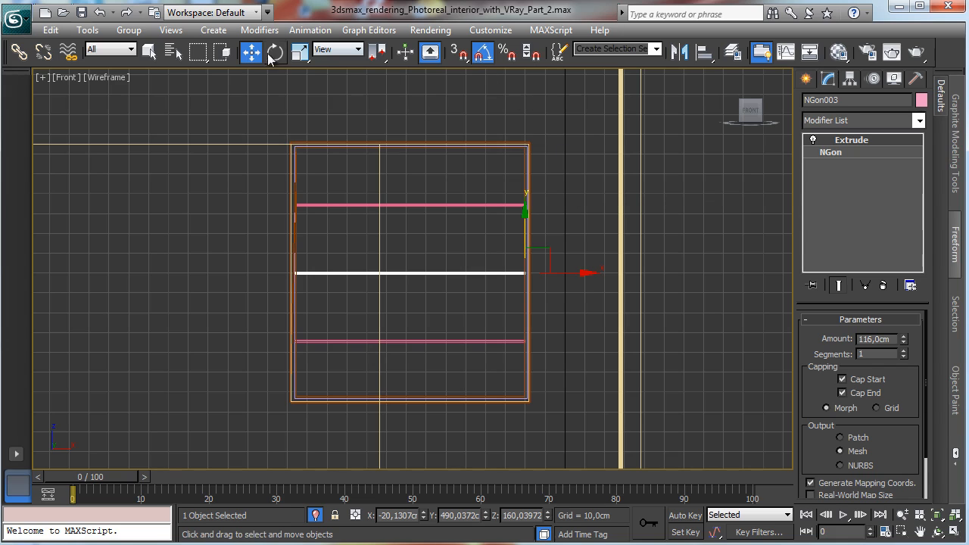
Step: Rotate-clone the bar 90 degrees as an independent copy to make a vertical bar
key("e")
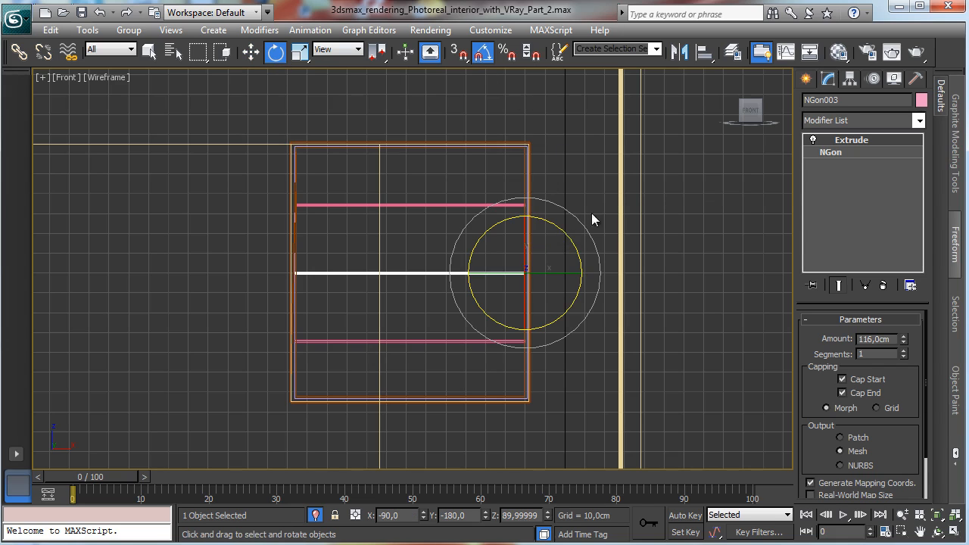
mouse_move(569, 242)
left_mouse_down("shift")
mouse_move(606, 257)
mouse_move(626, 284)
left_mouse_up("shift")
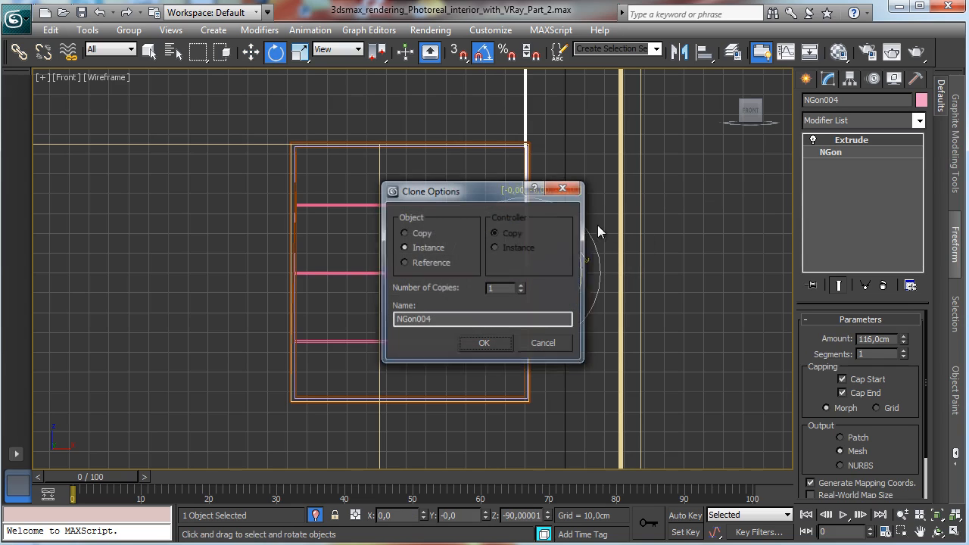
left_click(405, 233)
left_click(484, 344)
Step: Move the vertical bar inside the frame and set its extrusion amount to 128.5 cm
left_click(251, 51)
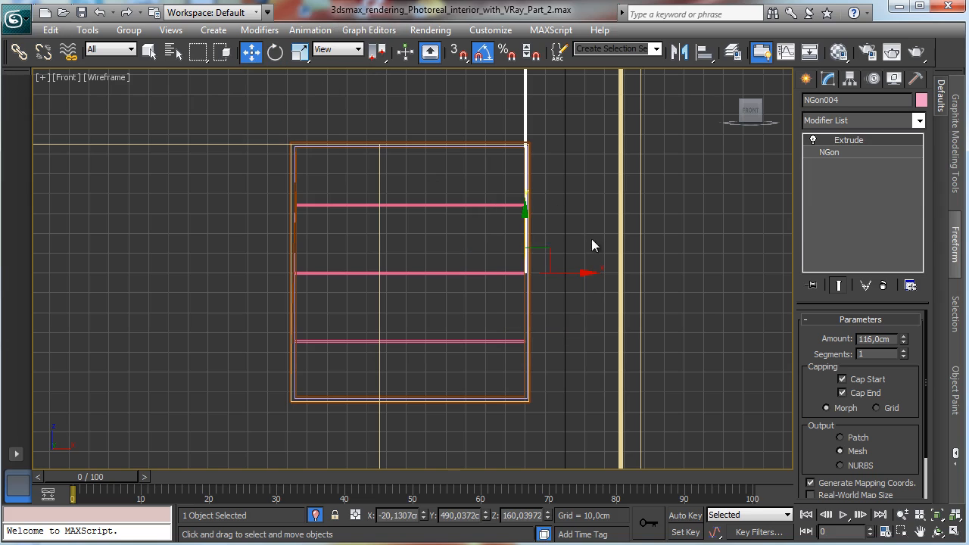
left_click_drag(545, 251, 505, 378)
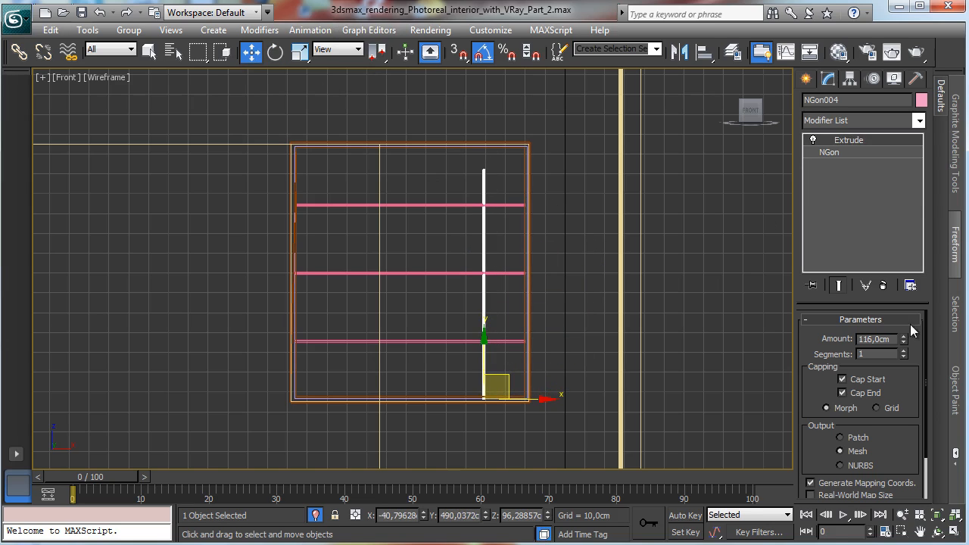
left_click_drag(906, 339, 907, 310)
Step: Clone the vertical bar leftward as a copy, then clone that one as an instance toward the middle
left_click_drag(542, 398, 392, 386, "shift")
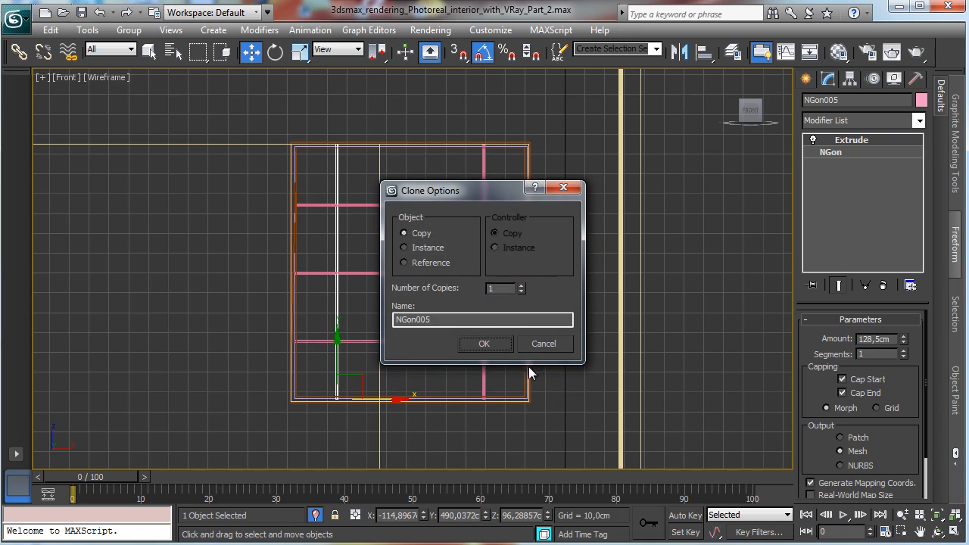
left_click(484, 343)
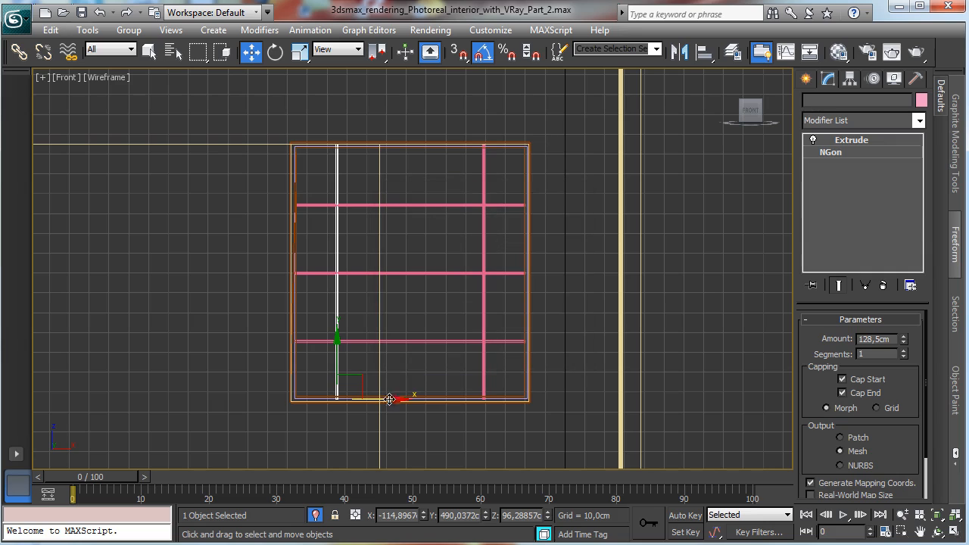
left_click_drag(386, 399, 457, 398)
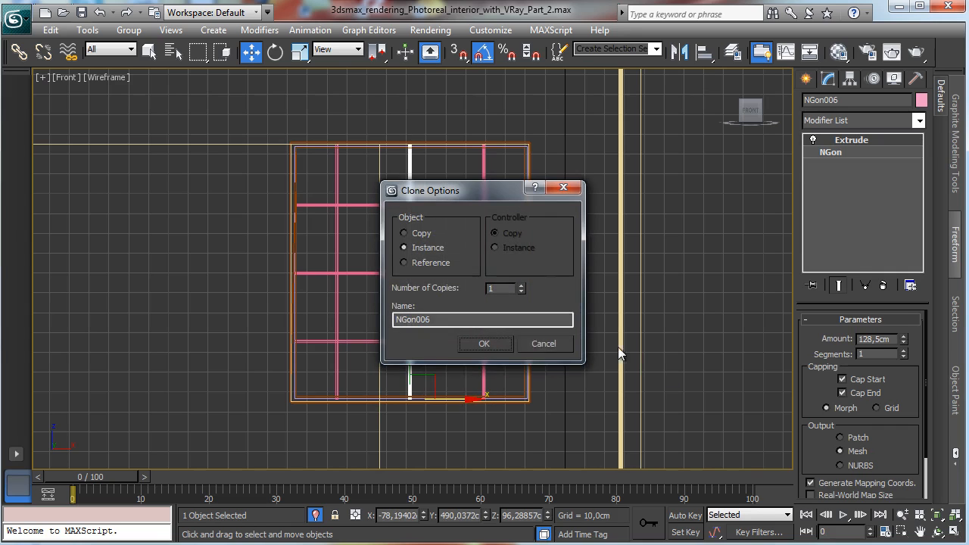
left_click(484, 344)
Step: Restore the four-viewport layout and switch the perspective viewport to the VRayPhysicalCamera001 view
key("alt+w")
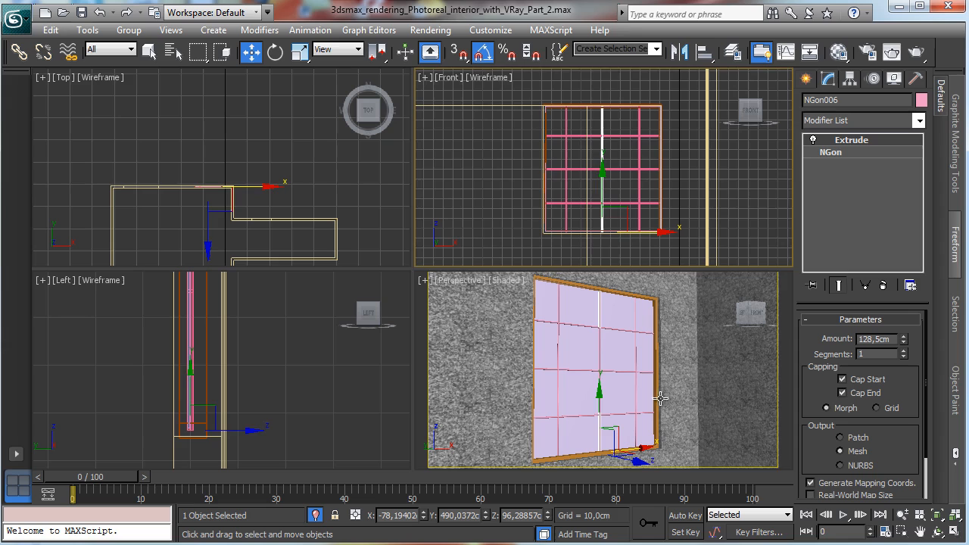
left_click(462, 281)
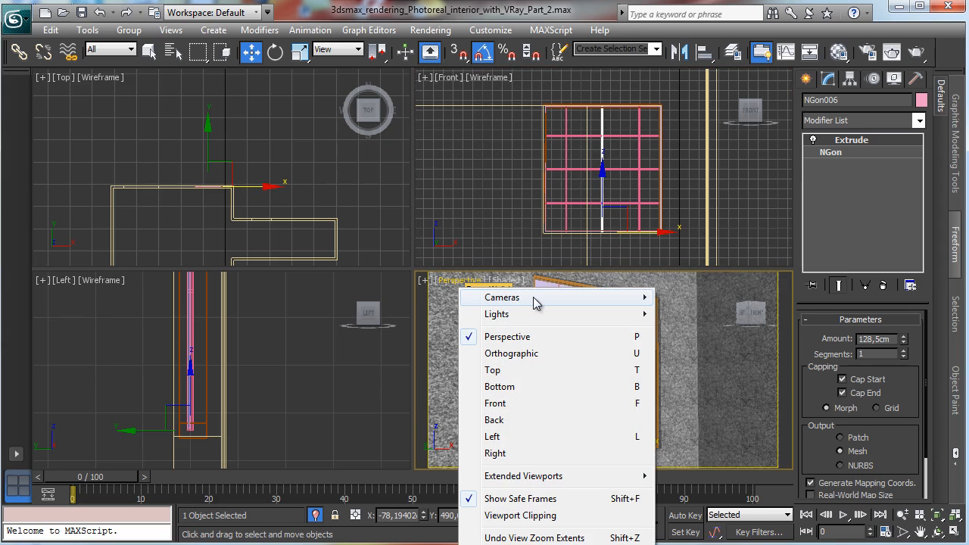
mouse_move(534, 297)
left_click(723, 299)
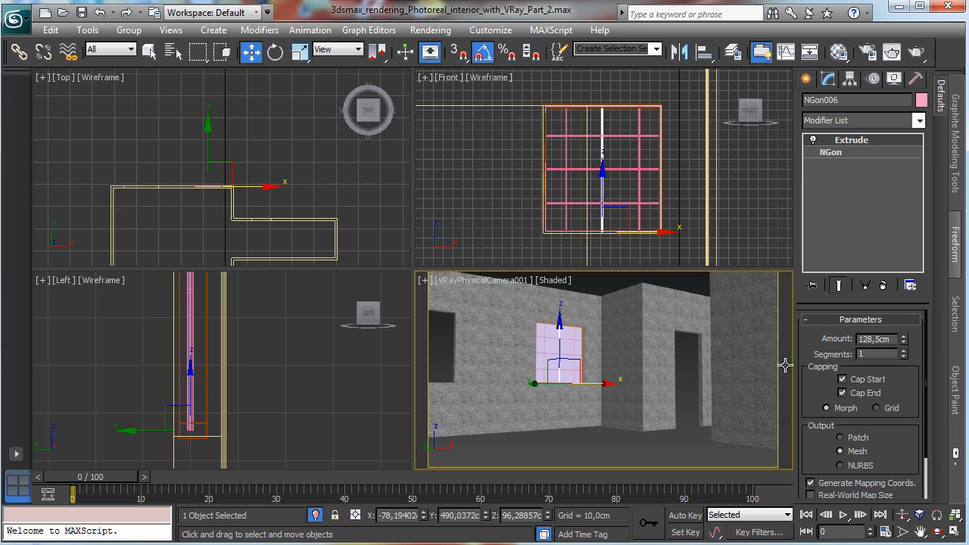
Step: Select the window glass and name a new material slot in the Material Editor Glass window
left_click(578, 346)
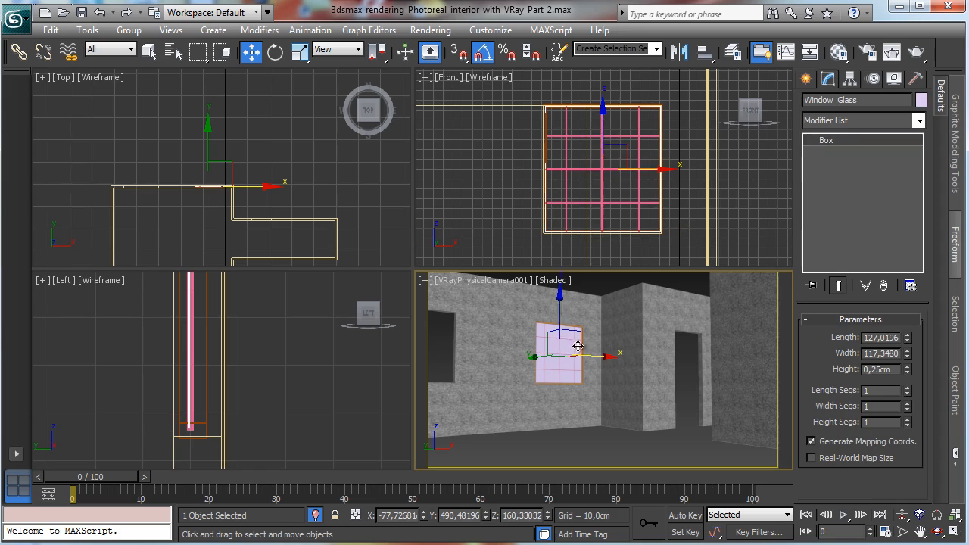
left_click(839, 52)
left_click(338, 172)
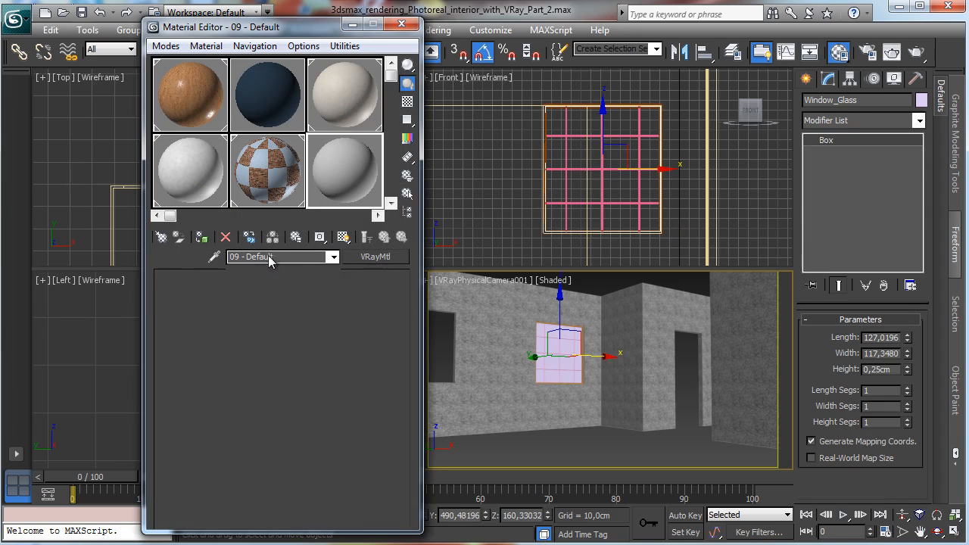
type("Glas")
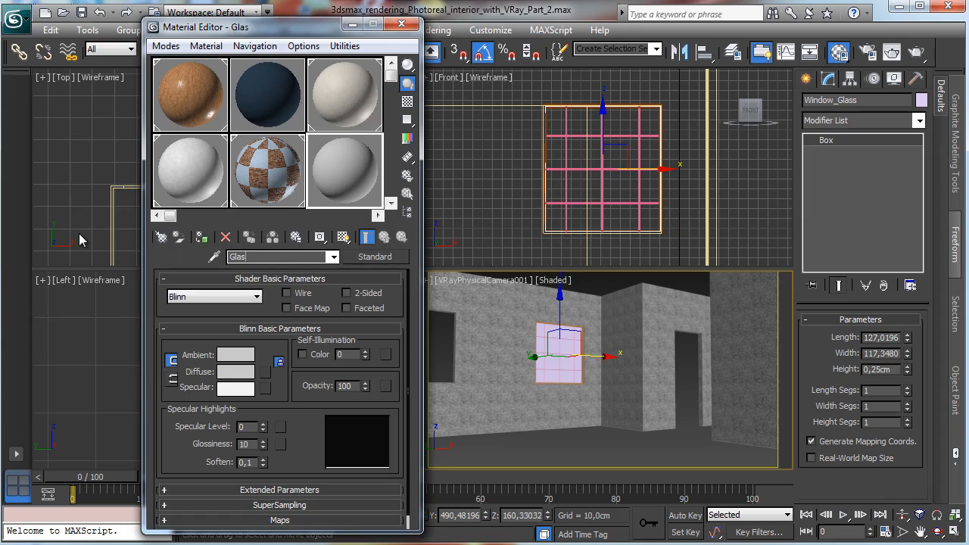
type("s window")
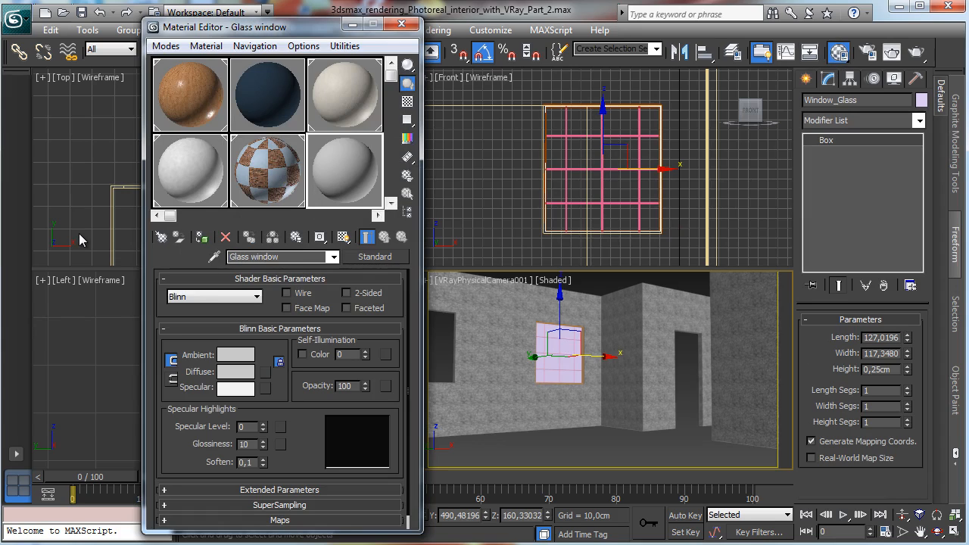
Step: Assign the Glass window material to the glass and change its type to VRayMtl
left_click(201, 237)
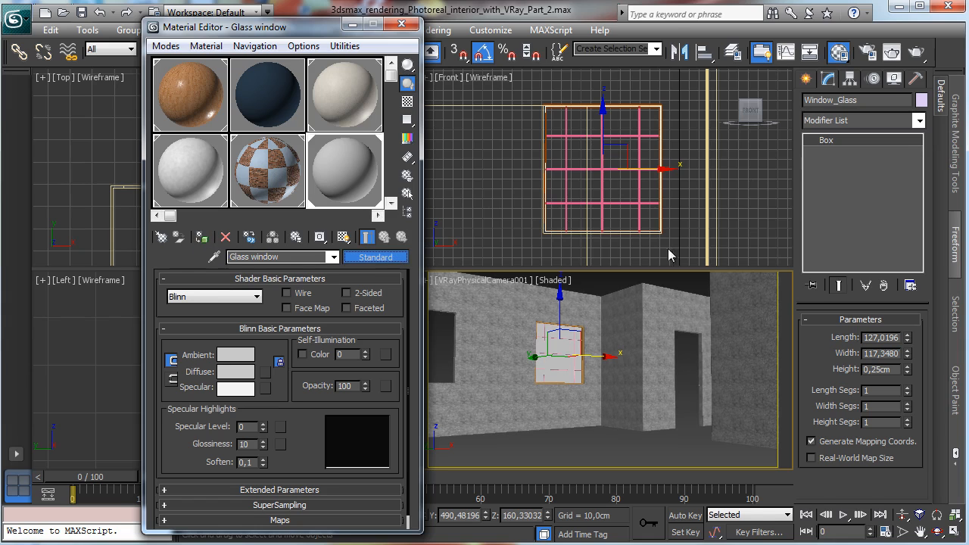
left_click(375, 256)
left_click(433, 342)
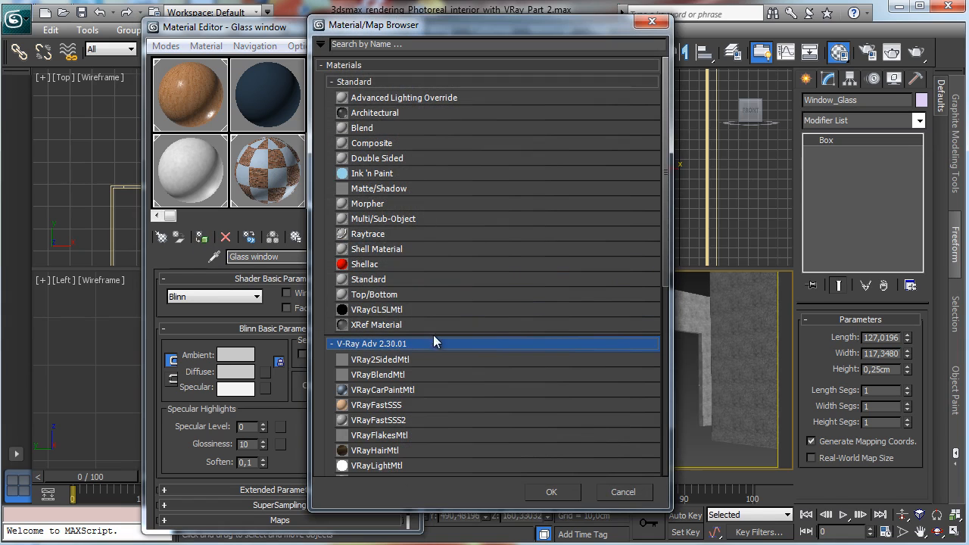
left_click_drag(660, 276, 651, 340)
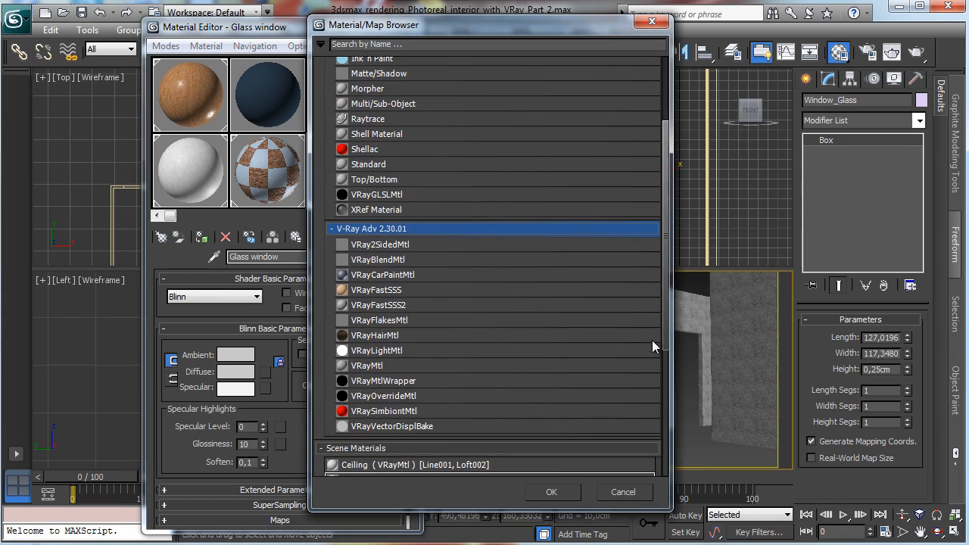
double_click(392, 368)
Step: Set the glass material's diffuse color to black
left_click(247, 356)
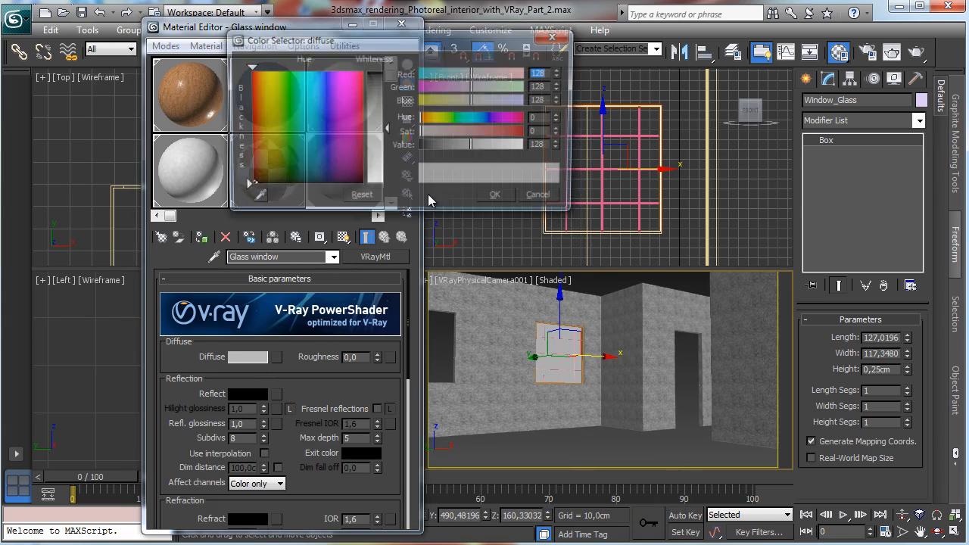
left_click_drag(456, 144, 421, 144)
left_click(494, 194)
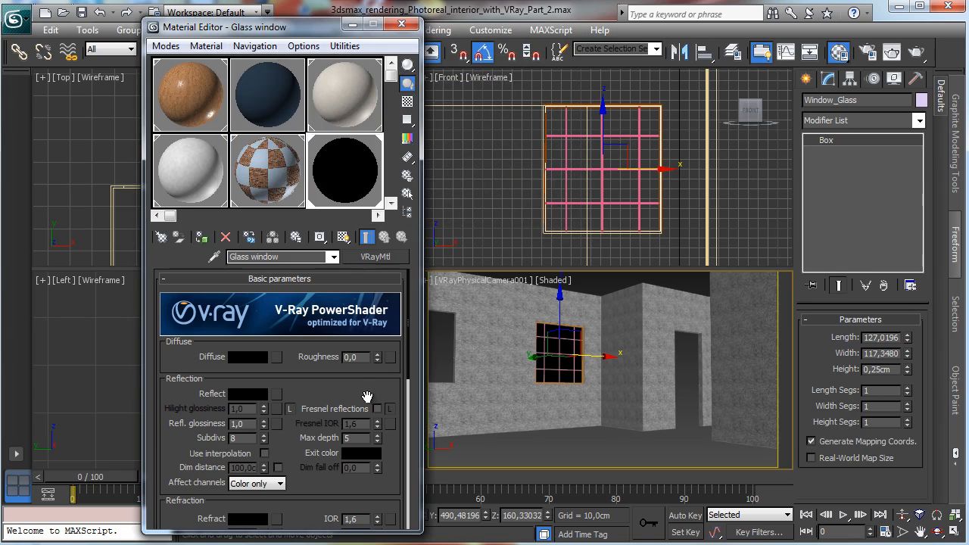
Step: Enable Fresnel reflections and set the reflect color to white
left_click(377, 409)
left_click(247, 394)
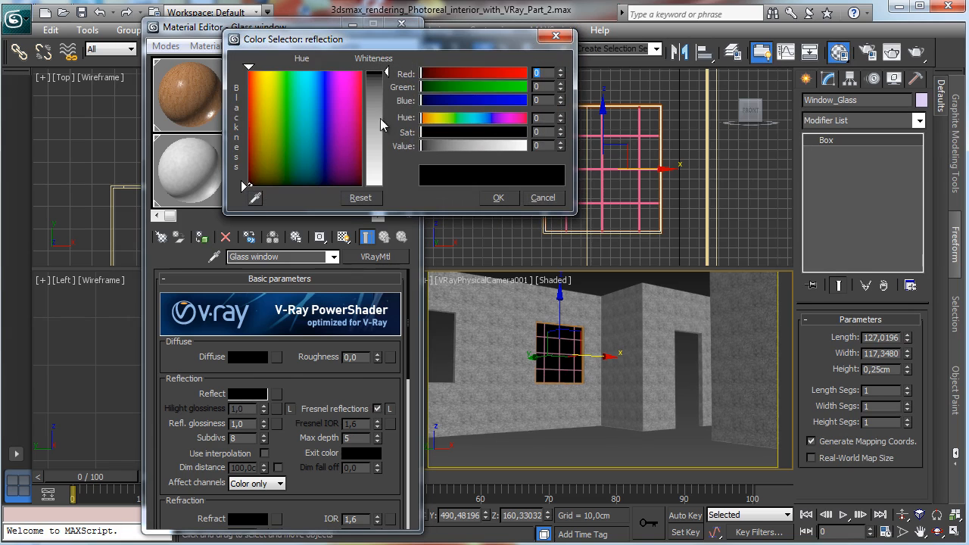
left_click_drag(382, 125, 382, 186)
left_click(498, 198)
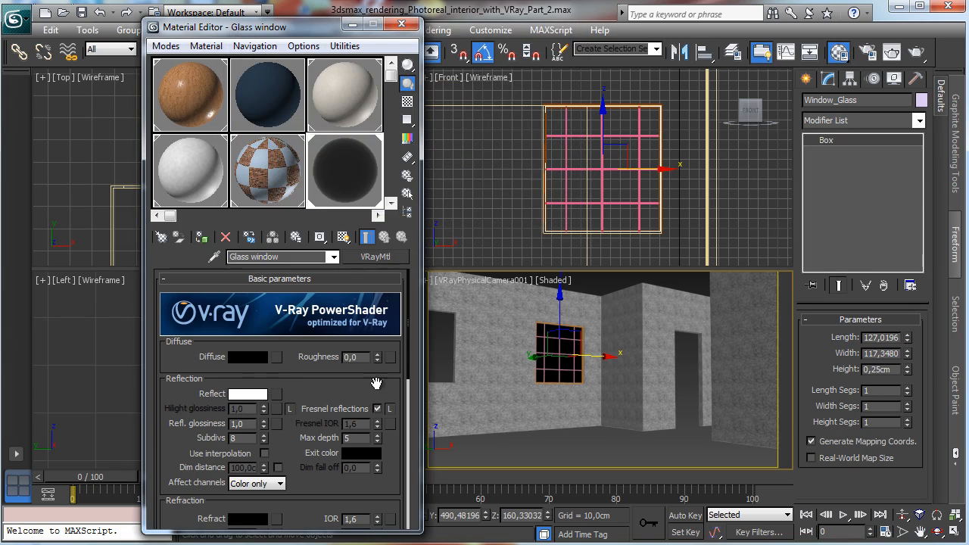
Step: Unlock the Fresnel IOR and set it to 1.4
scroll(376, 384, "down", 2)
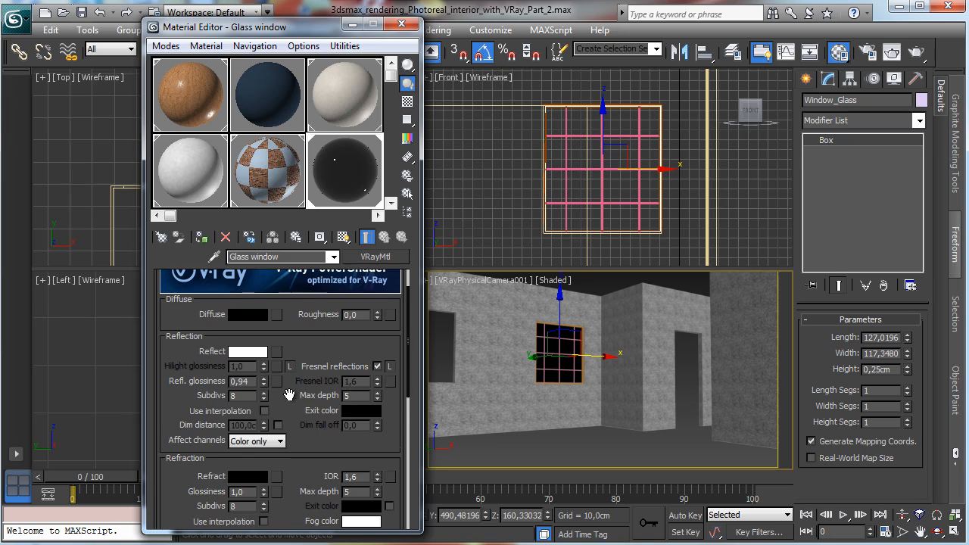
scroll(355, 410, "down", 2)
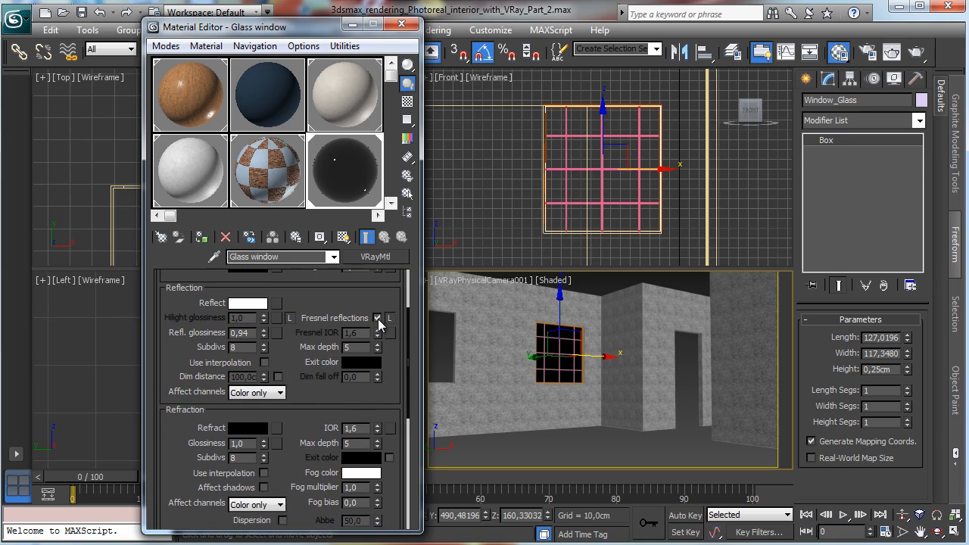
left_click(390, 317)
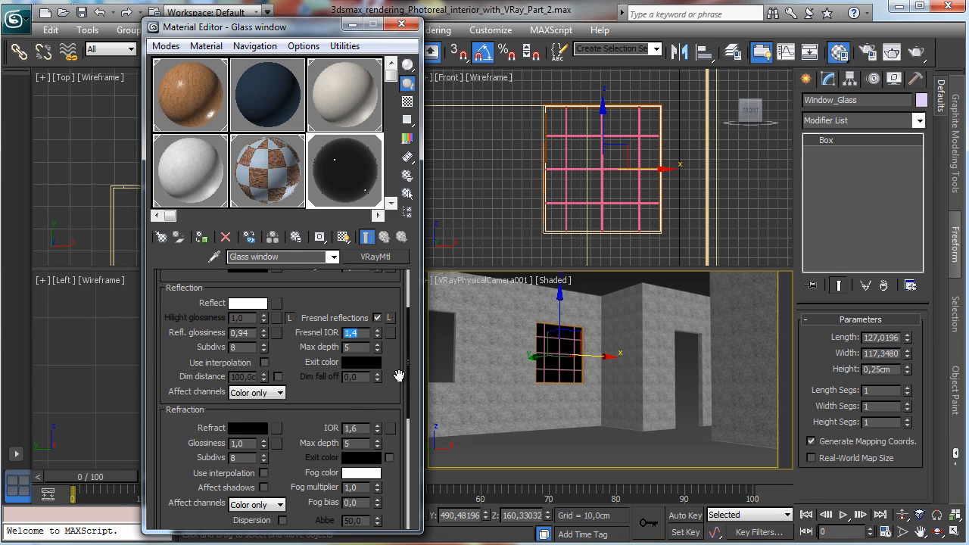
Step: Set the refraction IOR to 1.01
left_click(360, 428)
type("1,01")
key("Return")
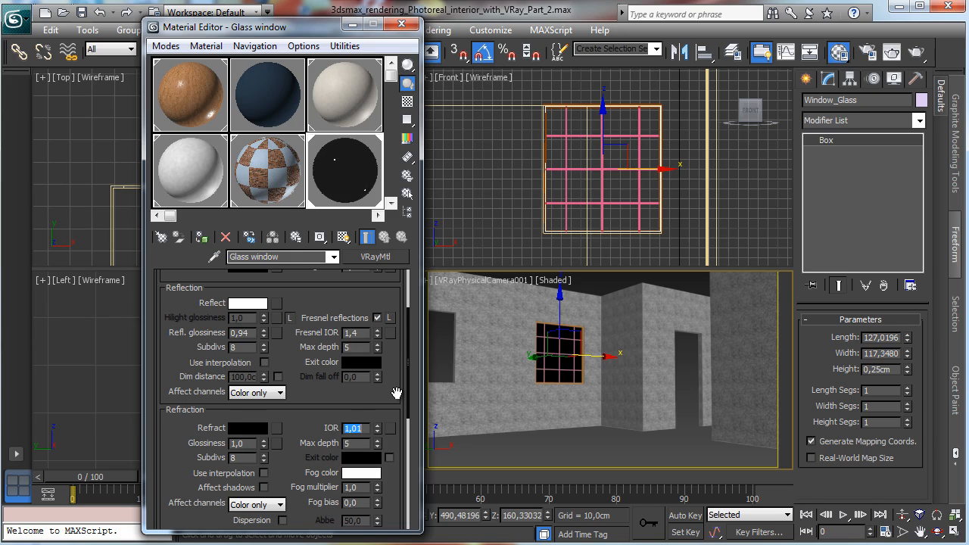
Step: Set the refract color to white and close the Material Editor
left_click(248, 429)
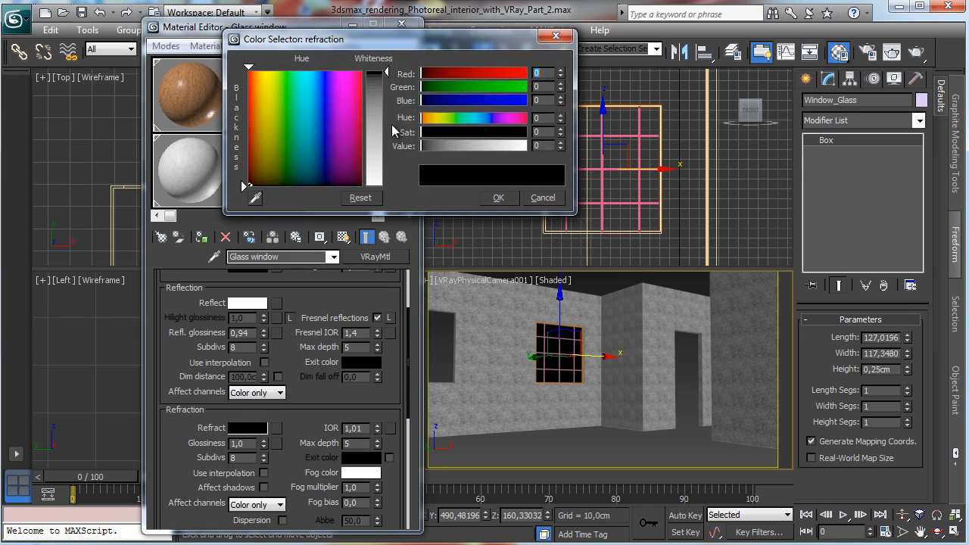
left_click_drag(374, 91, 376, 189)
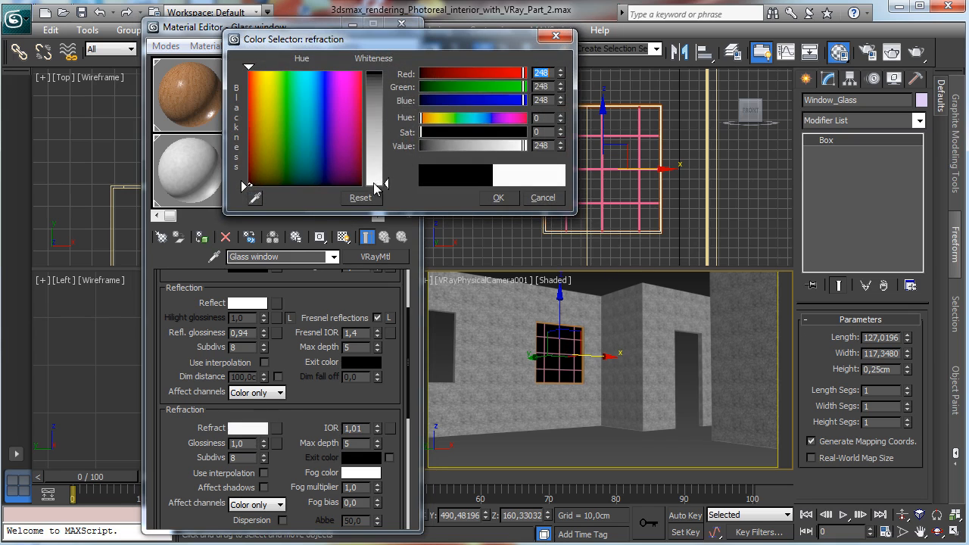
left_click(497, 197)
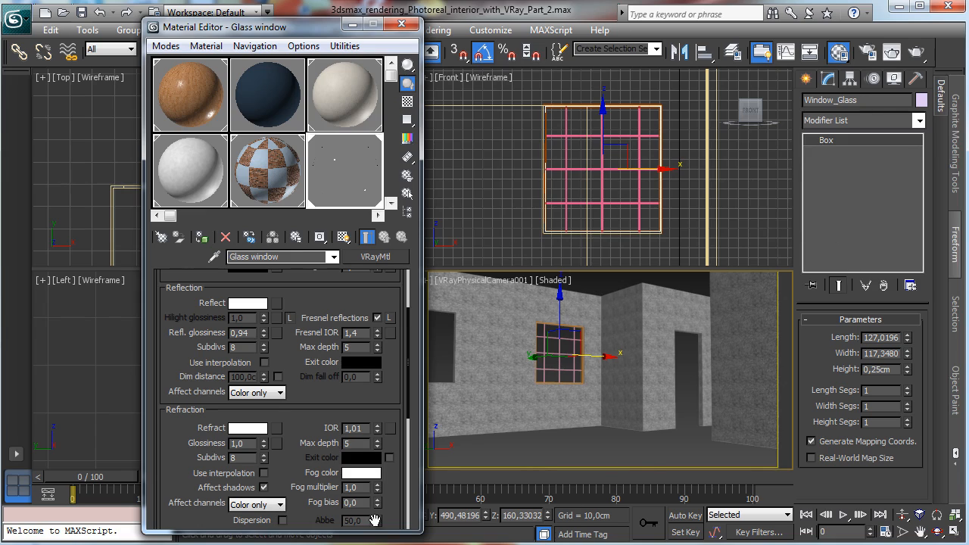
left_click(353, 26)
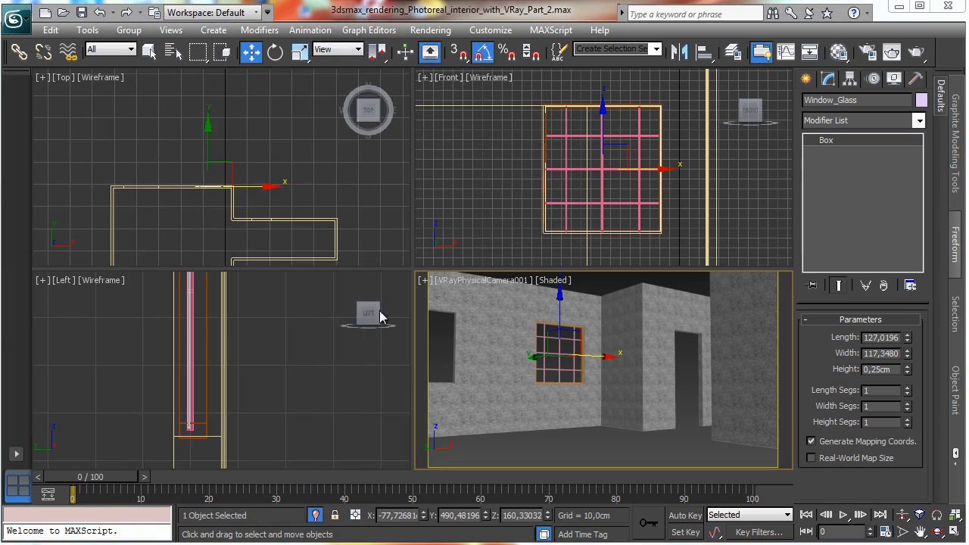
Step: Exit isolation mode and switch the perspective viewport back to the VRayPhysicalCamera001 view
left_click(313, 513)
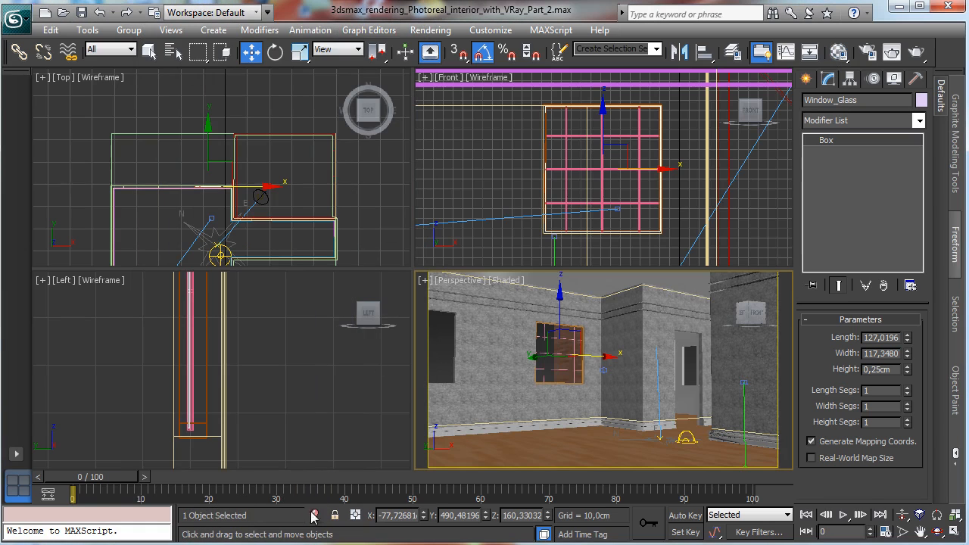
left_click(461, 281)
mouse_move(545, 296)
left_click(685, 297)
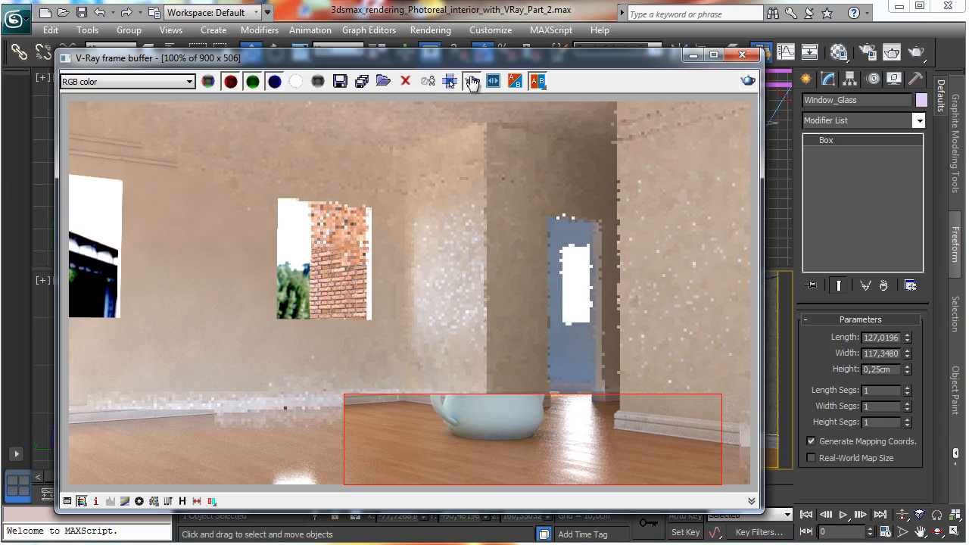
Step: Set the render output width to 500 and render the camera view
left_click(471, 81)
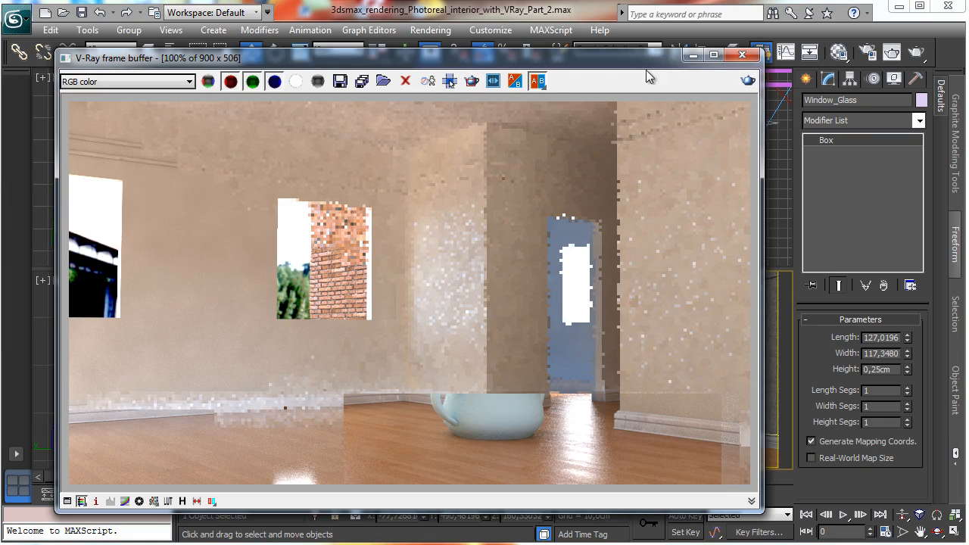
left_click(700, 51)
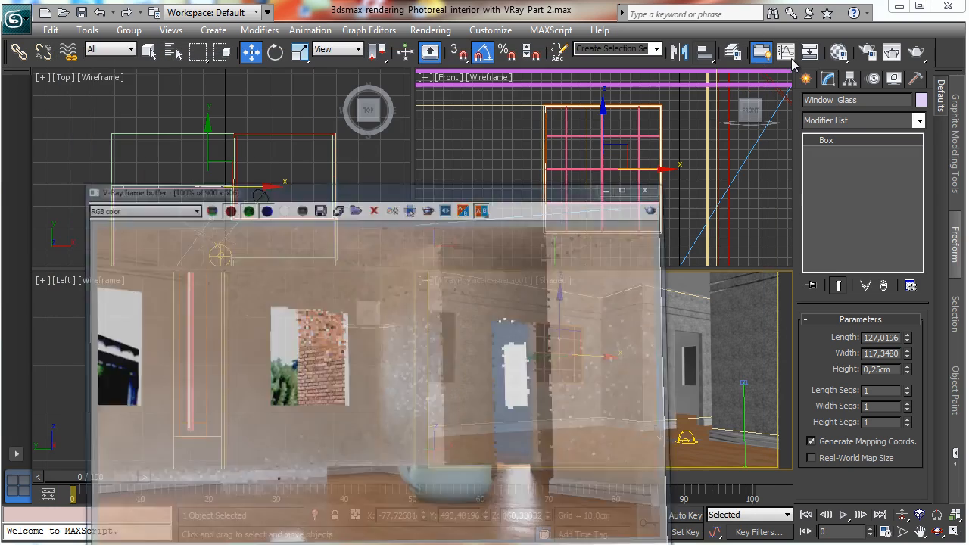
key("F10")
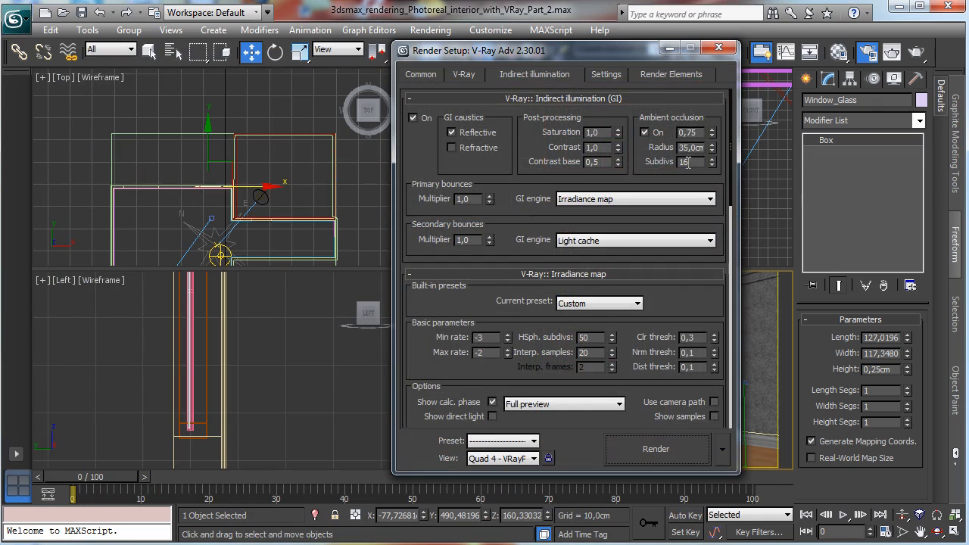
left_click(445, 79)
left_click(420, 74)
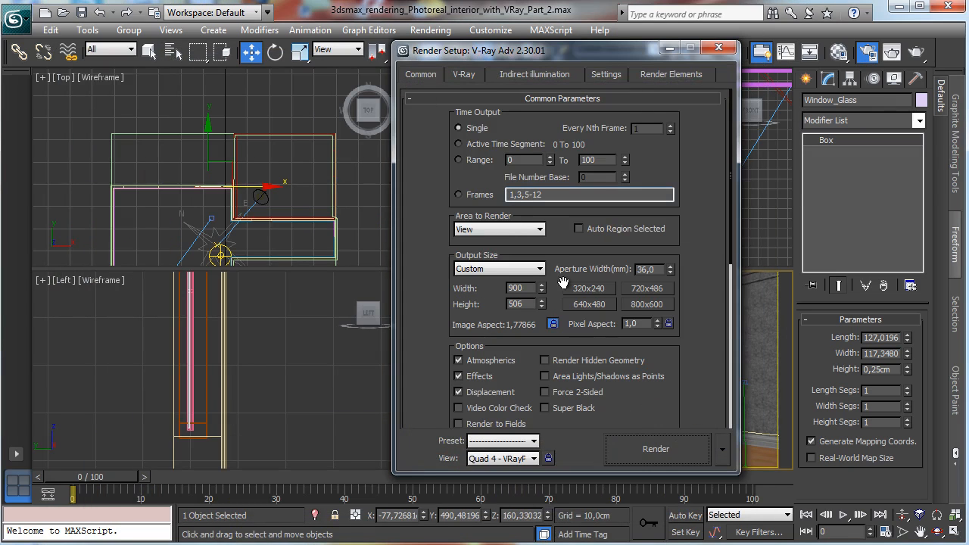
double_click(523, 287)
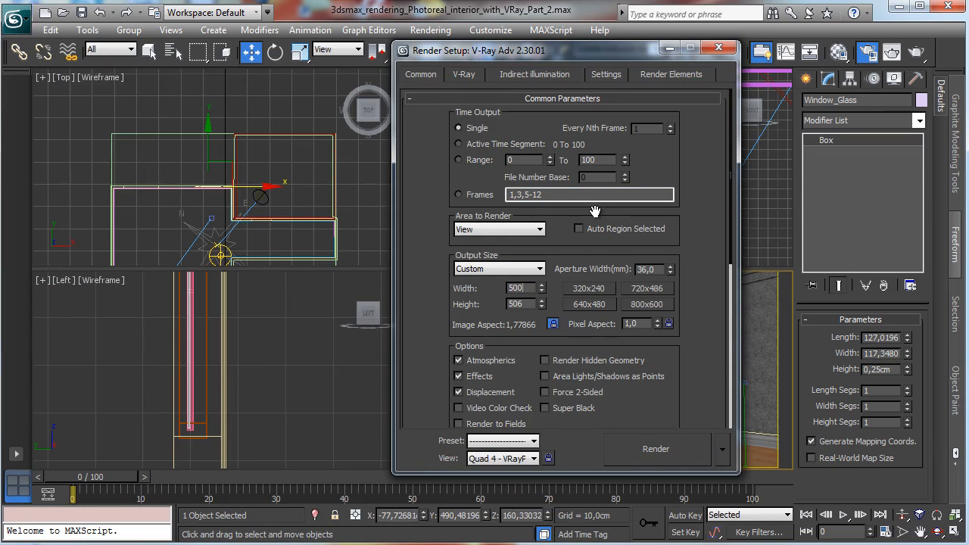
left_click(655, 452)
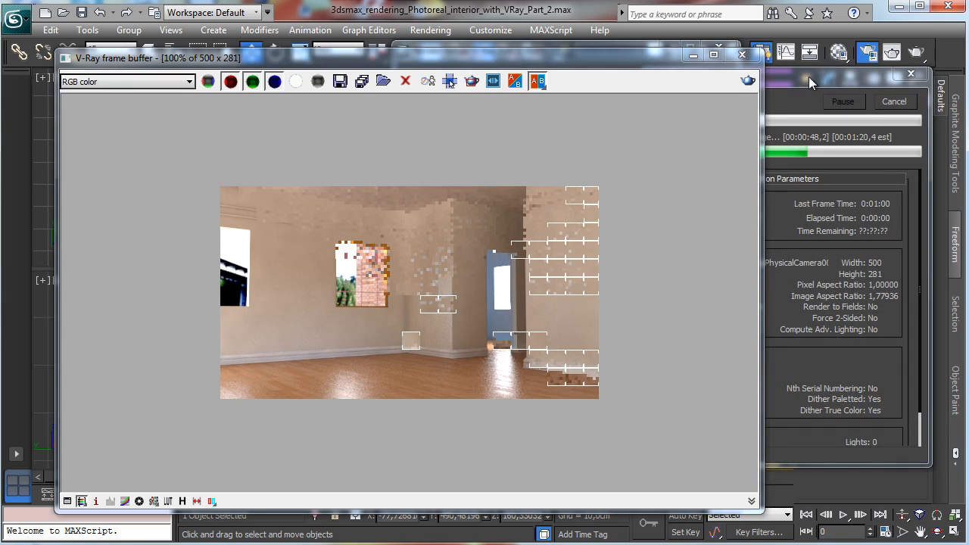
Step: Stop the render and set the ambient occlusion amount to 0.5 in the render settings
left_click(888, 101)
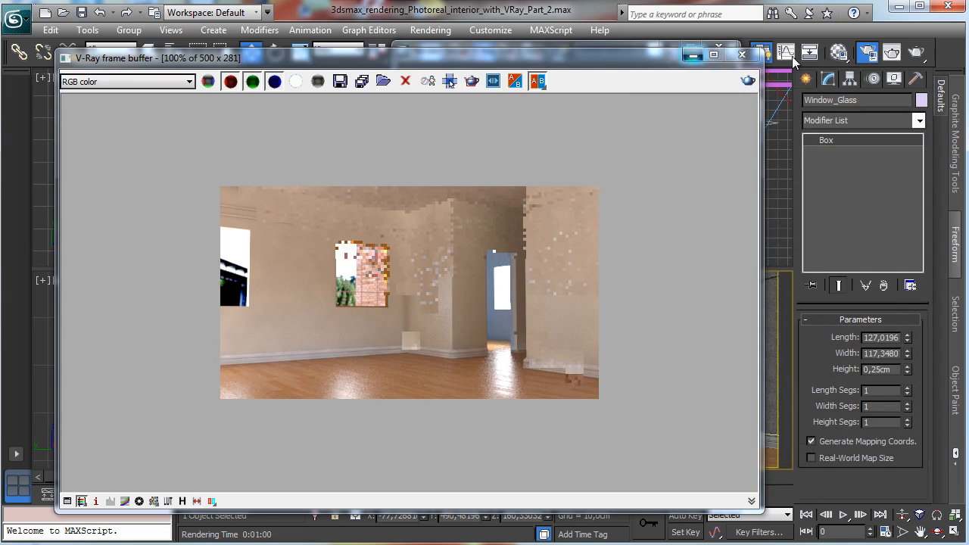
left_click(693, 56)
left_click(572, 73)
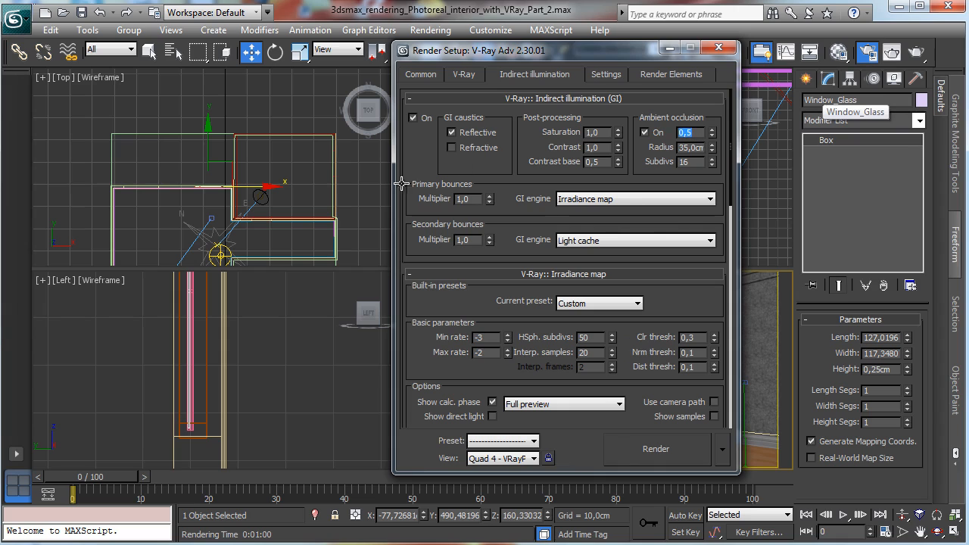
left_click(669, 48)
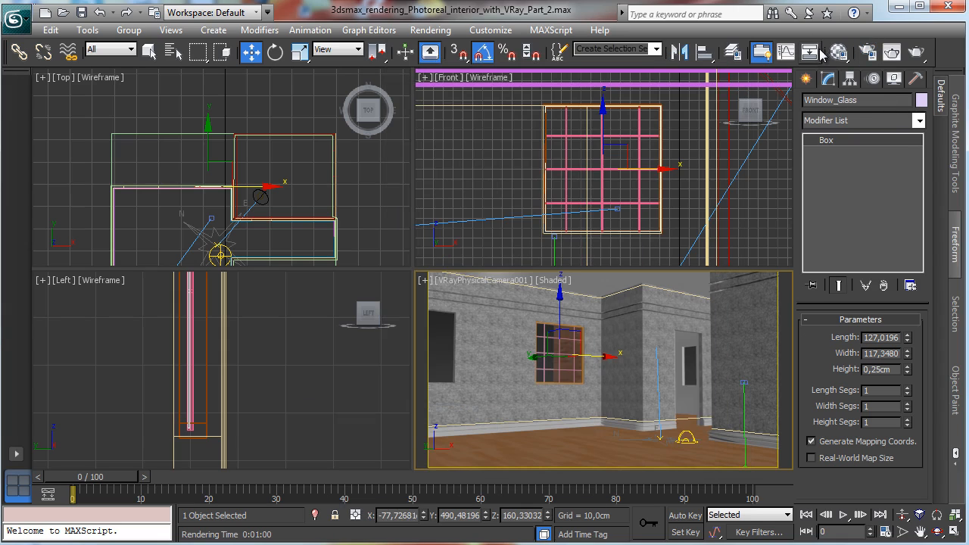
Step: Reopen the Material Editor and set the glass material's refract color to a value of 230
left_click(837, 51)
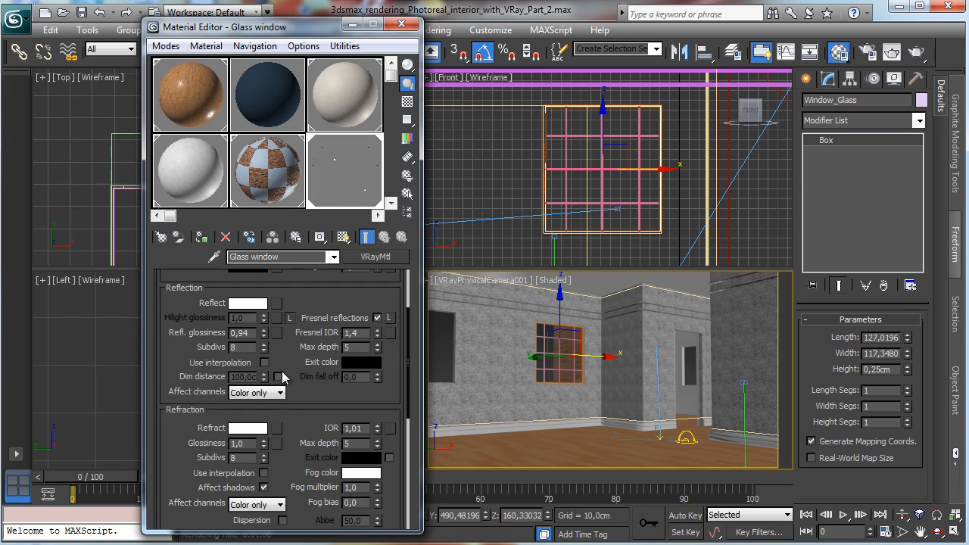
left_click(239, 430)
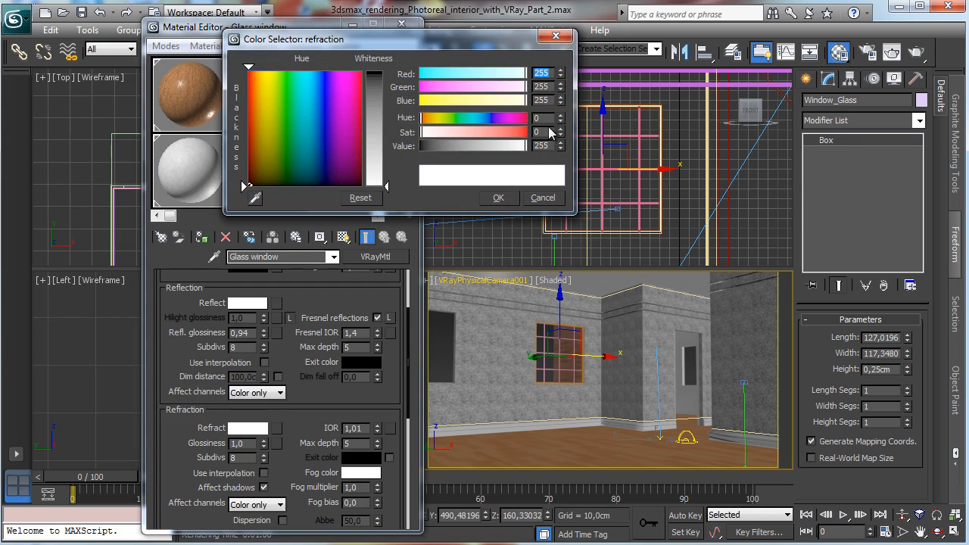
left_click(549, 145)
key("Return")
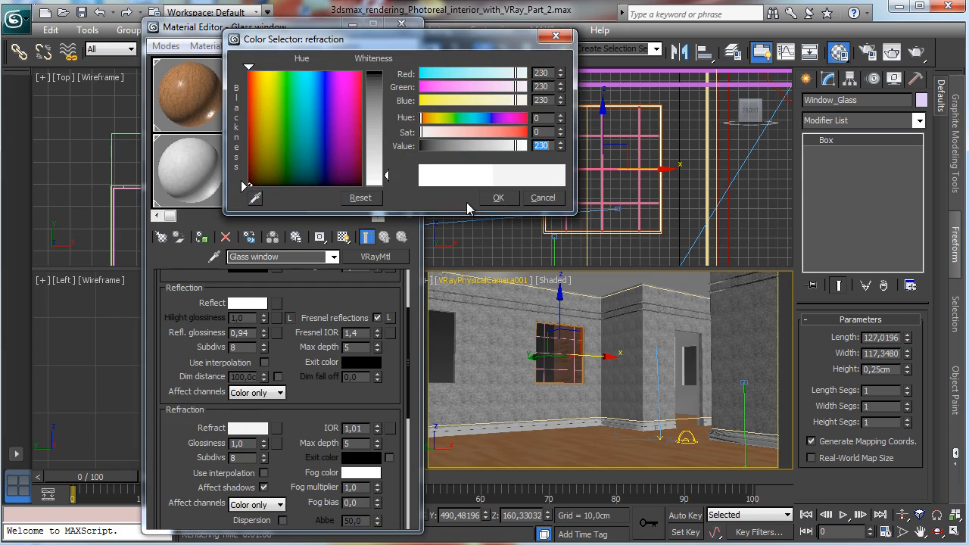
left_click(497, 200)
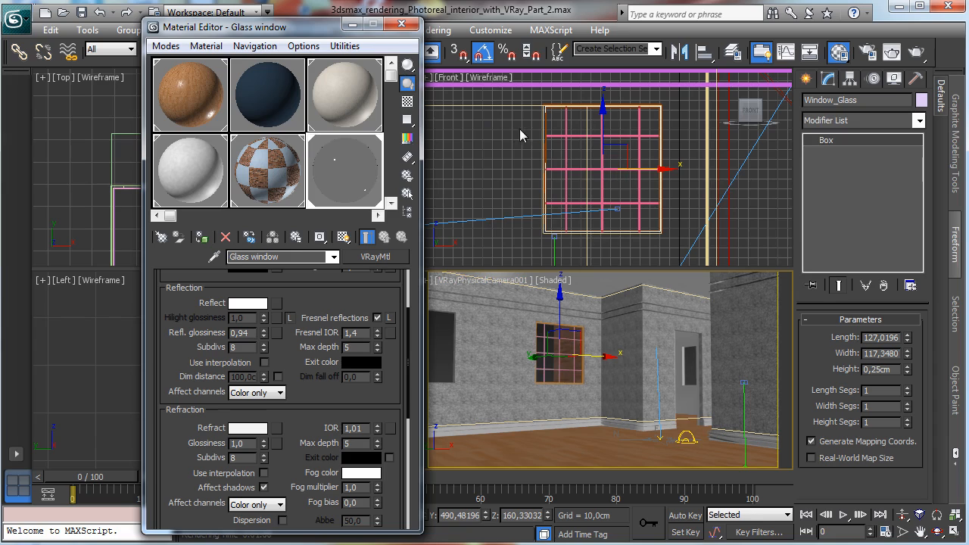
Step: Pick an unused material slot and name the new material White wood window
left_click_drag(306, 131, 147, 134)
left_click(269, 163)
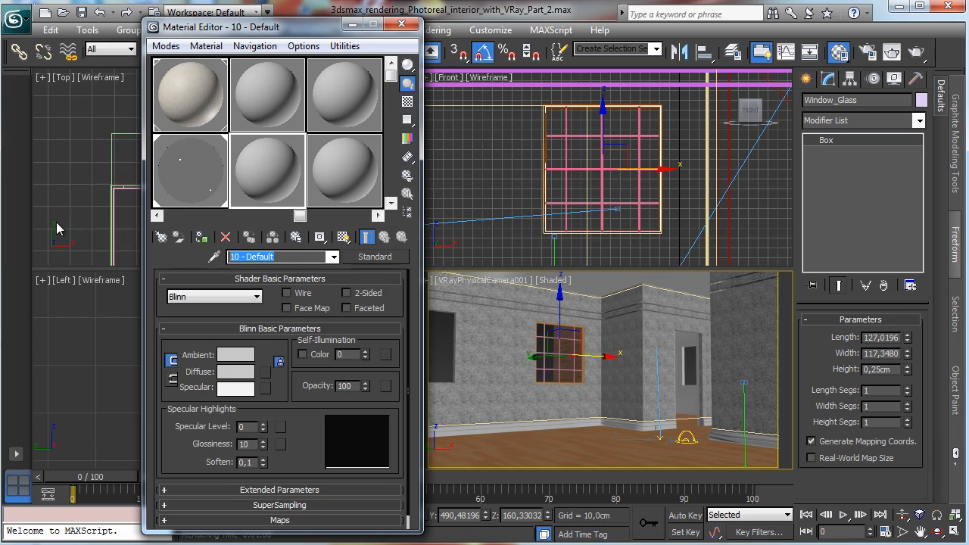
type("White")
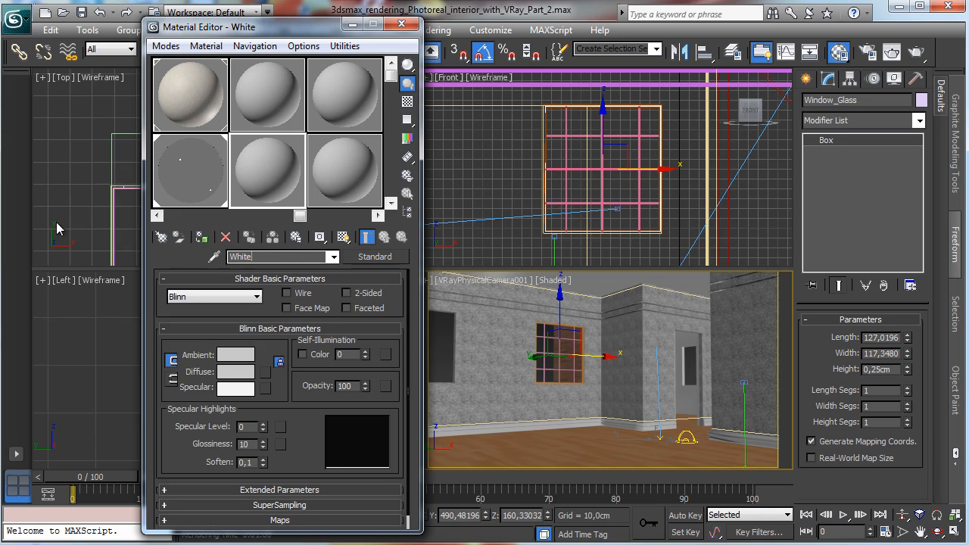
type(" wood window")
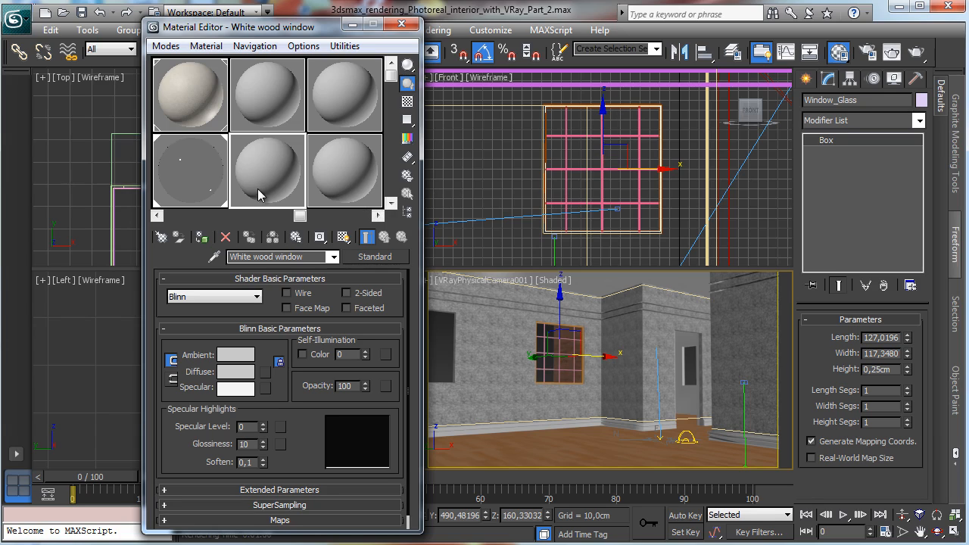
Step: Select the window mullion and frame objects and assign the White wood window material to them
left_click(638, 143)
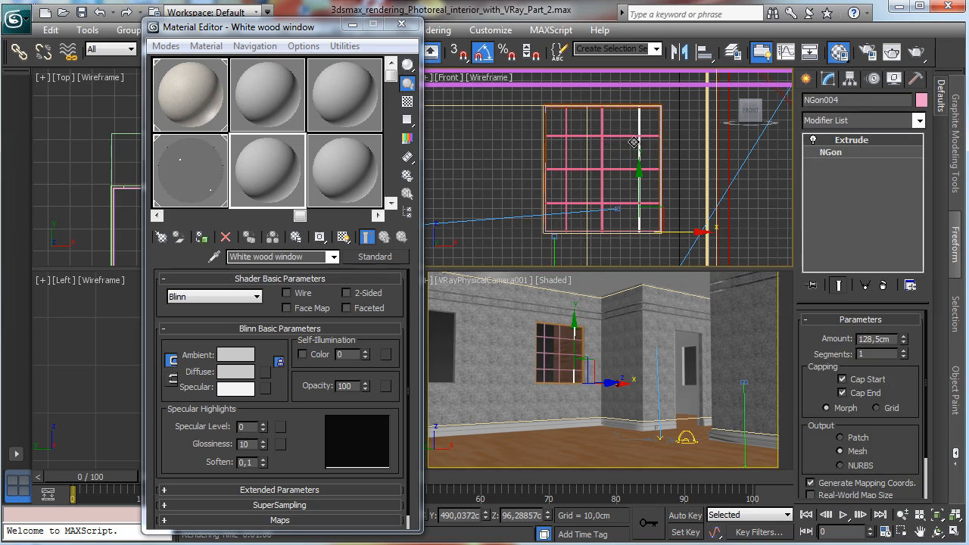
left_click(611, 137, "ctrl")
left_click(603, 147, "ctrl")
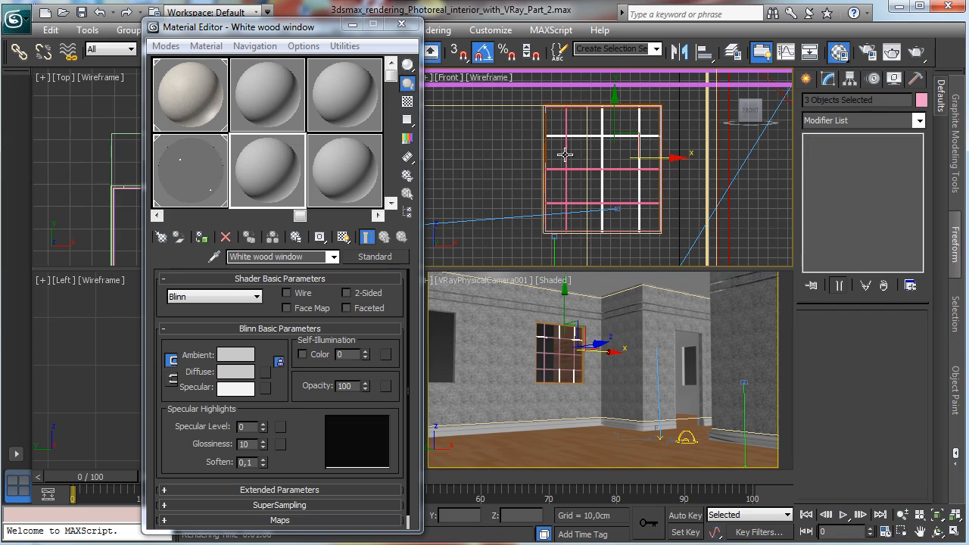
left_click(565, 155, "ctrl")
left_click(579, 170, "ctrl")
left_click(628, 202, "ctrl")
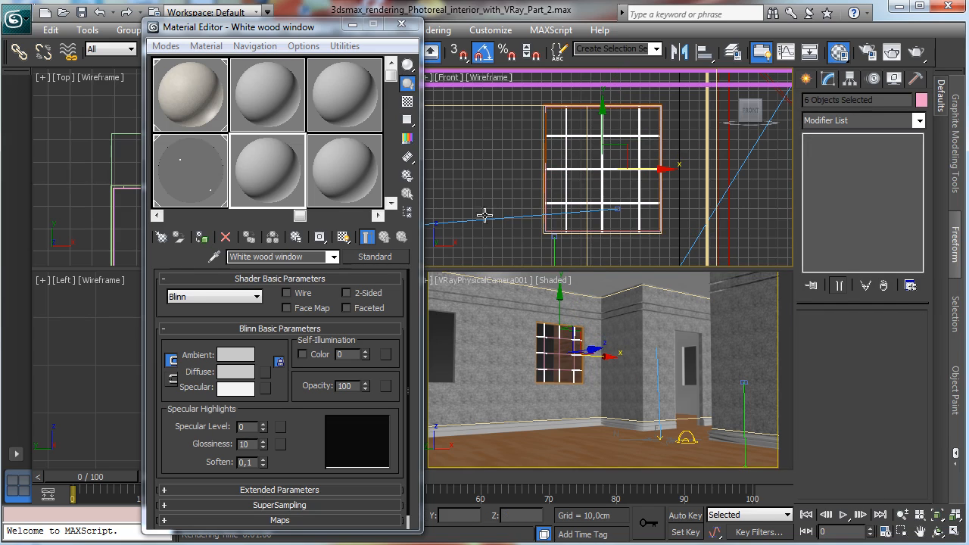
left_click(201, 237)
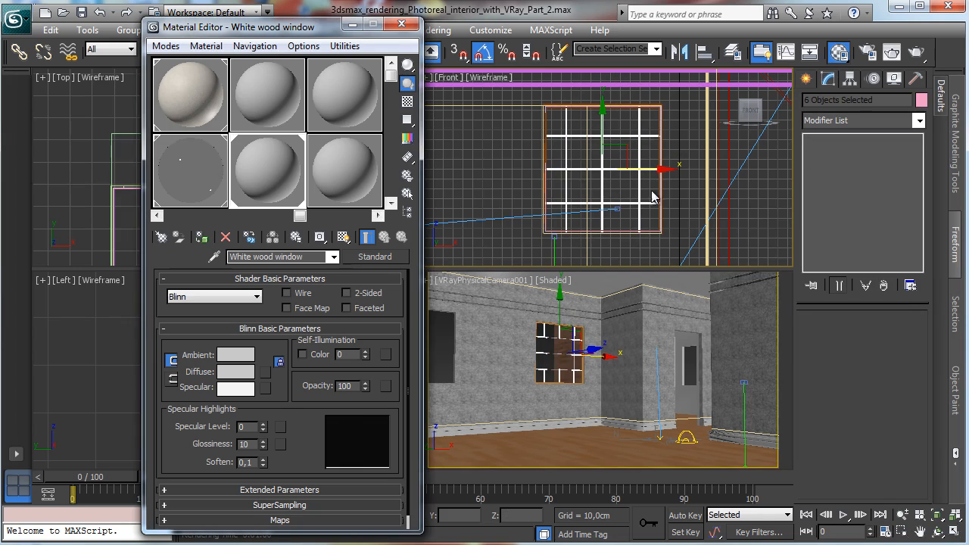
left_click(647, 228)
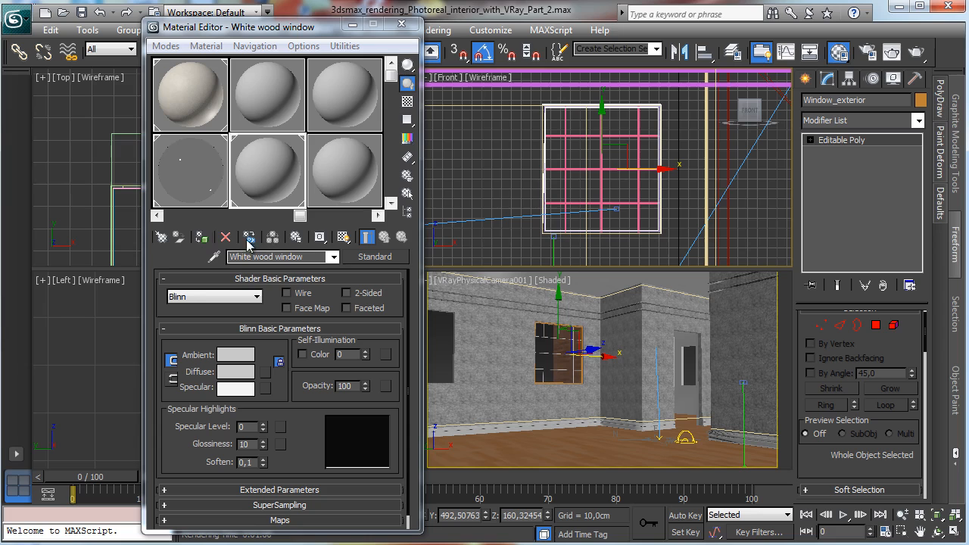
Step: Change White wood window to a VRayMtl and set its diffuse color to white
left_click(375, 257)
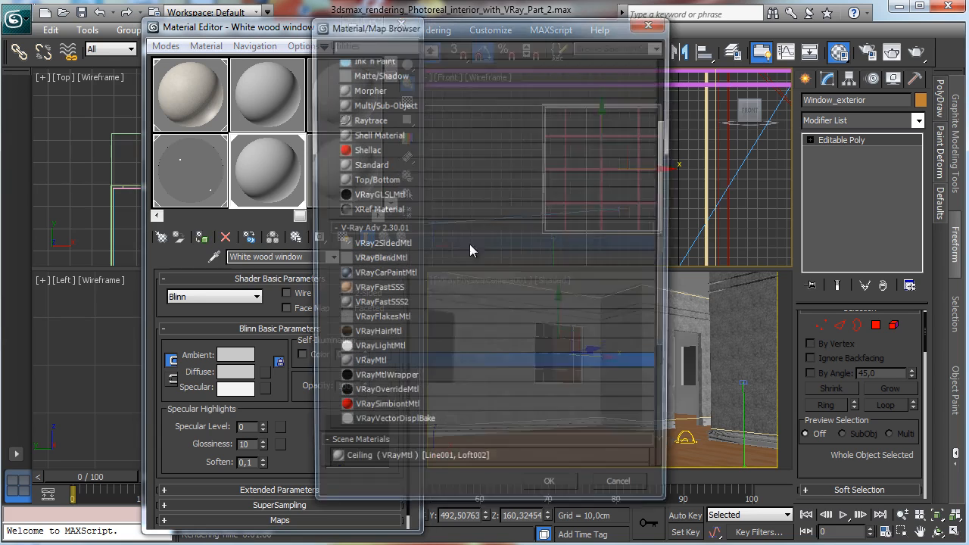
double_click(415, 361)
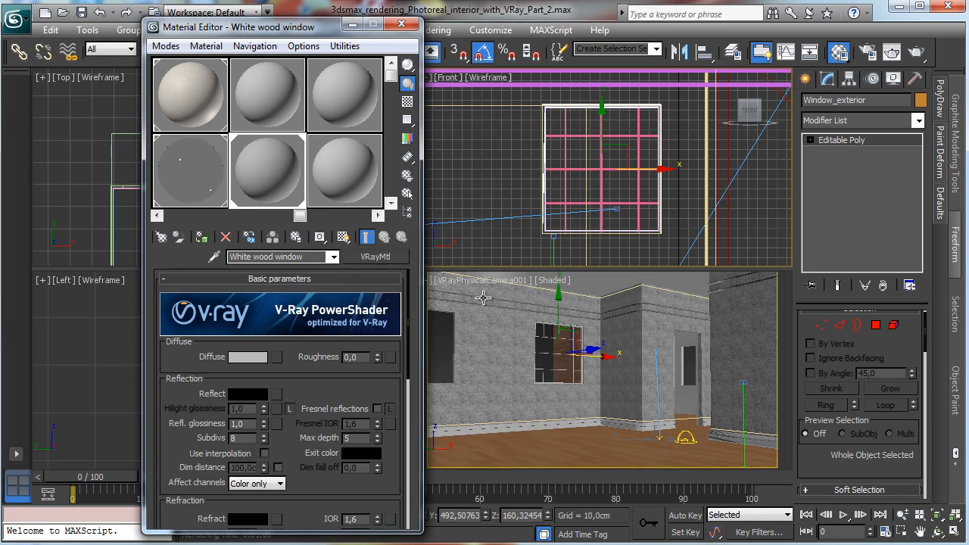
left_click(258, 357)
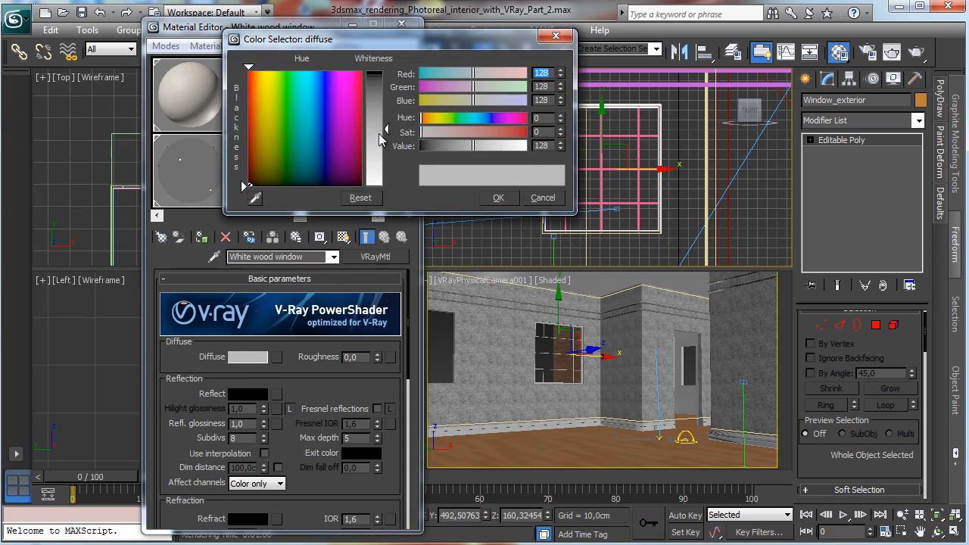
left_click_drag(379, 134, 378, 71)
left_click(497, 198)
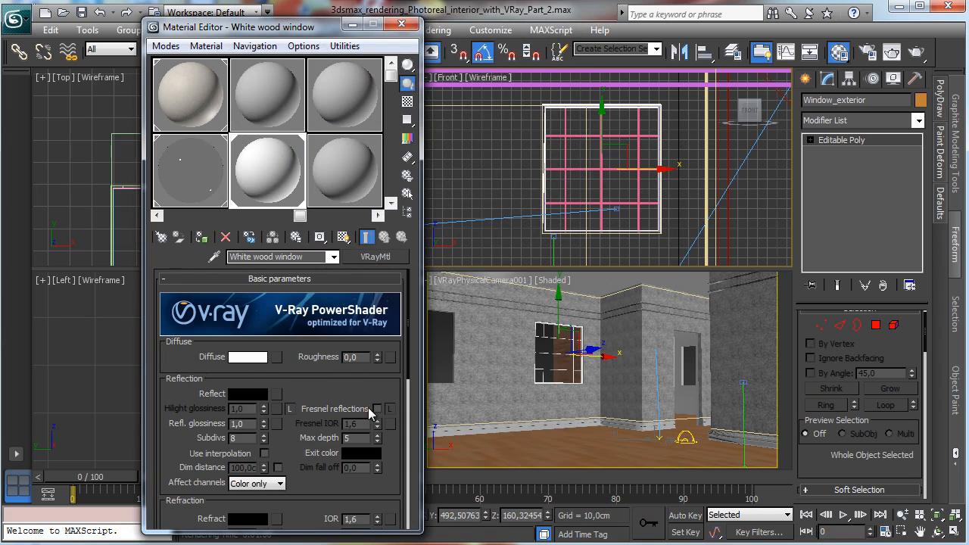
Step: Enable Fresnel reflections, give the reflect color a grey value, set reflection glossiness to 0.65 and show the sample background
left_click(376, 408)
left_click(247, 394)
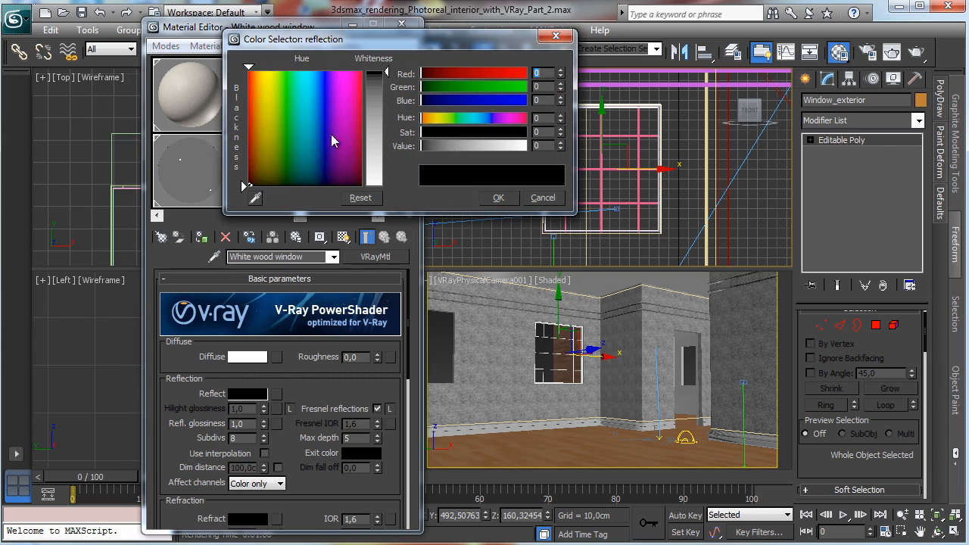
left_click_drag(447, 146, 484, 145)
left_click(498, 198)
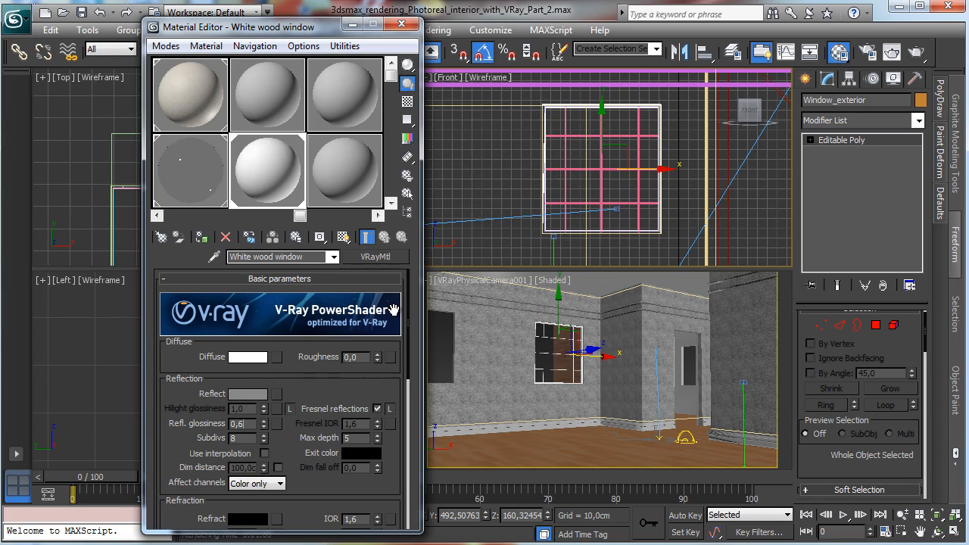
left_click(407, 102)
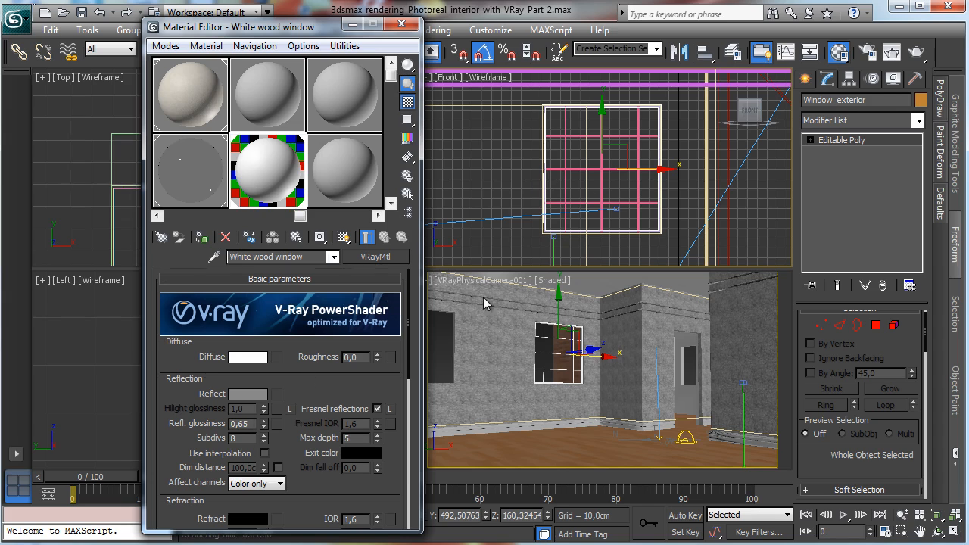
Step: Close the Material Editor and render the camera viewport
left_click(401, 24)
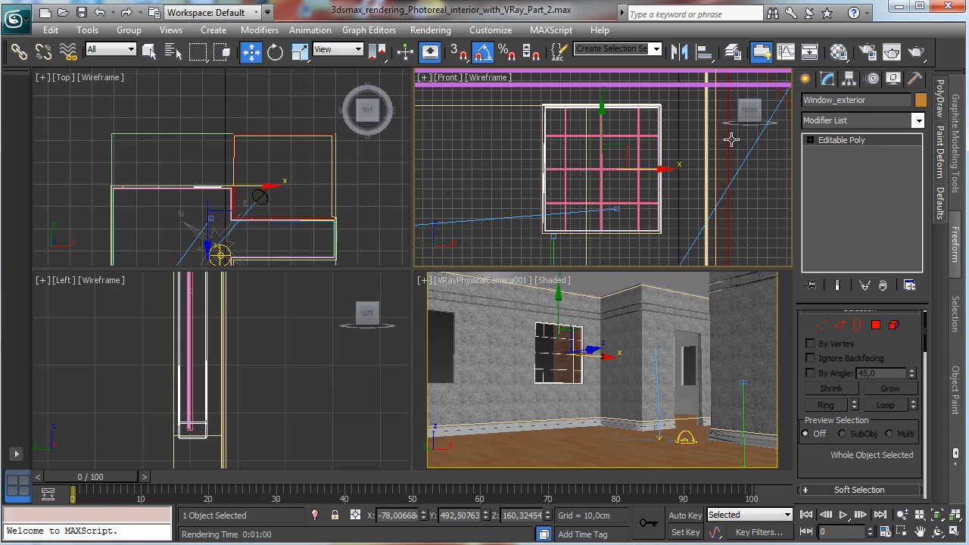
right_click(632, 336)
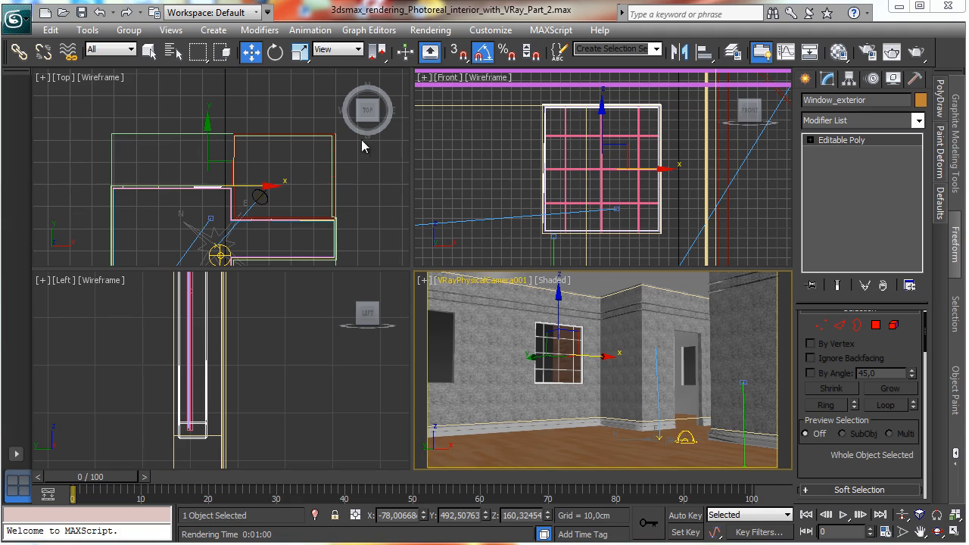
key("shift+q")
Step: Draw a render region around the window in the frame buffer and re-render that region
left_click(472, 85)
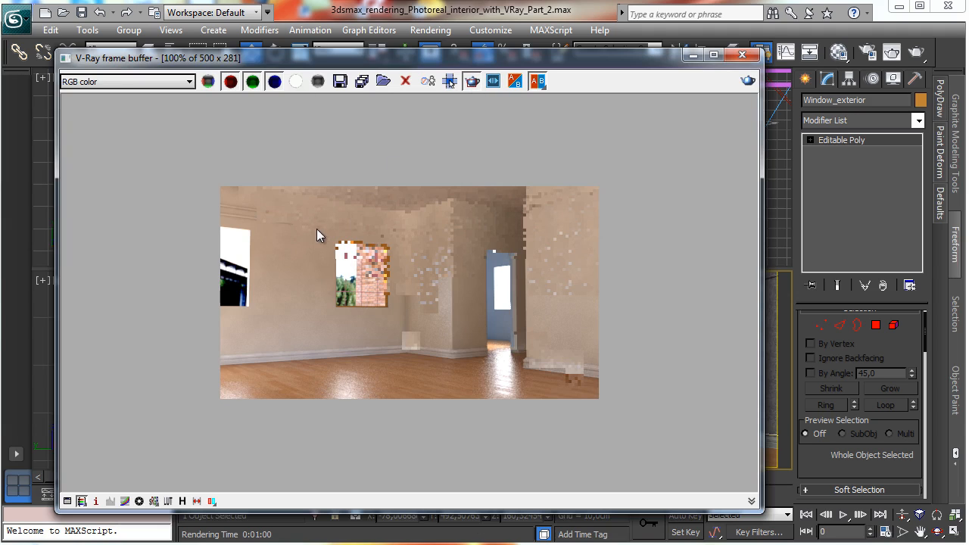
left_click_drag(317, 227, 403, 340)
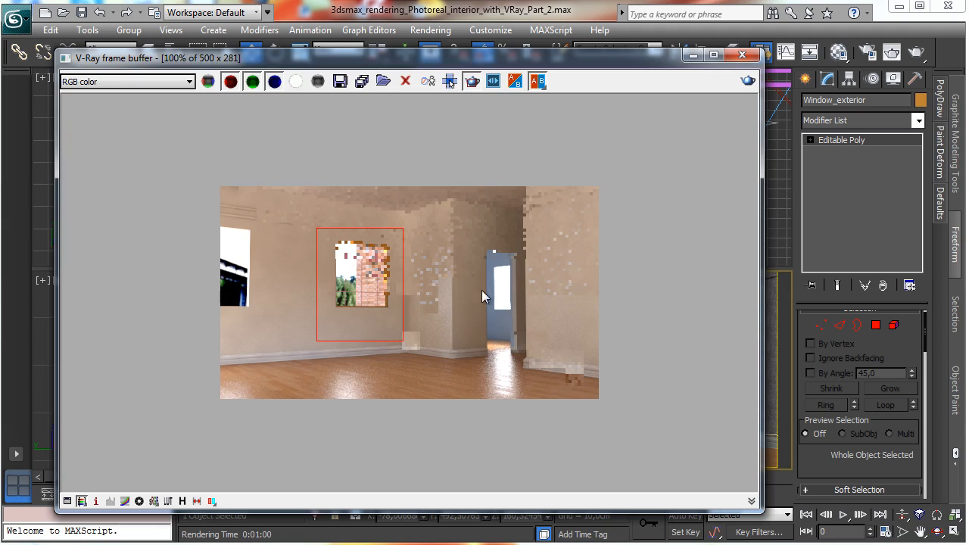
left_click(748, 82)
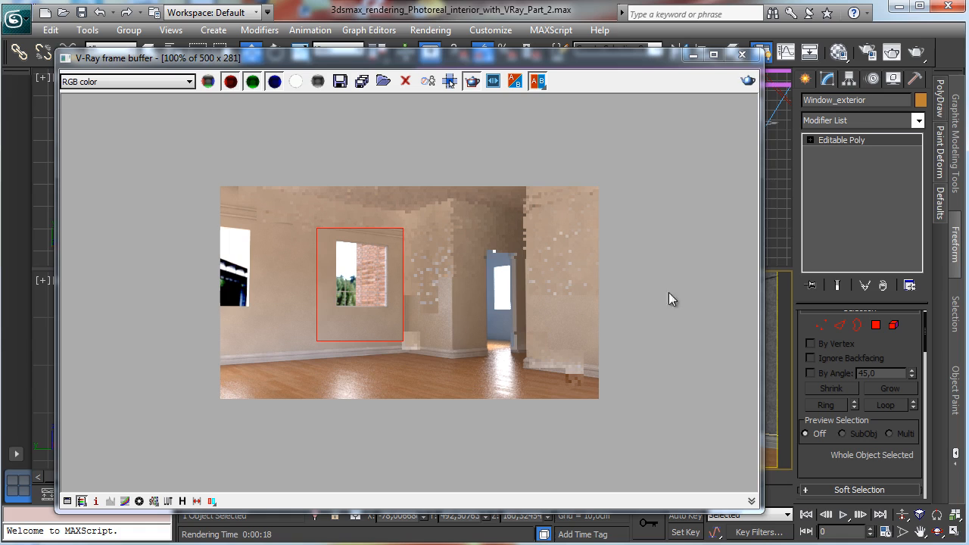
Step: Set the Glass window material's refract color to 180 and re-render the window region
left_click(838, 51)
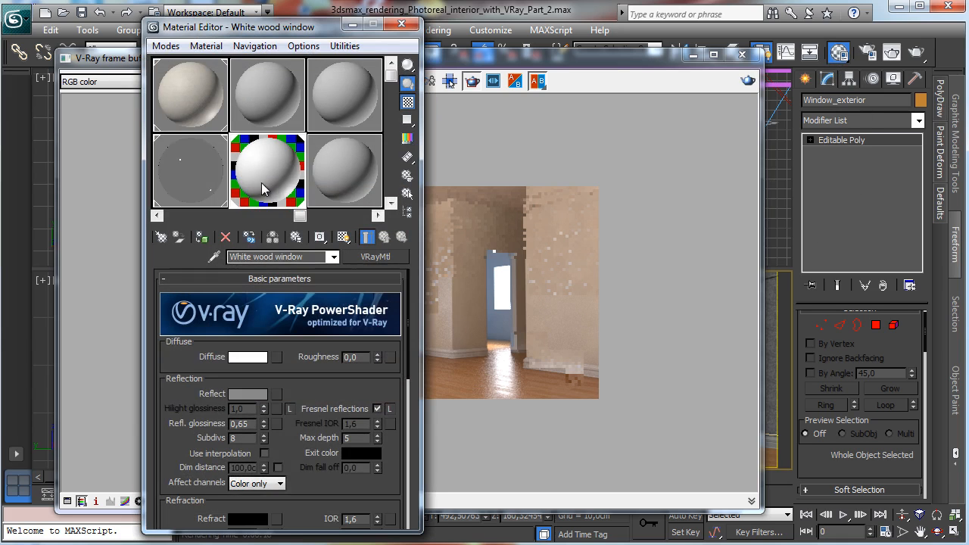
left_click(264, 189)
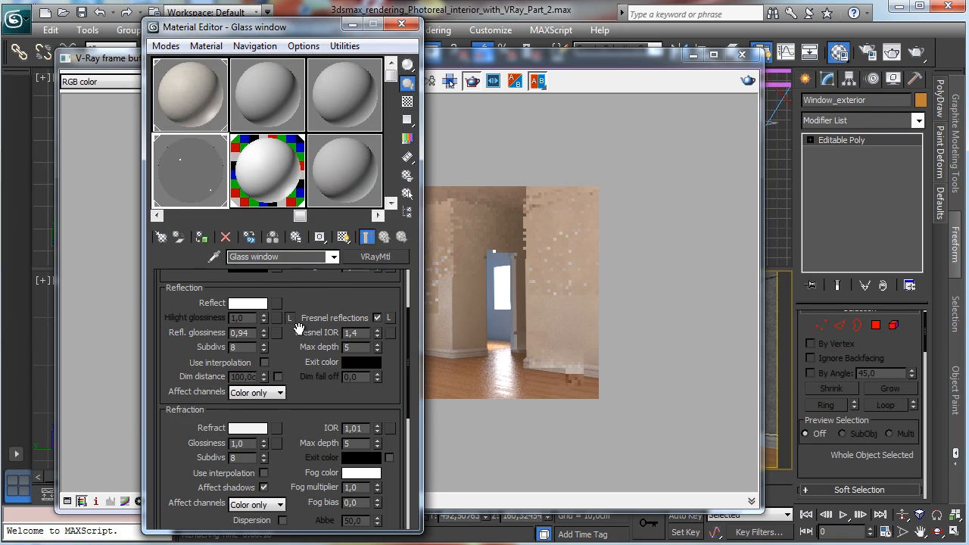
left_click(250, 428)
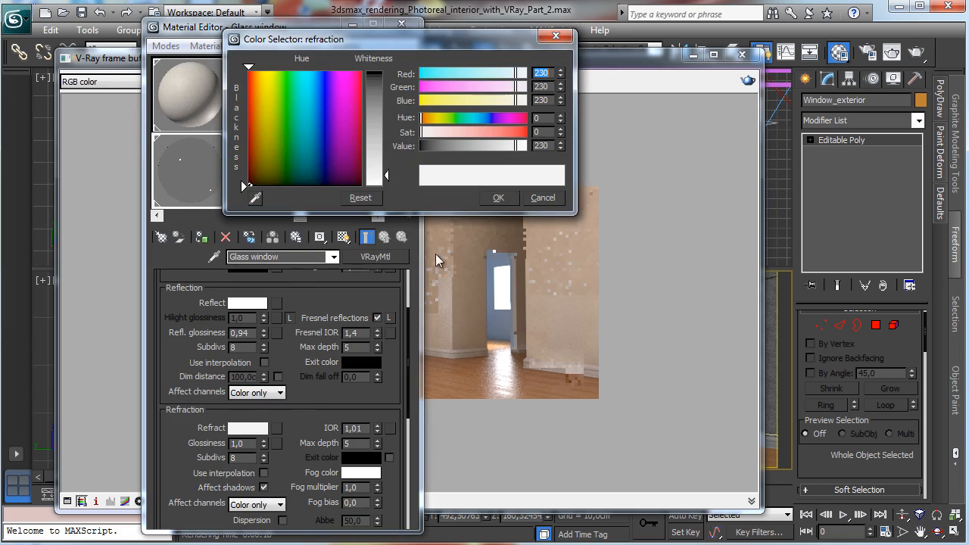
double_click(542, 146)
type("180")
key("Return")
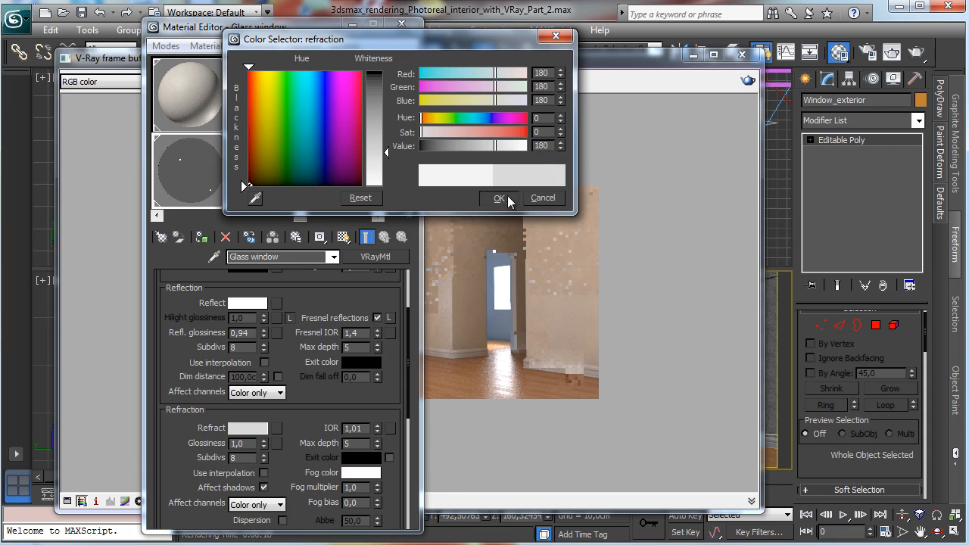
left_click(498, 197)
left_click(747, 80)
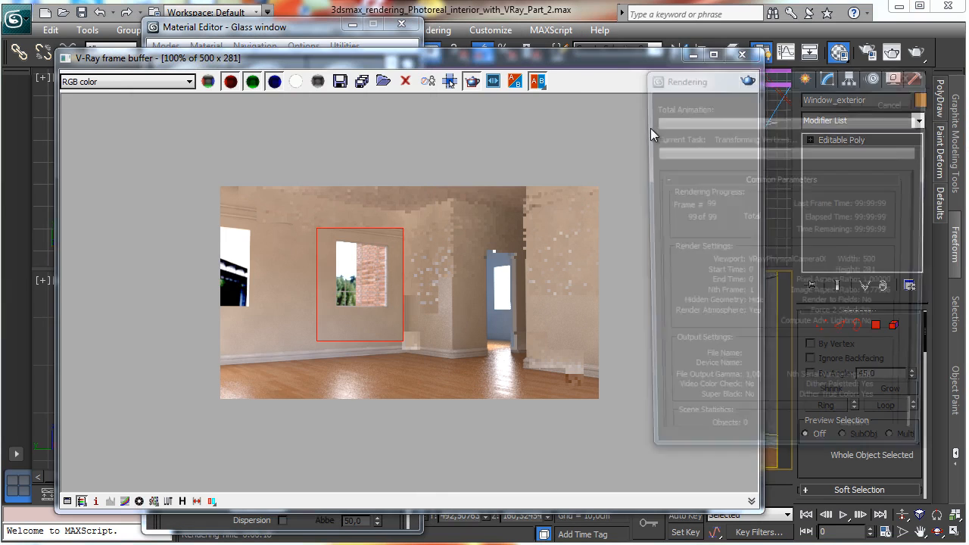
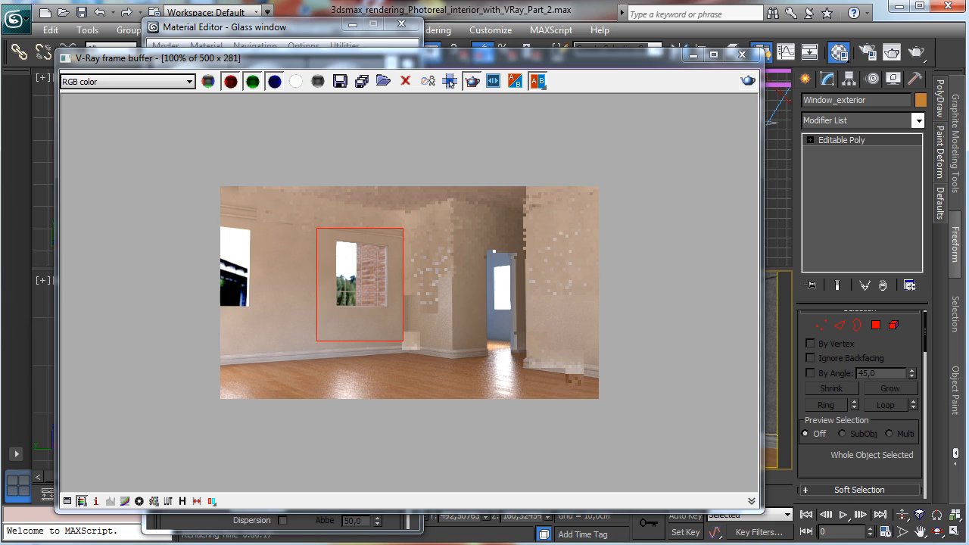
Step: Close the frame buffer and Material Editor, and maximize the front viewport
left_click(692, 56)
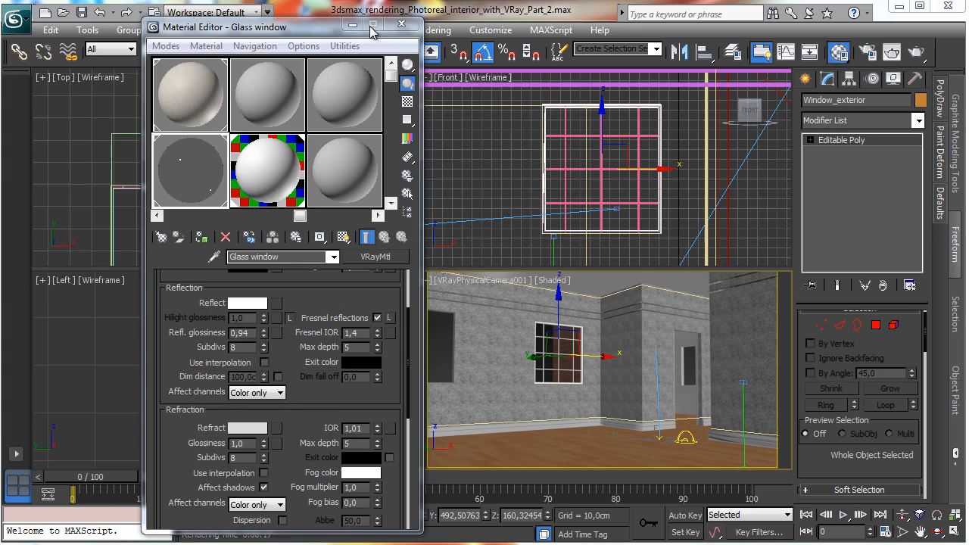
left_click(400, 27)
left_click(82, 13)
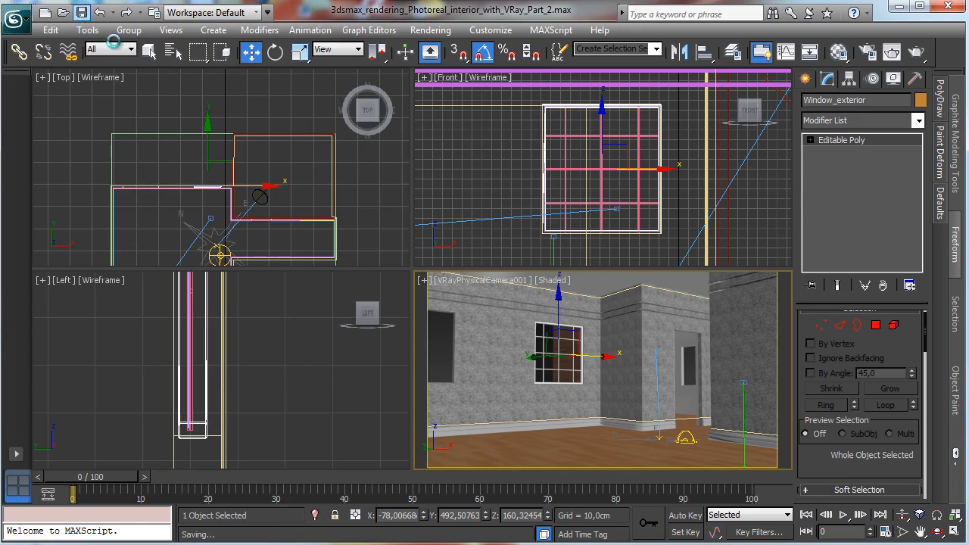
right_click(710, 178)
left_click(955, 532)
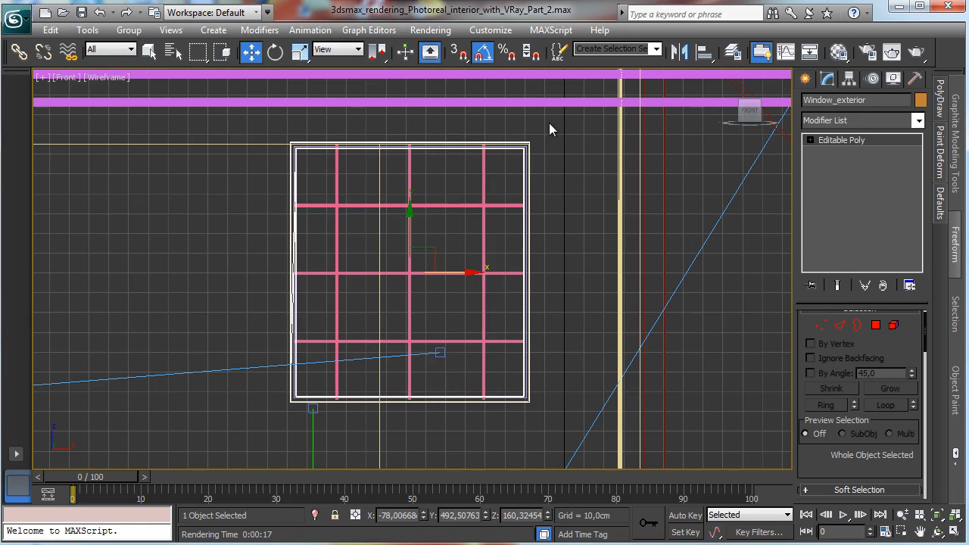
Step: Select the exterior window frame object and isolate it
left_click(504, 162)
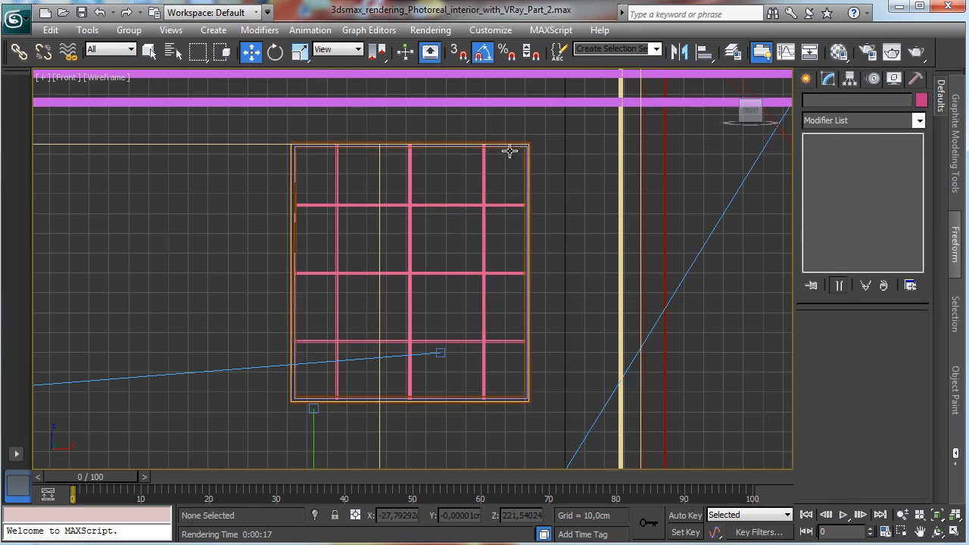
left_click(509, 151)
left_click(314, 514)
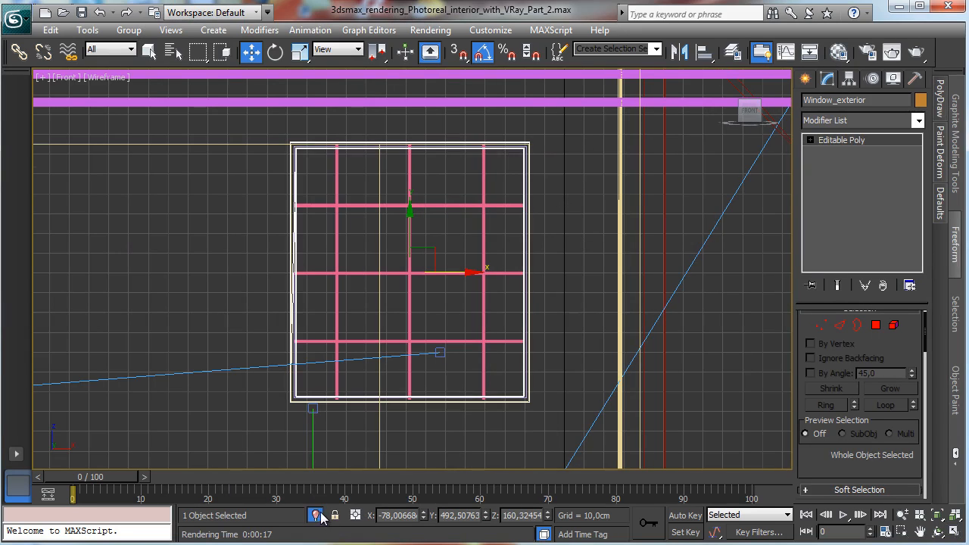
left_click(804, 79)
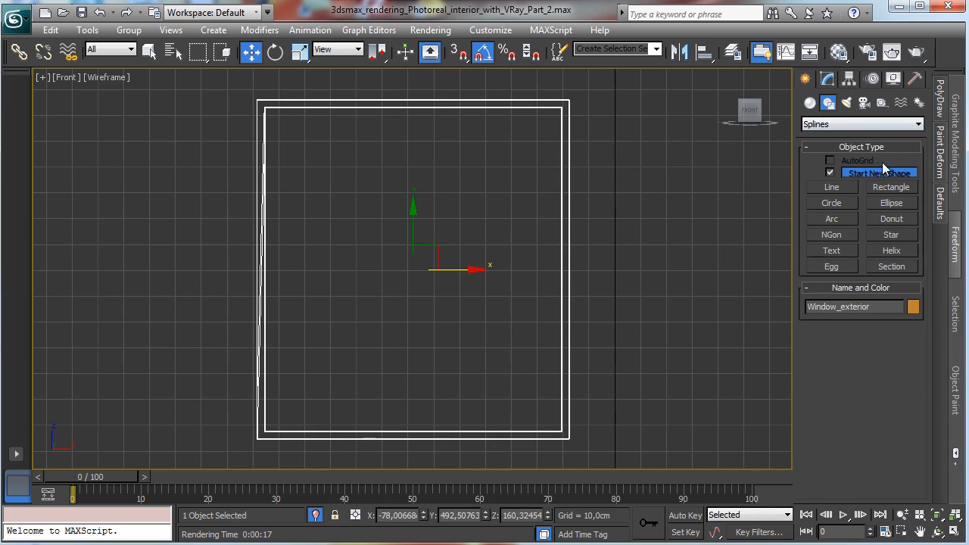
left_click(810, 103)
left_click(836, 124)
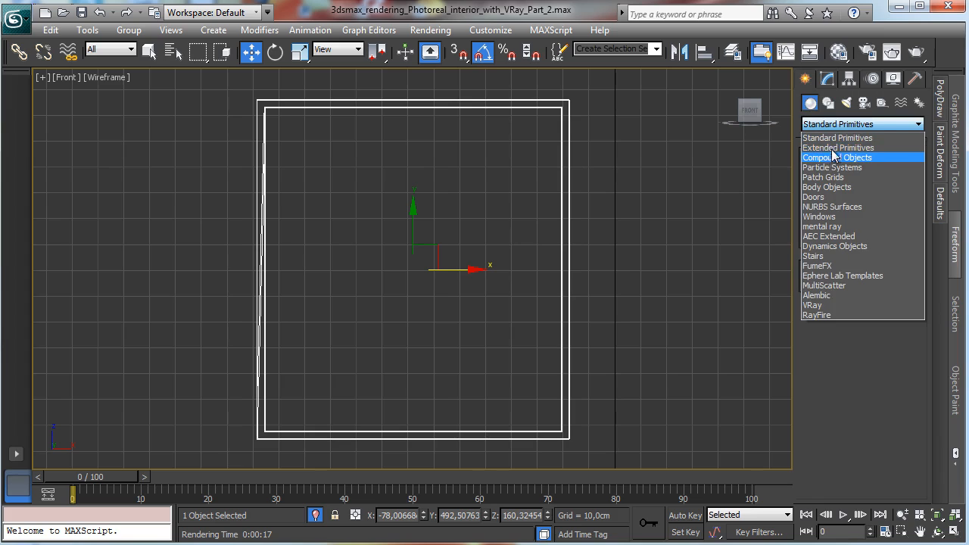
left_click(835, 148)
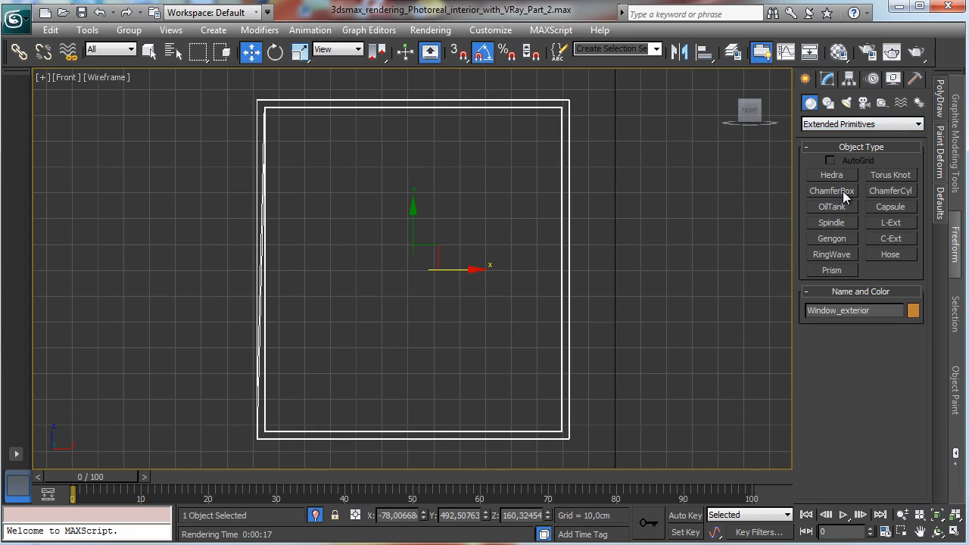
left_click(842, 193)
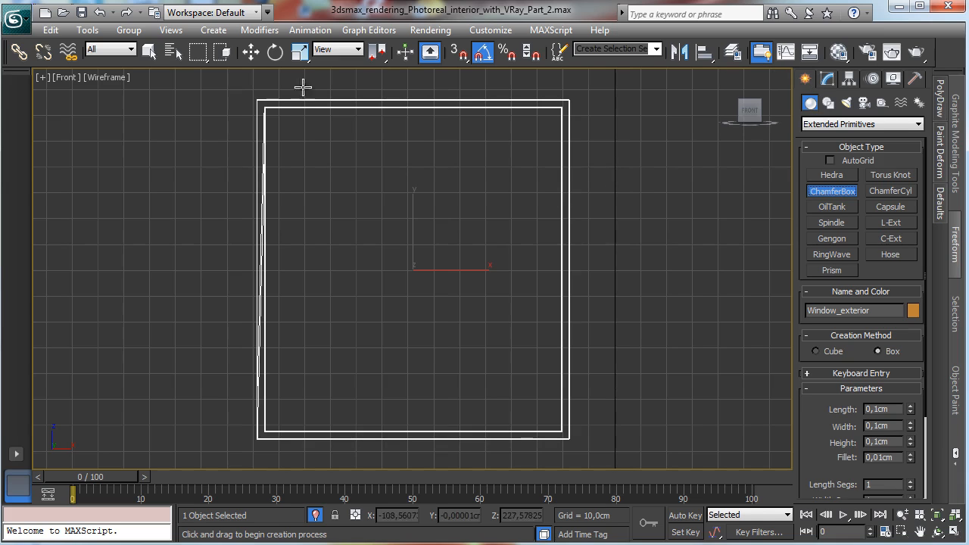
left_click(148, 50)
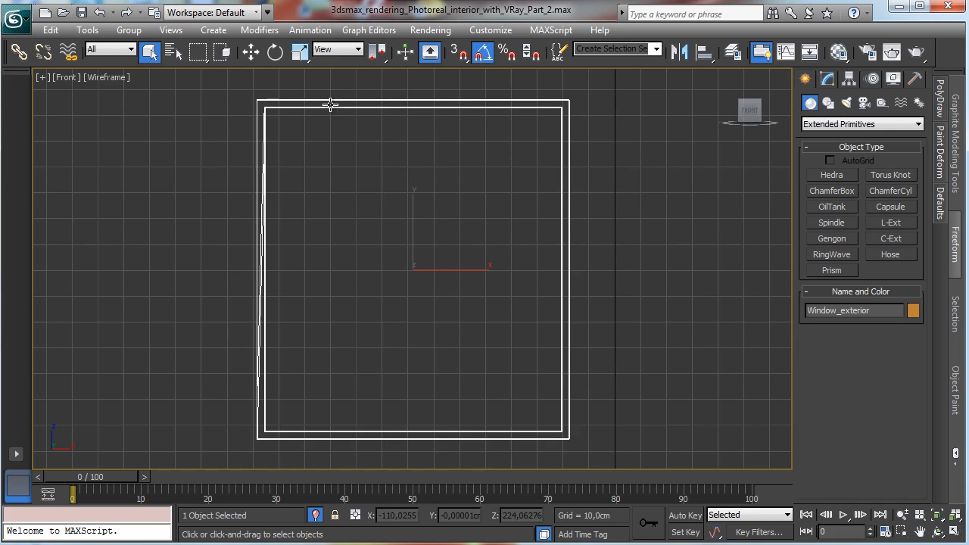
left_click(552, 95)
left_click(552, 100)
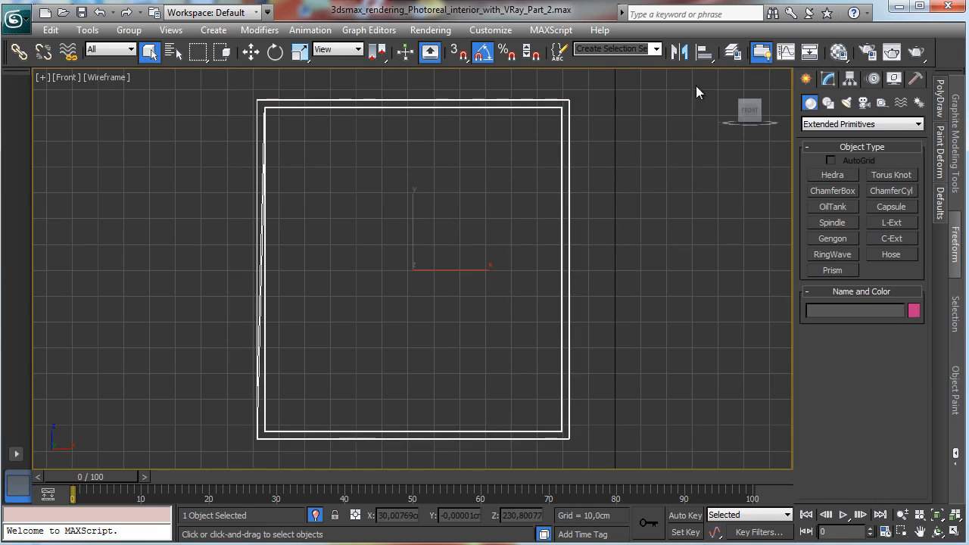
Step: Measure the window frame's width along its top edge with a Tape helper
left_click(827, 79)
left_click(806, 79)
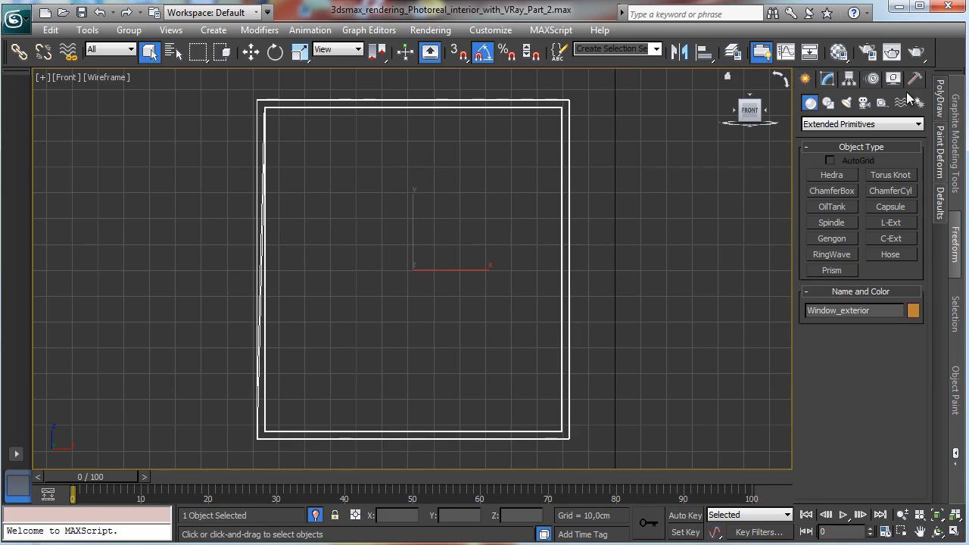
left_click(915, 80)
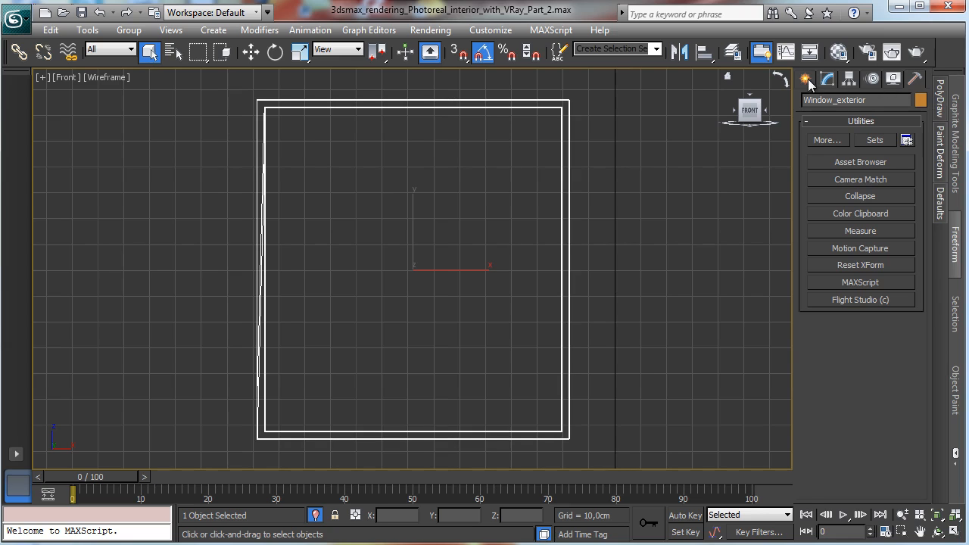
left_click(807, 80)
left_click(881, 102)
left_click(890, 222)
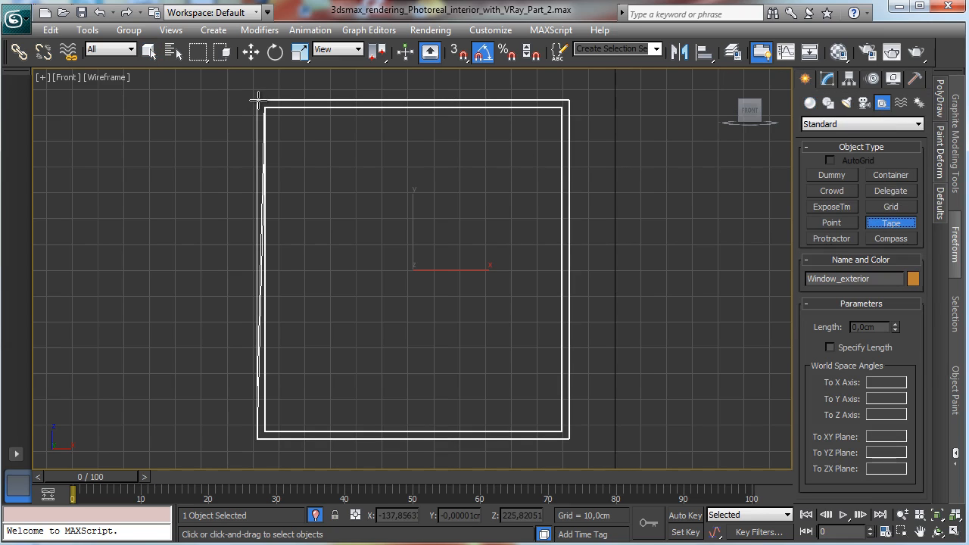
left_click_drag(259, 100, 565, 100)
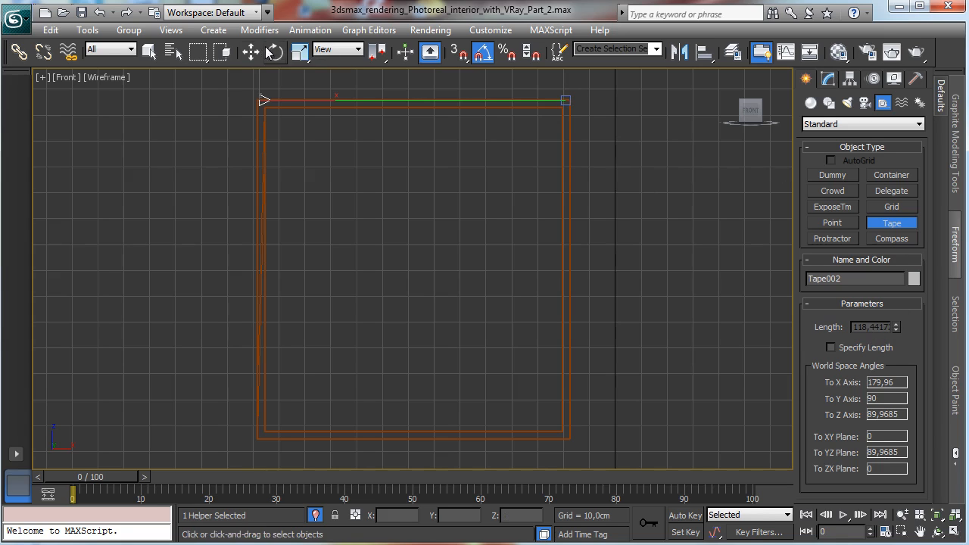
key("q")
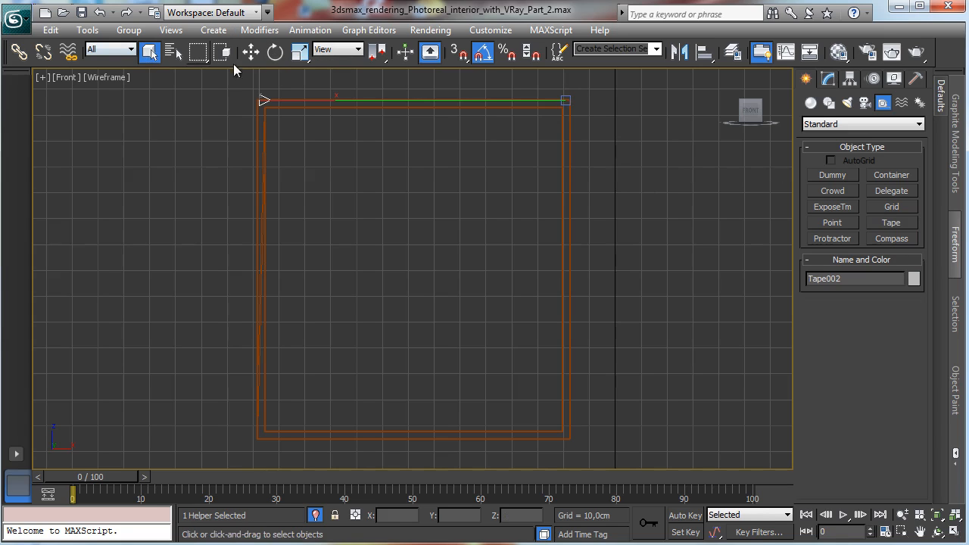
Step: Create a chamfer box about 131 cm long and 58 cm wide covering the right half of the window
left_click(811, 103)
left_click(832, 191)
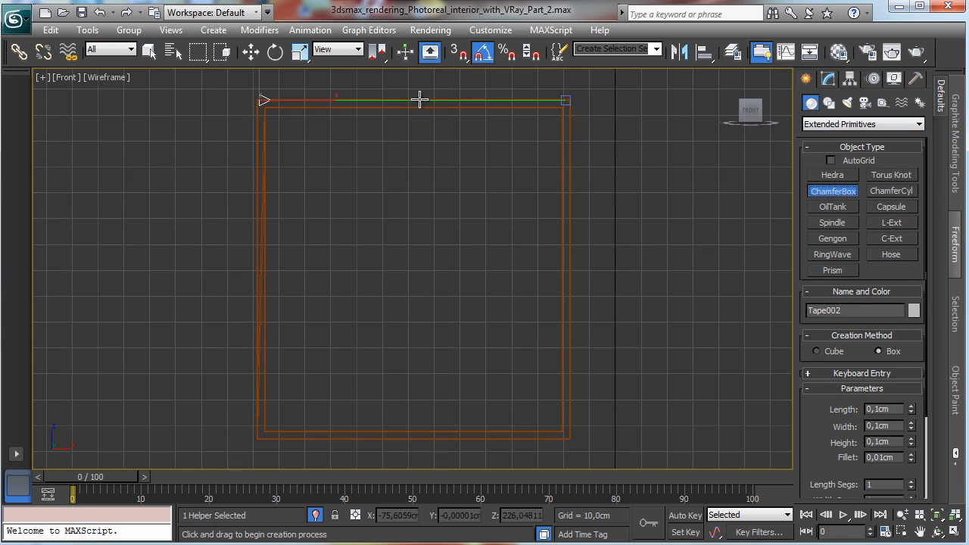
left_click_drag(419, 99, 566, 438)
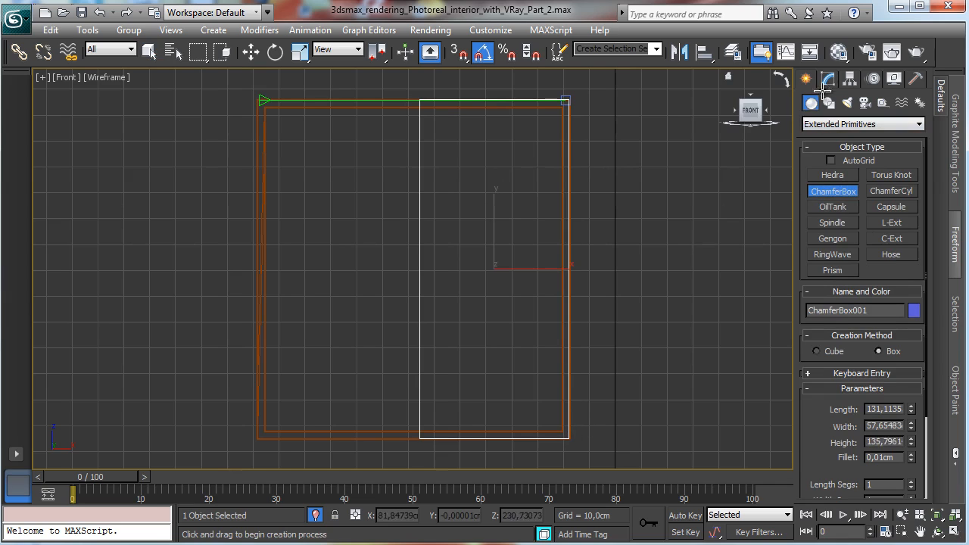
left_click(731, 195)
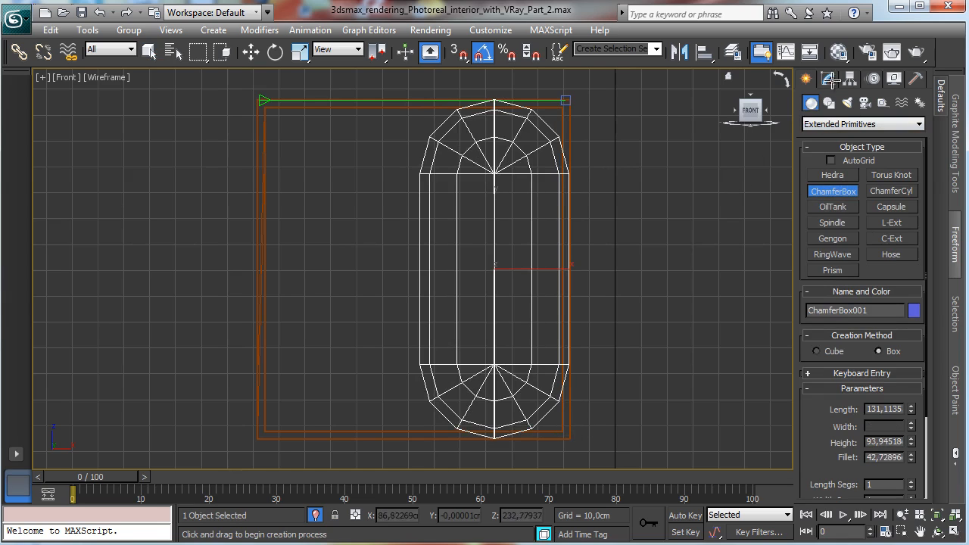
left_click(713, 201)
Step: Set the chamfer box's width to 58 cm, height to 4 cm and fillet to 0.25 cm
left_click(828, 79)
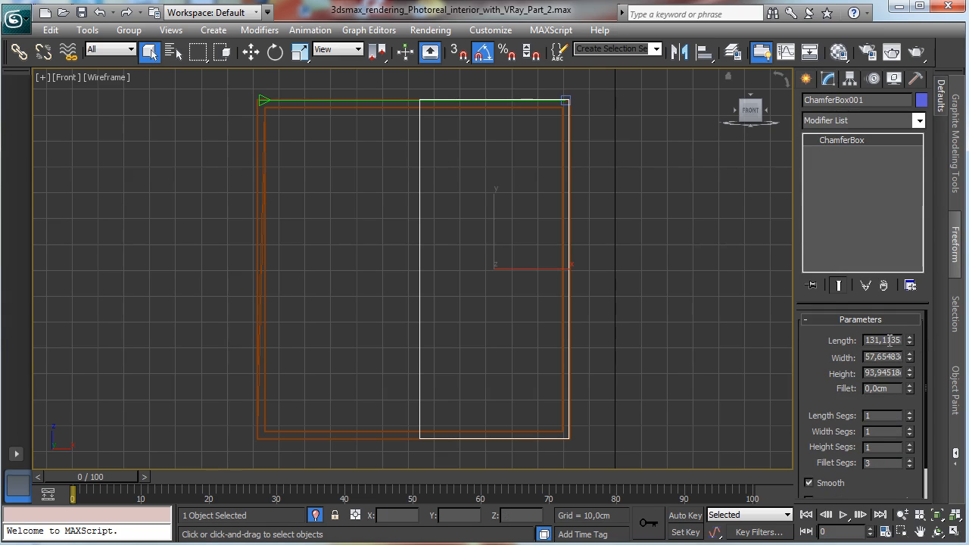
double_click(890, 371)
double_click(874, 355)
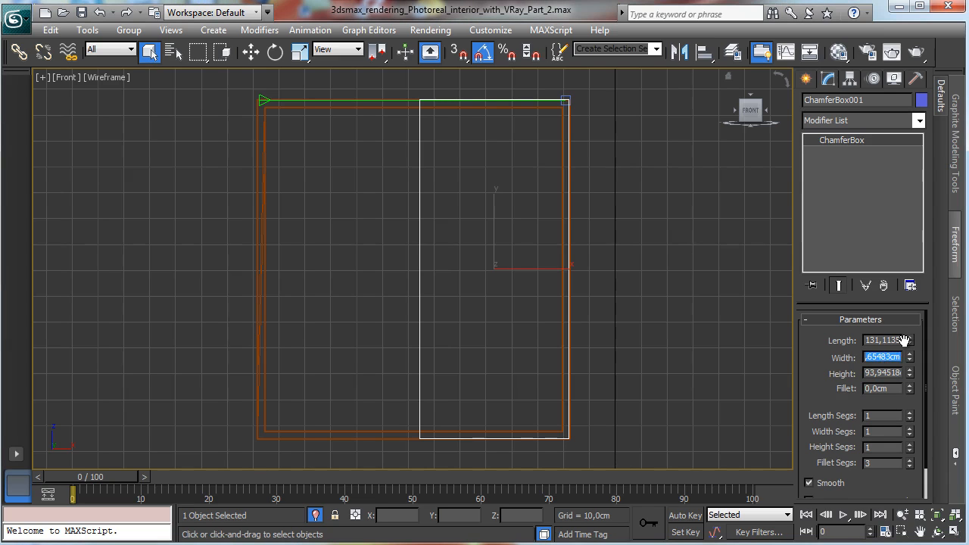
type("58")
key("Return")
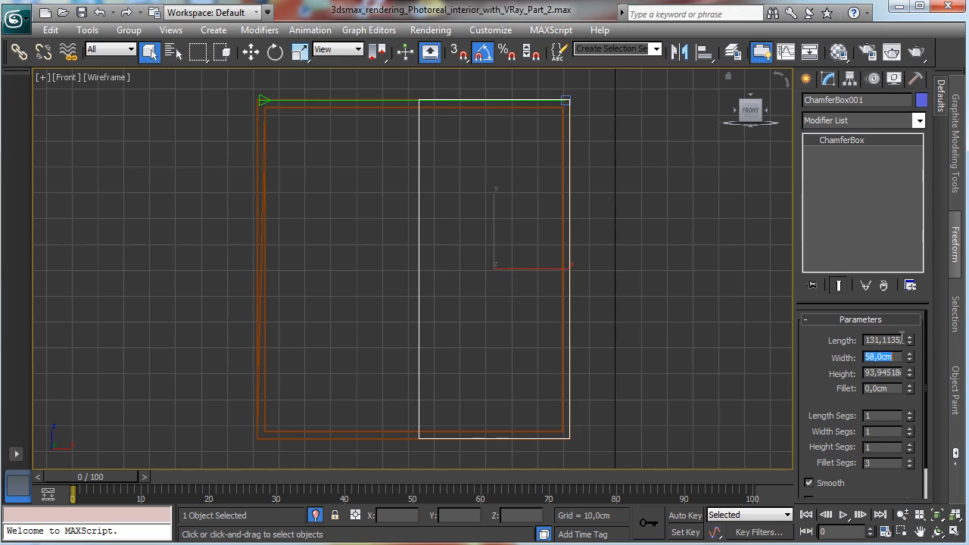
double_click(884, 373)
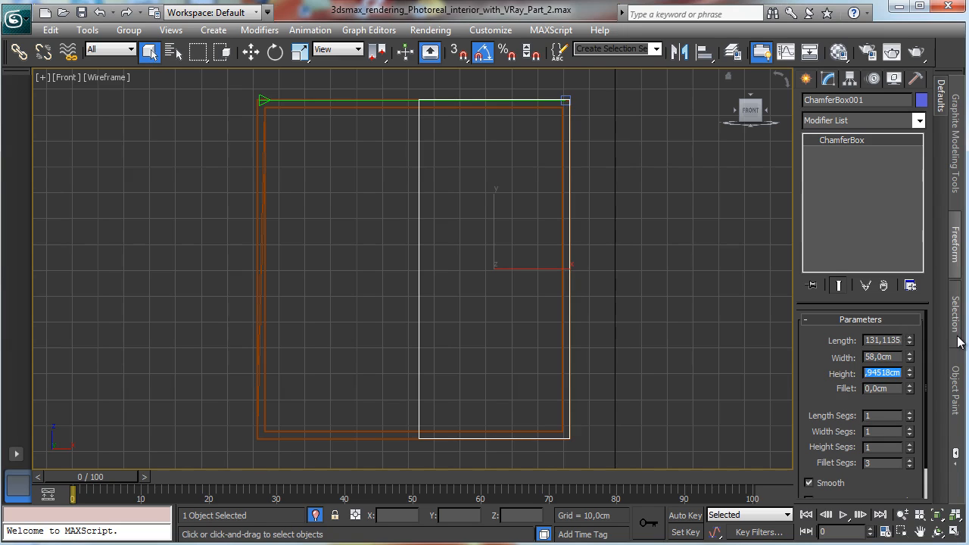
mouse_move(908, 388)
left_mouse_down()
mouse_move(903, 419)
mouse_move(911, 398)
left_mouse_up()
double_click(878, 373)
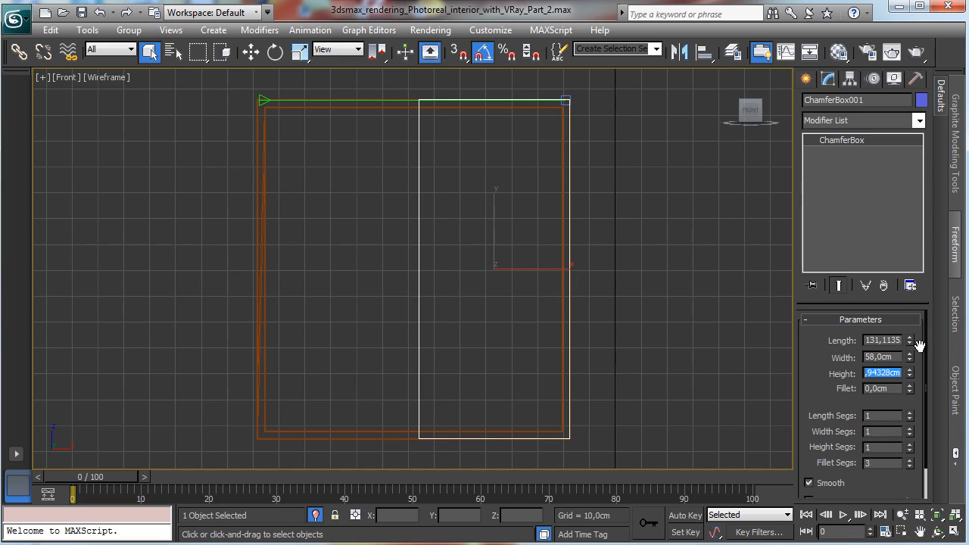
type("4,0cm")
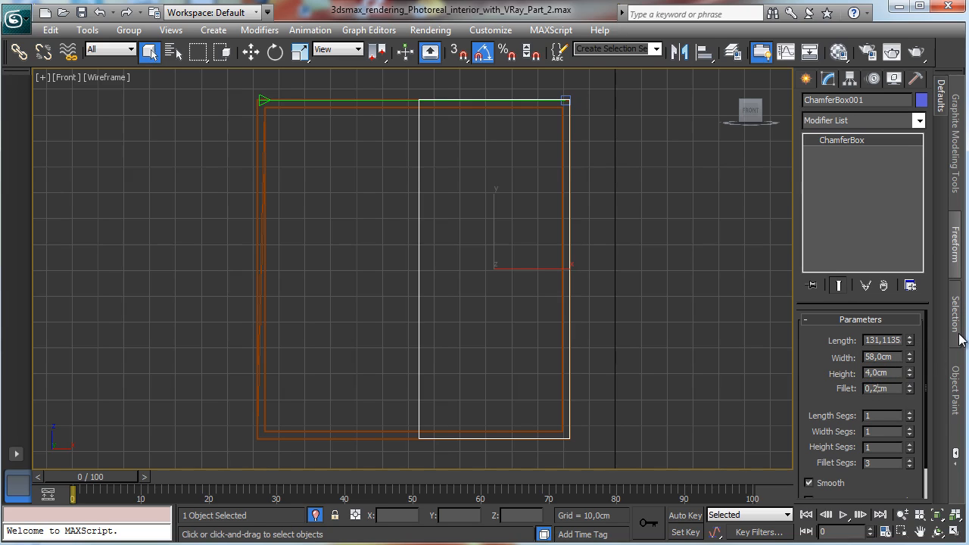
type("5")
key("Return")
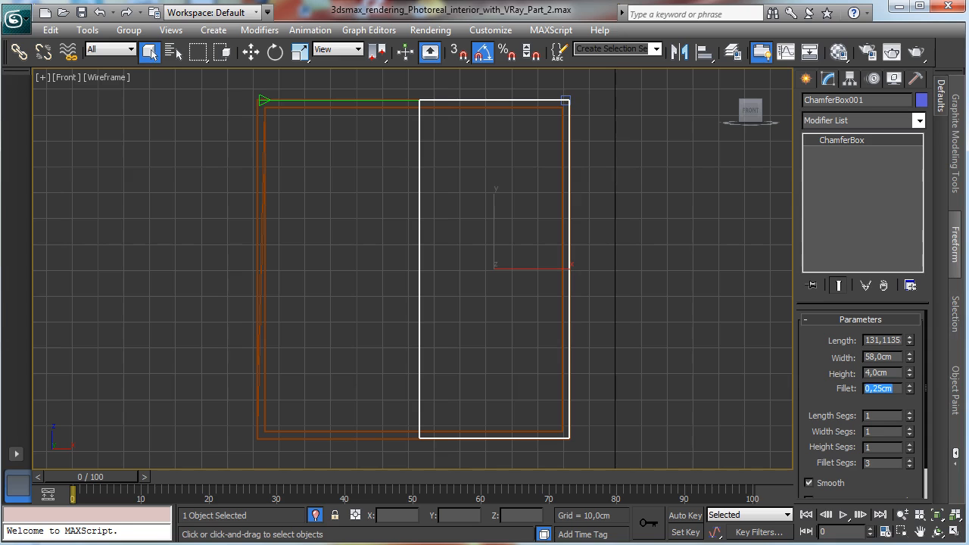
Step: Restore the four viewports and move the chamfer box into the window frame in the top view
left_click(937, 532)
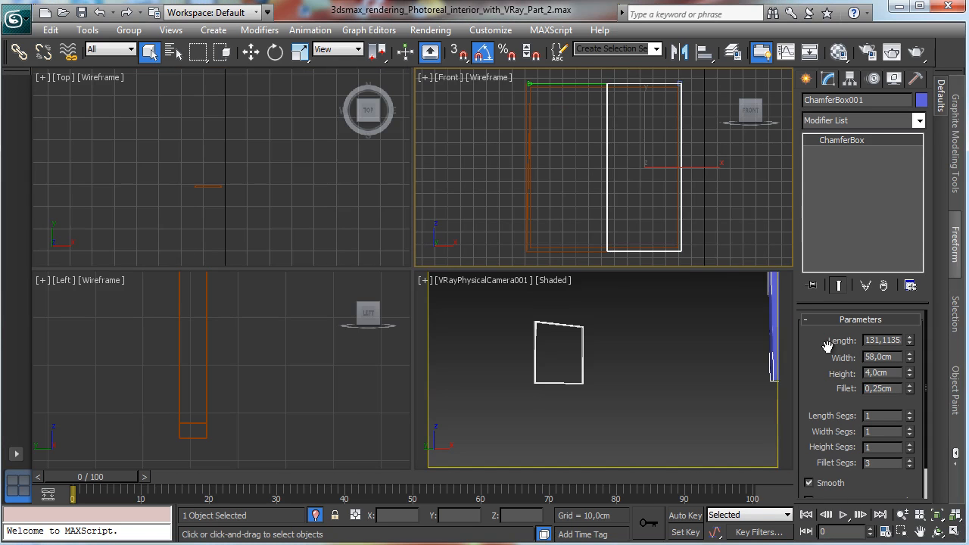
left_click(807, 80)
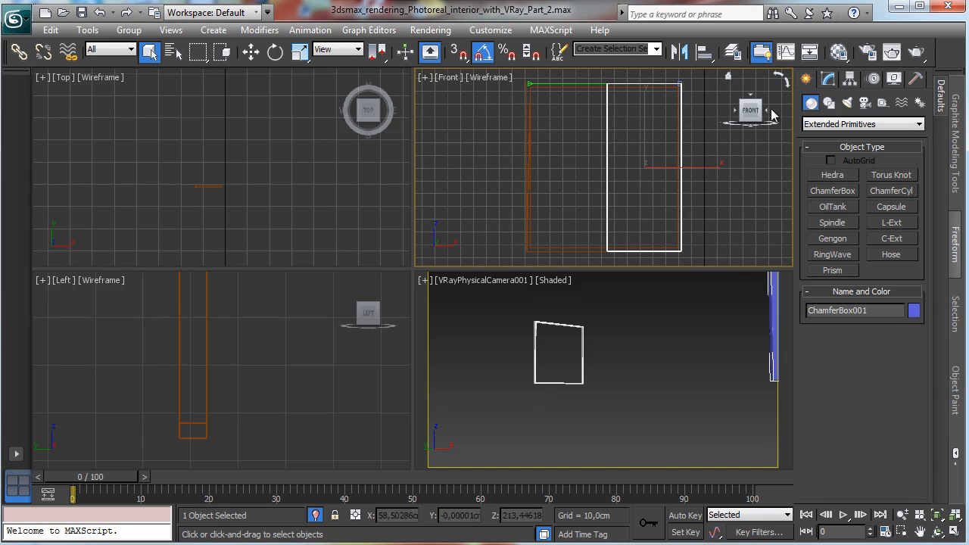
right_click(185, 167)
left_click(251, 53)
left_click_drag(215, 242, 235, 134)
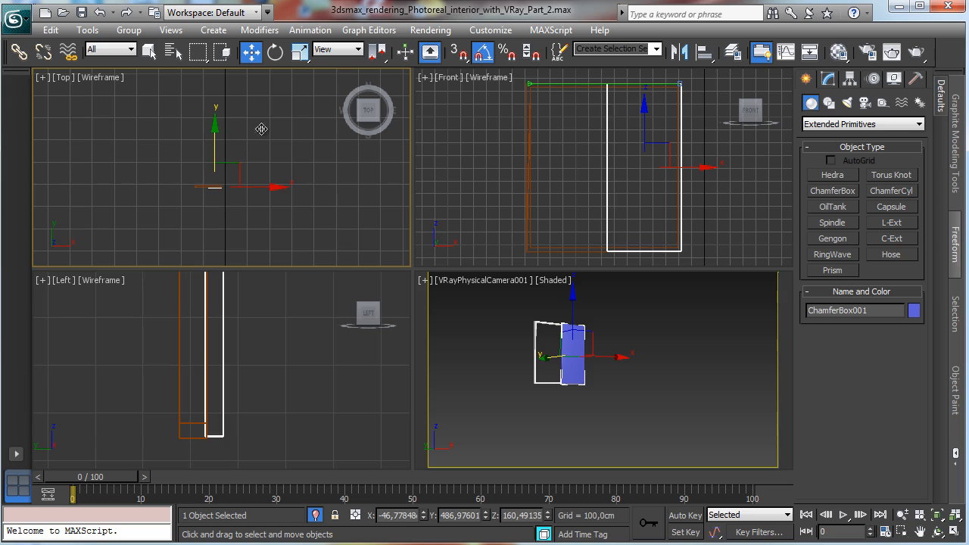
Step: Create a second chamfer box about 85 by 51 cm in the upper right of the window in the front view
right_click(290, 374)
right_click(526, 379)
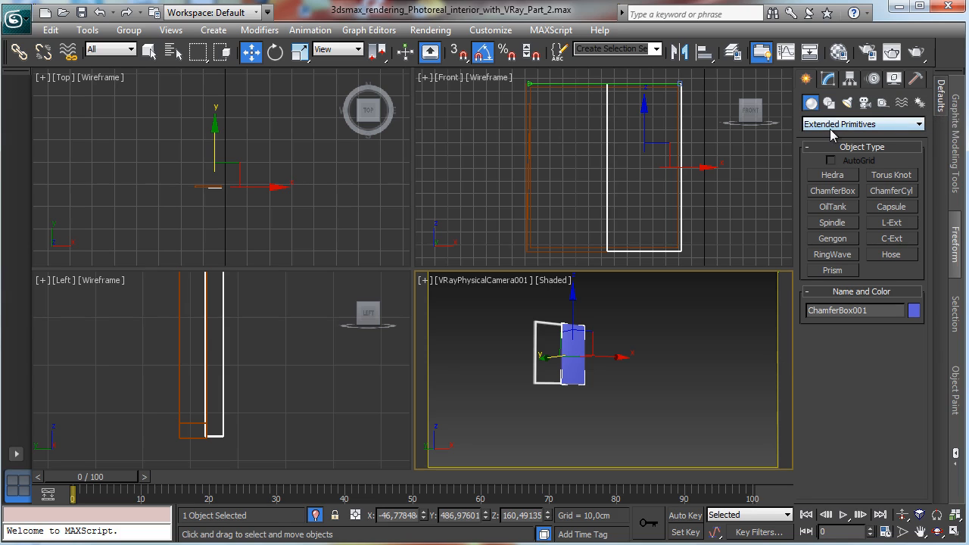
left_click(832, 191)
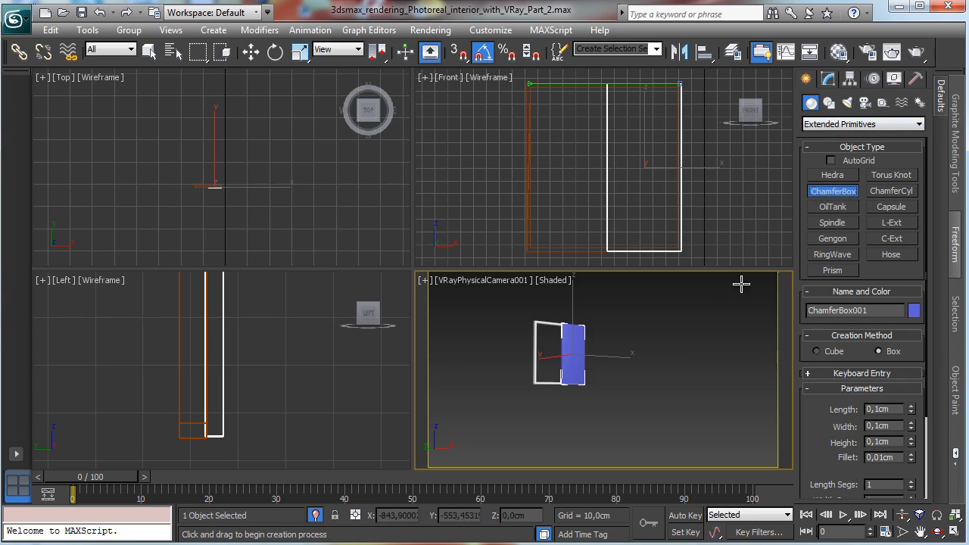
left_click_drag(609, 88, 676, 196)
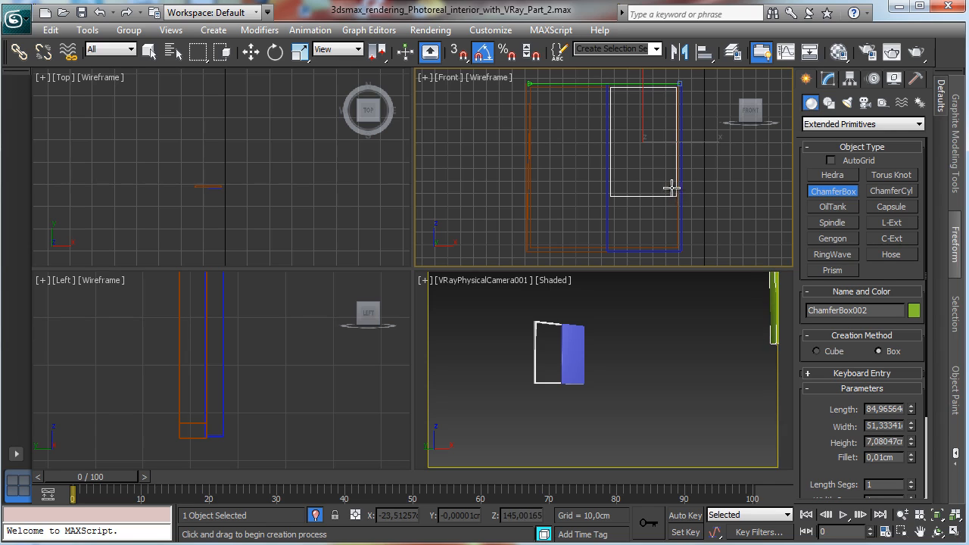
left_click(694, 229)
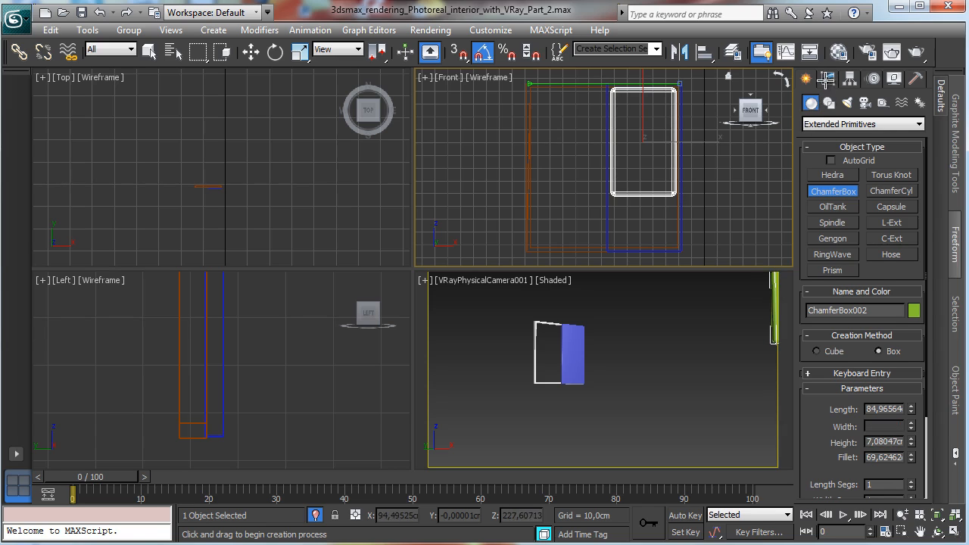
Step: Set the second chamfer box's fillet to 0.25 cm
left_click(827, 79)
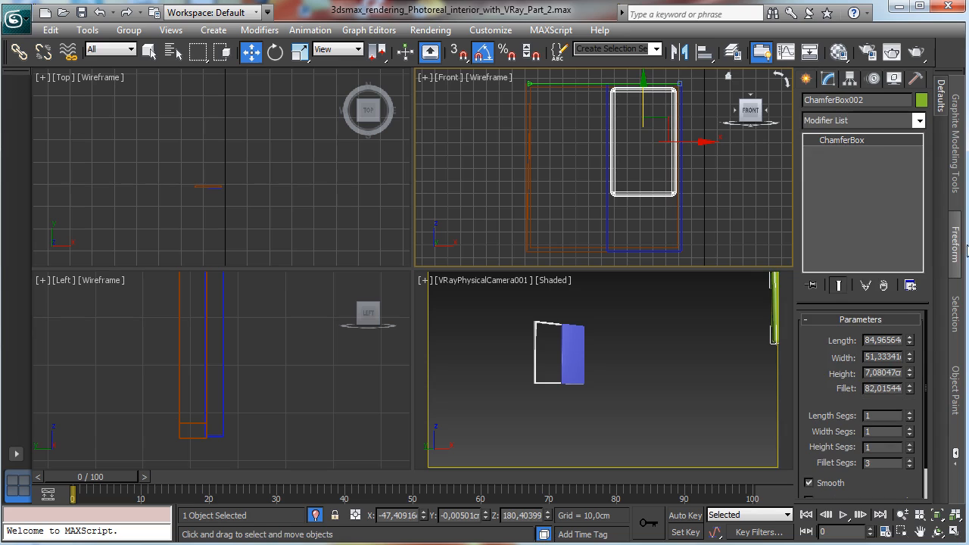
double_click(892, 391)
type("0,25")
key("Return")
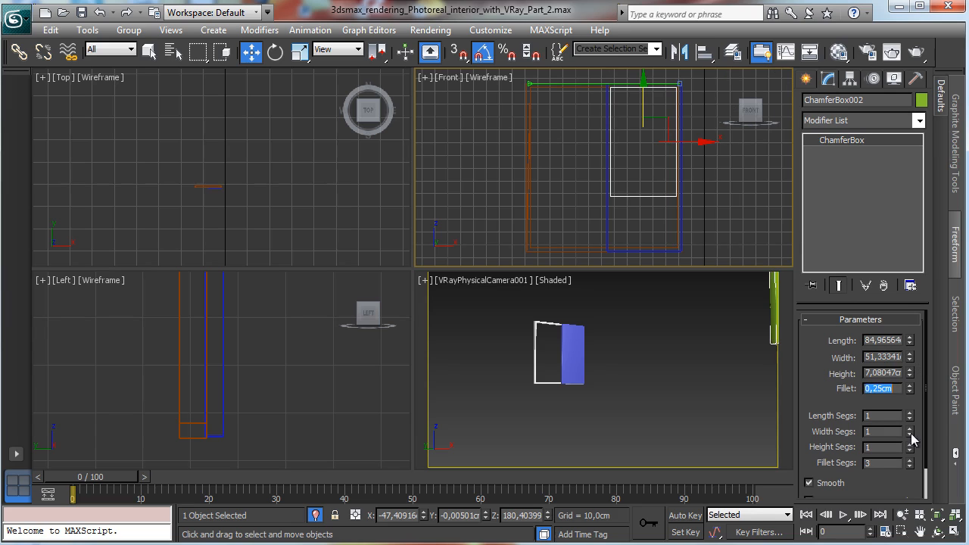
Step: Set the second chamfer box's width to 45 cm and length to 70 cm in the maximized front view
left_click(955, 515)
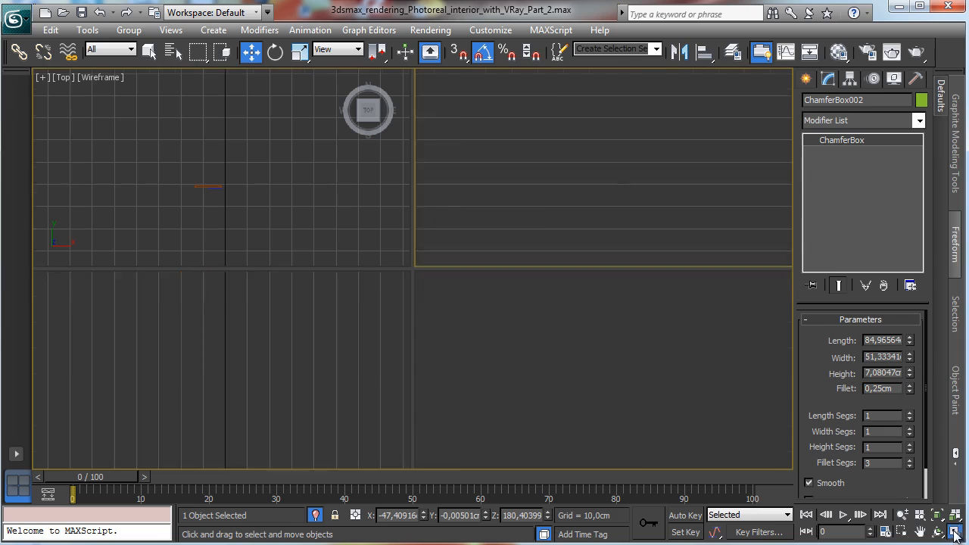
left_click(901, 532)
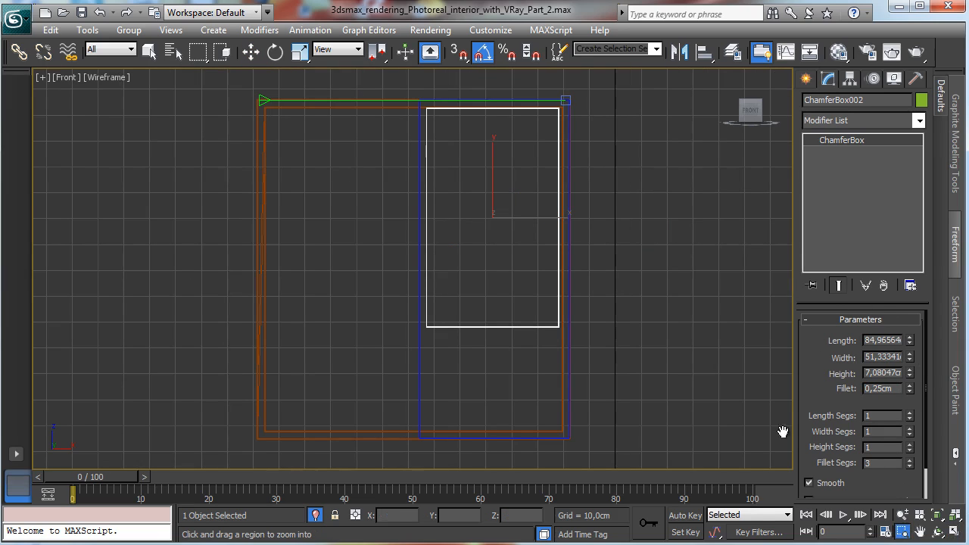
left_click_drag(410, 96, 575, 346)
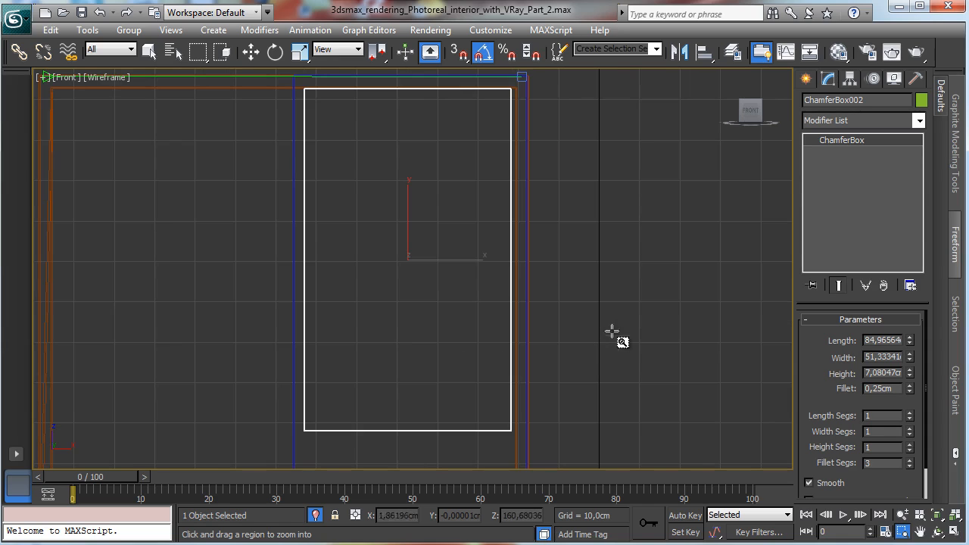
left_click(250, 50)
left_click_drag(444, 260, 445, 262)
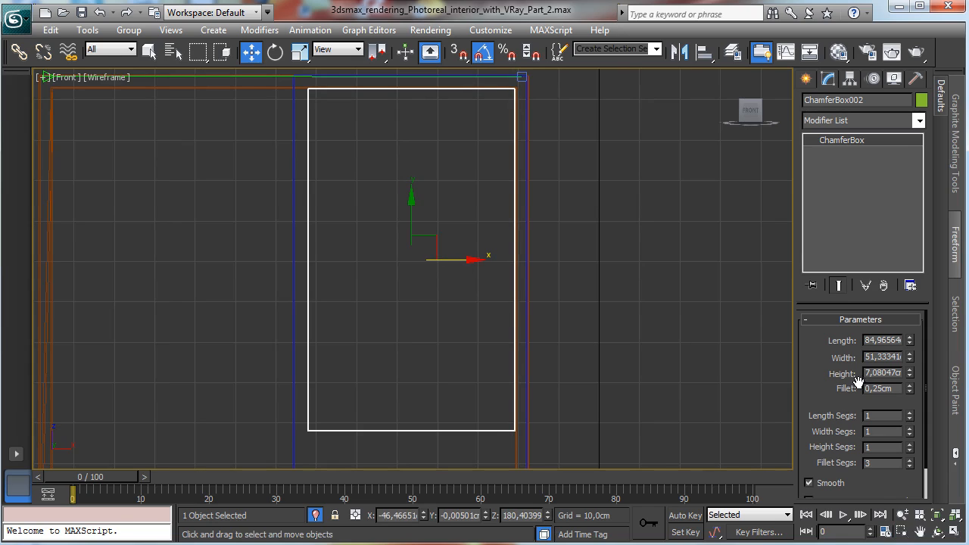
left_click(920, 532)
left_click_drag(536, 337, 539, 141)
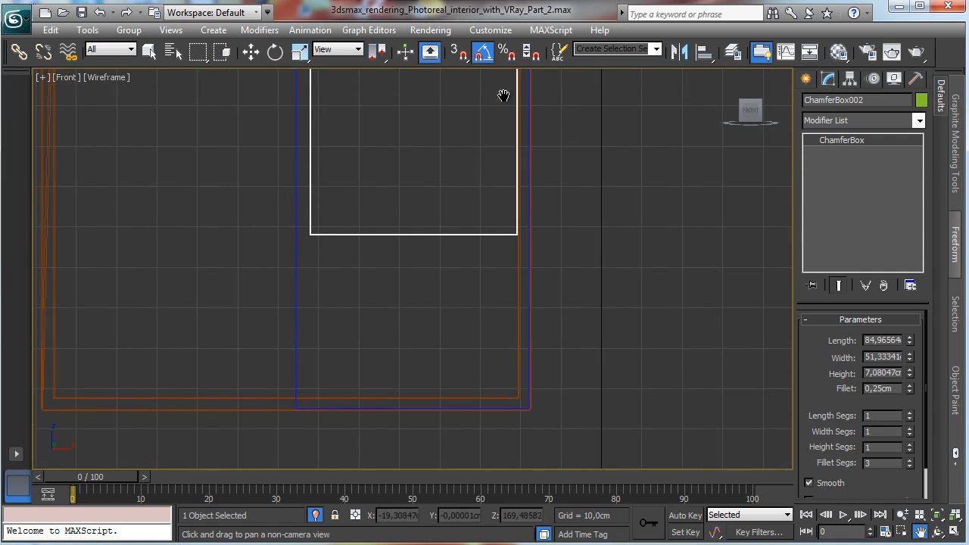
left_click(251, 50)
left_click(902, 514)
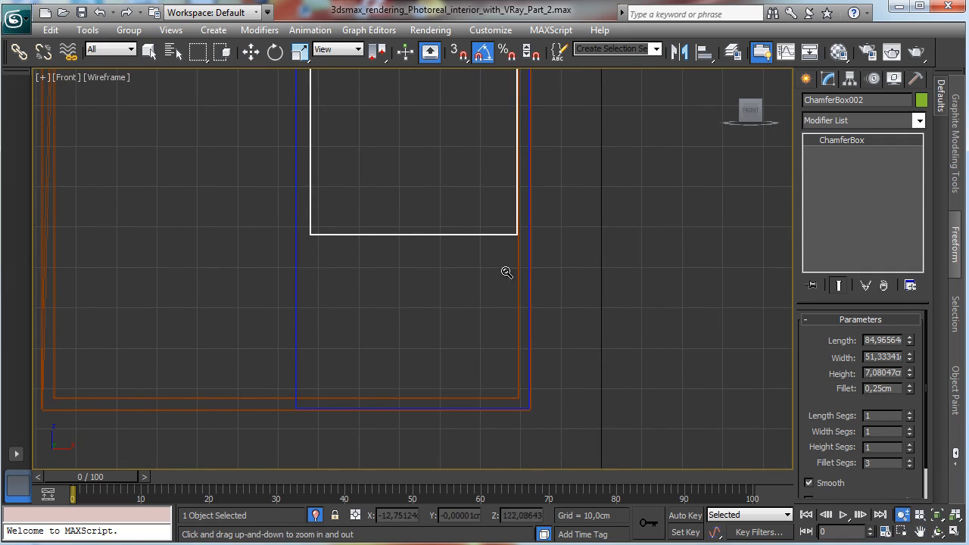
left_click_drag(504, 272, 480, 331)
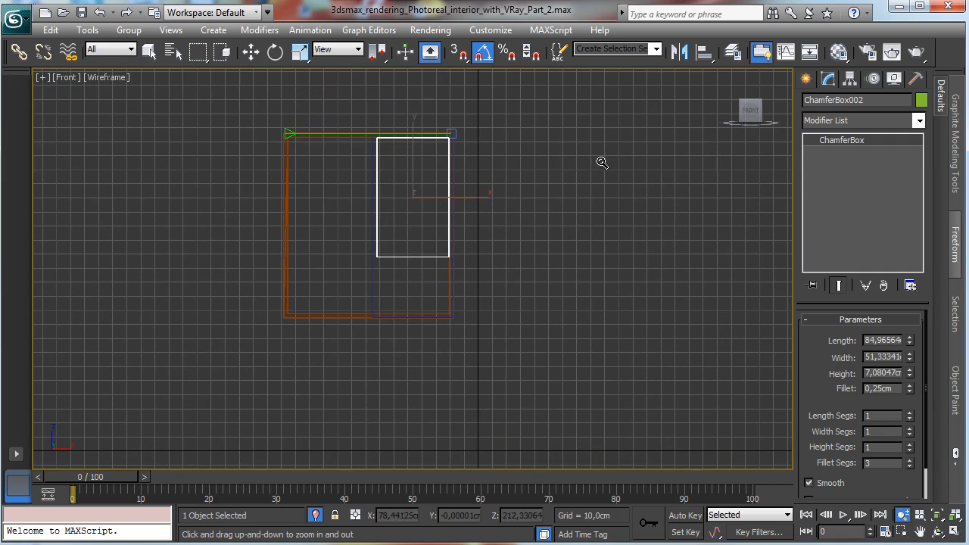
double_click(880, 357)
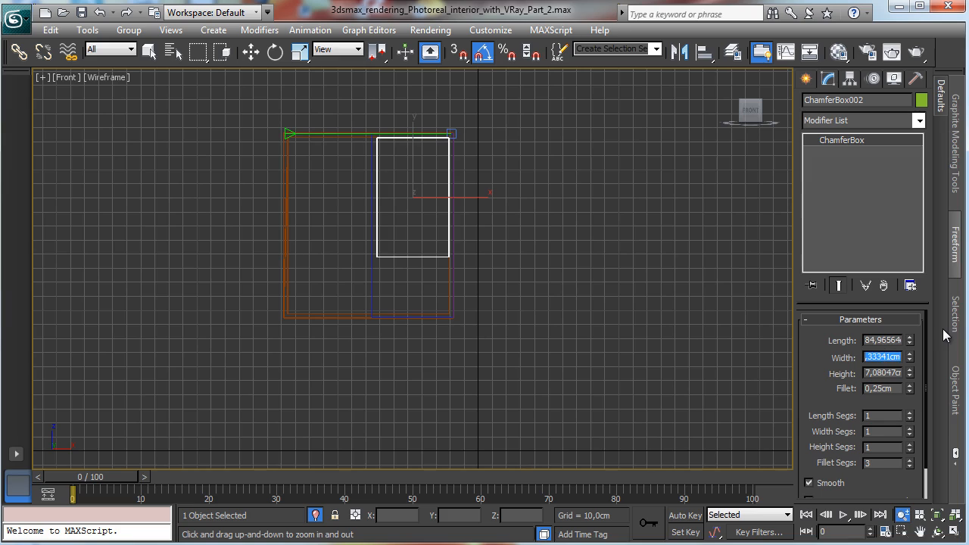
type("45")
key("Return")
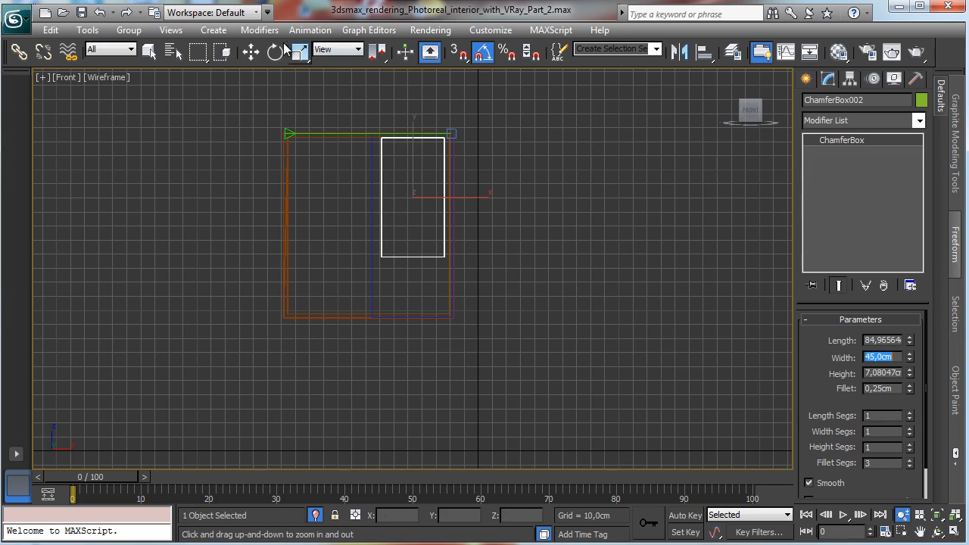
double_click(882, 340)
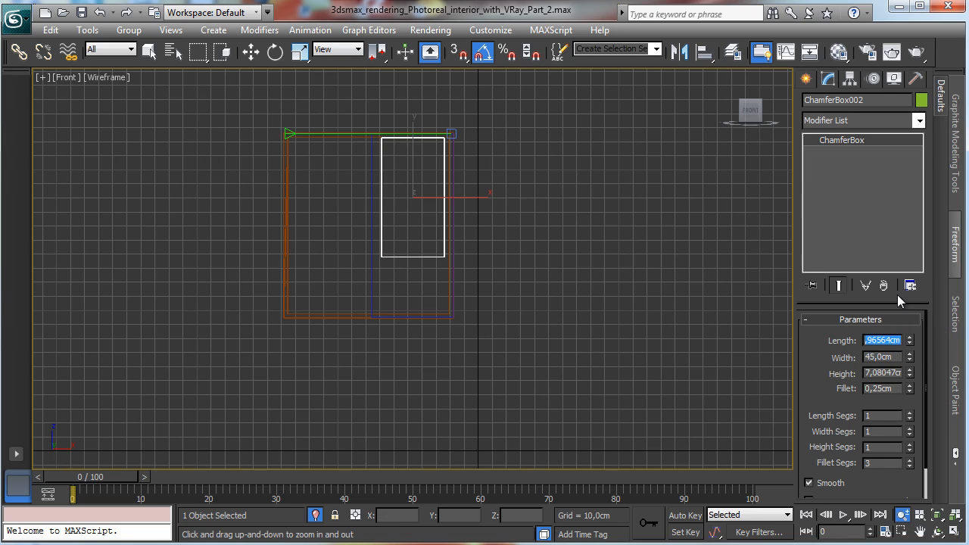
type("70")
key("Return")
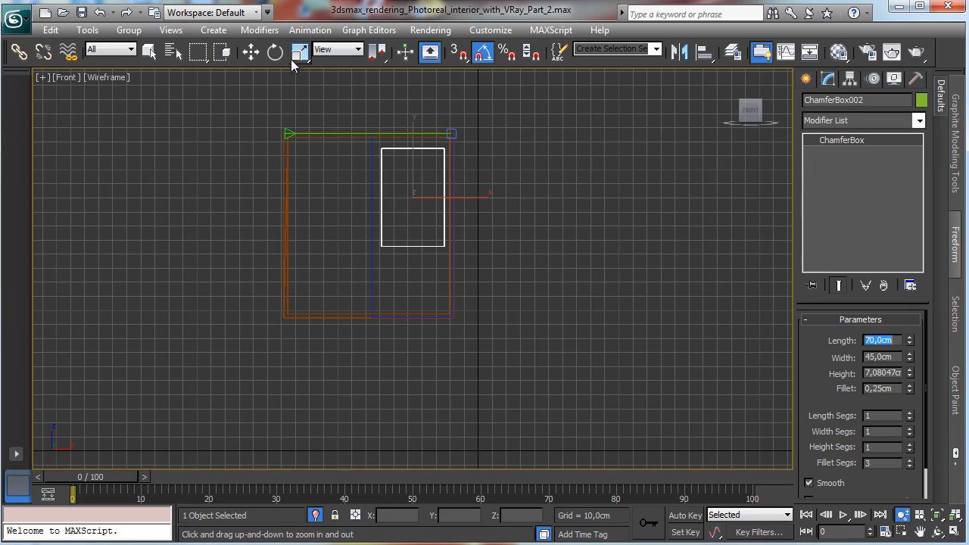
Step: Clone the chamfer box downward as a copy and set the copy's length to 35 cm
left_click(250, 51)
mouse_move(413, 165)
left_mouse_down()
mouse_move(413, 155)
mouse_move(386, 236)
left_mouse_up()
left_click(415, 237)
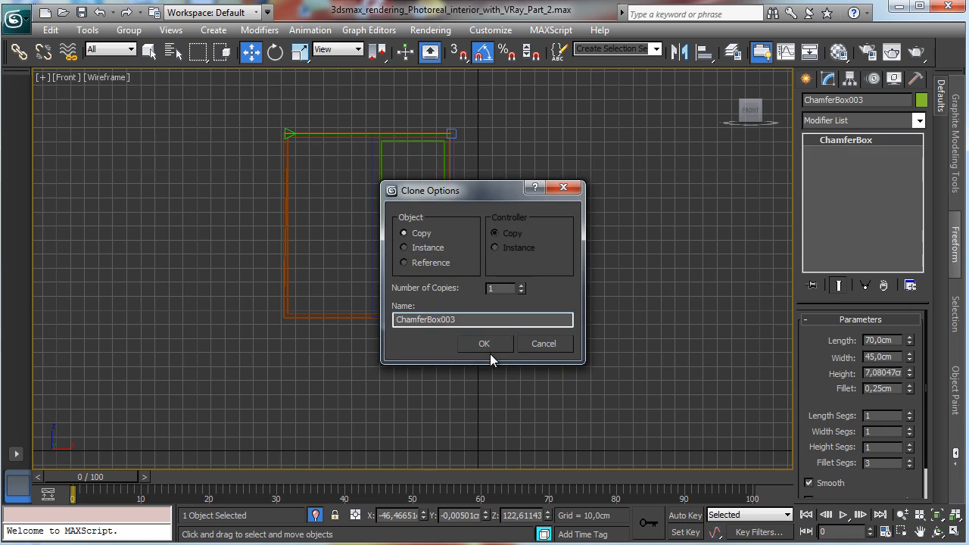
left_click(484, 343)
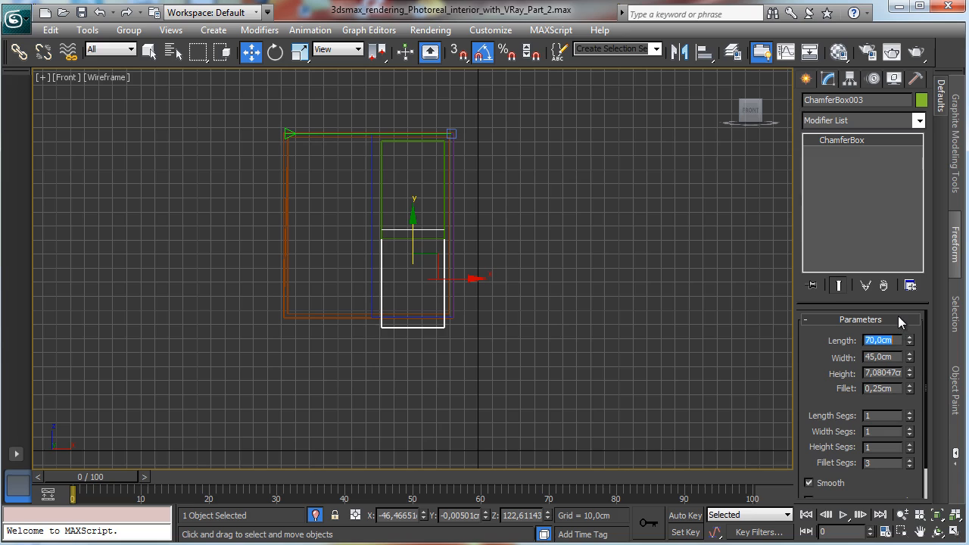
type("35")
key("Return")
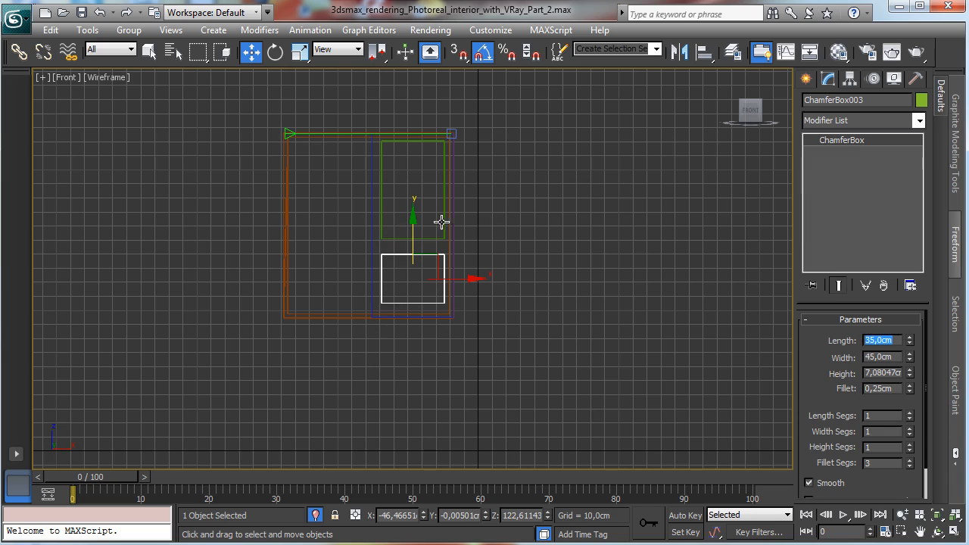
Step: Select both small chamfer boxes and move them into the window frame in the top view
left_click_drag(416, 231, 415, 233)
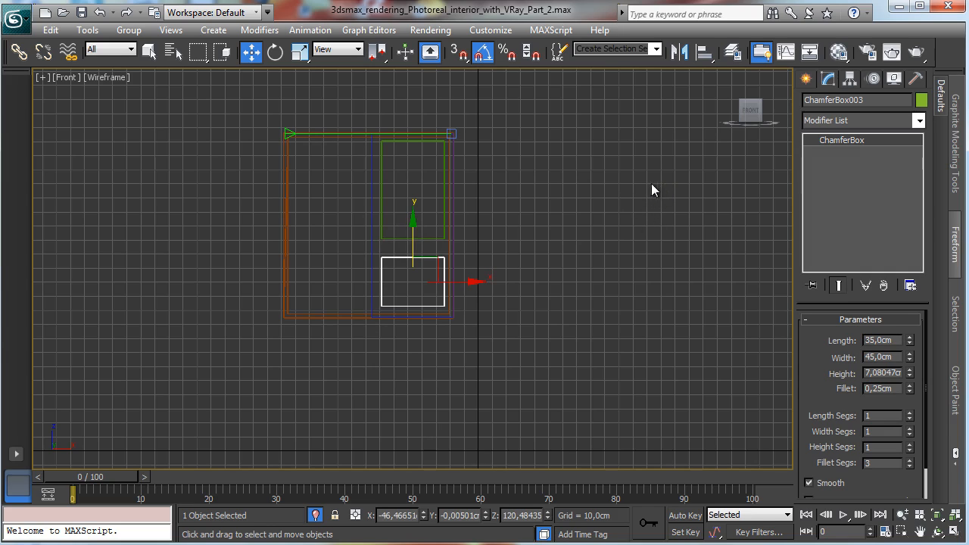
left_click(391, 238, "ctrl")
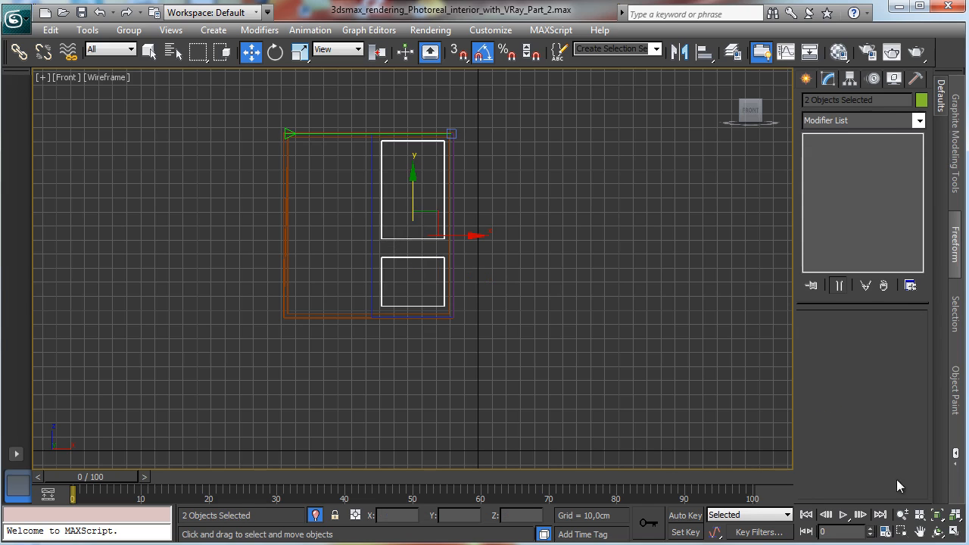
left_click(954, 532)
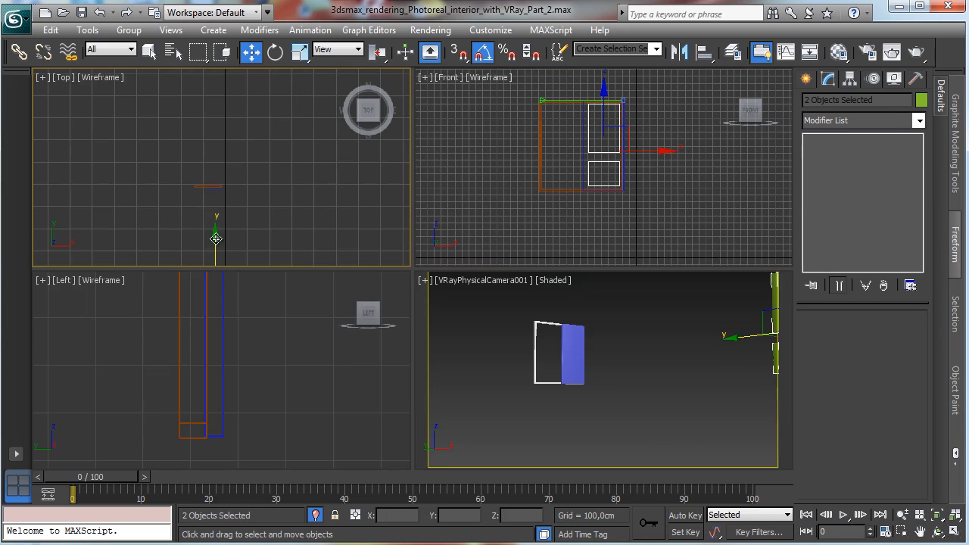
left_click_drag(216, 239, 216, 184)
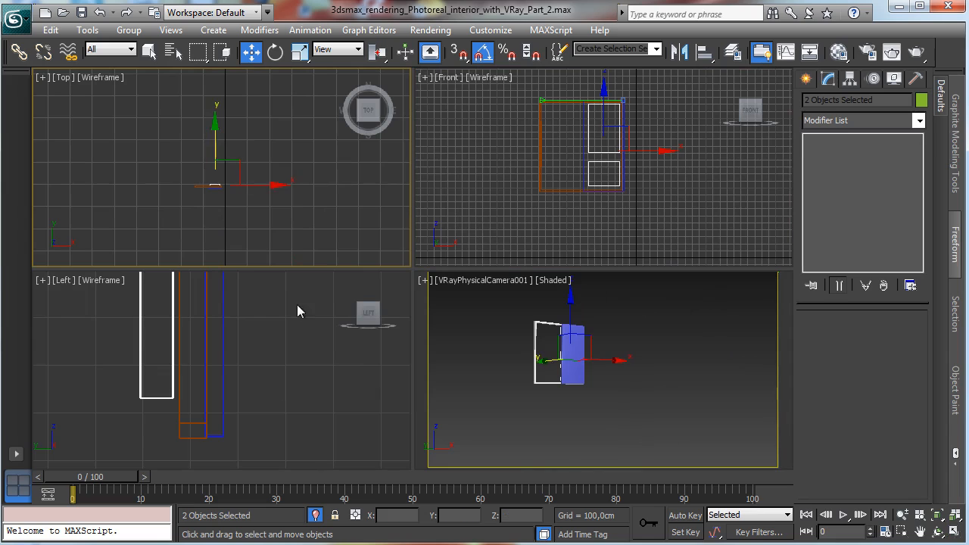
Step: Nudge both small boxes with Move Transform Type-In offsets to align them inside the frame in the left view
right_click(296, 304)
right_click(226, 147)
left_click_drag(216, 142, 218, 144)
right_click(251, 366)
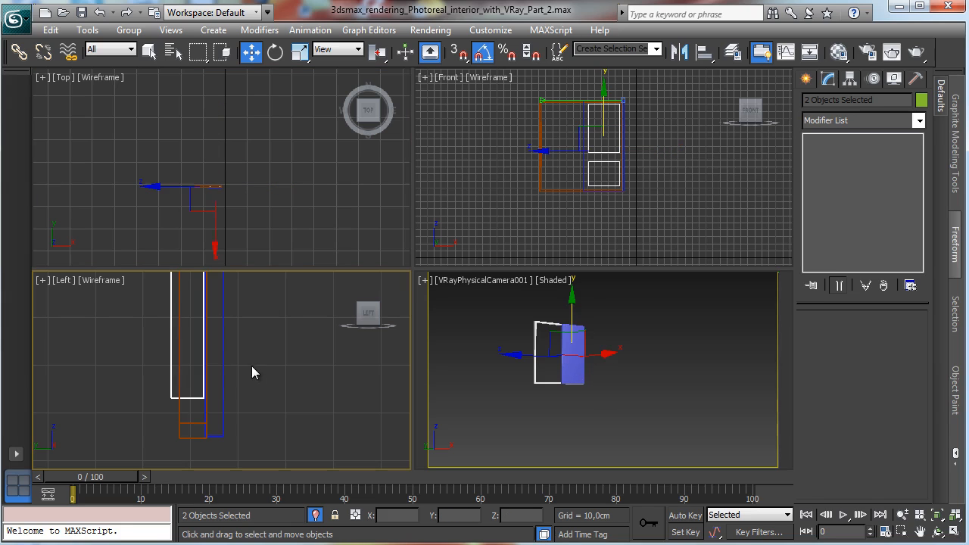
right_click(252, 51)
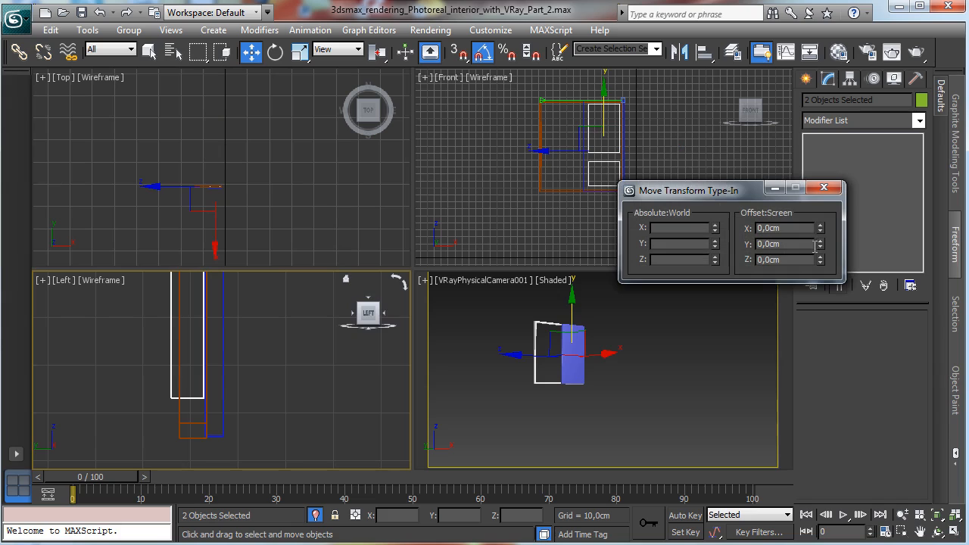
left_click_drag(820, 244, 819, 261)
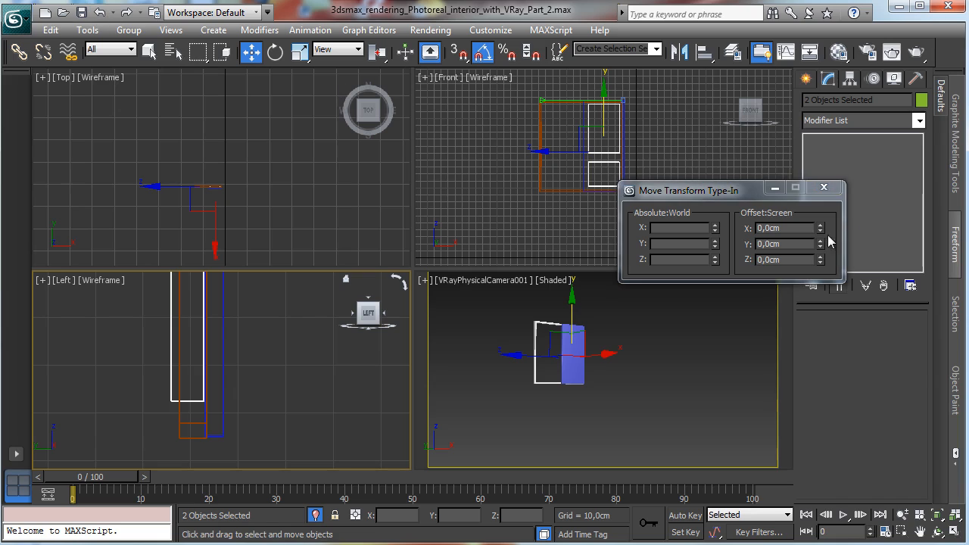
mouse_move(820, 228)
left_mouse_down()
mouse_move(825, 204)
mouse_move(819, 220)
left_mouse_up()
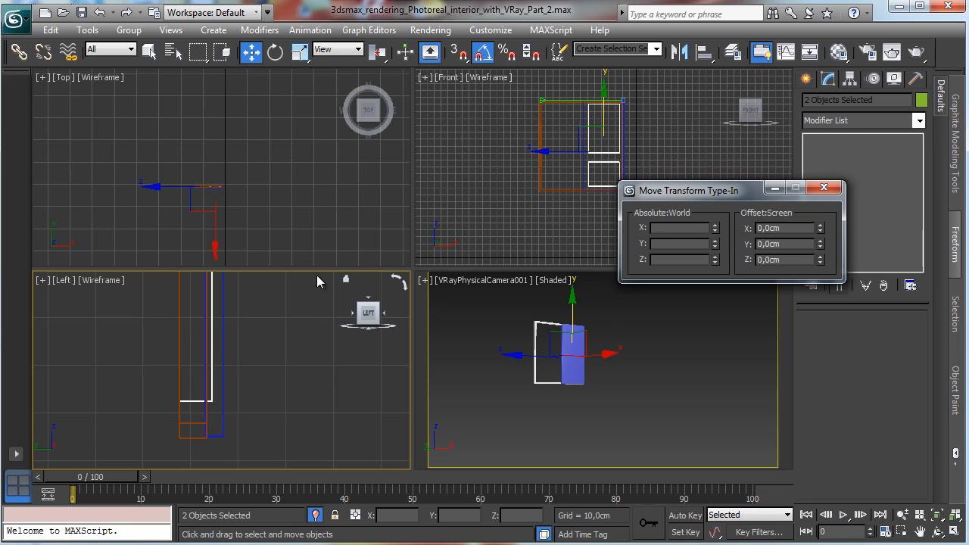
Step: Subtract both small chamfer boxes from the large sash chamfer box using a ProBoolean subtraction
left_click(224, 351)
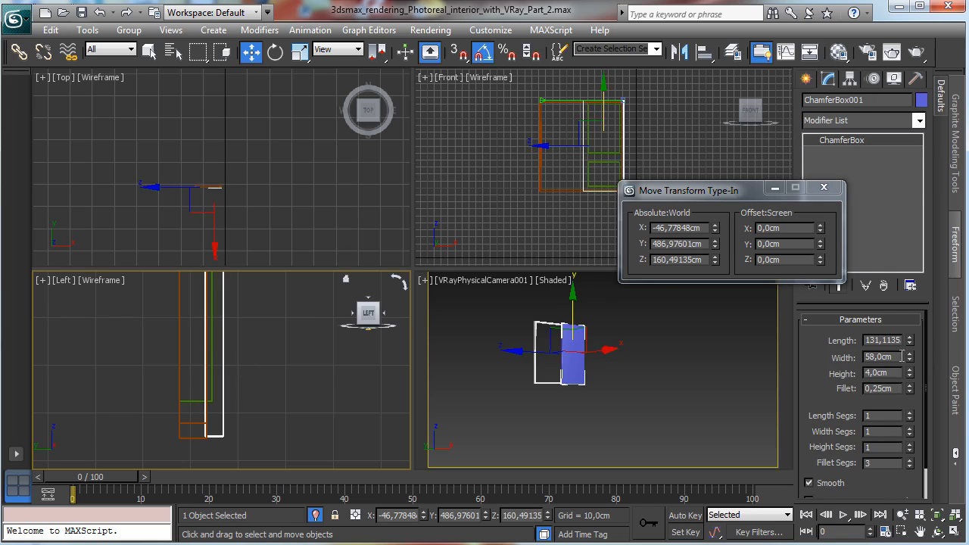
left_click(805, 79)
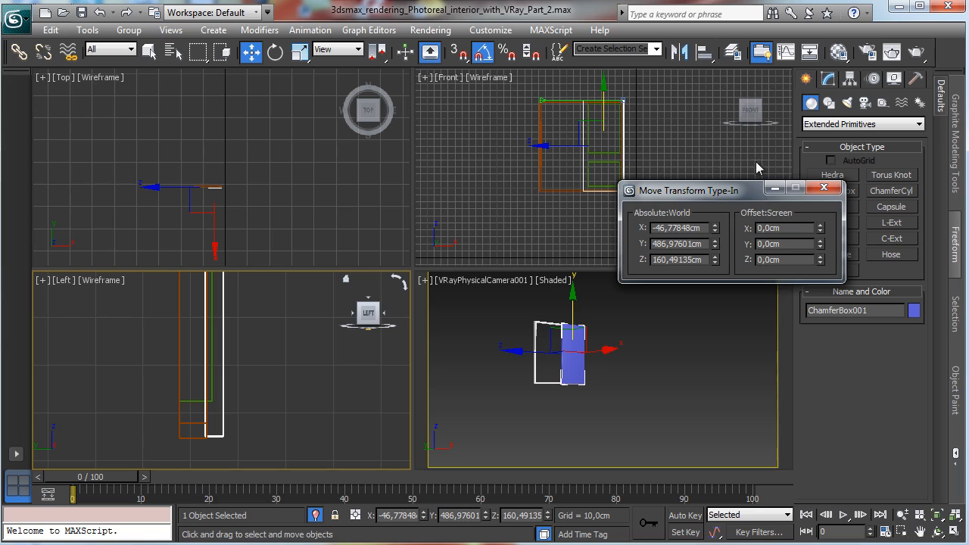
left_click(774, 187)
left_click(863, 124)
left_click(832, 153)
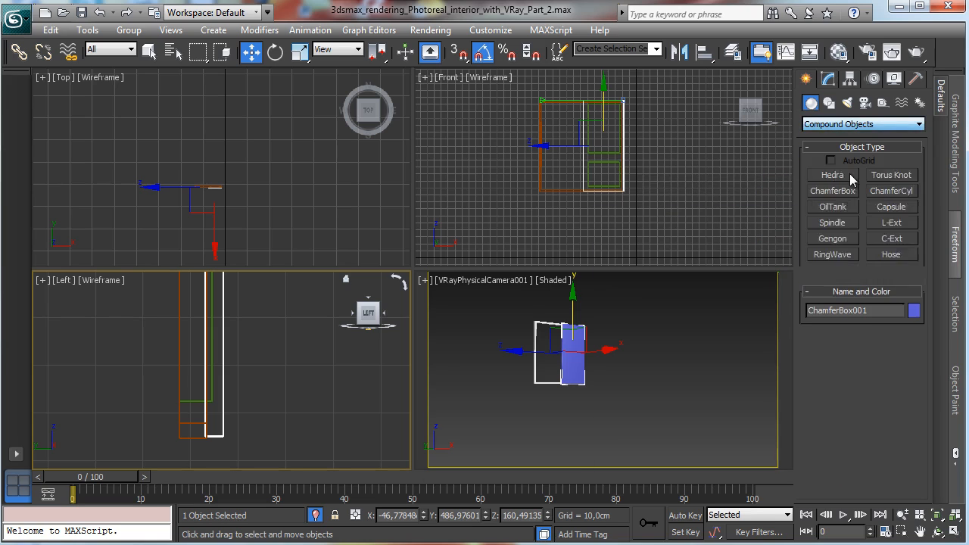
left_click(847, 224)
left_click(836, 254)
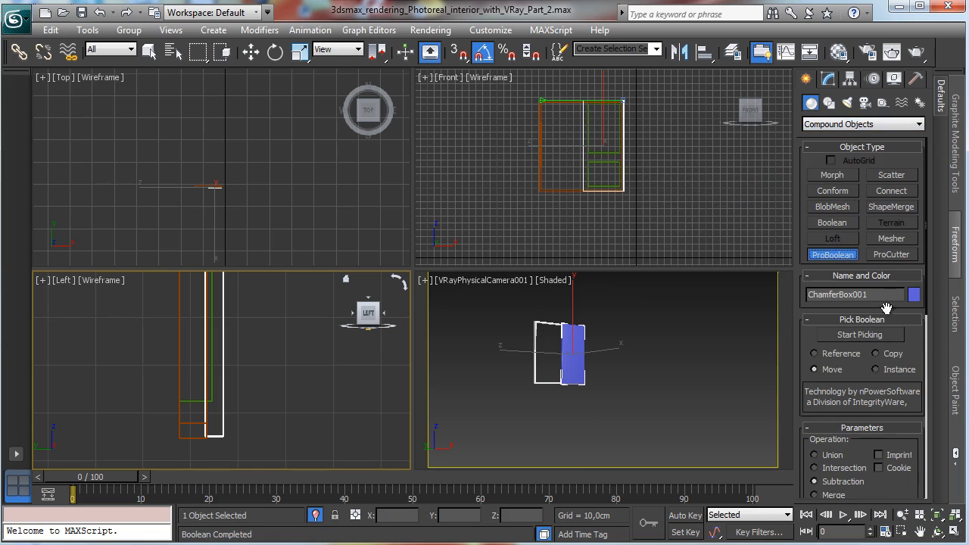
left_click(213, 346)
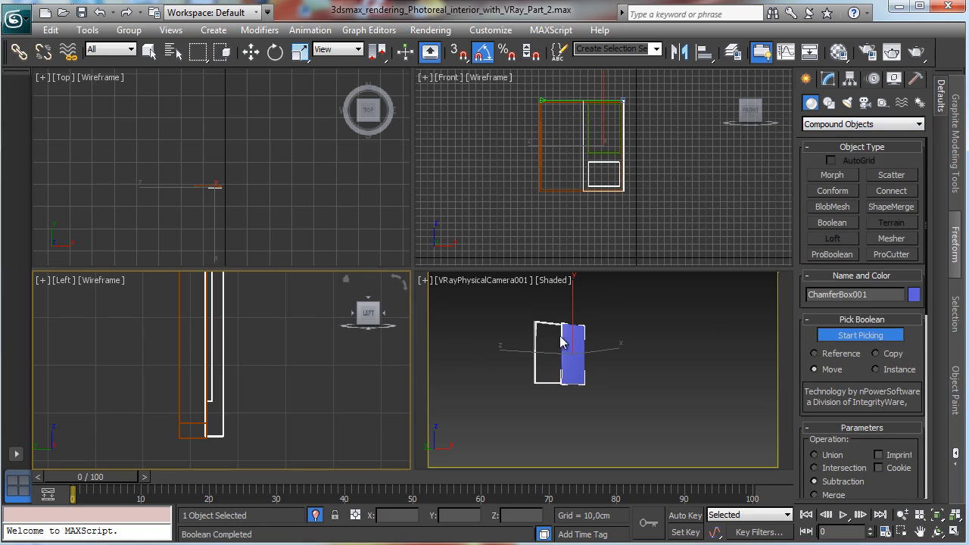
left_click(601, 152)
left_click(863, 335)
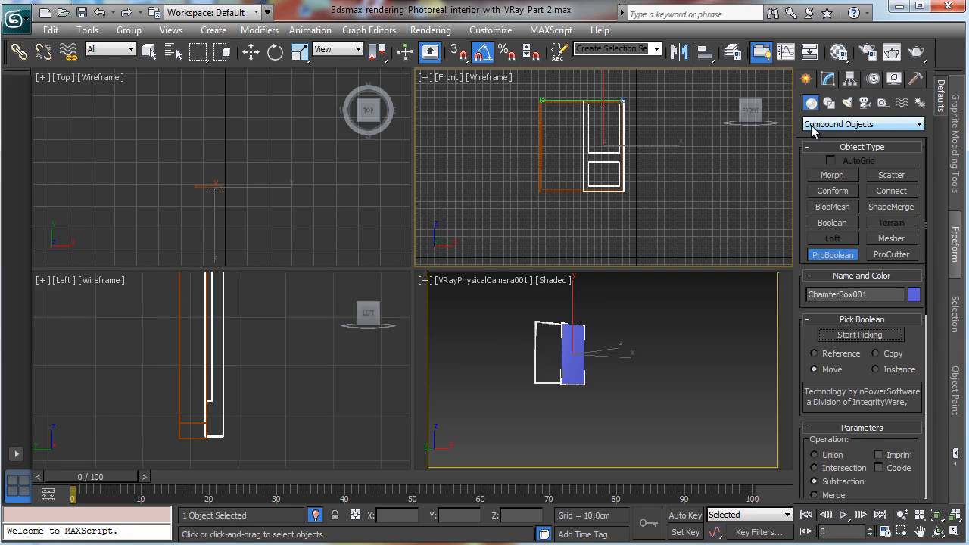
key("w")
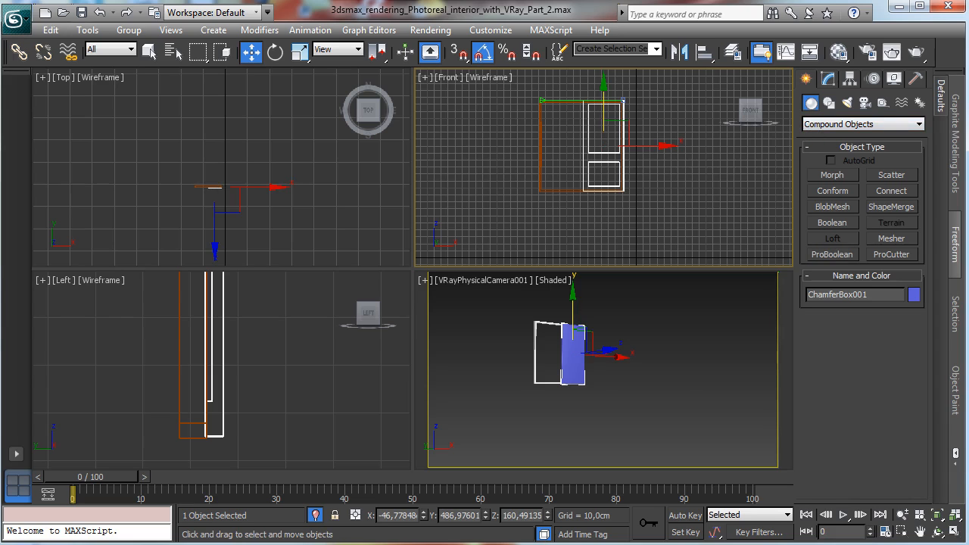
left_click(955, 531)
left_click(901, 531)
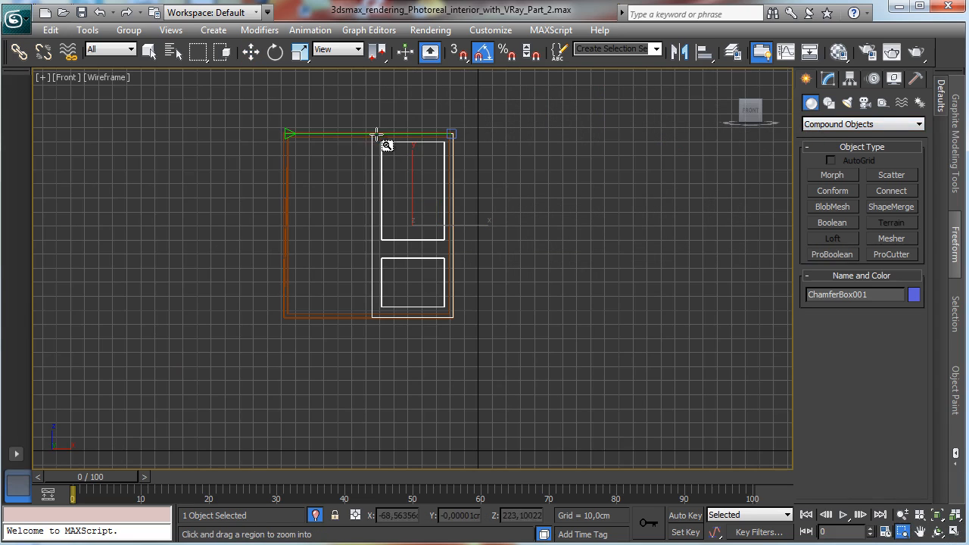
left_click_drag(356, 114, 486, 346)
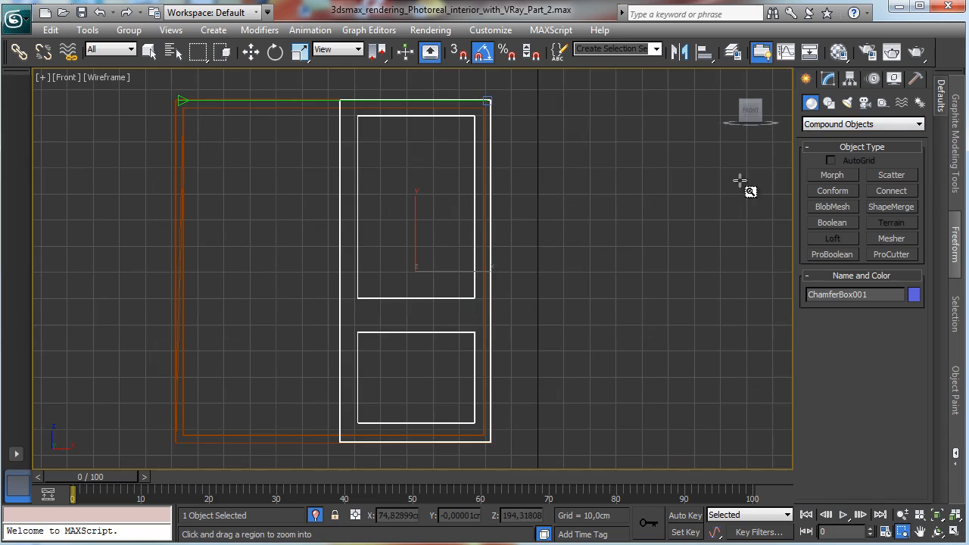
left_click(828, 102)
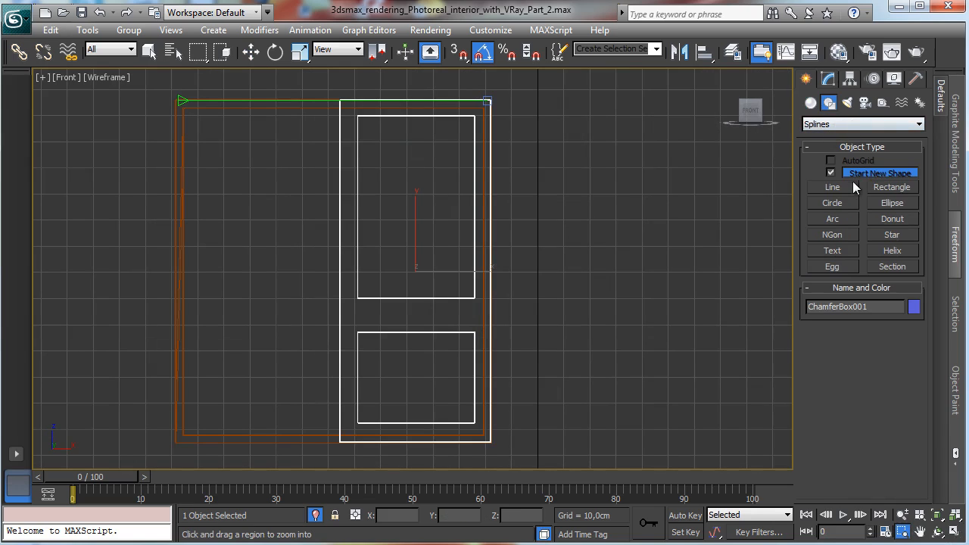
left_click(870, 188)
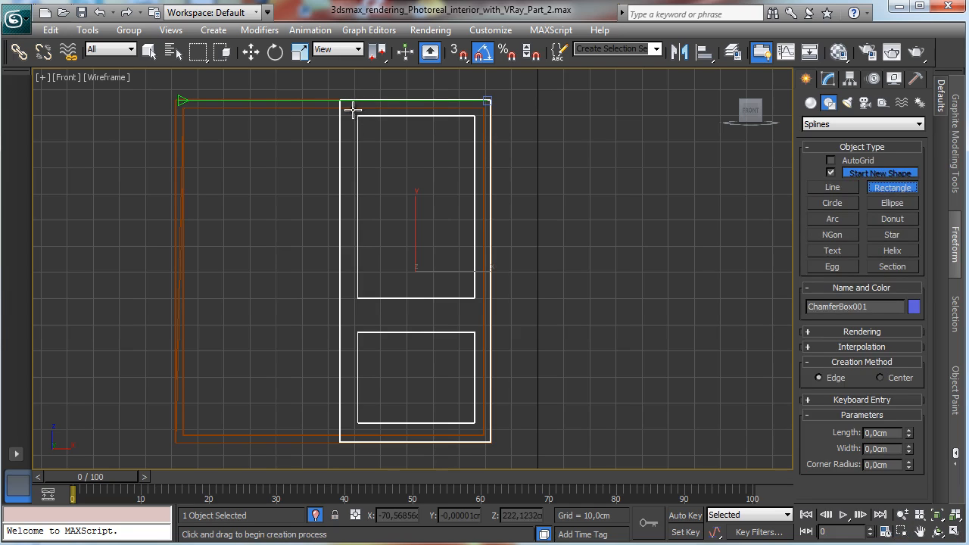
left_click_drag(354, 110, 444, 295)
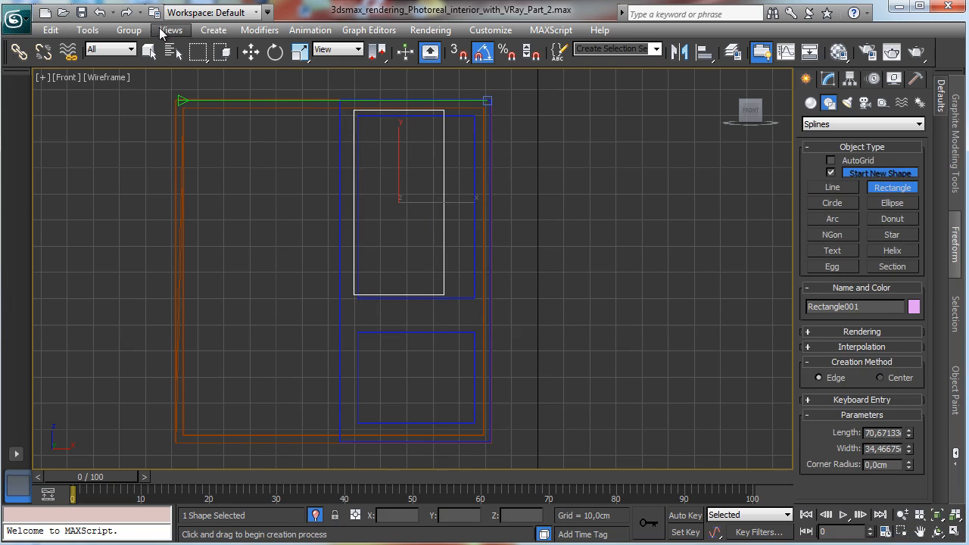
left_click(149, 51)
left_click(695, 137)
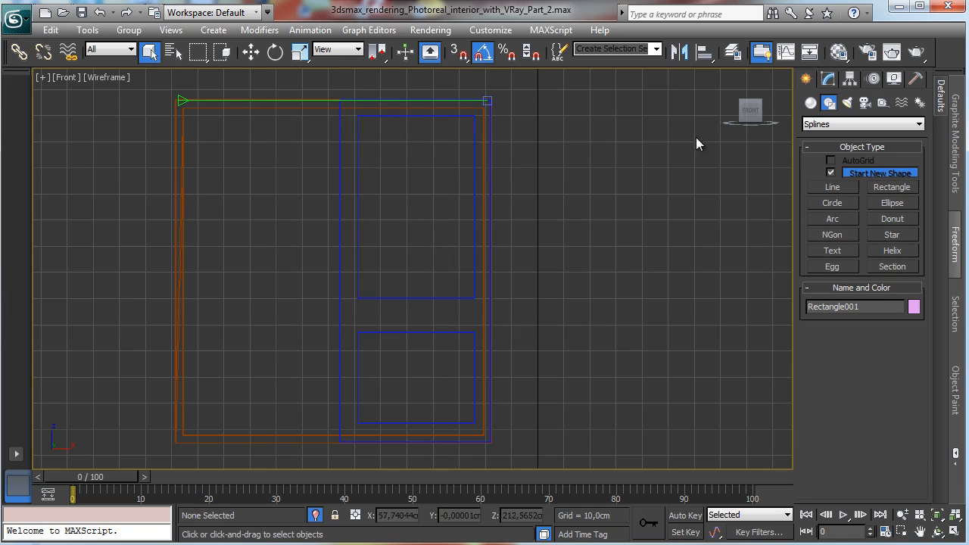
Step: Draw a rectangle about 76 × 51 cm around the upper sash opening in the front view
left_click(892, 187)
left_click_drag(348, 109, 483, 308)
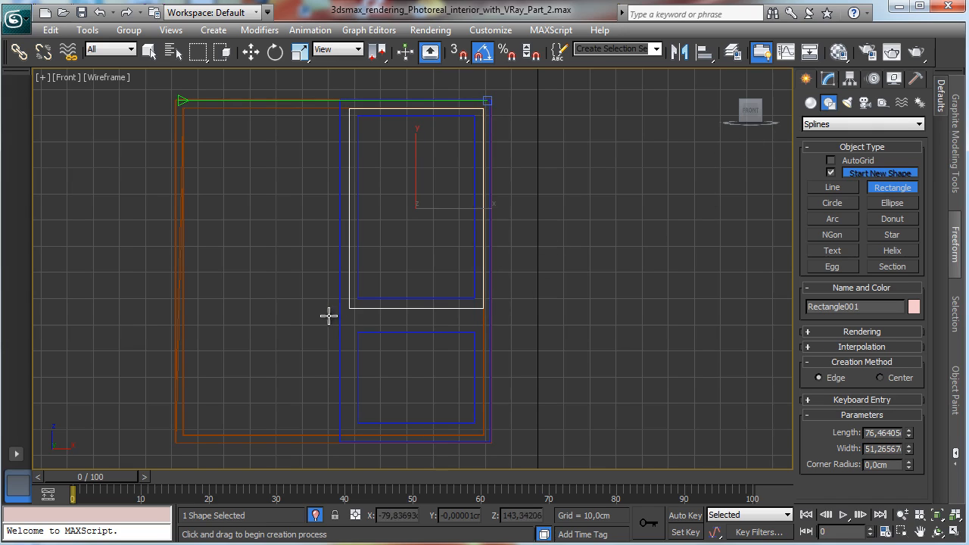
Step: Clone the rectangle downward as a copy over the lower sash opening
key("w")
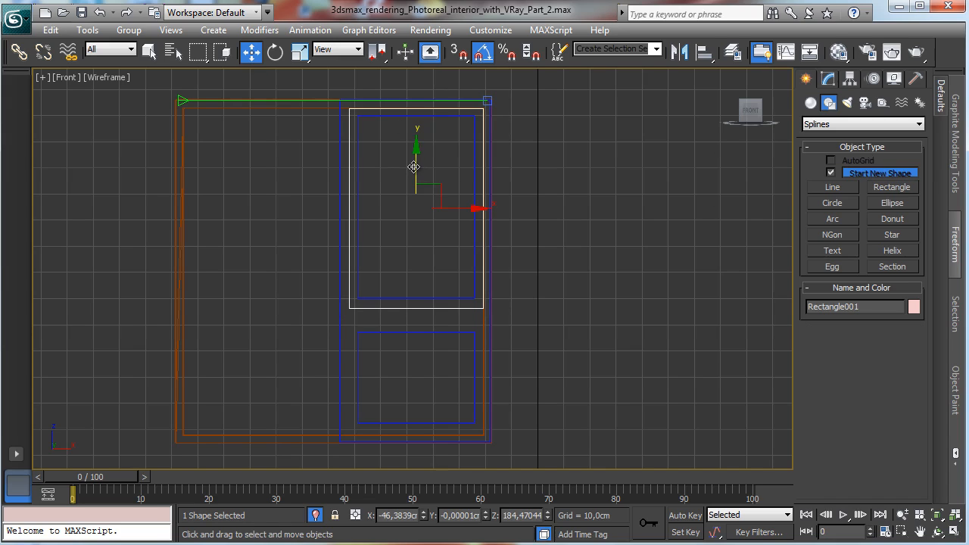
left_click_drag(414, 167, 377, 337, "shift")
left_click(488, 342)
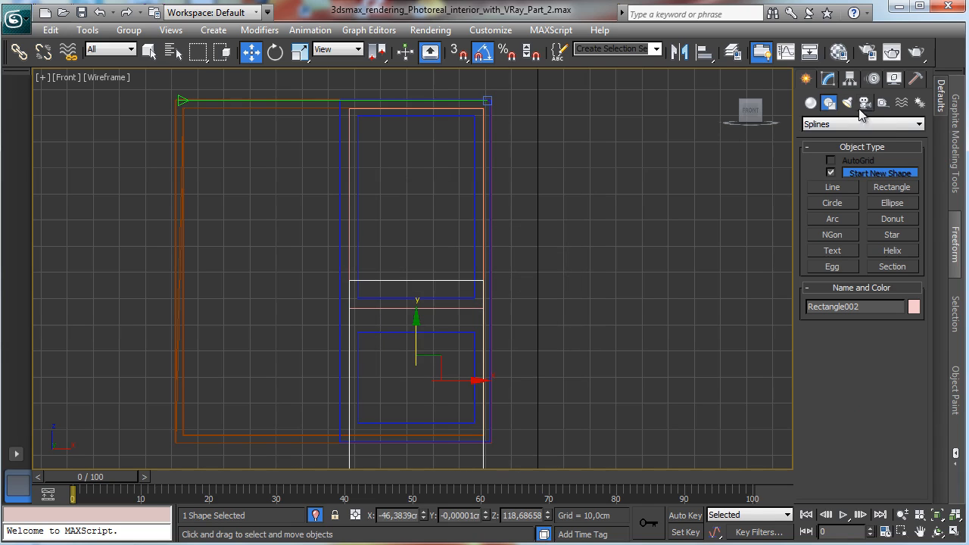
Step: Set the copied rectangle's length to about 40.5 cm and align both rectangles around the sash openings
left_click(828, 79)
left_click_drag(907, 368, 907, 397)
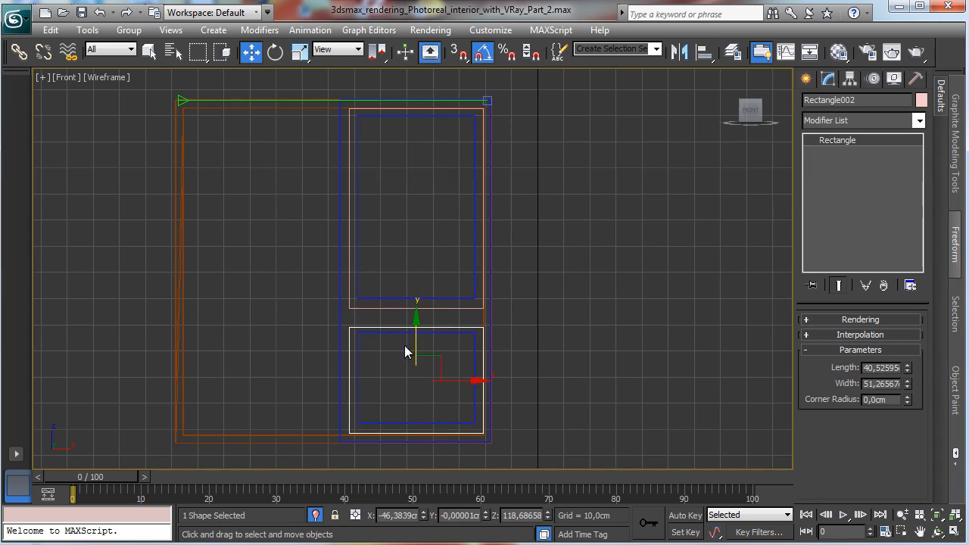
left_click_drag(417, 340, 417, 338)
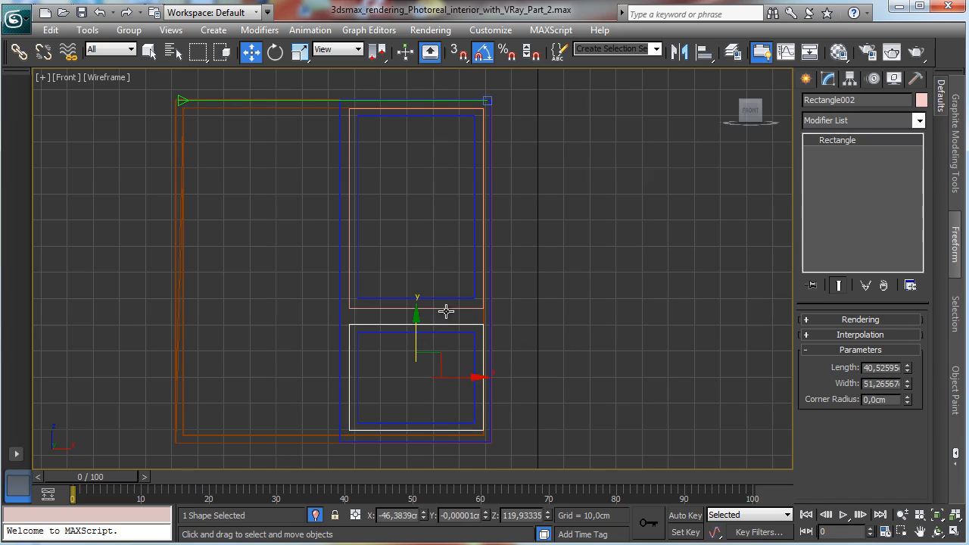
left_click(450, 308, "ctrl")
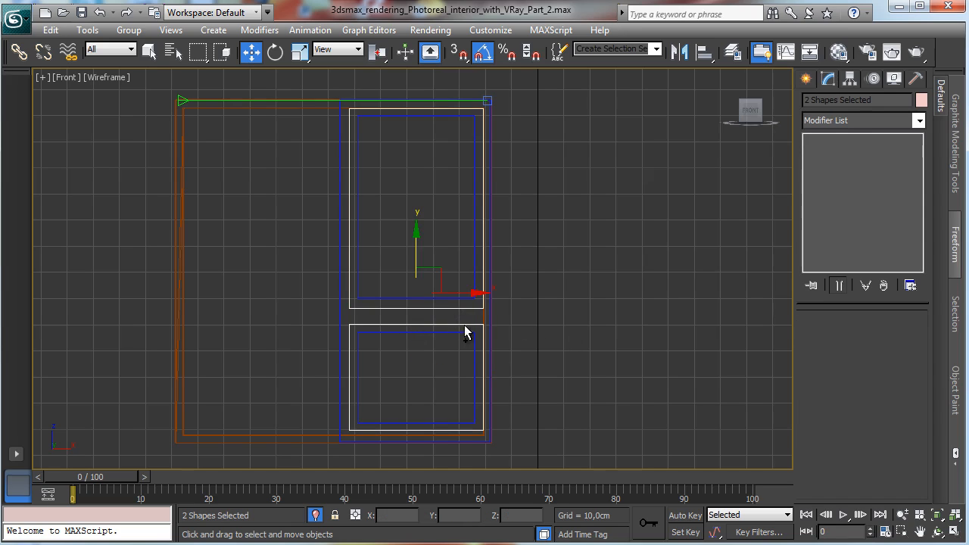
left_click_drag(464, 291, 463, 291)
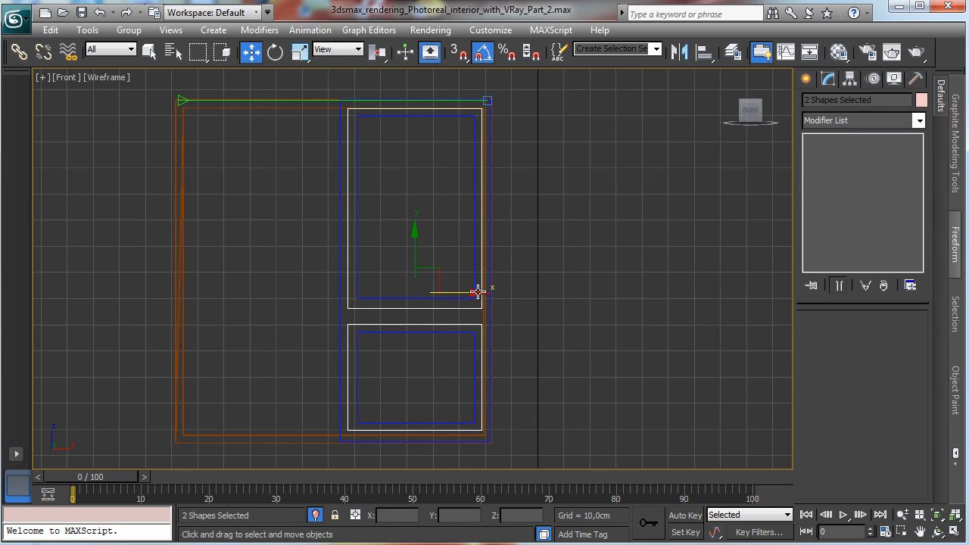
Step: Draw a small rectangle profile about 2 × 5 cm beside the sash and set its corner radius to 2 cm
left_click(805, 78)
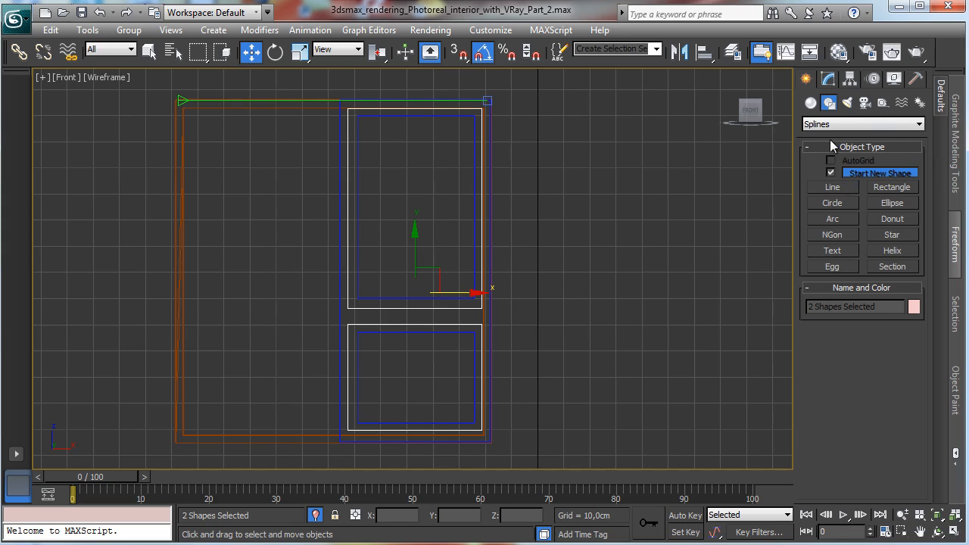
left_click(830, 189)
left_click(875, 189)
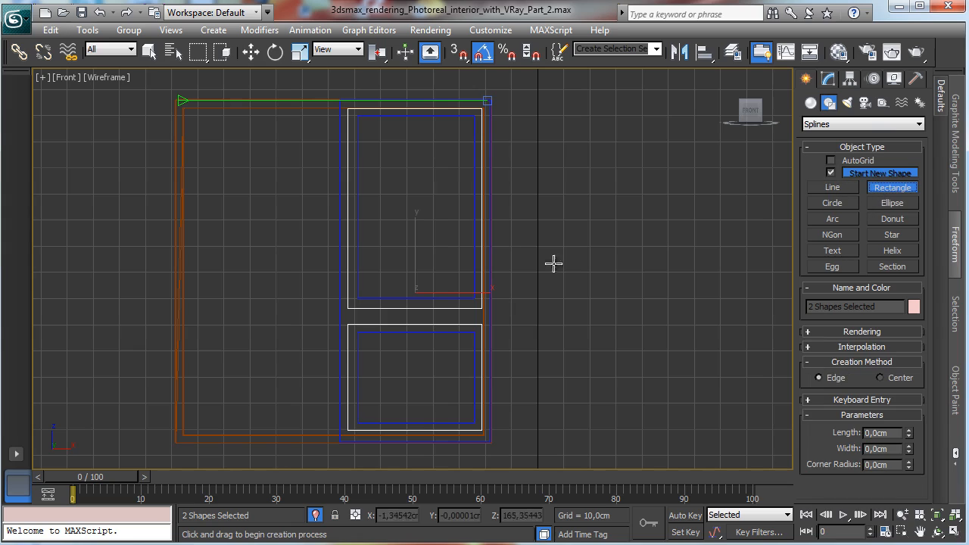
left_click_drag(495, 336, 504, 340)
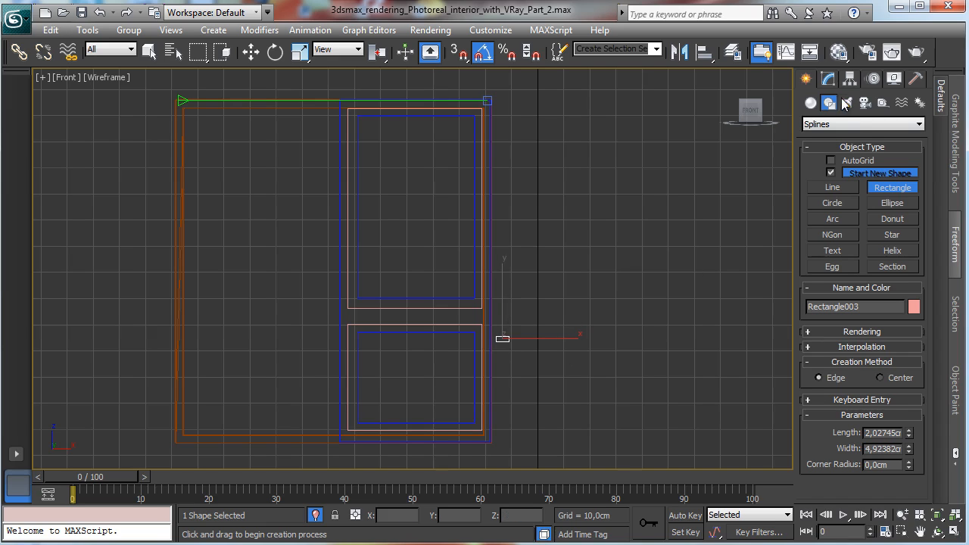
left_click(827, 80)
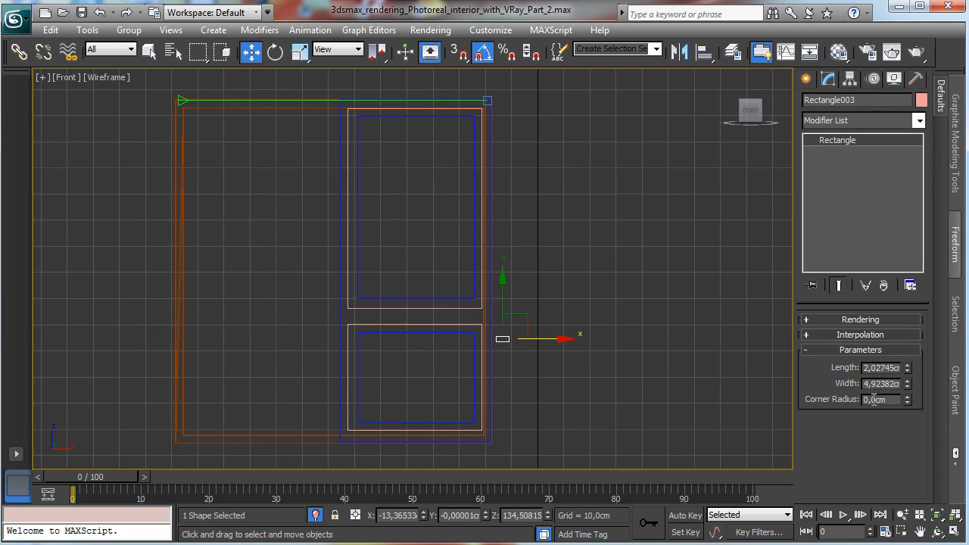
key("BackSpace")
type("2")
key("Return")
Step: Loft the small profile along the upper rectangle to create the upper sash frame
left_click(149, 51)
left_click(348, 118)
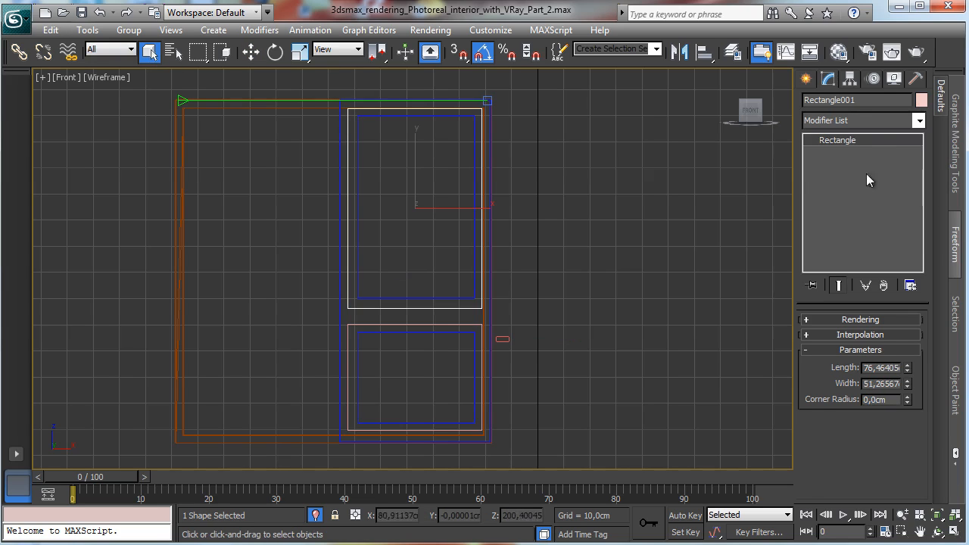
left_click(807, 79)
left_click(828, 80)
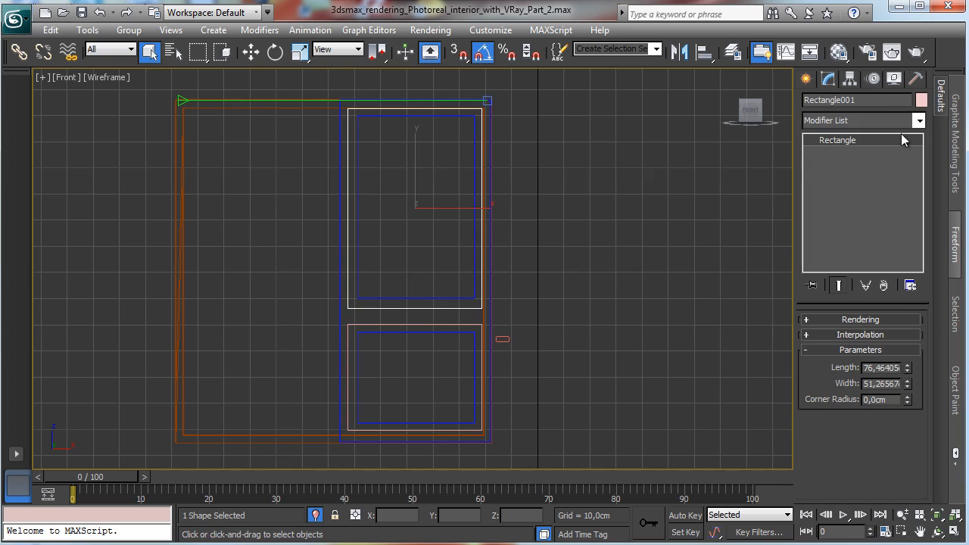
left_click(918, 123)
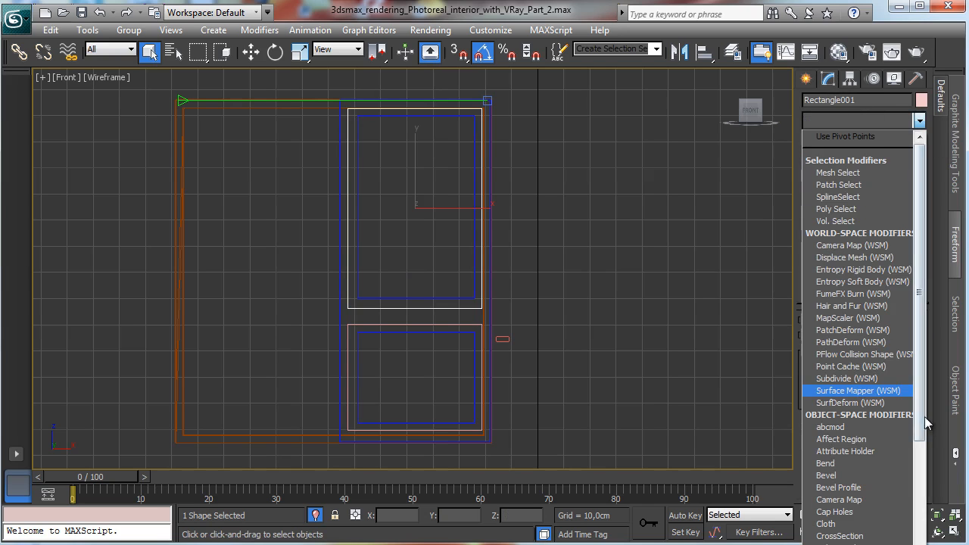
left_click(809, 83)
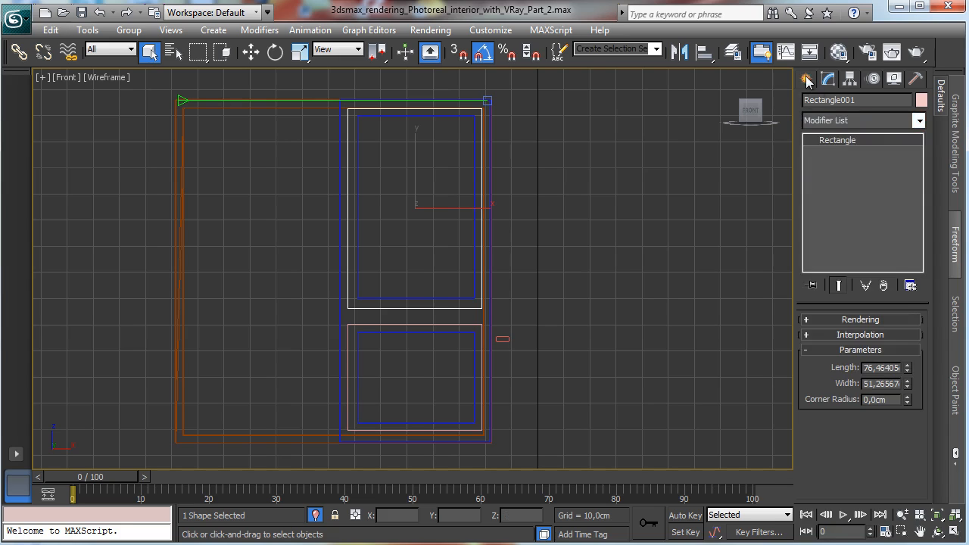
left_click(806, 77)
left_click(812, 106)
left_click(828, 126)
left_click(851, 152)
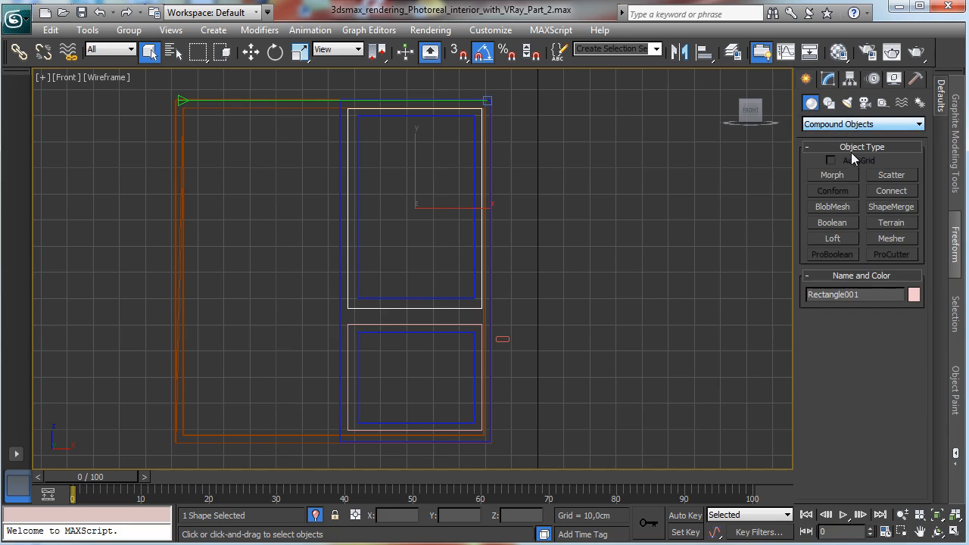
left_click(833, 238)
left_click(890, 333)
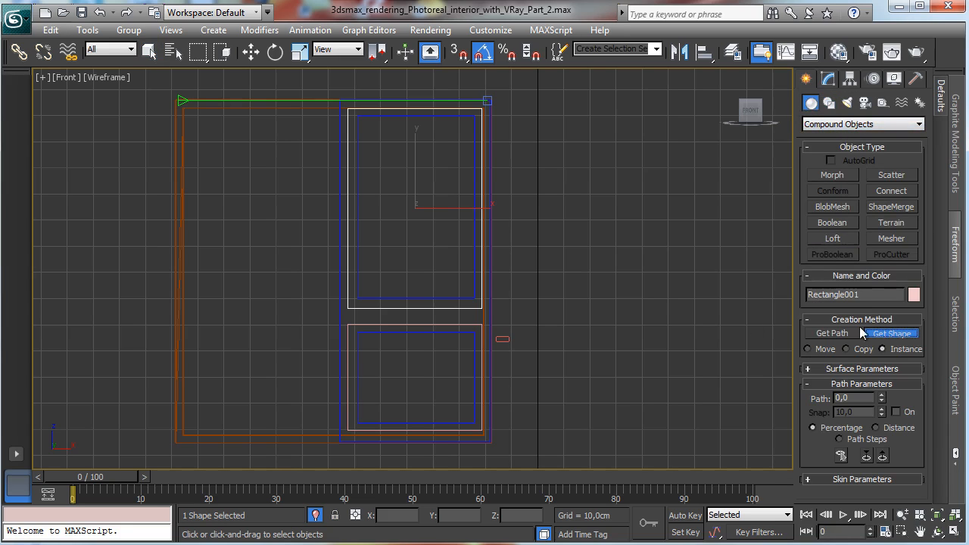
left_click(503, 338)
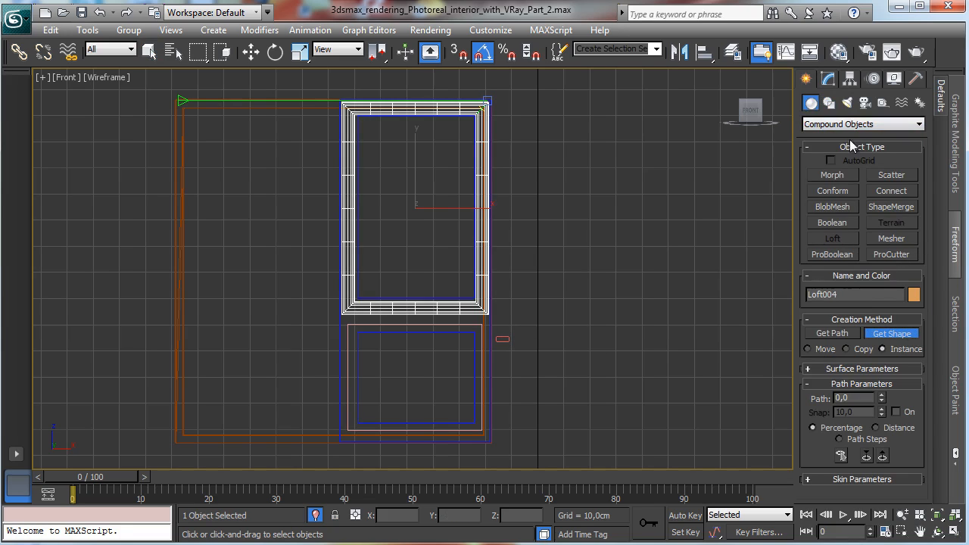
Step: Loft the same profile along the lower rectangle to create the lower sash frame
left_click(828, 78)
left_click(460, 326)
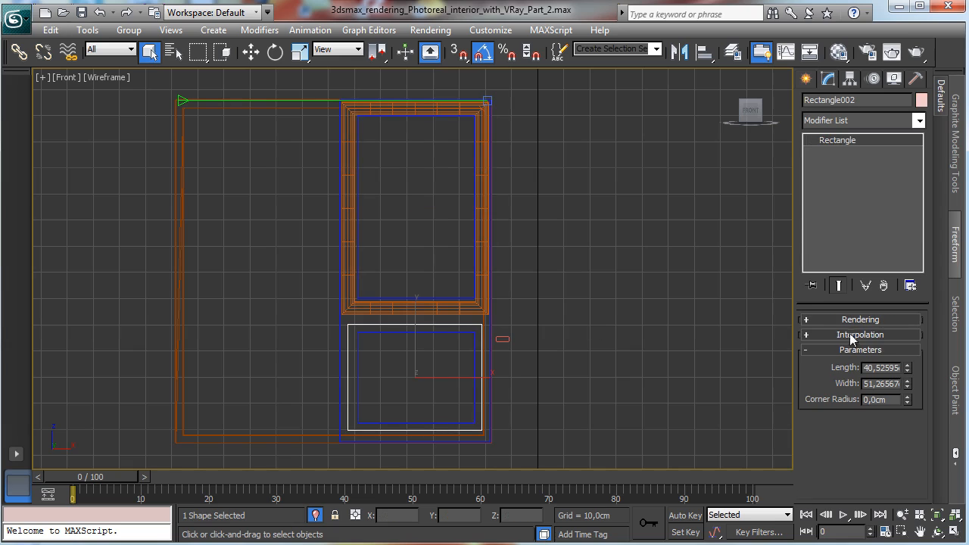
left_click(806, 79)
left_click(832, 239)
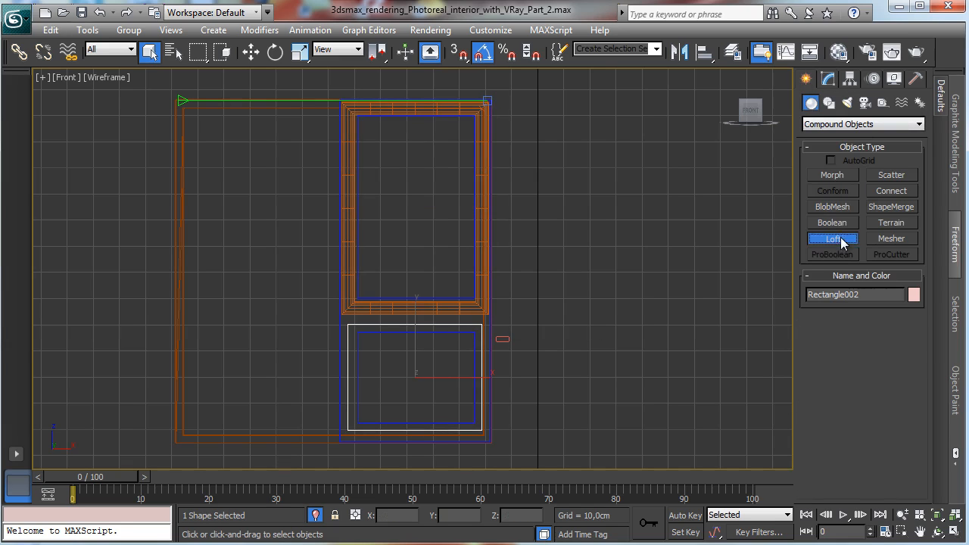
left_click(908, 335)
left_click(502, 339)
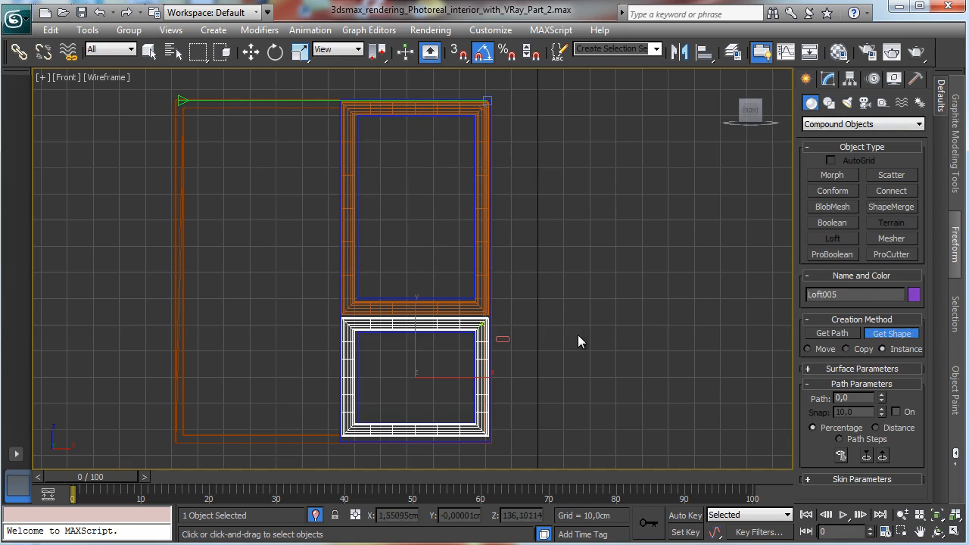
Step: Select both loft frames and move them into the window in the top view
left_click(149, 51)
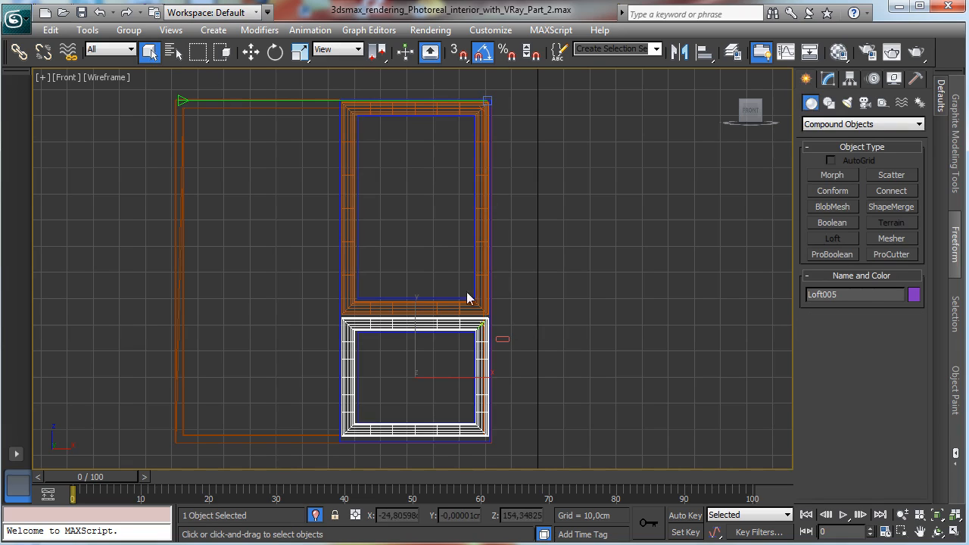
left_click(426, 305)
left_click(457, 325, "ctrl")
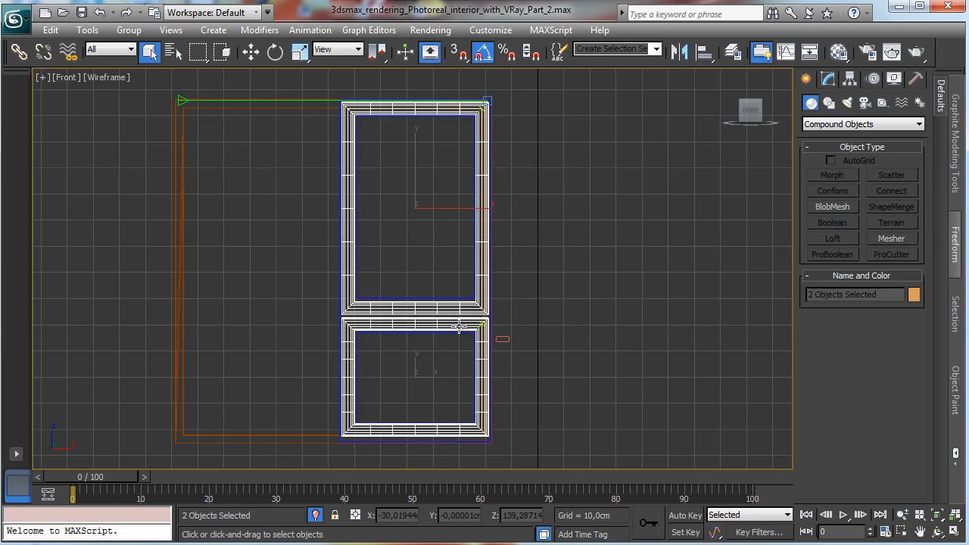
left_click(955, 533)
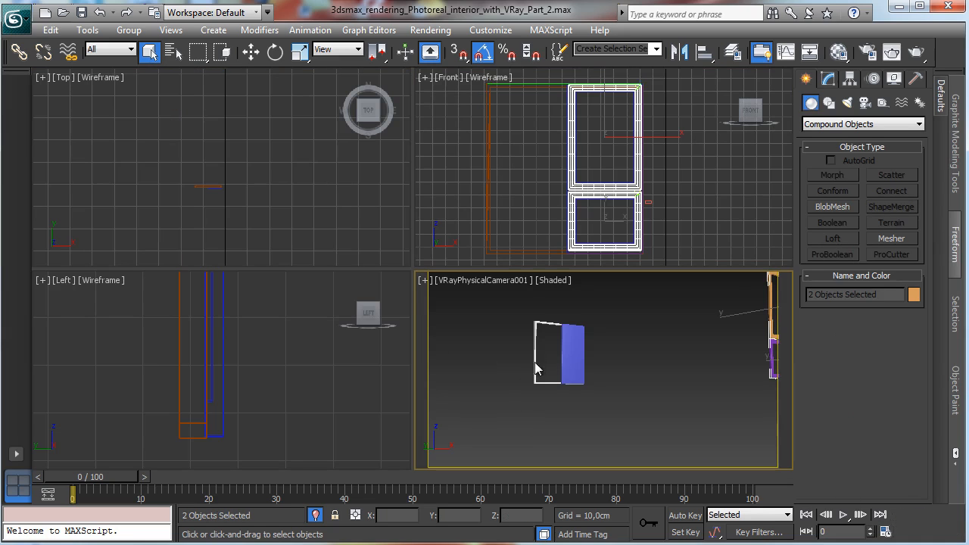
left_click(251, 51)
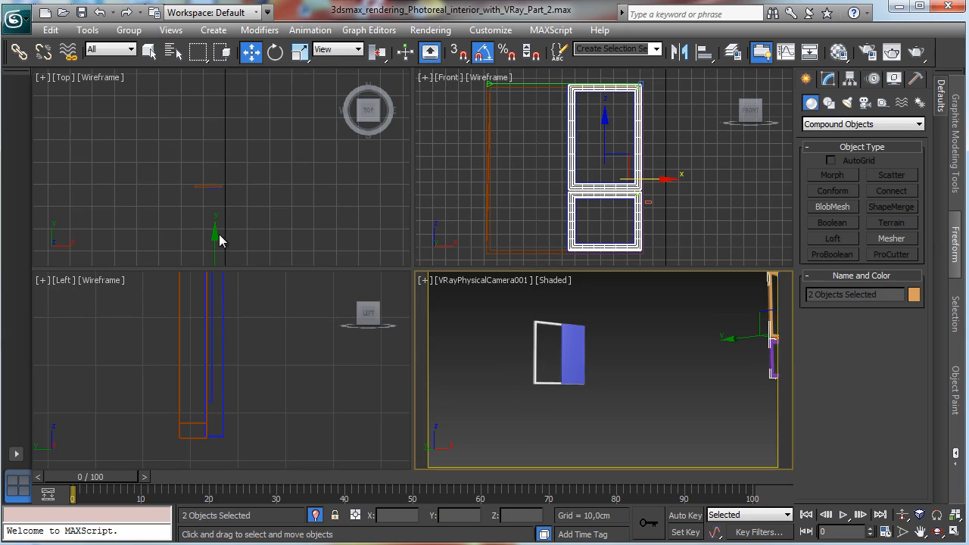
left_click_drag(218, 235, 237, 125)
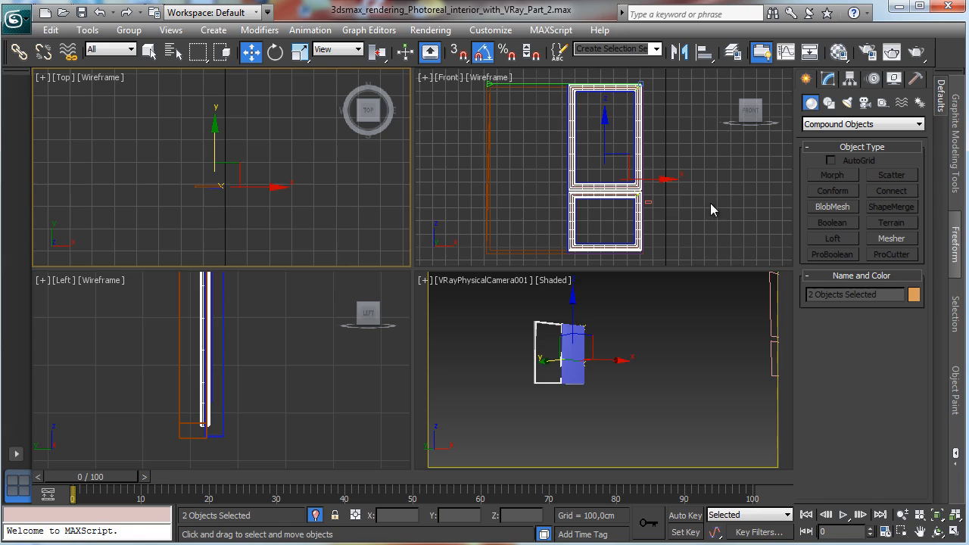
Step: Select the lower sash loft frame and rotate and scale its loft Shape sub-object to reorient the frame profile
left_click(683, 179)
left_click(640, 238)
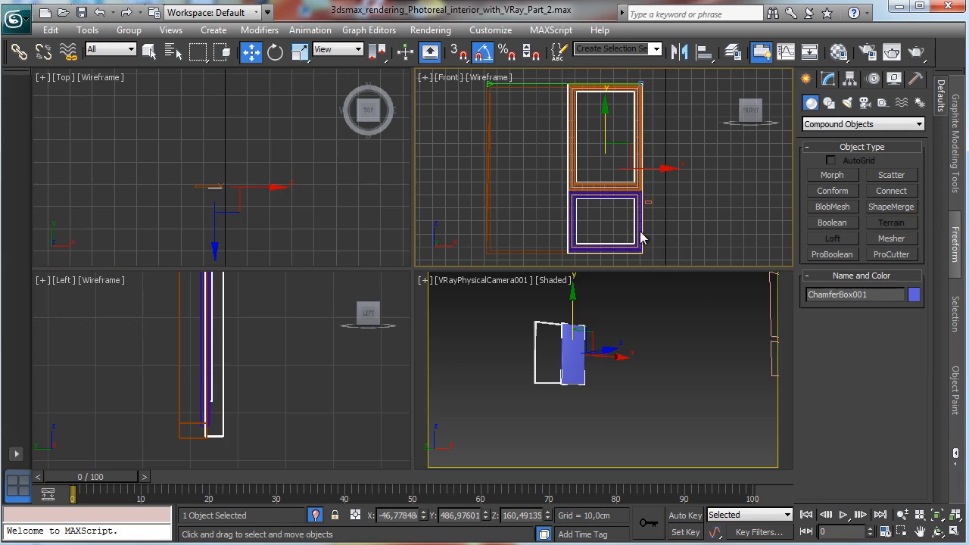
left_click(588, 185)
left_click(588, 185)
left_click(588, 186)
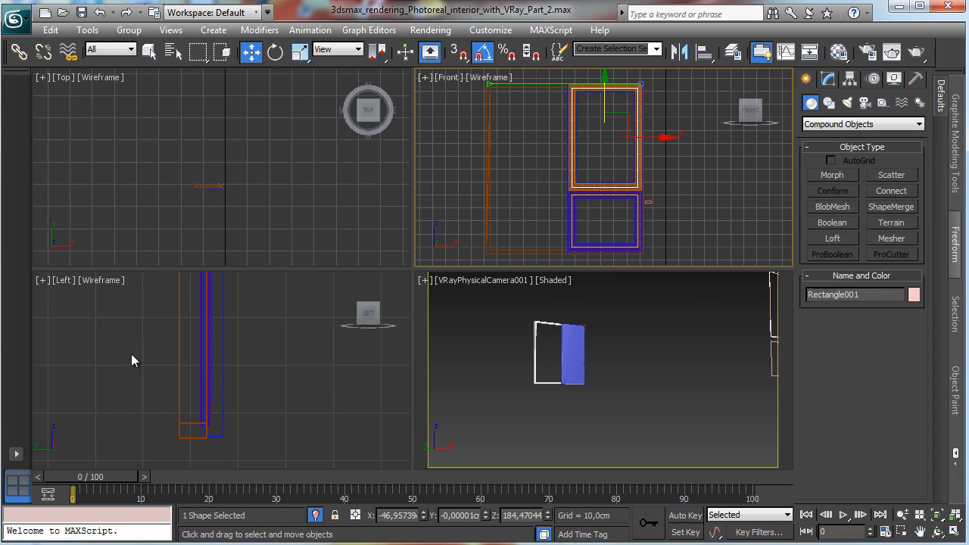
left_click(196, 370)
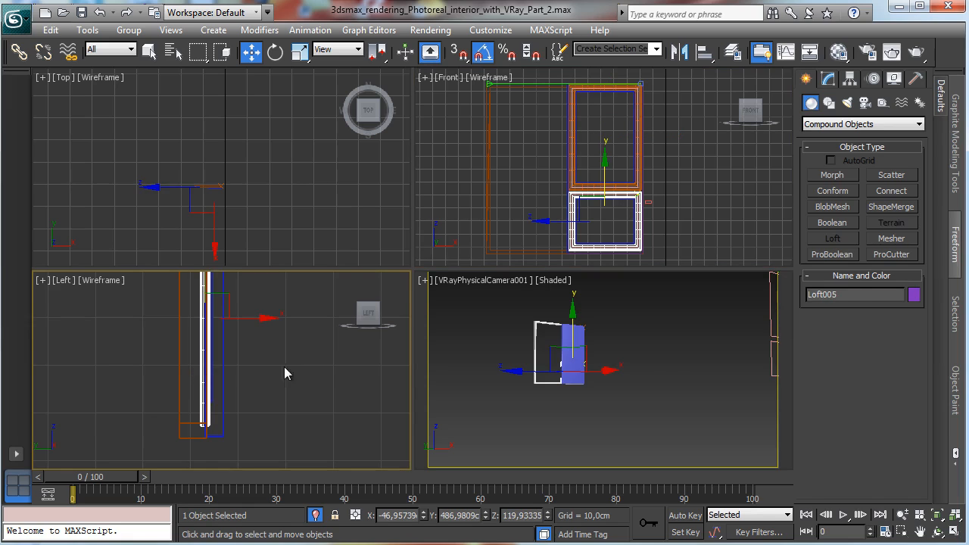
right_click(684, 414)
left_click(503, 282)
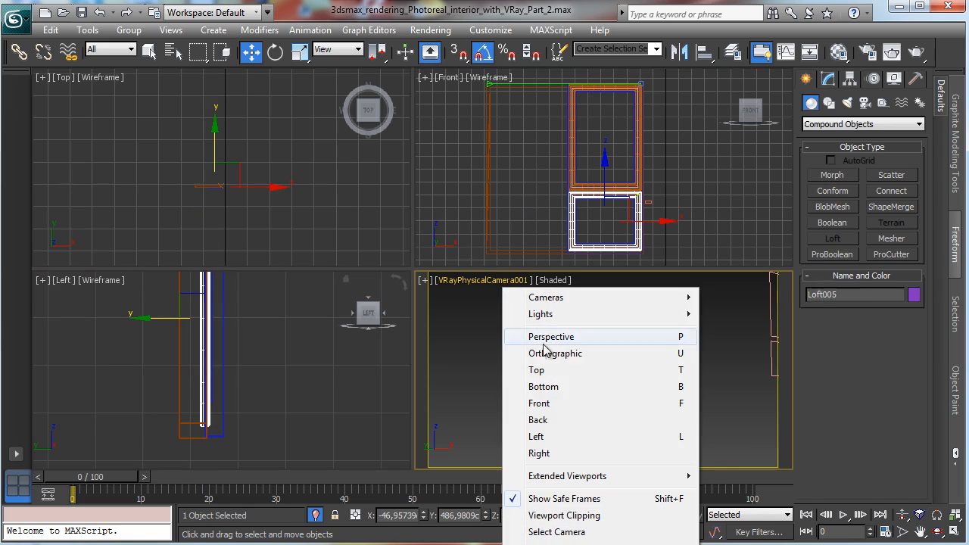
left_click(540, 340)
left_click(936, 515)
left_click(938, 533)
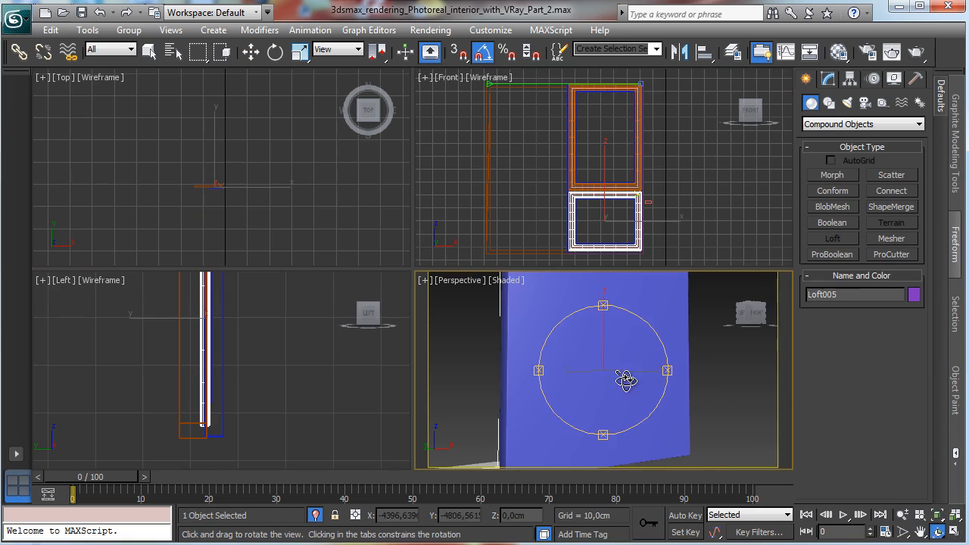
left_click_drag(628, 380, 777, 385)
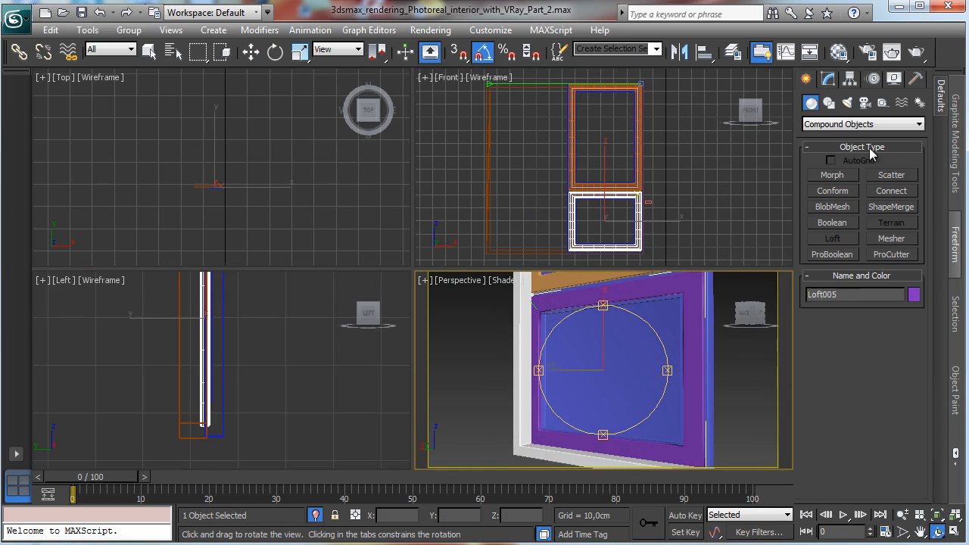
left_click(827, 79)
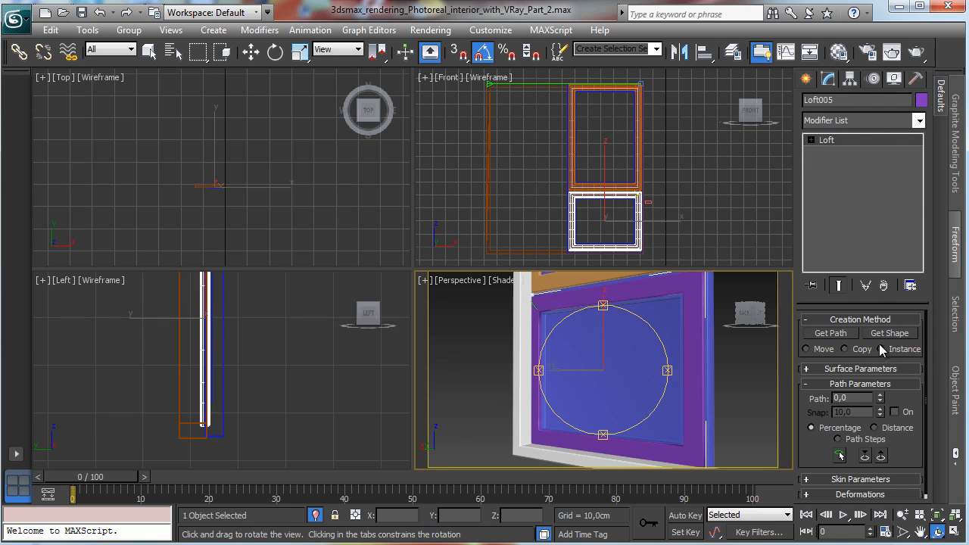
left_click(811, 140)
left_click(837, 152)
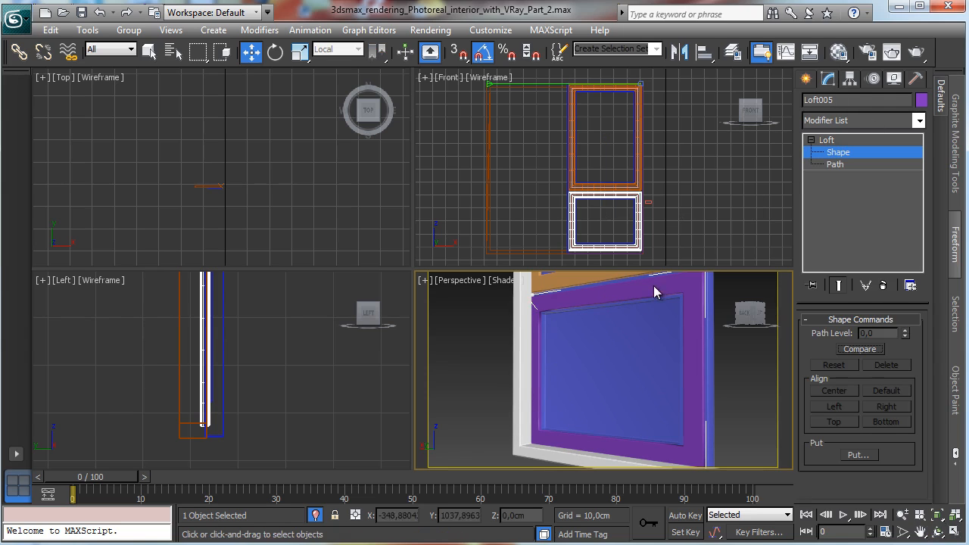
left_click(549, 307)
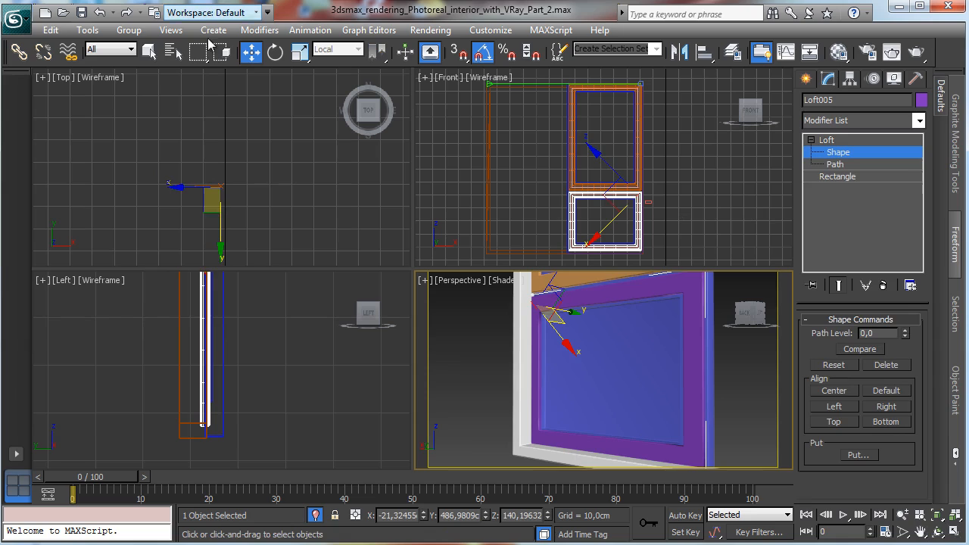
key("e")
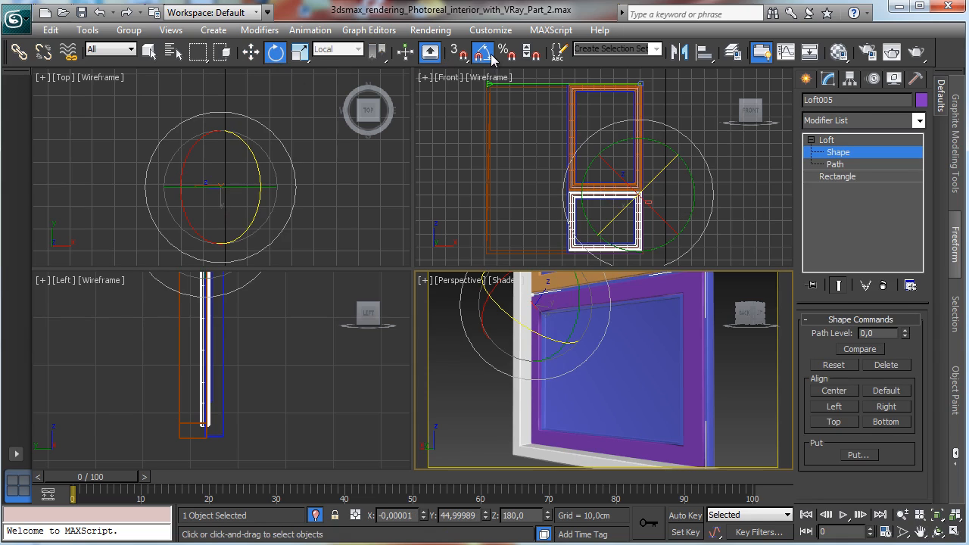
left_click_drag(528, 325, 593, 339)
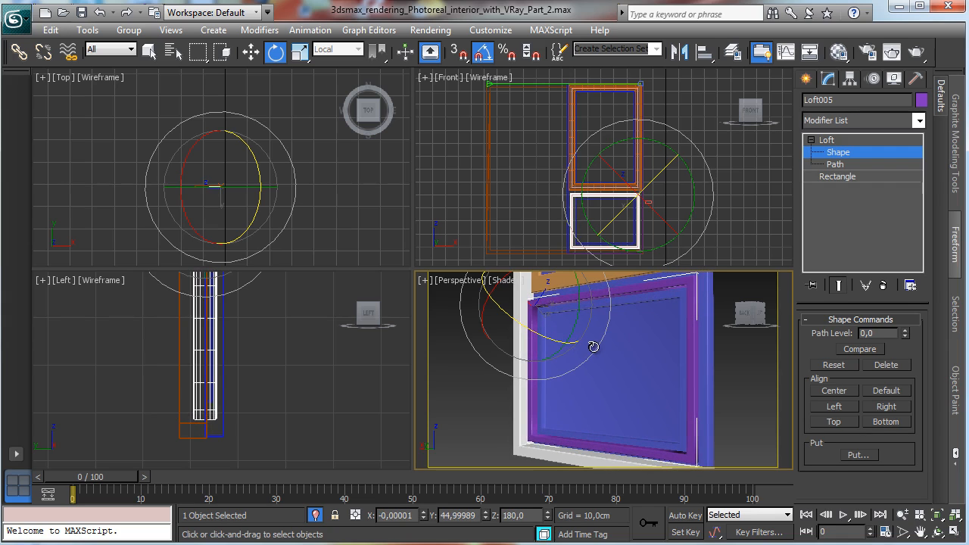
left_click(301, 53)
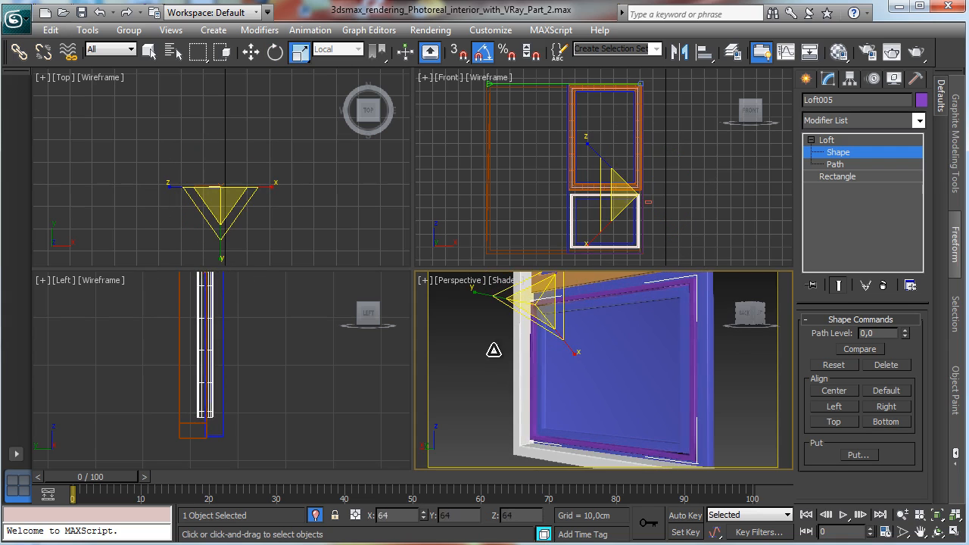
left_click_drag(493, 350, 443, 392)
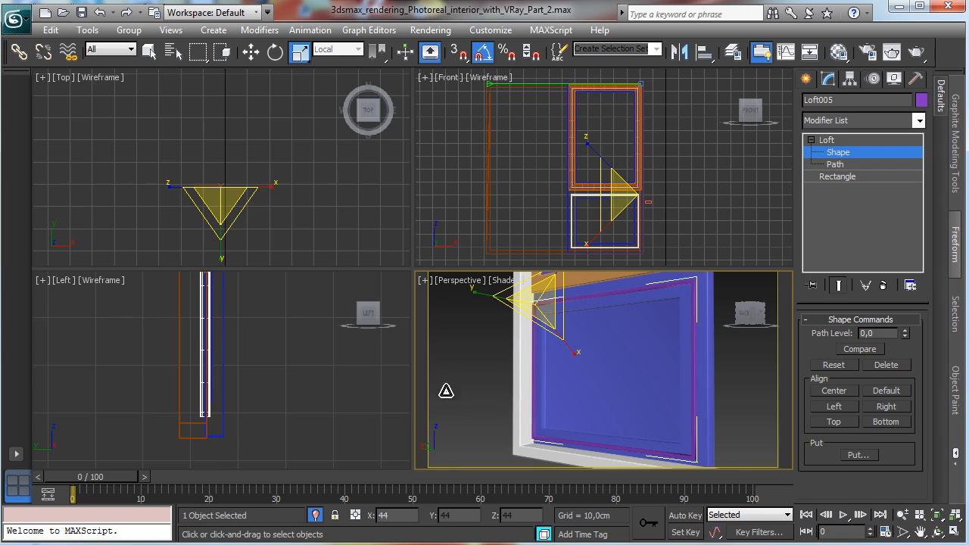
left_click(842, 153)
Step: Select the upper sash loft frame and rotate and scale its loft Shape sub-object the same way
left_click(657, 322)
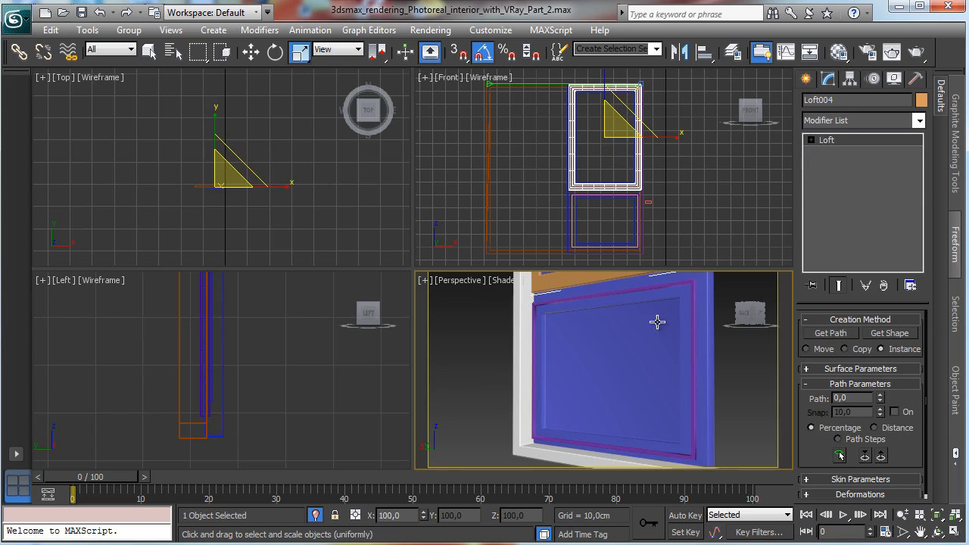
left_click(955, 516)
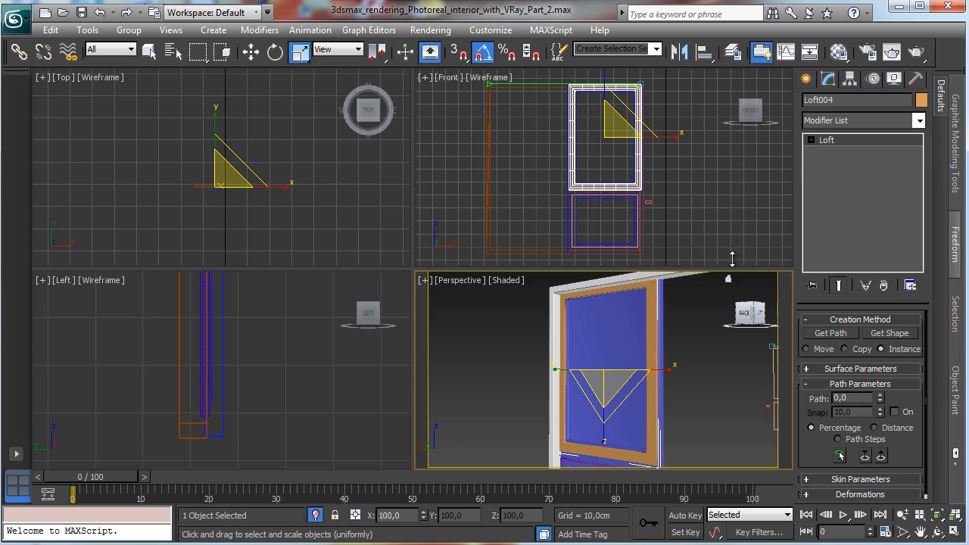
left_click(810, 140)
left_click(838, 152)
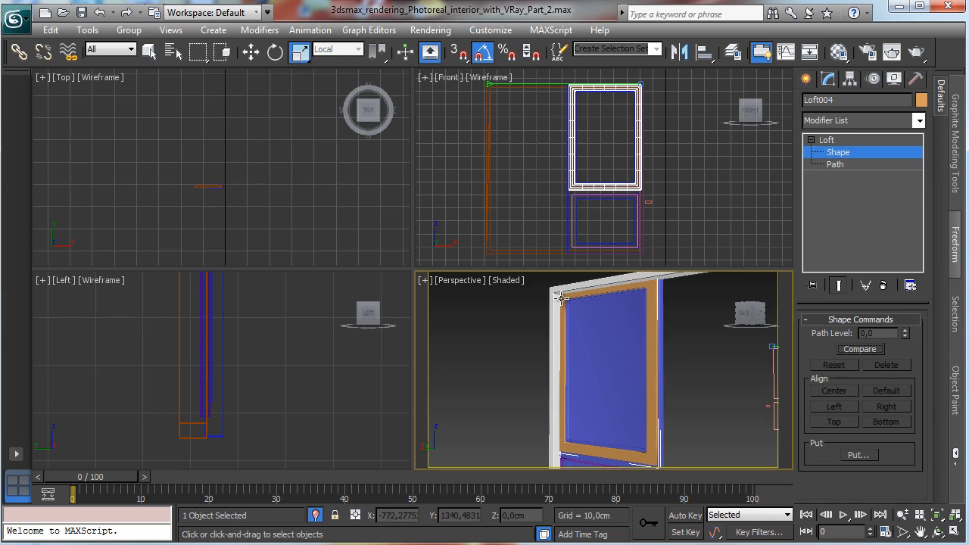
left_click(276, 53)
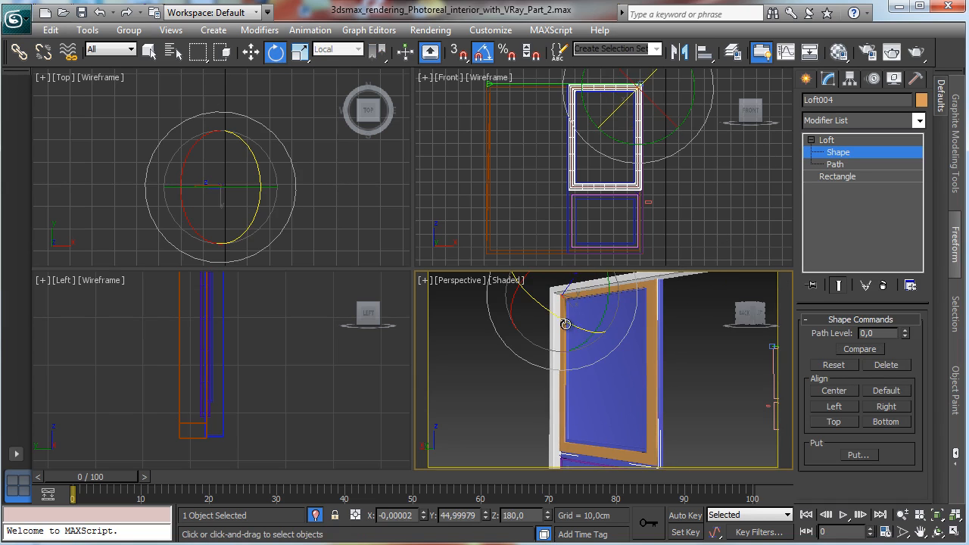
left_click_drag(566, 322, 620, 359)
left_click(953, 533)
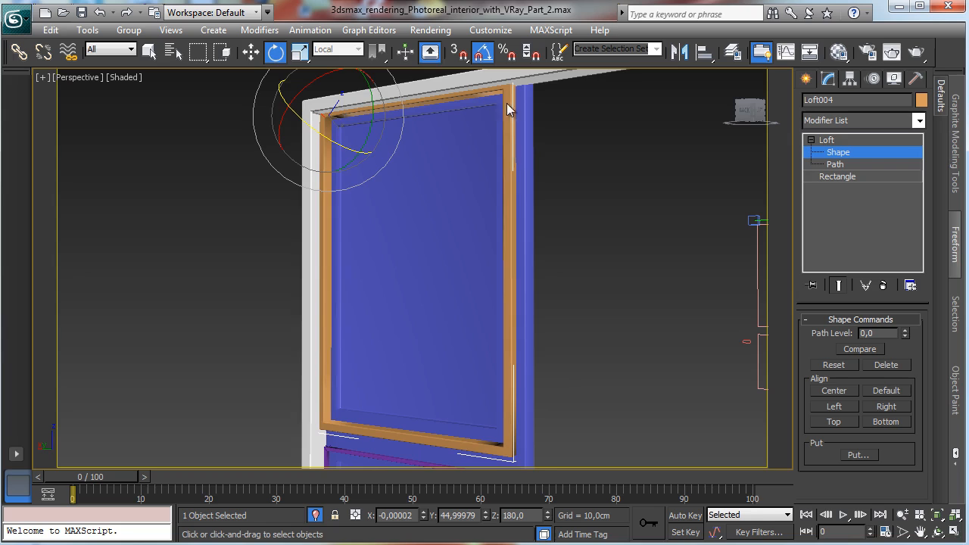
left_click(300, 52)
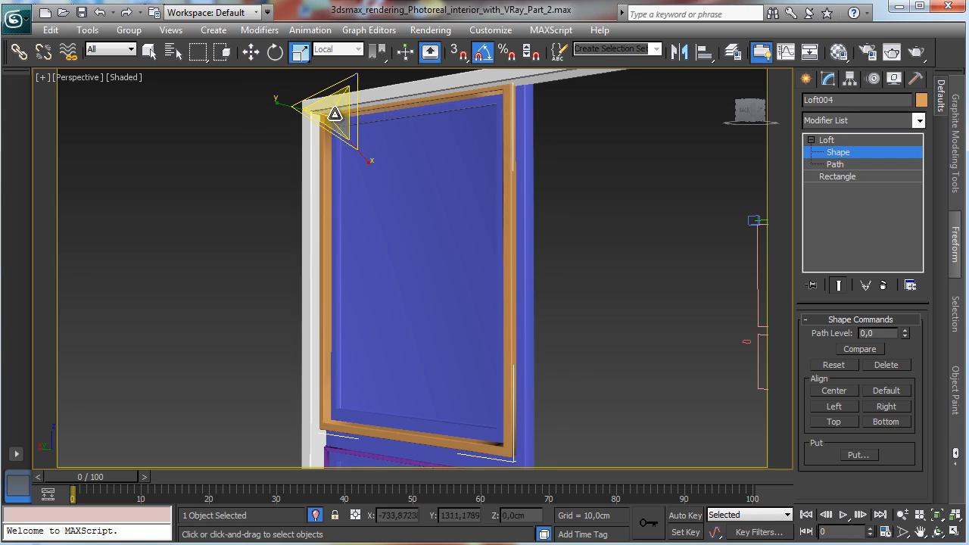
left_click_drag(335, 149, 302, 216)
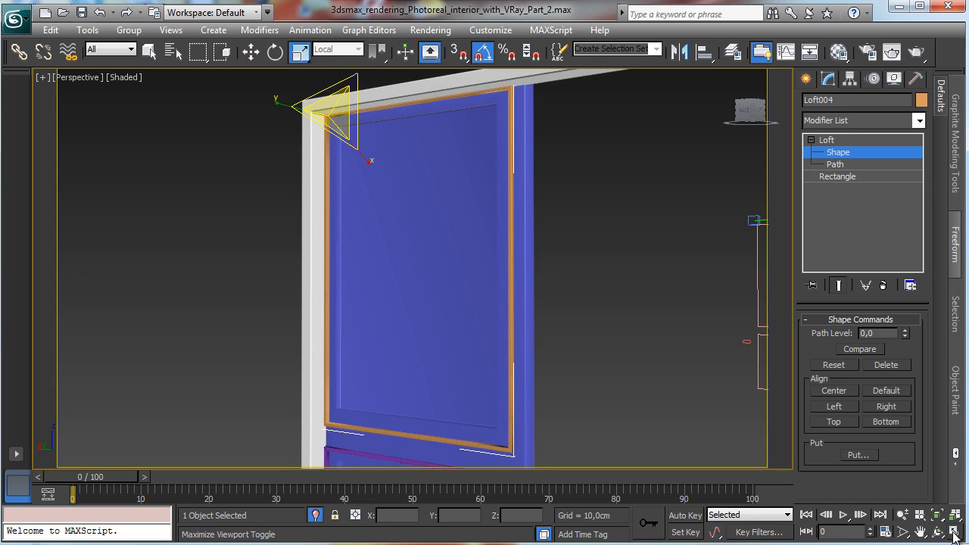
Step: Combine both sash frames into the chamfer-box sash using a ProBoolean Union, picking the upper and lower frames
left_click(902, 514)
left_click_drag(475, 325, 469, 380)
left_click(149, 52)
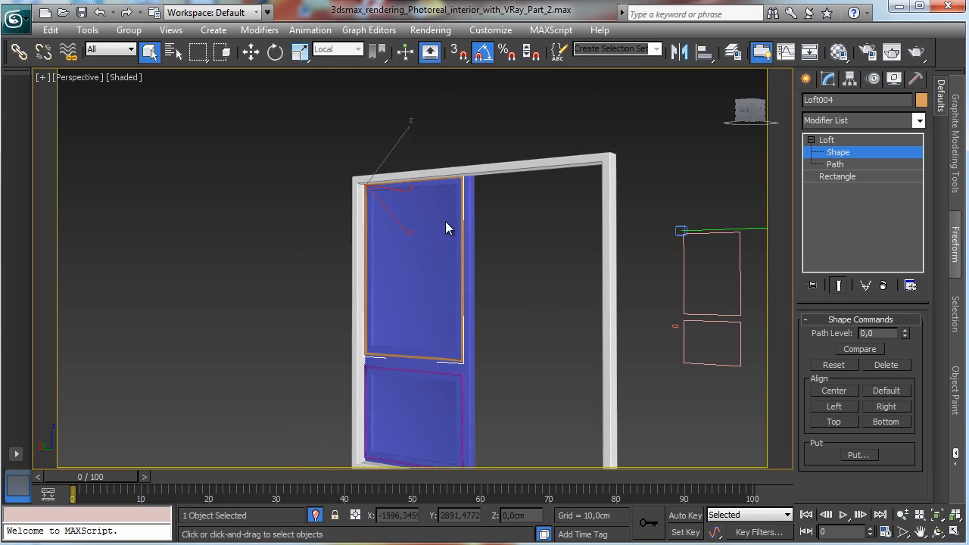
left_click(677, 190)
left_click(838, 152)
left_click(469, 238)
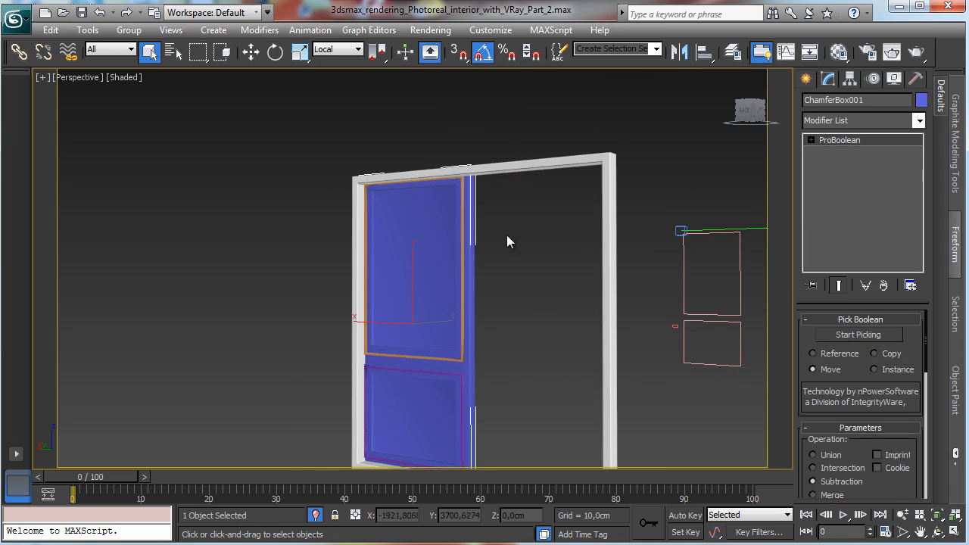
left_click_drag(862, 373, 865, 159)
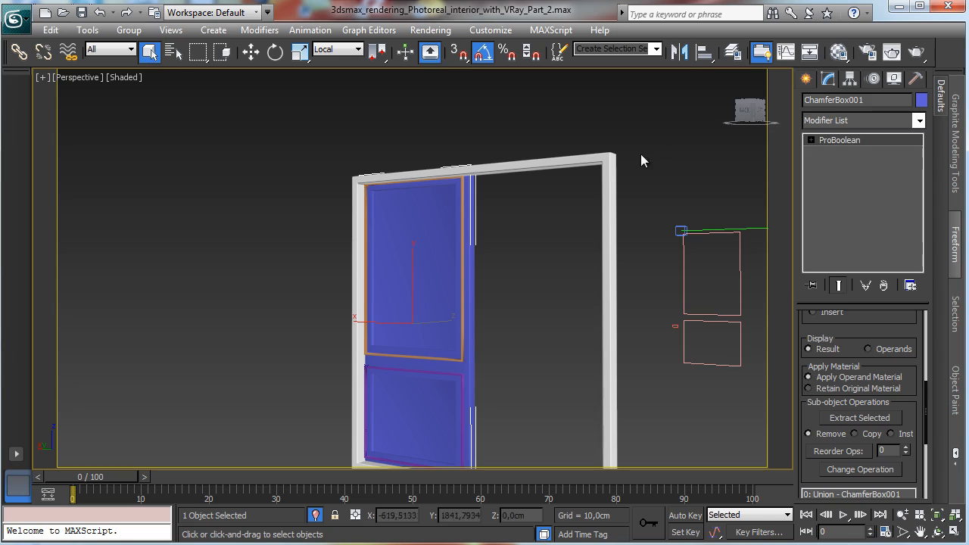
left_click_drag(868, 314, 848, 427)
left_click(804, 80)
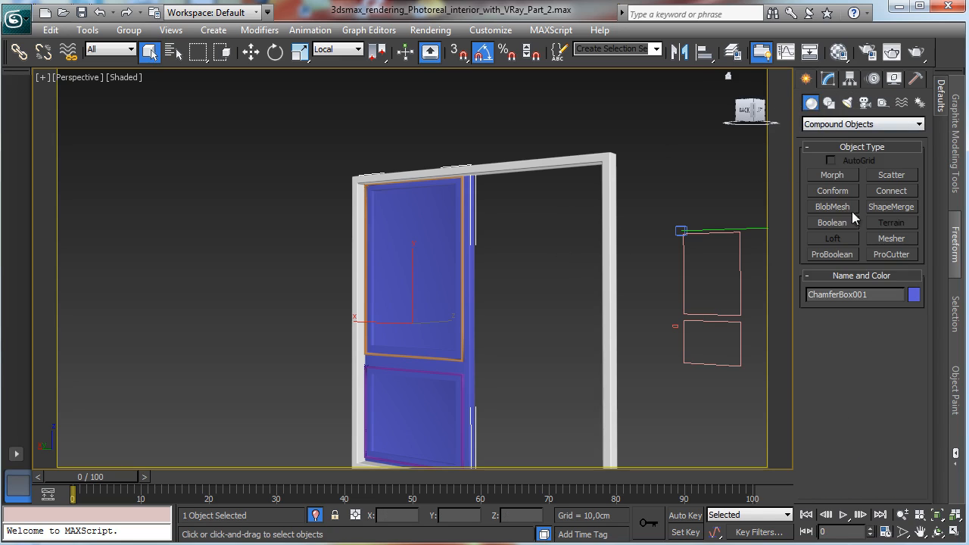
left_click(832, 254)
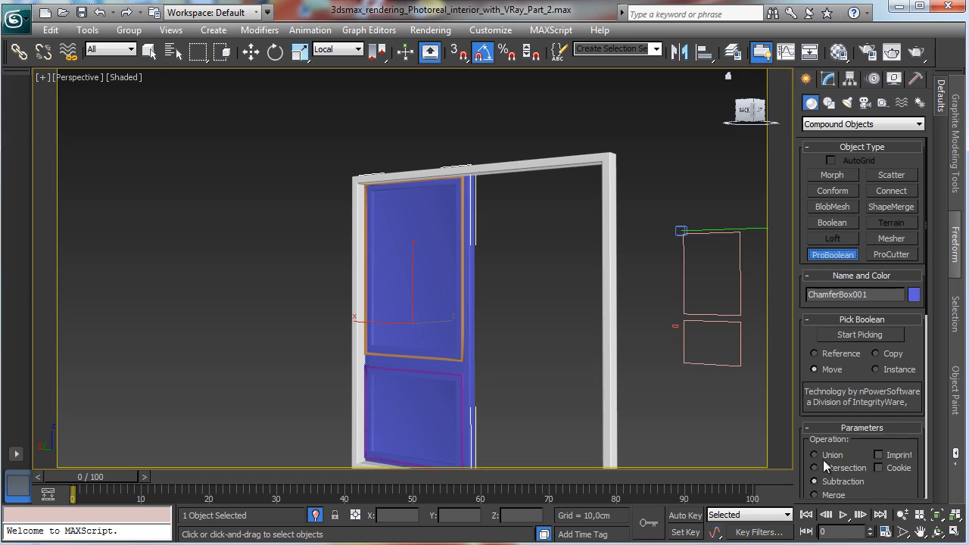
left_click(853, 336)
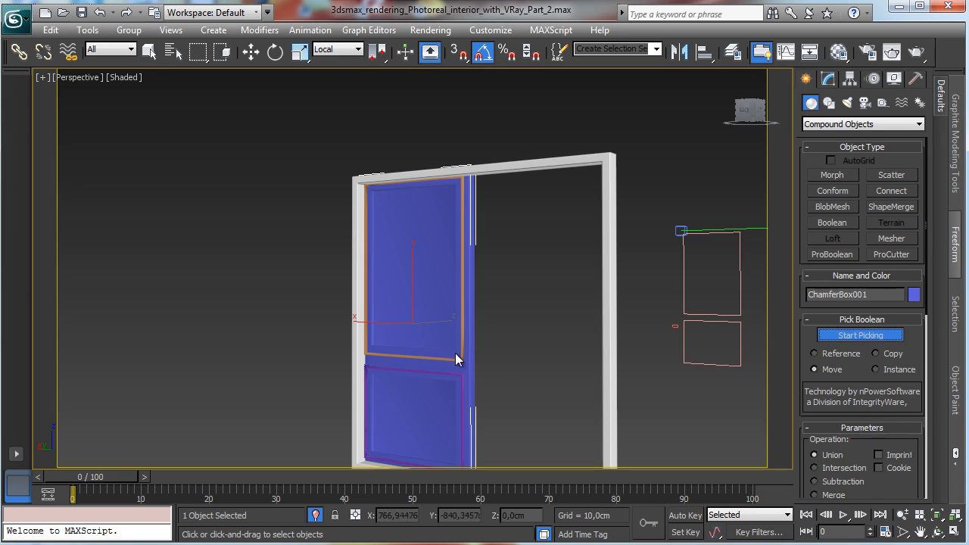
left_click(461, 350)
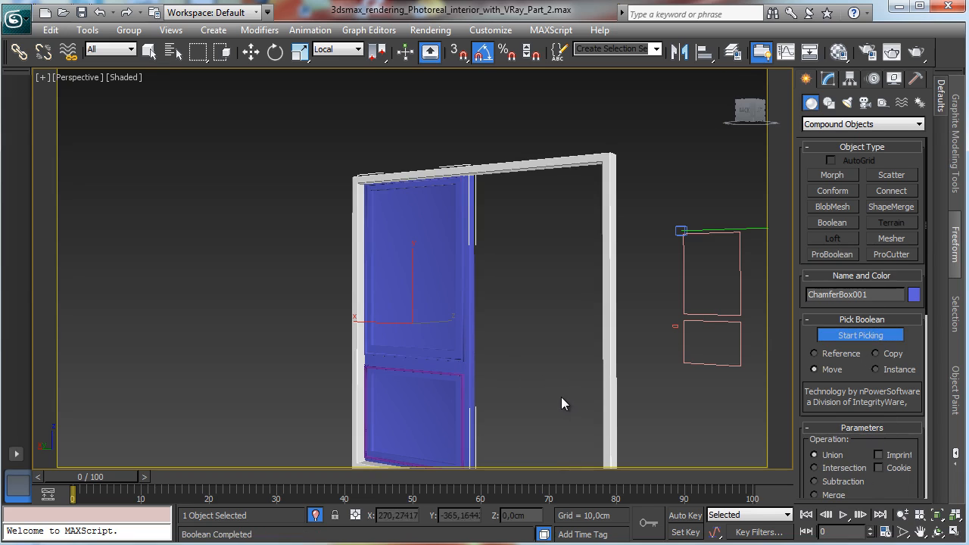
left_click(461, 377)
left_click(882, 334)
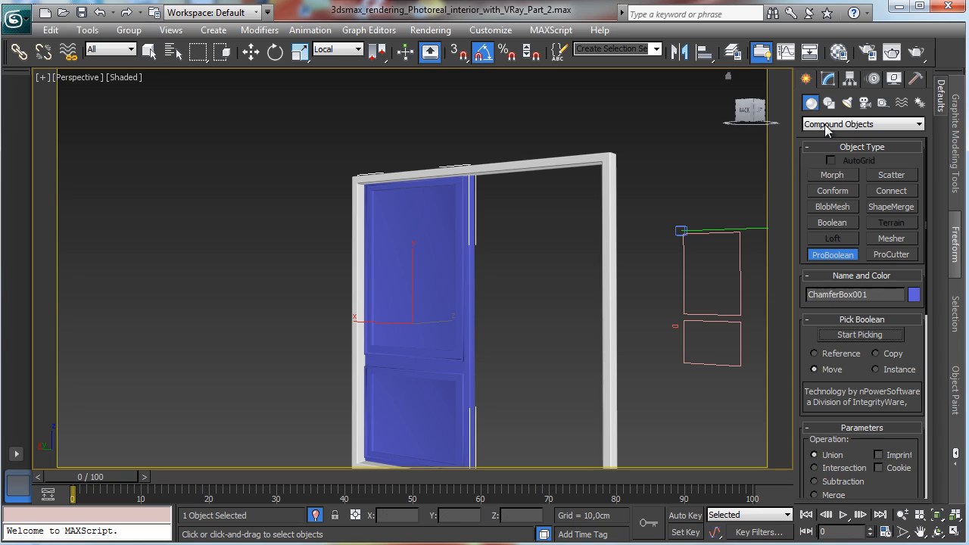
Step: Add a UVW Map modifier to the sash and set its mapping to Box
left_click(828, 80)
left_click(919, 121)
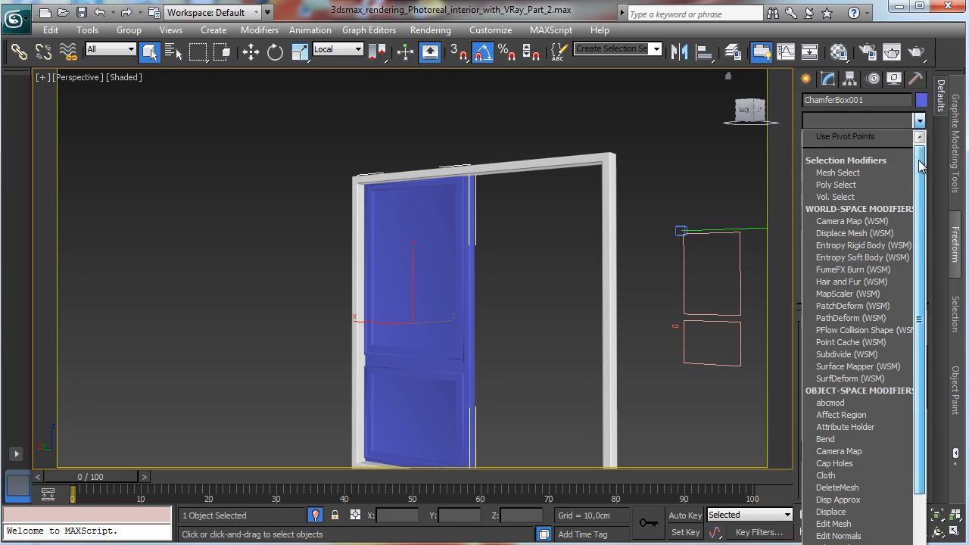
scroll(858, 333, "down", 10)
left_click(838, 544)
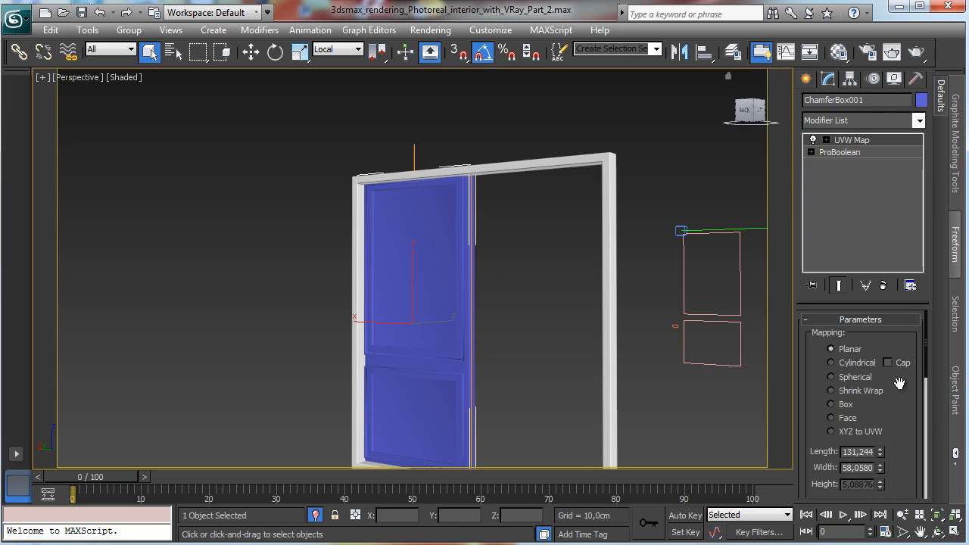
left_click(846, 405)
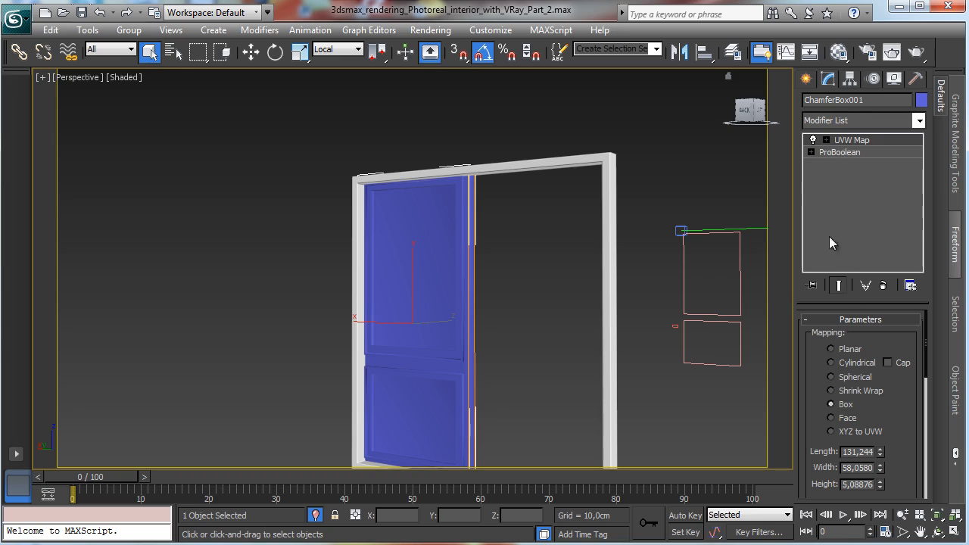
Step: Move the sash's pivot to its outer hinge edge using Affect Pivot Only
left_click(943, 531)
left_click_drag(524, 327, 361, 318)
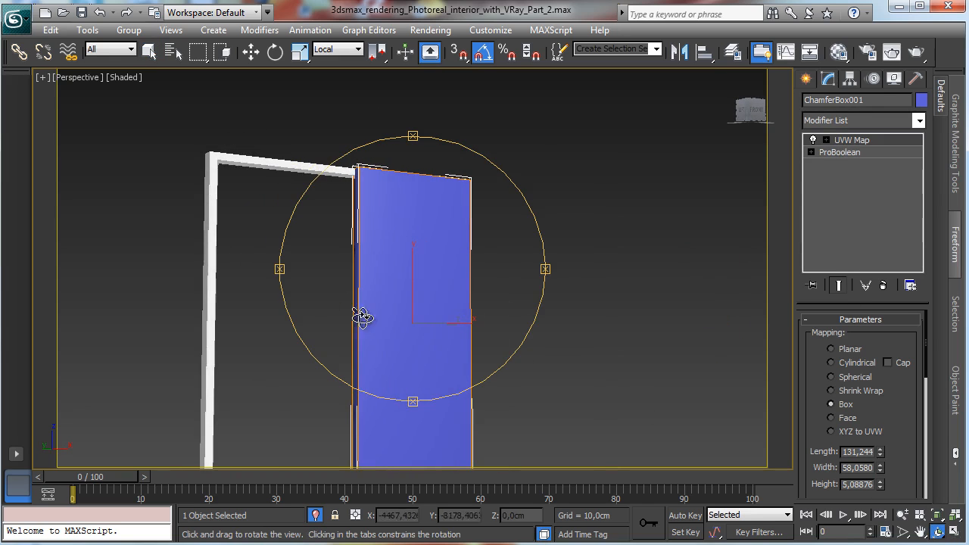
left_click(953, 532)
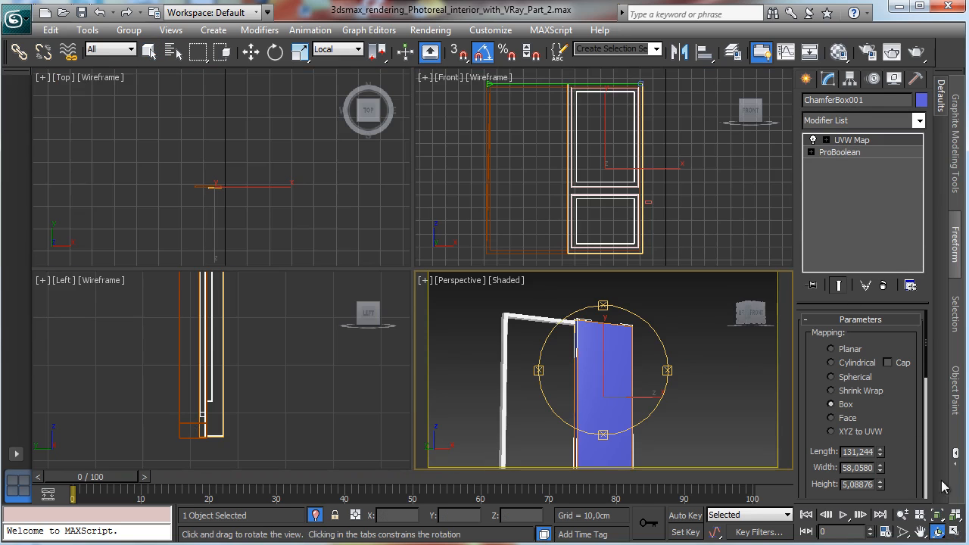
left_click(850, 79)
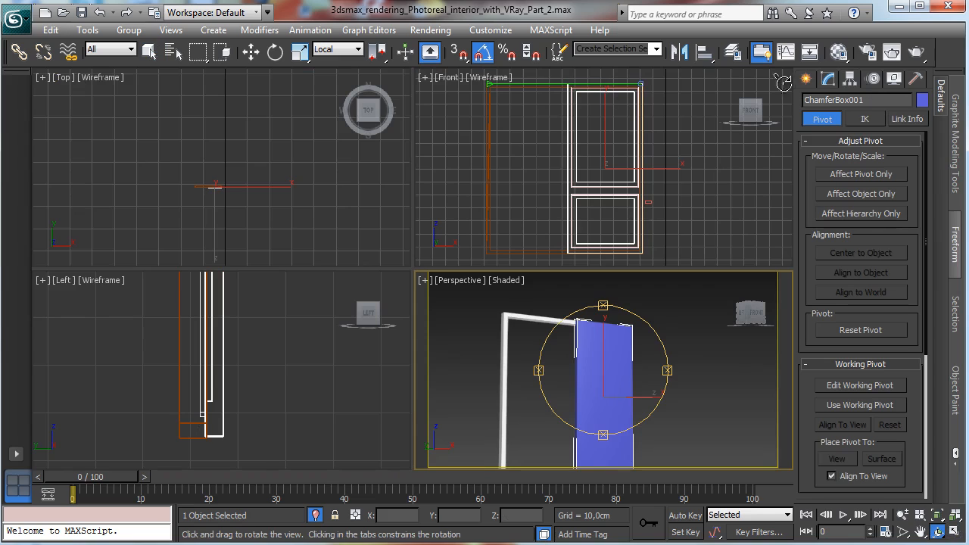
left_click(873, 79)
left_click(849, 79)
left_click(860, 175)
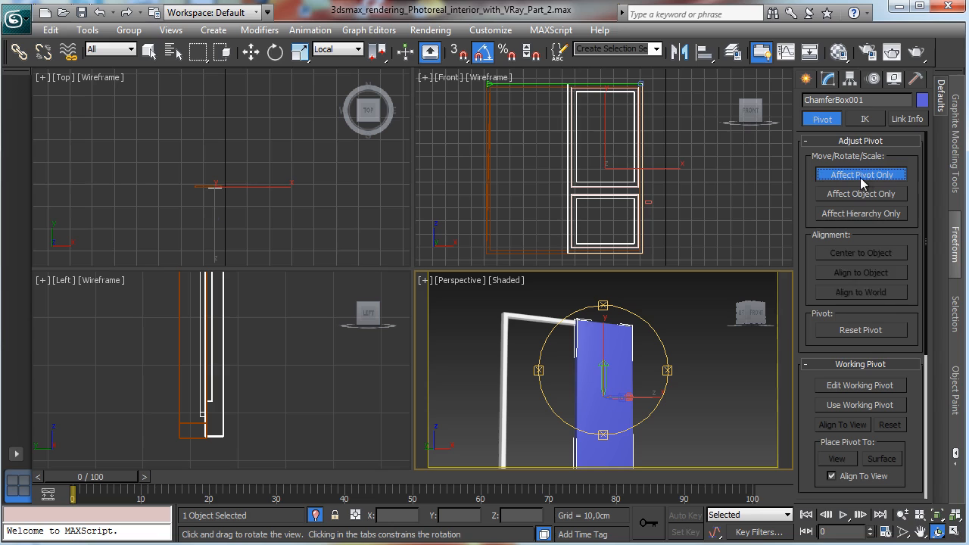
left_click(251, 51)
left_click_drag(653, 169, 690, 170)
left_click(217, 204)
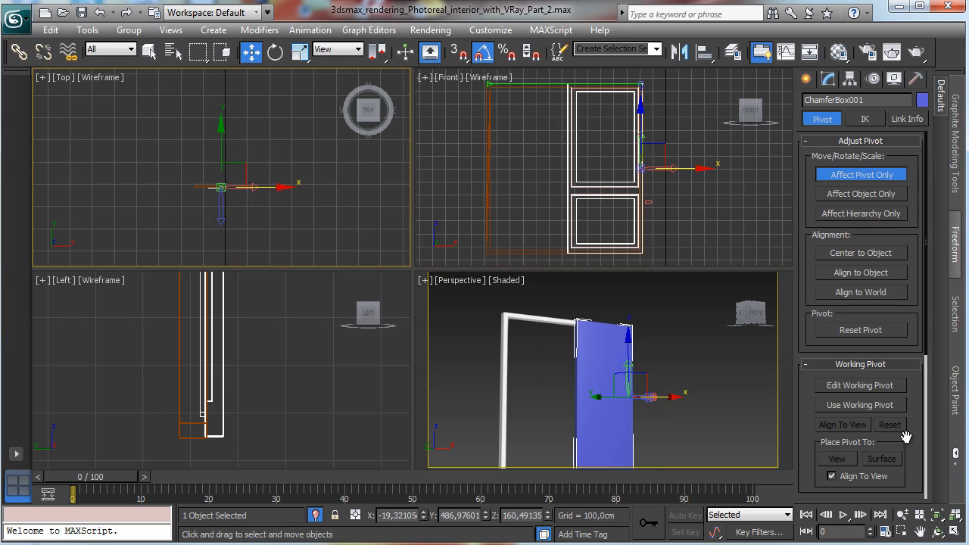
key("z")
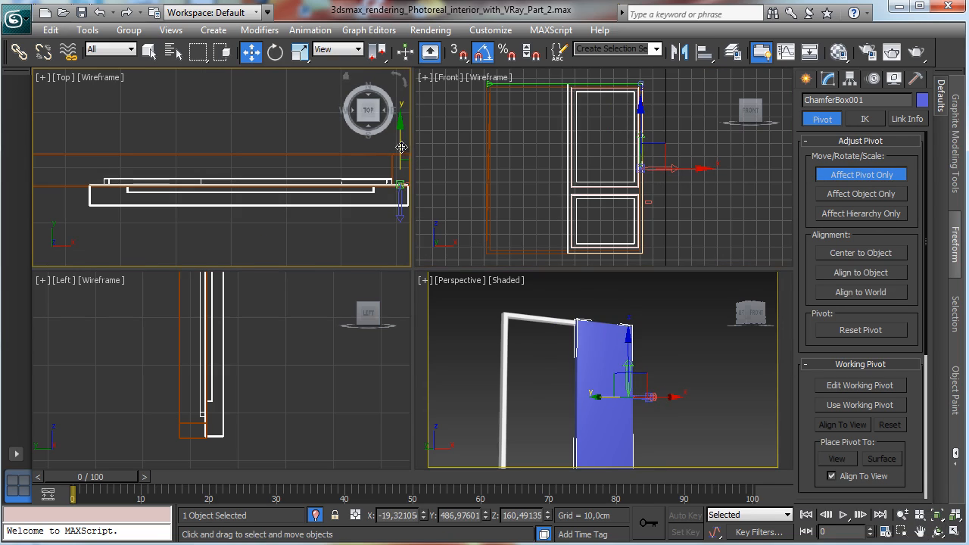
left_click_drag(402, 148, 401, 149)
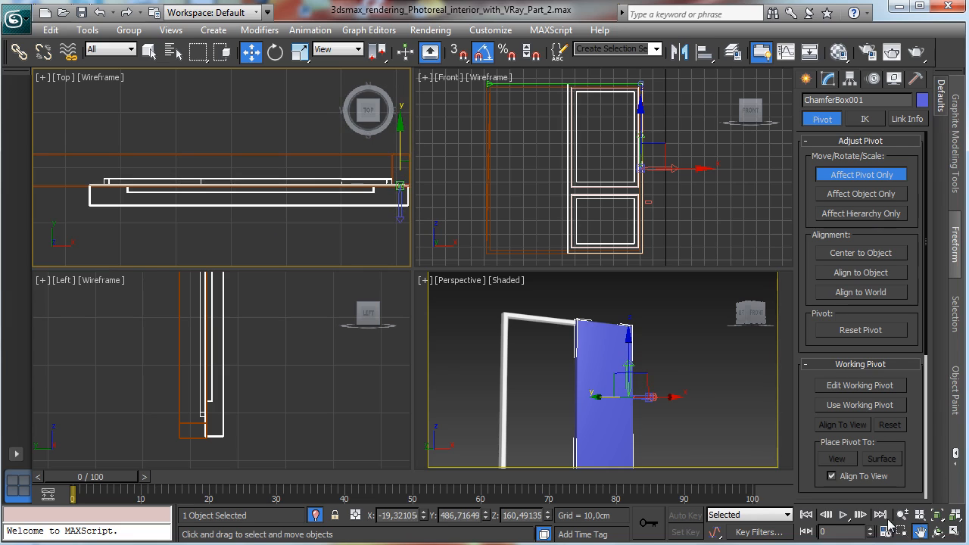
left_click_drag(353, 239, 246, 233)
left_click(252, 52)
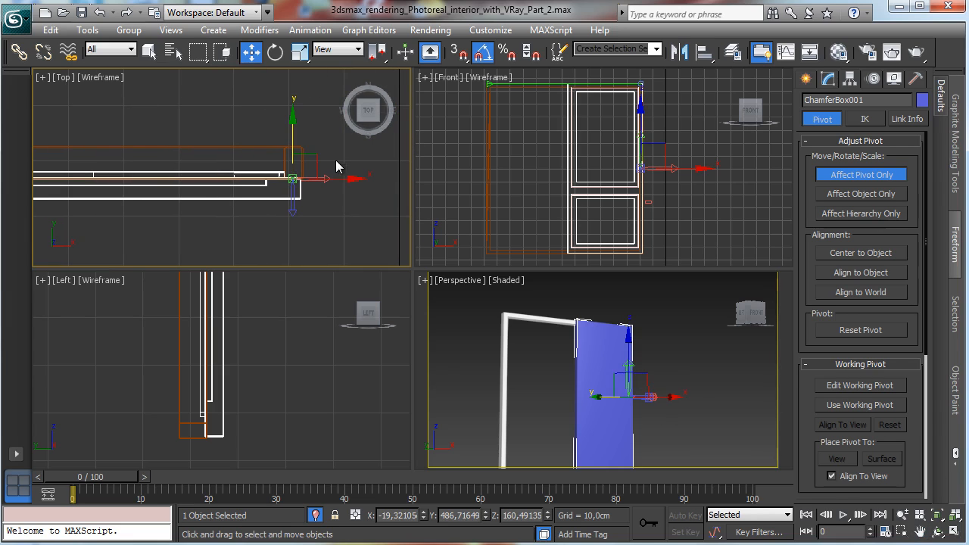
left_click_drag(314, 161, 319, 161)
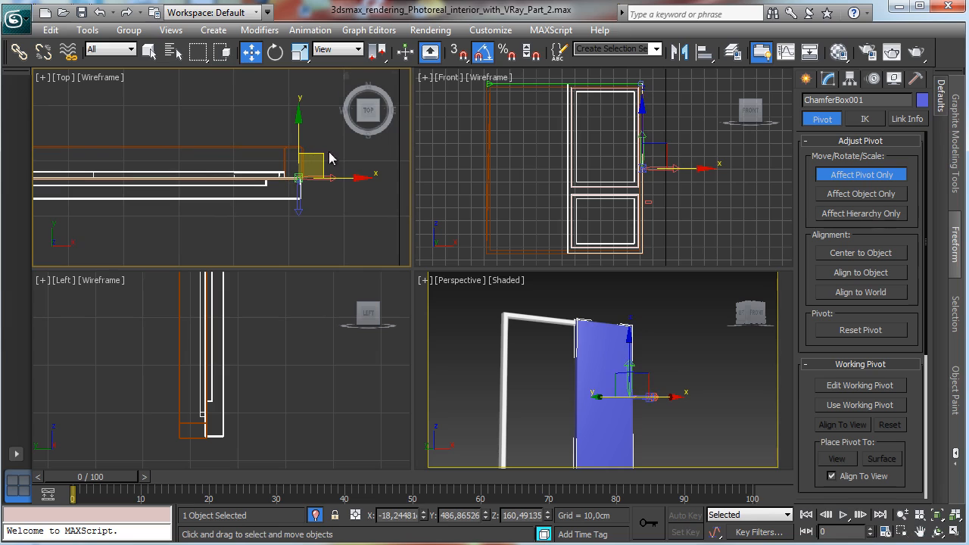
left_click(842, 174)
Step: Rotate the sash open about its new hinge pivot and nudge it back into place
left_click(275, 52)
left_click(629, 174)
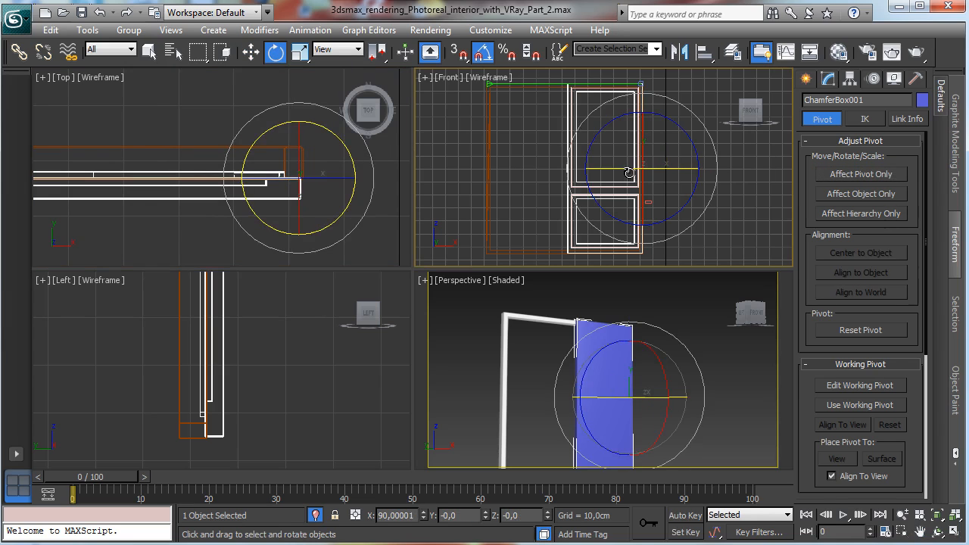
left_click_drag(629, 174, 751, 182)
left_click(251, 52)
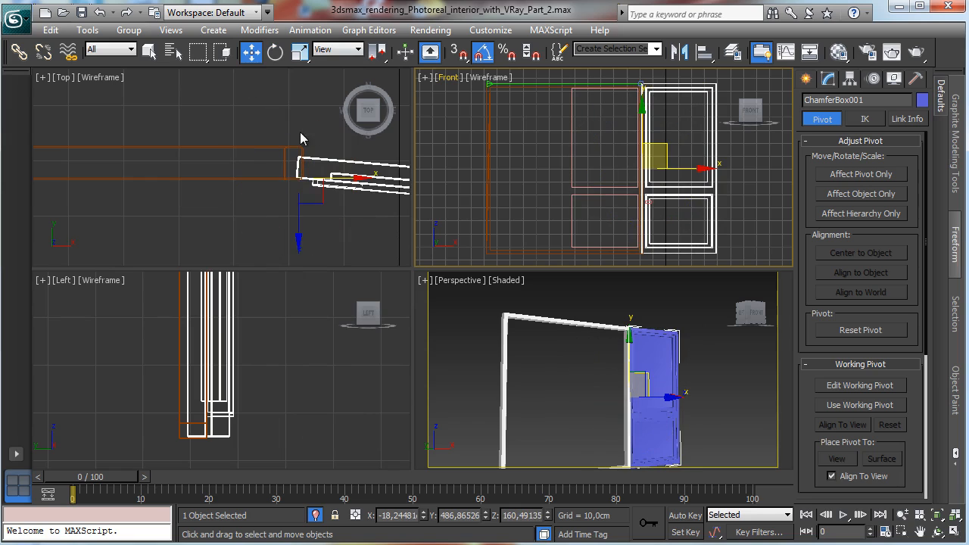
left_click_drag(303, 156, 301, 154)
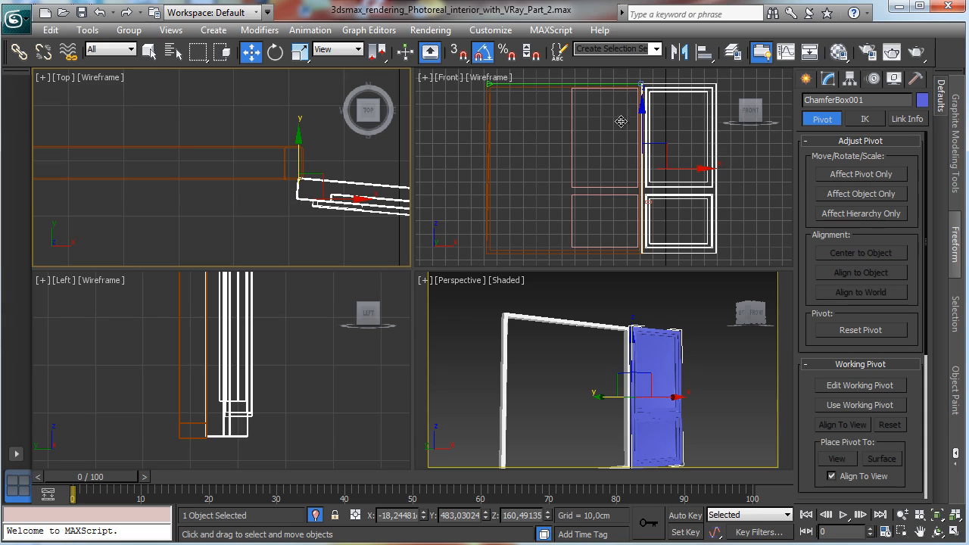
Step: Assign the White wood window material to the sash
left_click(837, 53)
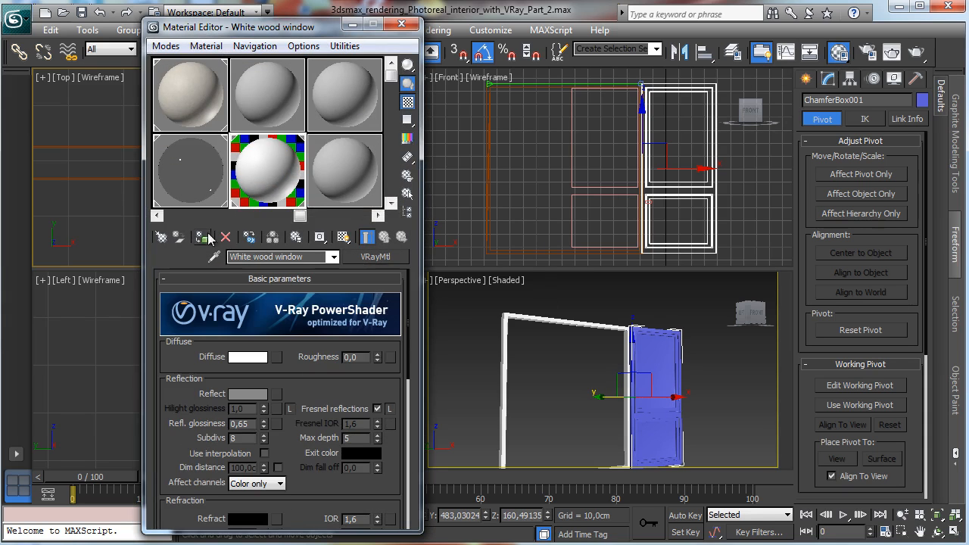
left_click(203, 237)
left_click(401, 24)
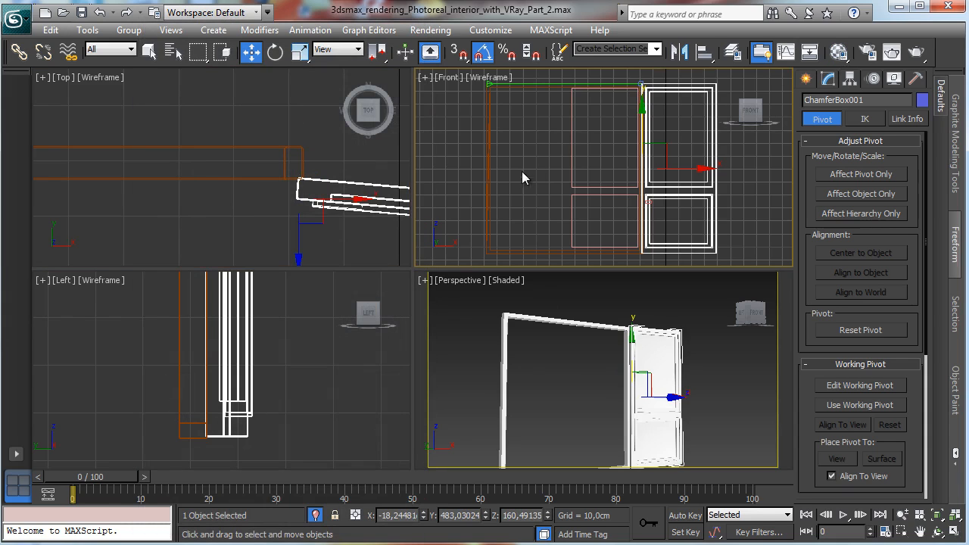
Step: Mirror the sash on the X axis as an instance clone
left_click(679, 51)
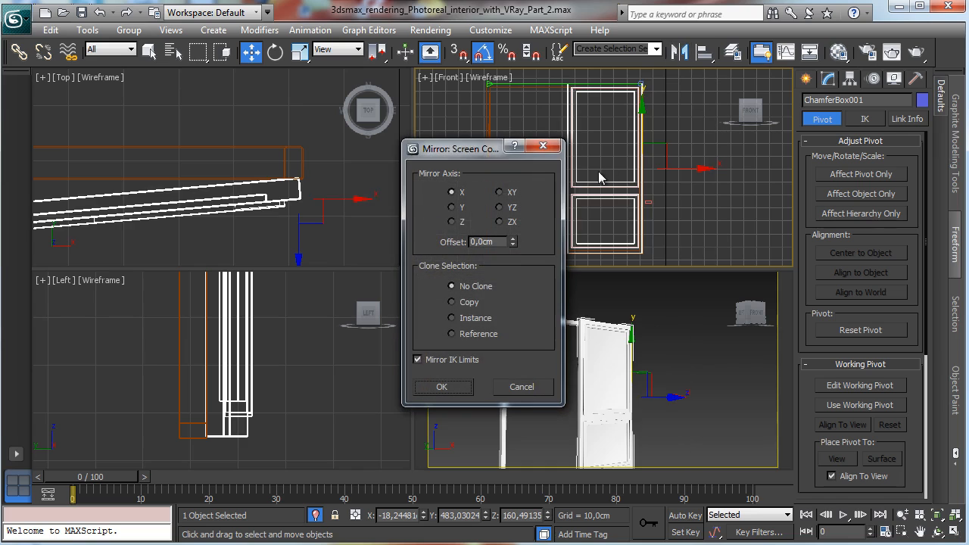
left_click(452, 302)
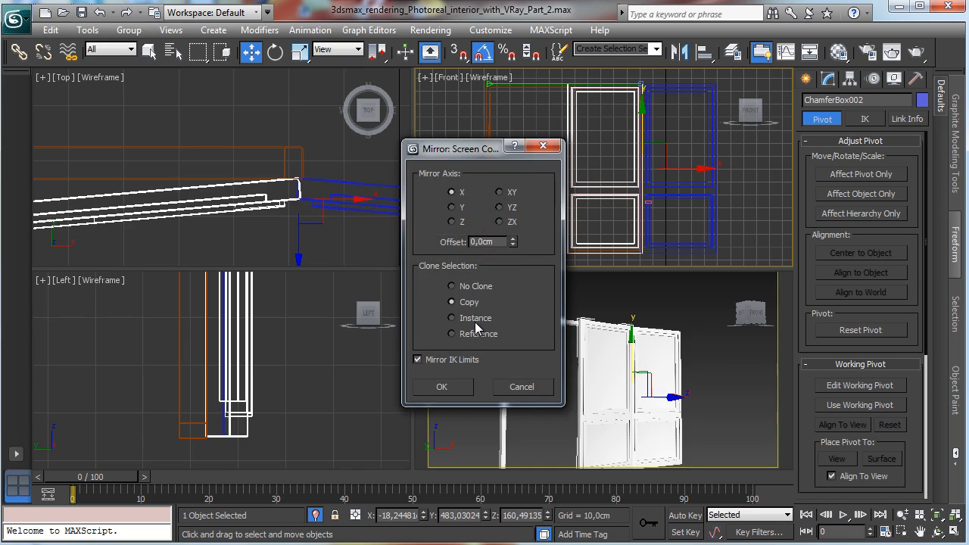
left_click(447, 387)
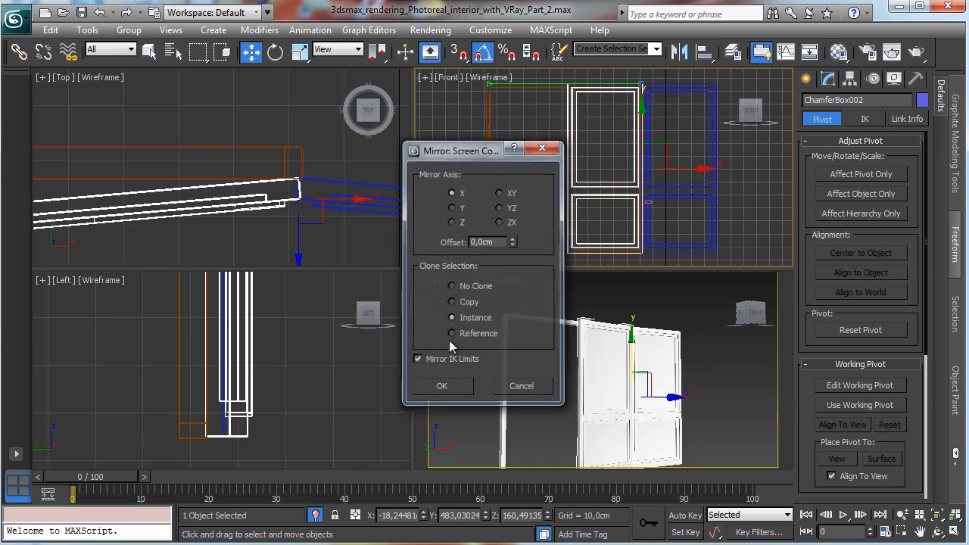
Step: Move the mirrored sash to the opposite side of the window opening
right_click(642, 183)
left_click(711, 194)
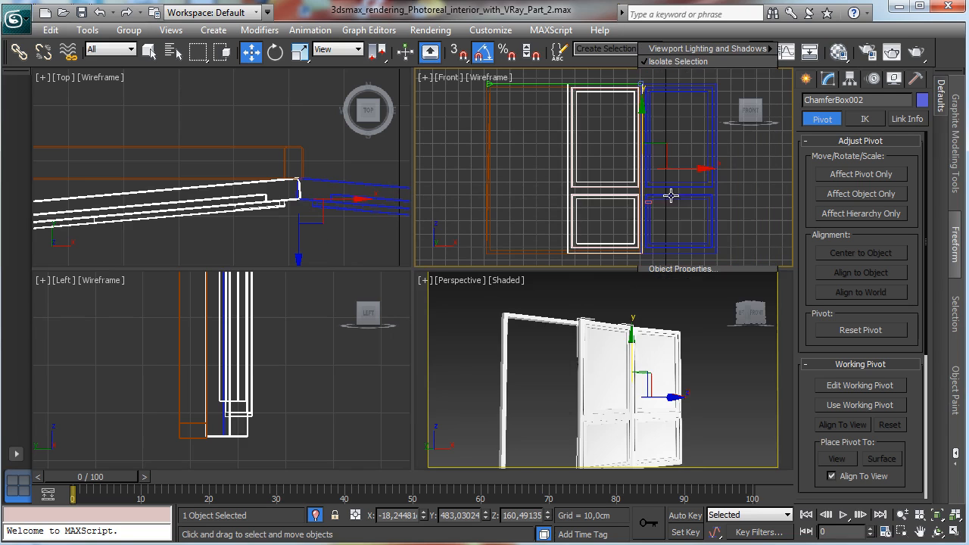
left_click_drag(668, 169, 530, 170)
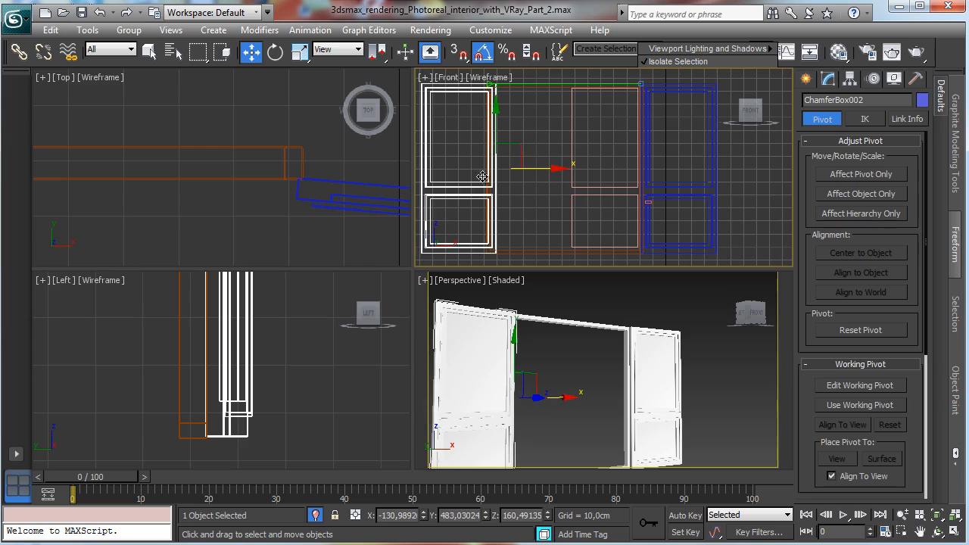
left_click(951, 513)
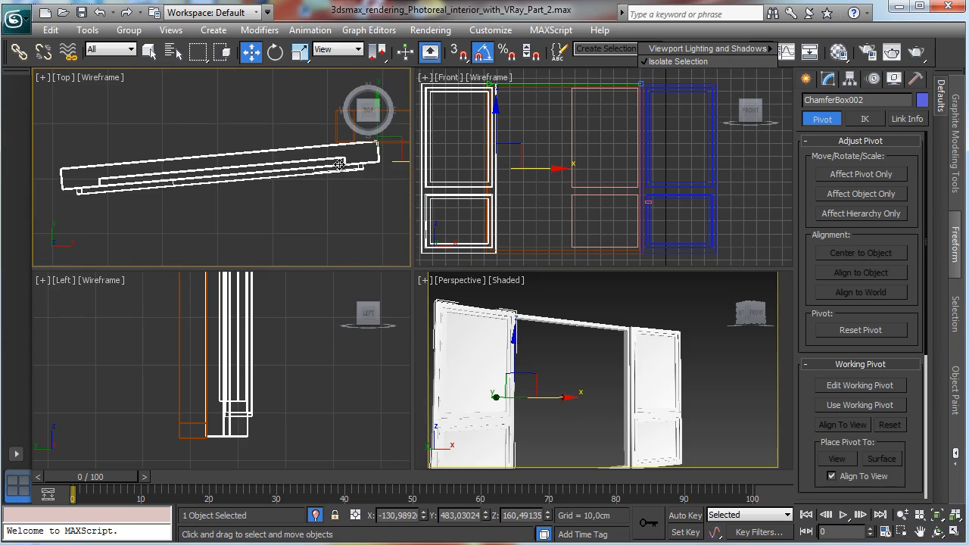
left_click_drag(403, 168, 369, 165)
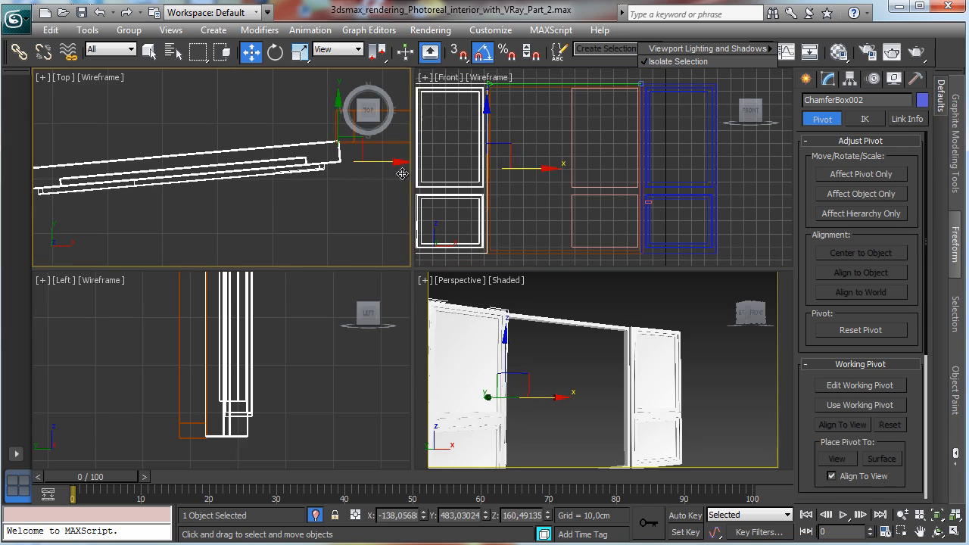
Step: Switch the perspective viewport to VRayPhysicalCamera001 and exit isolation mode
right_click(577, 293)
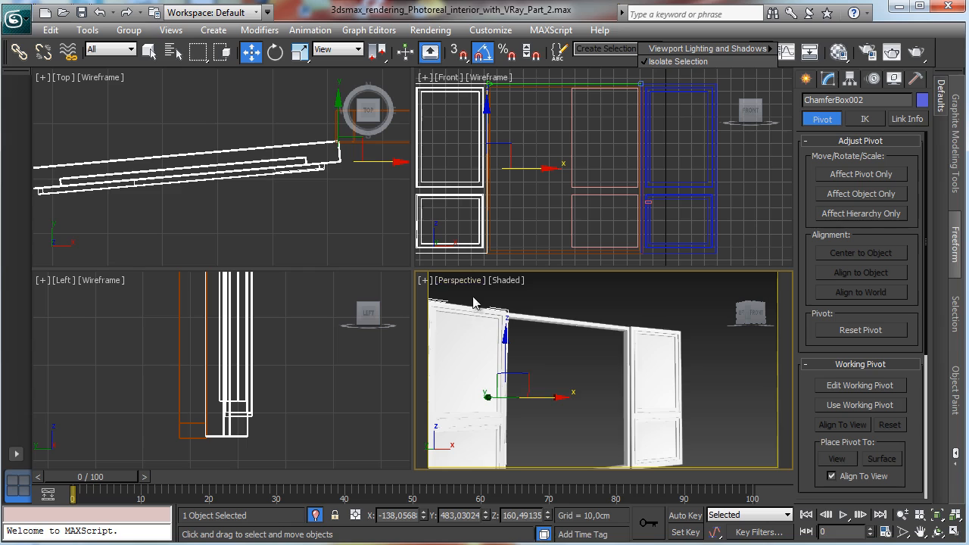
left_click(458, 280)
mouse_move(497, 296)
left_click(690, 298)
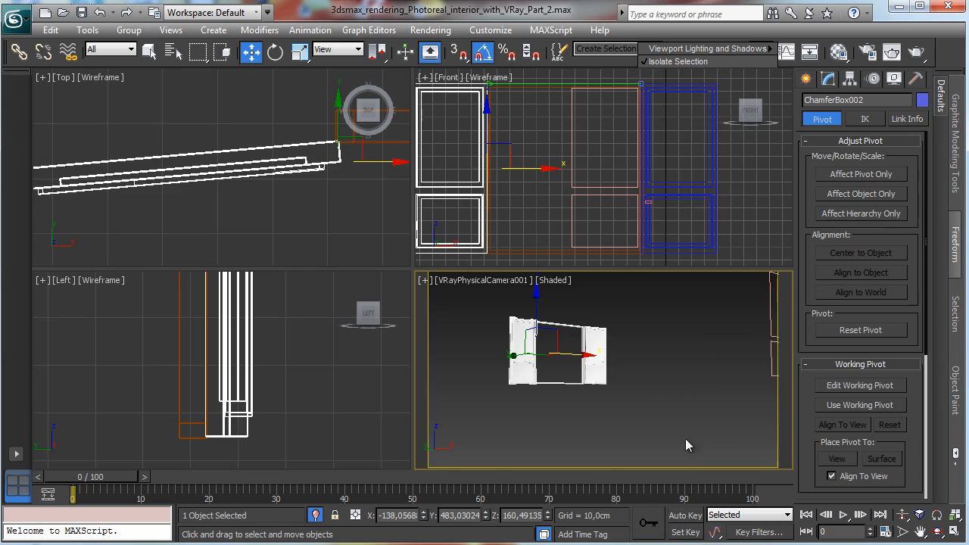
left_click(315, 516)
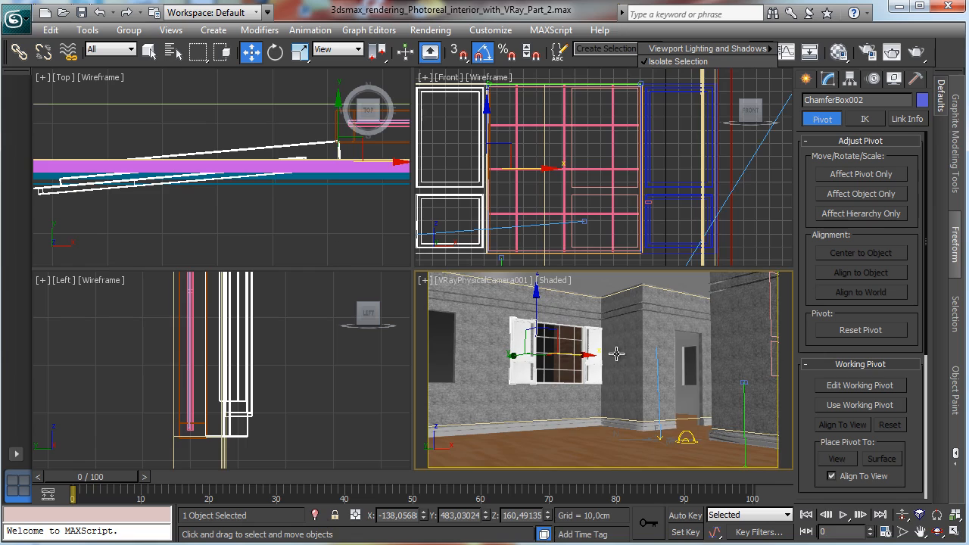
Step: Rotate the first sash about its hinge to 135 degrees on Z
left_click(588, 334)
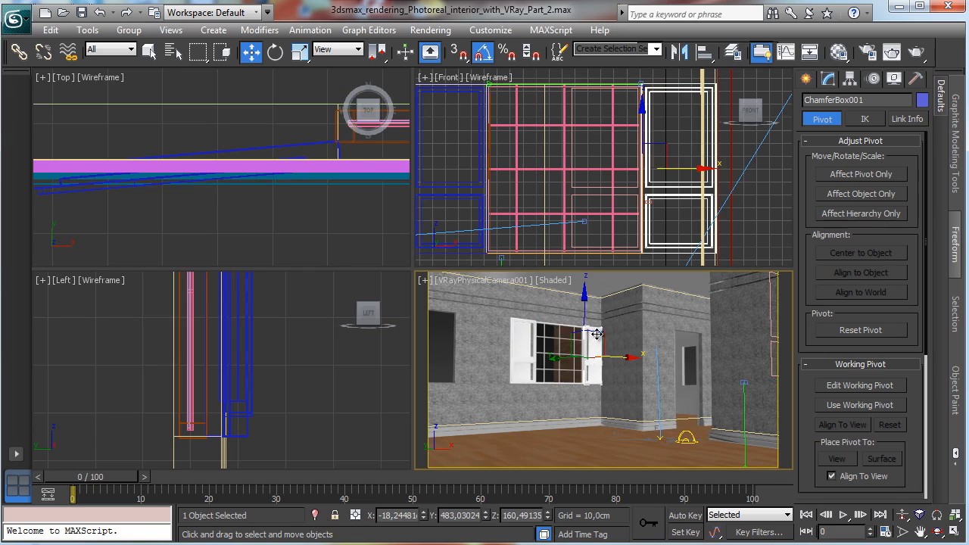
right_click(337, 228)
left_click(275, 53)
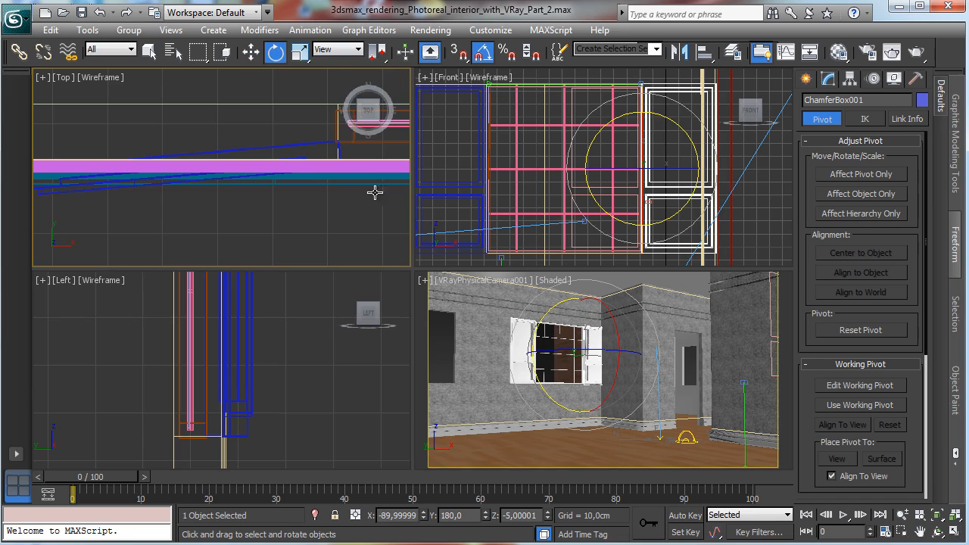
right_click(482, 220)
left_click(944, 517)
left_click(937, 515)
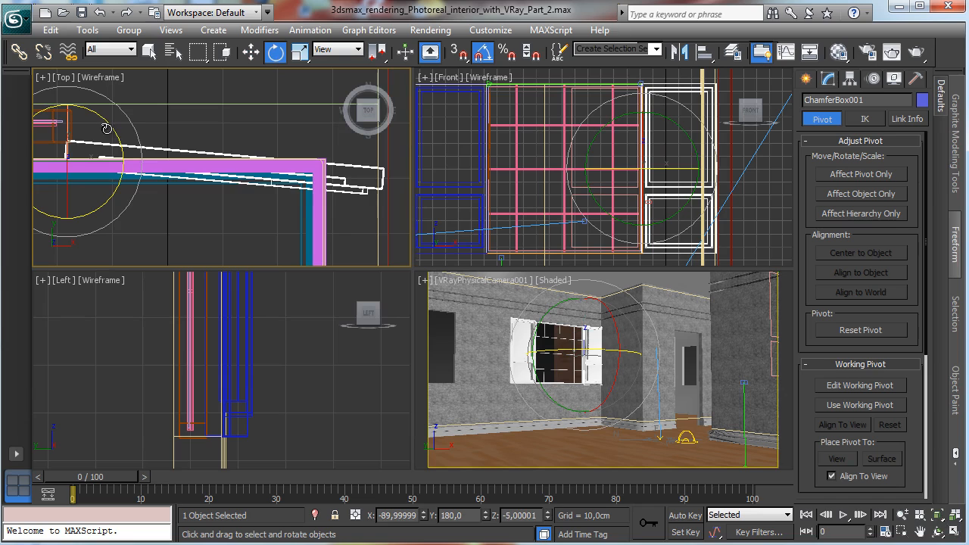
left_click_drag(107, 128, 126, 196)
left_click_drag(130, 204, 131, 149)
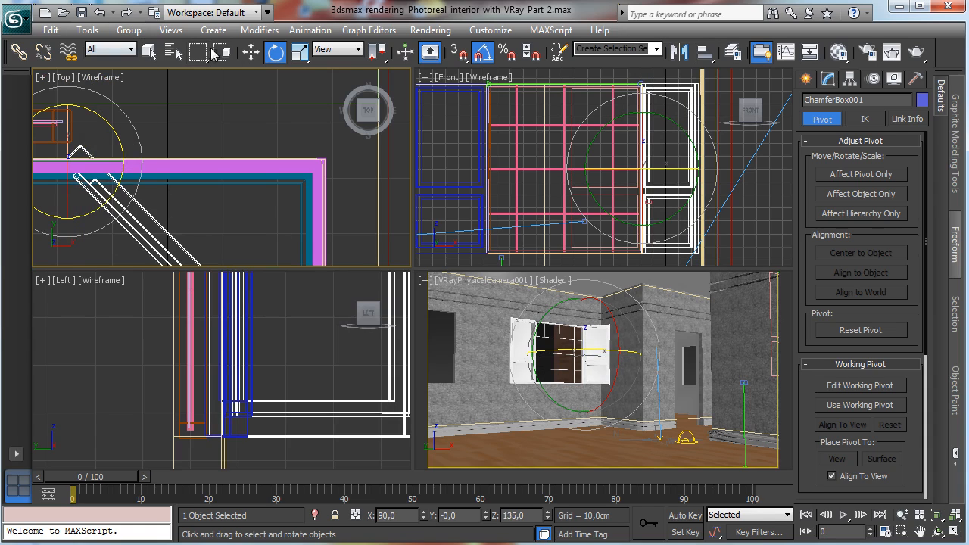
left_click(250, 51)
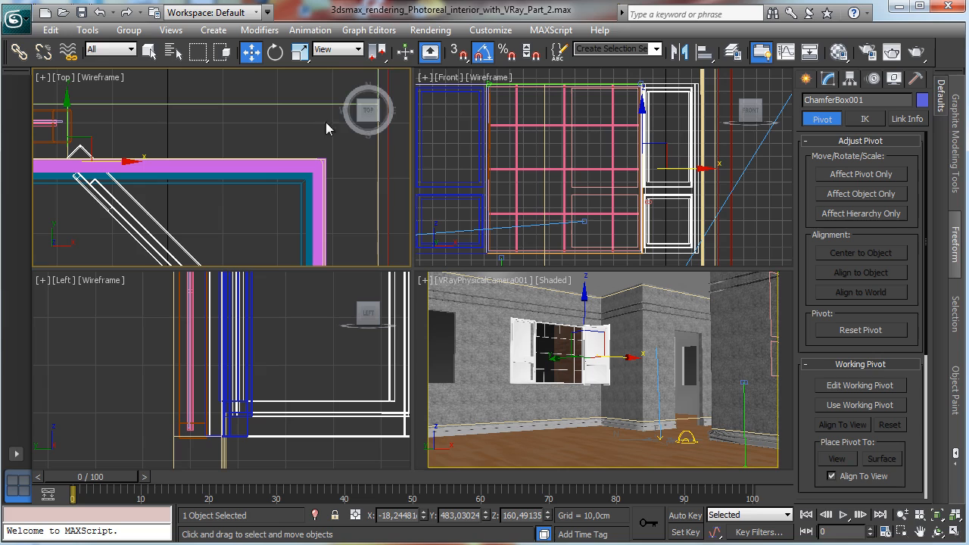
Step: Select both sashes and shift them with the Move Transform Type-In screen offset
left_click(457, 89, "ctrl")
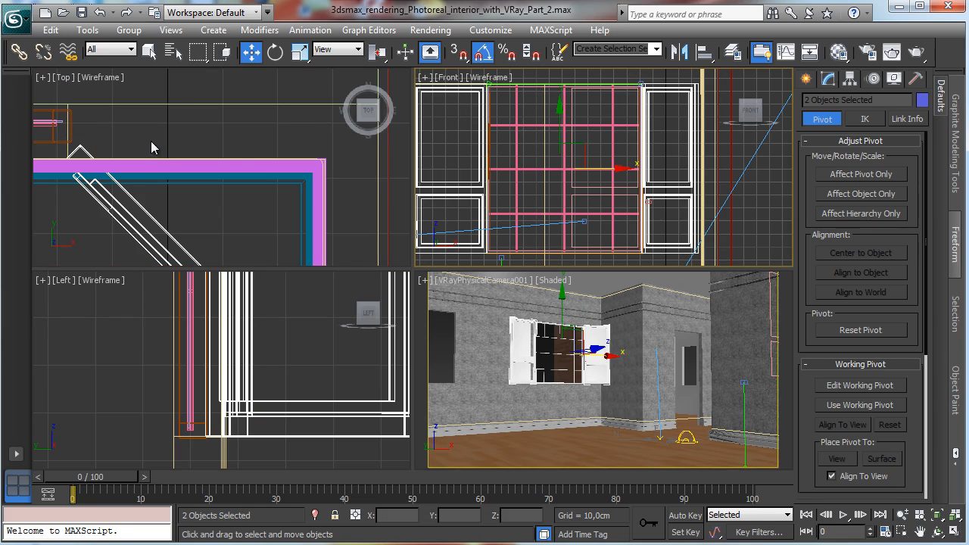
right_click(234, 150)
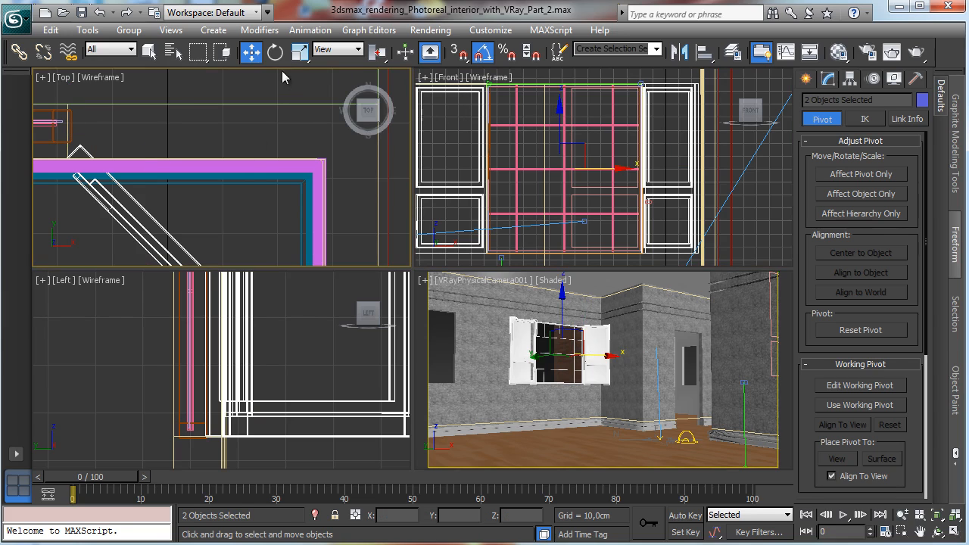
right_click(252, 55)
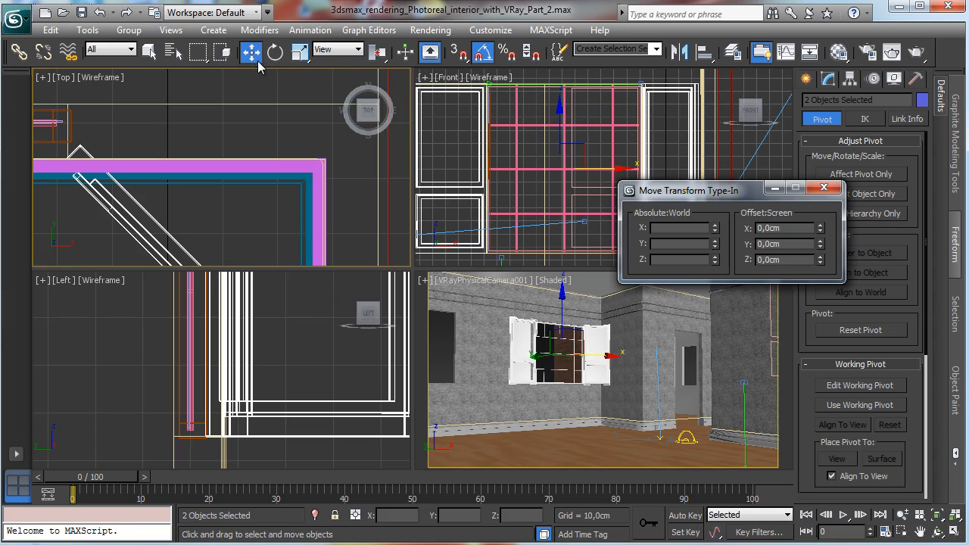
left_click_drag(822, 244, 821, 269)
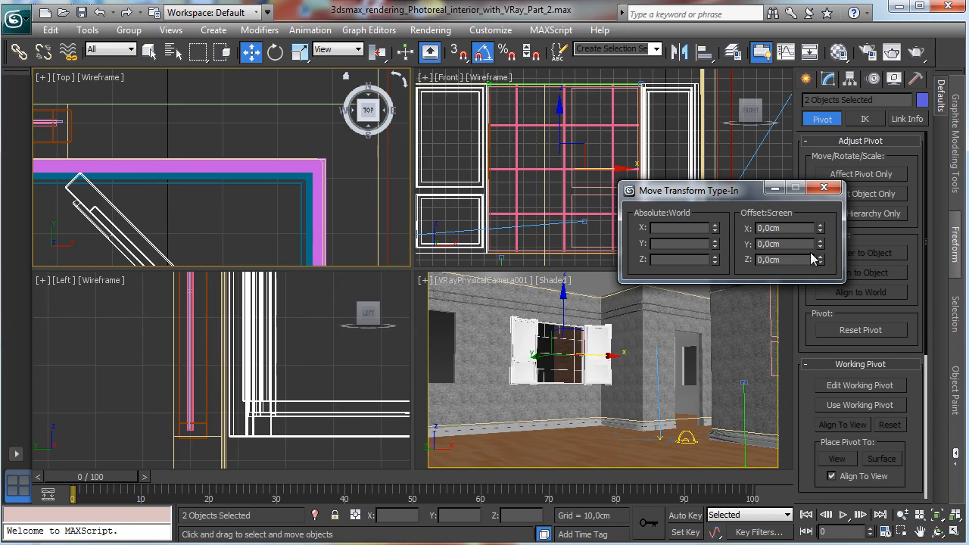
left_click(823, 188)
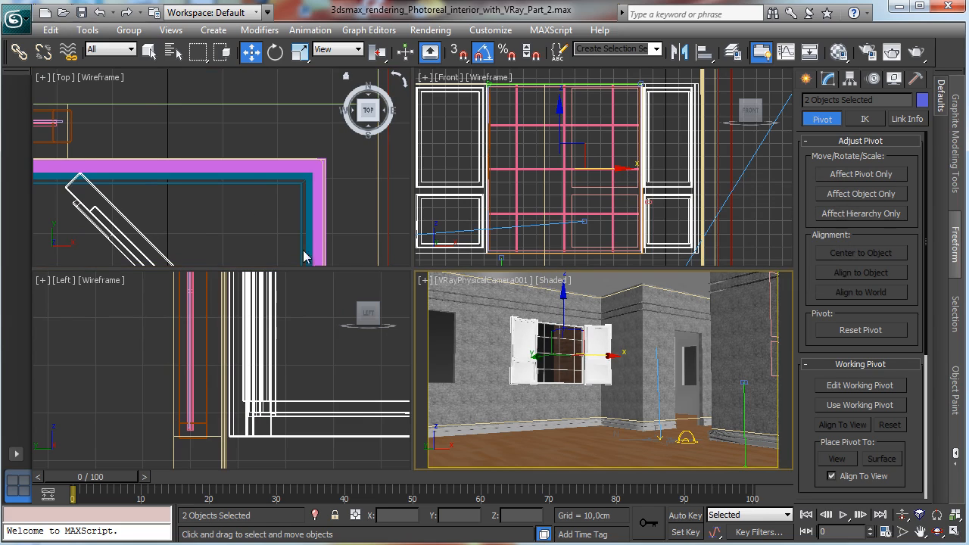
Step: Render the camera view to check the sashes
left_click(838, 52)
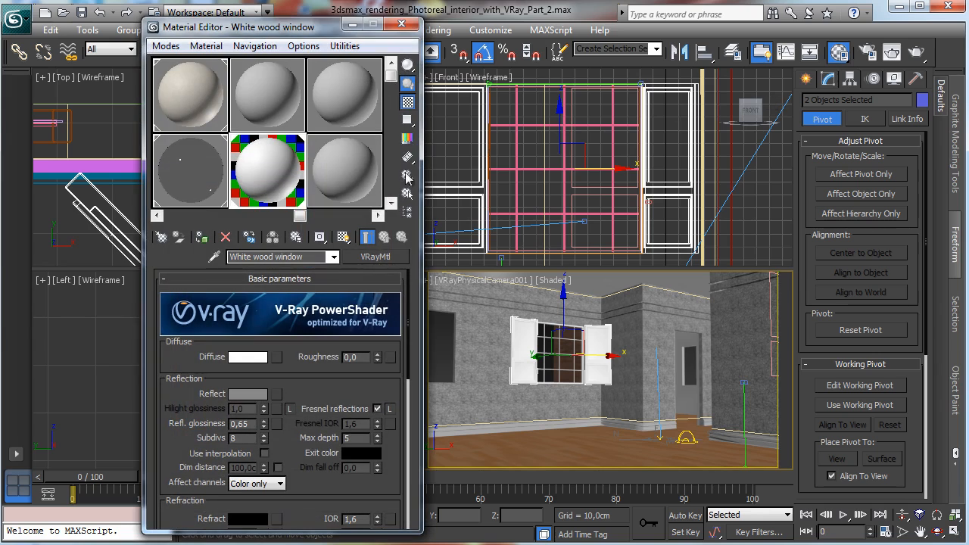
left_click(401, 24)
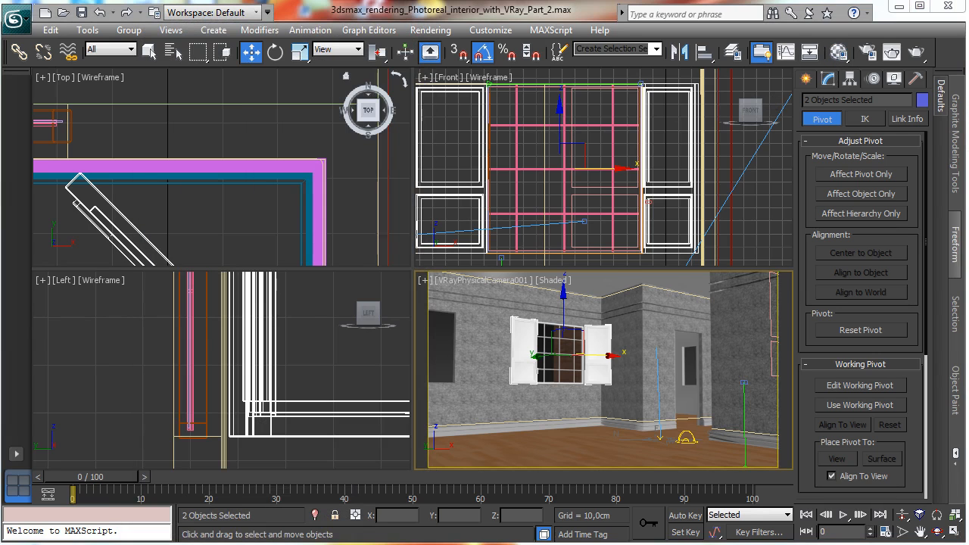
key("shift+q")
left_click_drag(292, 205, 459, 376)
left_click(747, 79)
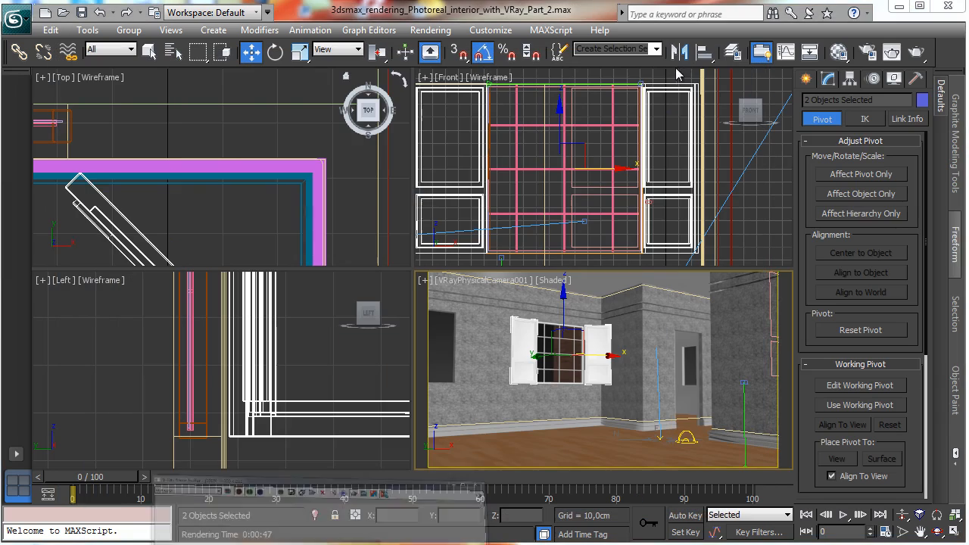
Step: Select the left window sash and rotate it with the Rotate tool in the Front view
left_click(457, 183)
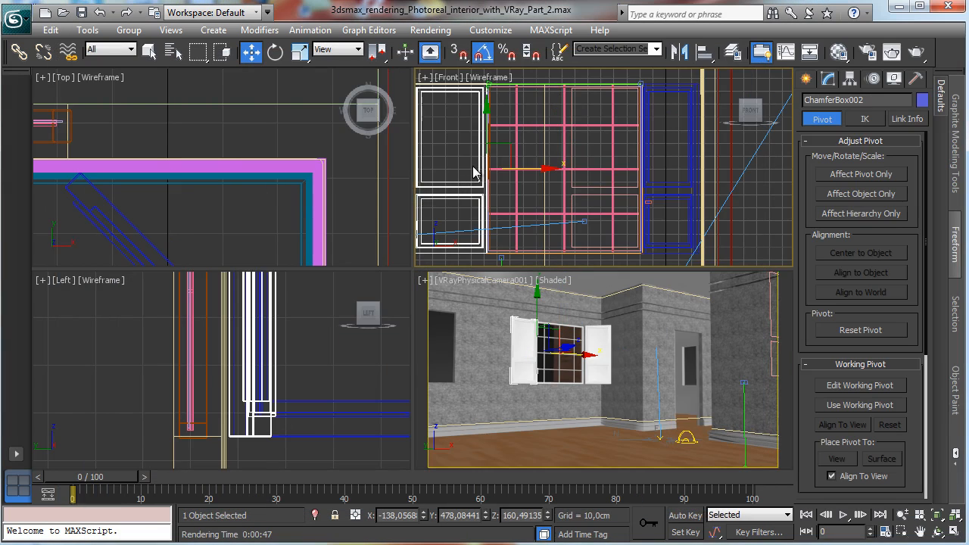
left_click(276, 51)
left_click_drag(517, 171, 560, 171)
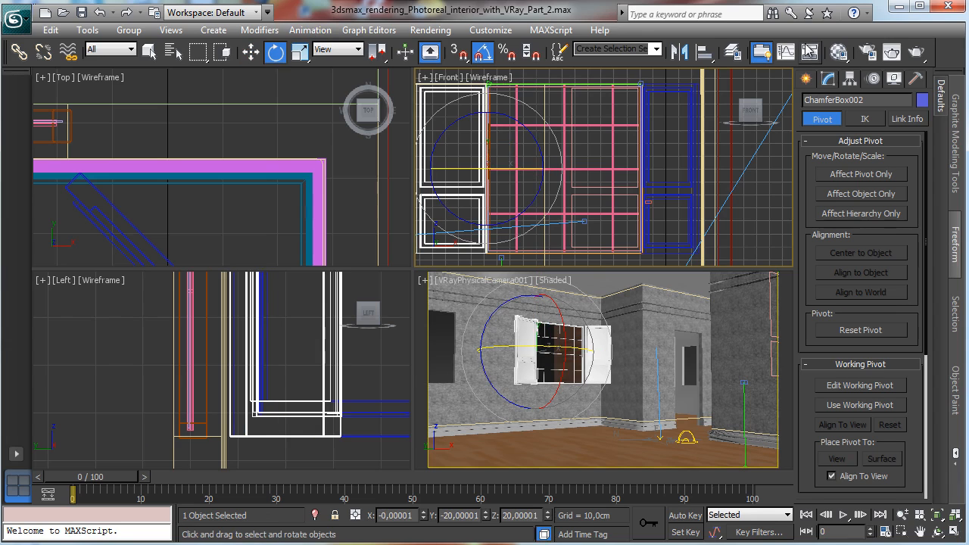
Step: Turn off V-Ray ambient occlusion in the Render Setup indirect illumination settings
left_click(867, 52)
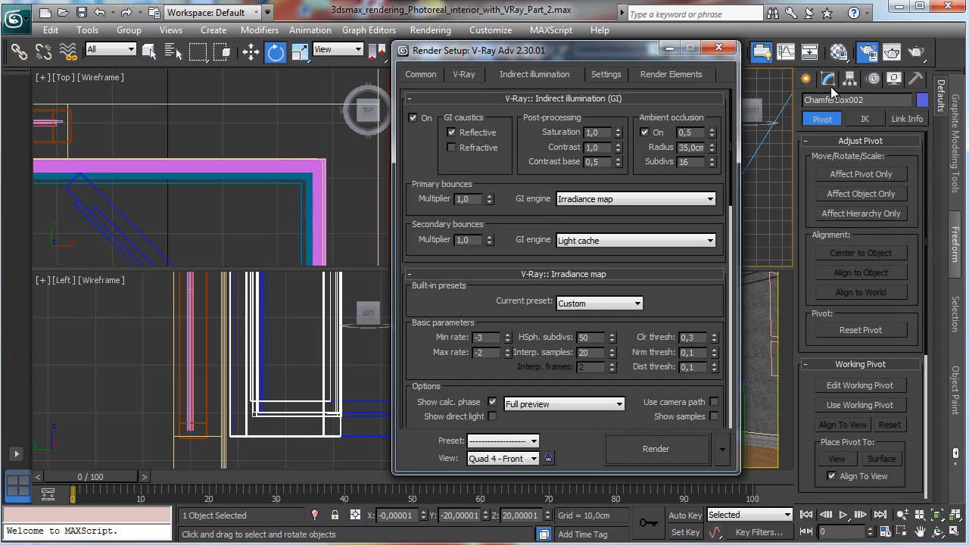
left_click(655, 134)
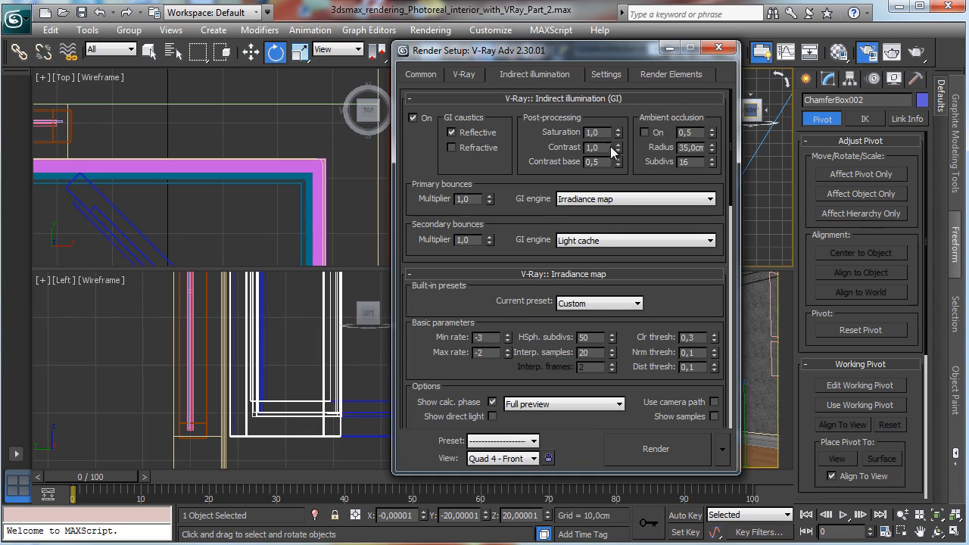
left_click(717, 48)
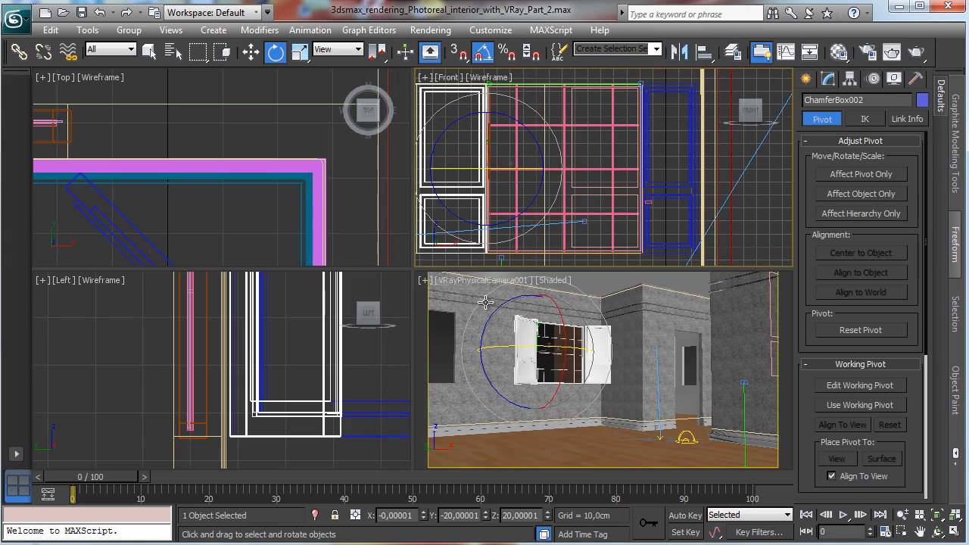
Step: Assign the WHTPLANK.JPG bitmap from the Maps\Wood folder as the diffuse map of the White wood window material
left_click(838, 51)
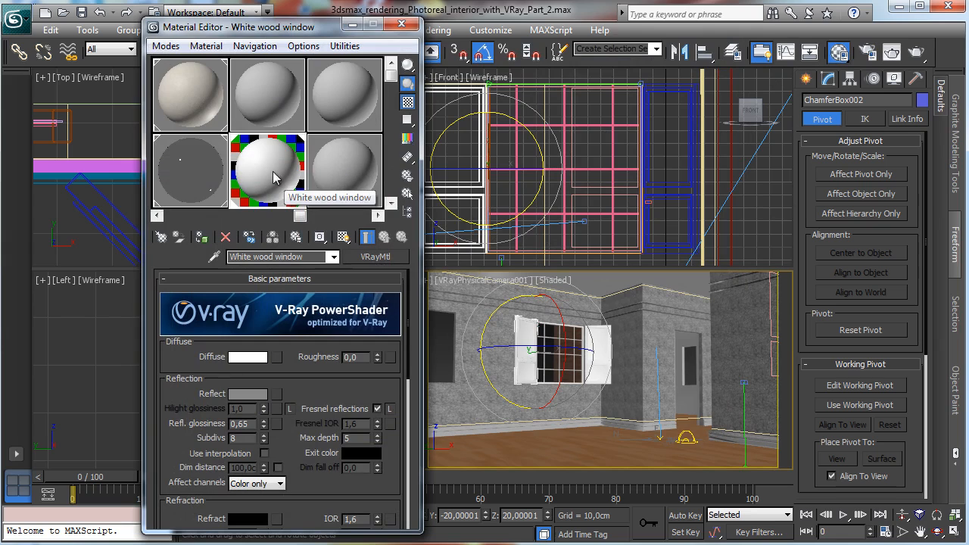
left_click(276, 356)
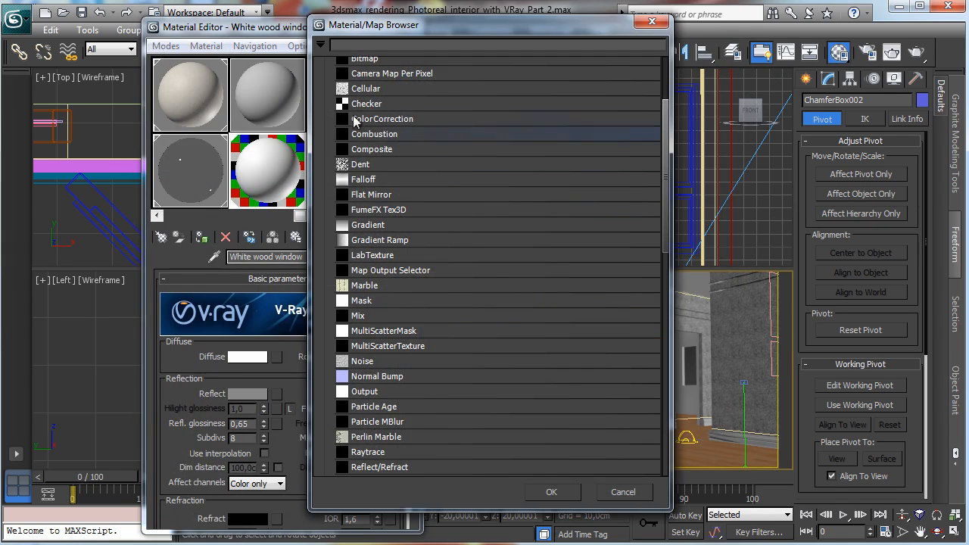
left_click_drag(661, 193, 665, 133)
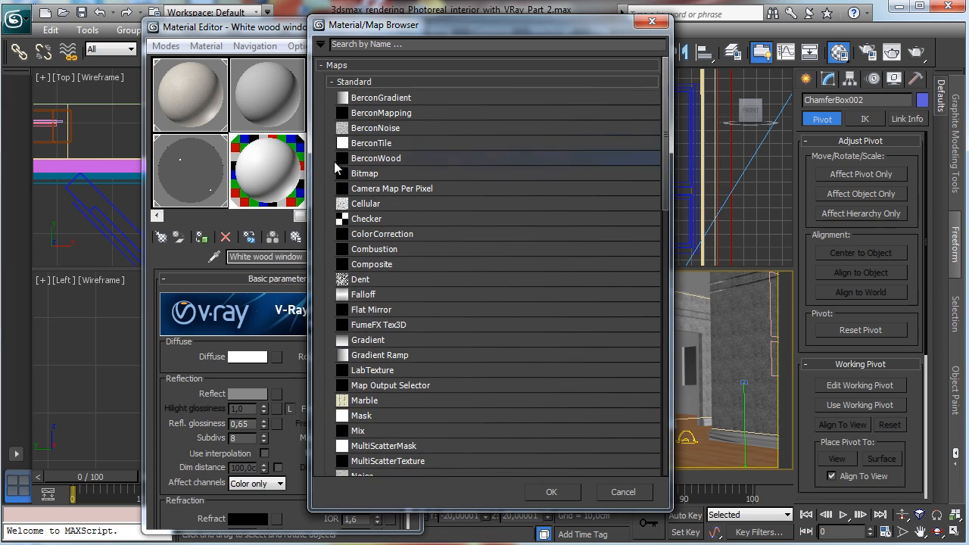
double_click(356, 174)
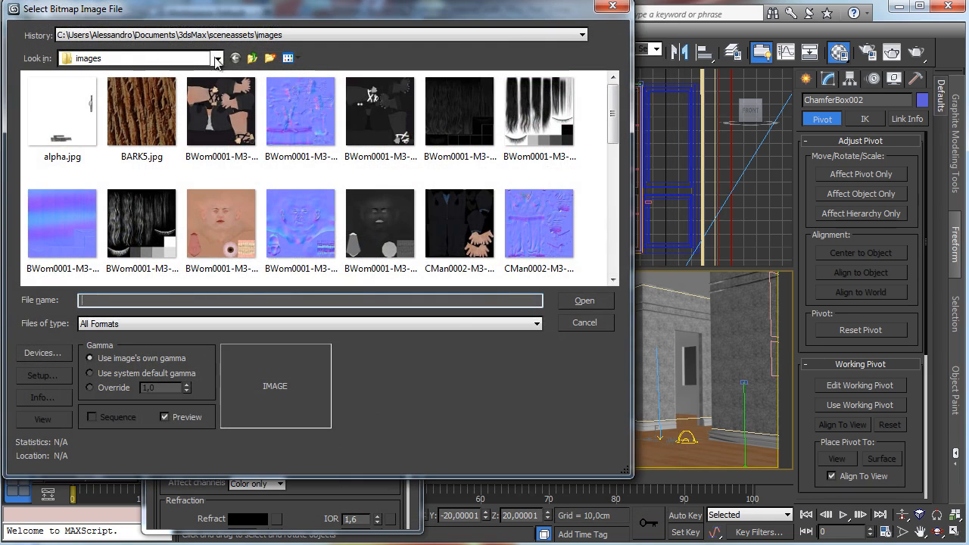
left_click(252, 58)
left_click(216, 59)
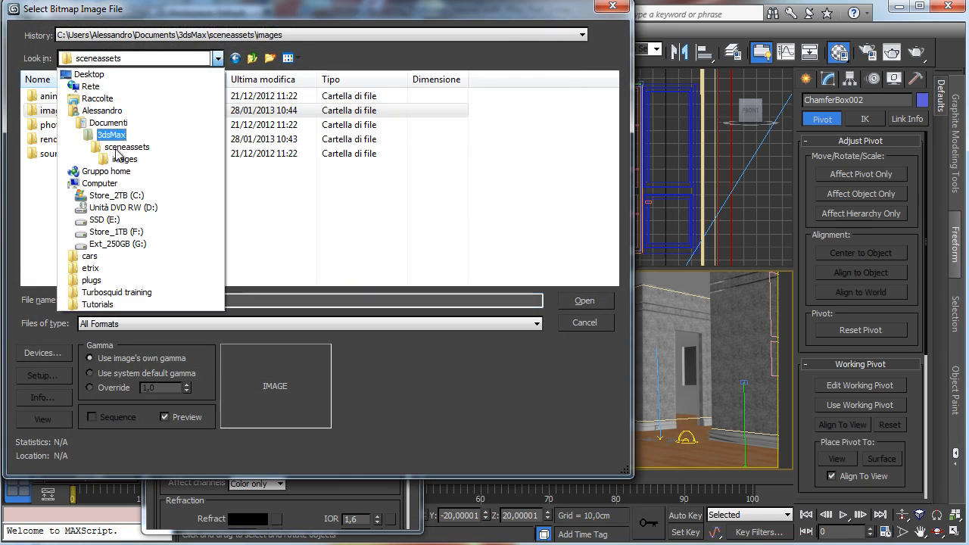
left_click(103, 220)
double_click(68, 138)
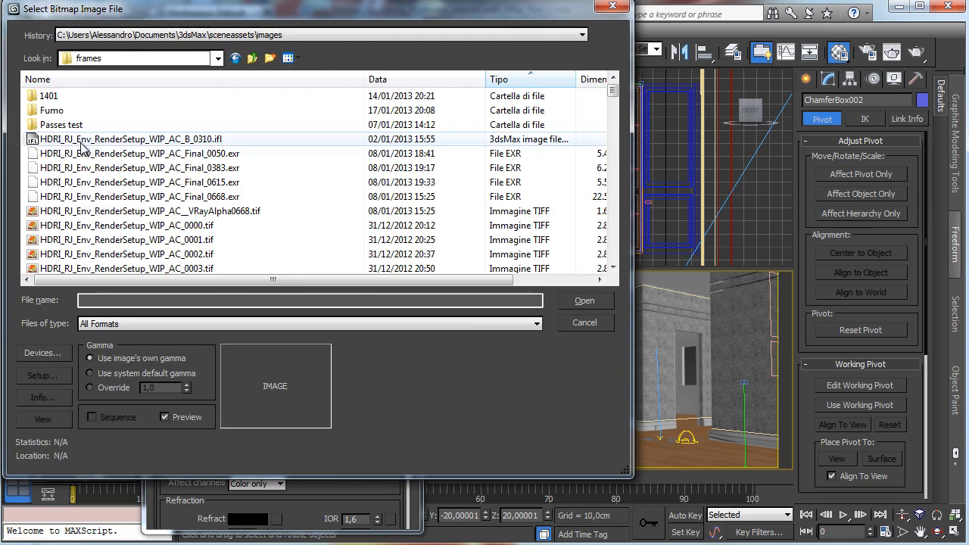
key("BackSpace")
double_click(70, 167)
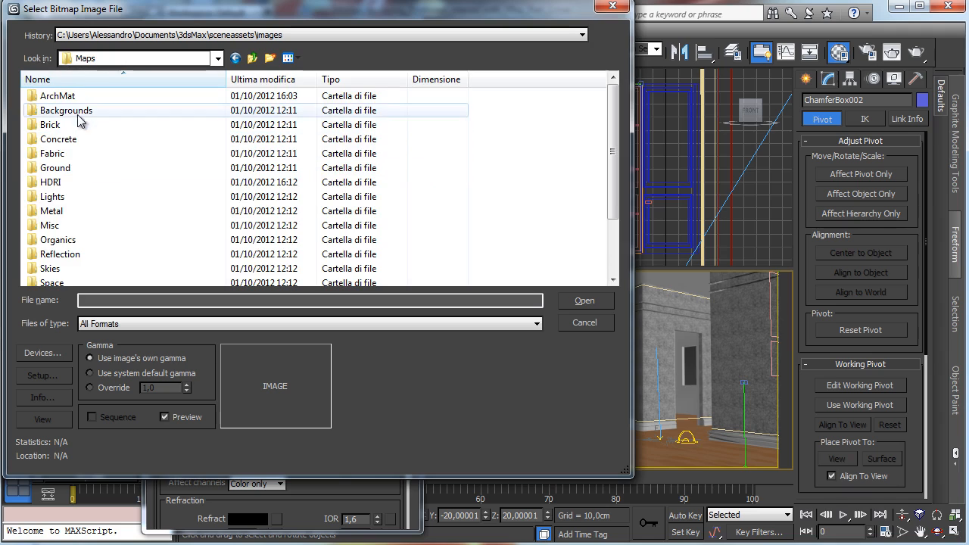
left_click_drag(612, 110, 613, 162)
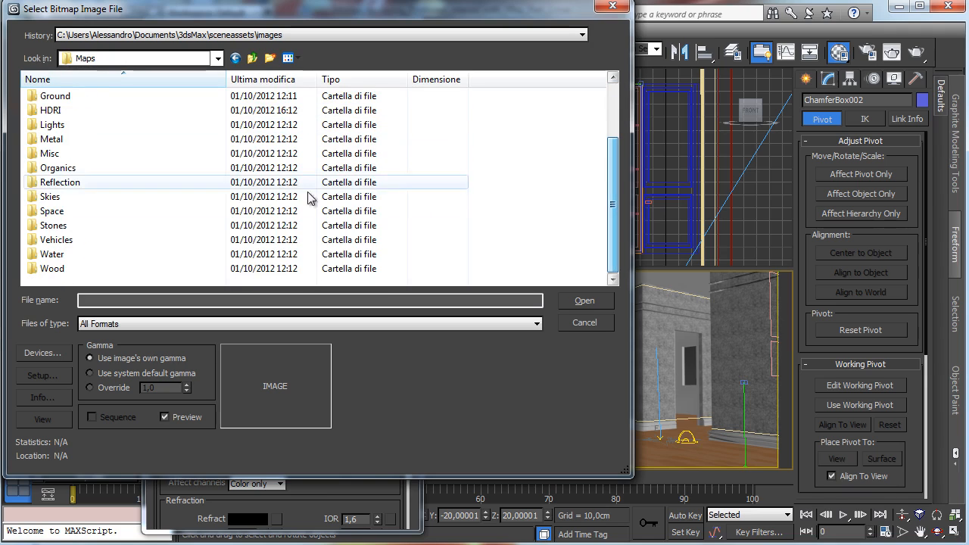
double_click(68, 269)
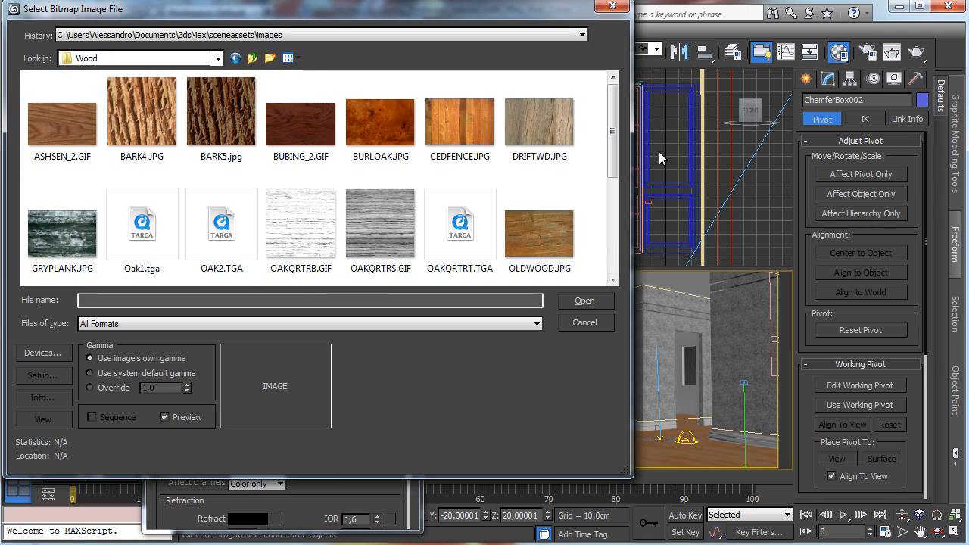
left_click_drag(615, 144, 182, 240)
left_click(68, 246)
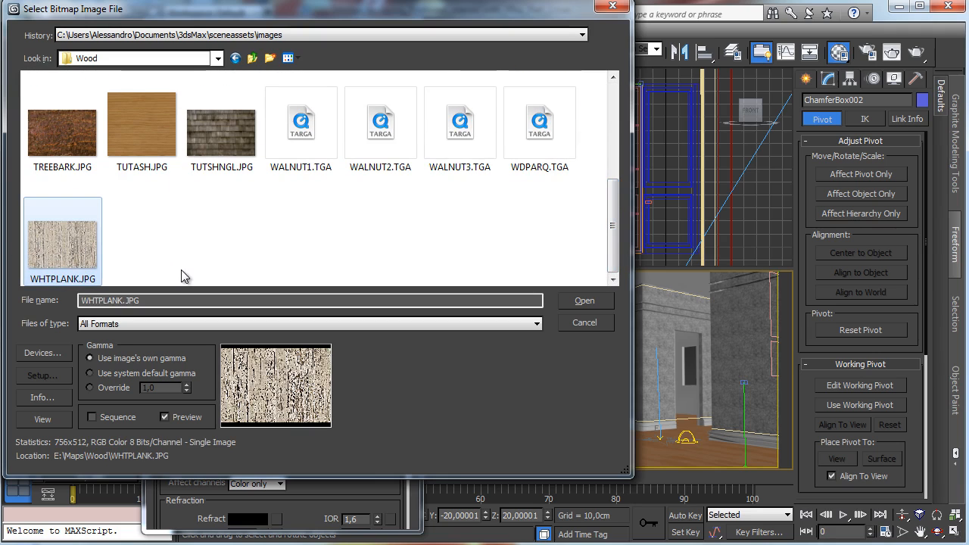
left_click(584, 301)
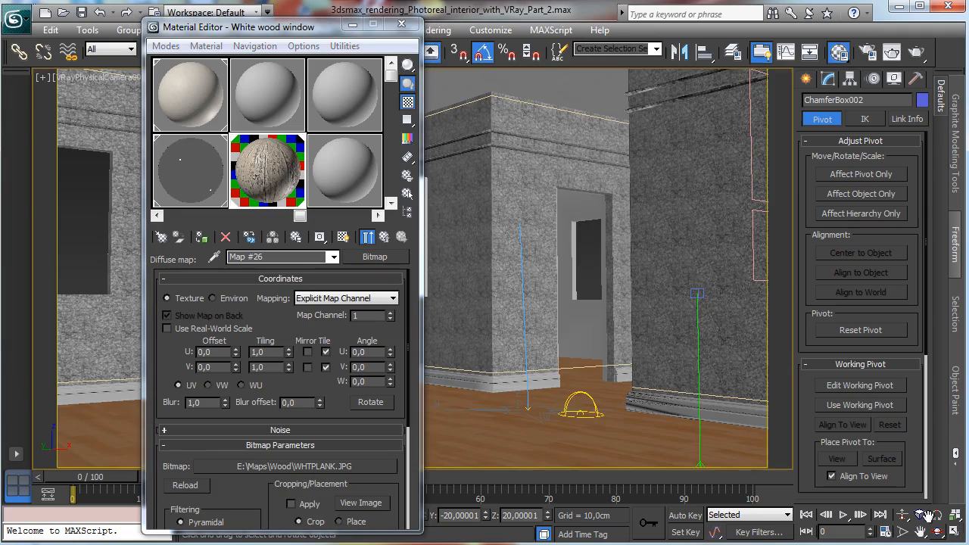
Step: Maximize the camera viewport and show the material's map shaded on the sashes
left_click(955, 531)
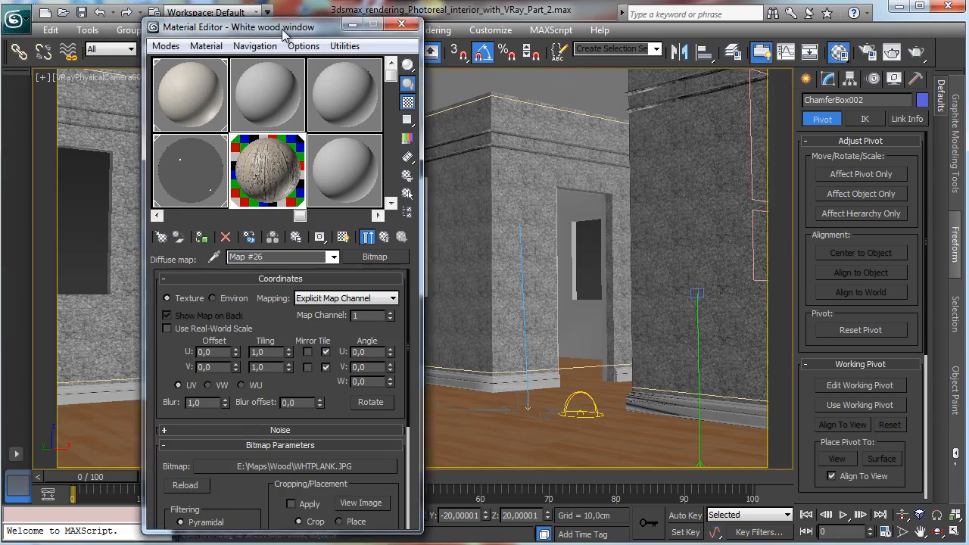
left_click_drag(281, 29, 721, 58)
left_click(778, 268)
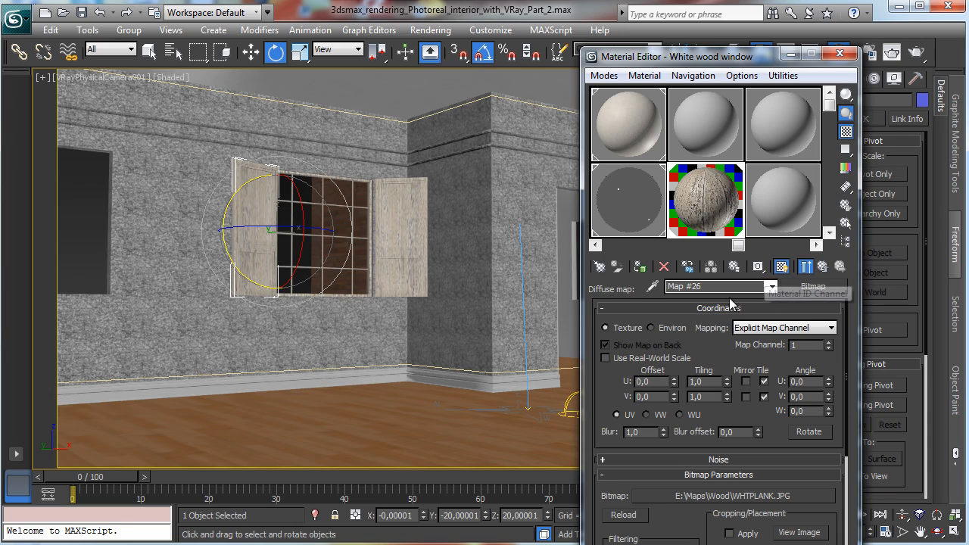
Step: Set the diffuse bitmap's tiling to 2 in U and V and its blur to 0.01
left_click(705, 382)
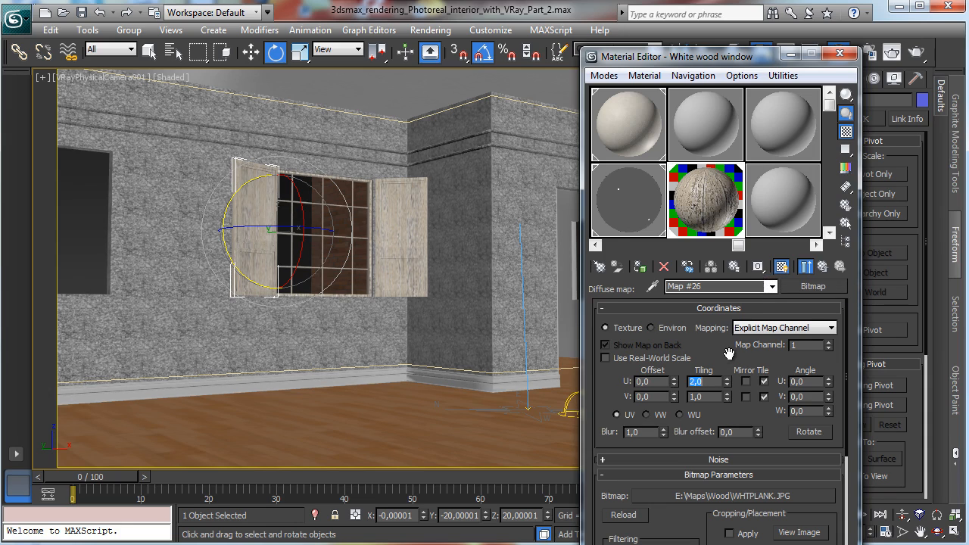
left_click(706, 396)
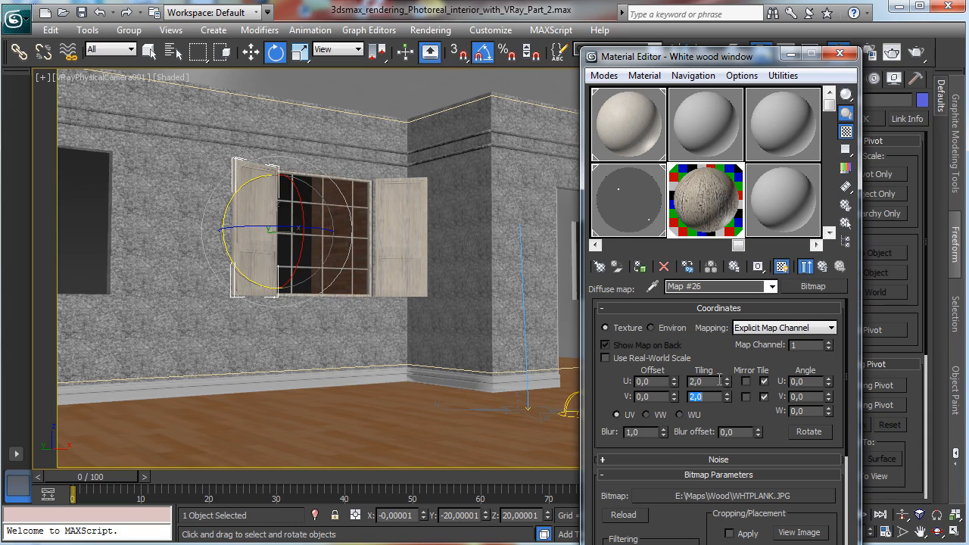
double_click(657, 431)
type("0,01")
key("Return")
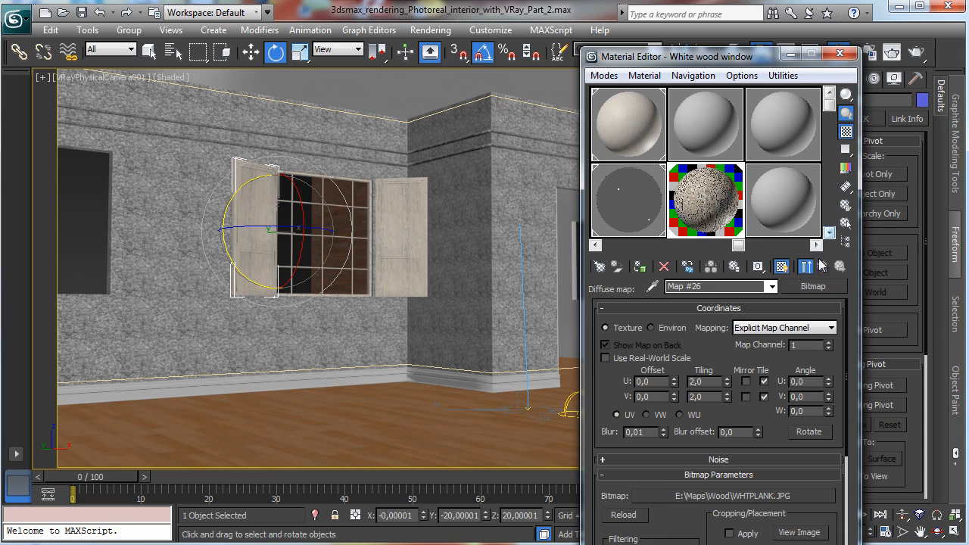
Step: Set the material's Diffuse map amount to 35 in the Maps rollout
left_click(822, 266)
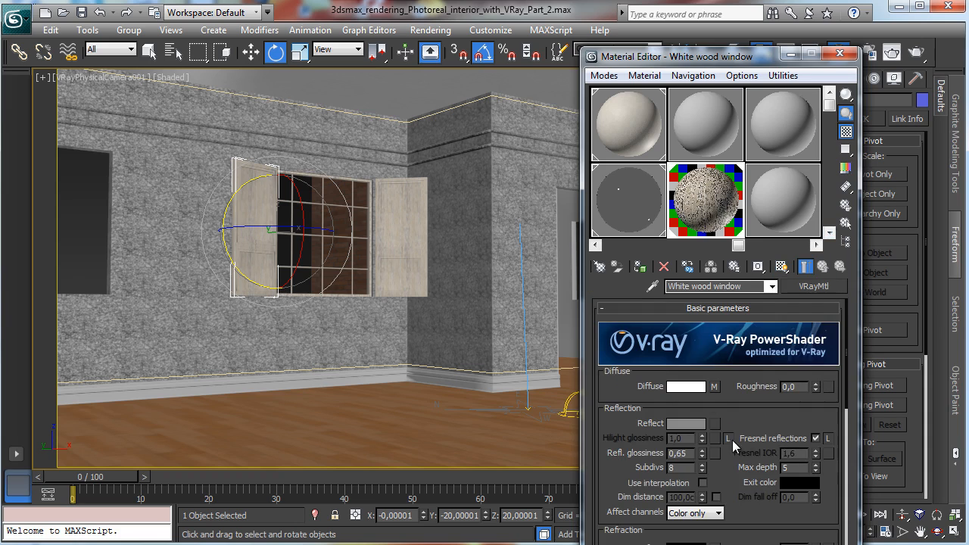
scroll(734, 417, "down", 10)
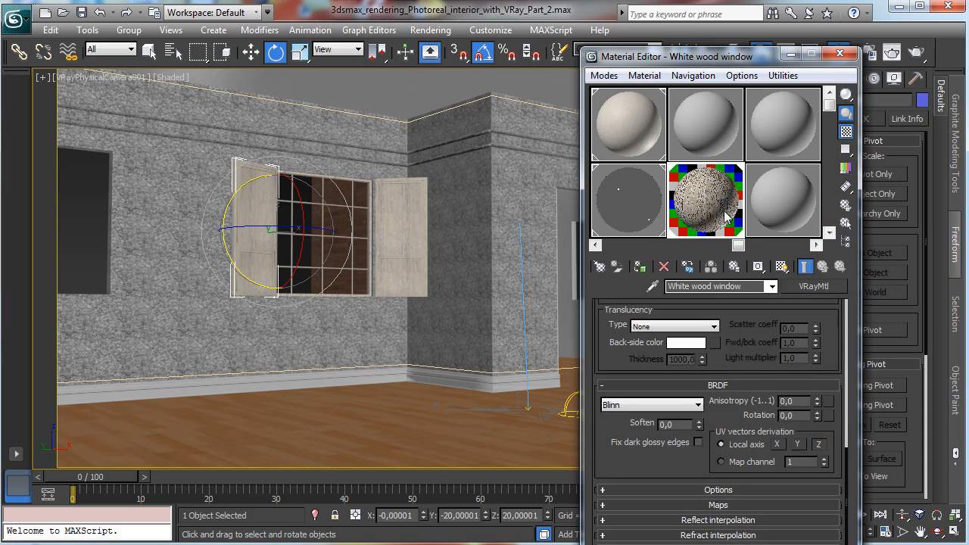
left_click(717, 505)
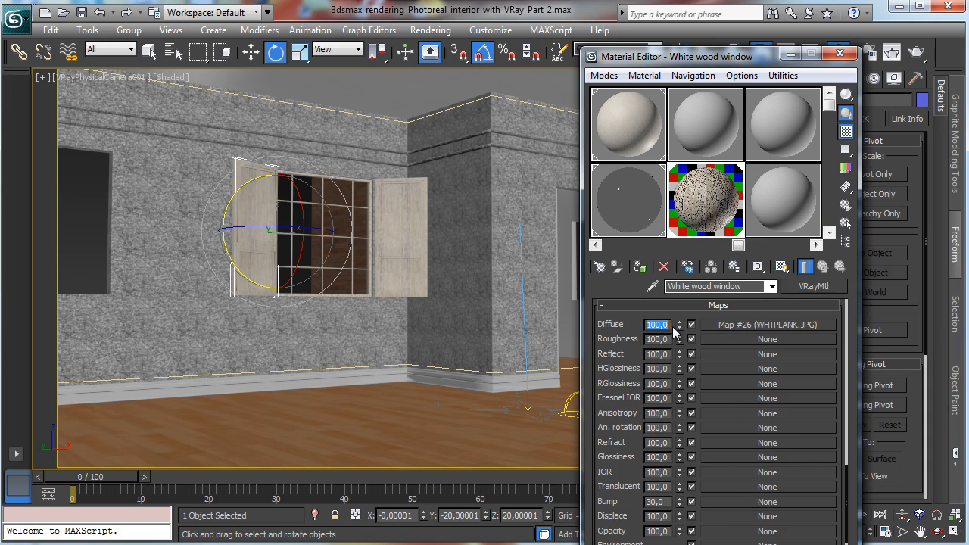
type("35")
key("Return")
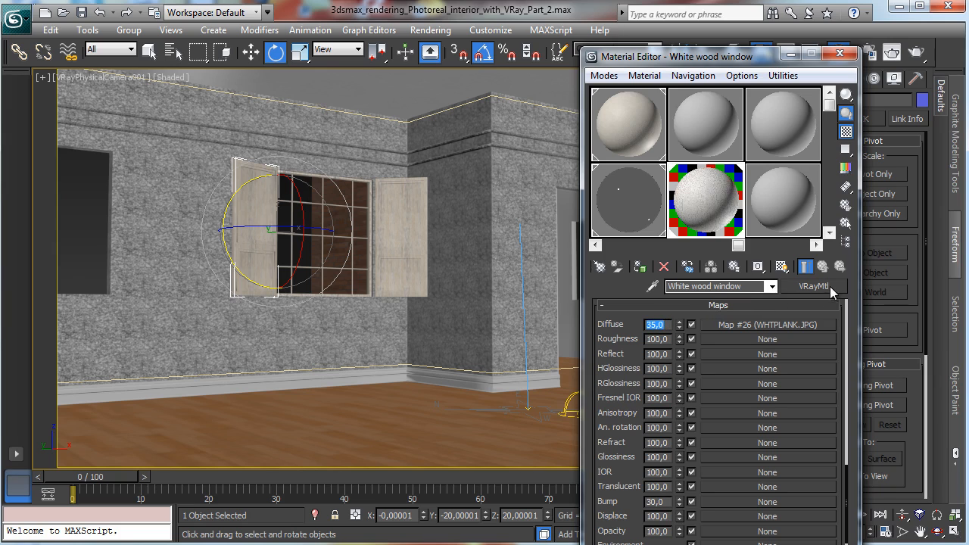
Step: Copy the WHTPLANK diffuse bitmap into the material's Reflect and Bump map slots
left_click_drag(783, 327, 779, 355)
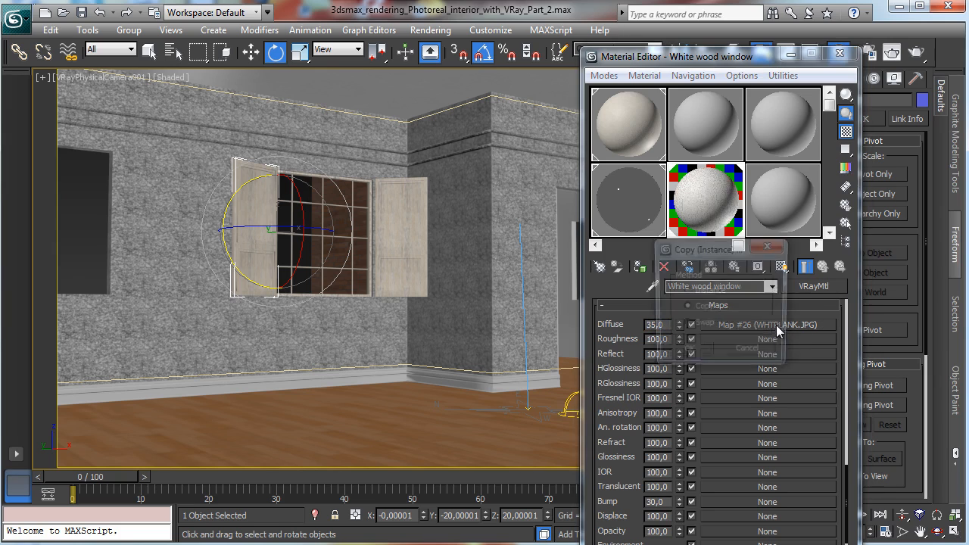
left_click(700, 355)
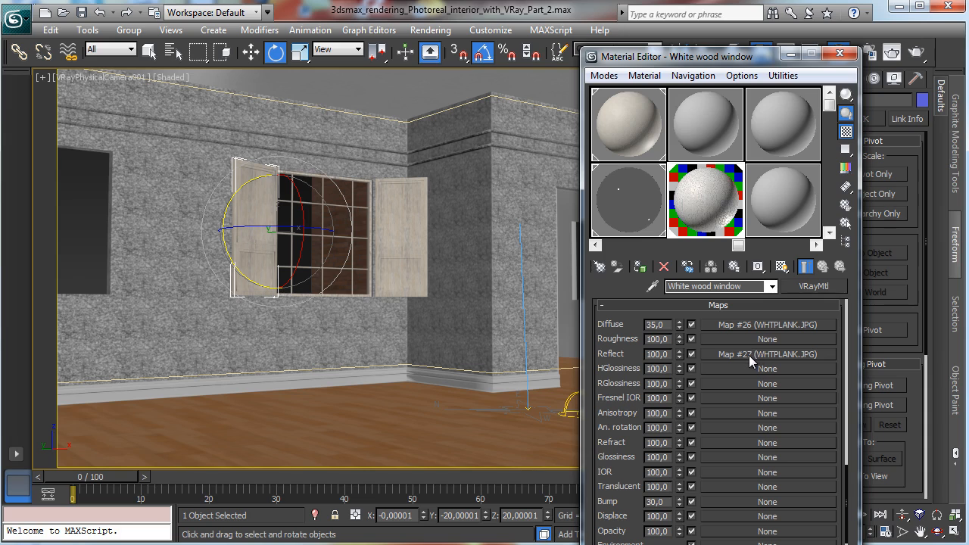
left_click_drag(756, 355, 733, 463)
left_click_drag(731, 501, 730, 501)
left_click(688, 353)
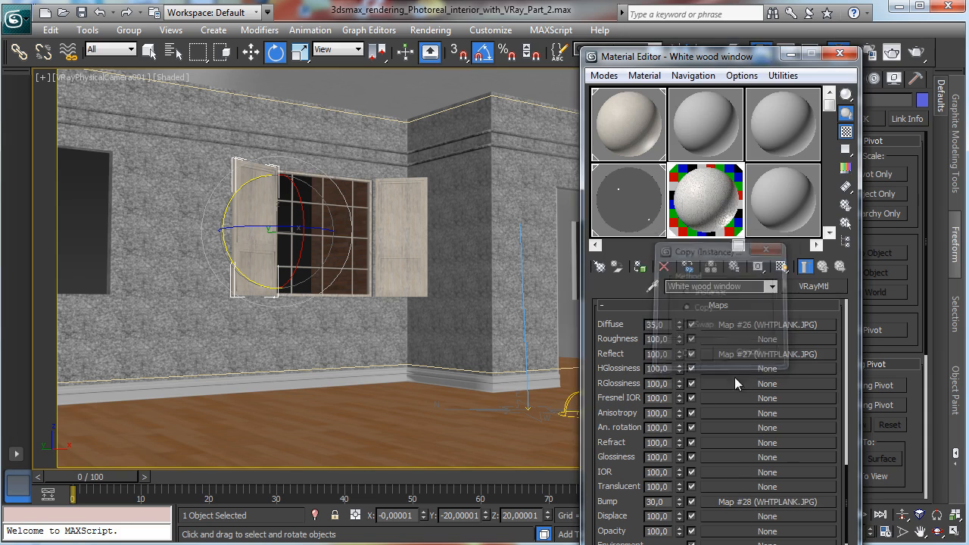
Step: Set the bump bitmap's blur to 0.25
left_click(744, 330)
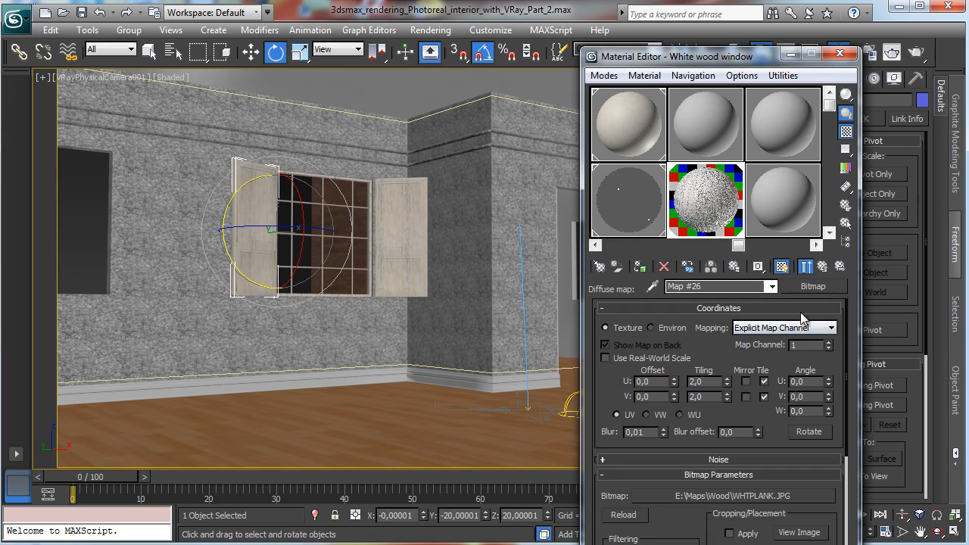
left_click(746, 504)
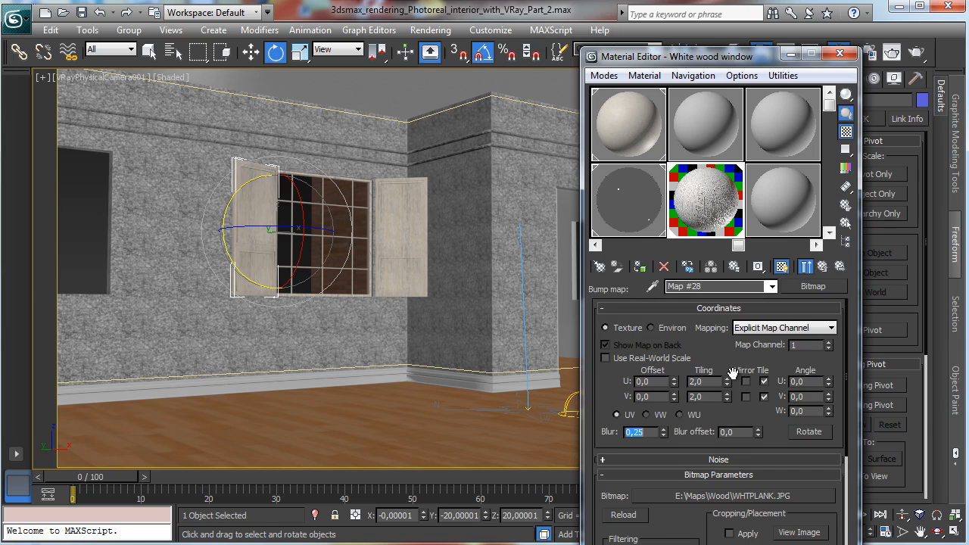
left_click(822, 268)
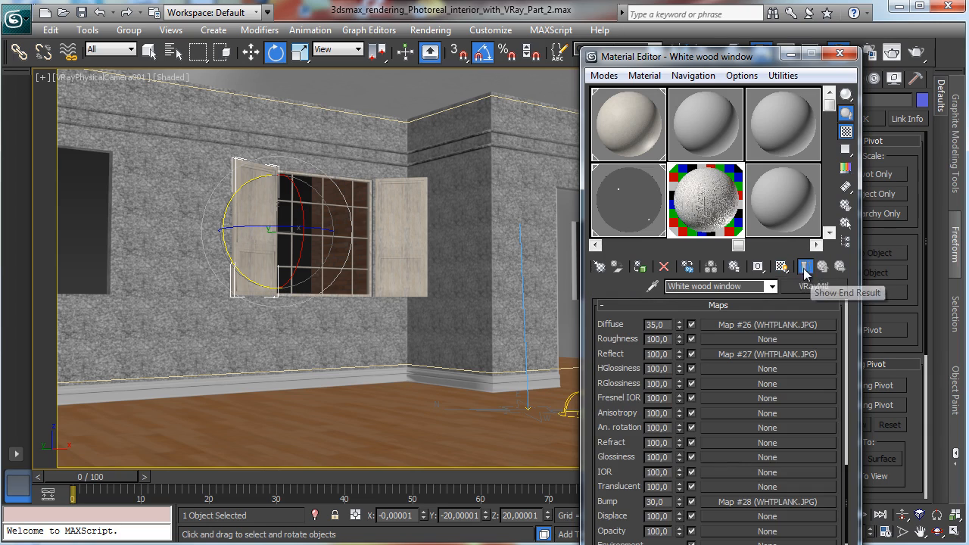
Step: Render the camera view with V-Ray to check the window material
left_click(870, 52)
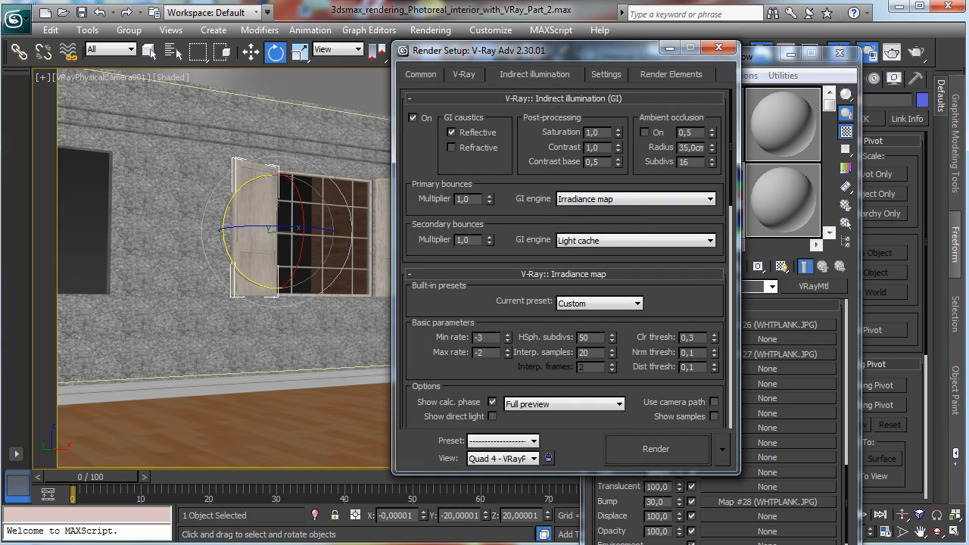
left_click(655, 448)
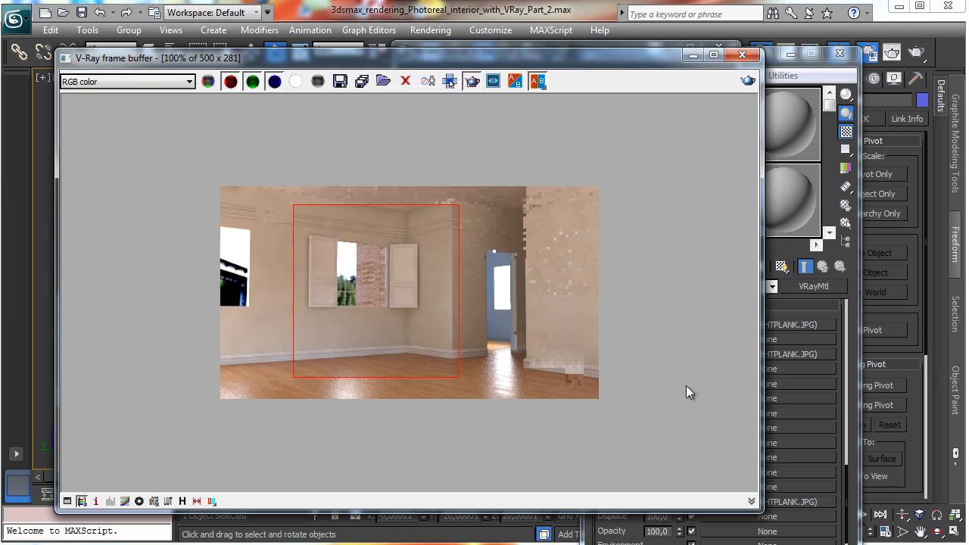
left_click(747, 81)
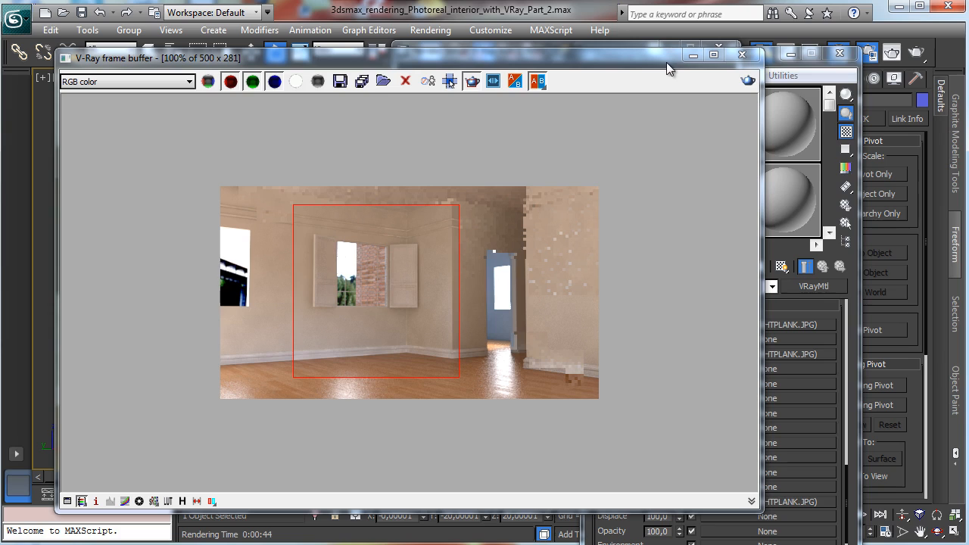
Step: Set the White wood window material's Diffuse map amount to 70
left_click(837, 308)
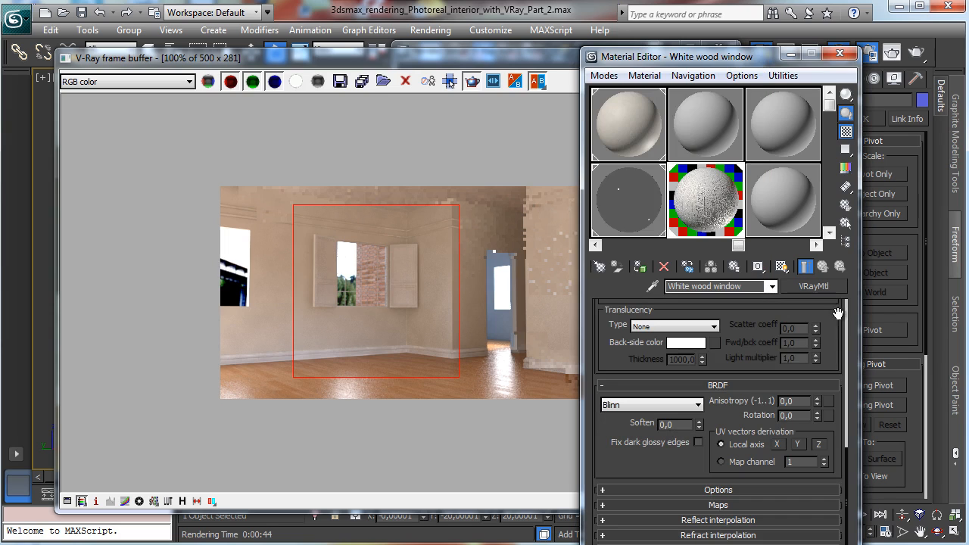
left_click(711, 504)
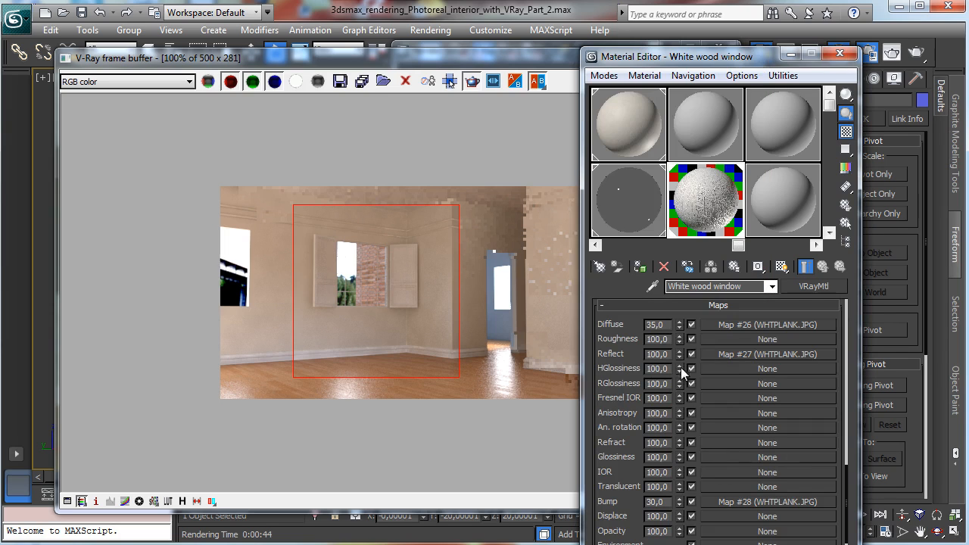
double_click(664, 323)
type("70")
key("Return")
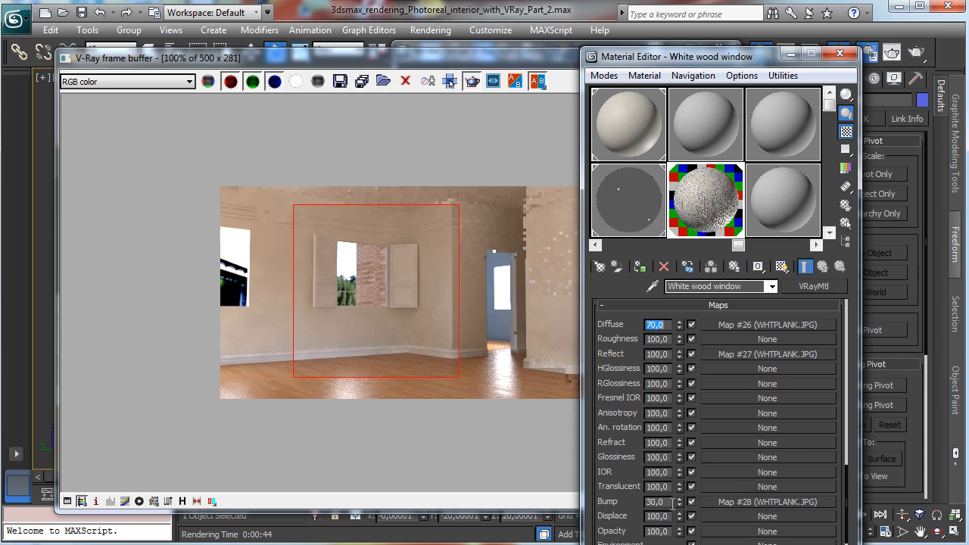
Step: Lighten the noise colors in the Wall 1 material's diffuse Noise map
left_click(694, 131)
left_click(613, 115)
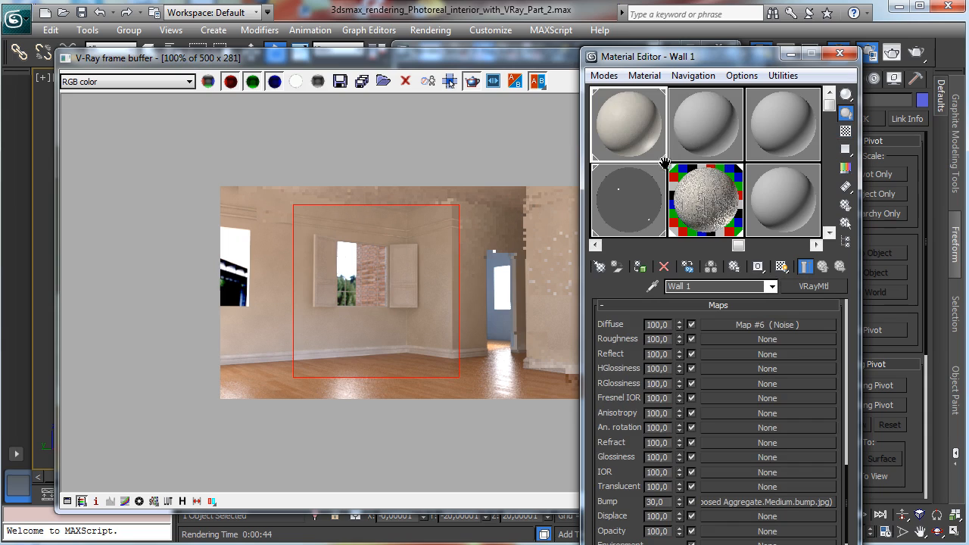
left_click_drag(664, 163, 821, 166)
left_click(640, 198)
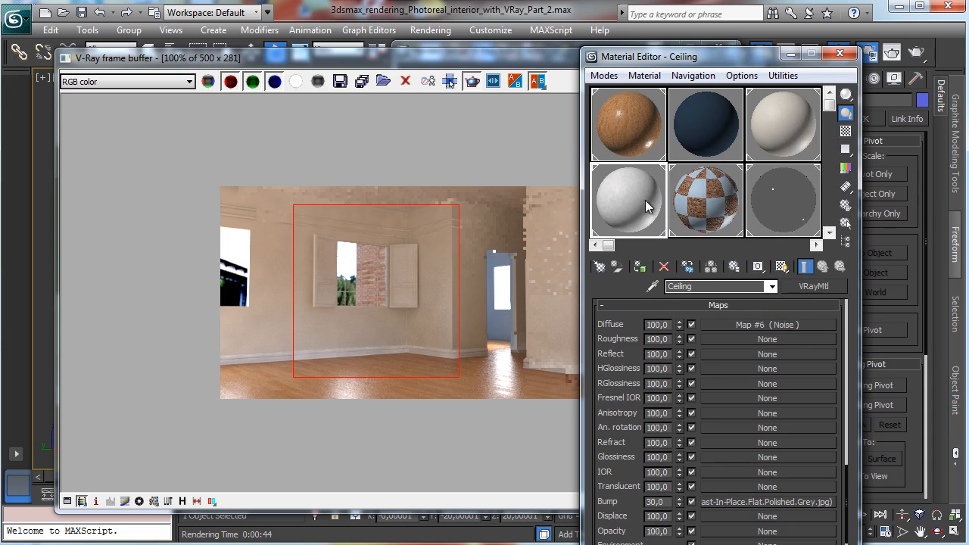
left_click(784, 133)
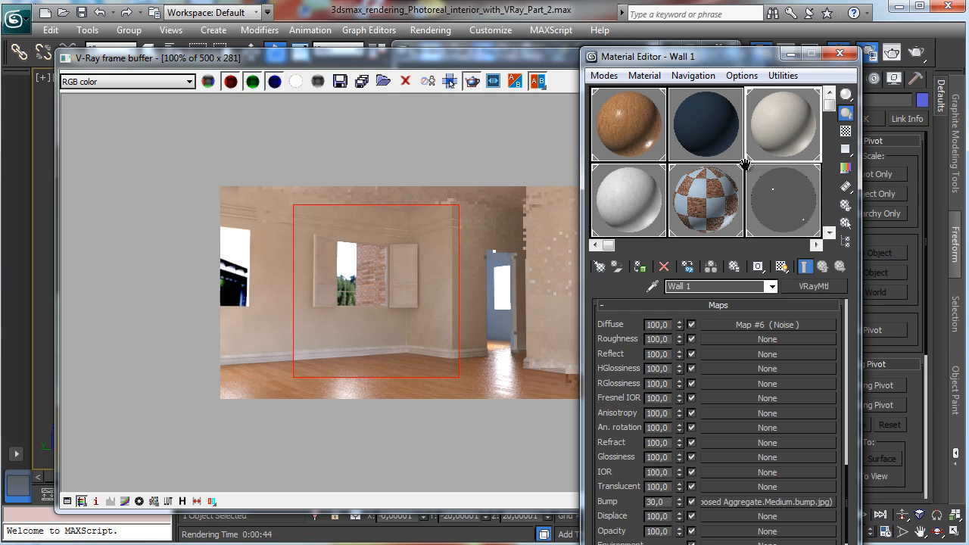
left_click_drag(751, 163, 701, 162)
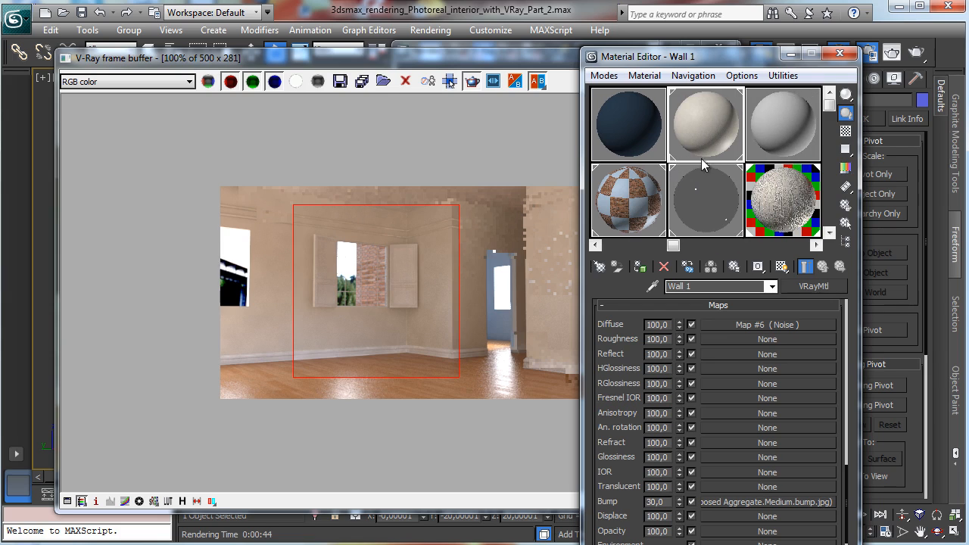
left_click(791, 324)
scroll(832, 393, "down", 2)
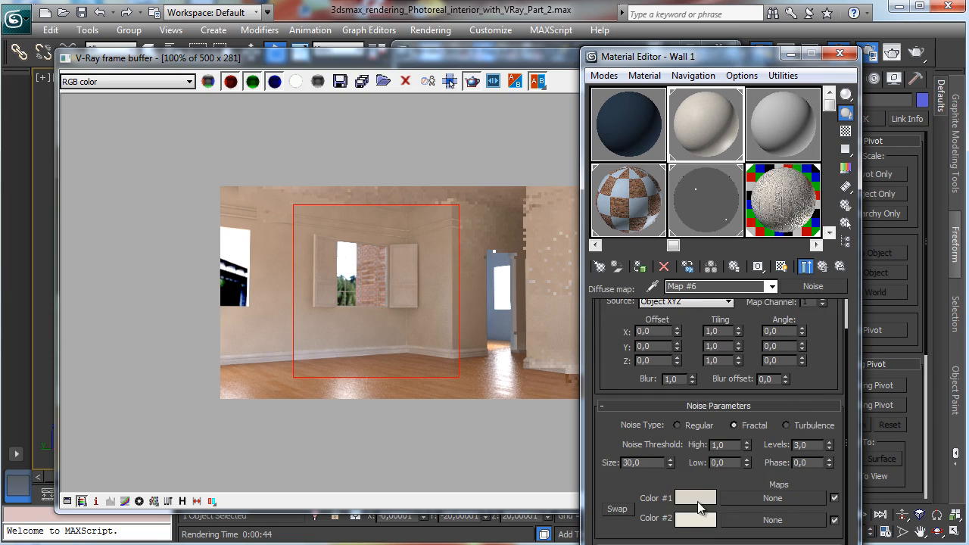
left_click(695, 521)
mouse_move(513, 144)
left_mouse_down()
mouse_move(523, 145)
mouse_move(517, 152)
left_mouse_up()
left_click(498, 198)
left_click(703, 500)
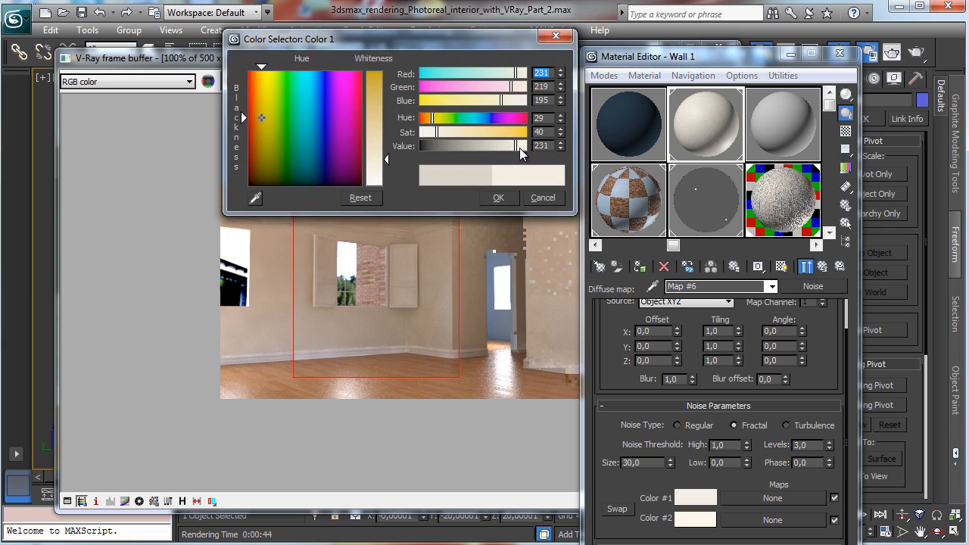
left_click(498, 197)
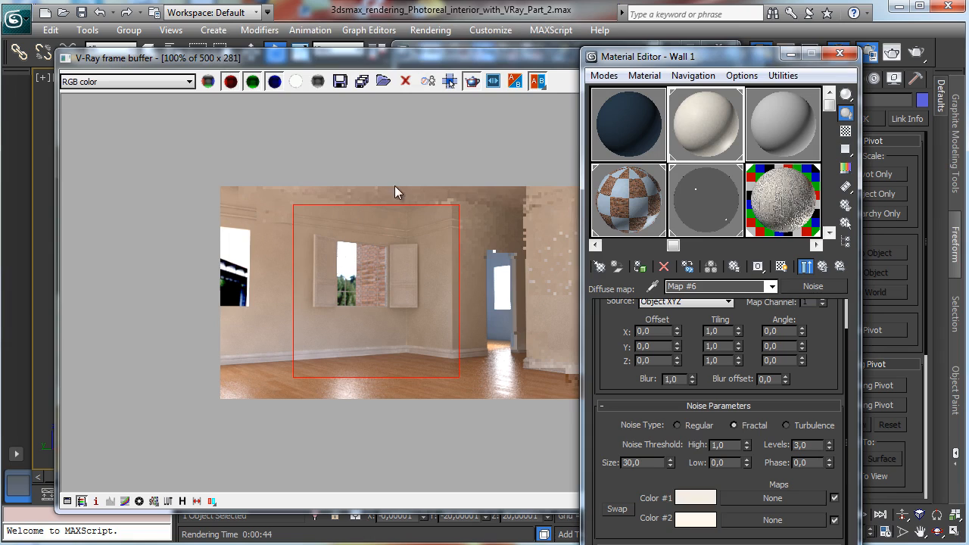
Step: Set the Ceiling material's noise Color #1 value to 216 and its noise size to 60, then close the Material Editor
left_click(627, 201)
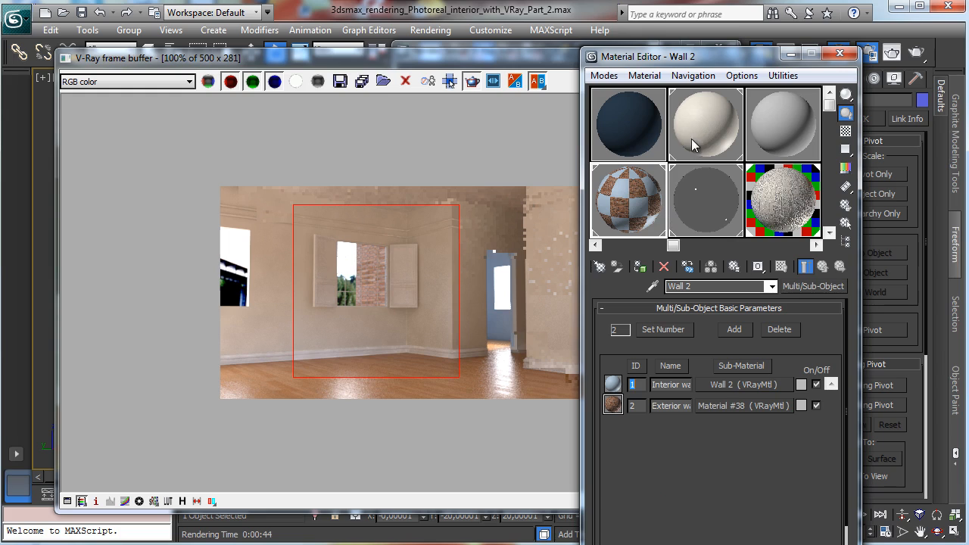
left_click_drag(675, 162, 783, 163)
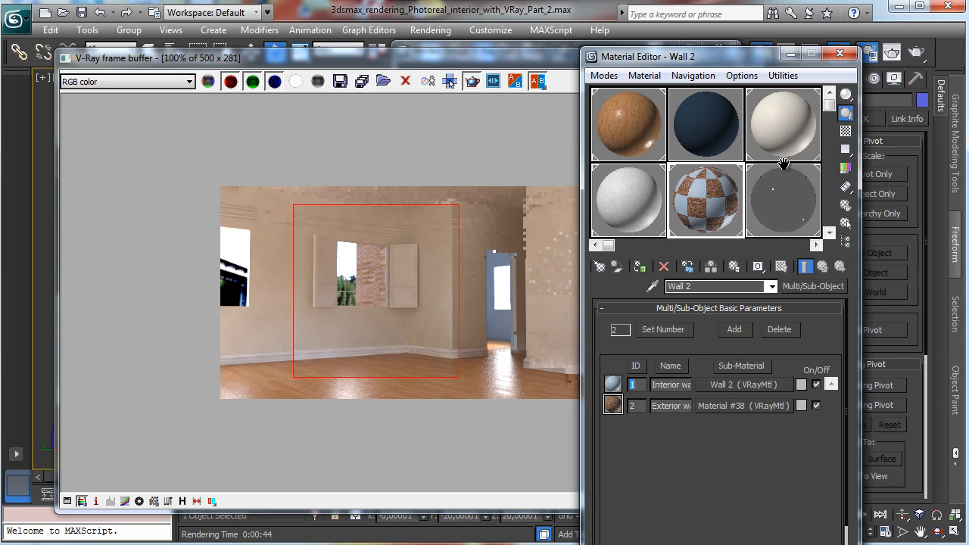
left_click(637, 215)
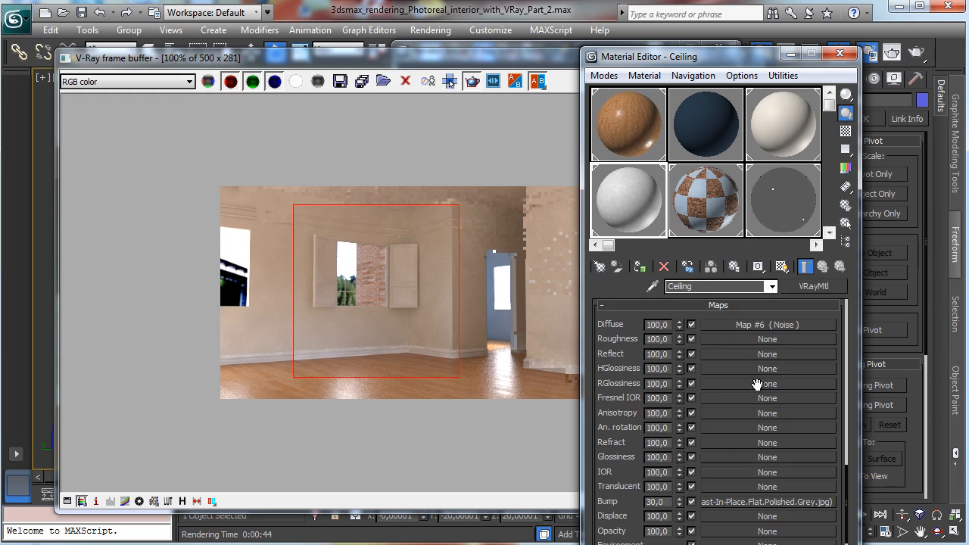
left_click(740, 326)
left_click(702, 531)
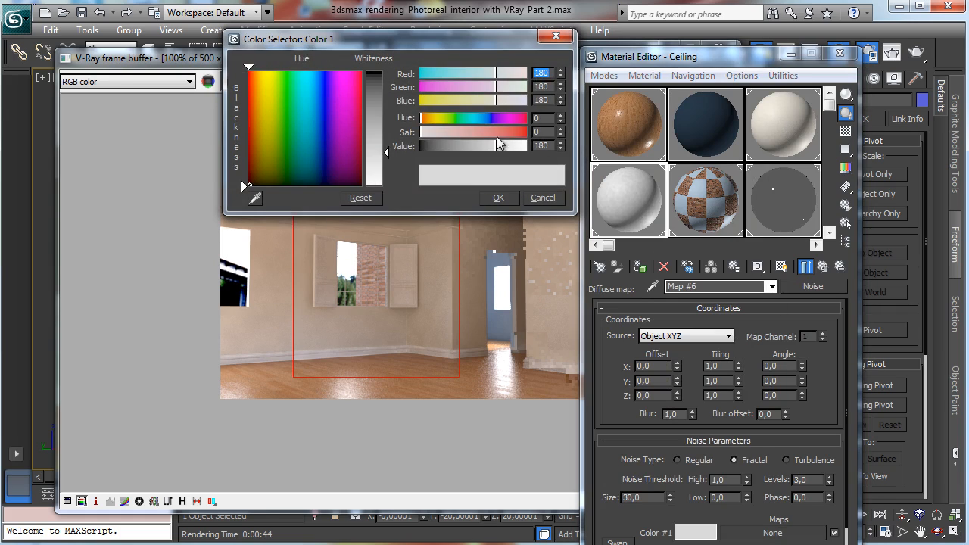
left_click_drag(498, 145, 503, 151)
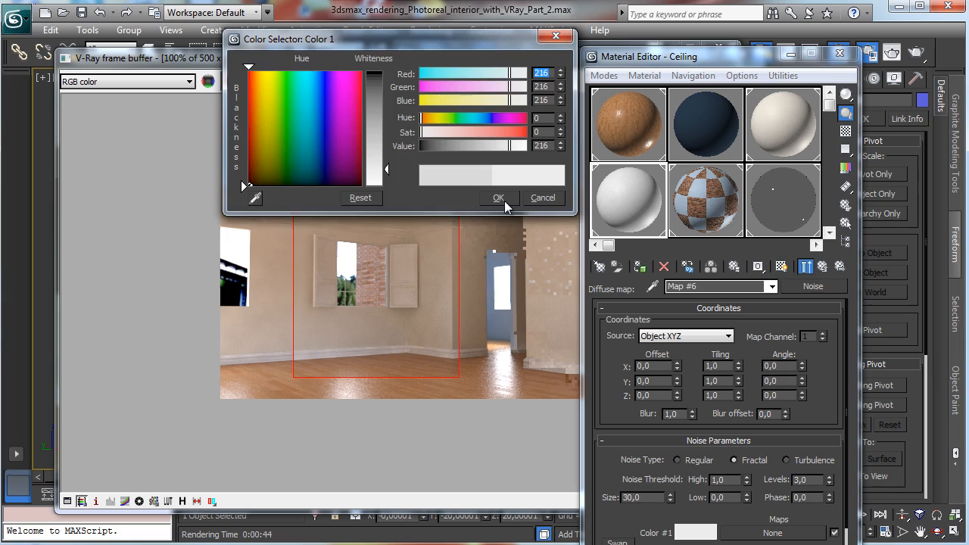
left_click(498, 197)
double_click(656, 498)
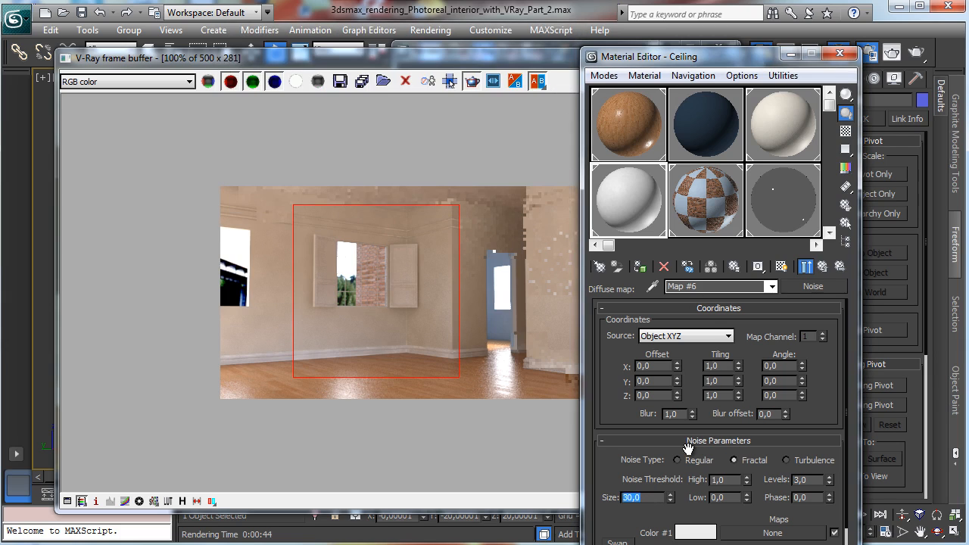
type("60")
key("Return")
left_click(839, 53)
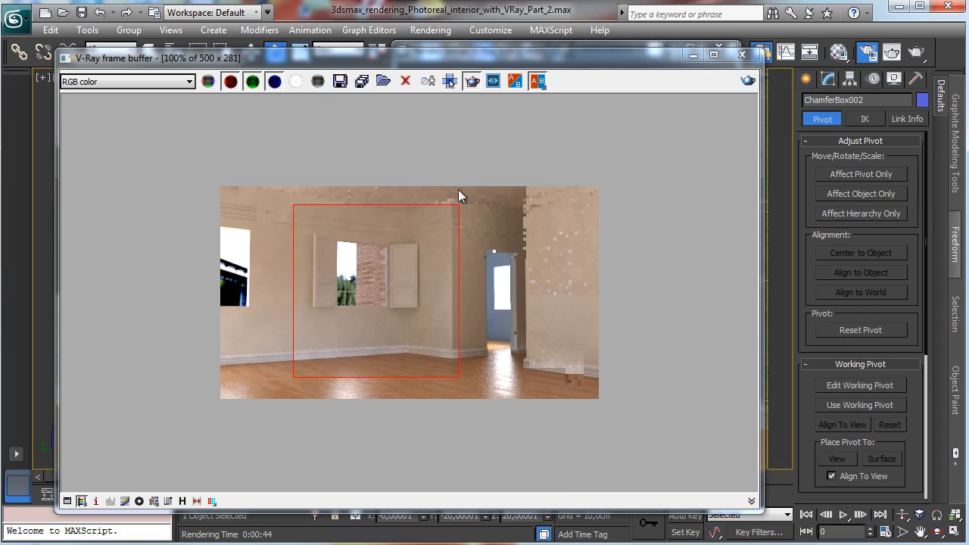
Step: Select the window frame together with all its muntin bars in a maximized Front view
left_click(693, 55)
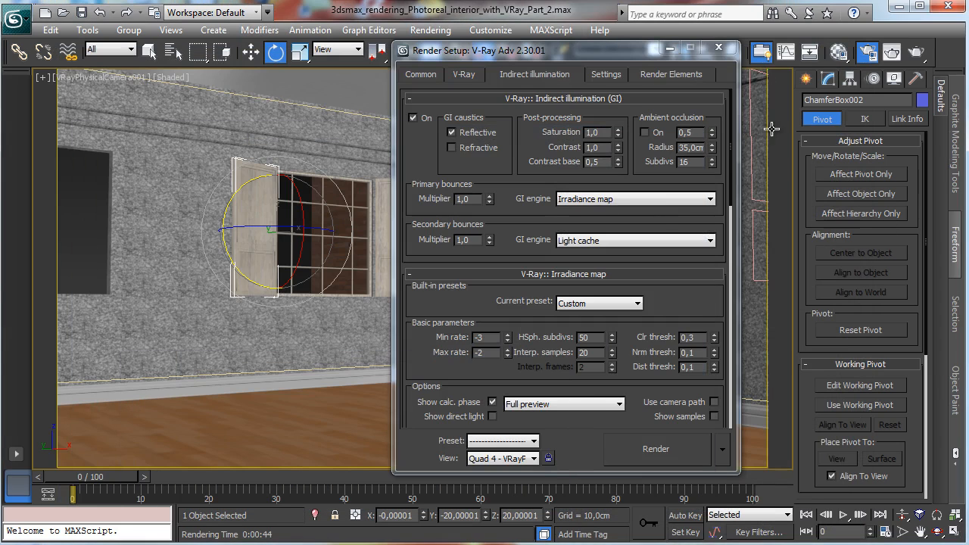
left_click(711, 55)
key("alt+w")
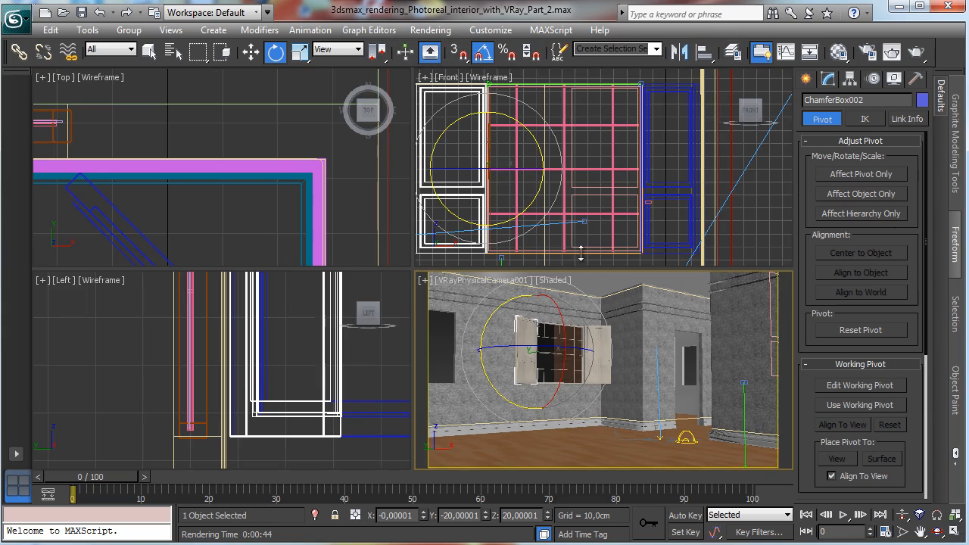
left_click(664, 102, "ctrl")
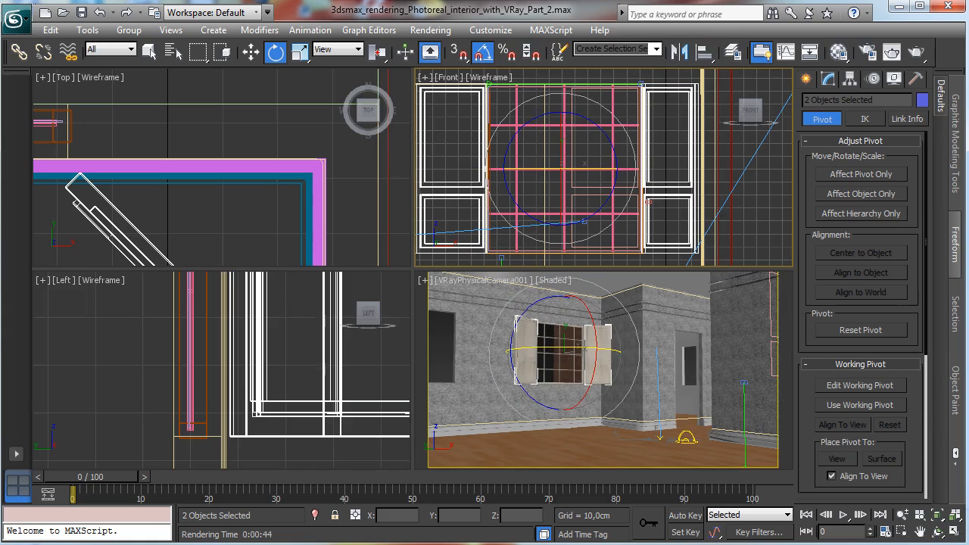
key("alt+w")
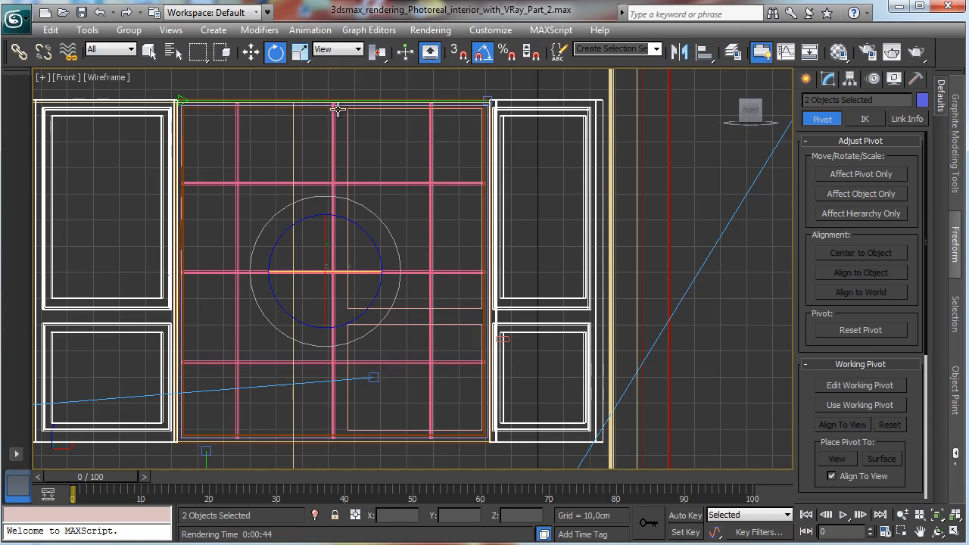
left_click(337, 110, "ctrl")
left_click(237, 131, "ctrl")
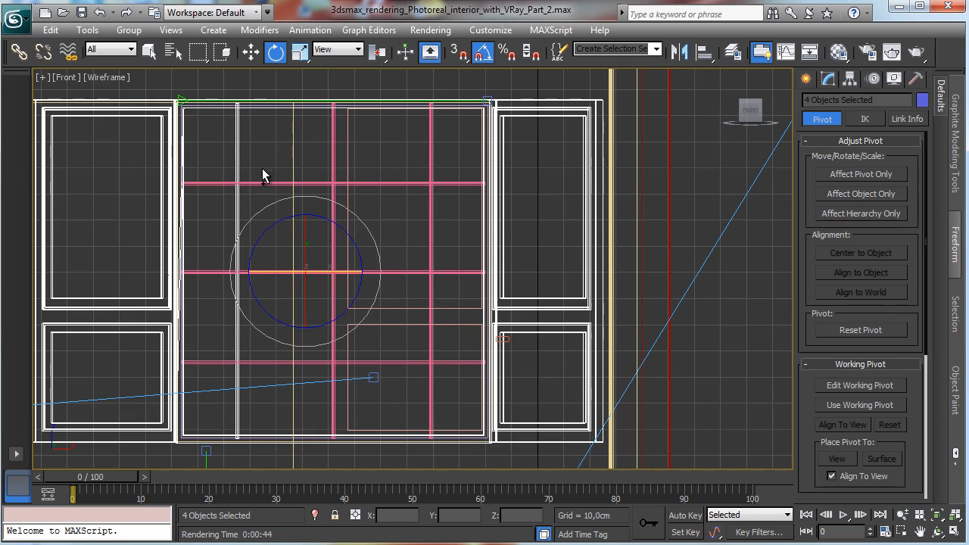
left_click(255, 184, "ctrl")
left_click(334, 167, "ctrl")
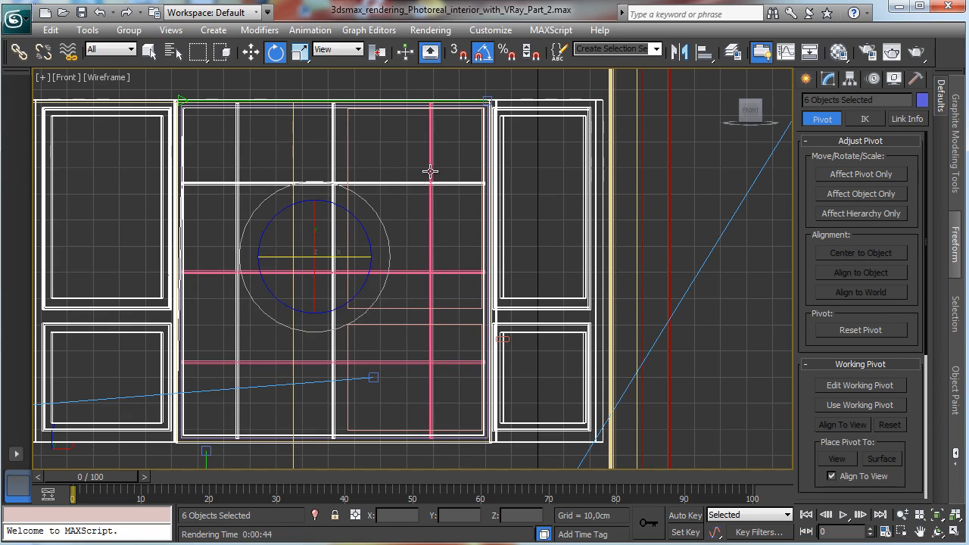
left_click(429, 171, "ctrl")
left_click(421, 273, "ctrl")
left_click(391, 364, "ctrl")
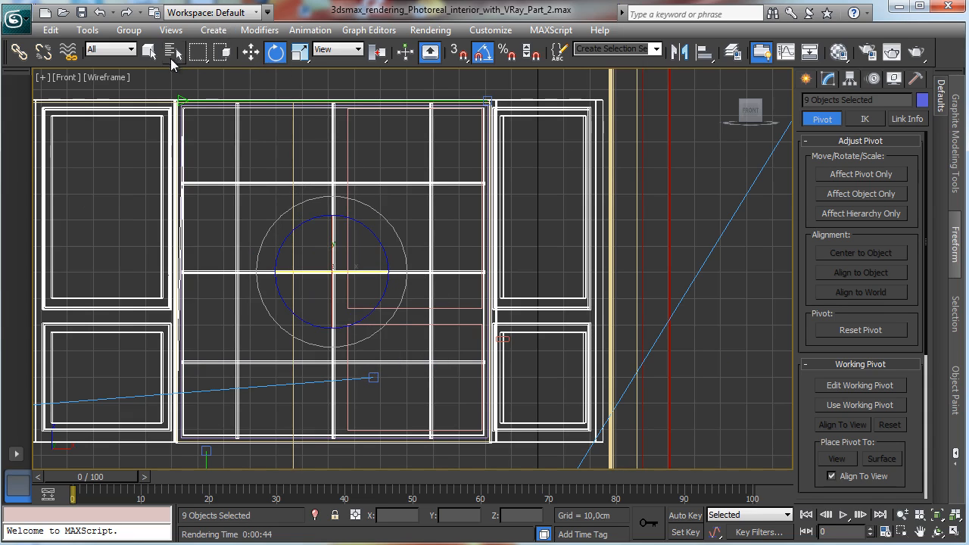
Step: Select the two shutters, the window exterior and the window glass from the scene object list
key("h")
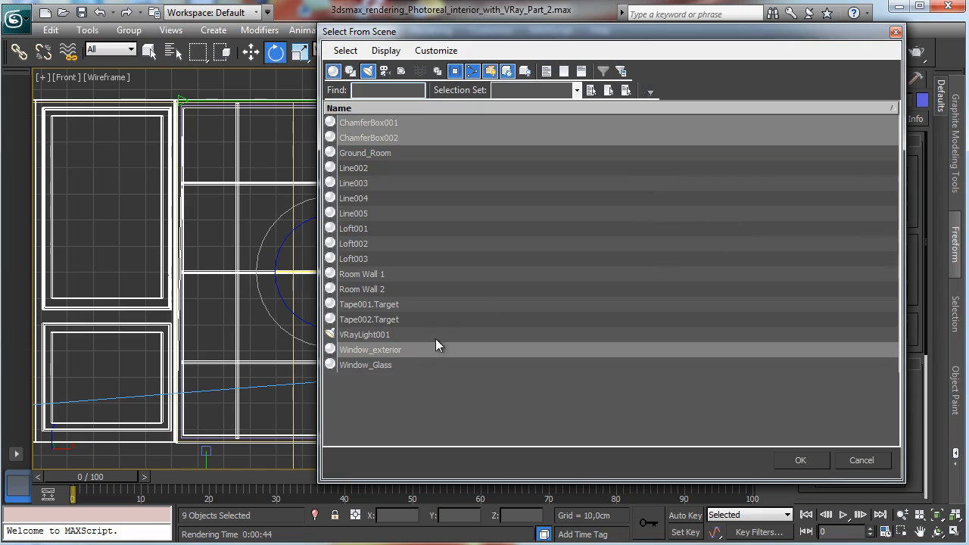
left_click(389, 365, "ctrl")
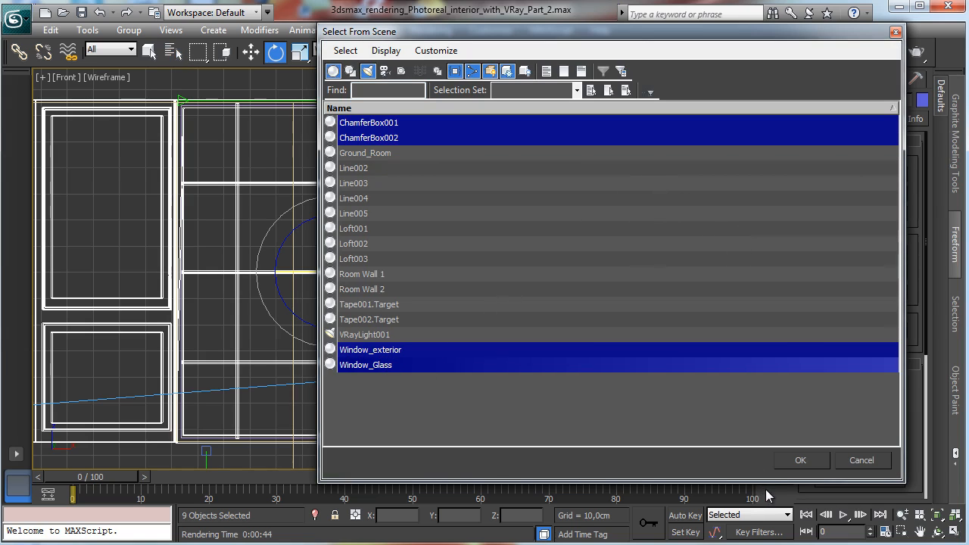
left_click(798, 459)
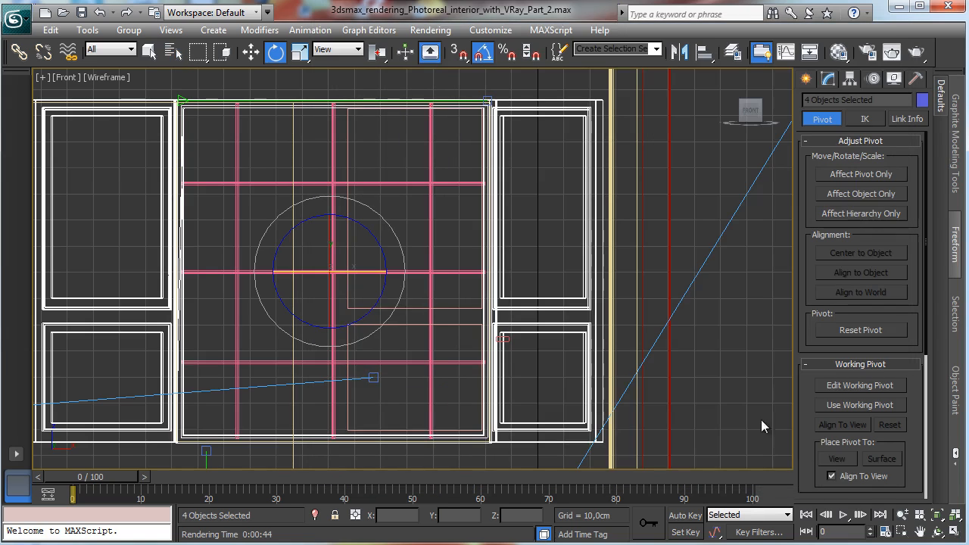
Step: Group the selected window parts as Window_1
left_click(129, 30)
left_click(149, 44)
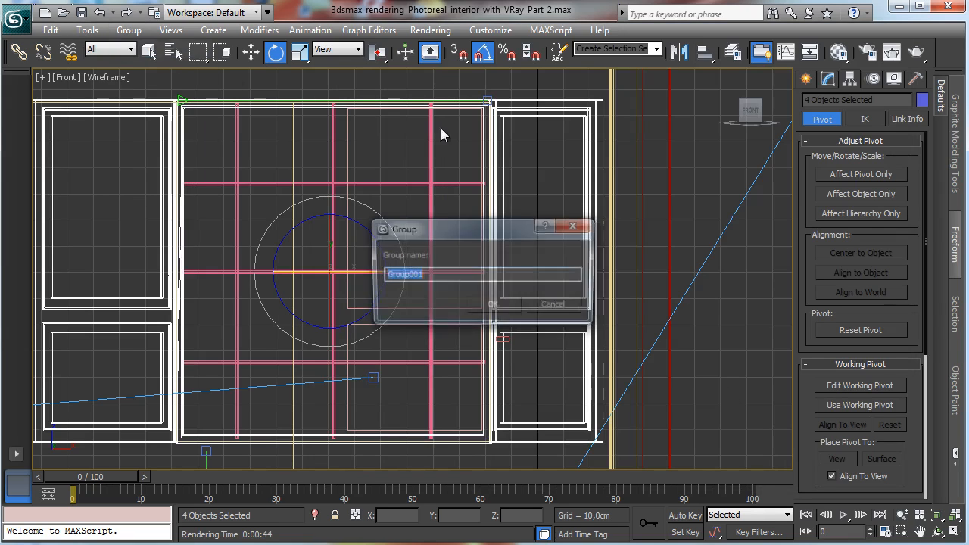
type("Window_1")
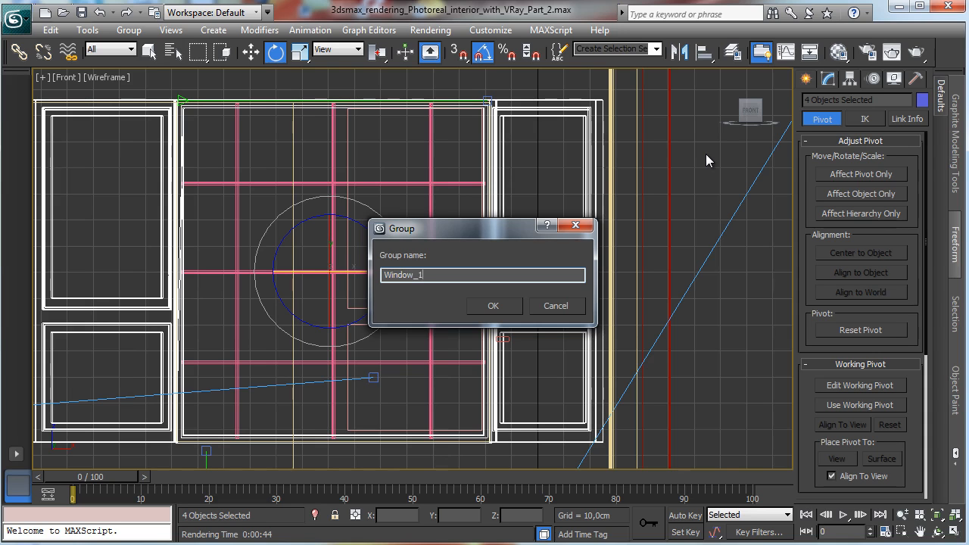
key("Return")
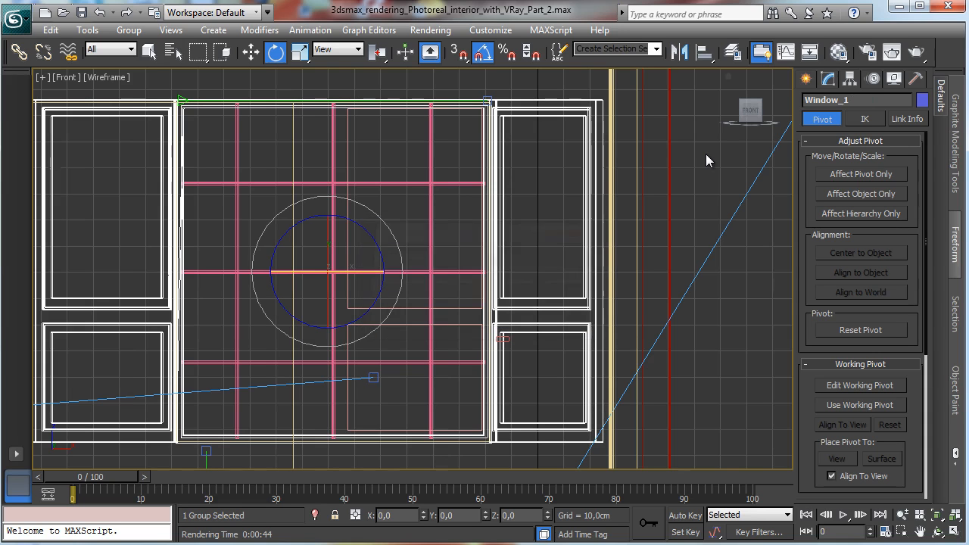
Step: Try to move the Window_1 group sideways in the Front view
left_click(902, 514)
left_click_drag(361, 317, 361, 386)
key("w")
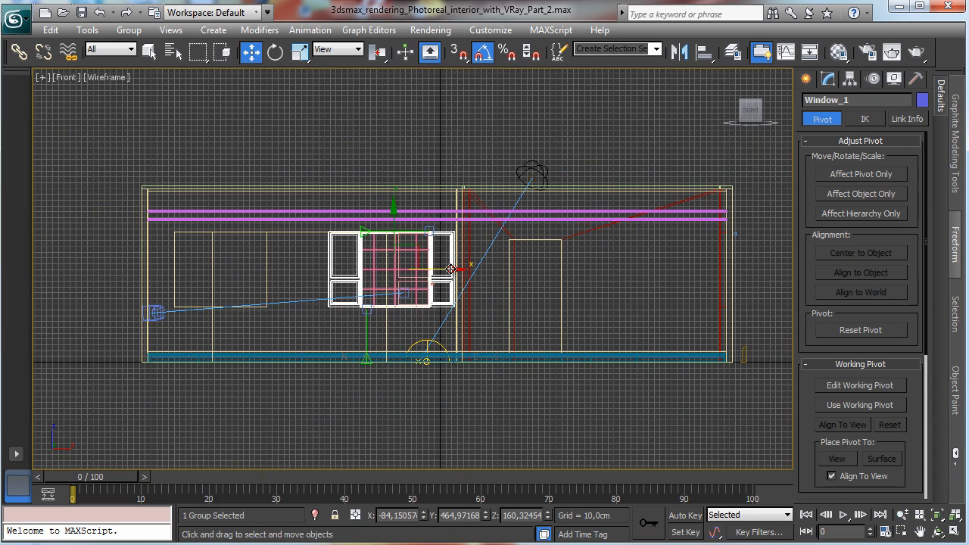
mouse_move(450, 268)
left_mouse_down("shift")
mouse_move(270, 271)
mouse_move(593, 268)
mouse_move(581, 279)
left_mouse_up("shift")
left_click(547, 341)
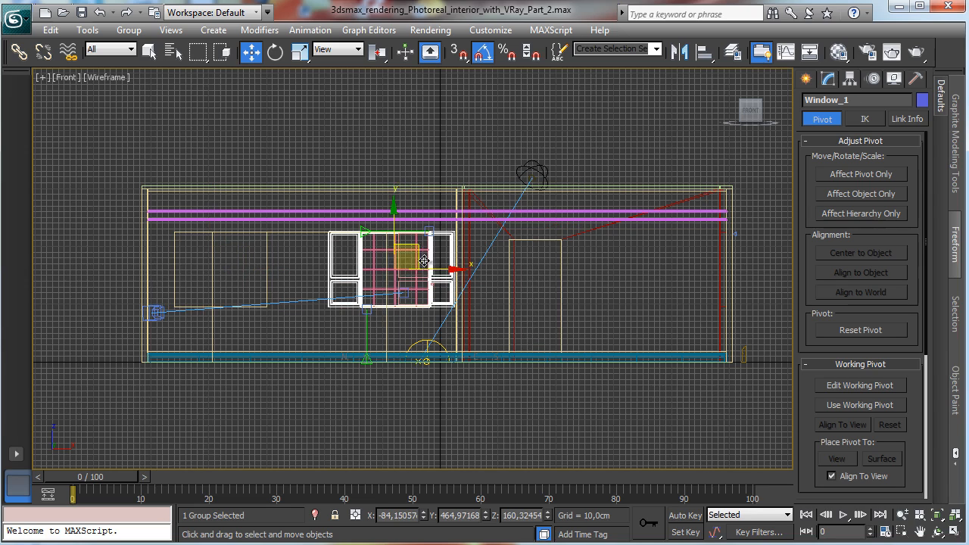
Step: Open the Window_1 group for editing
left_click(901, 532)
left_click_drag(330, 216, 473, 331)
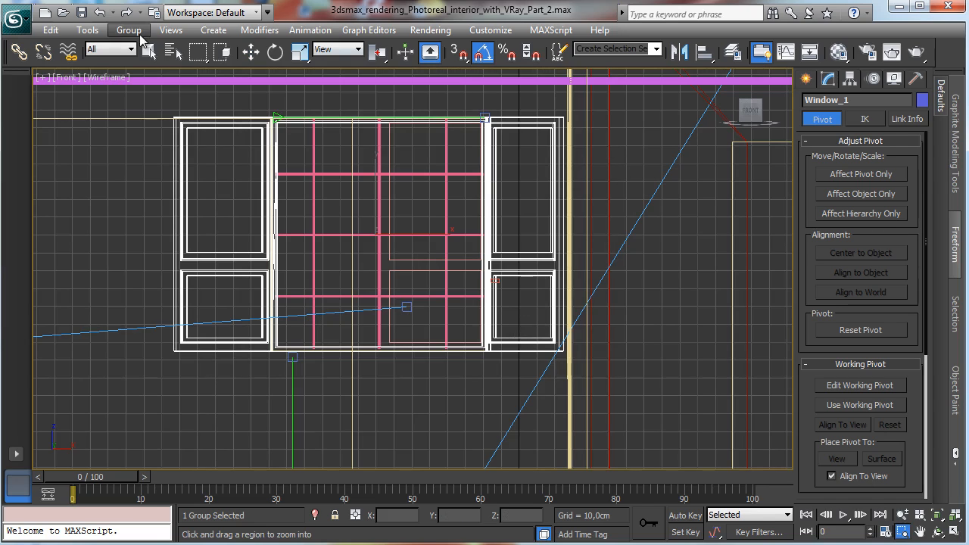
left_click(149, 50)
left_click(128, 31)
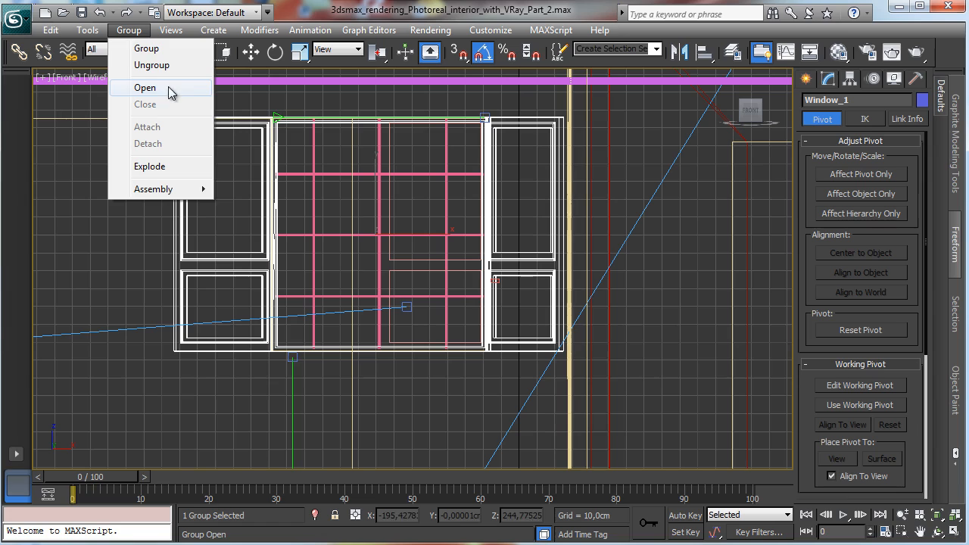
left_click(151, 66)
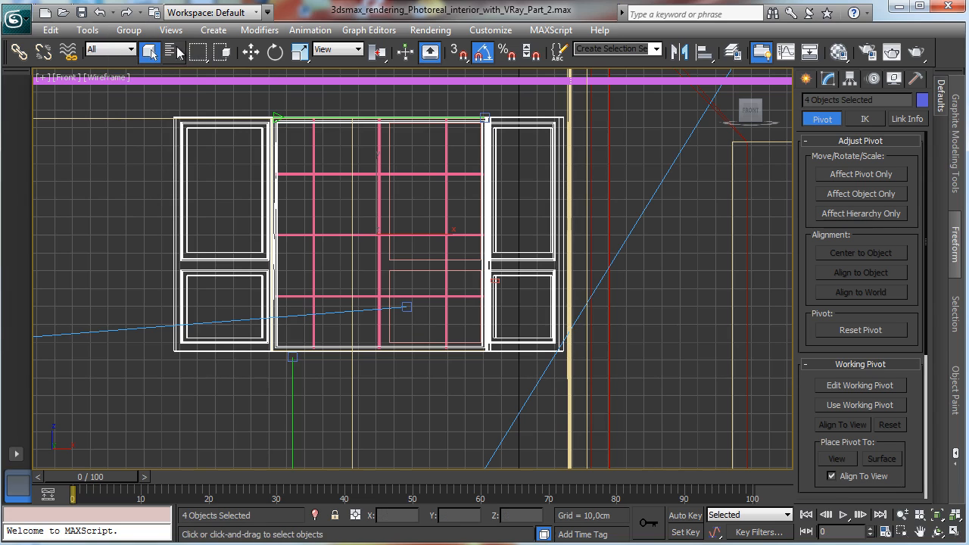
Step: Add the six muntin bars to the selection and group all ten objects as Windows_1
left_click(314, 159, "ctrl")
left_click(321, 174, "ctrl")
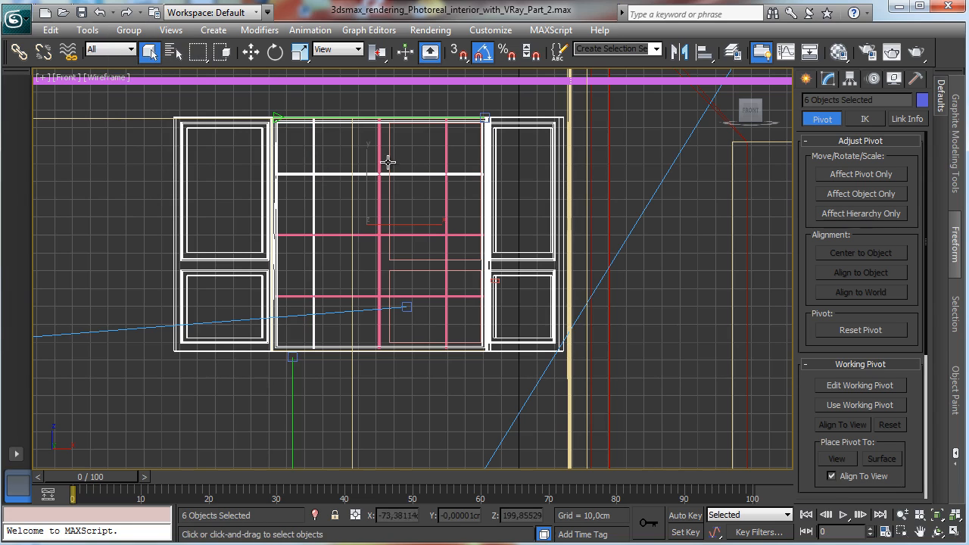
left_click(377, 162, "ctrl")
left_click(446, 158, "ctrl")
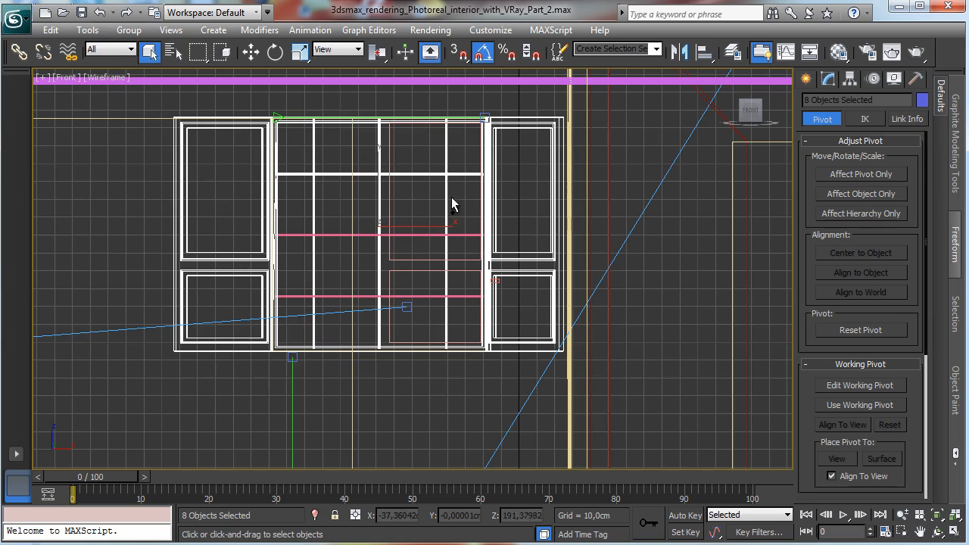
left_click(433, 235, "ctrl")
left_click(407, 297, "ctrl")
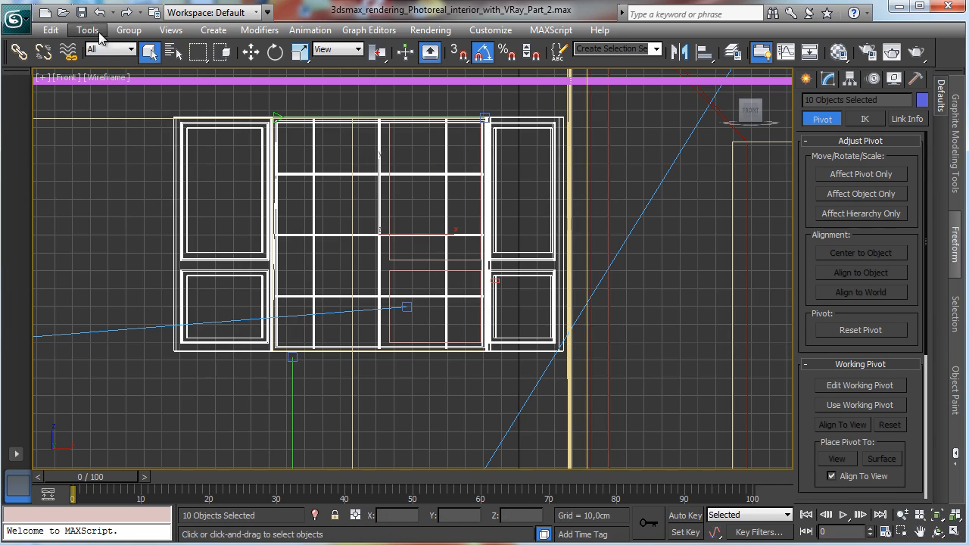
left_click(129, 30)
left_click(155, 50)
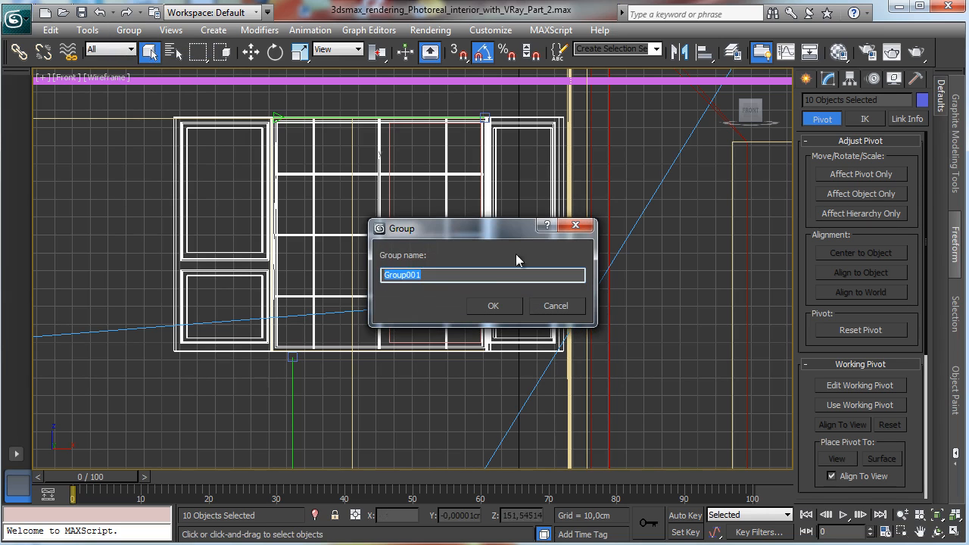
type("Windows_1")
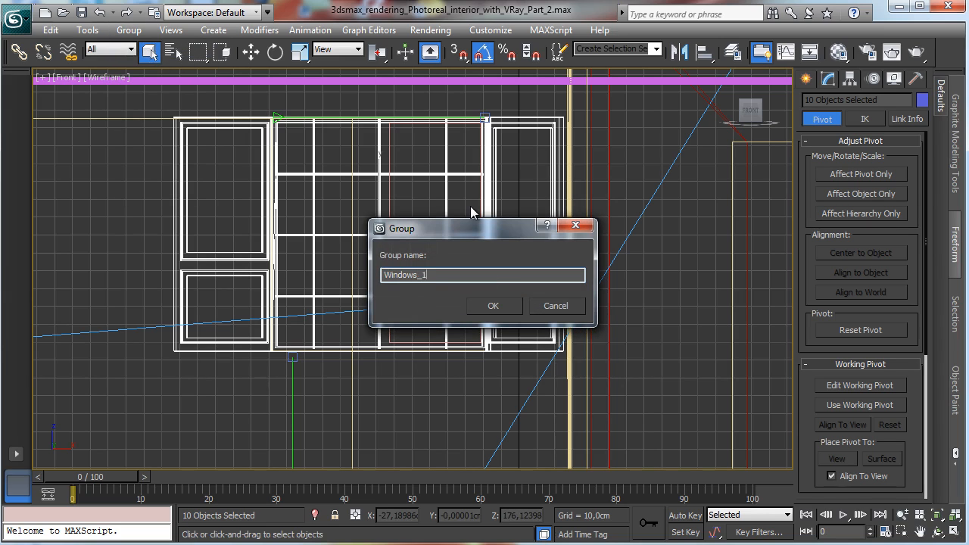
key("Return")
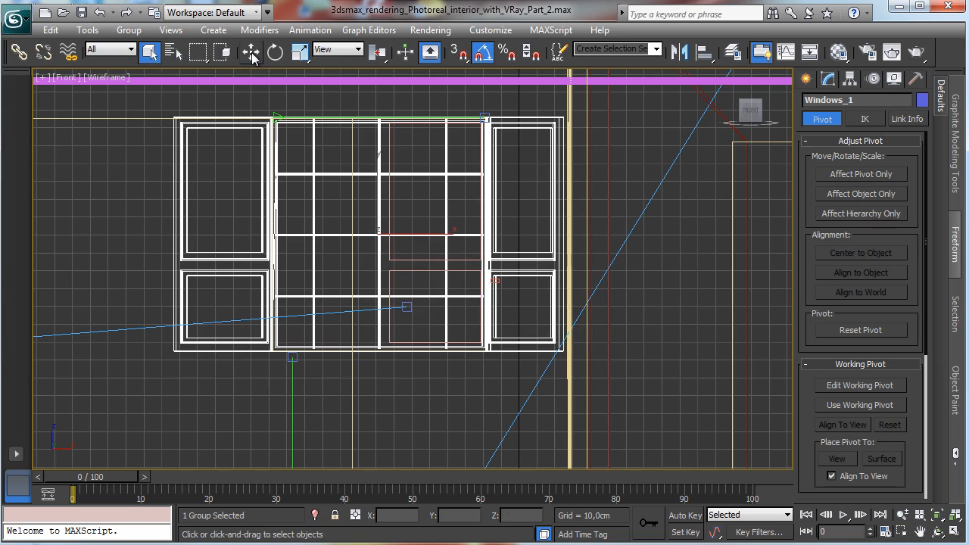
Step: Clone the Windows_1 group leftward as an independent copy
key("w")
left_click_drag(434, 239, 33, 239, "shift")
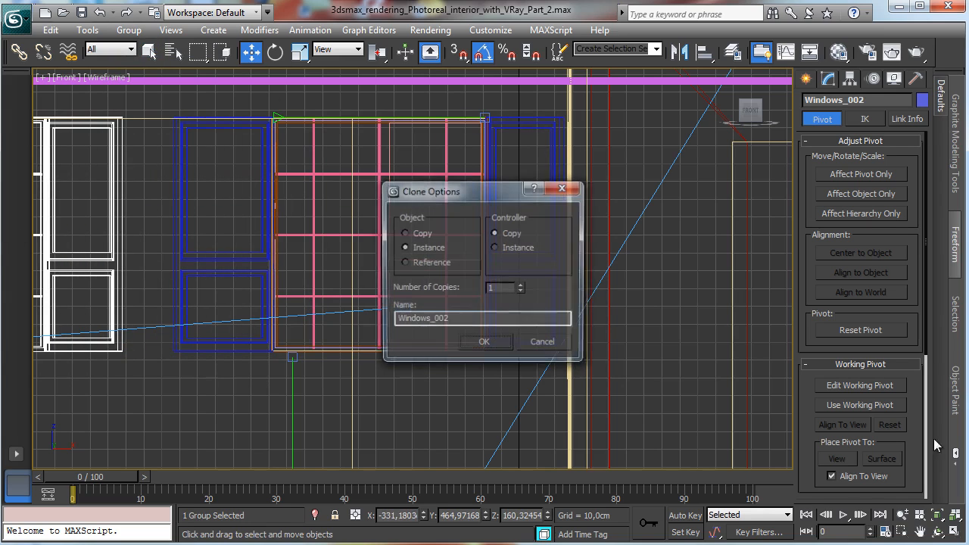
left_click(412, 233)
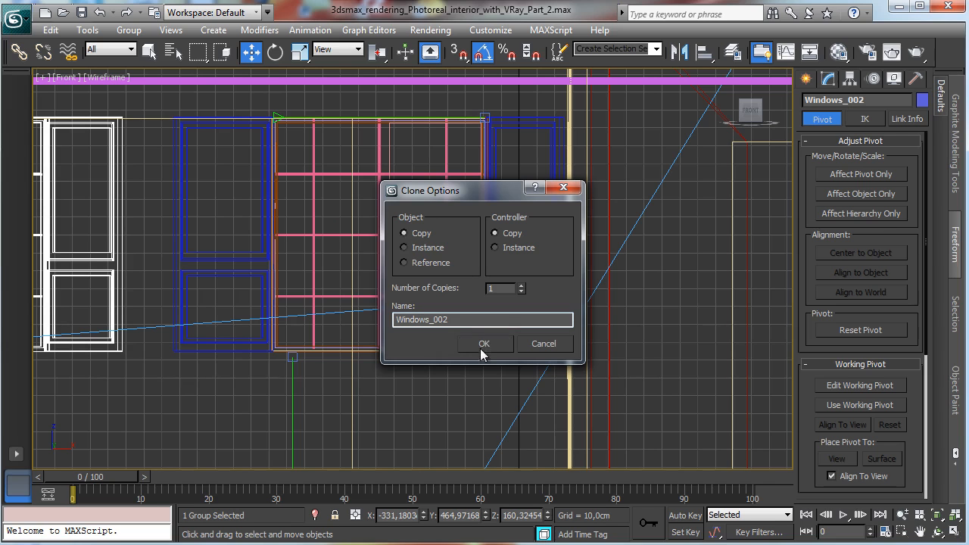
left_click(480, 345)
Step: Move the copied window group further left along the wall in the Front view
left_click(920, 532)
left_click_drag(280, 309, 749, 329)
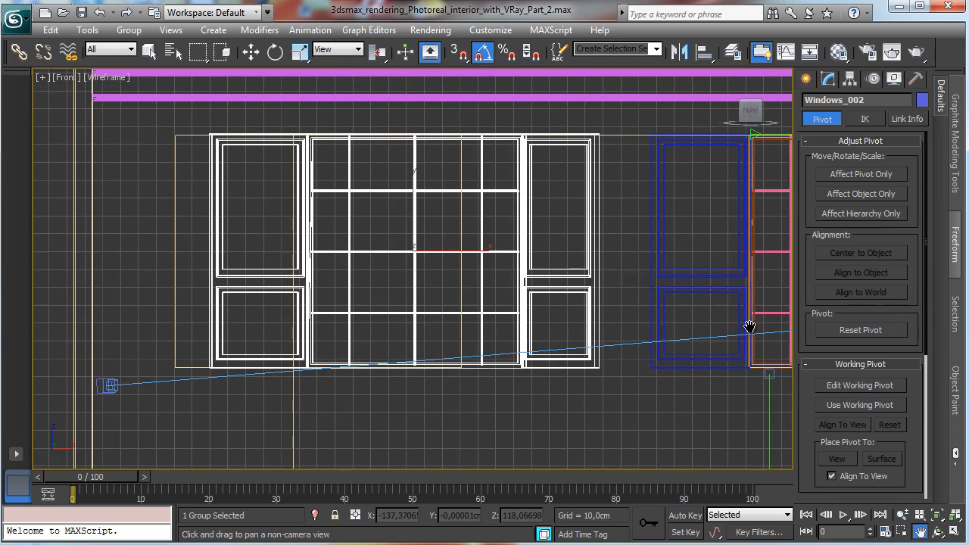
left_click(250, 50)
left_click_drag(472, 250, 366, 227)
left_click(936, 515)
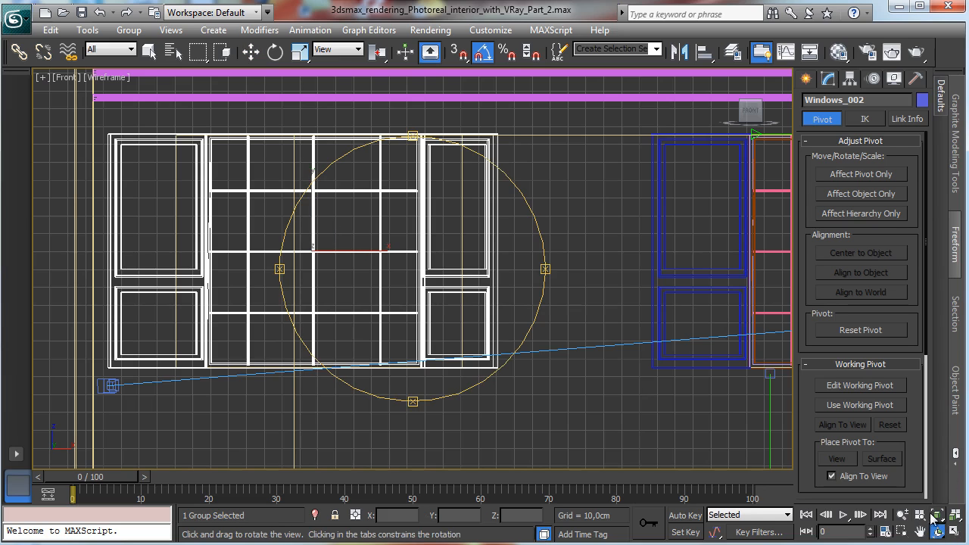
Step: Open the copied window group for editing
left_click(955, 532)
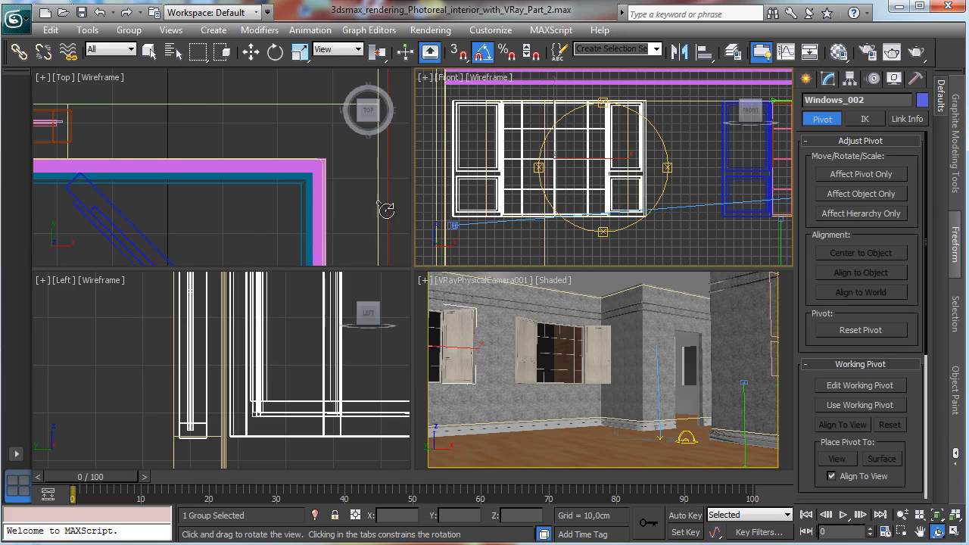
right_click(296, 193)
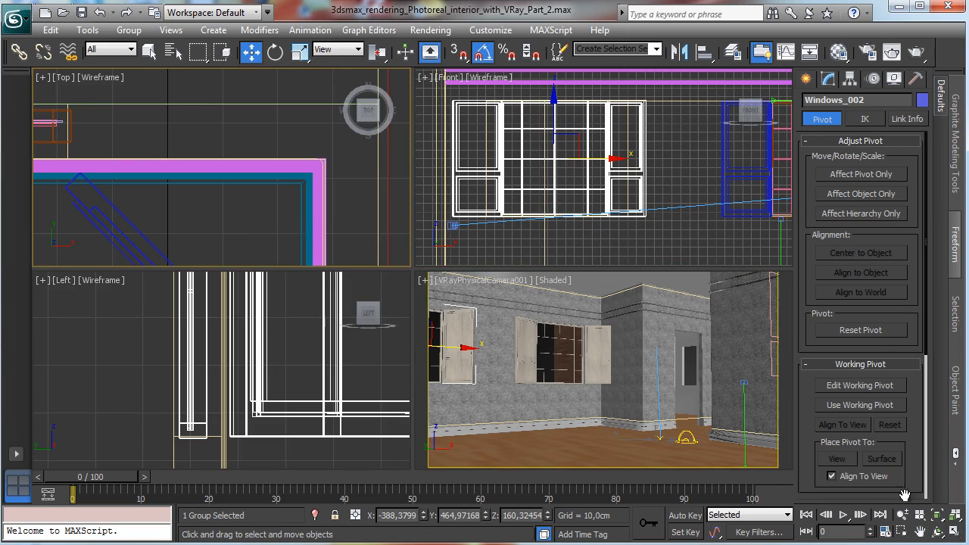
left_click(936, 515)
left_click(903, 531)
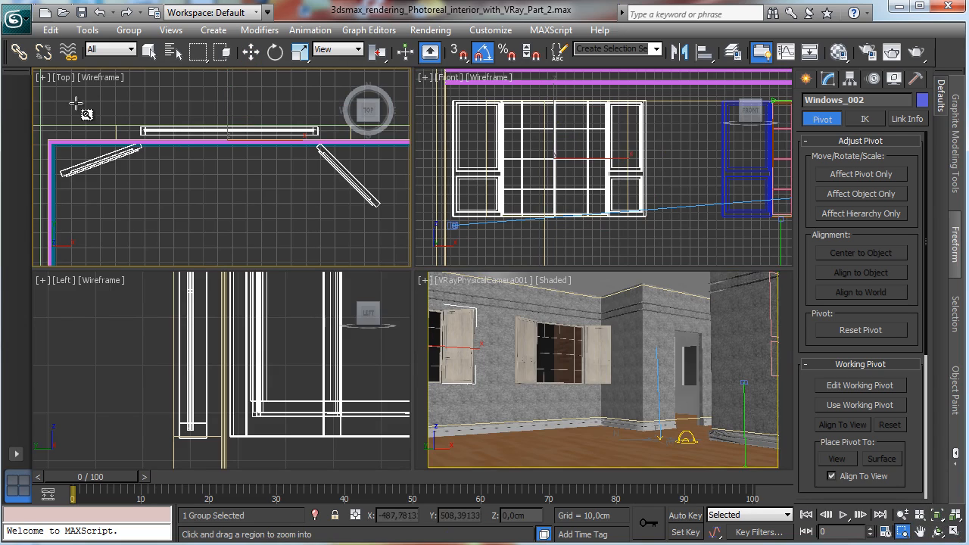
left_click_drag(76, 102, 387, 197)
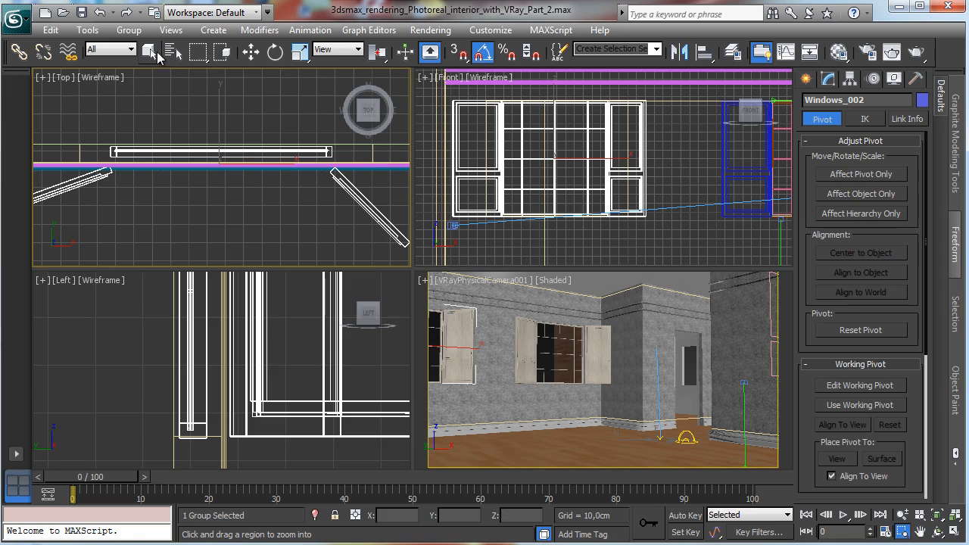
left_click(150, 50)
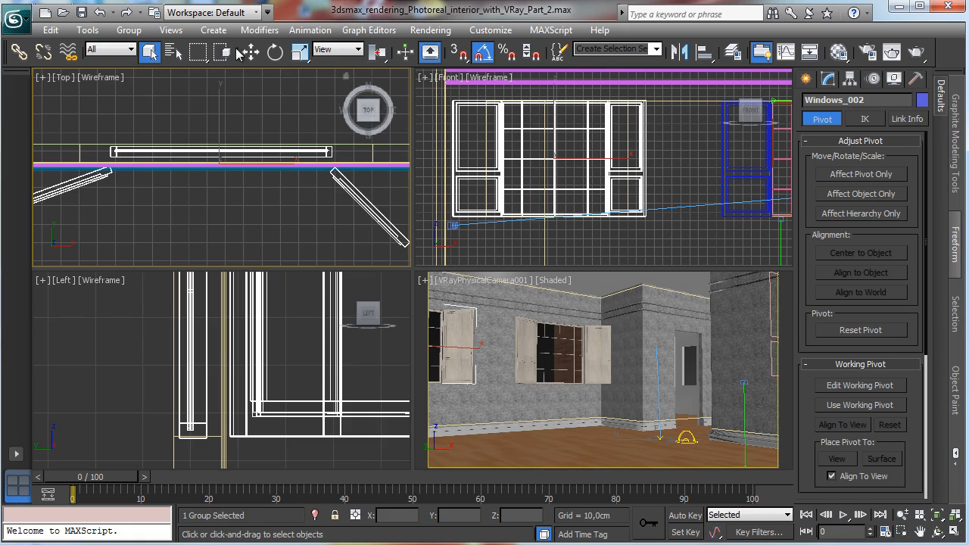
left_click(128, 30)
left_click(145, 88)
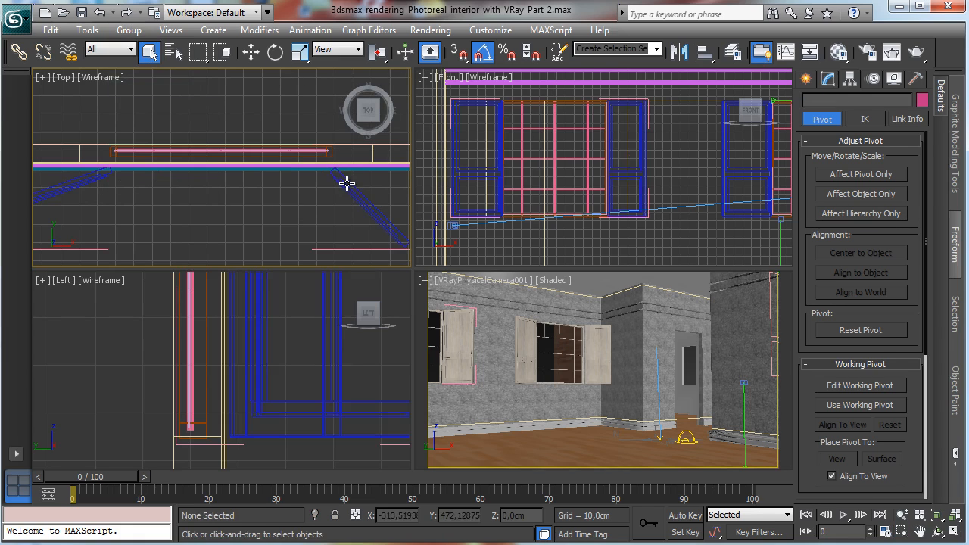
Step: Select the copy's right shutter, nudge it along X and rotate it in the Top view
left_click(346, 183)
left_click(173, 51)
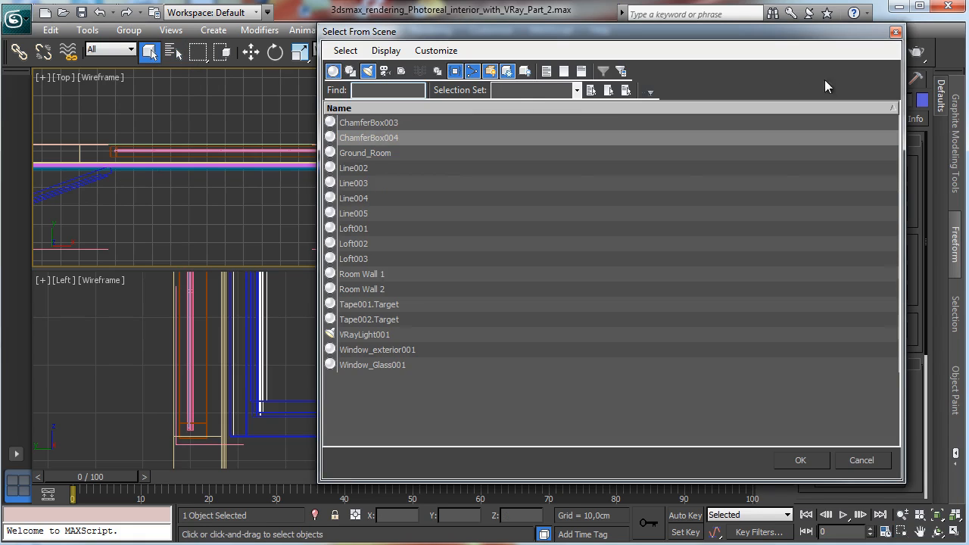
left_click(895, 32)
key("w")
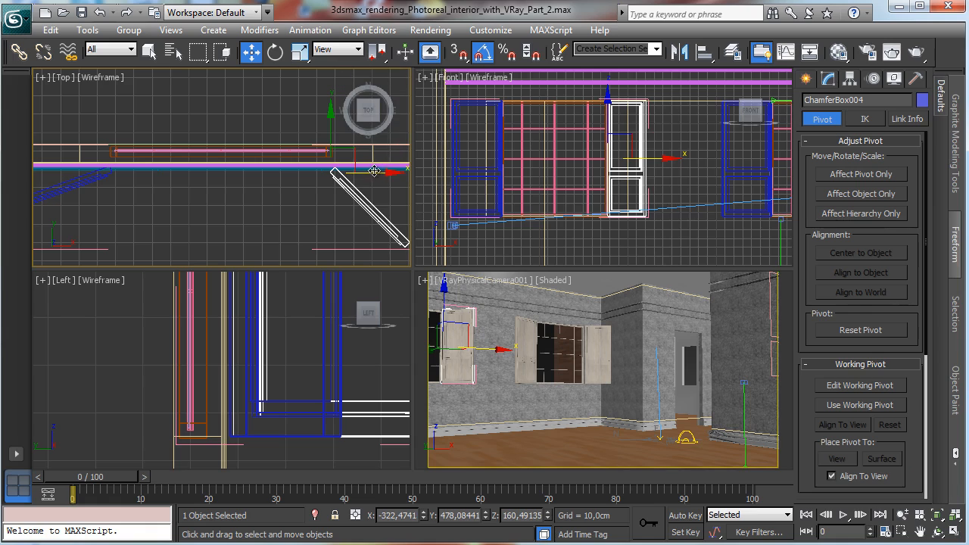
left_click_drag(374, 171, 414, 173)
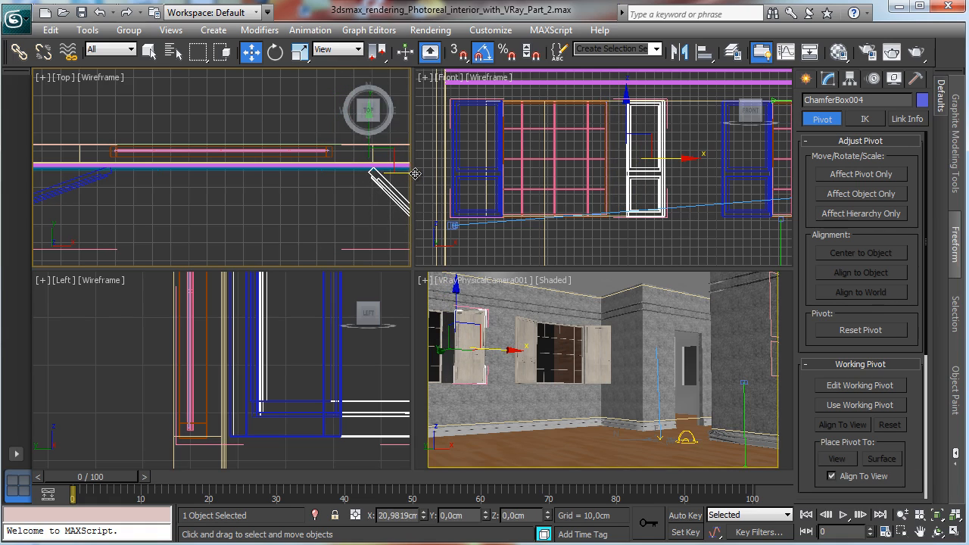
left_click(275, 51)
left_click_drag(337, 224, 364, 224)
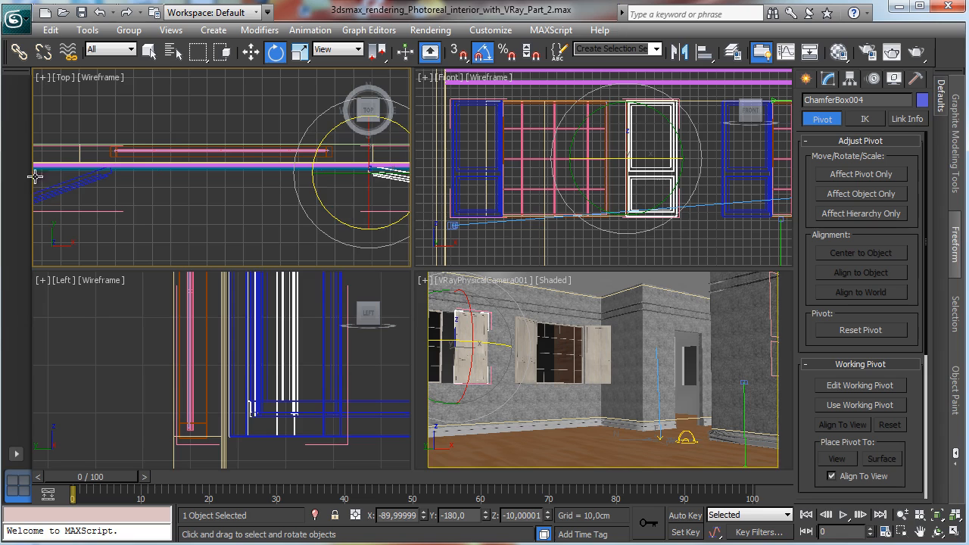
Step: Select the copy's left shutter and move it slightly left in the Top view
left_click(78, 186)
left_click(919, 533)
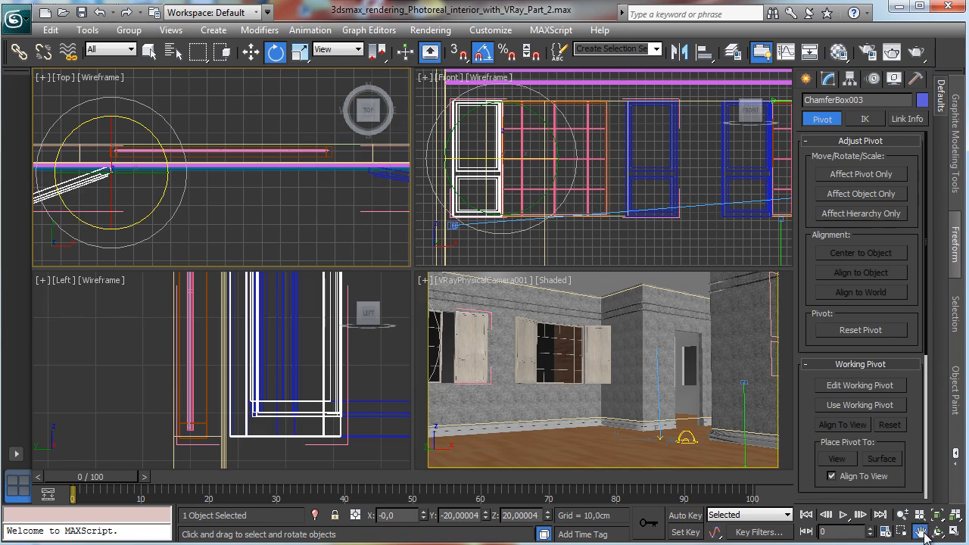
left_click_drag(221, 233, 343, 208)
left_click(251, 51)
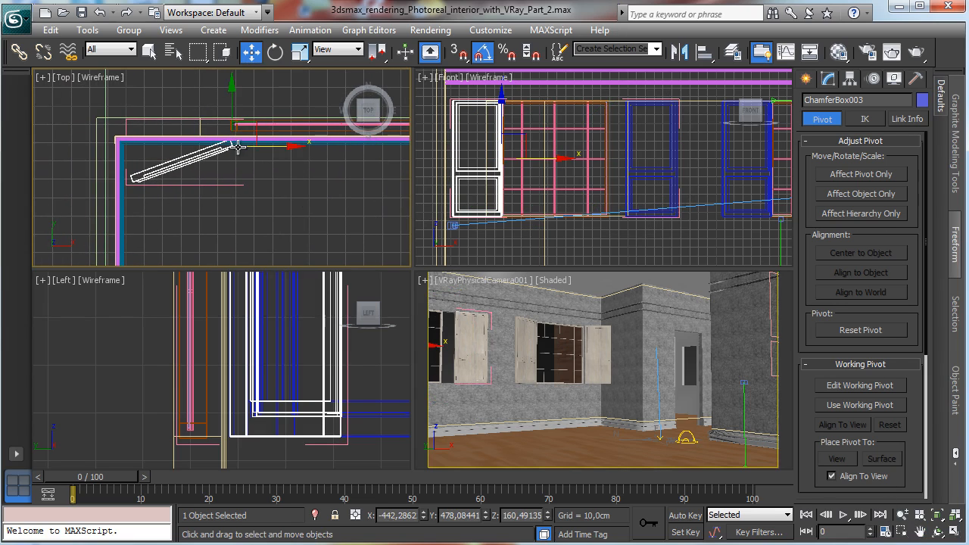
left_click_drag(277, 148, 251, 149)
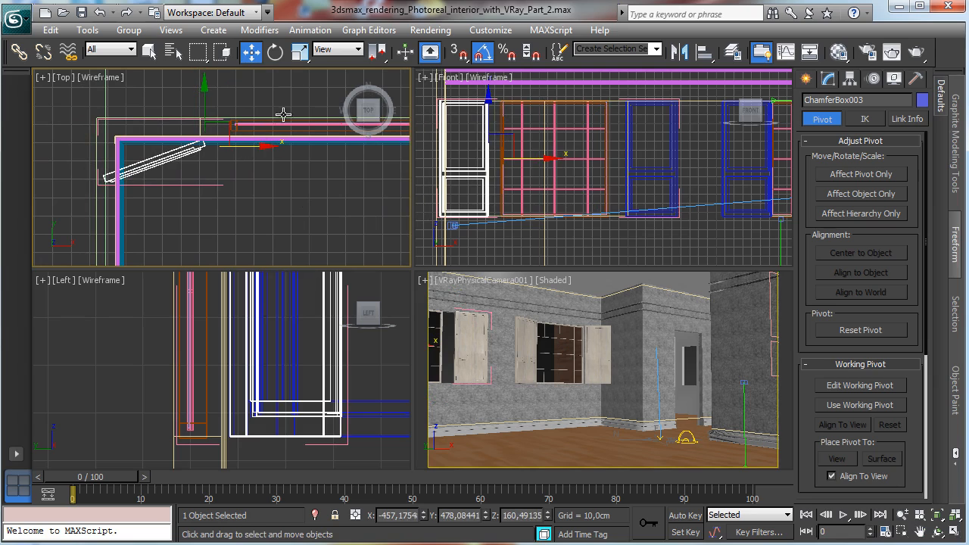
Step: Rotate the left shutter open in the Top view and select the copy's window exterior
left_click(271, 59)
left_click_drag(239, 192, 261, 184)
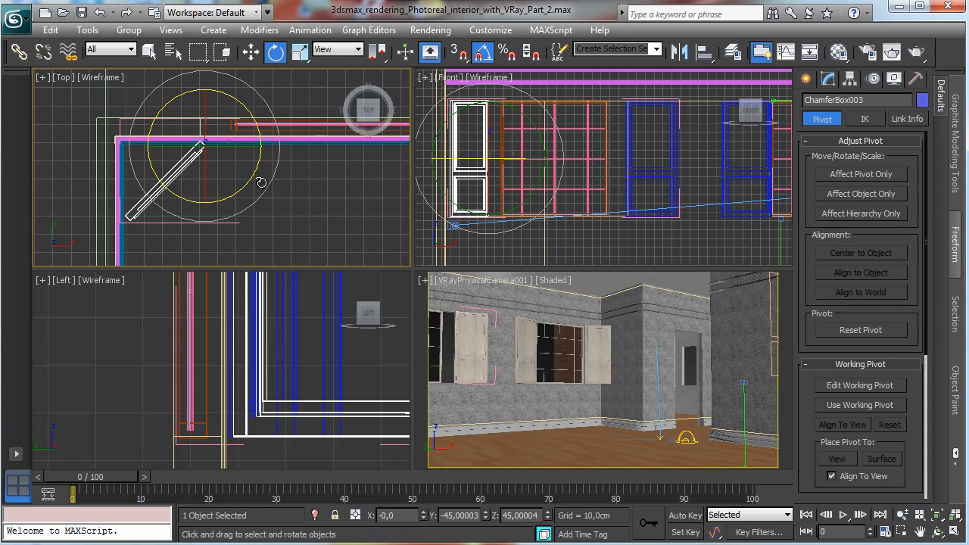
left_click(292, 126)
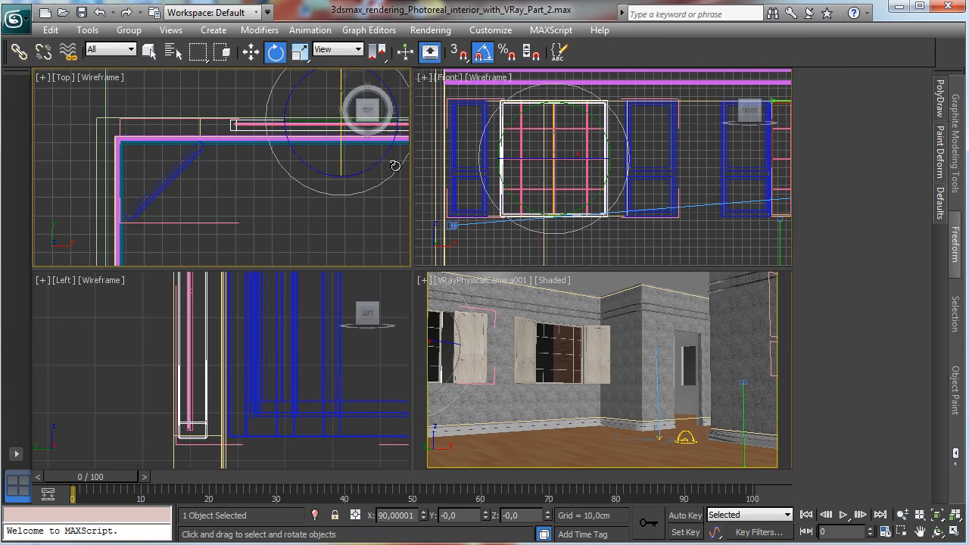
Step: Widen the copied window exterior by selecting its right-side vertices and moving them outward in the Top view
right_click(682, 237)
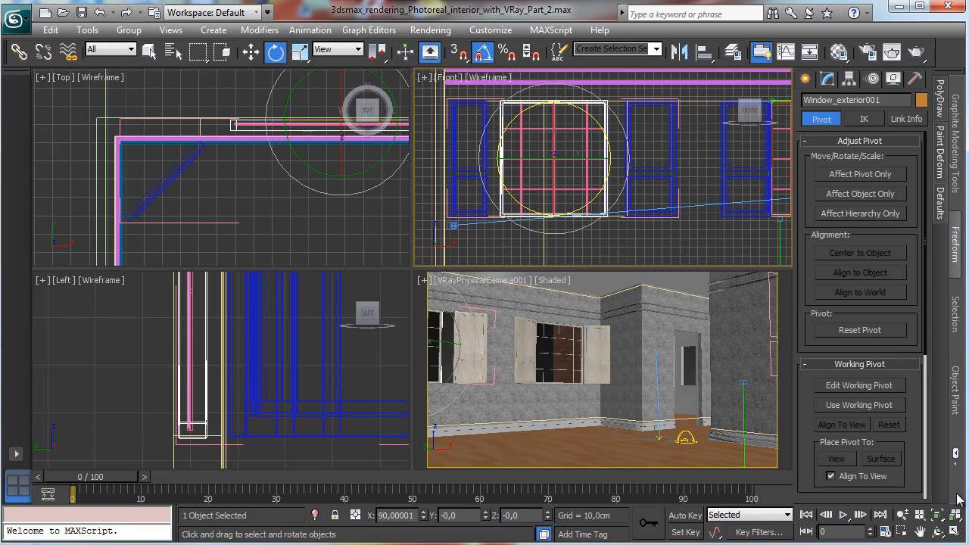
right_click(399, 264)
left_click(935, 515)
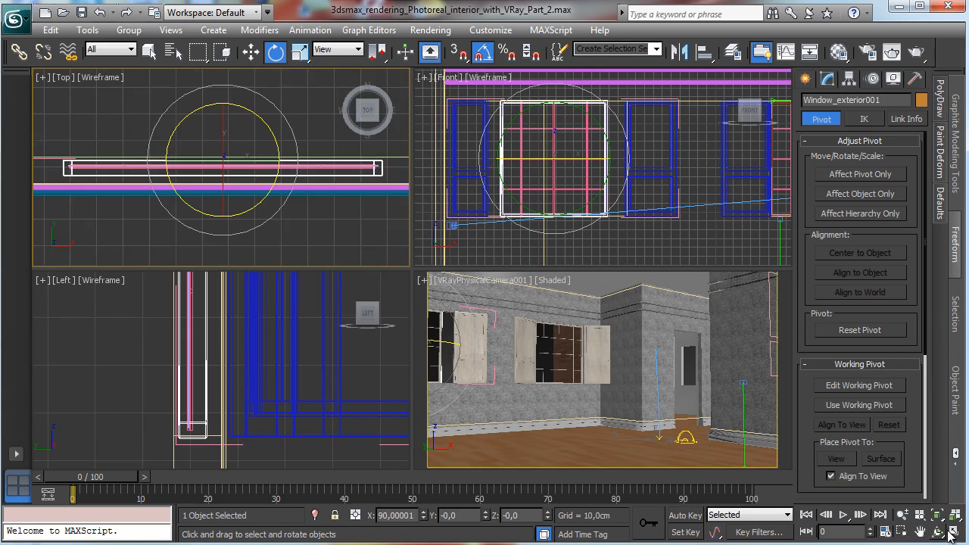
key("alt+w")
left_click(902, 515)
left_click_drag(520, 338, 520, 362)
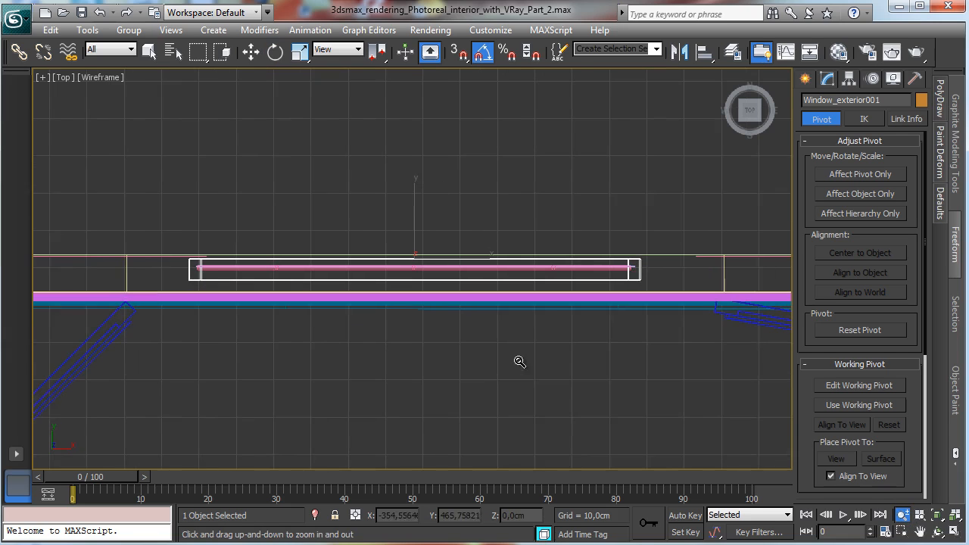
left_click(825, 80)
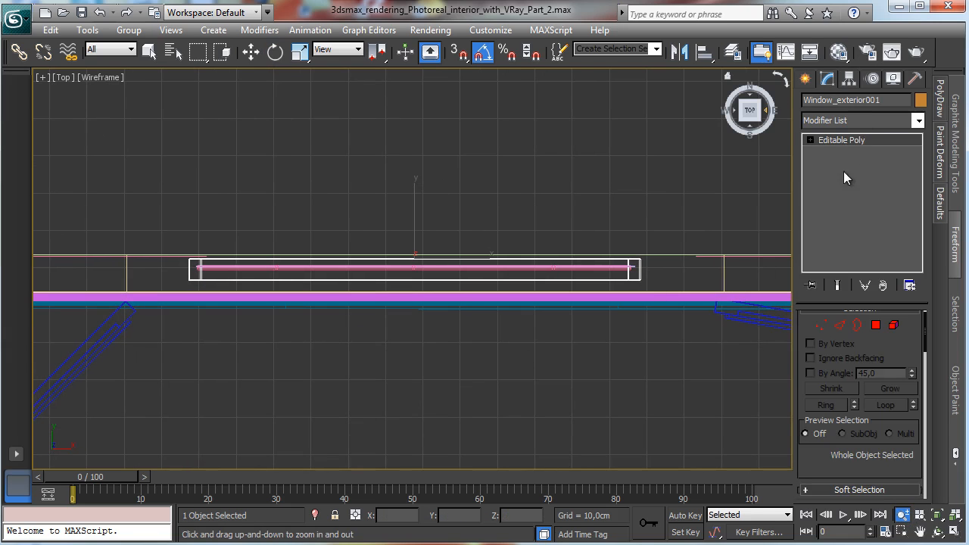
left_click(822, 325)
left_click_drag(707, 324, 733, 292)
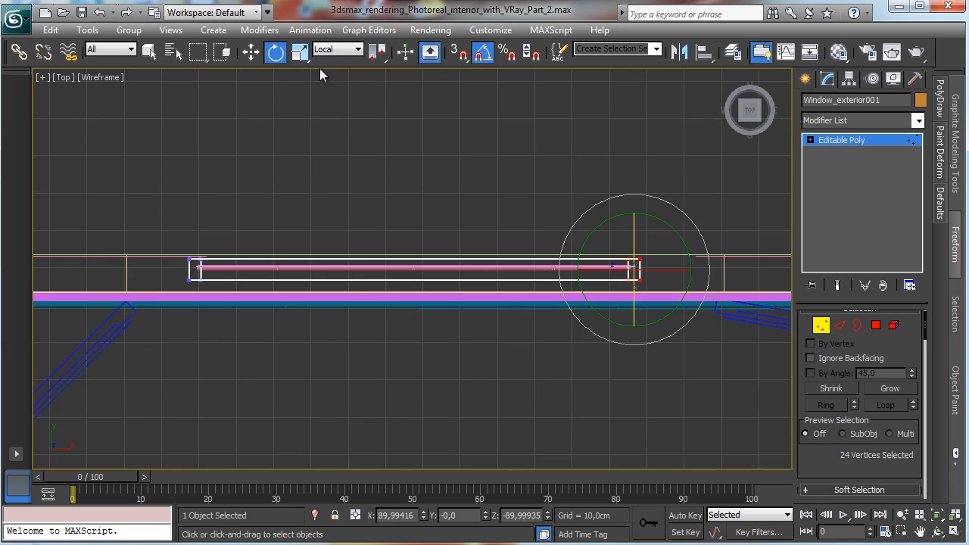
key("w")
left_click(337, 50)
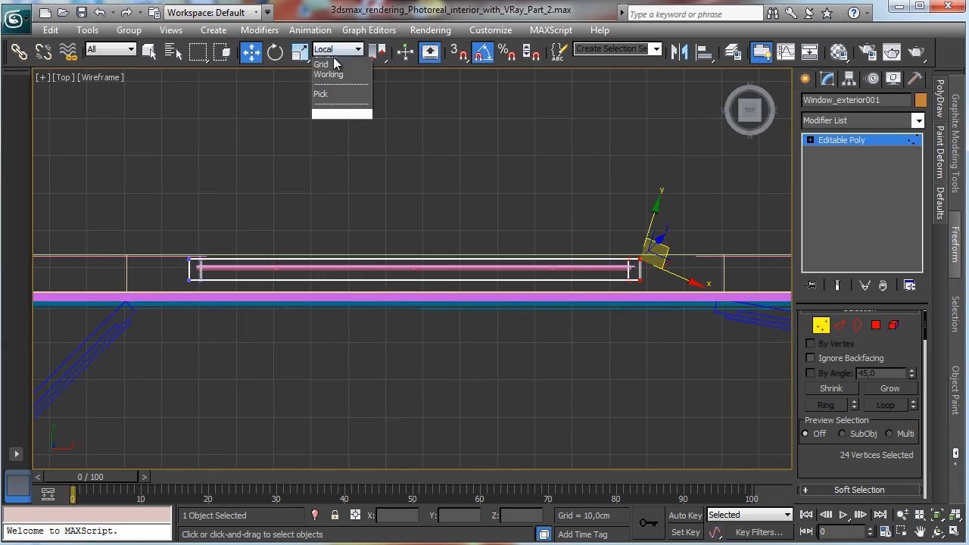
left_click(336, 64)
left_click_drag(674, 266, 750, 272)
Step: Select the window exterior's left-side vertices, move them outward, and leave vertex level
left_click_drag(145, 221, 175, 270)
left_click(406, 274)
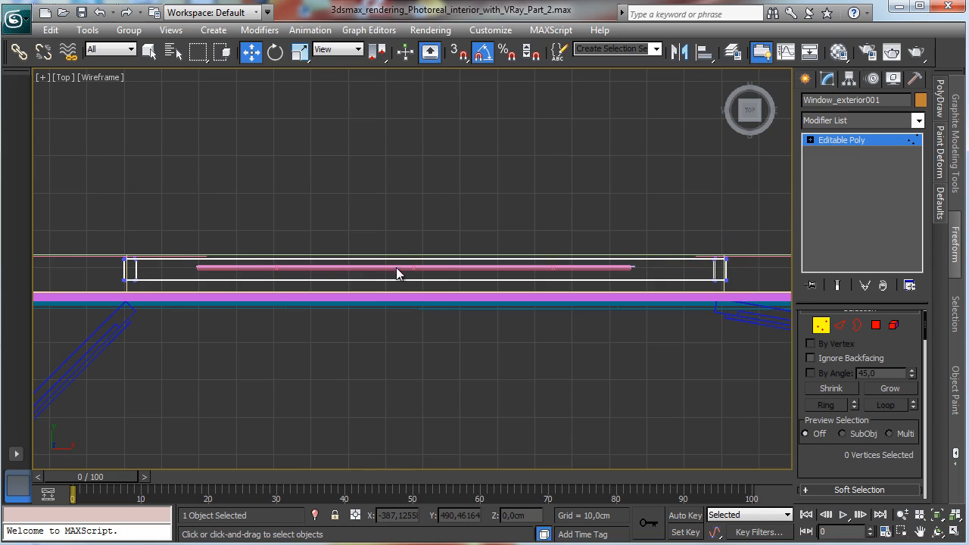
left_click(821, 325)
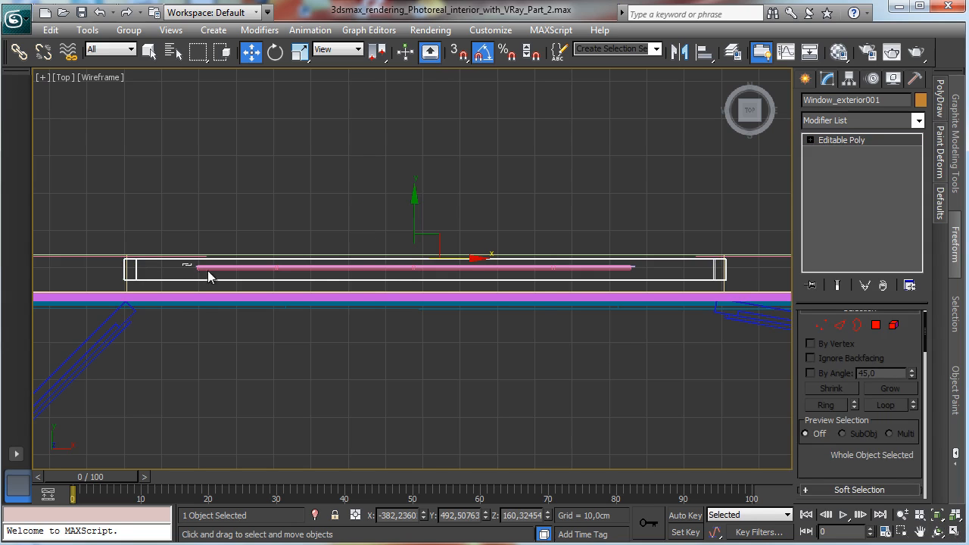
left_click(651, 277)
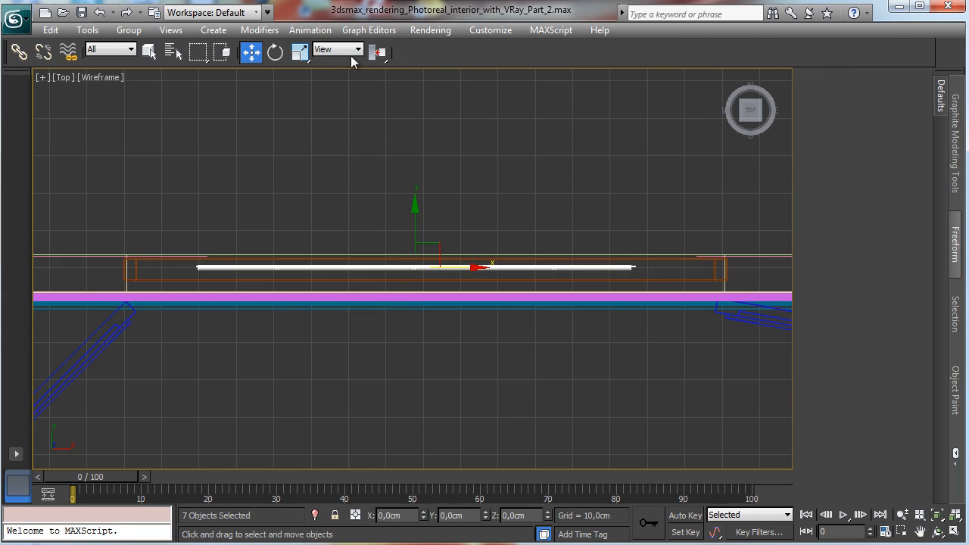
left_click(955, 532)
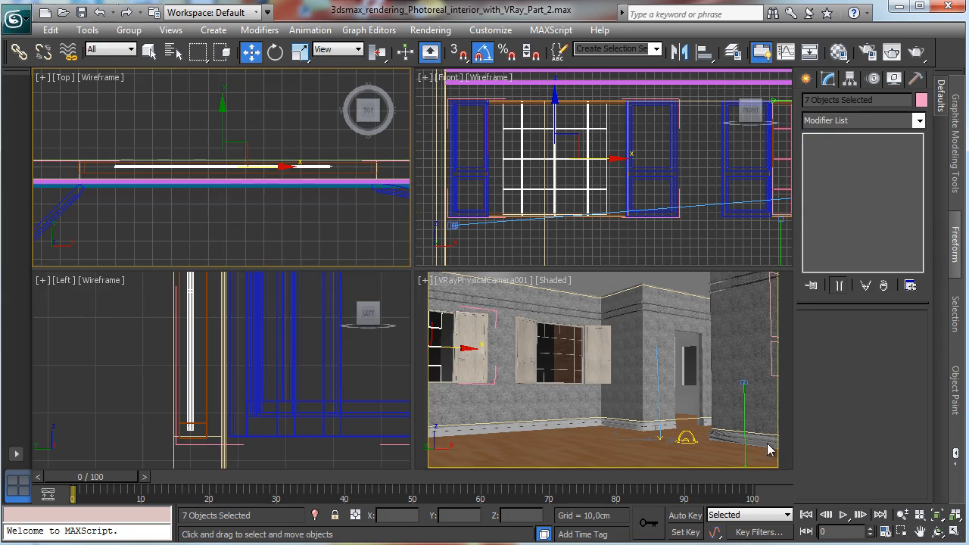
left_click(955, 532)
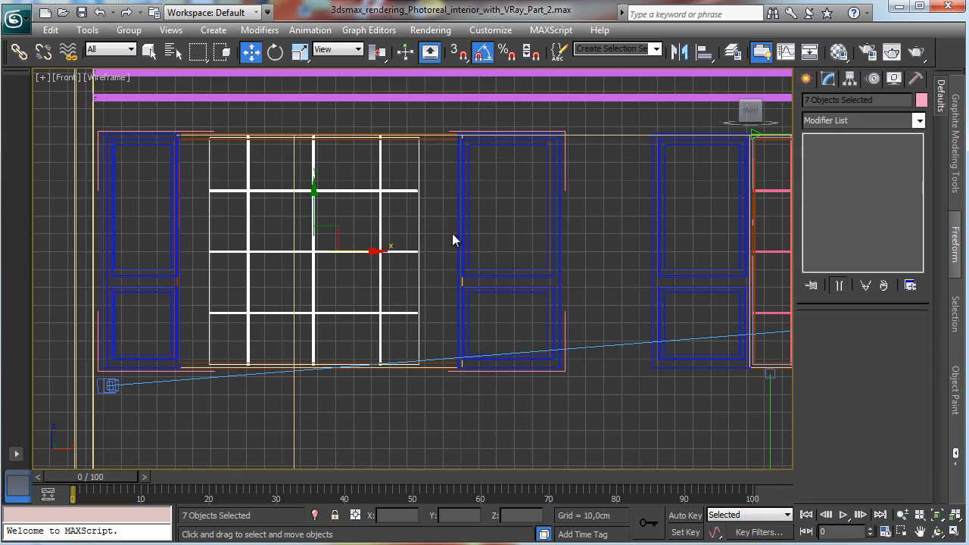
right_click(386, 205)
left_click(323, 168)
left_click(417, 168)
left_click_drag(907, 342, 912, 320)
left_click(100, 12)
left_click_drag(346, 251, 353, 250)
Step: Select the three horizontal glazing bars and move them right to meet the widened frame in the Front view
left_click(349, 191)
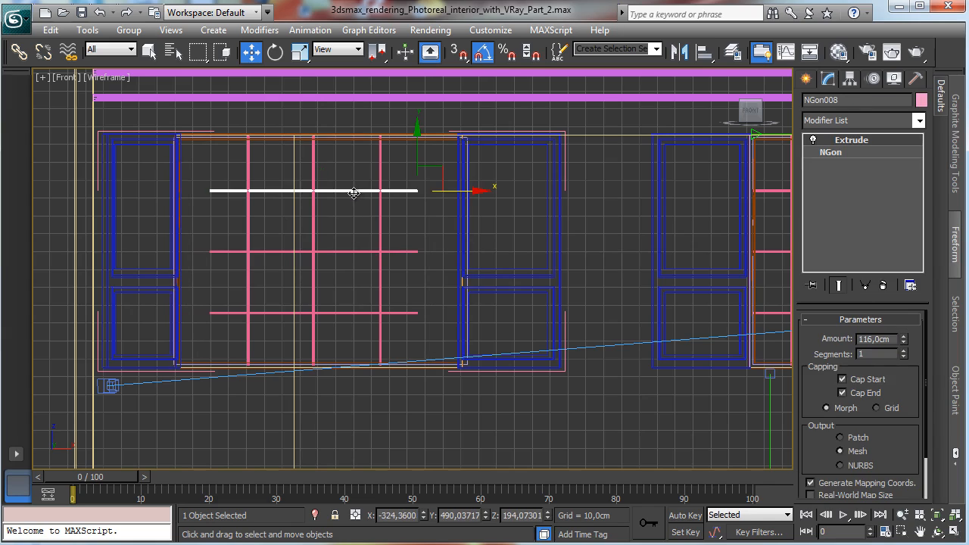
left_click(401, 251, "ctrl")
left_click(397, 312, "ctrl")
left_click_drag(372, 252, 411, 253)
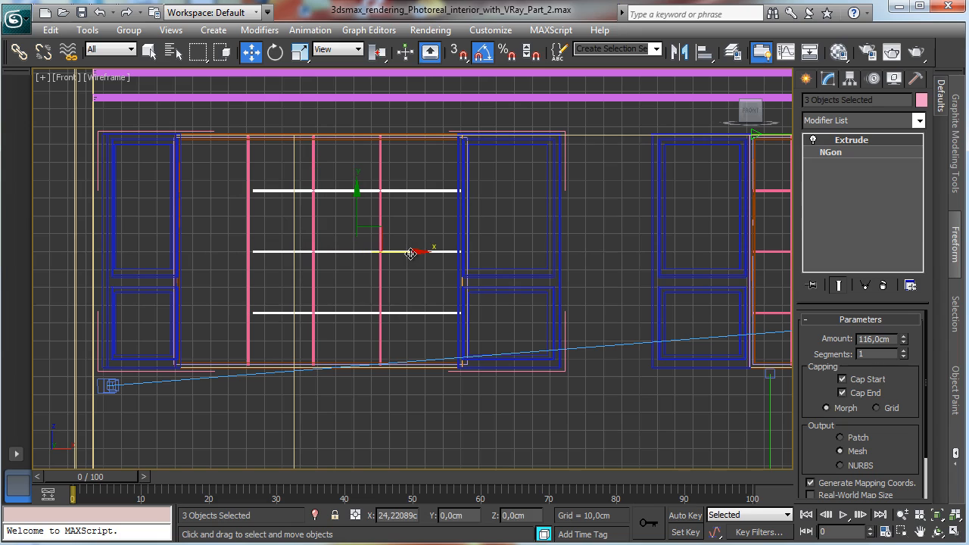
Step: Select the top glazing bar and set its Extrude Amount to 156.5 cm
left_click(435, 222)
left_click(434, 190)
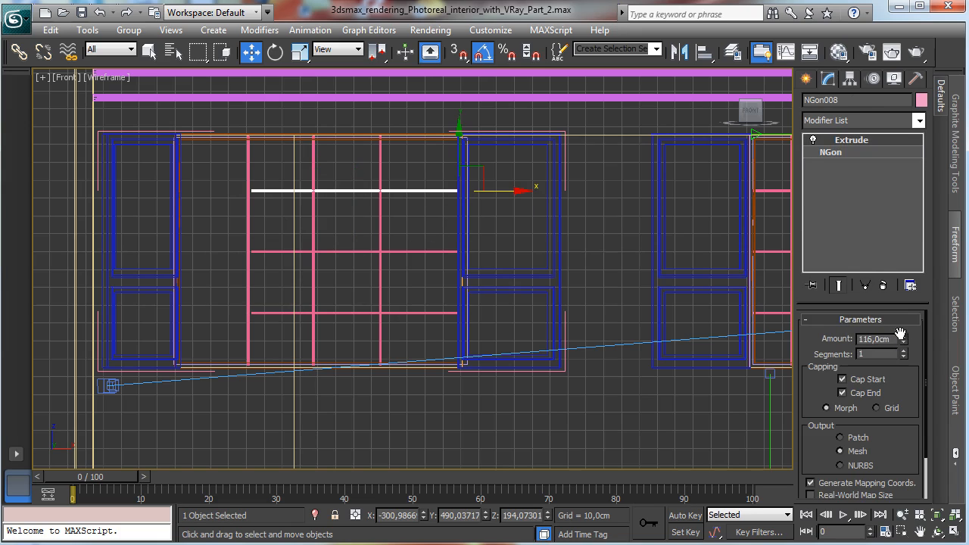
left_click_drag(903, 332, 900, 319)
left_click_drag(895, 301, 887, 283)
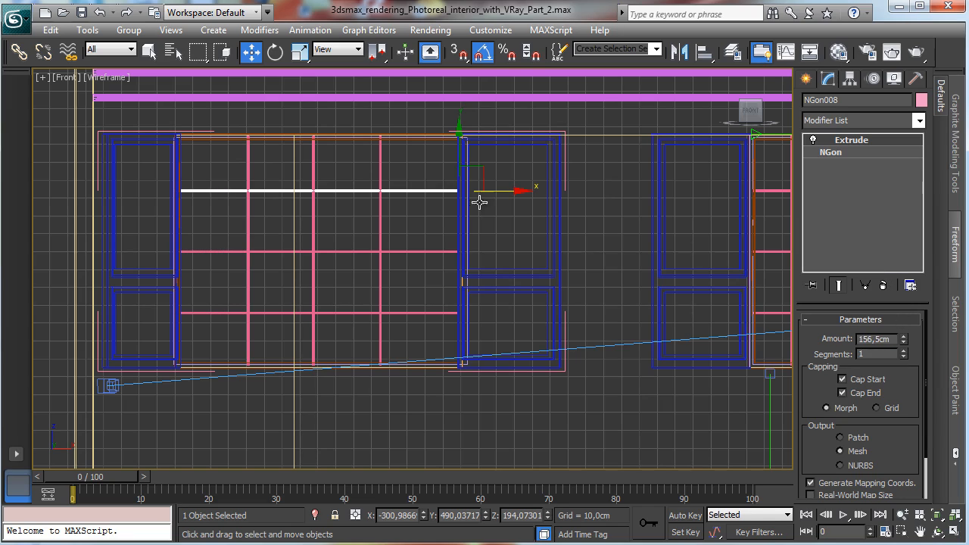
Step: Copy a vertical glazing bar to the right as an independent copy
left_click(381, 175)
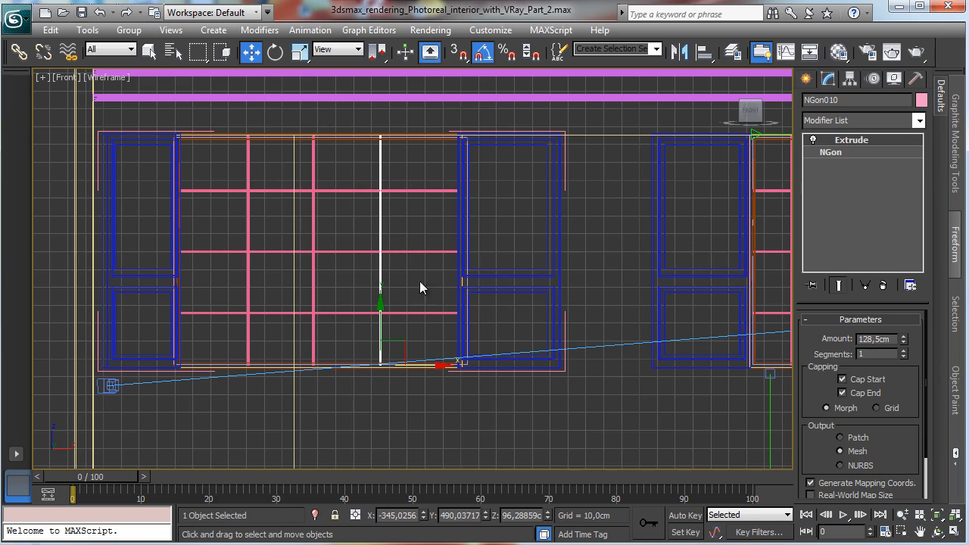
left_click_drag(420, 366, 458, 366, "shift")
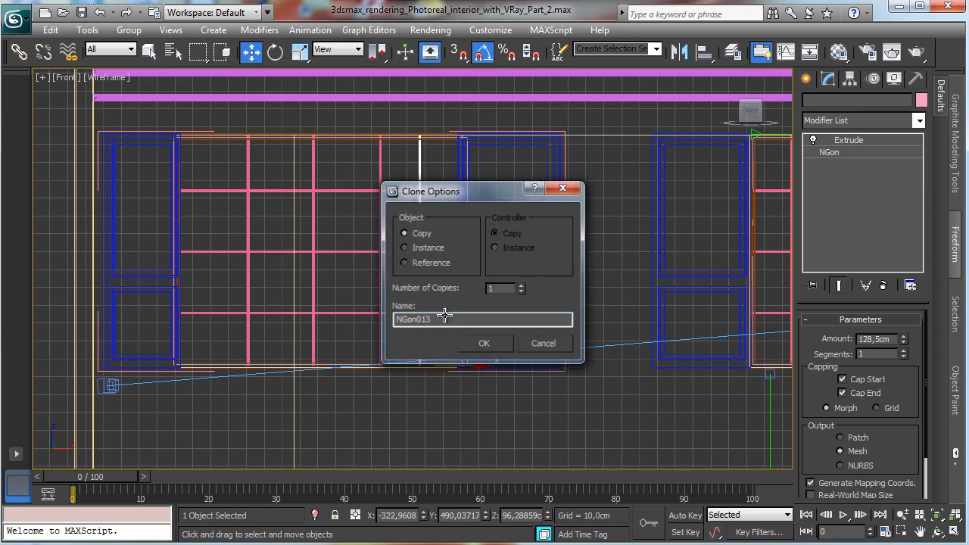
key("Return")
Step: Copy another vertical glazing bar leftward toward the frame's left edge as an independent copy
left_click(248, 241)
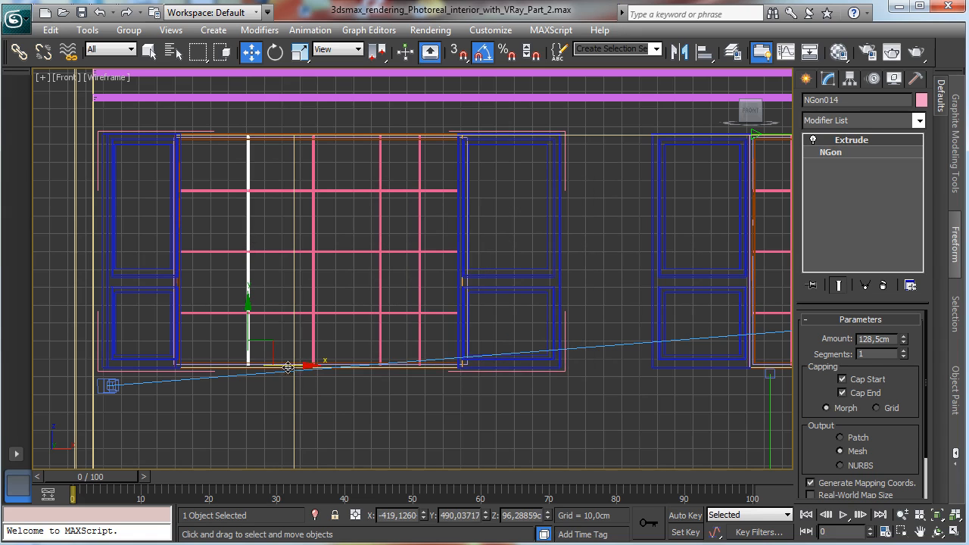
left_click_drag(288, 367, 262, 365)
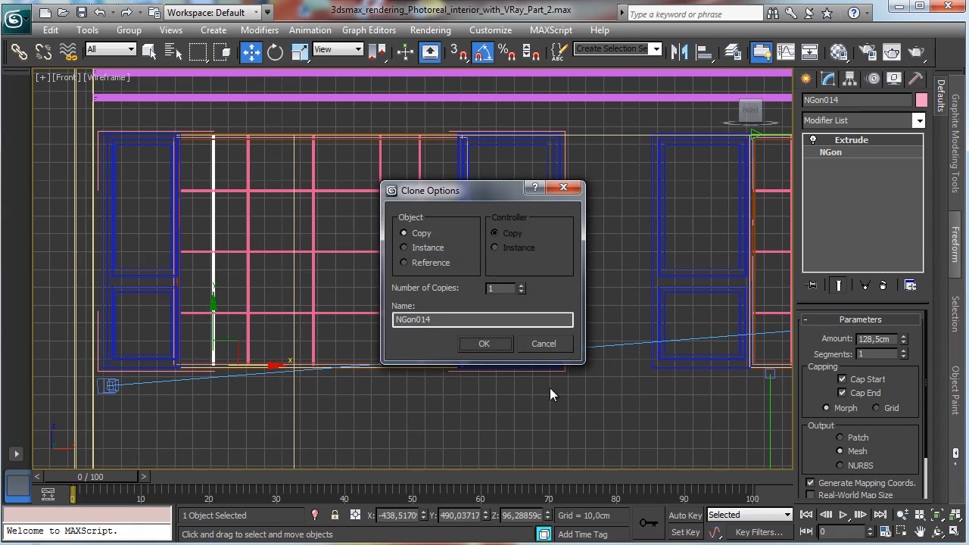
left_click(486, 344)
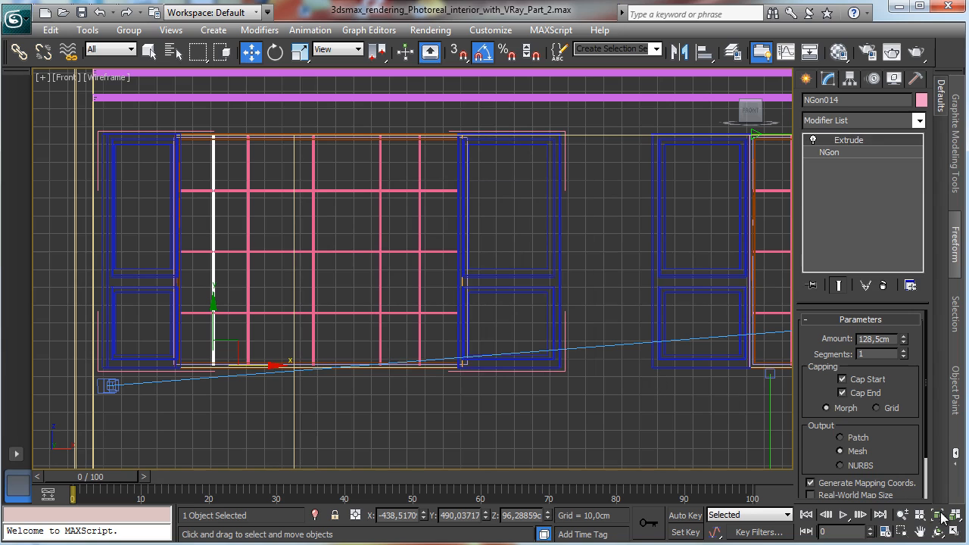
Step: Close the window group and return to the four-viewport layout
left_click(495, 290)
left_click(128, 30)
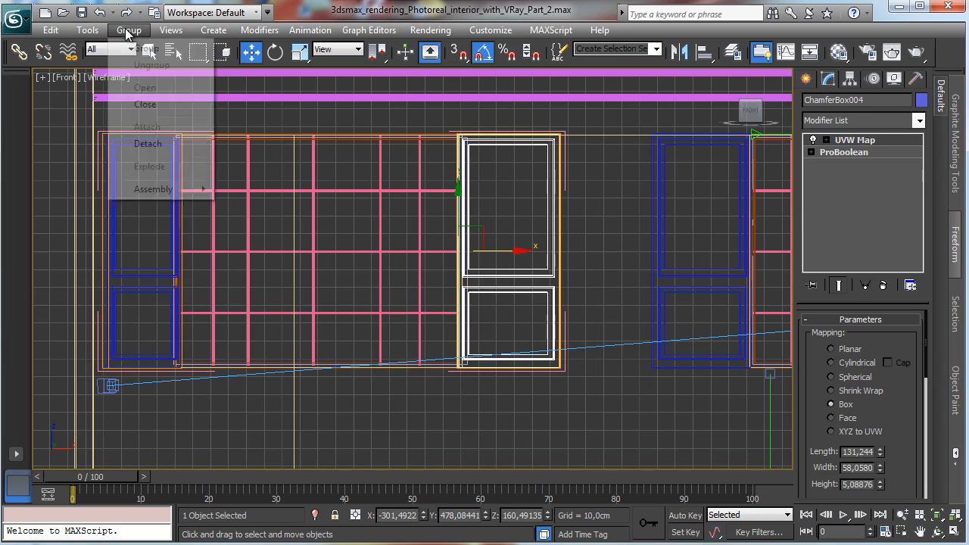
left_click(146, 105)
left_click(952, 531)
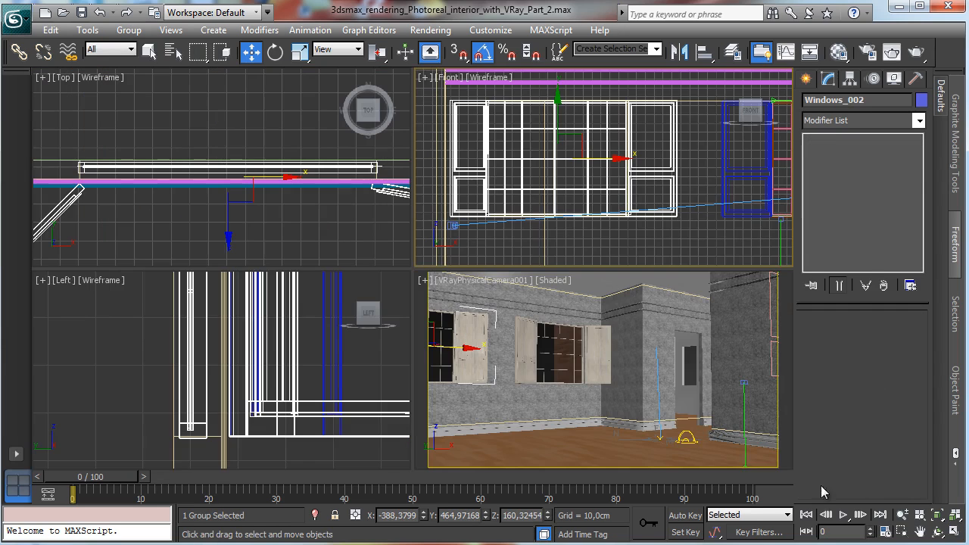
Step: Clone the Windows_1 group as a copy named Windows_003 while rotating it -90 degrees
left_click(749, 183)
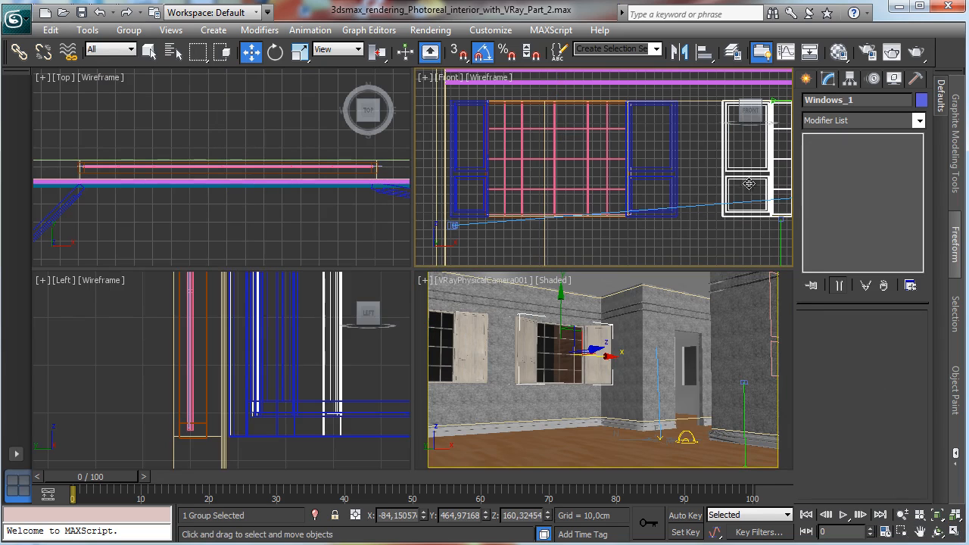
key("e")
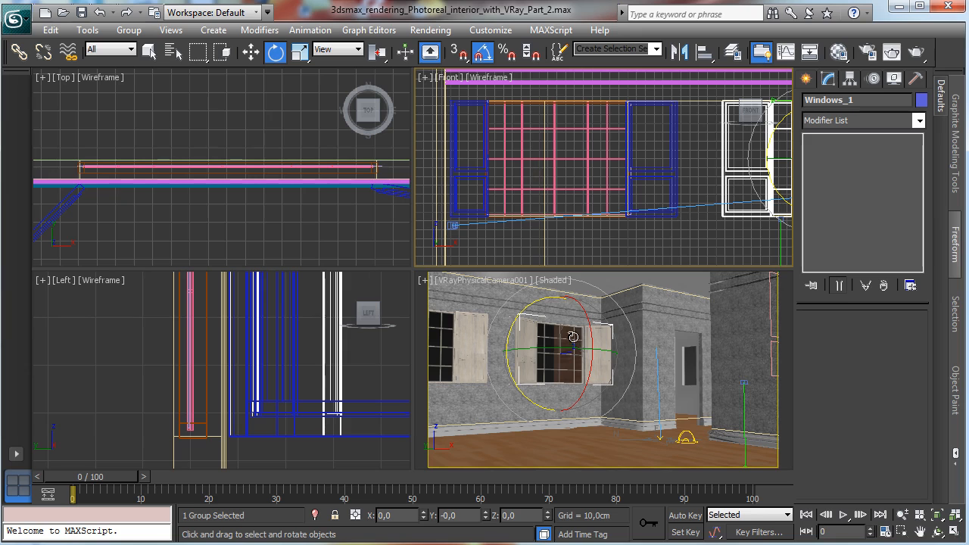
mouse_move(569, 347)
left_mouse_down("shift")
mouse_move(471, 353)
mouse_move(485, 350)
left_mouse_up("shift")
left_click(560, 191)
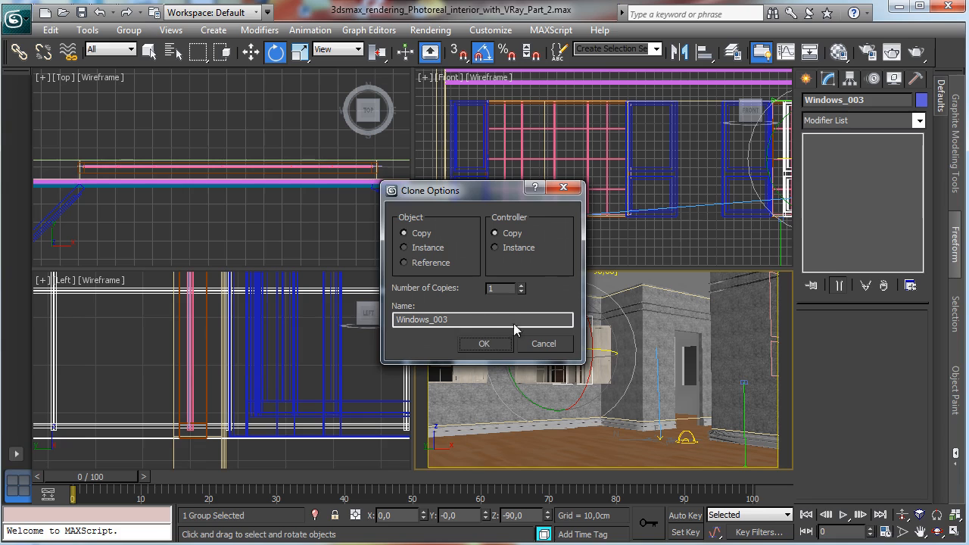
left_click(485, 344)
Step: Move the rotated Windows_003 copy onto the side wall in the Top view
right_click(398, 219)
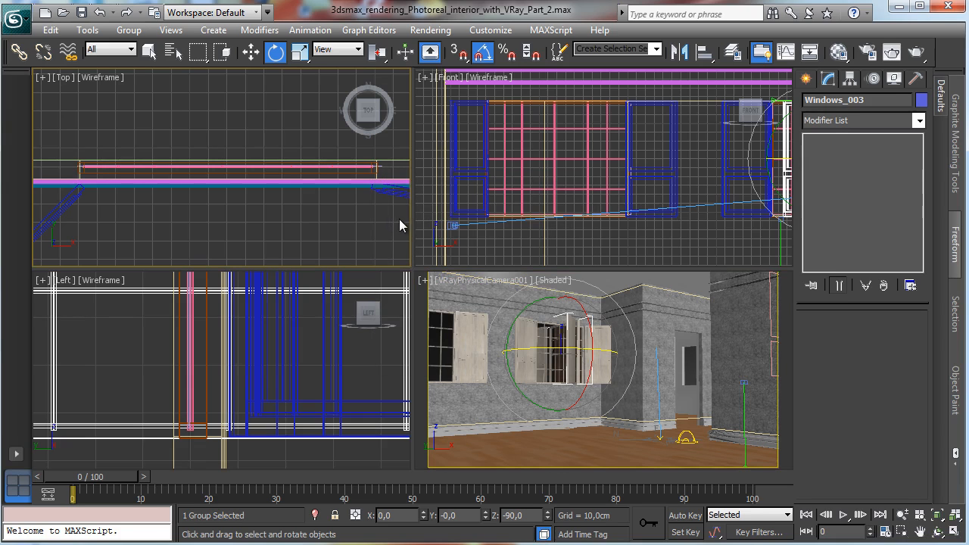
left_click(937, 514)
left_click(902, 514)
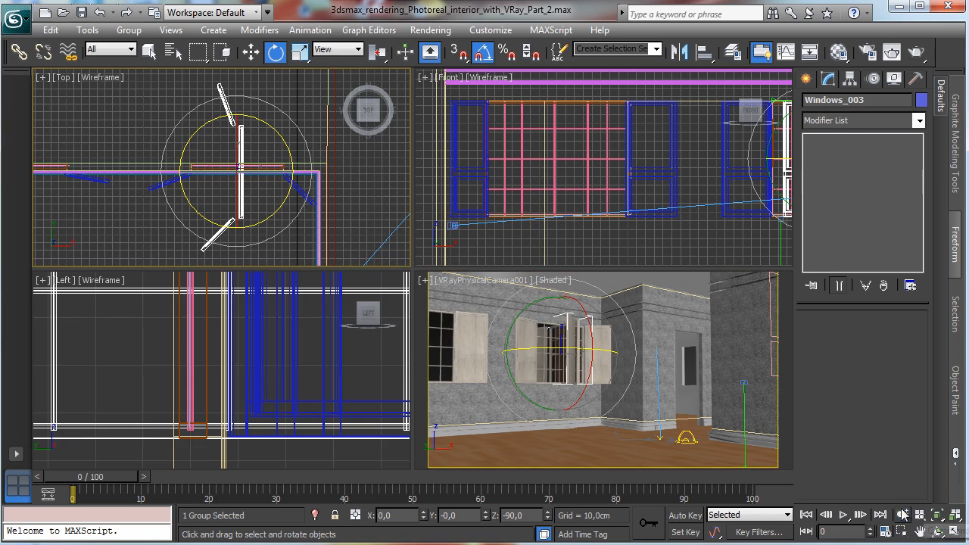
left_click_drag(281, 176, 277, 273)
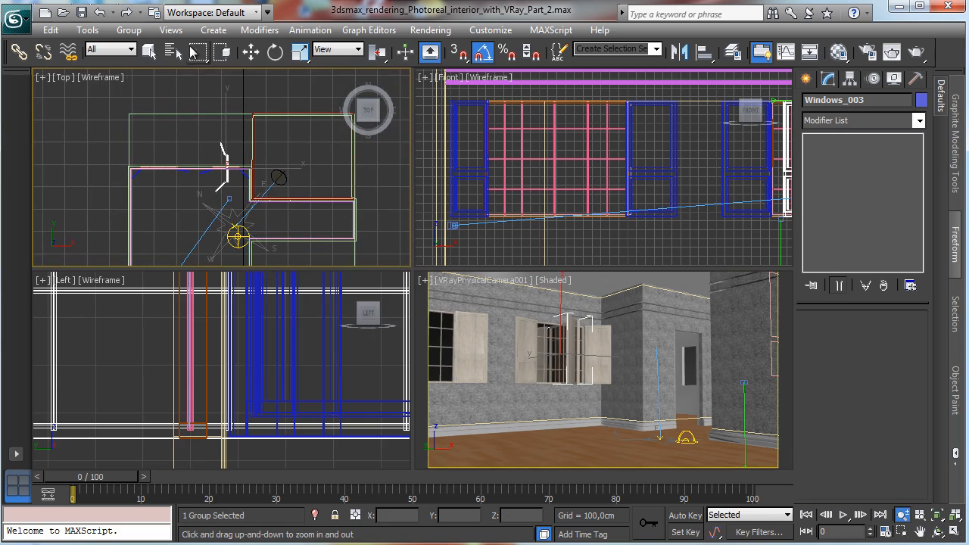
left_click(251, 54)
left_click_drag(250, 152, 361, 139)
Step: Refine Windows_003's position against the side wall using the Left and Top views
right_click(322, 352)
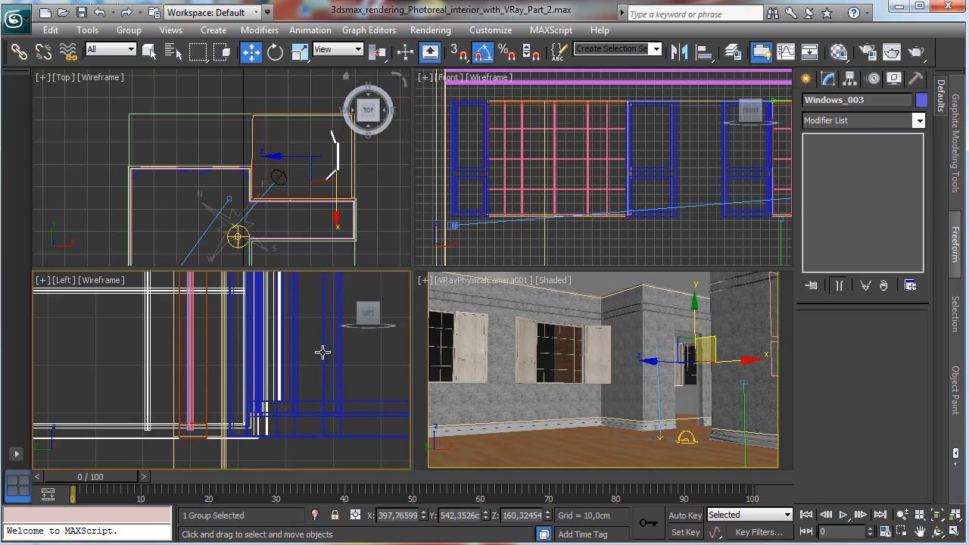
left_click(923, 516)
left_click_drag(241, 372, 204, 345)
right_click(389, 176)
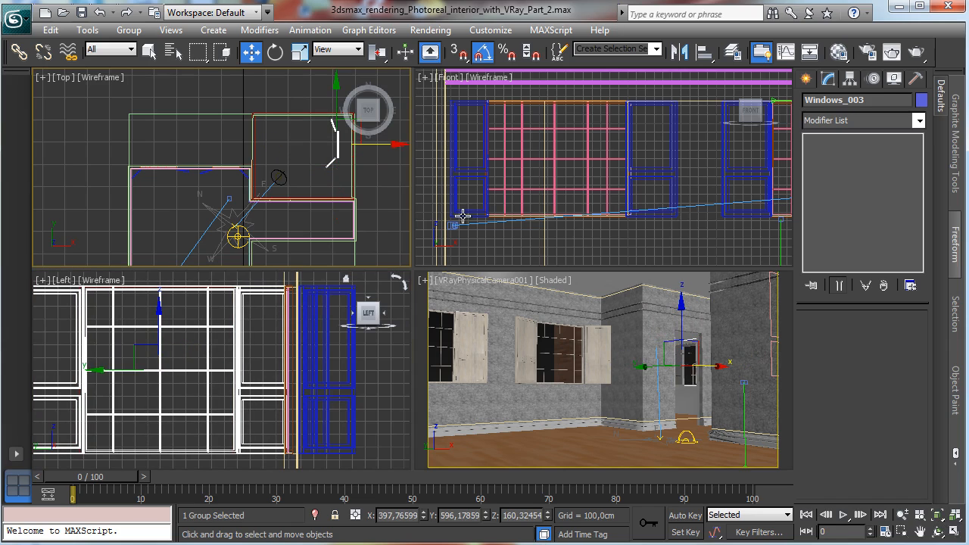
left_click(937, 515)
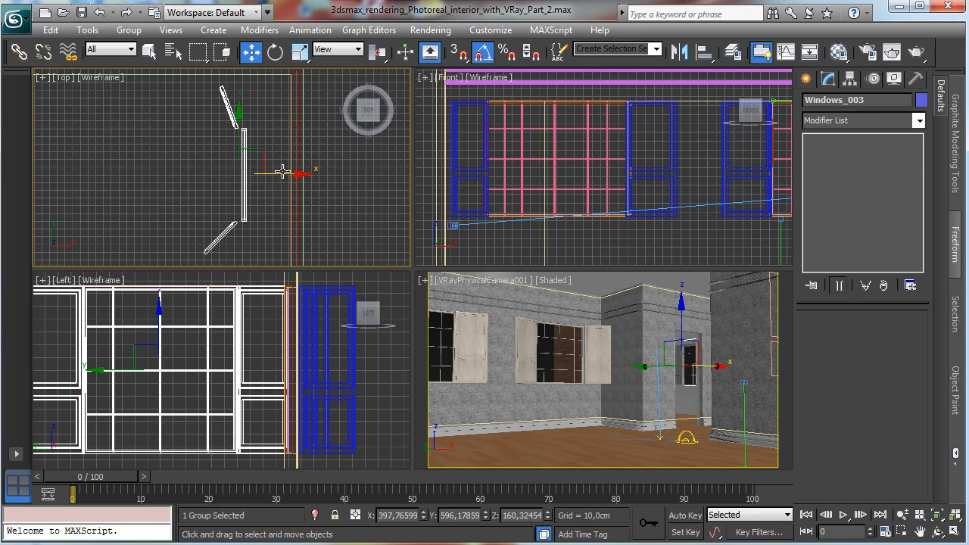
left_click_drag(281, 172, 352, 182)
left_click(937, 515)
left_click(955, 532)
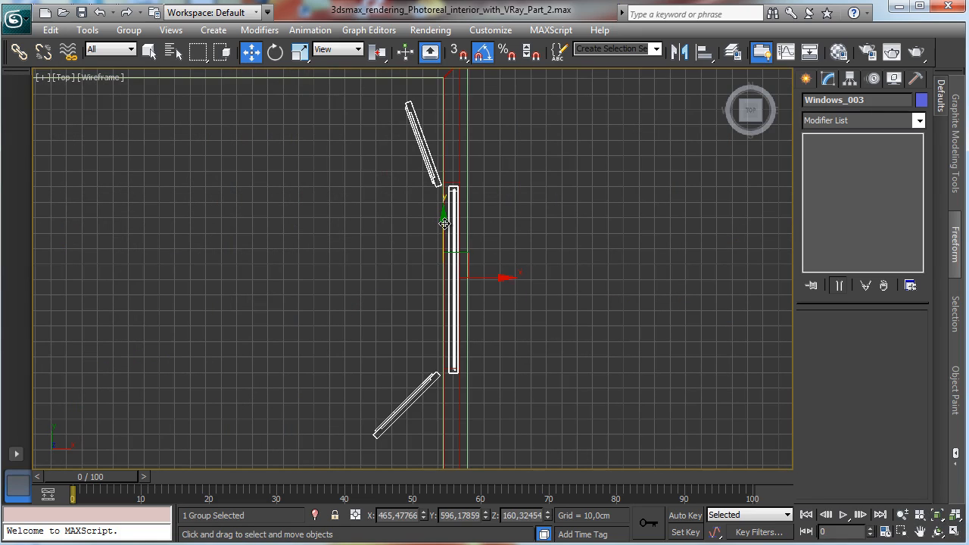
left_click_drag(445, 223, 444, 220)
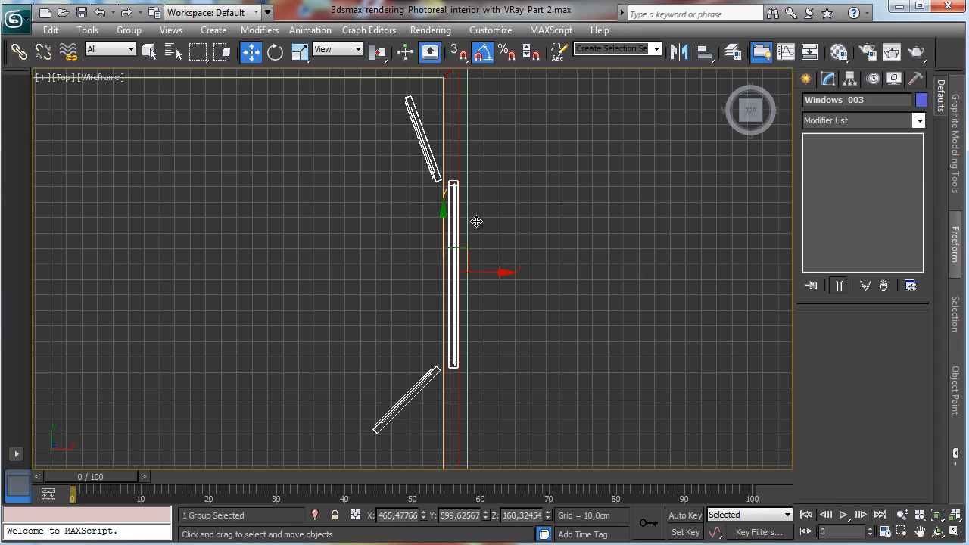
left_click_drag(482, 271, 481, 271)
Step: Open the Windows_003 group and rotate both shutters inward, the upper one to about -80 degrees
left_click(275, 51)
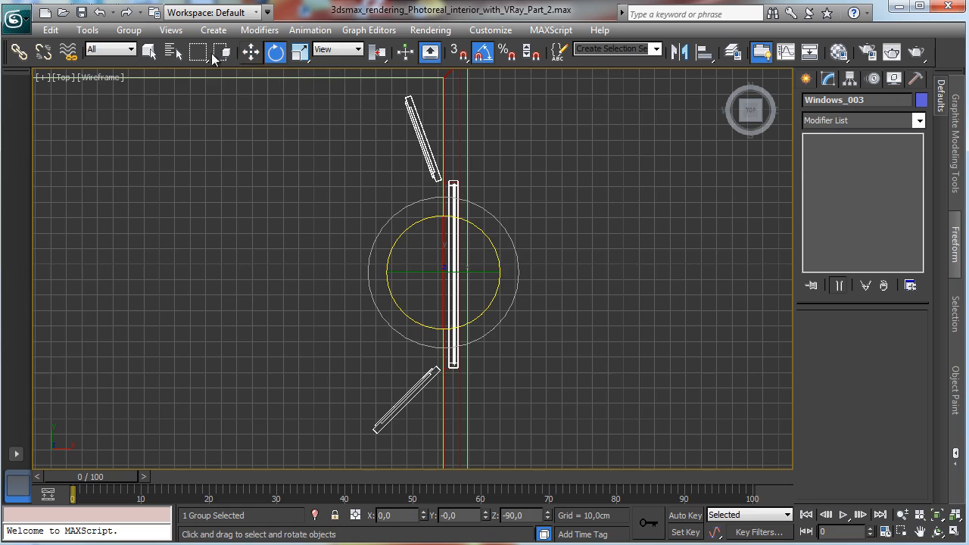
left_click(129, 30)
left_click(144, 87)
left_click(435, 371)
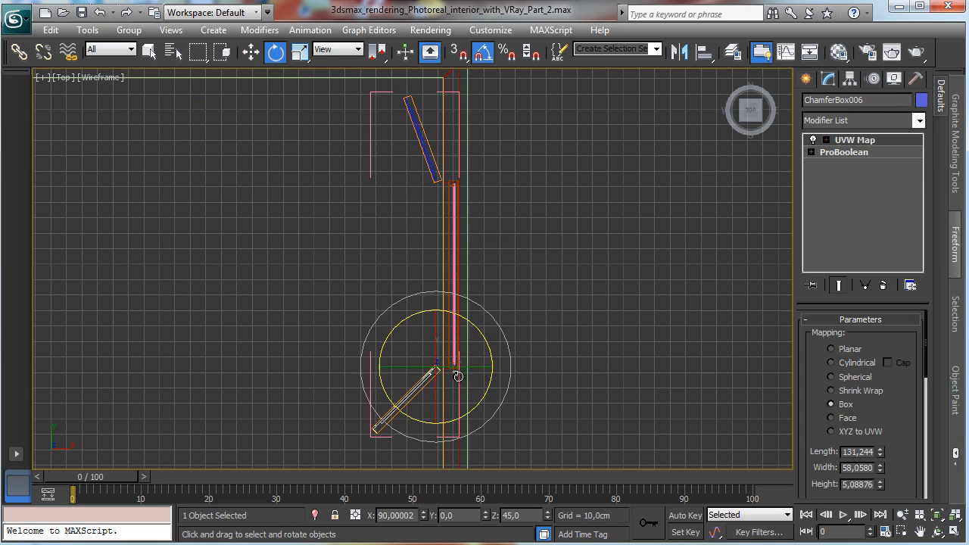
left_click_drag(482, 330, 467, 305)
left_click(426, 147)
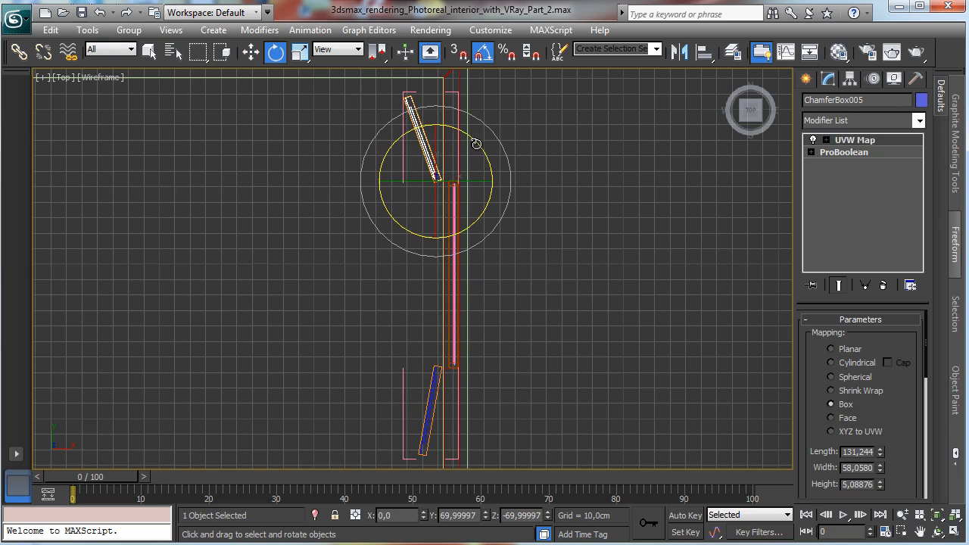
left_click_drag(476, 144, 493, 146)
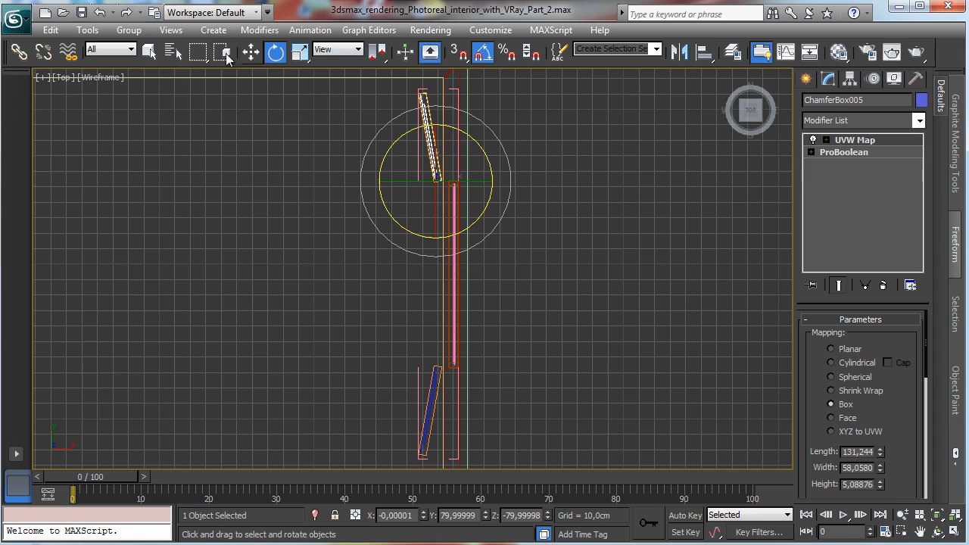
Step: Close the Windows_003 group and restore the four-viewport layout
left_click(149, 50)
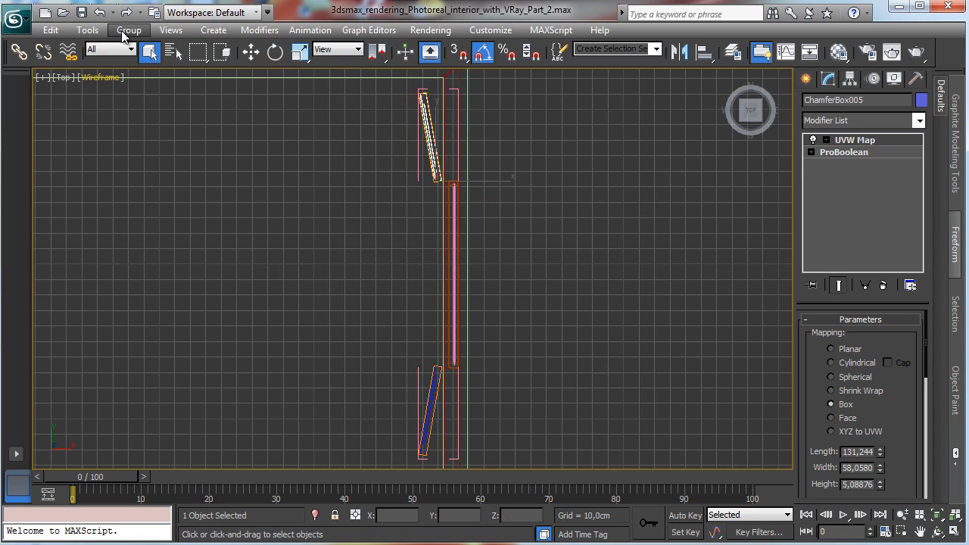
left_click(125, 32)
left_click(163, 108)
left_click(954, 531)
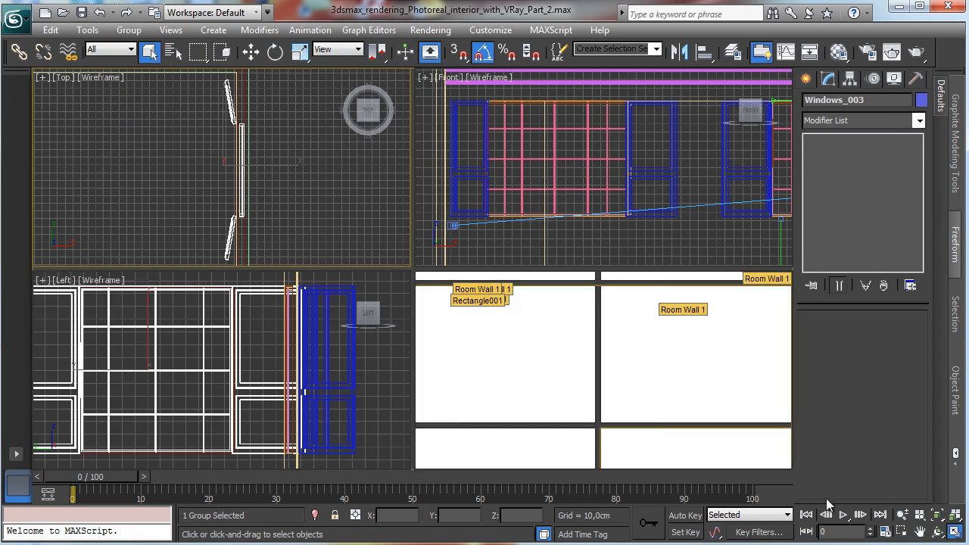
Step: Render the camera viewport with V-Ray to check the new window
right_click(632, 368)
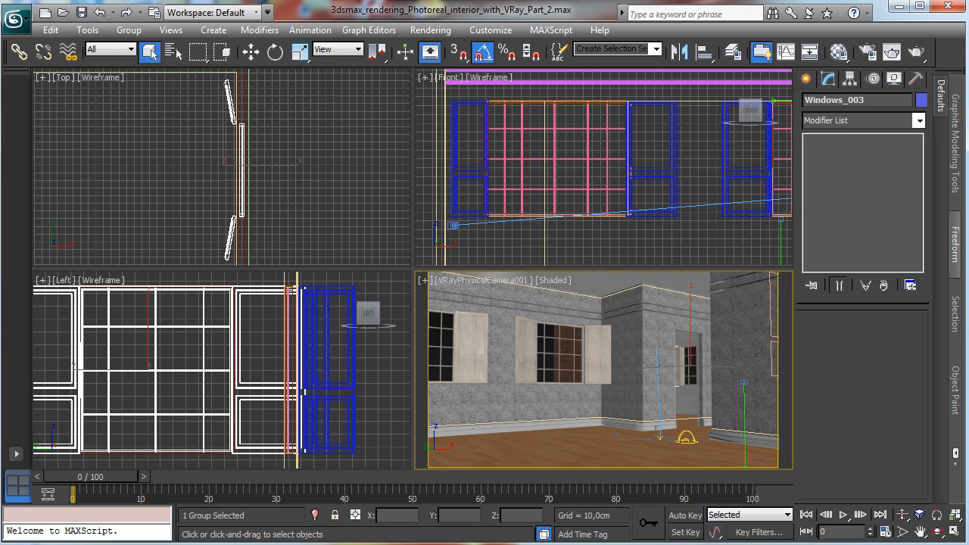
key("shift+q")
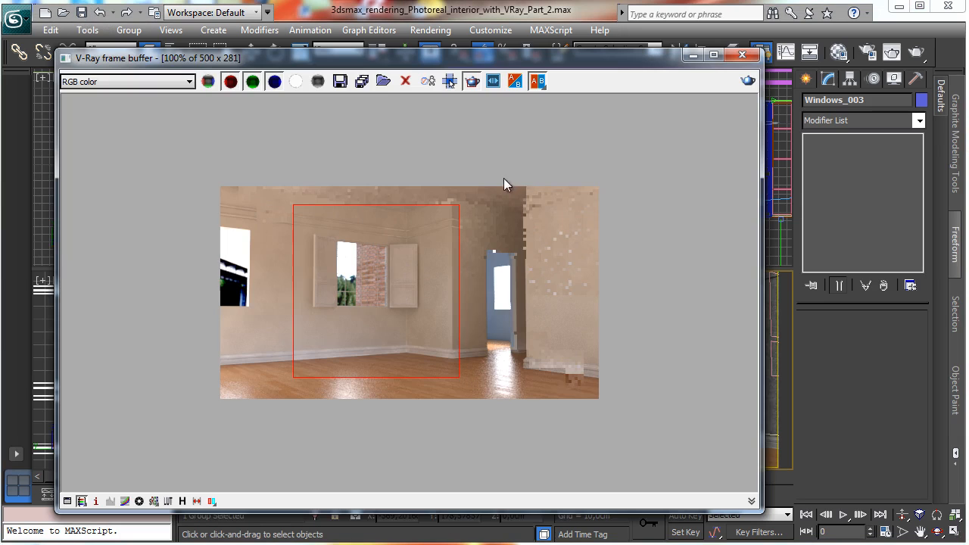
left_click(473, 85)
left_click(747, 81)
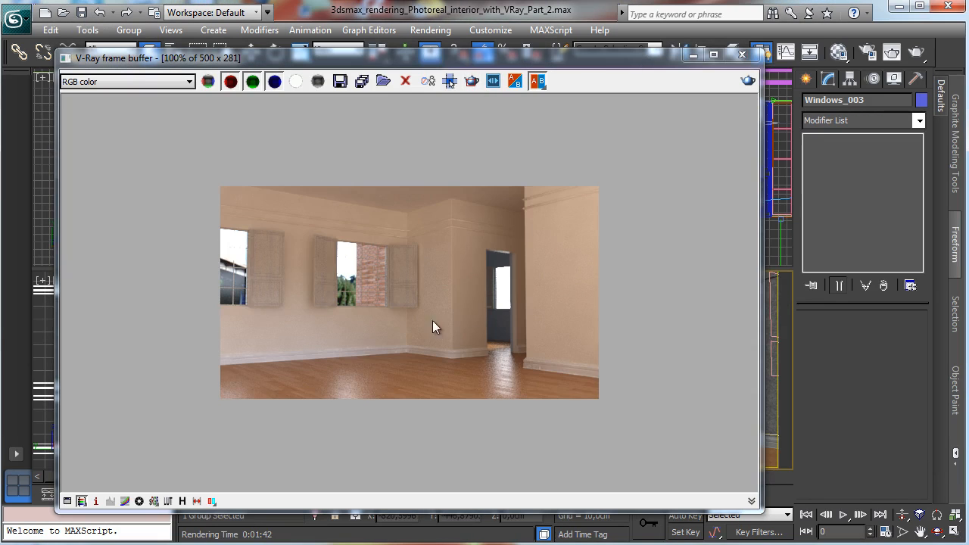
left_click(693, 56)
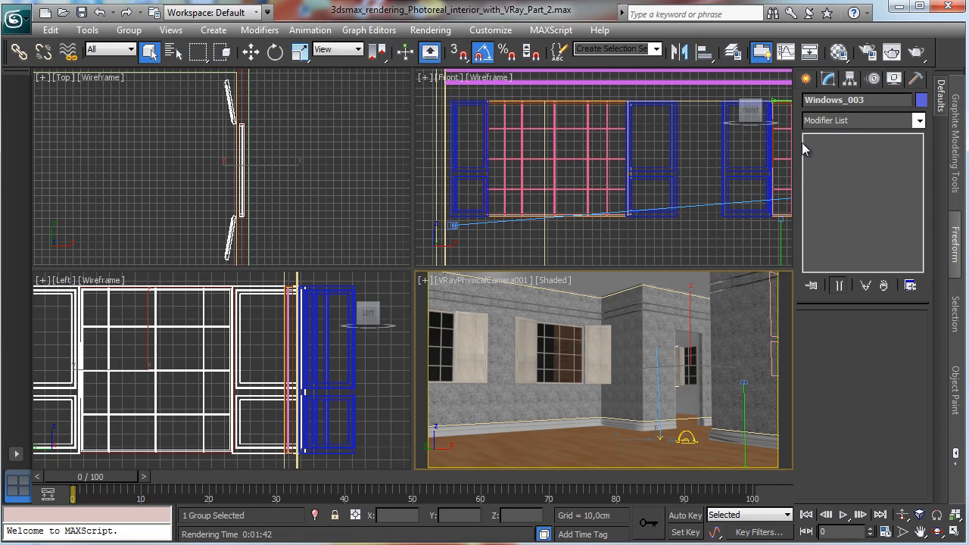
Step: Select the existing VRayLight001 dome light by name
left_click(695, 431)
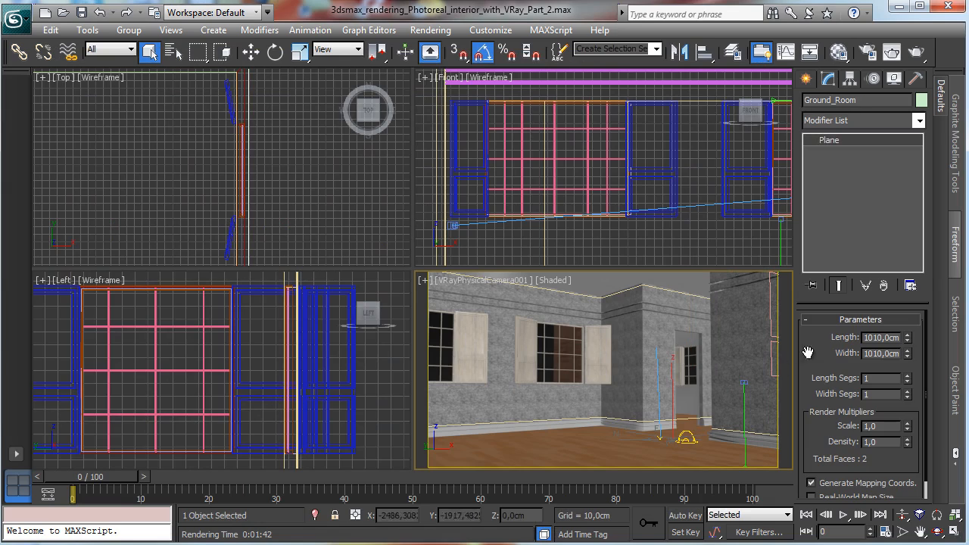
left_click(690, 435)
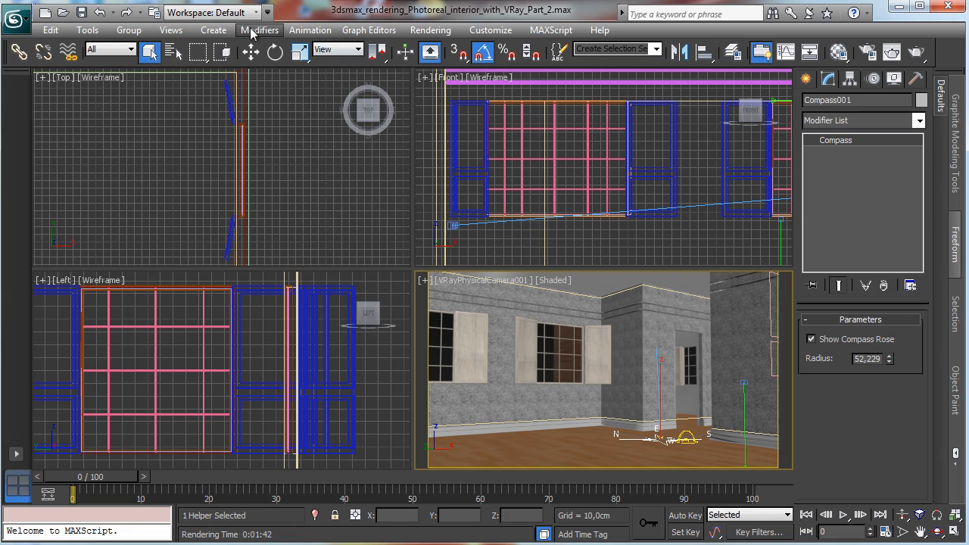
left_click(173, 52)
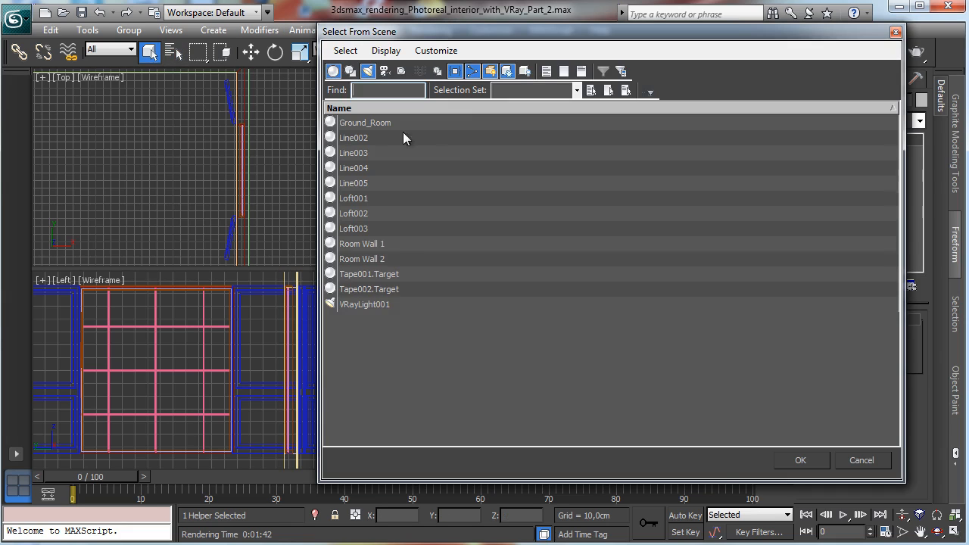
double_click(365, 305)
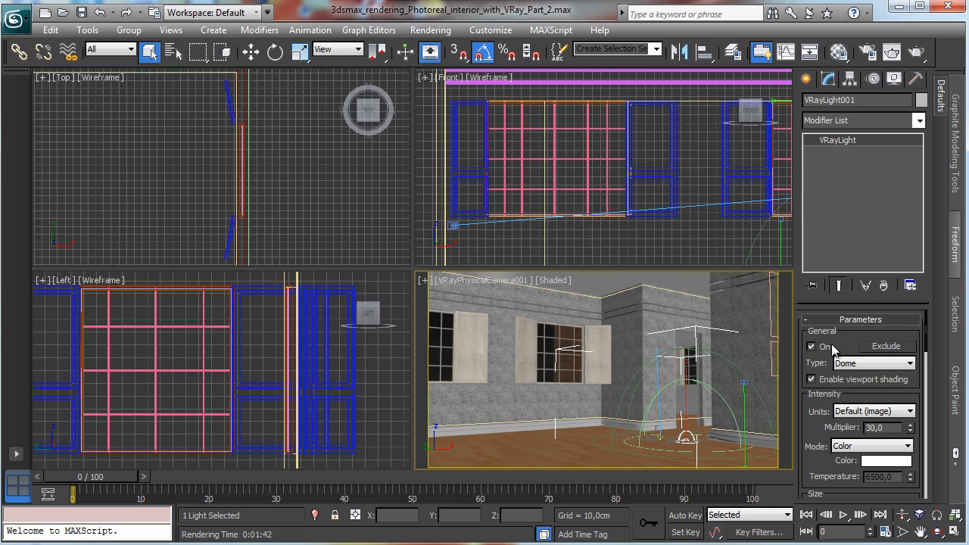
Step: Create a Daylight system in the Top viewport
left_click(806, 79)
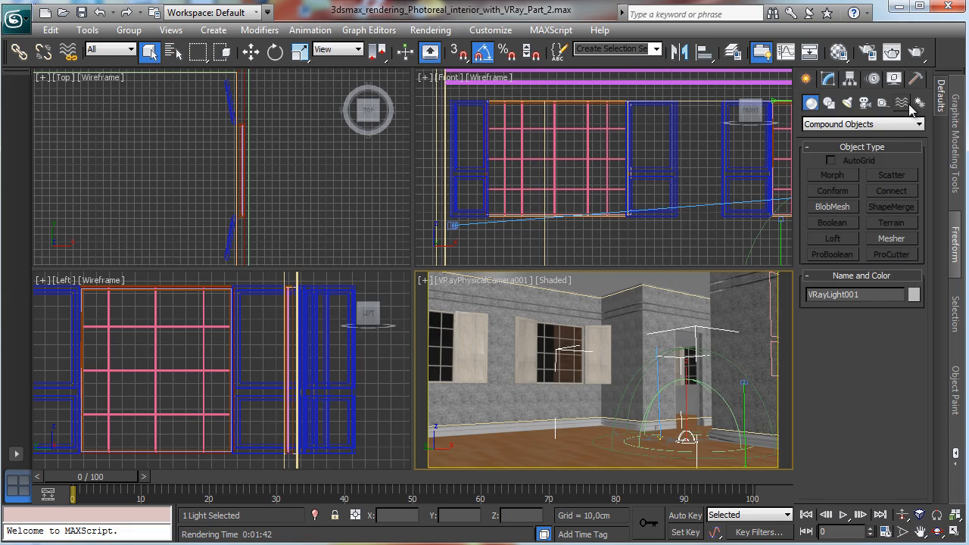
left_click(918, 102)
left_click(833, 206)
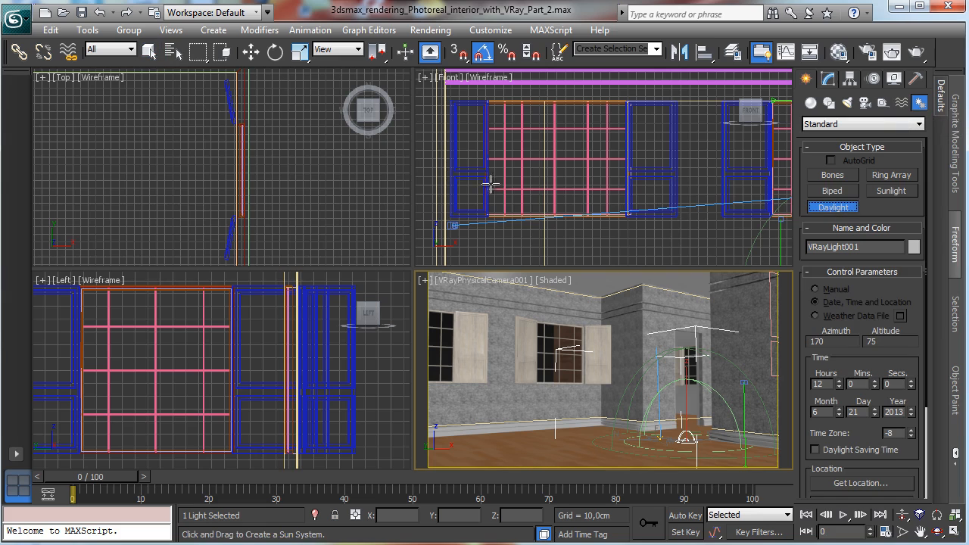
left_click_drag(112, 179, 126, 206)
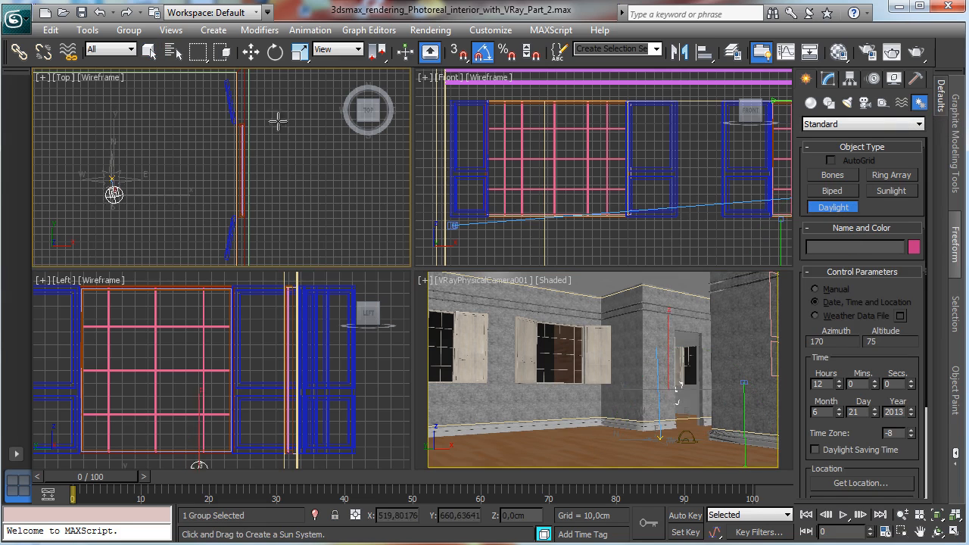
left_click(137, 127)
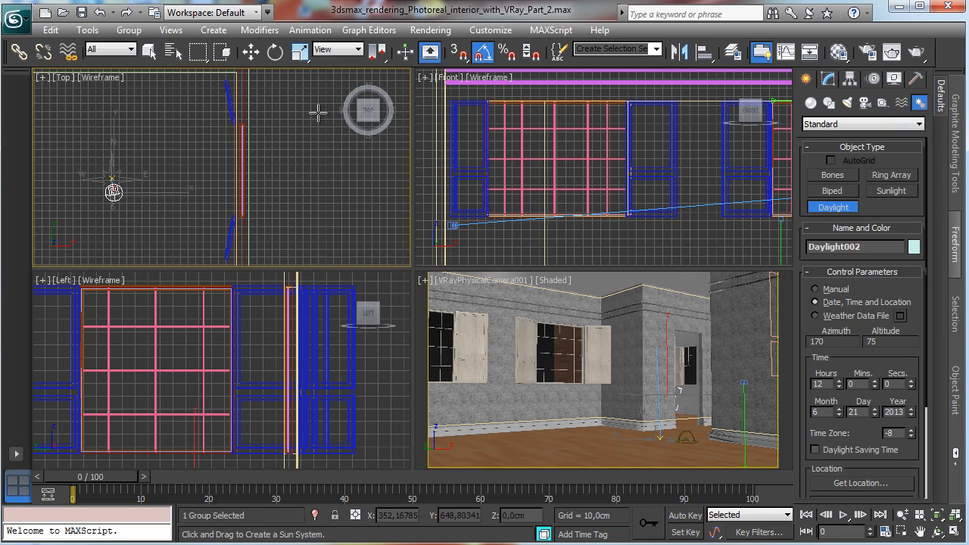
Step: Set the daylight's sunlight to VRaySun, adding a VRaySky environment map that replaces the existing one, and disable the skylight
left_click(831, 82)
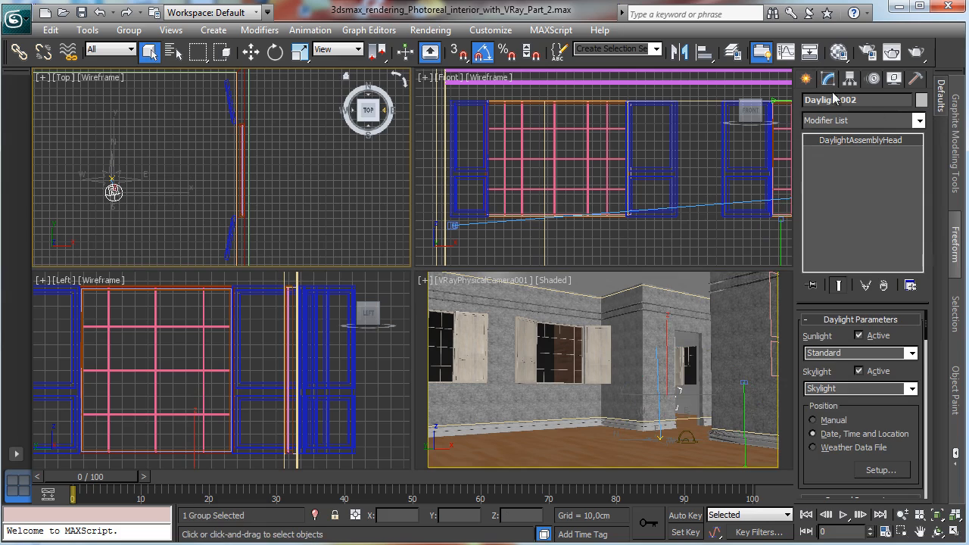
left_click(912, 354)
left_click(890, 417)
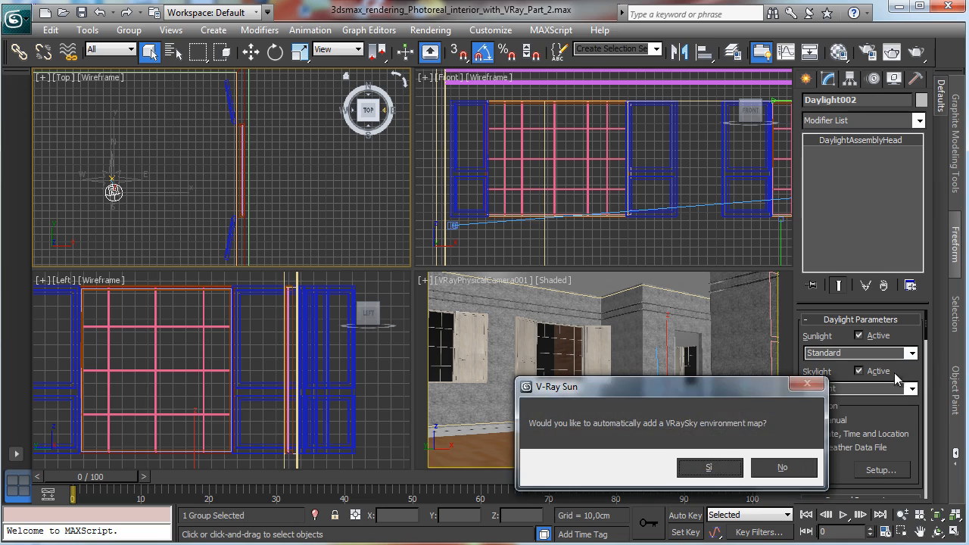
left_click(710, 467)
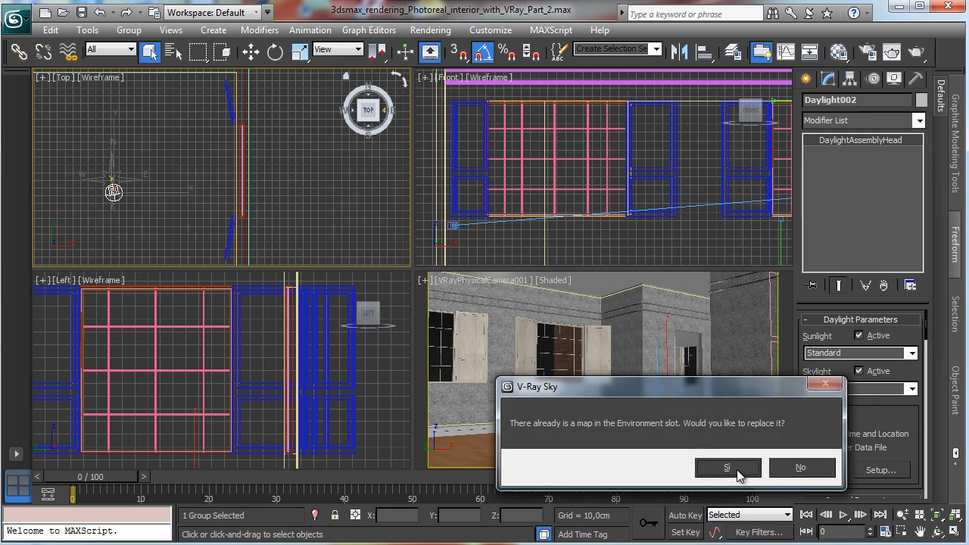
left_click(730, 473)
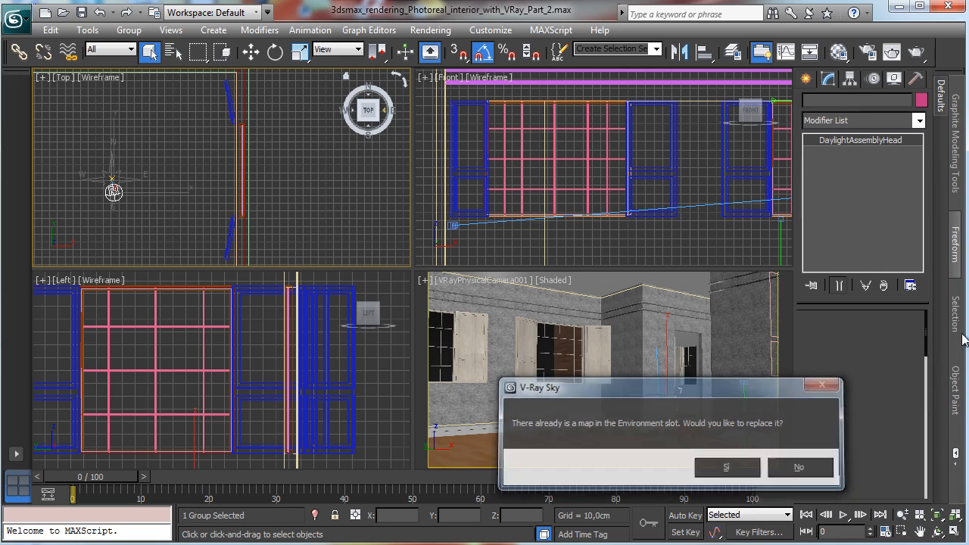
left_click(878, 372)
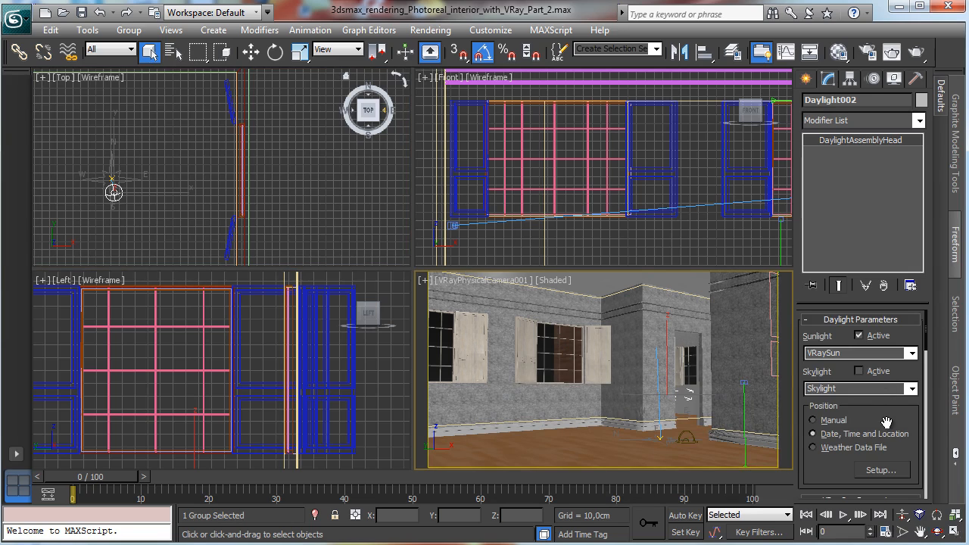
Step: Open the daylight setup and set the time to 9 hours and the north direction to 199
scroll(889, 421, "down", 2)
left_click(878, 338)
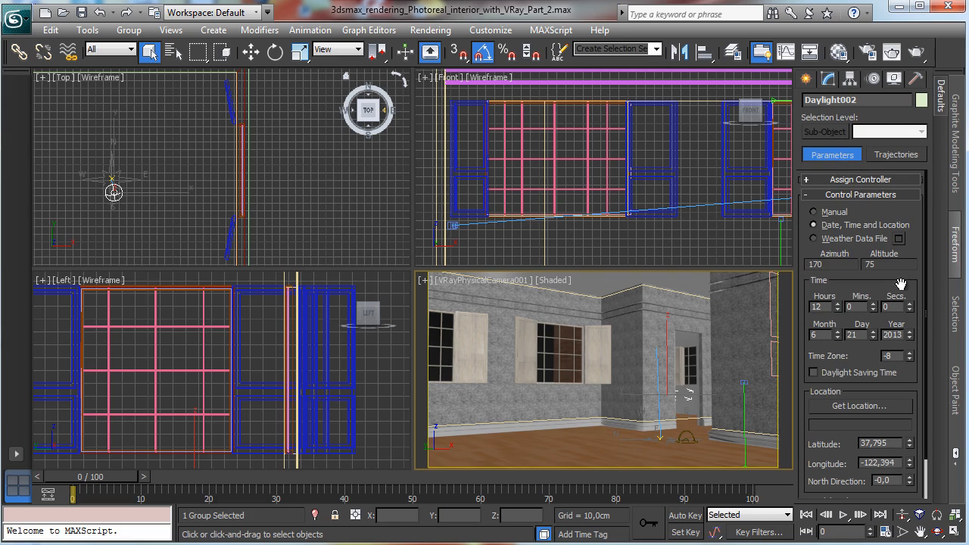
left_click_drag(837, 312, 836, 308)
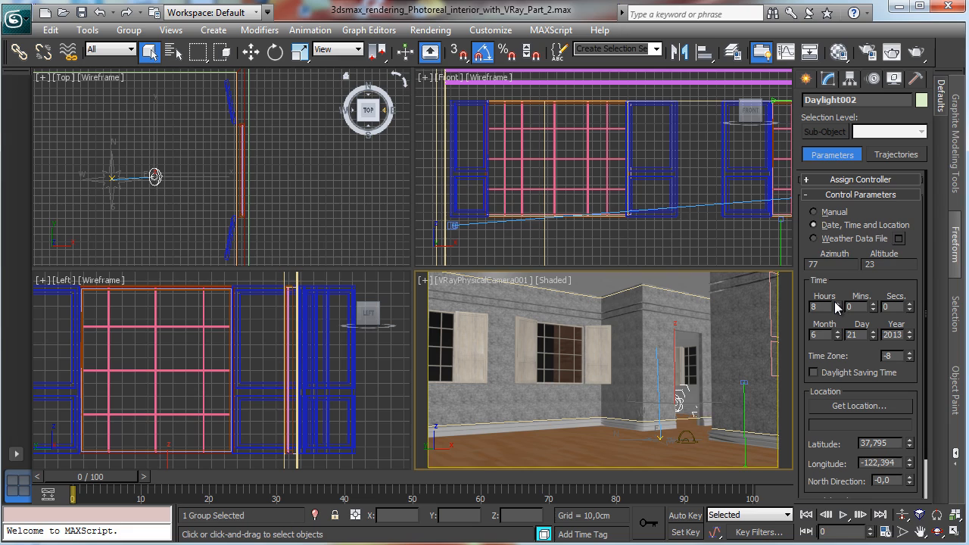
left_click(836, 305)
scroll(885, 397, "down", 2)
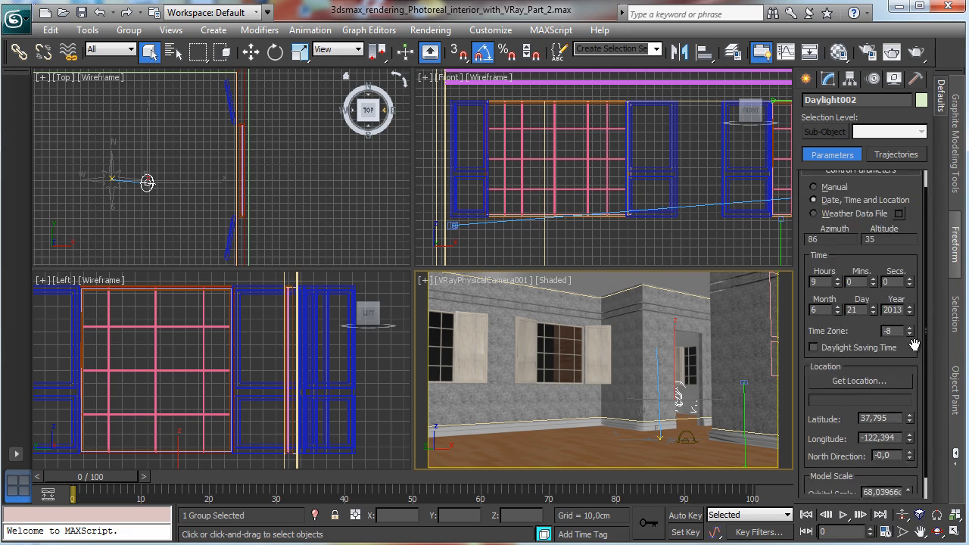
left_click_drag(909, 437, 898, 291)
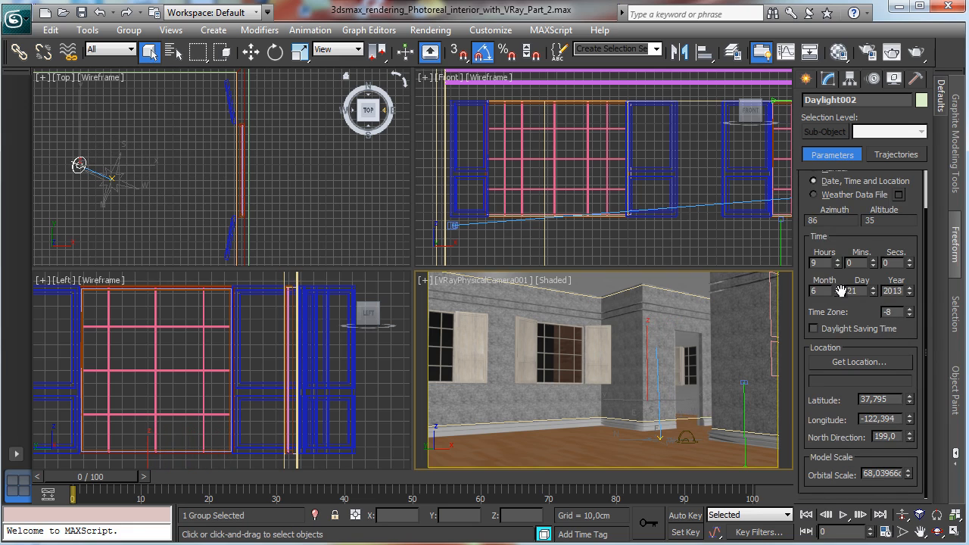
Step: Start a production render of the camera view and cancel it
left_click(915, 52)
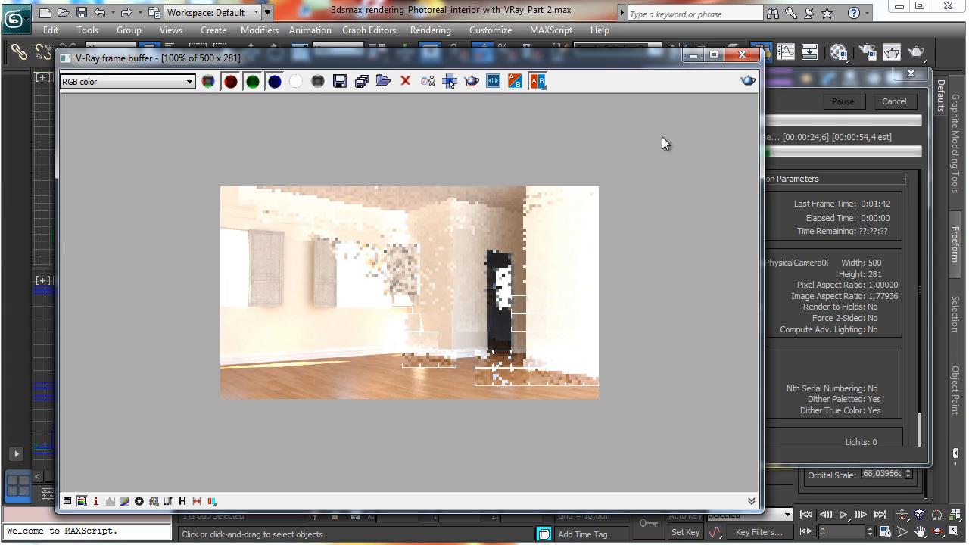
left_click(901, 101)
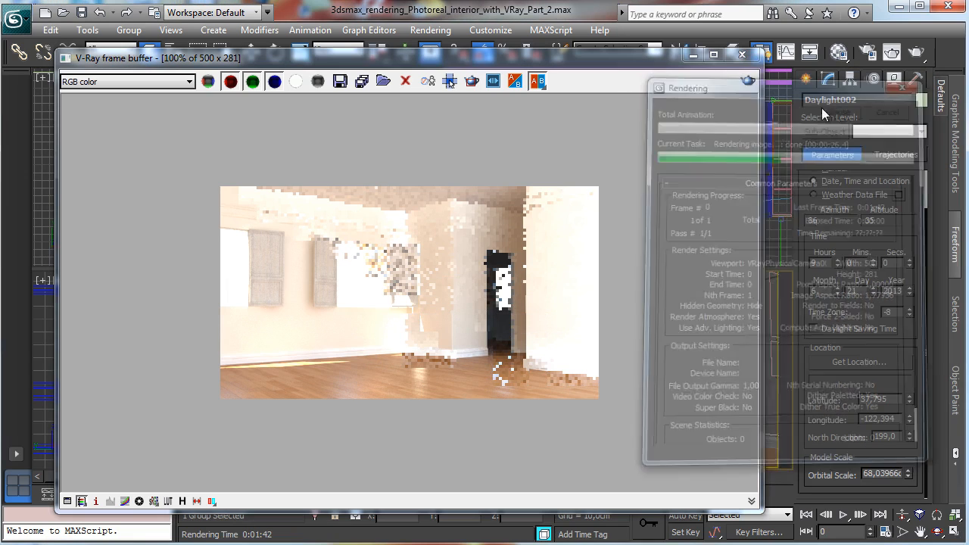
left_click(691, 55)
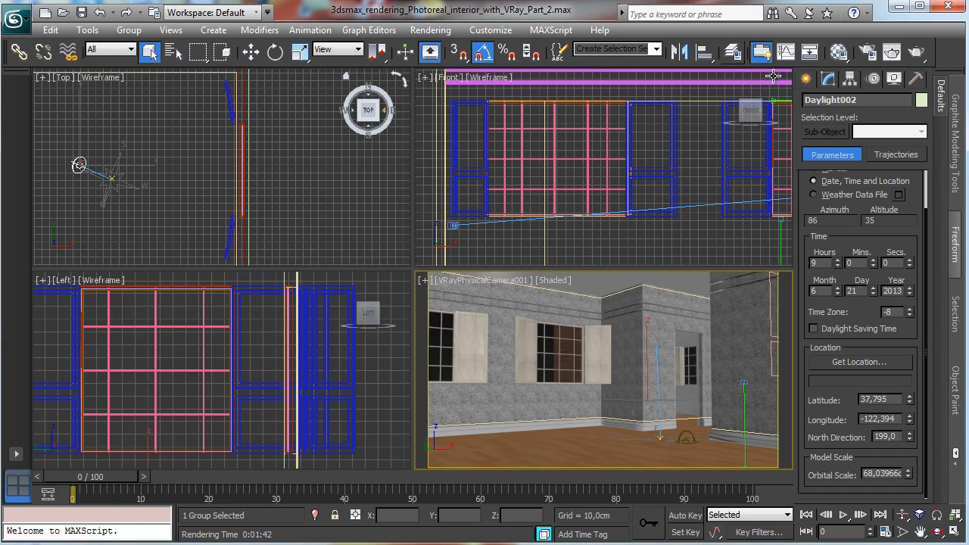
Step: Open the Exposure Control settings of the environment and close them
left_click(430, 30)
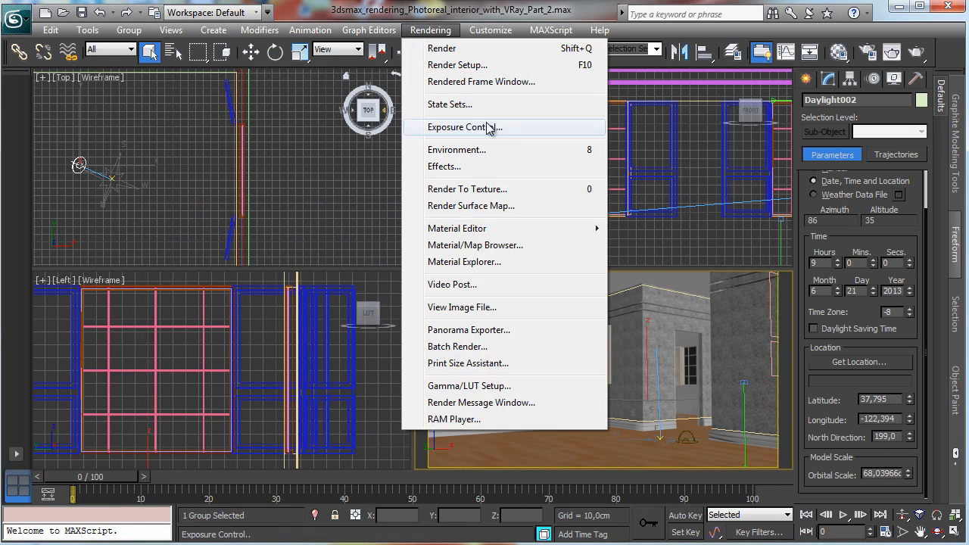
left_click(491, 127)
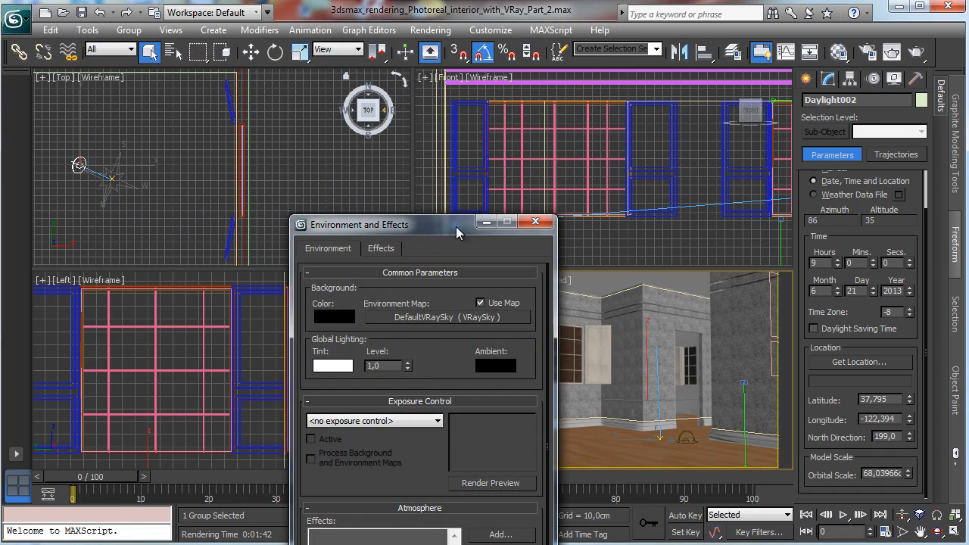
left_click(535, 221)
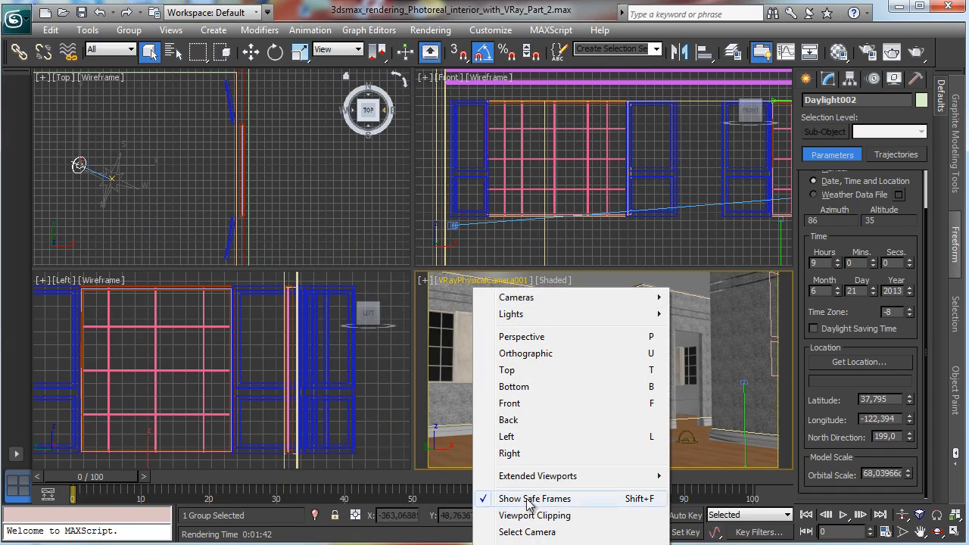
Step: Select the viewport's camera and set its film speed (ISO) to 150
left_click(526, 531)
left_click(825, 80)
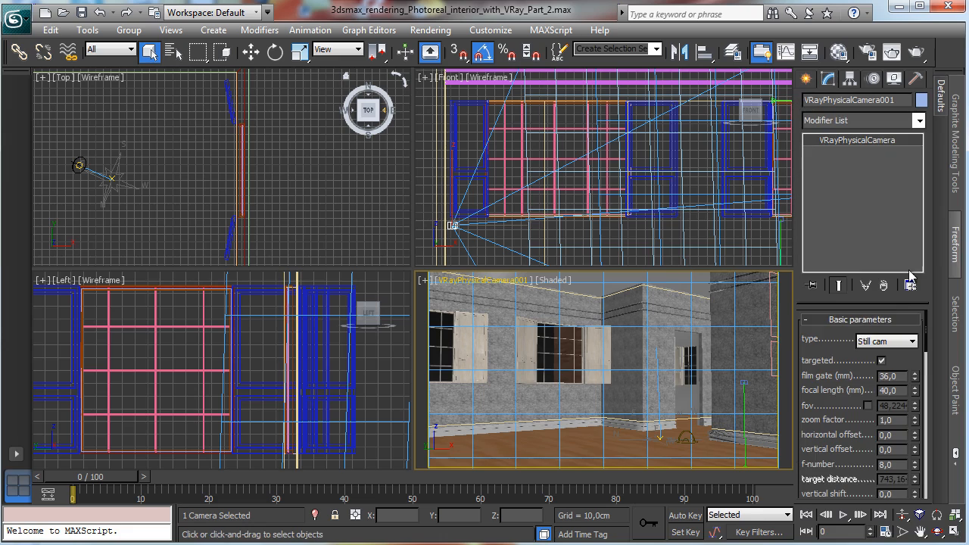
scroll(829, 345, "down", 5)
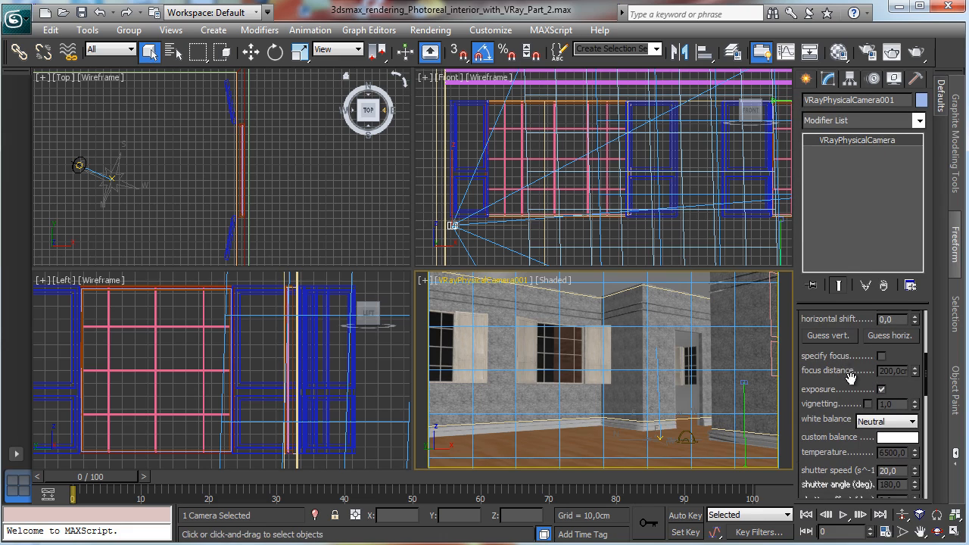
scroll(856, 380, "down", 4)
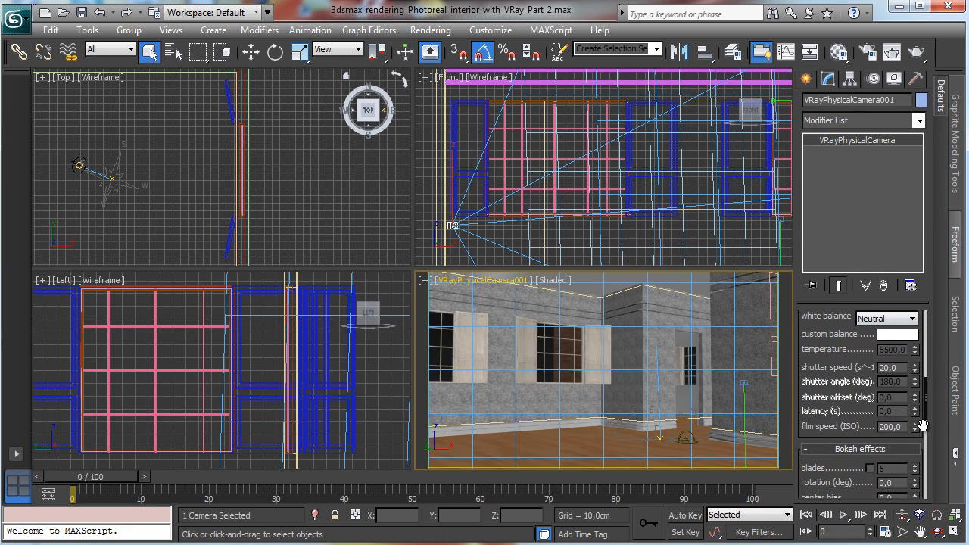
double_click(898, 428)
type("150")
key("Return")
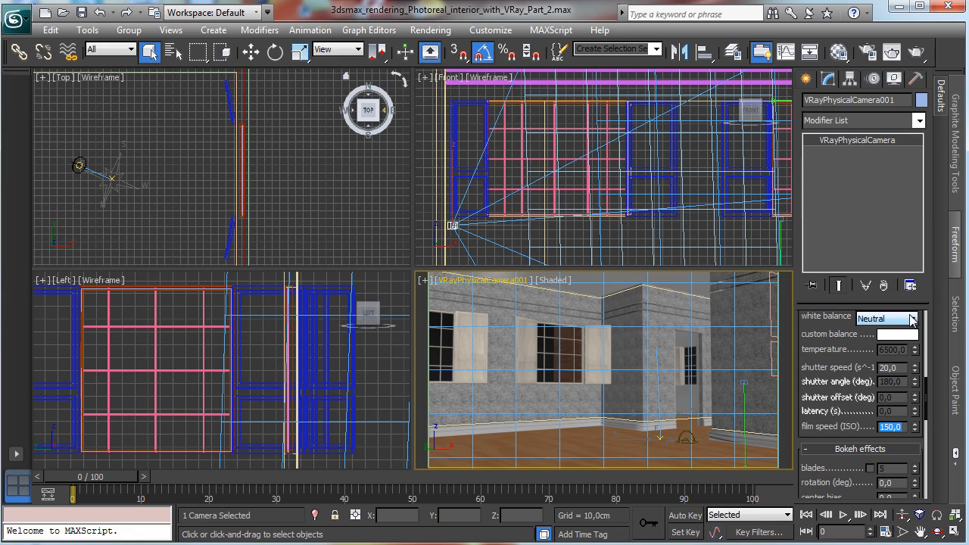
Step: Turn off the V-Ray antialiasing filter and render the camera view
left_click(867, 55)
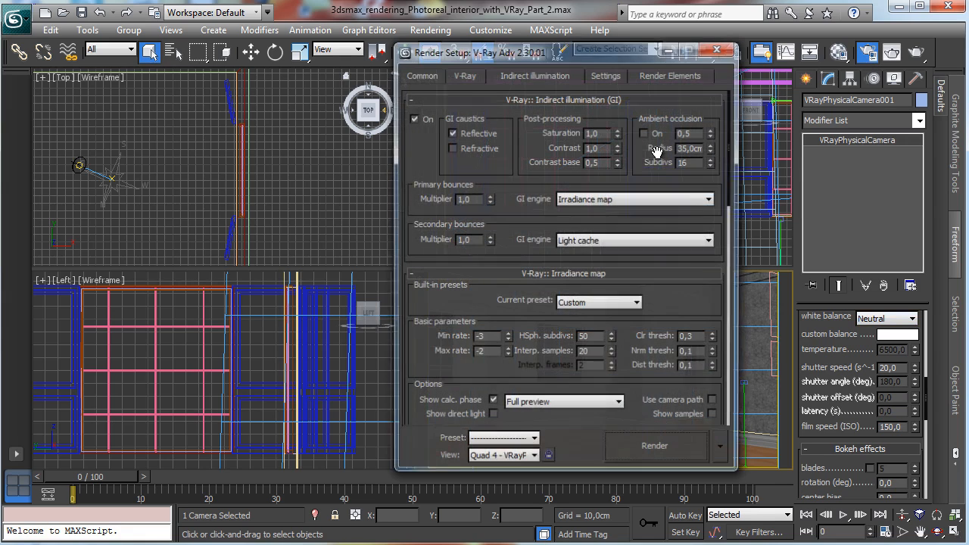
left_click(464, 75)
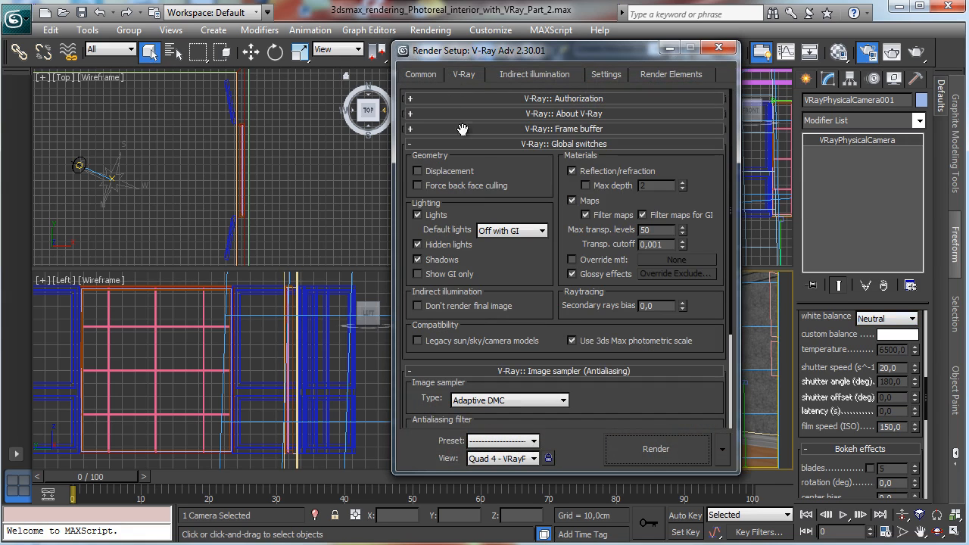
left_click(479, 145)
left_click(425, 225)
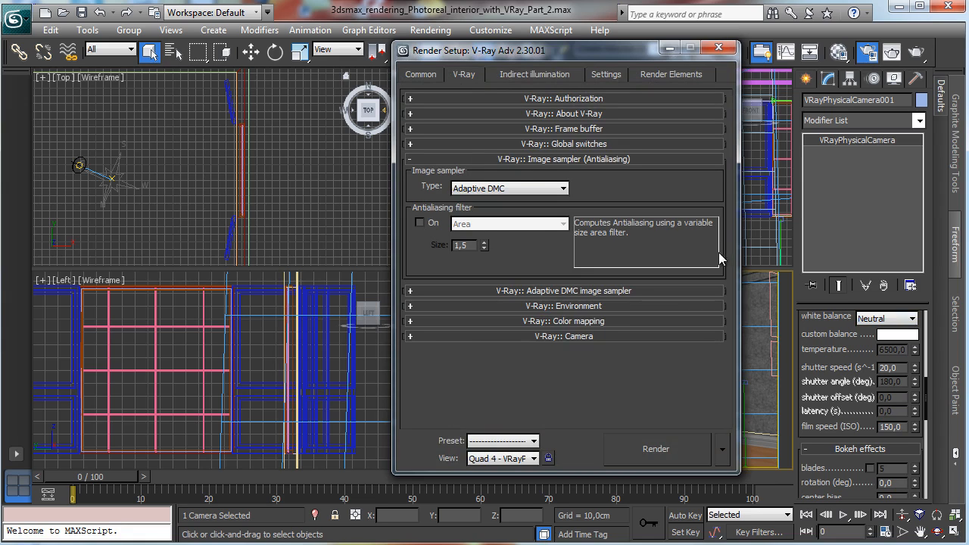
left_click(671, 451)
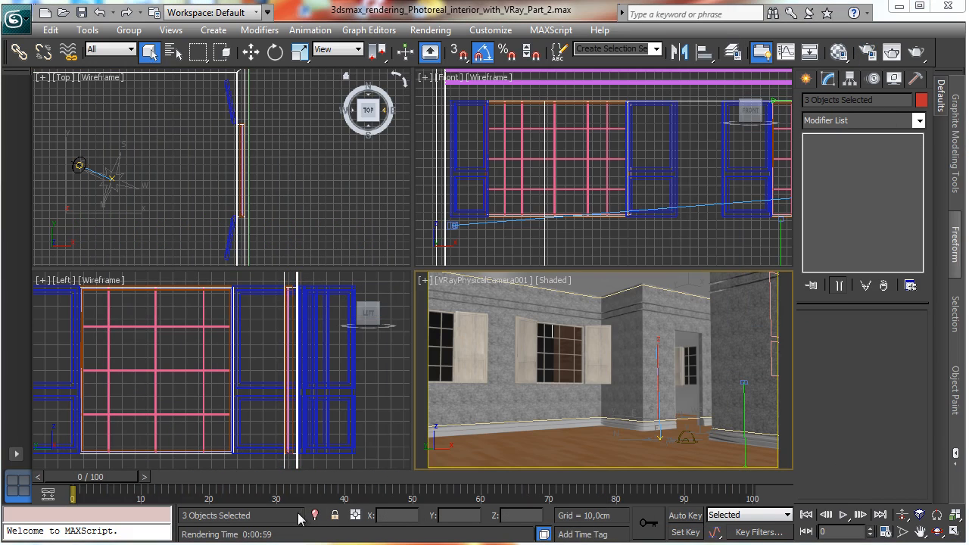
Step: Isolate the selected walls and draw a rectangle about 213 cm long and 91 cm wide over the door opening in the front view
left_click(315, 515)
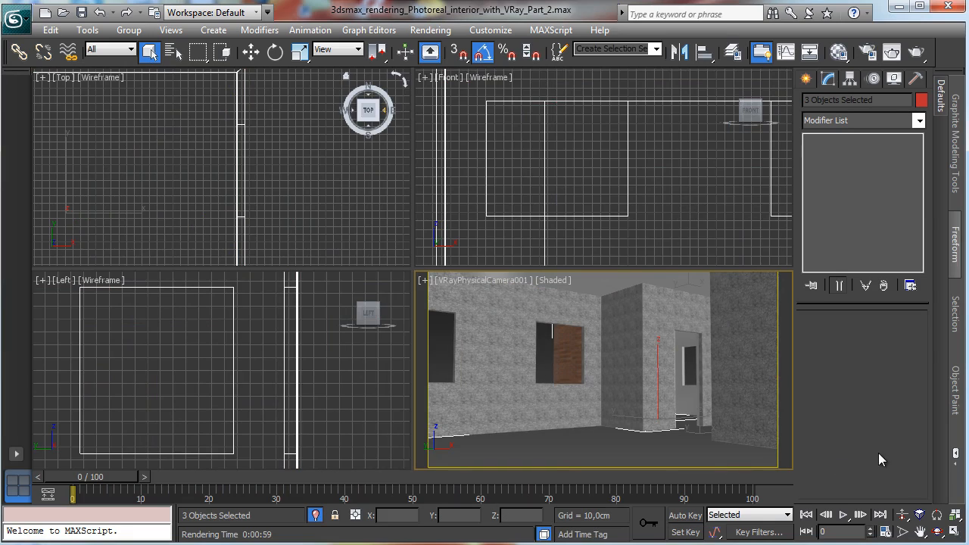
right_click(728, 243)
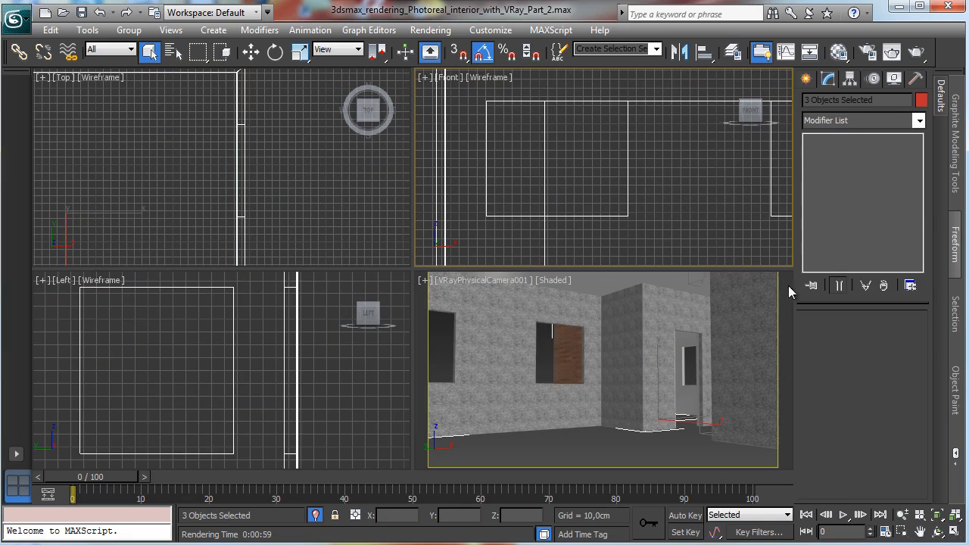
left_click(937, 517)
left_click(900, 532)
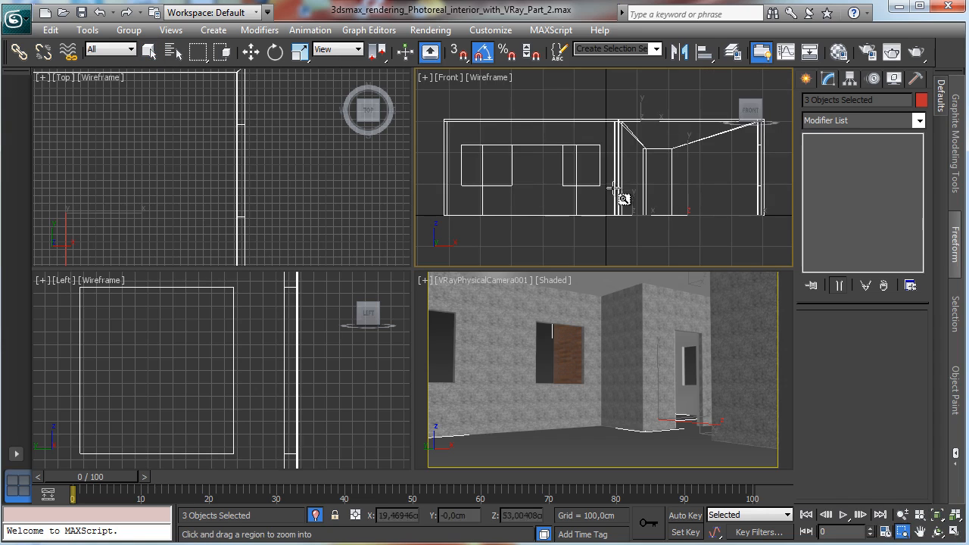
left_click_drag(630, 142, 687, 231)
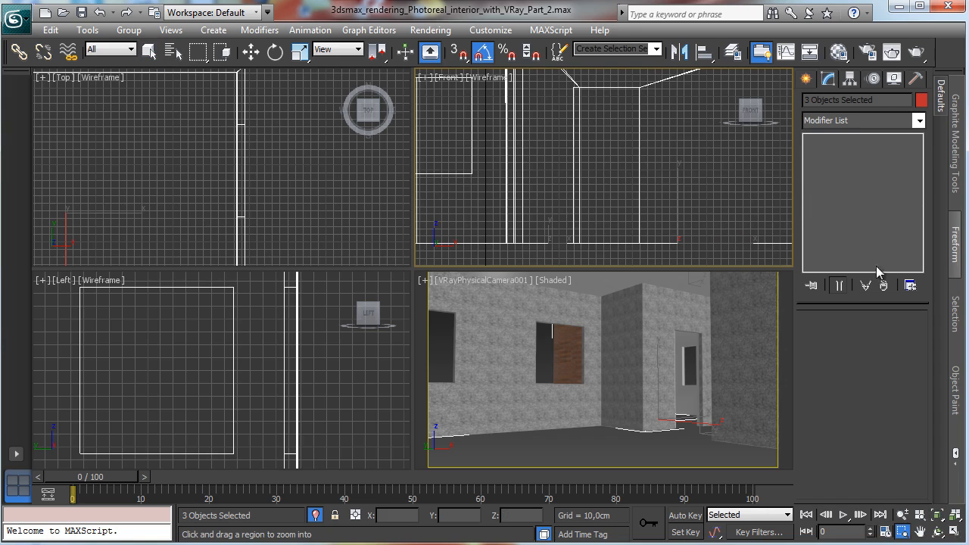
left_click(953, 512)
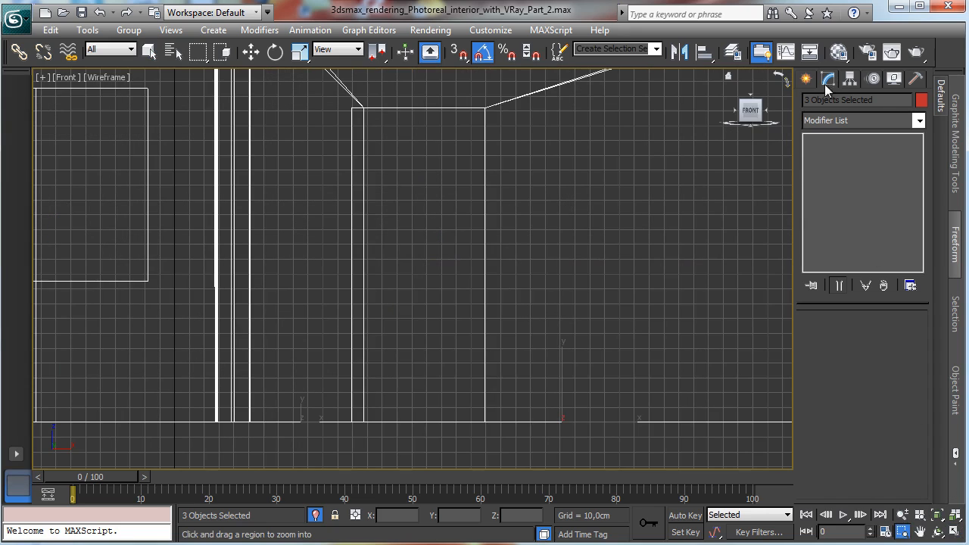
left_click(806, 79)
left_click(828, 102)
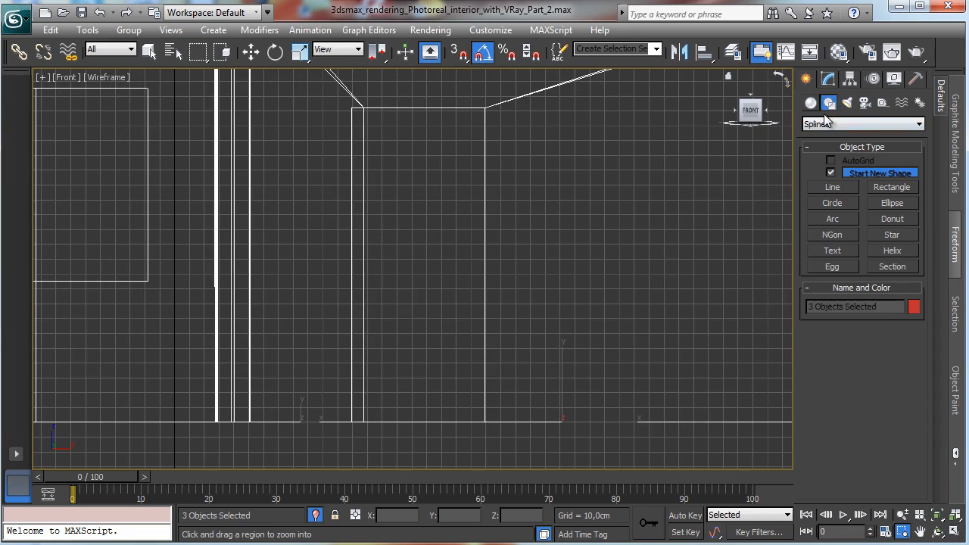
left_click(832, 187)
left_click(907, 189)
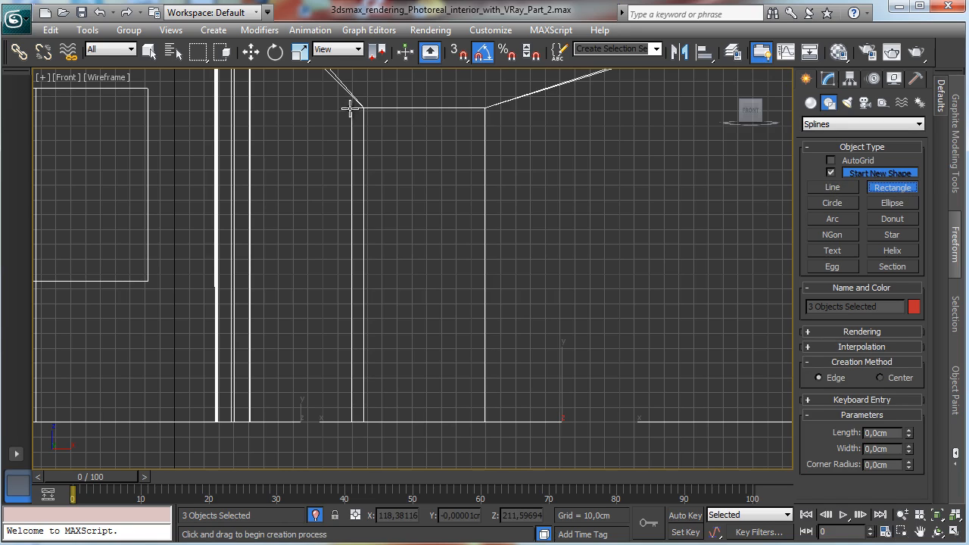
left_click(954, 532)
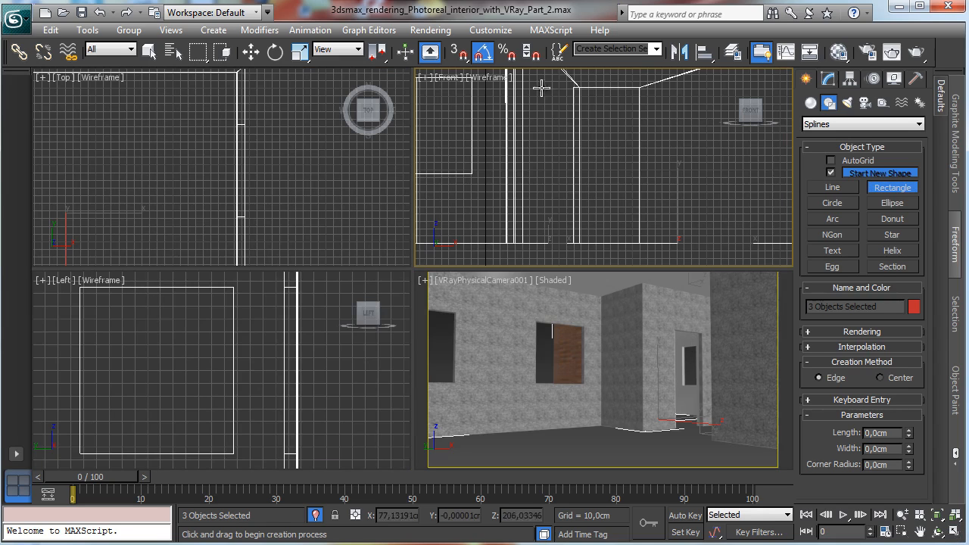
left_click_drag(573, 88, 640, 243)
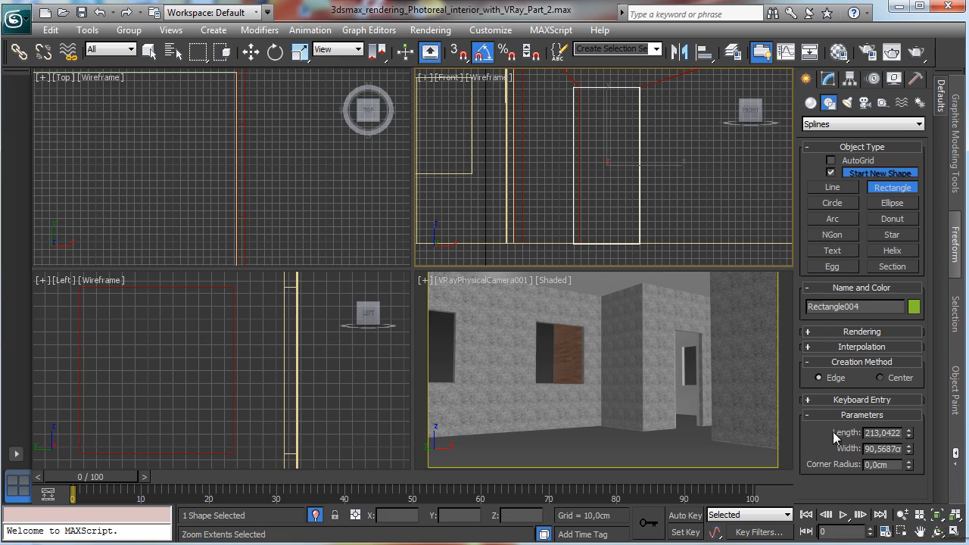
Step: Move the rectangle in depth into the door opening, checking its position in the camera view
left_click(251, 52)
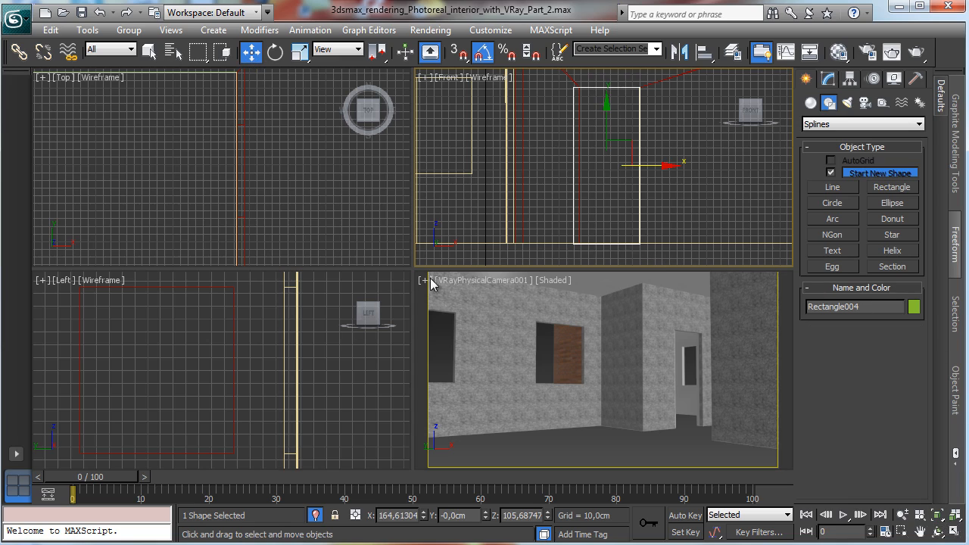
right_click(386, 340)
left_click(932, 515)
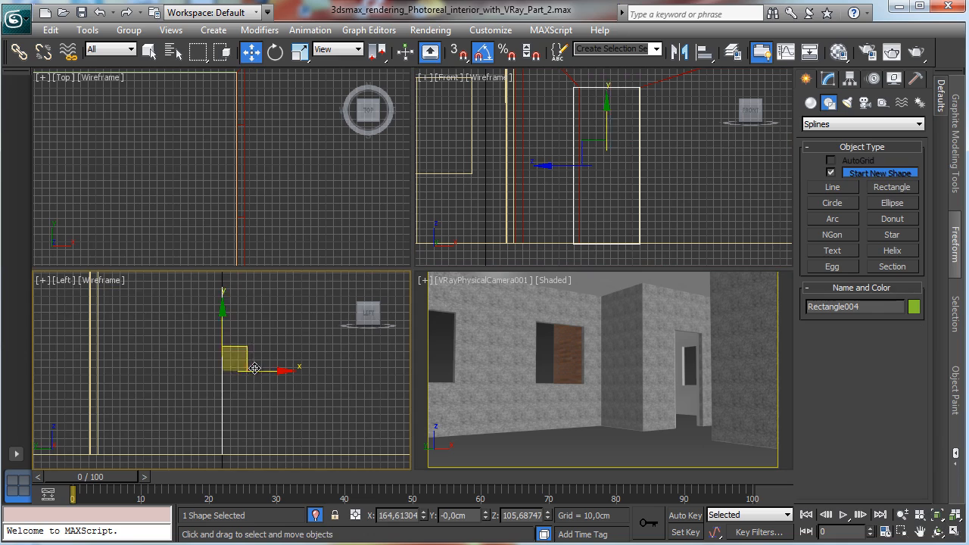
left_click_drag(233, 387, 2, 397)
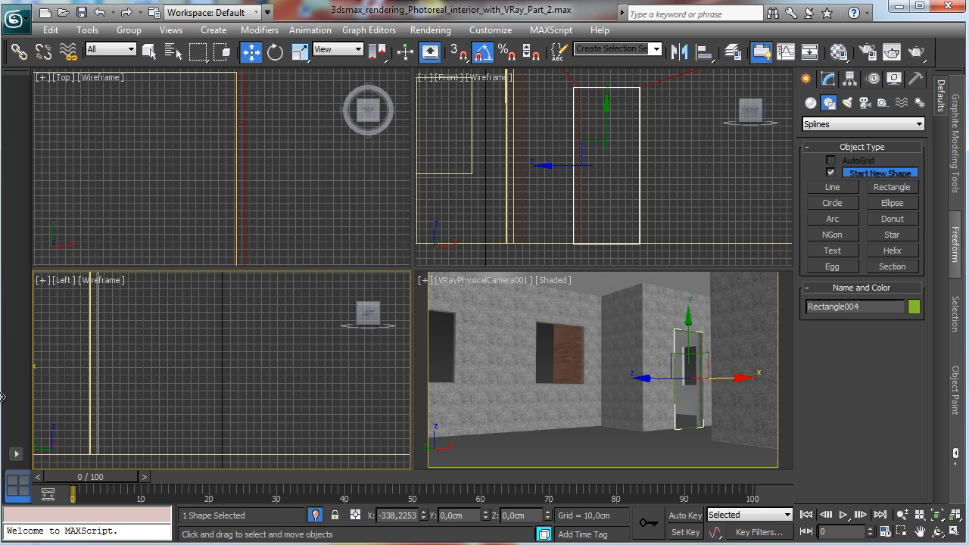
right_click(503, 388)
left_click(953, 532)
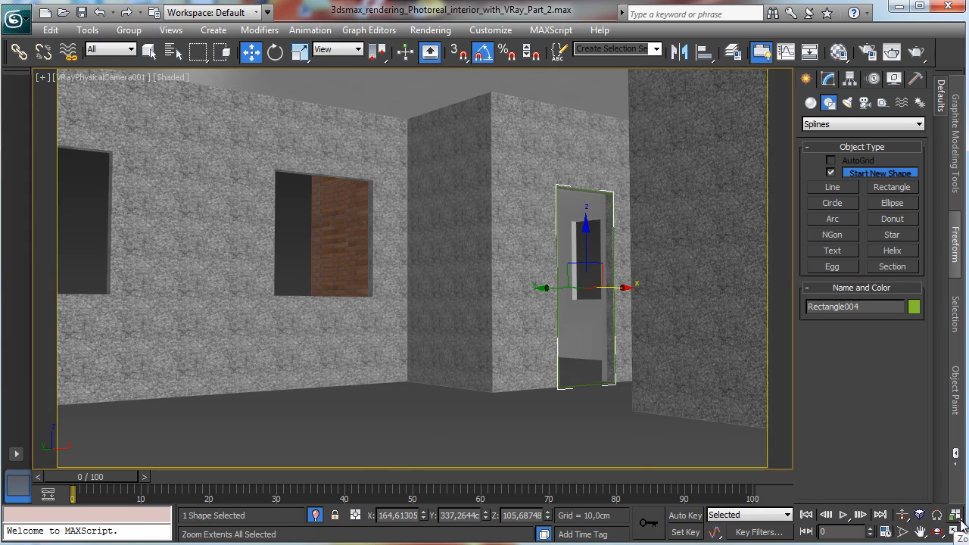
left_click(958, 529)
Step: Draw a small rectangle about 16 cm wide and 2.6 cm long at the top corner of the door outline in the front view
right_click(714, 159)
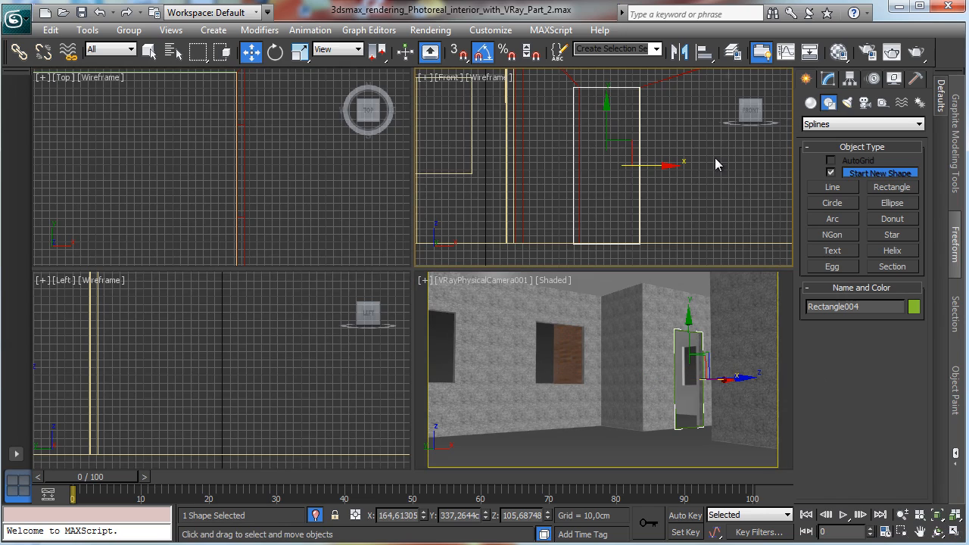
left_click(954, 532)
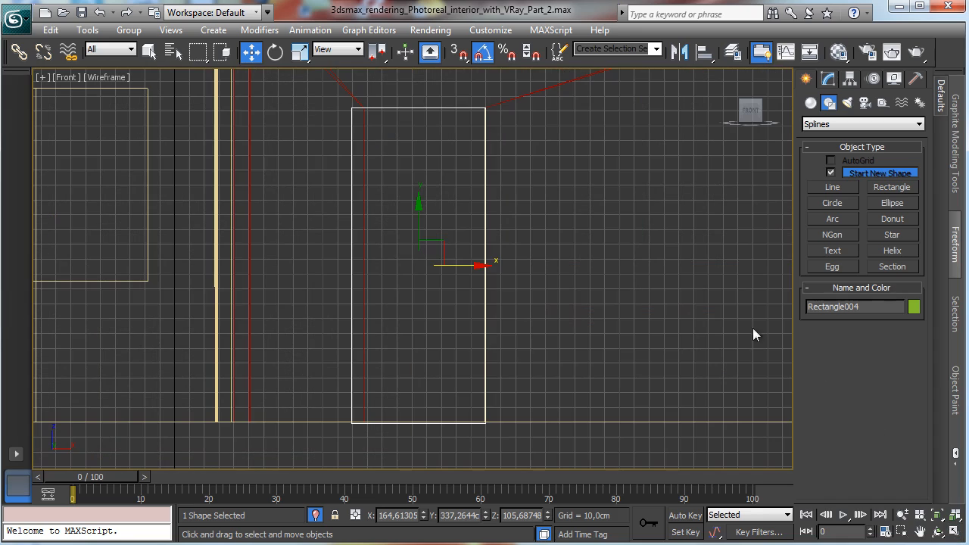
left_click(900, 531)
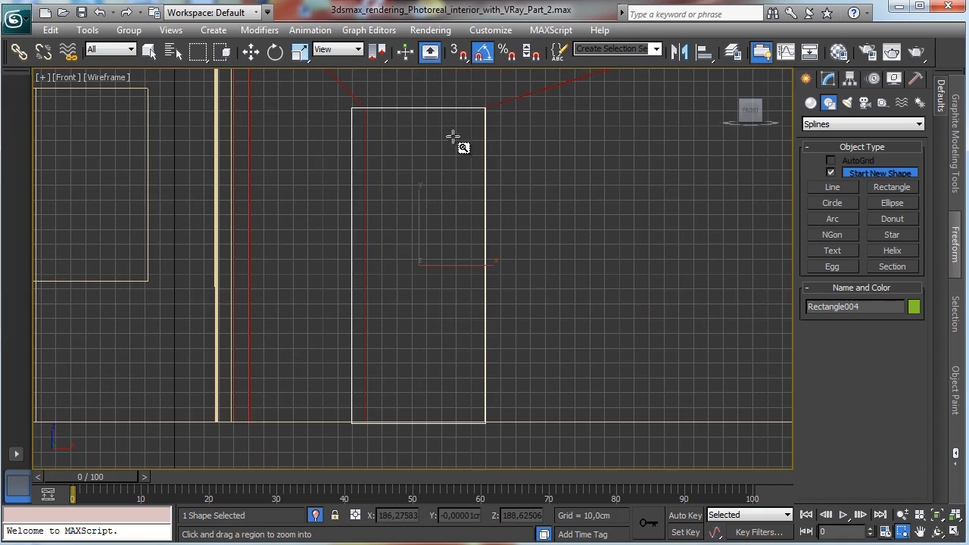
left_click_drag(471, 96, 514, 146)
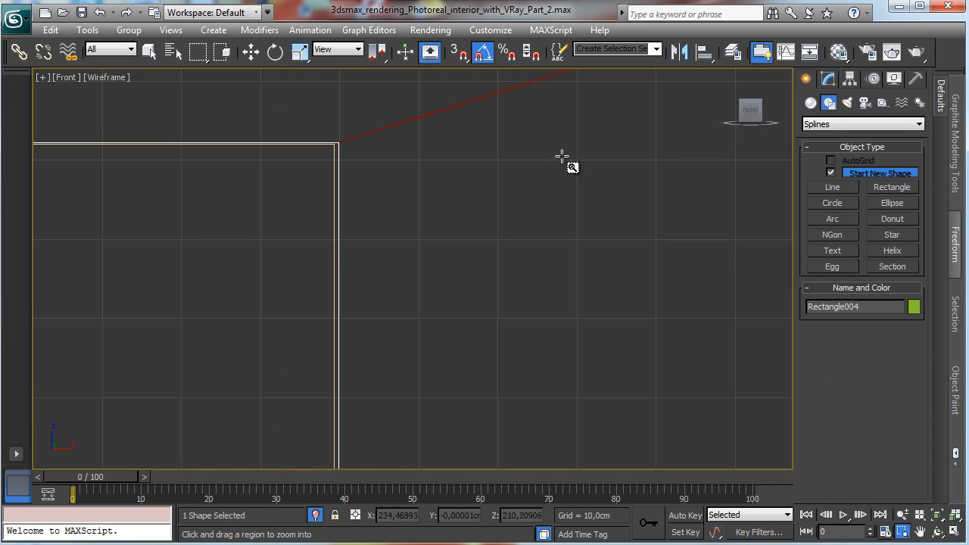
left_click(810, 102)
left_click(829, 102)
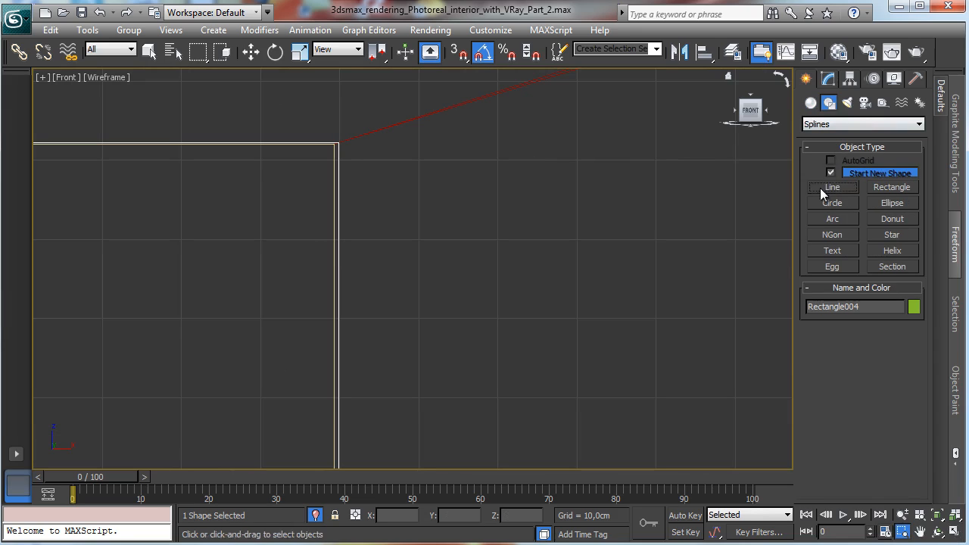
left_click(831, 188)
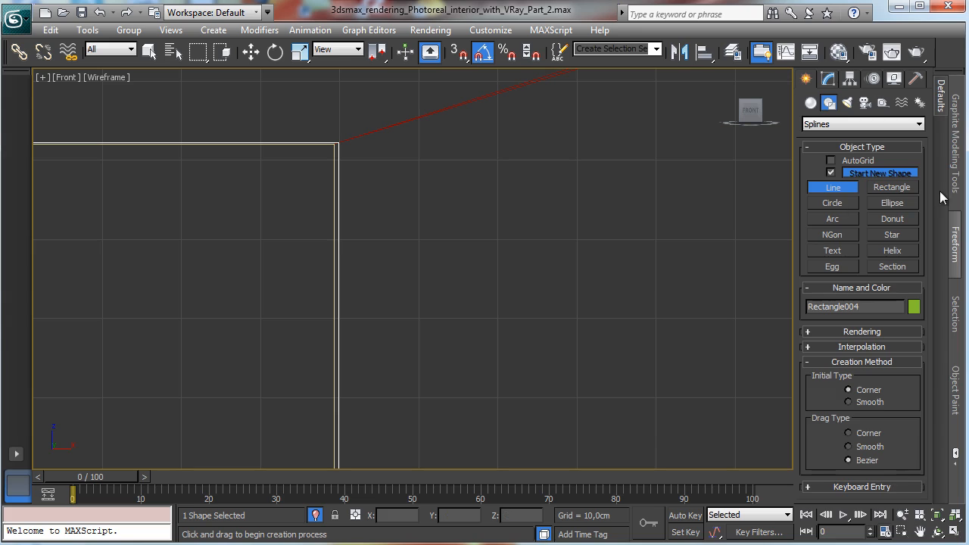
left_click(892, 187)
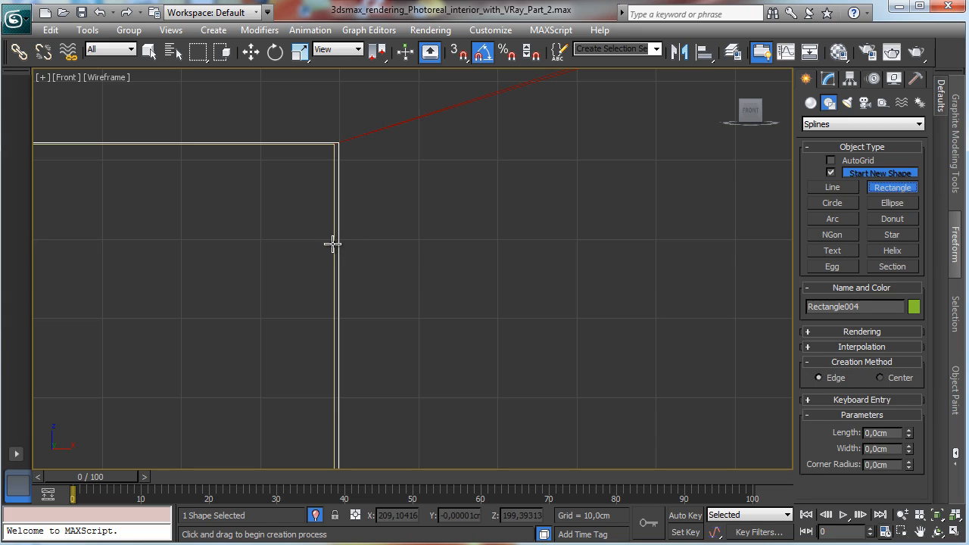
left_click_drag(331, 243, 456, 264)
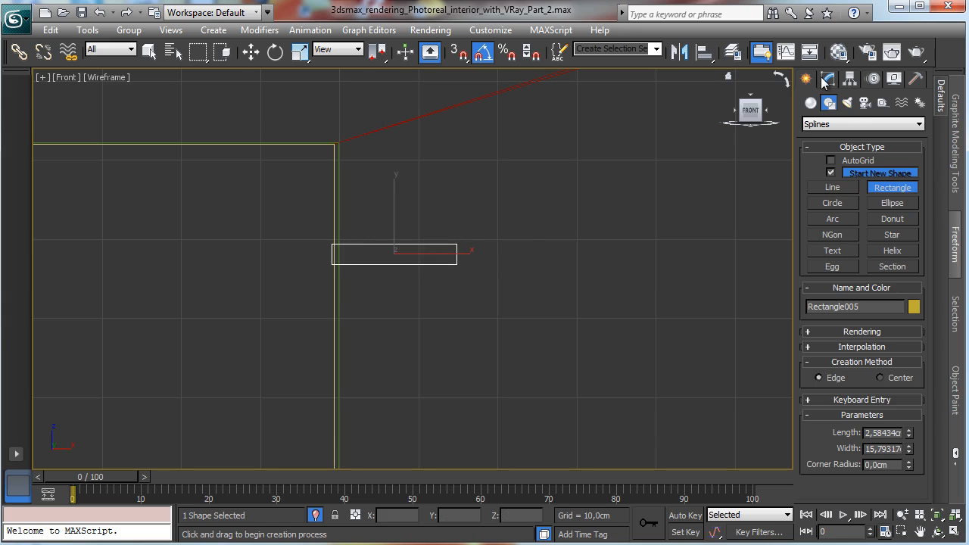
Step: Convert the small rectangle to an editable spline
right_click(439, 255)
right_click(443, 258)
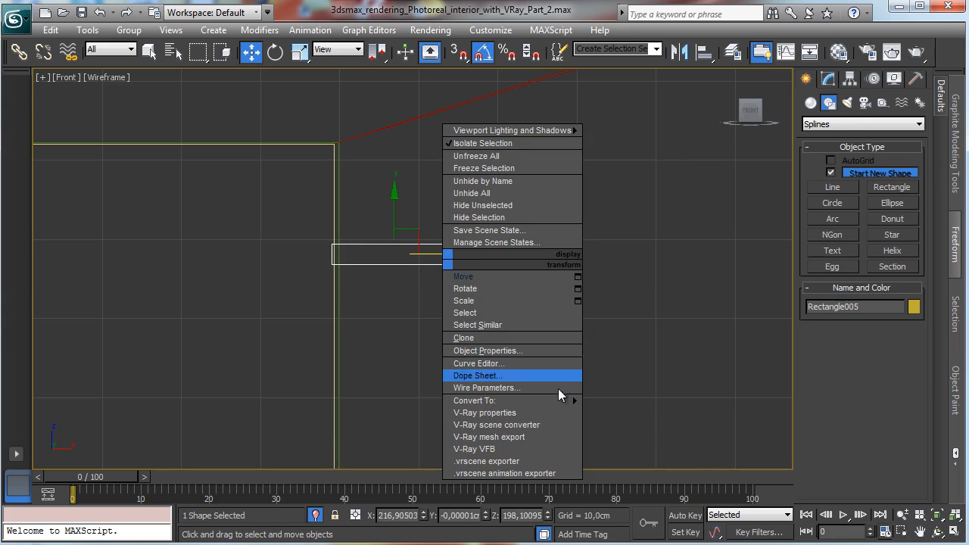
mouse_move(564, 401)
left_click(624, 400)
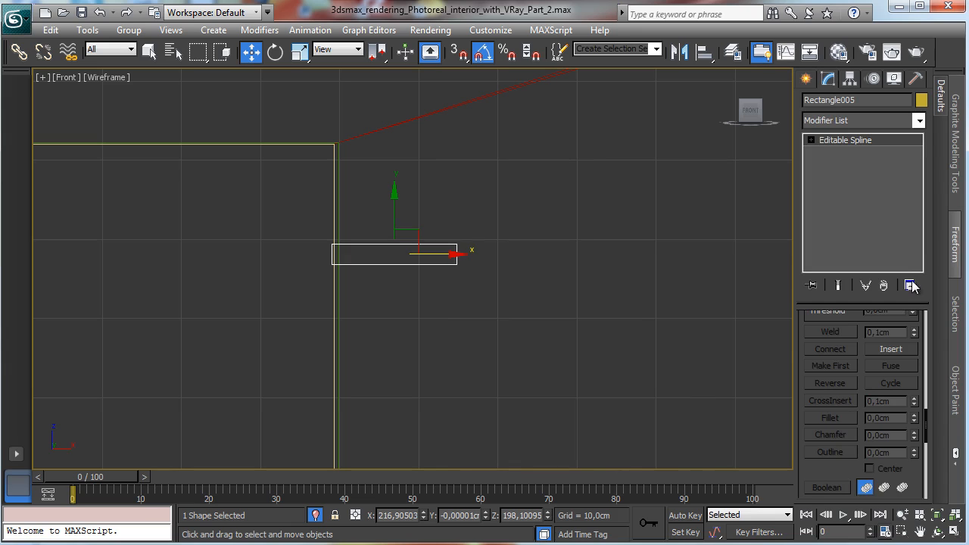
scroll(848, 356, "up", 10)
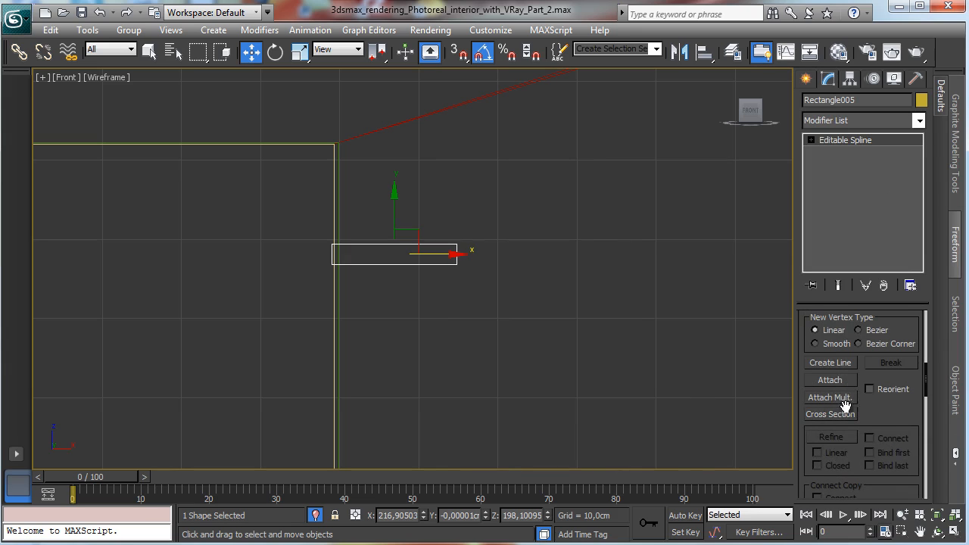
scroll(832, 376, "down", 1)
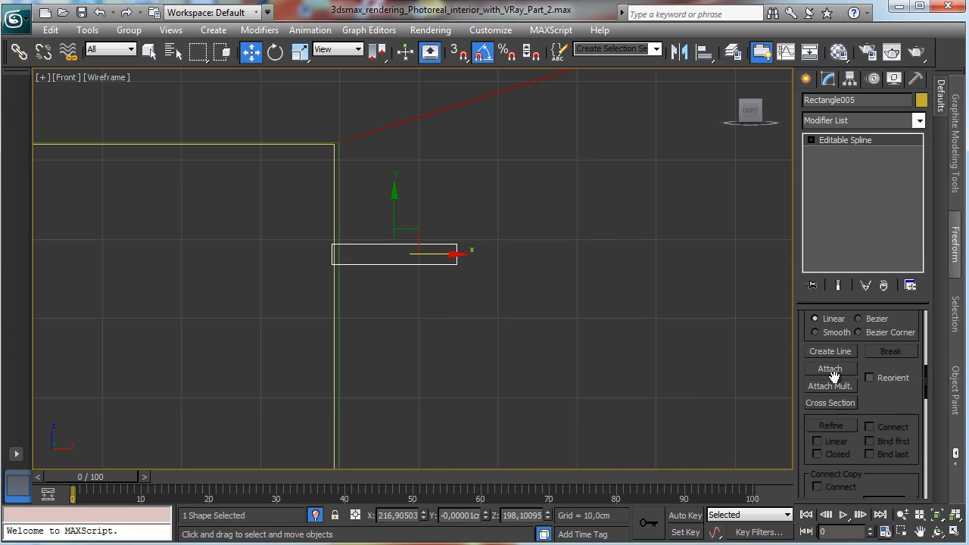
Step: In vertex mode, refine the small rectangle's top edge by adding several vertices along it
left_click(811, 140)
left_click(829, 152)
left_click(830, 426)
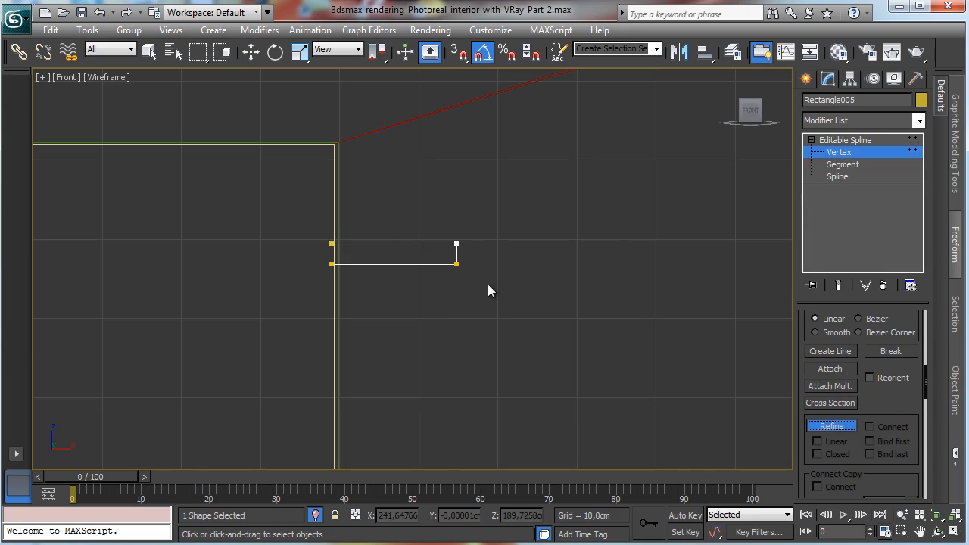
left_click(442, 244)
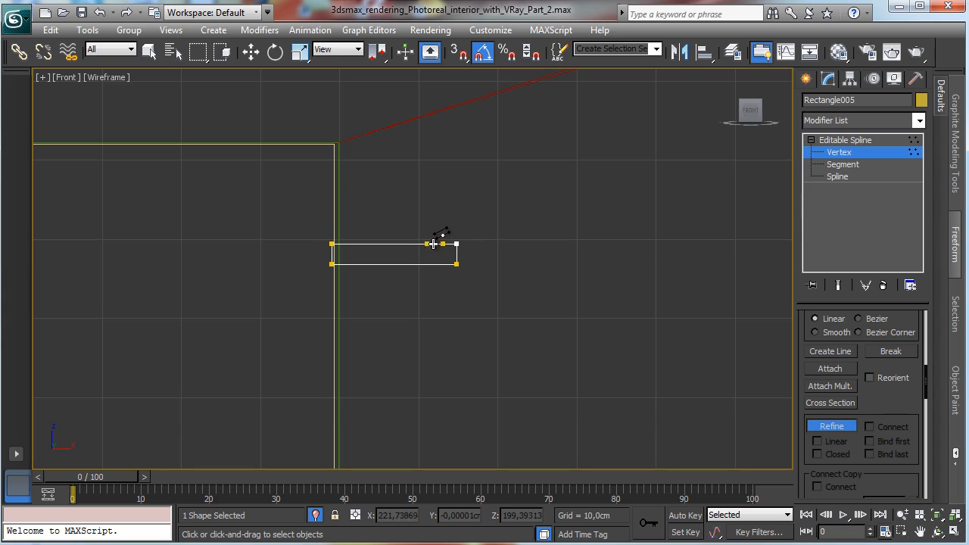
left_click(433, 244)
left_click(427, 244)
left_click(409, 244)
left_click(393, 244)
left_click(399, 244)
left_click(364, 244)
left_click(343, 243)
left_click(354, 244)
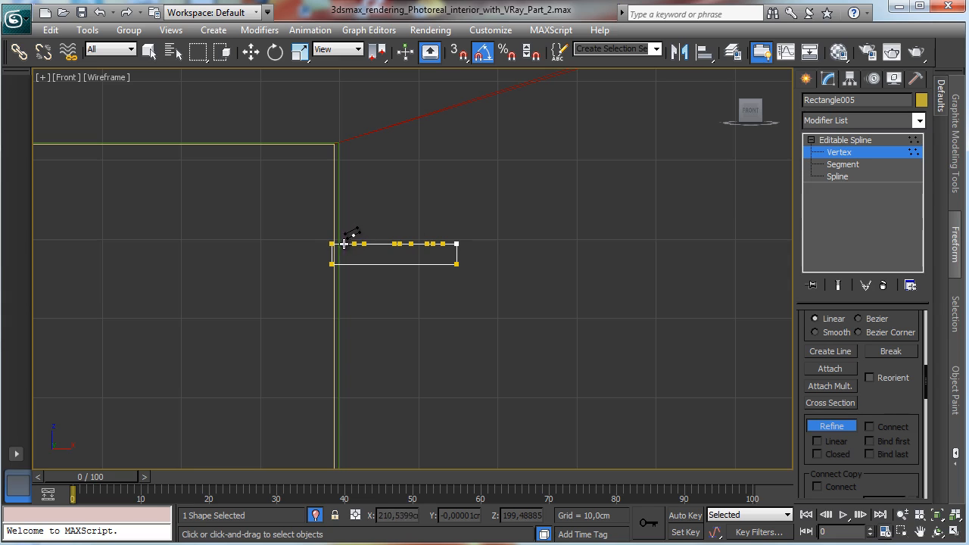
Step: Raise the right end of the profile's top edge into a curved step by moving its vertices up
left_click(936, 515)
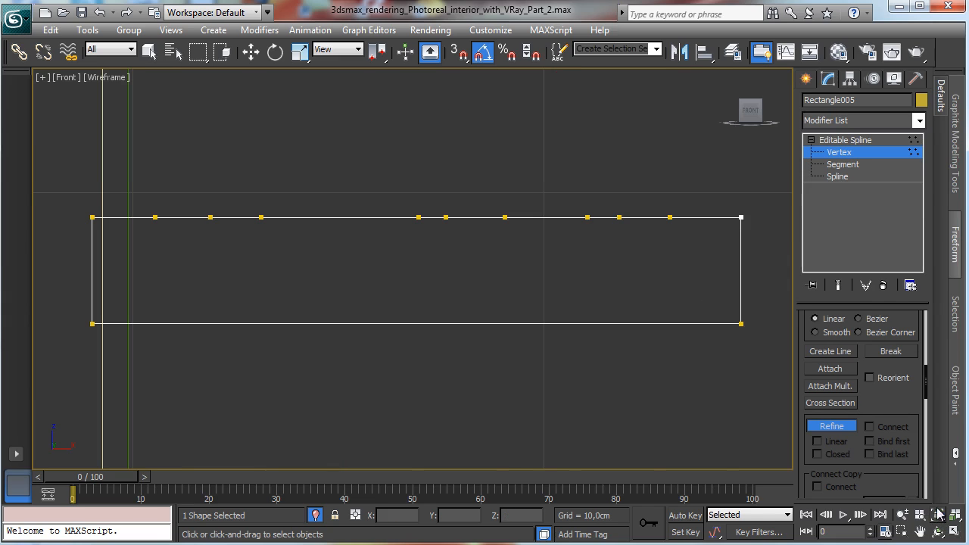
right_click(766, 346)
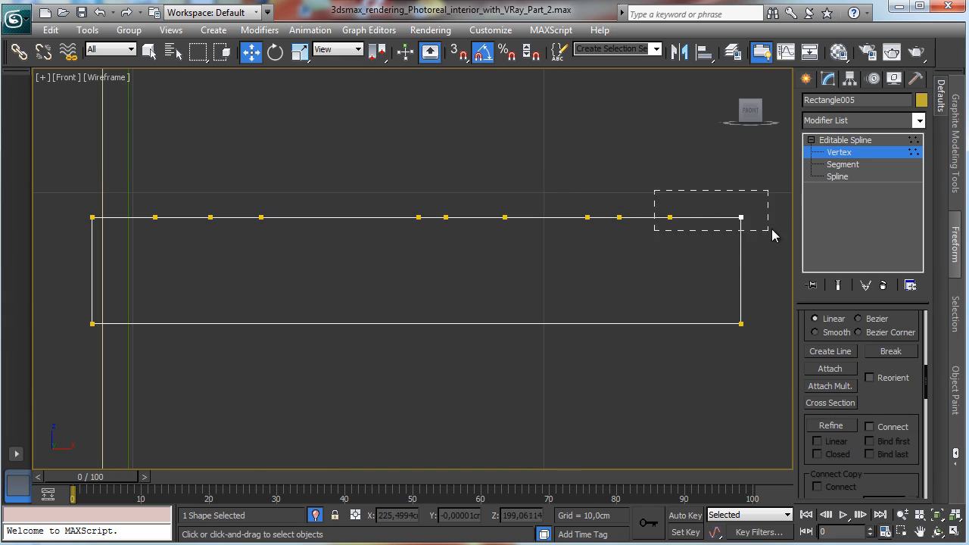
left_click_drag(772, 235, 770, 233)
left_click_drag(742, 169, 749, 127)
left_click_drag(578, 210, 676, 220)
left_click(553, 199)
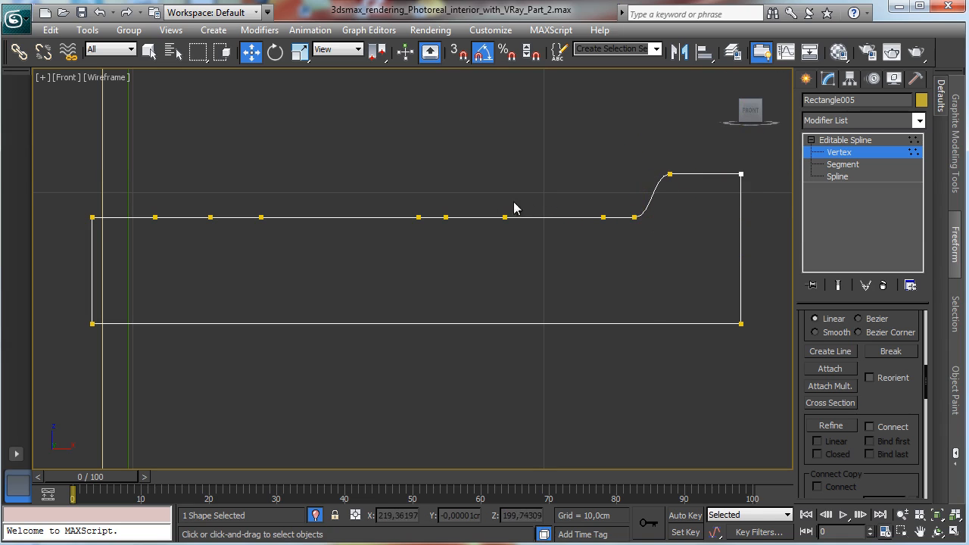
Step: Refine the middle of the top edge and lift vertices to form a small rounded bump
left_click(445, 217)
left_click_drag(488, 218, 514, 218)
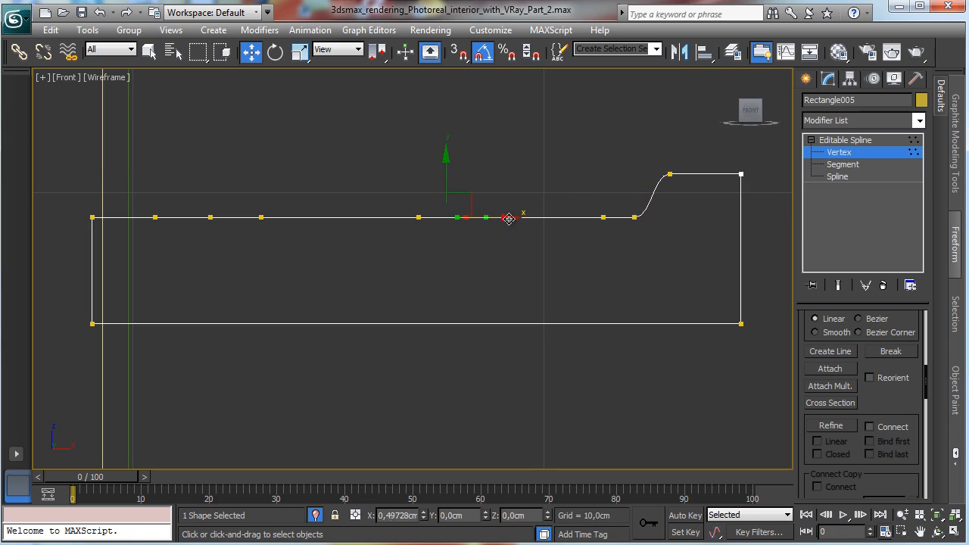
left_click(530, 196)
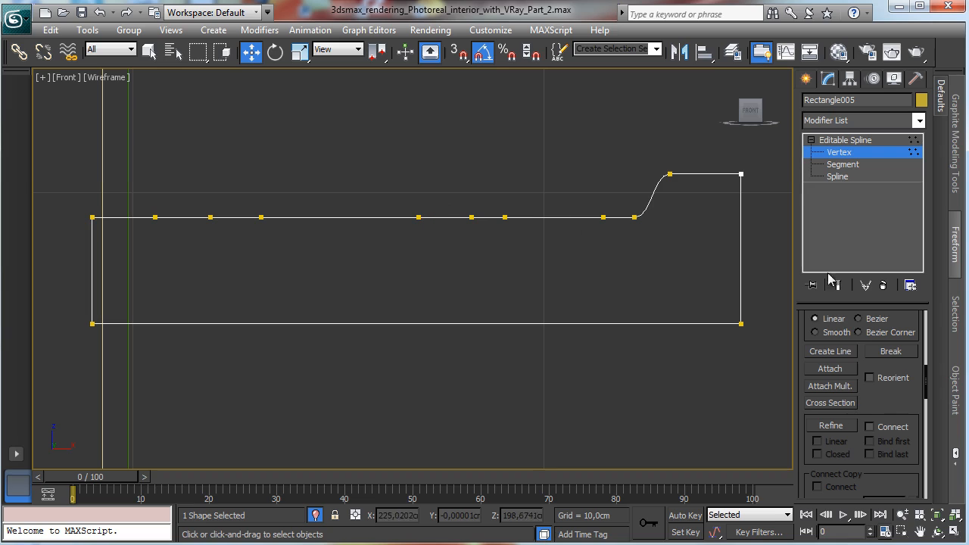
left_click(830, 426)
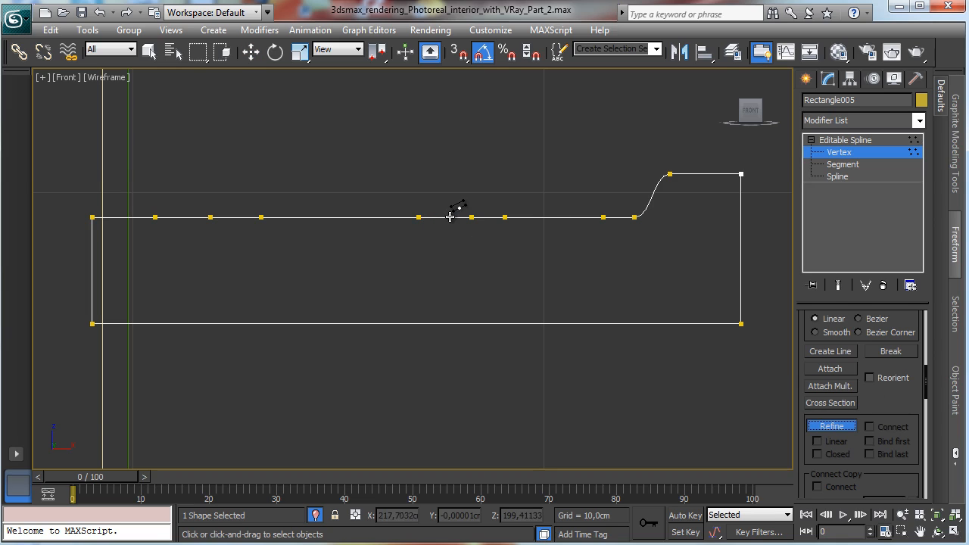
left_click(450, 218)
left_click(250, 51)
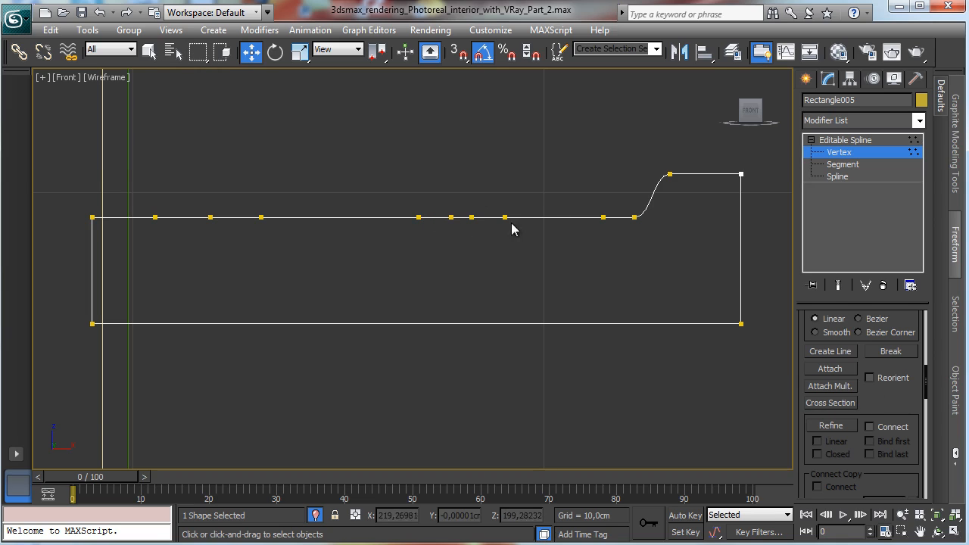
left_click(451, 217)
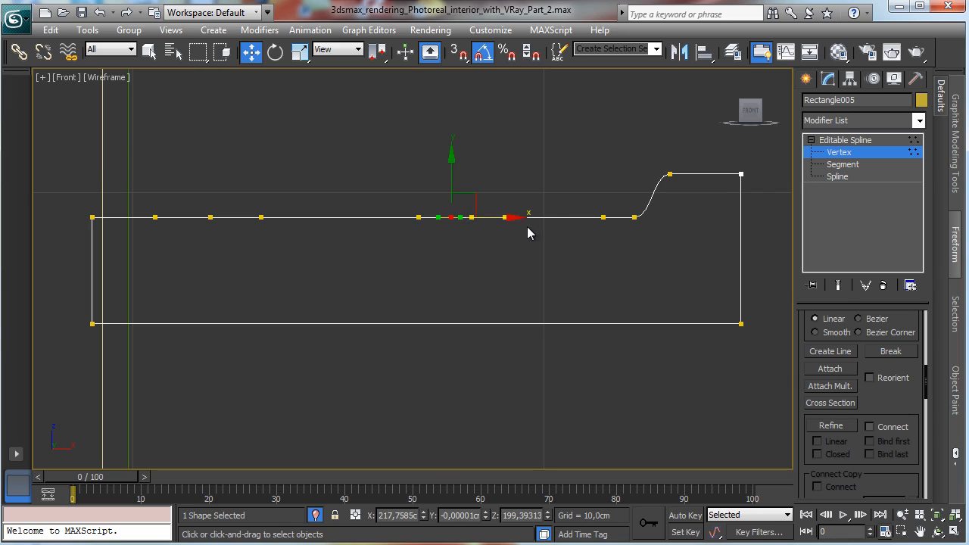
left_click(457, 210)
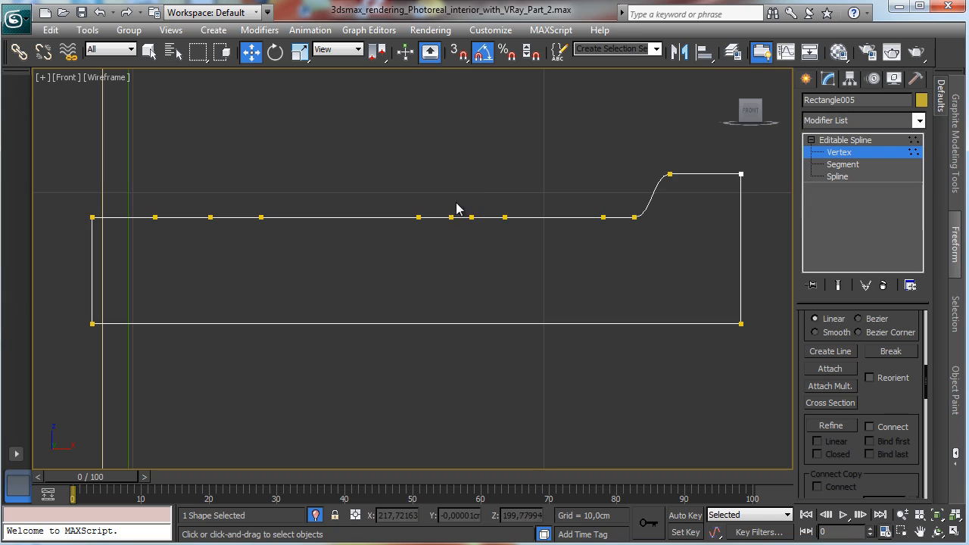
left_click_drag(475, 226, 474, 226)
left_click_drag(469, 188, 457, 171)
left_click(440, 242)
left_click(418, 218)
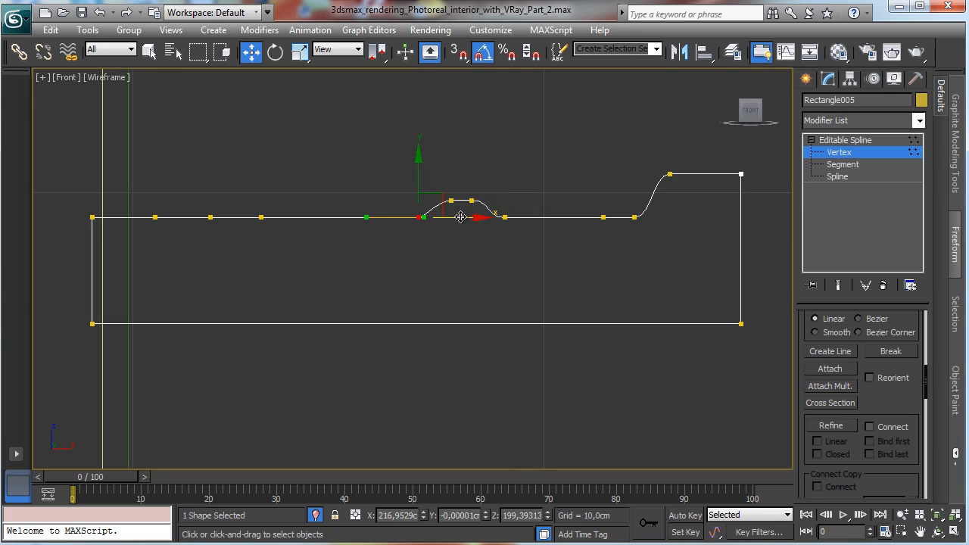
left_click(513, 223)
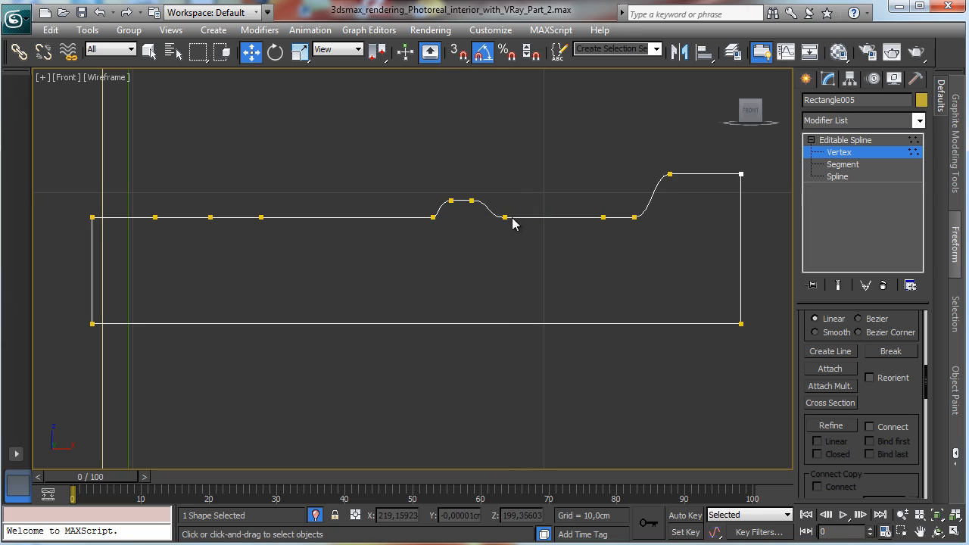
left_click_drag(481, 233, 481, 232)
left_click(455, 255)
Step: Add four vertices along the left portion of the profile's top edge
left_click(832, 426)
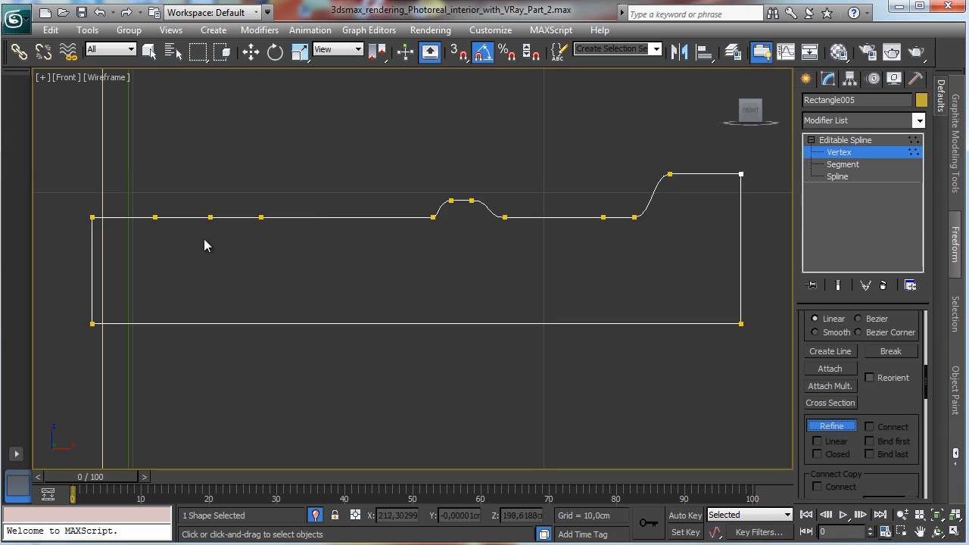
left_click(182, 218)
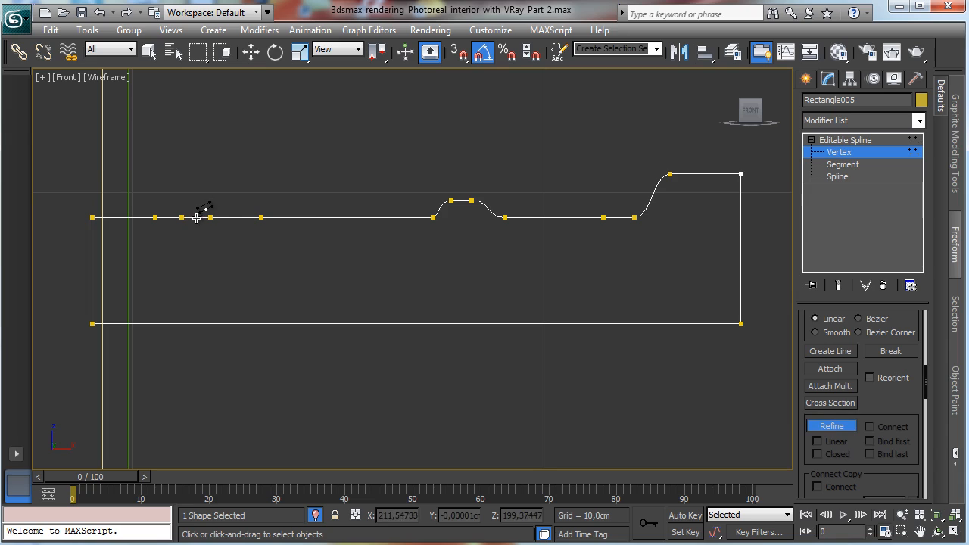
left_click(196, 217)
left_click(203, 217)
left_click(234, 217)
Step: Pull the new vertices down into a rectangular notch, converting its vertices to Corner type
left_click(251, 51)
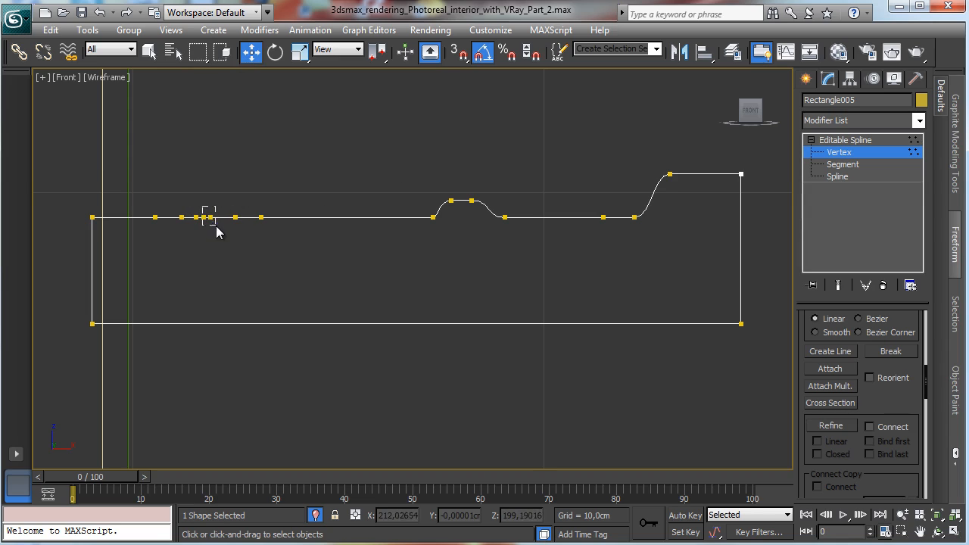
left_click_drag(215, 227, 216, 227)
left_click_drag(211, 174, 214, 191)
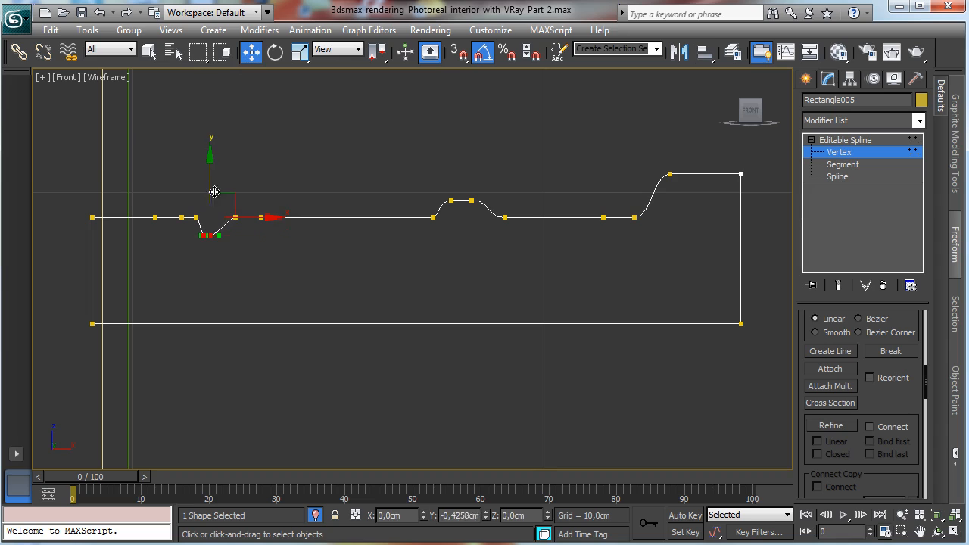
left_click(220, 248)
left_click(212, 236)
left_click_drag(250, 239, 267, 240)
left_click(203, 236)
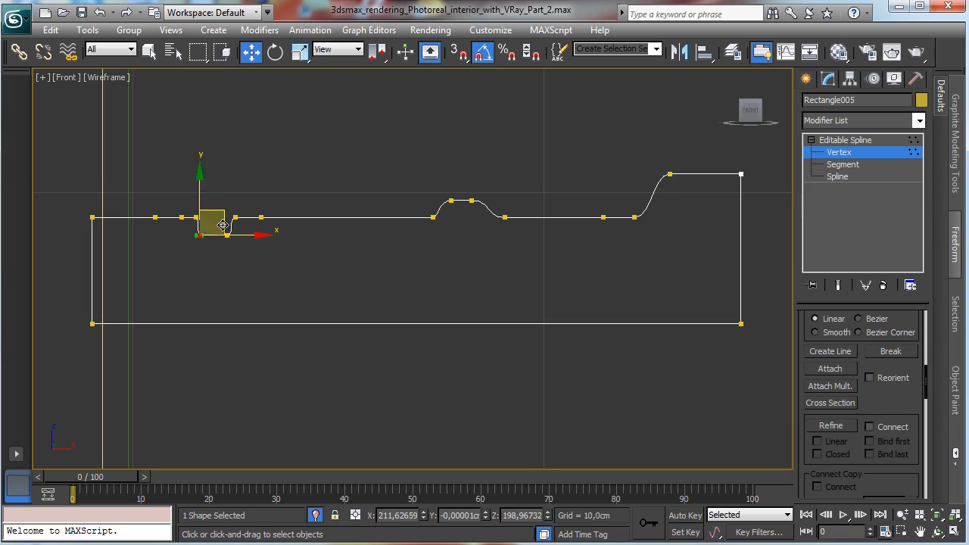
left_click(309, 266)
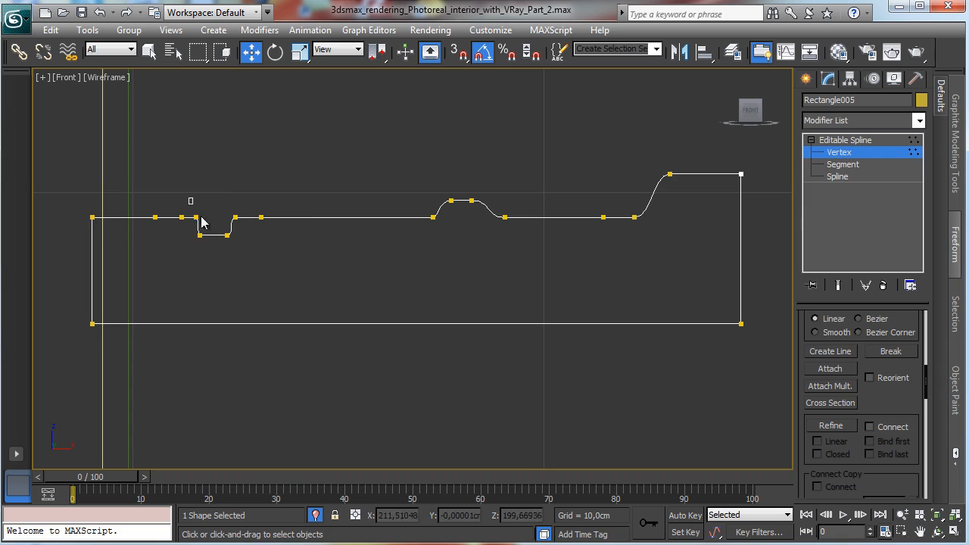
left_click_drag(190, 200, 254, 257)
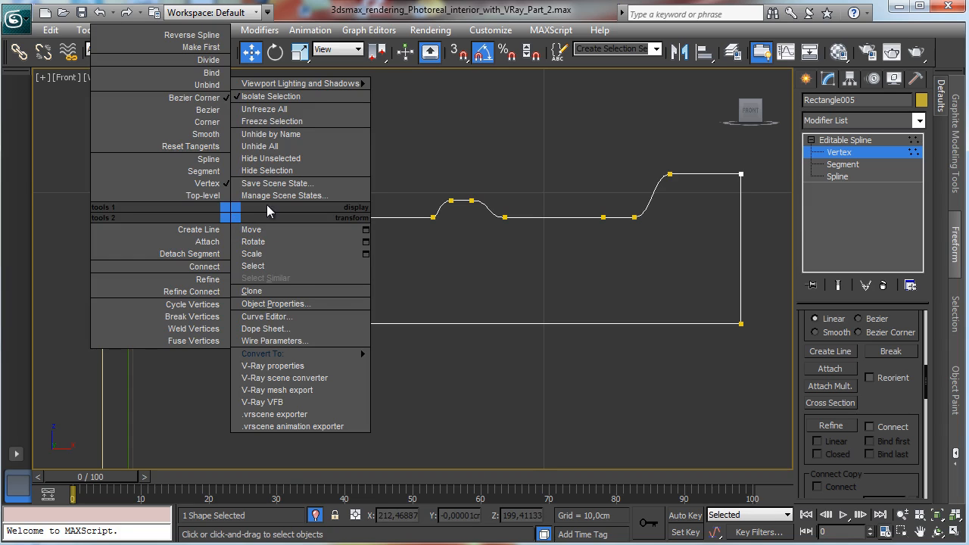
left_click(207, 122)
left_click(256, 263)
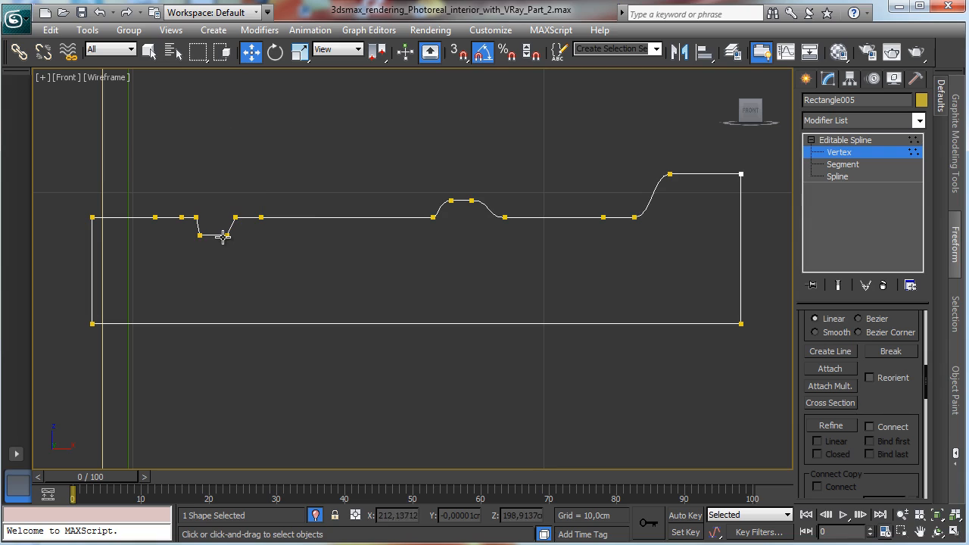
left_click(224, 235)
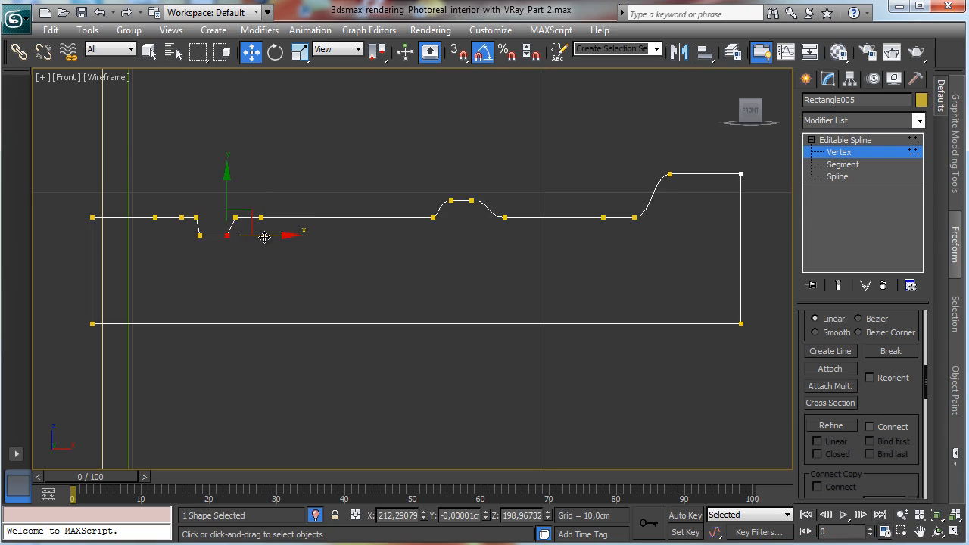
left_click(199, 235)
left_click_drag(255, 238, 255, 239)
Step: Raise the left end of the top edge so it slopes down into the notch
left_click_drag(57, 182, 181, 224)
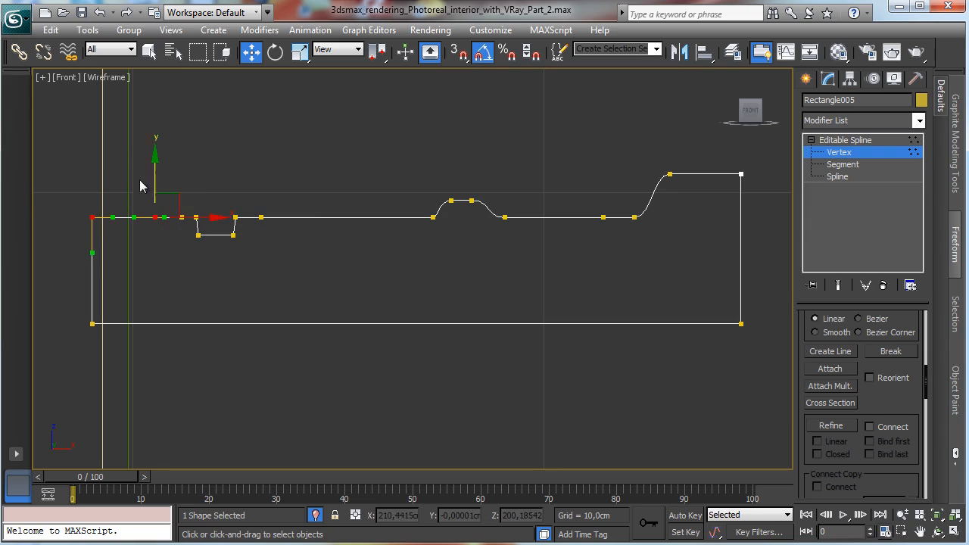
left_click_drag(155, 167, 155, 148)
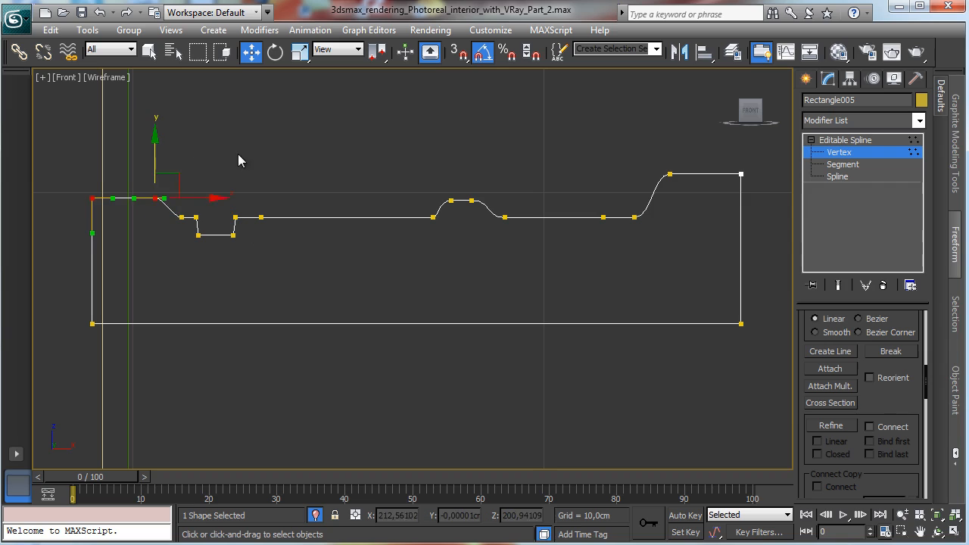
left_click(240, 158)
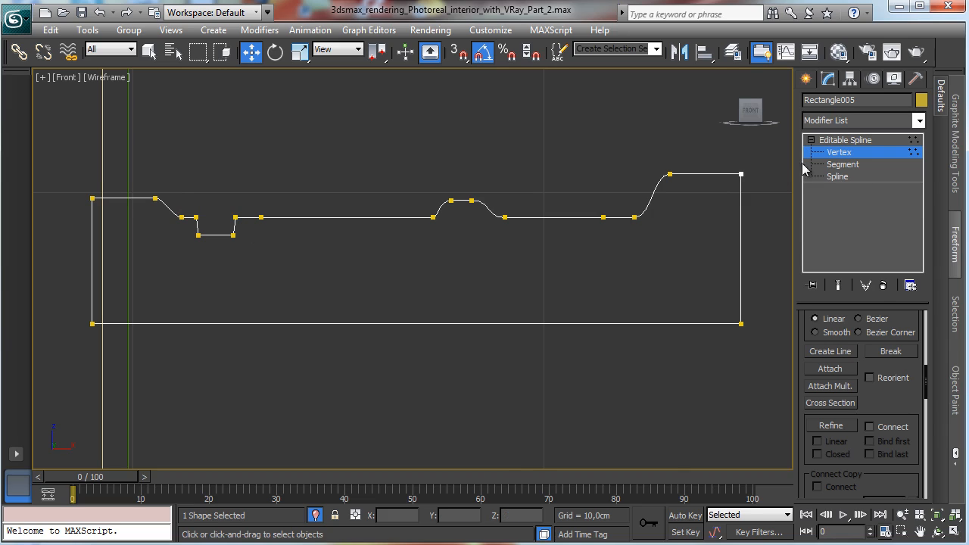
Step: Fillet the profile's two top outer corner vertices and leave vertex mode
left_click(740, 174)
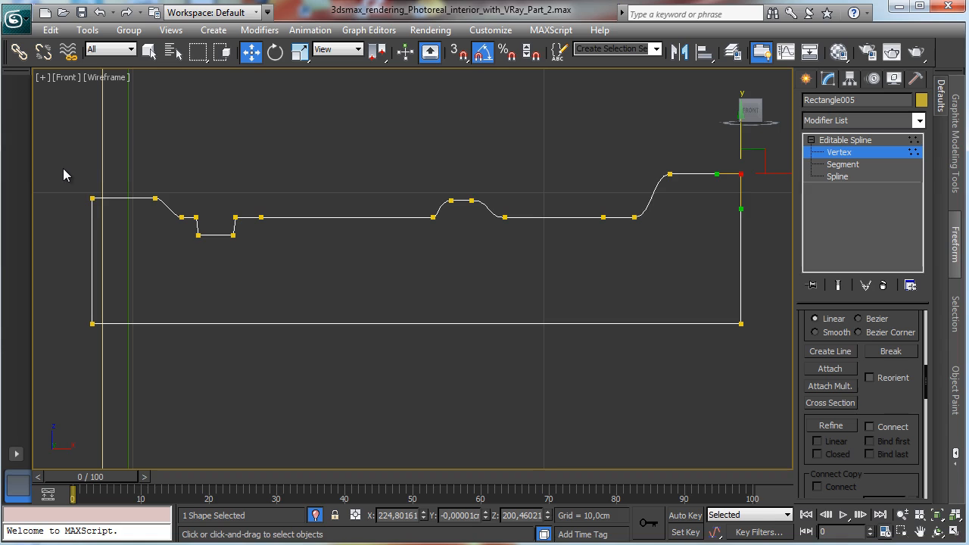
left_click_drag(97, 210, 103, 189)
left_click_drag(734, 155, 754, 207, "ctrl")
left_click_drag(901, 393, 905, 211)
left_click(830, 471)
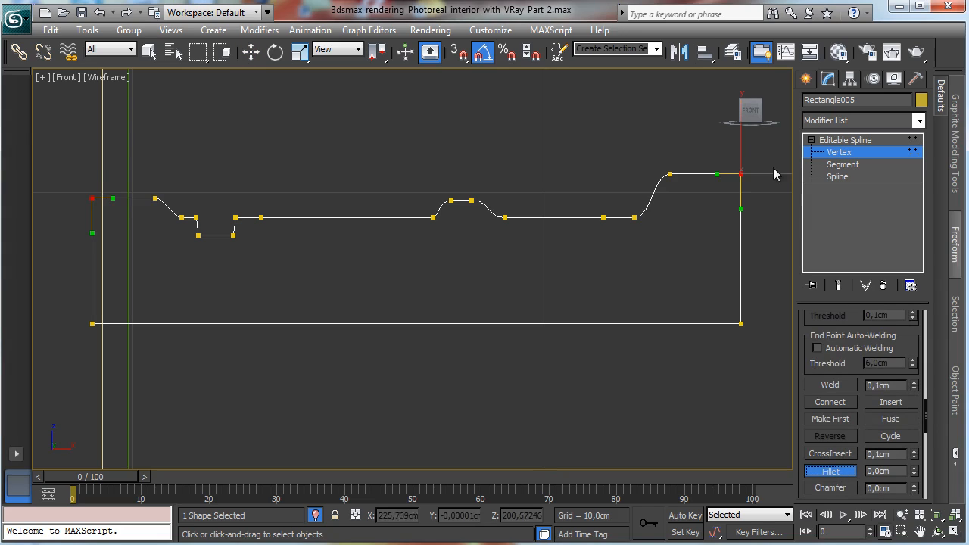
left_click_drag(741, 173, 744, 165)
left_click(865, 153)
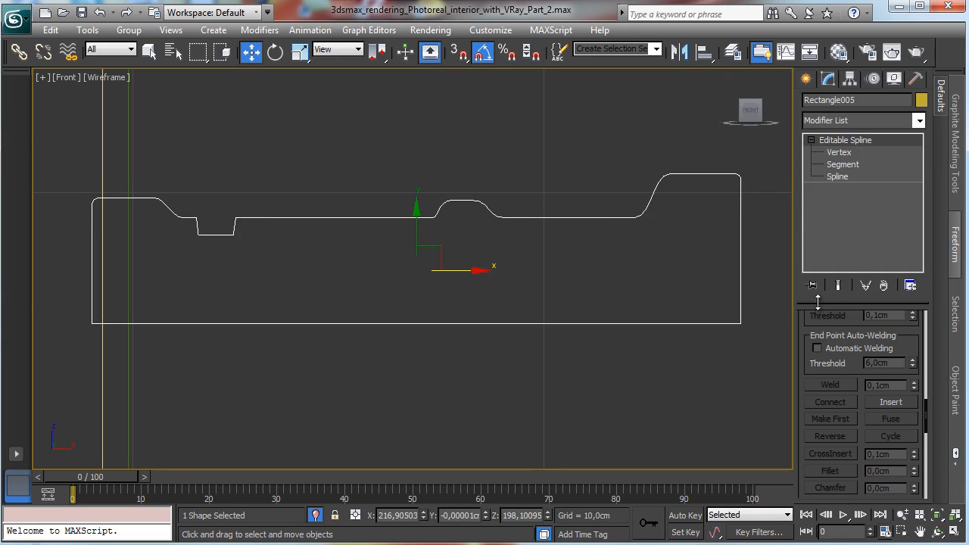
Step: Move the profile's pivot to its left edge using Affect Pivot Only
left_click(848, 79)
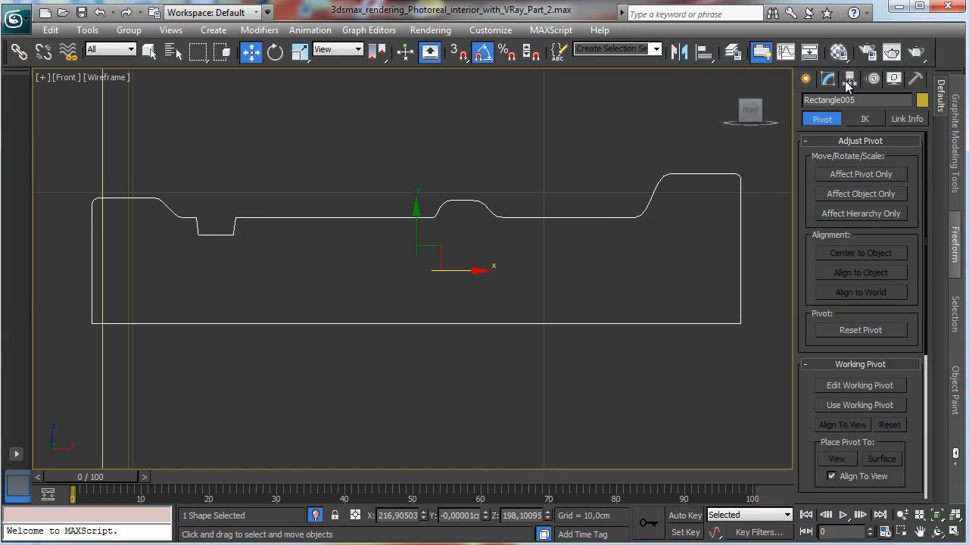
left_click(853, 175)
left_click_drag(468, 271, 161, 283)
left_click(833, 175)
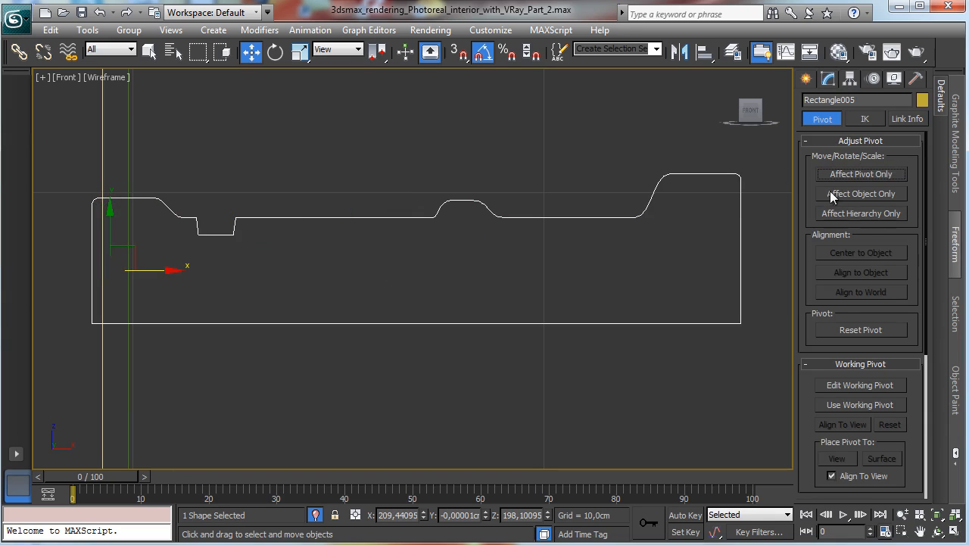
left_click(902, 515)
left_click_drag(317, 275, 387, 368)
Step: Select the door outline as path and create a Loft, picking the trim profile with Get Shape
left_click(149, 51)
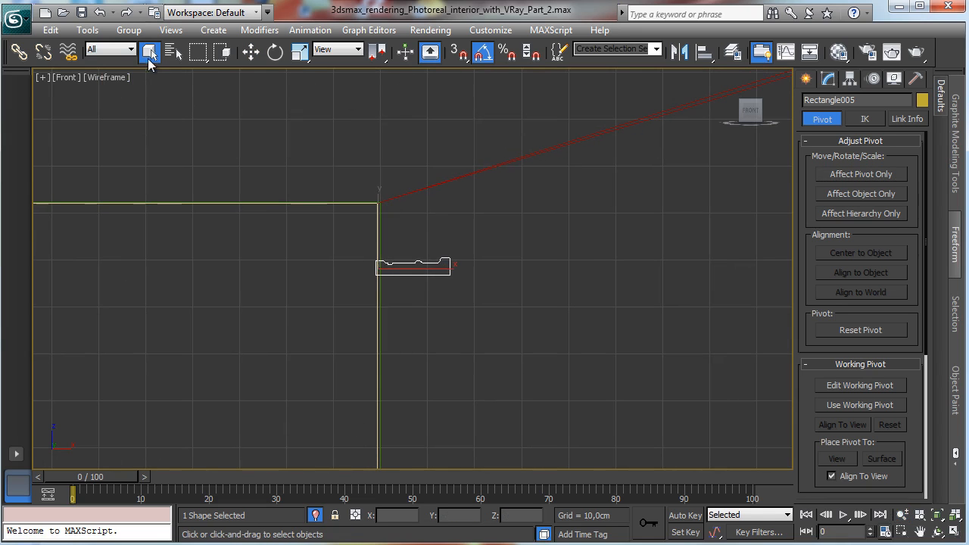
left_click(382, 223)
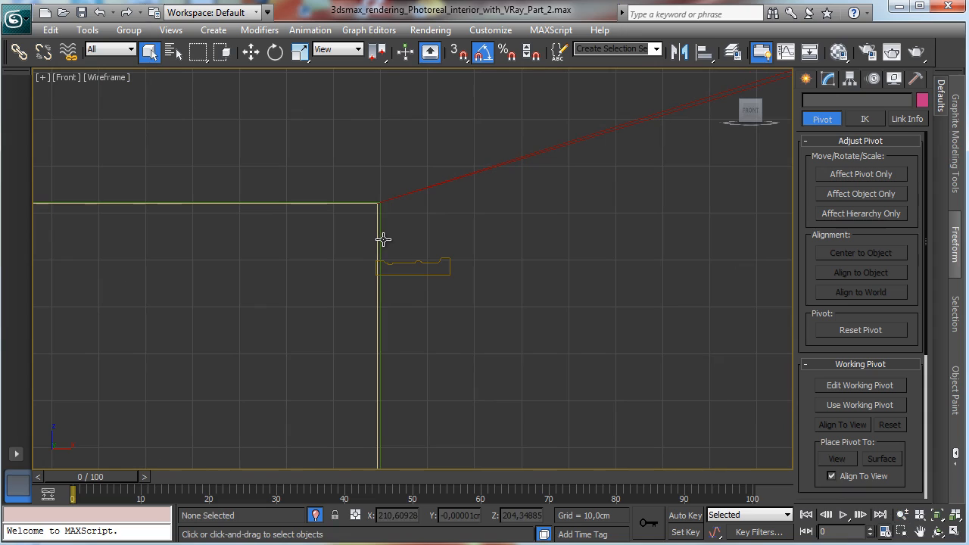
left_click(380, 244)
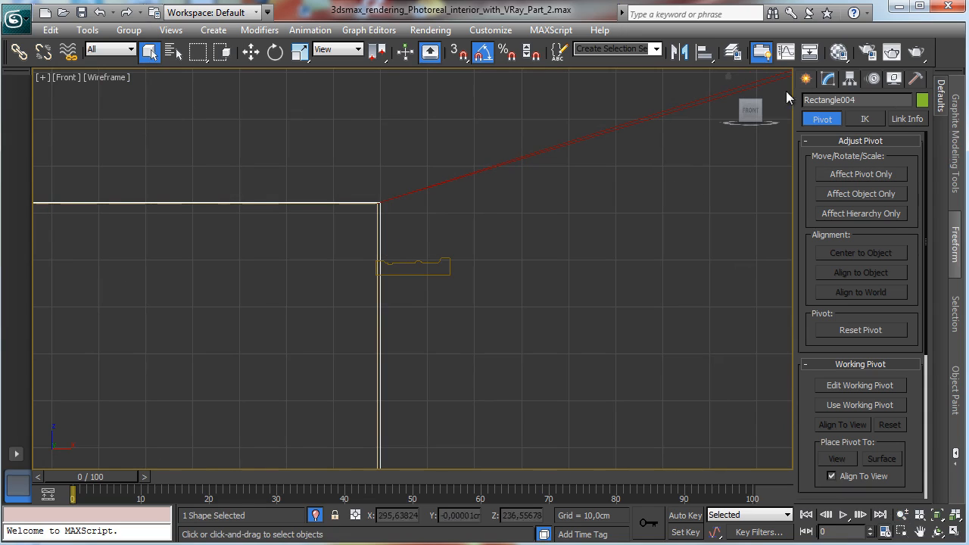
left_click(807, 80)
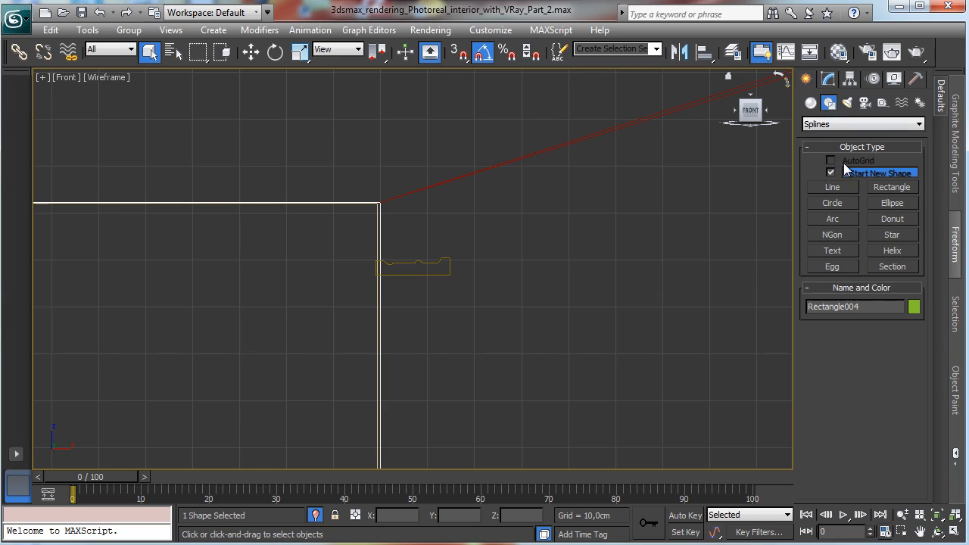
left_click(811, 102)
left_click(836, 125)
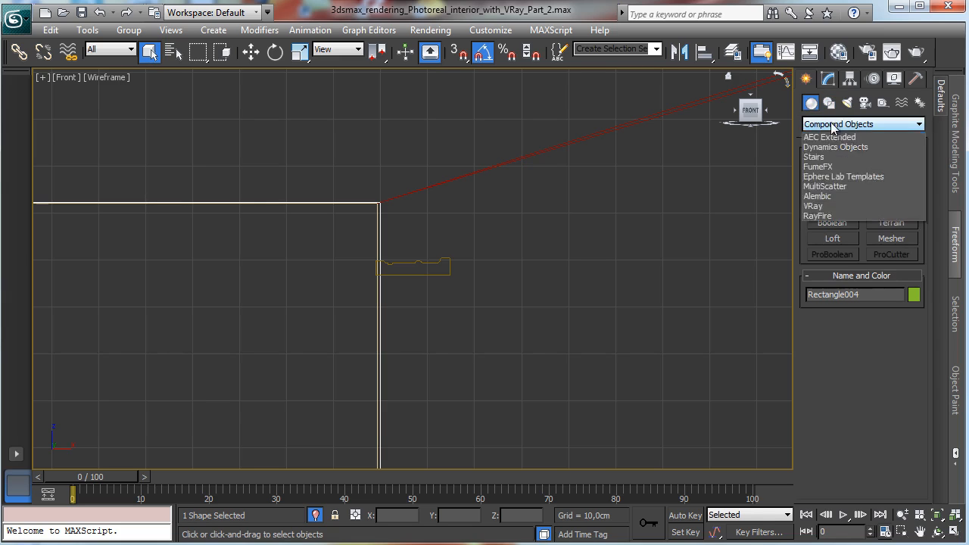
left_click(839, 128)
left_click(828, 238)
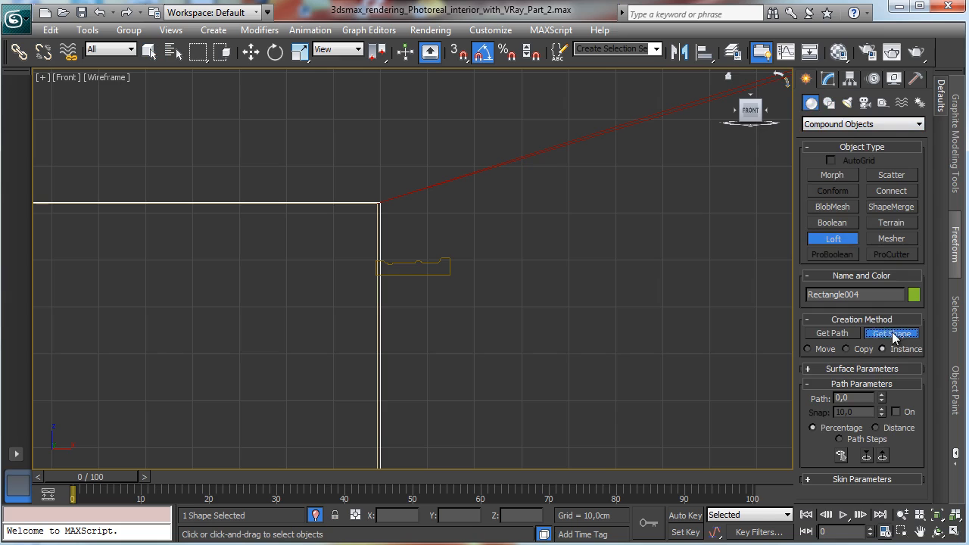
left_click(412, 267)
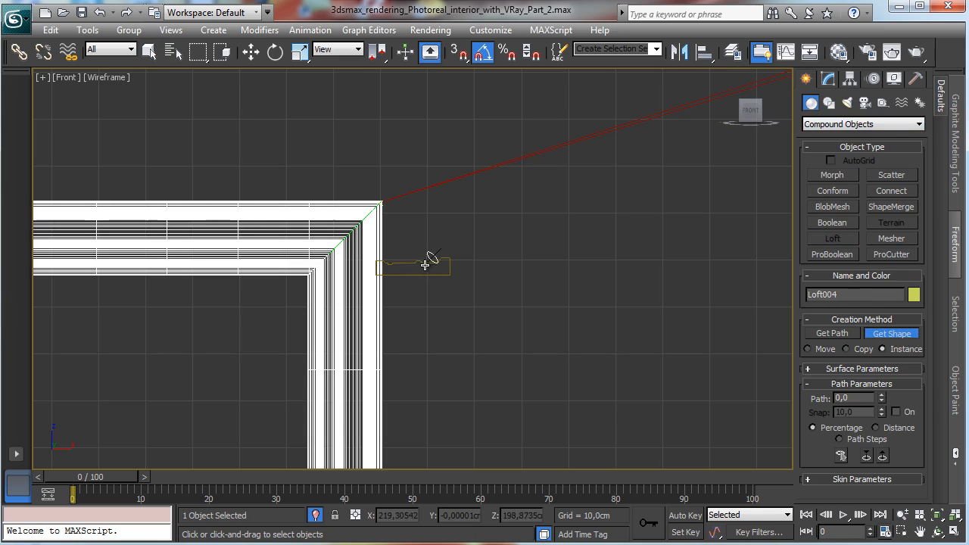
Step: Try to reposition the trim profile by moving the Loft's Shape sub-object along the door outline
left_click(955, 531)
left_click(631, 384)
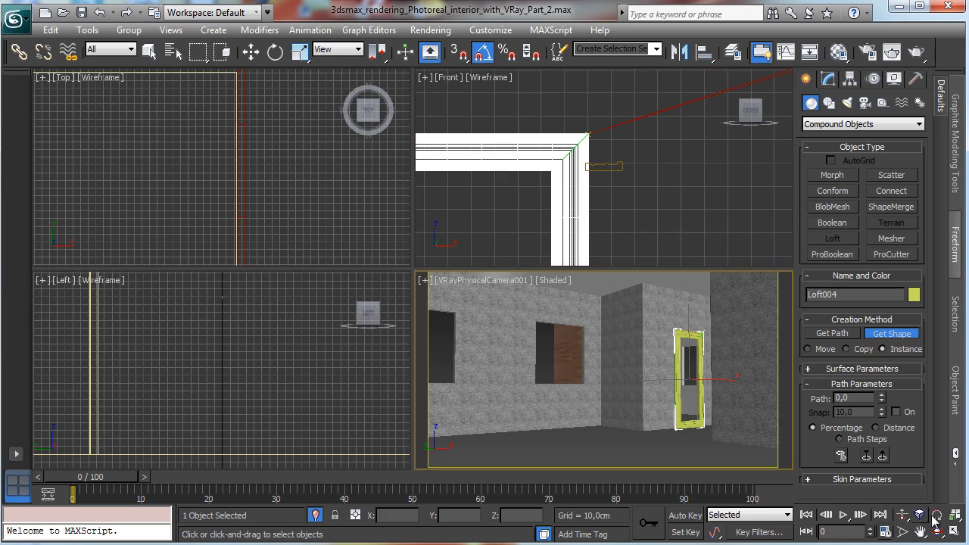
left_click(955, 531)
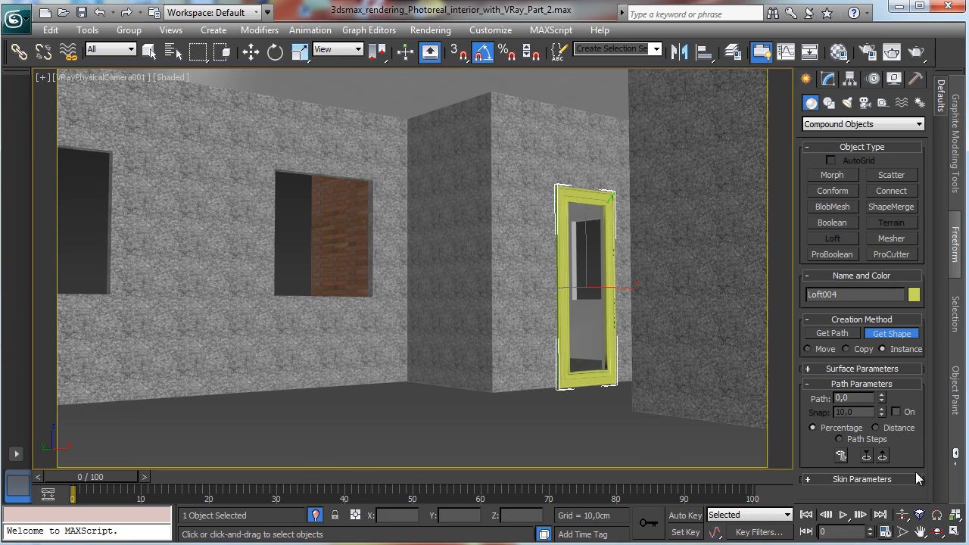
left_click(827, 79)
left_click(810, 140)
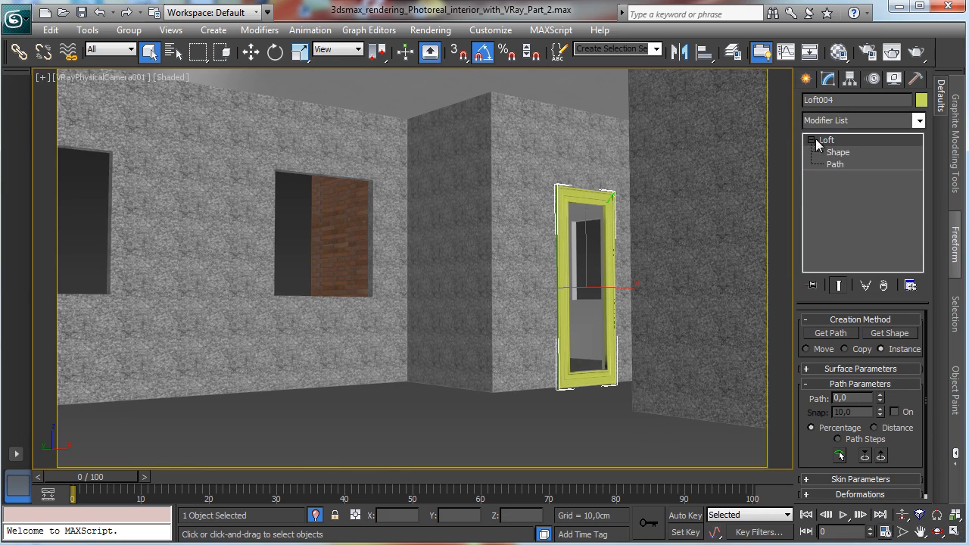
left_click(837, 153)
left_click(598, 191)
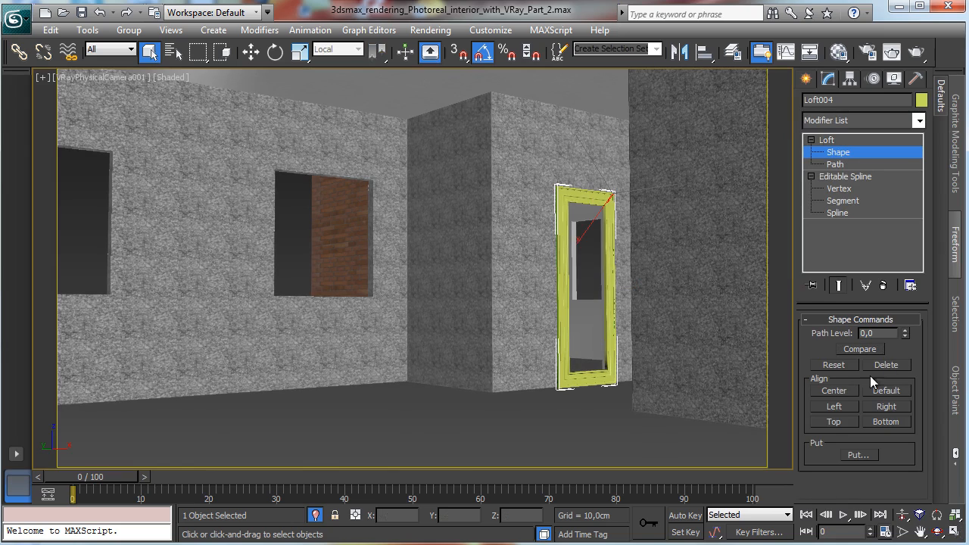
left_click(252, 51)
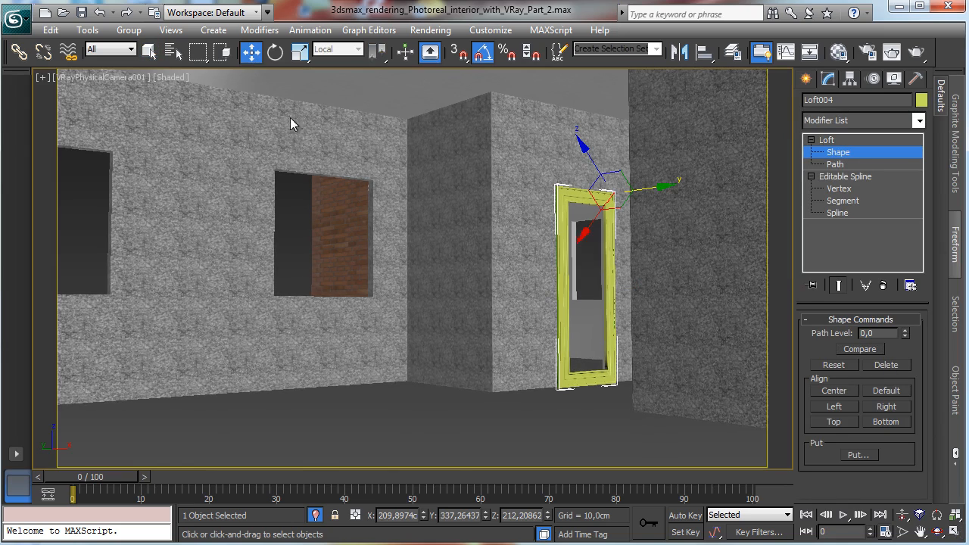
left_click(101, 77)
left_click(177, 138)
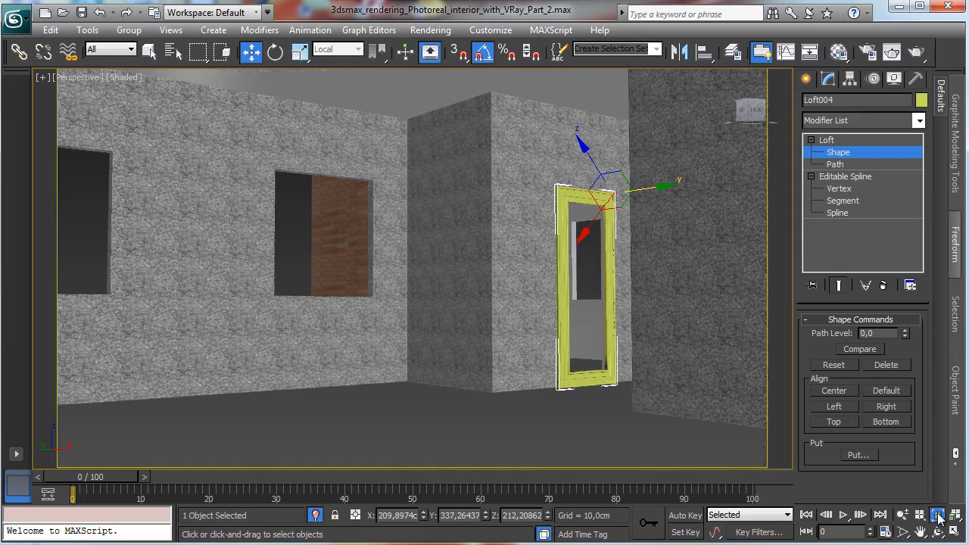
left_click(938, 516)
left_click(902, 514)
left_click_drag(409, 363, 409, 267)
scroll(409, 267, "down", 5)
scroll(409, 268, "up", 4)
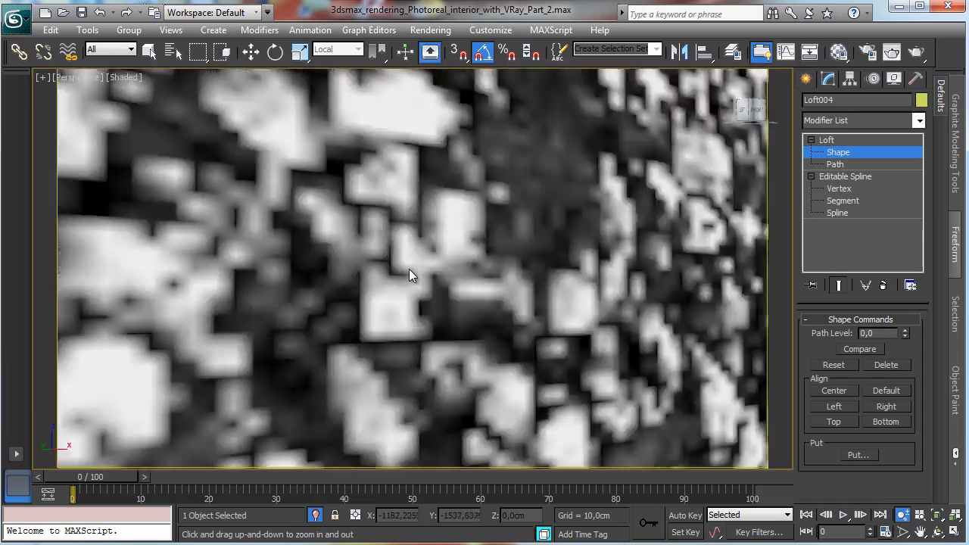
left_click(920, 531)
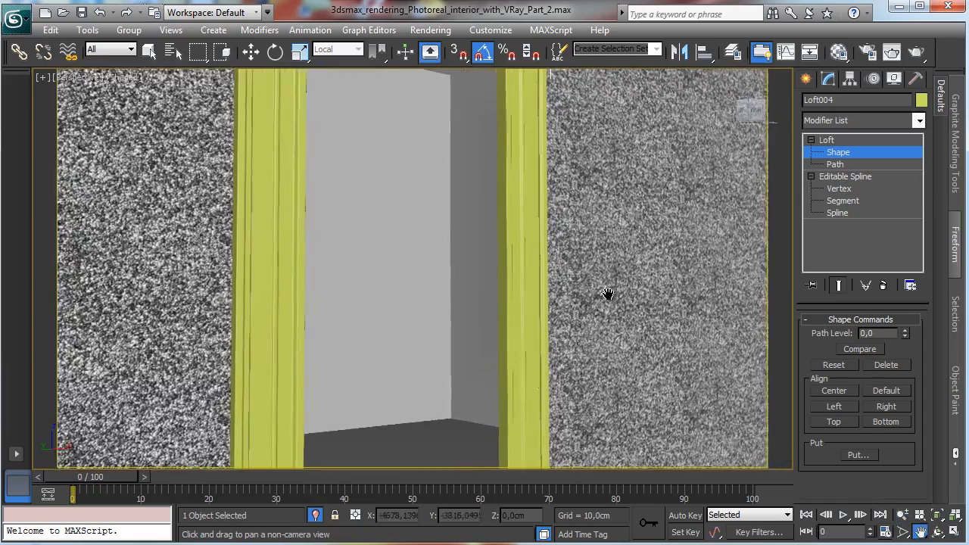
middle_click_drag(608, 296, 580, 461)
left_click_drag(549, 255, 550, 406)
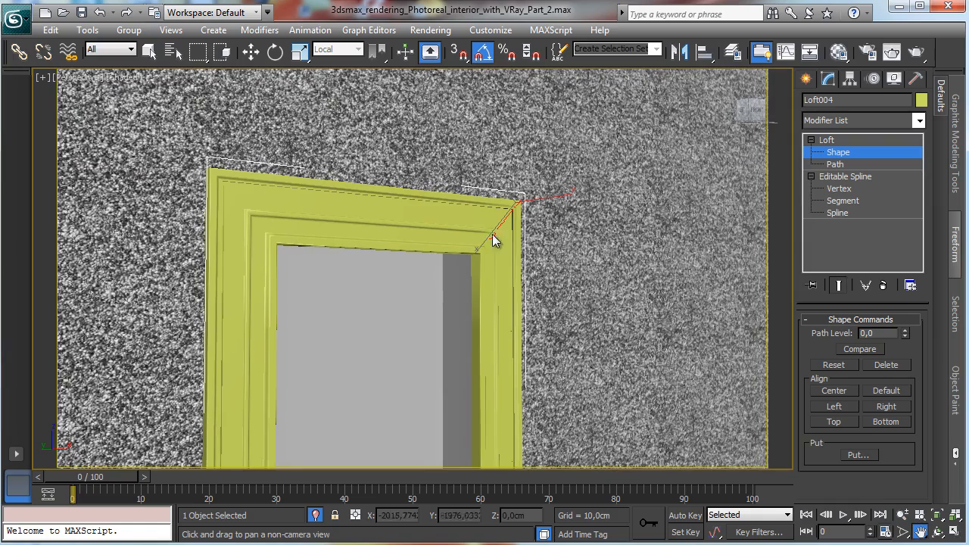
left_click(250, 52)
left_click_drag(480, 243, 510, 221)
left_click(857, 153)
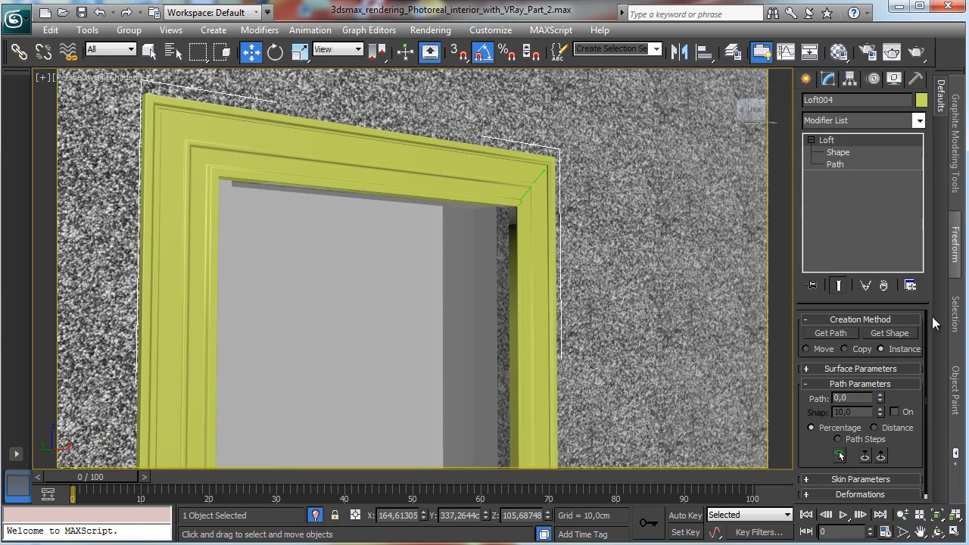
Step: Try to scale the lofted trim non-uniformly in the left view
left_click(953, 531)
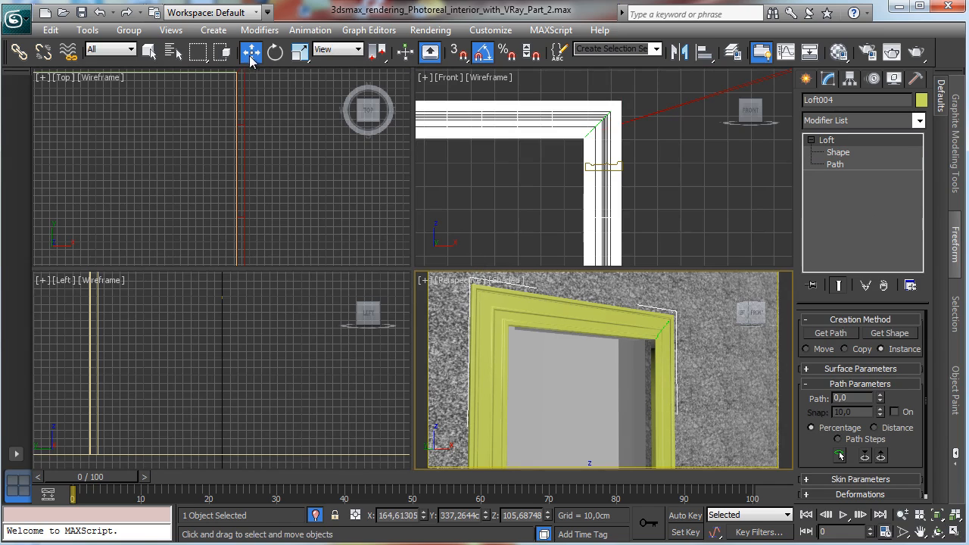
right_click(182, 349)
left_click(938, 516)
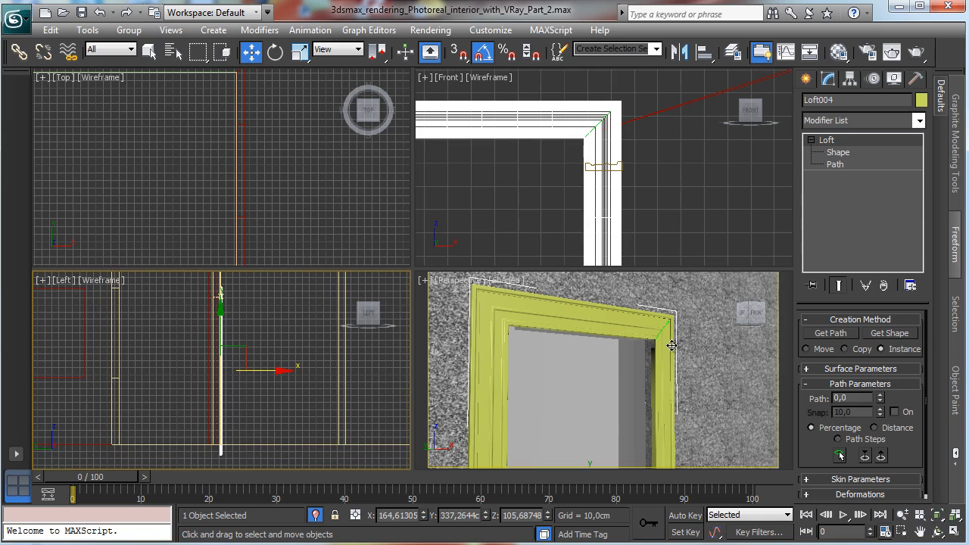
left_click(902, 532)
left_click_drag(225, 301, 295, 329)
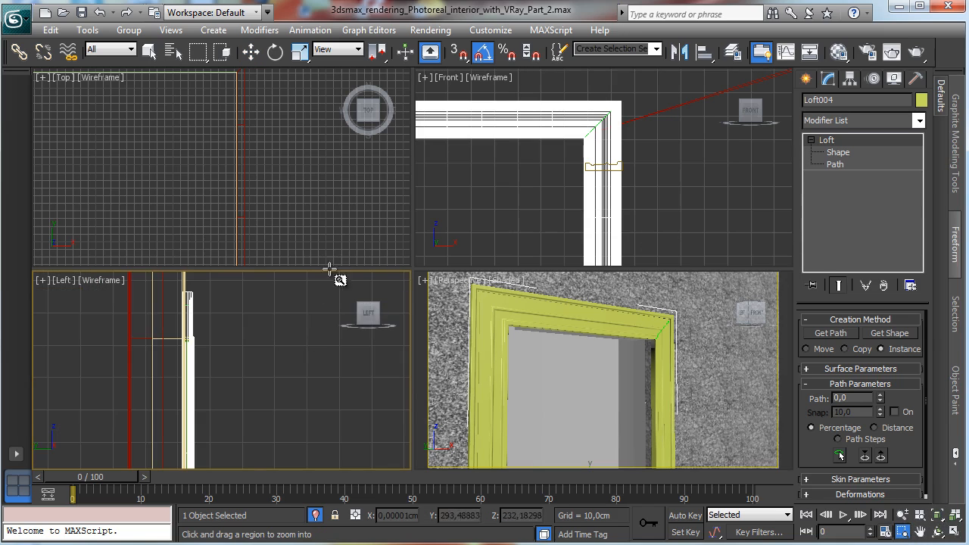
left_click_drag(300, 52, 301, 100)
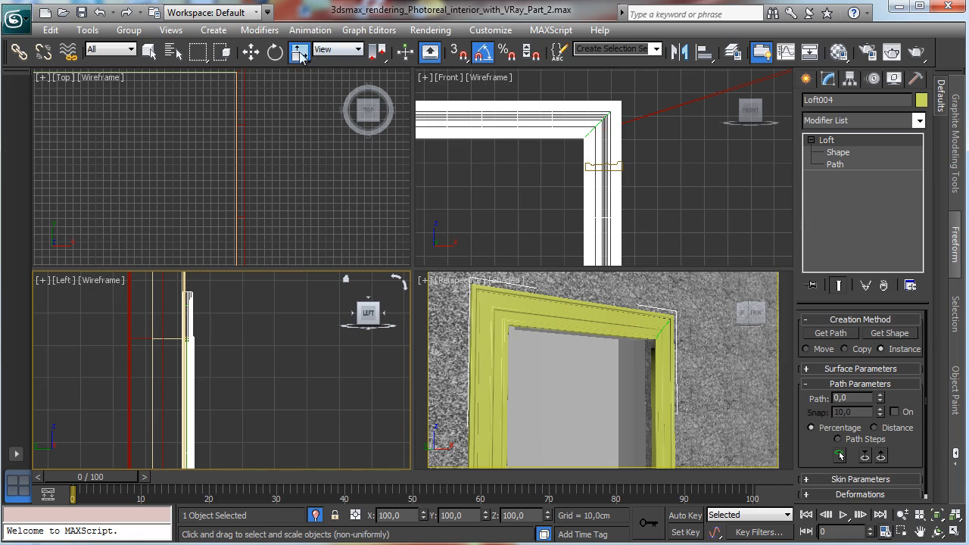
left_click(955, 516)
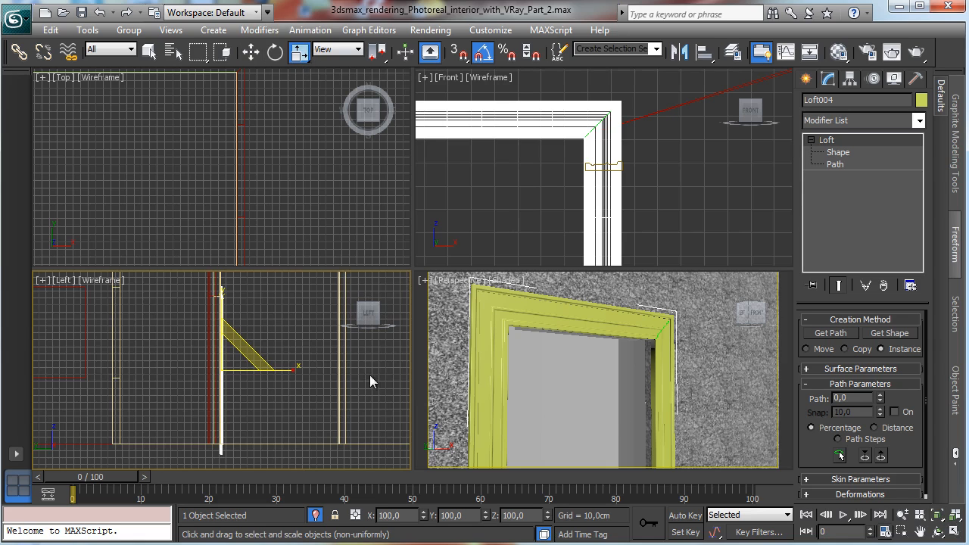
left_click_drag(301, 368, 378, 370)
Step: Return to the camera view and delete the lofted door trim
left_click(936, 532)
left_click_drag(588, 404, 629, 381)
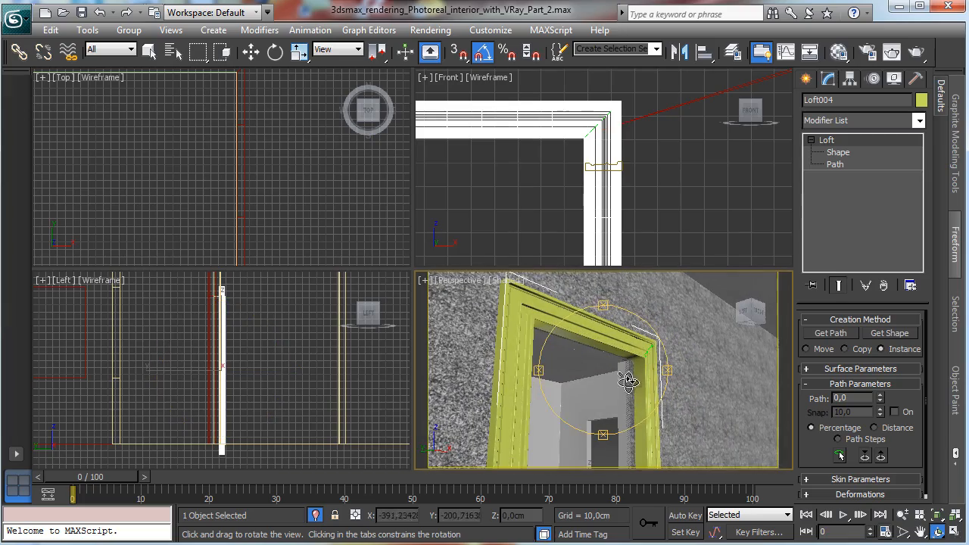
left_click(953, 533)
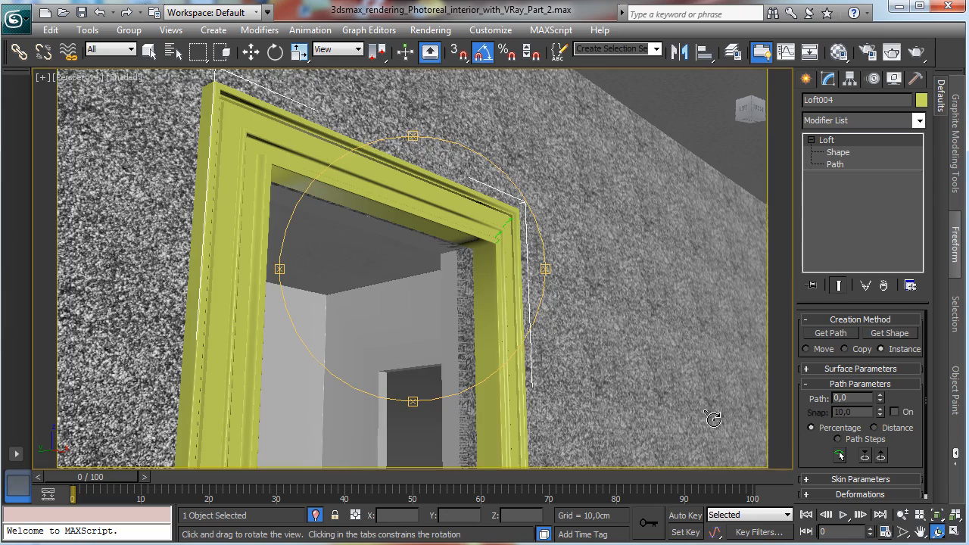
left_click(94, 78)
mouse_move(129, 95)
left_click(344, 95)
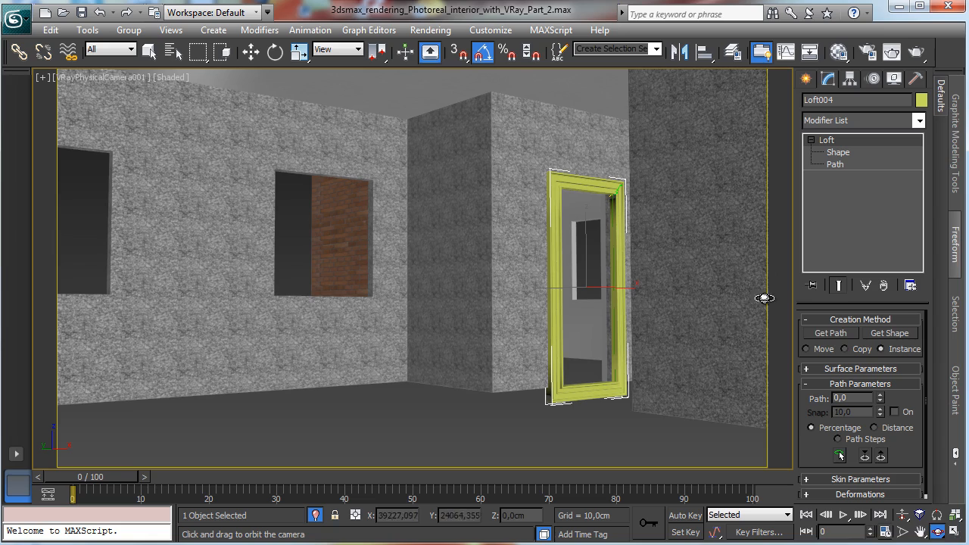
left_click(150, 54)
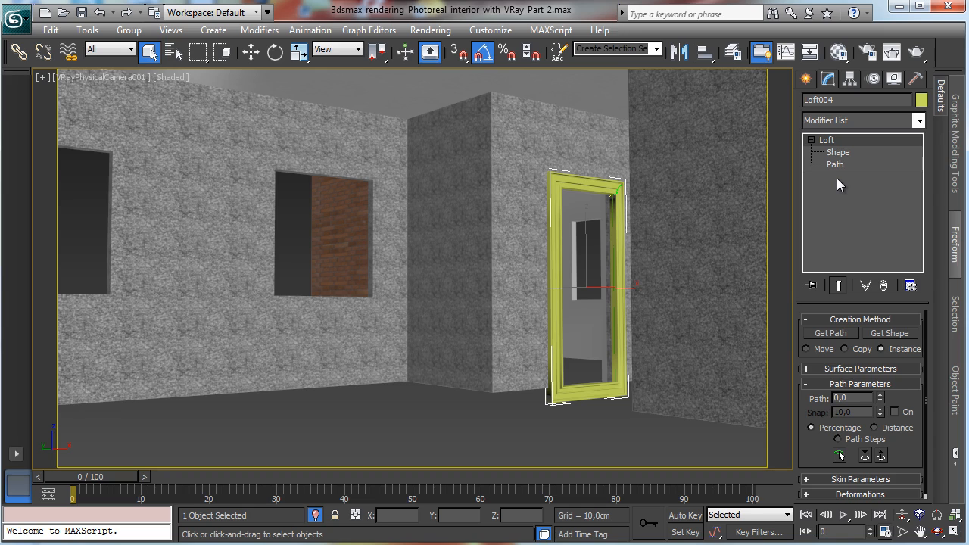
key("Delete")
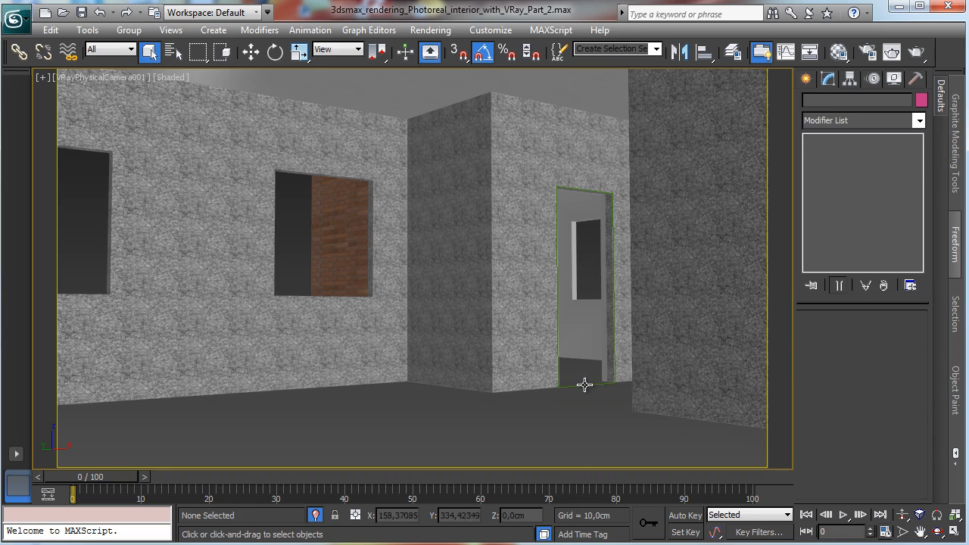
Step: Select the door outline rectangle and convert it to an editable spline
left_click(584, 384)
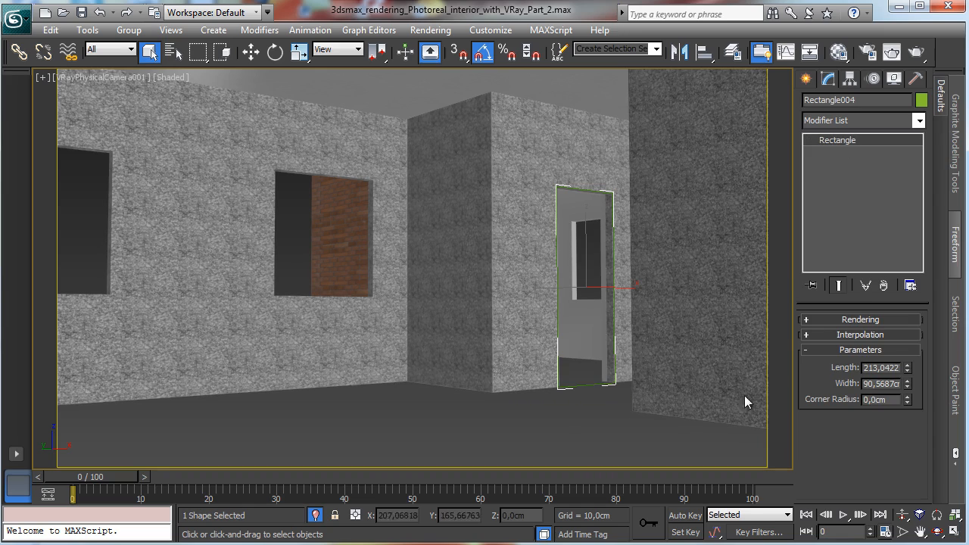
right_click(647, 286)
mouse_move(719, 421)
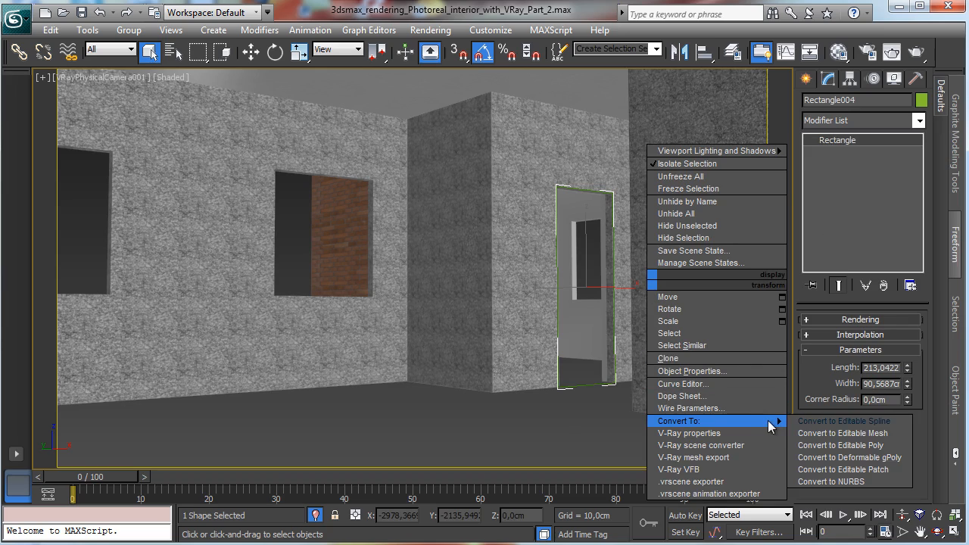
left_click(841, 421)
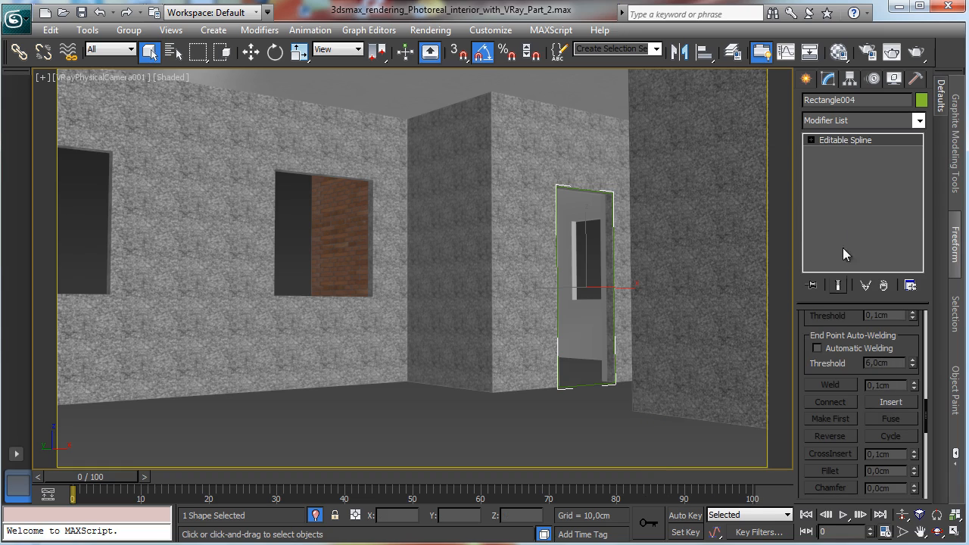
Step: Delete the bottom segment of the door outline in Segment mode
left_click(811, 140)
left_click(841, 164)
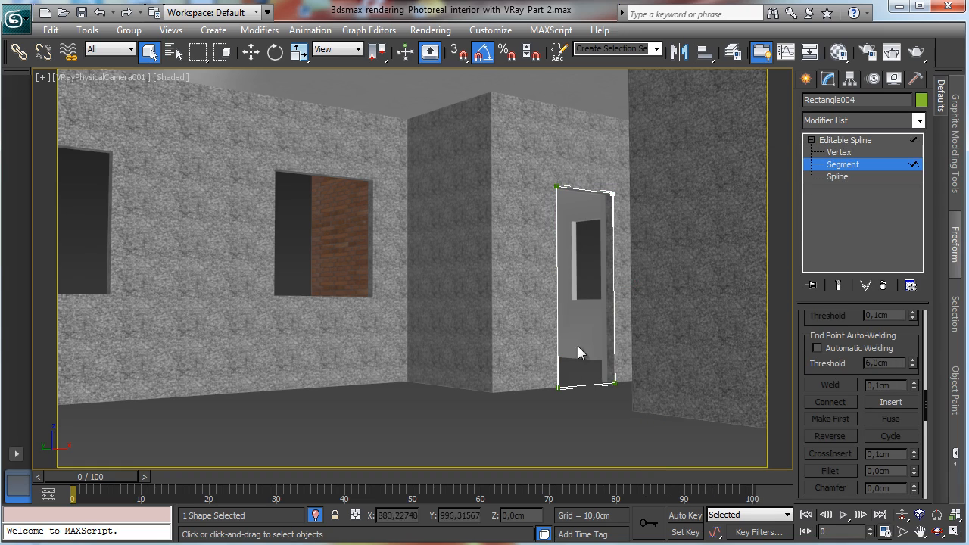
left_click(588, 385)
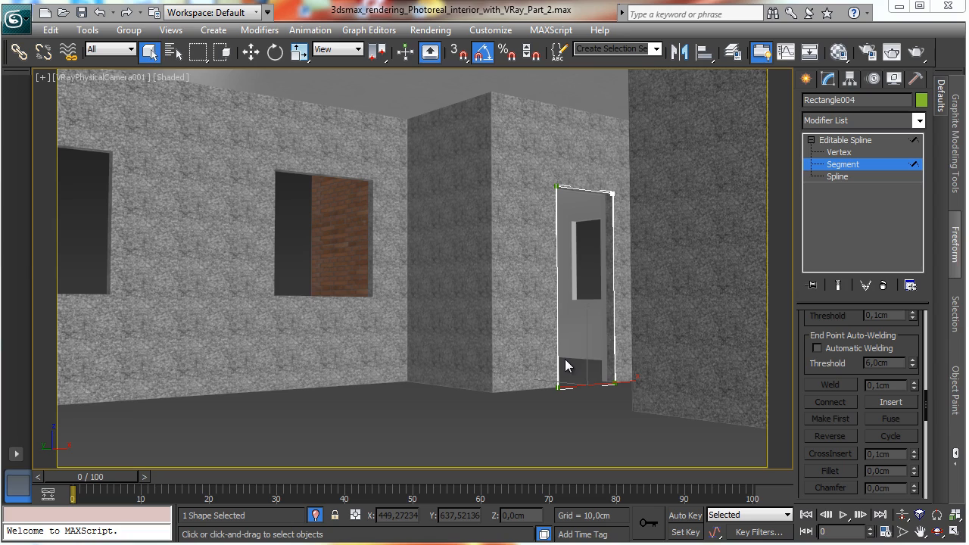
right_click(587, 381)
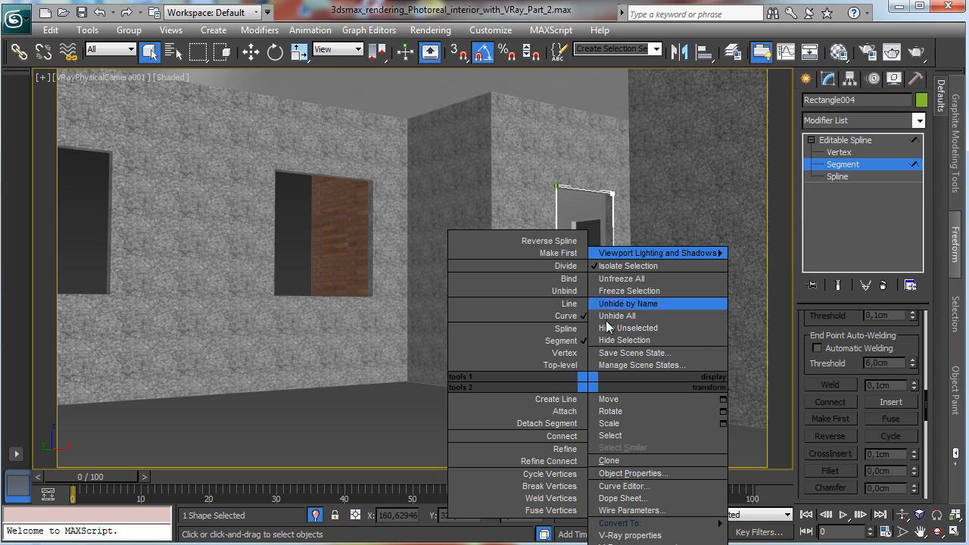
left_click(581, 20)
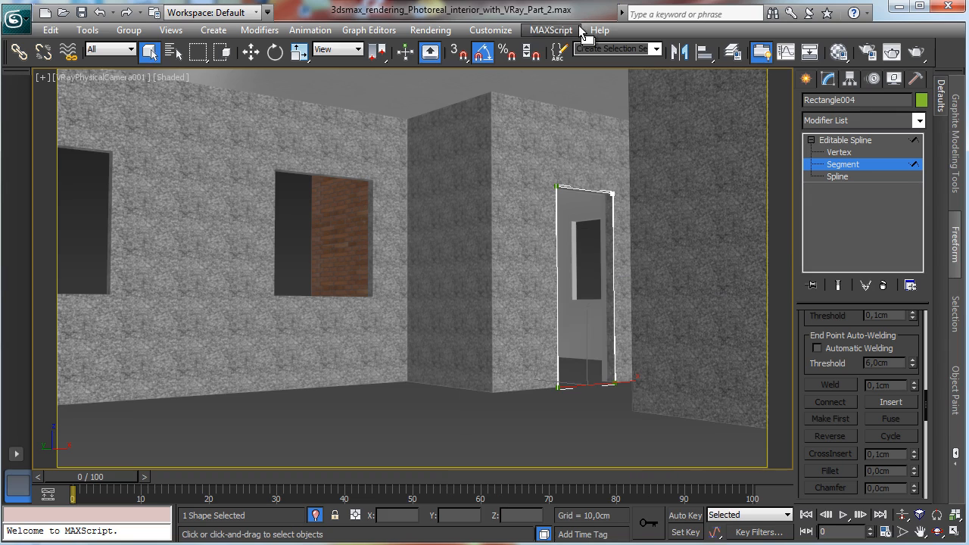
left_click(581, 371)
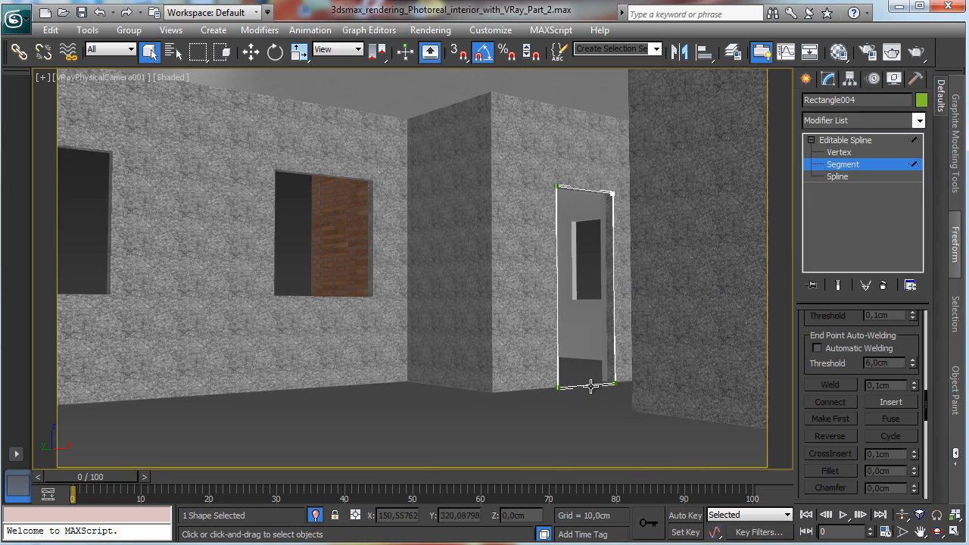
left_click(591, 386)
key("Delete")
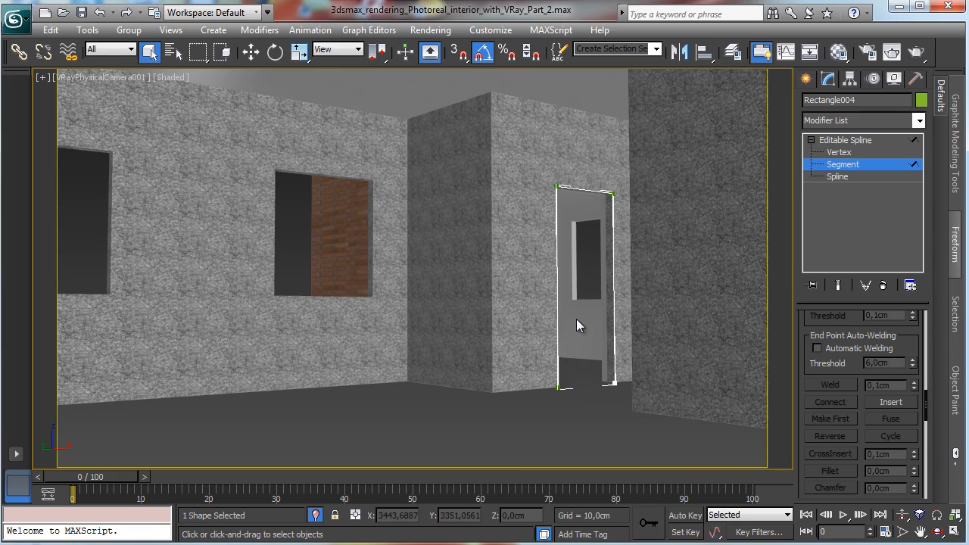
Step: Select the outline's bottom end vertices and nudge them slightly upward in the front view
left_click(839, 152)
left_click_drag(533, 375, 696, 406)
key("alt+w")
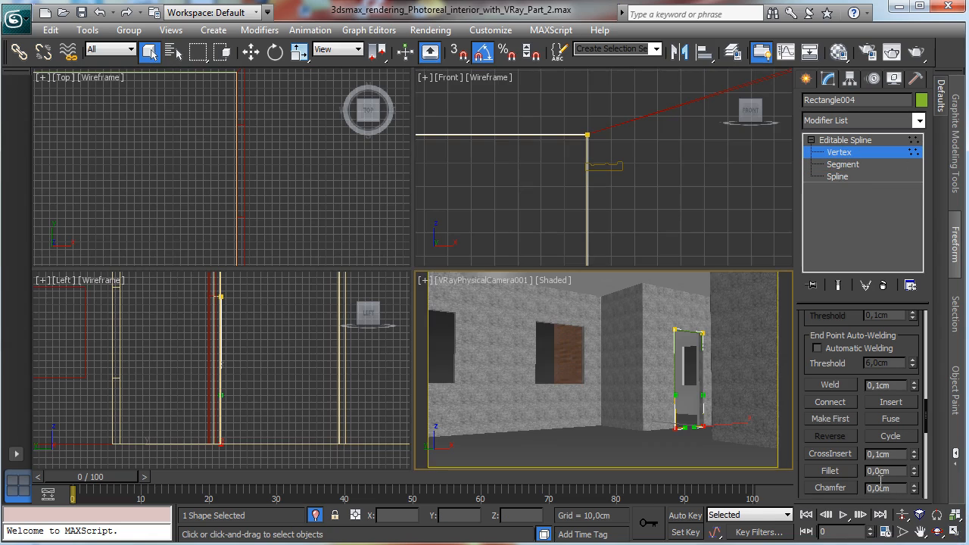
right_click(666, 216)
key("z")
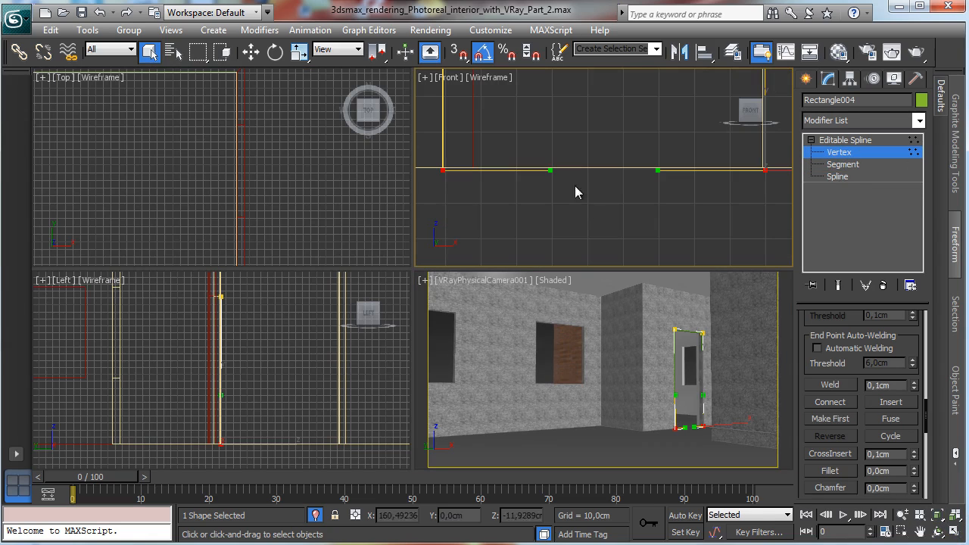
left_click(251, 51)
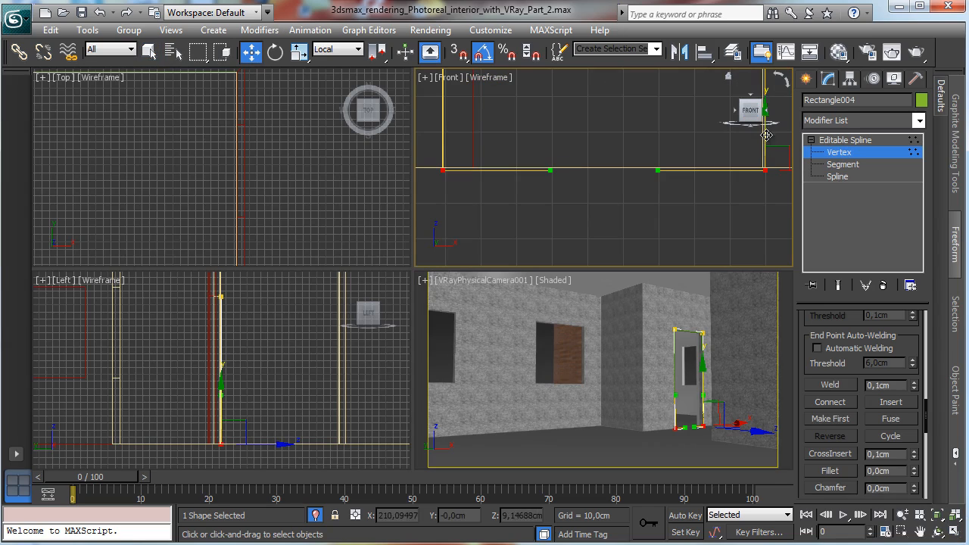
left_click_drag(765, 135, 766, 132)
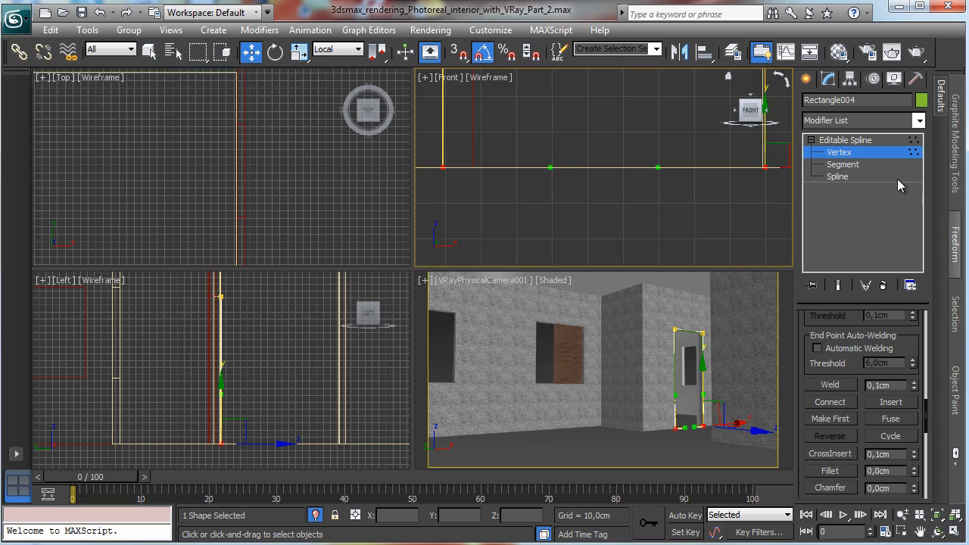
Step: Loft the door trim along the edited door outline path, picking the trim profile as the shape
left_click(853, 153)
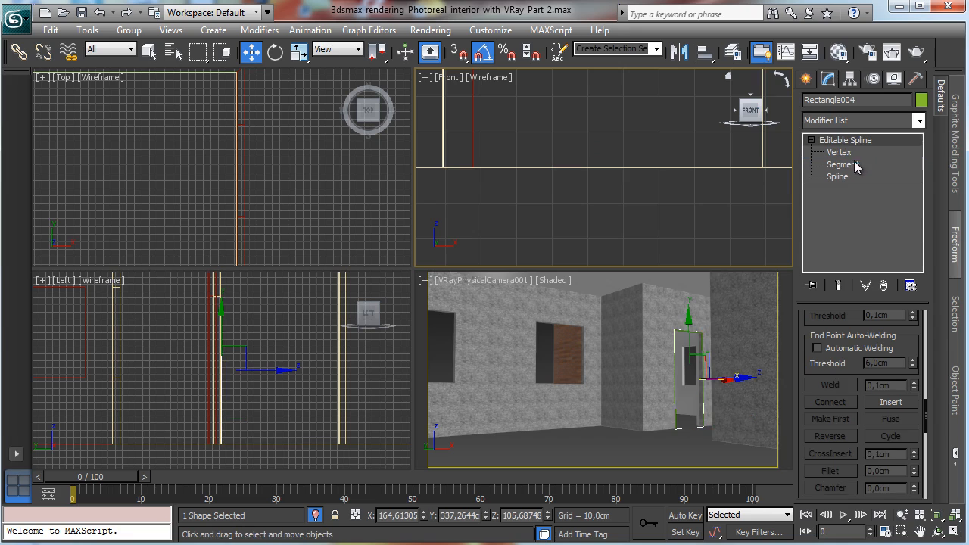
left_click(813, 80)
left_click(833, 237)
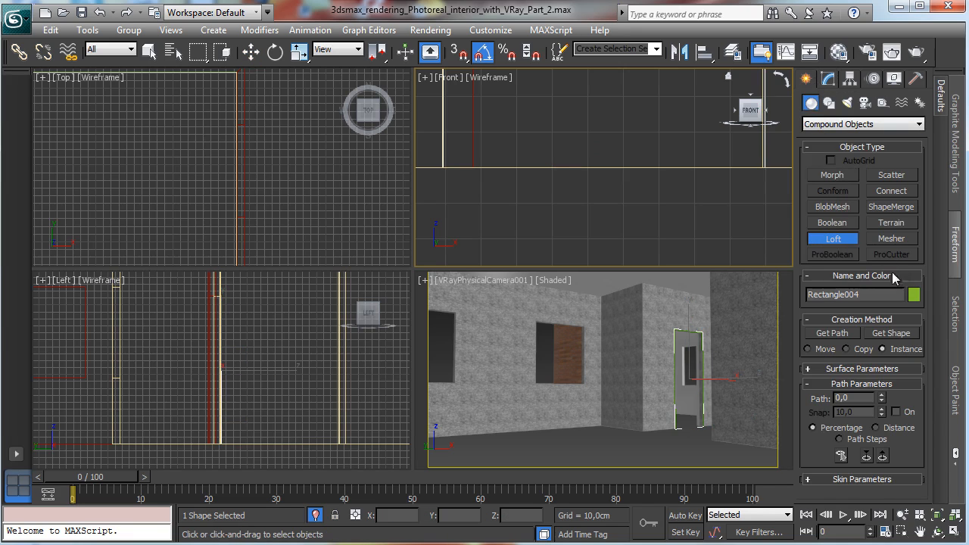
right_click(598, 195)
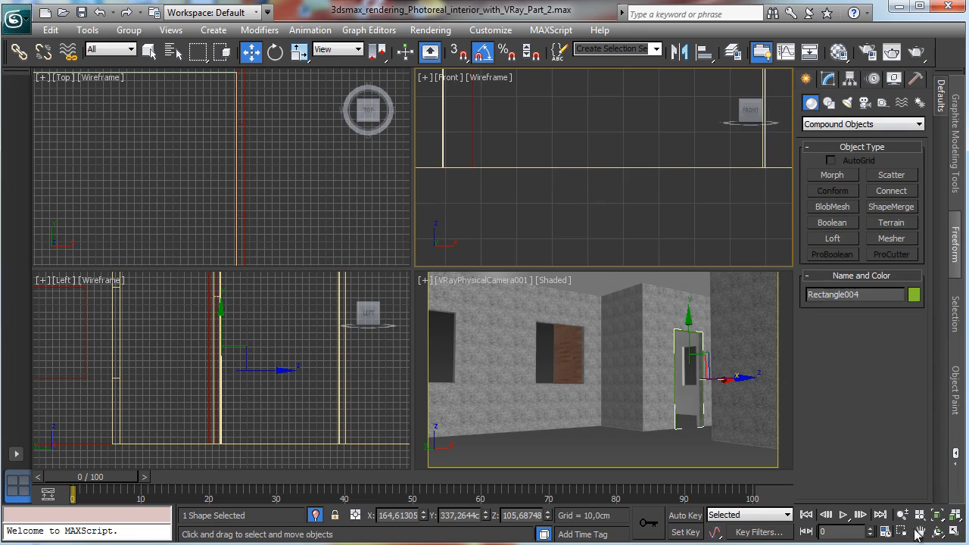
left_click(955, 517)
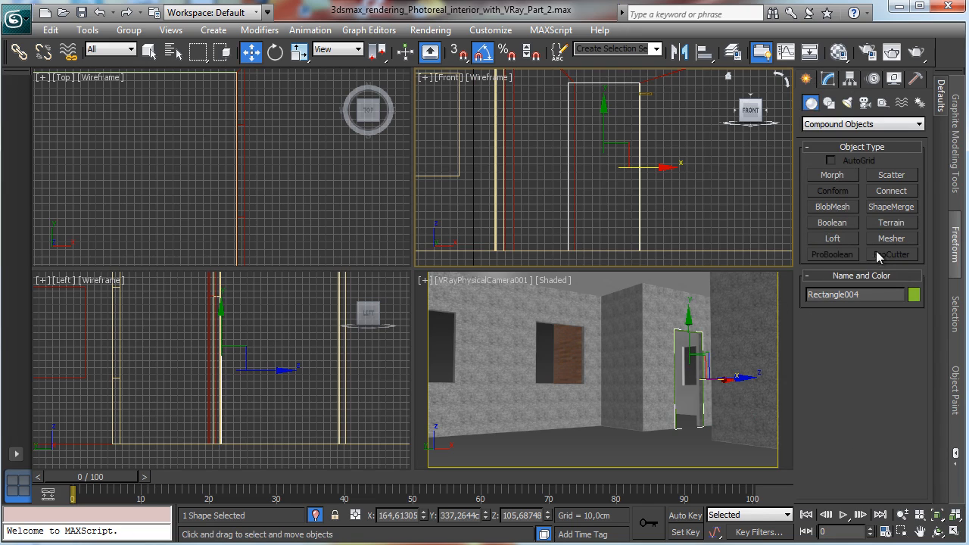
left_click(827, 79)
scroll(857, 331, "up", 5)
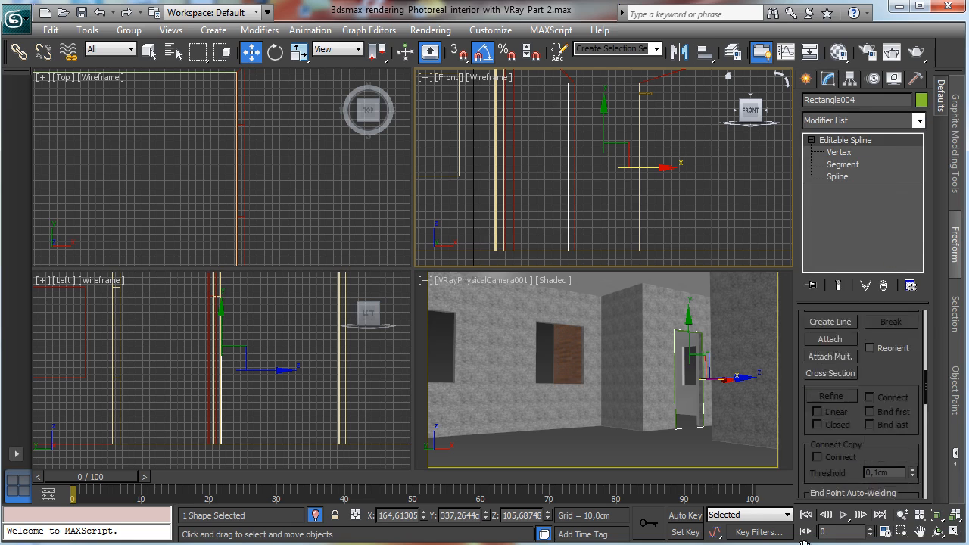
left_click(806, 79)
left_click(833, 238)
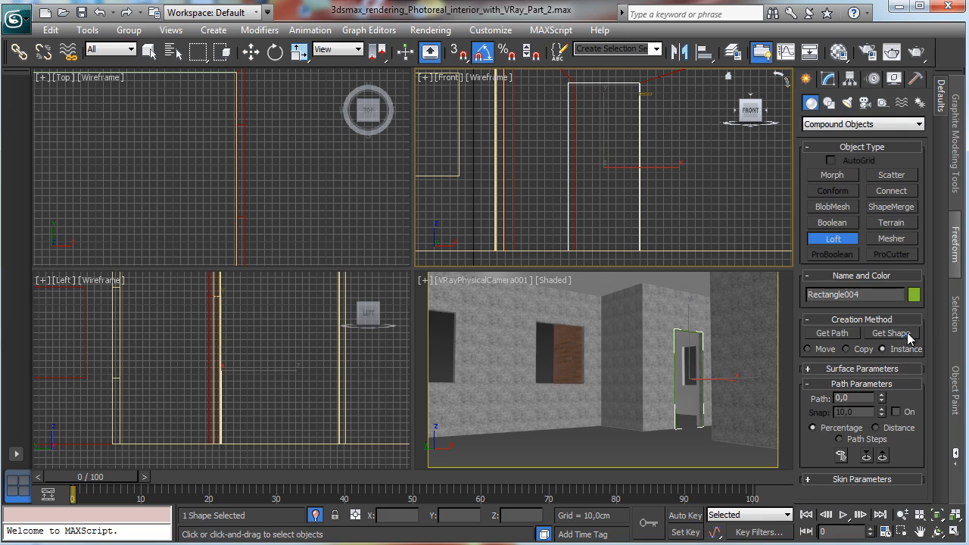
left_click(905, 333)
left_click(651, 96)
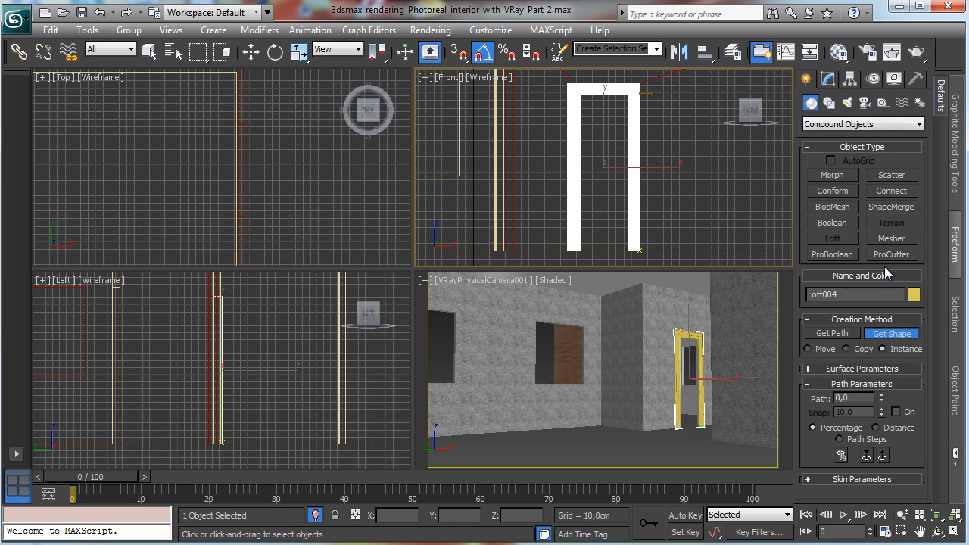
Step: Select the loft's shape sub-object and move the profile sideways along X to reposition the trim around the opening
left_click(828, 78)
left_click(810, 140)
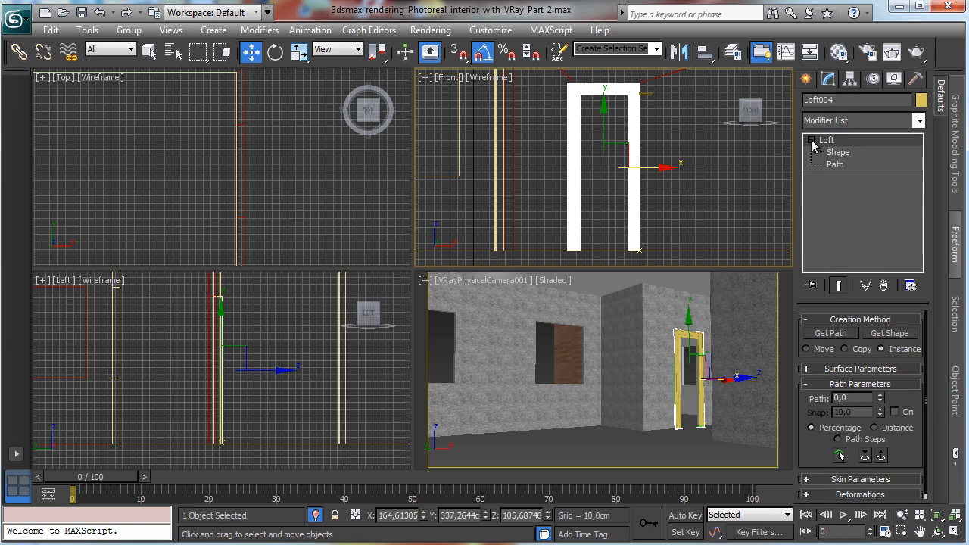
left_click(838, 152)
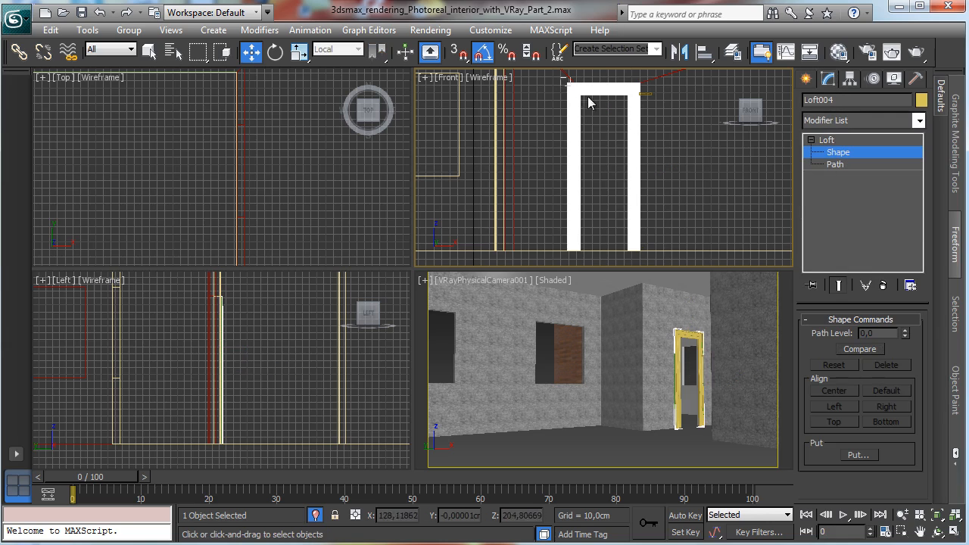
left_click(718, 368)
left_click(684, 367)
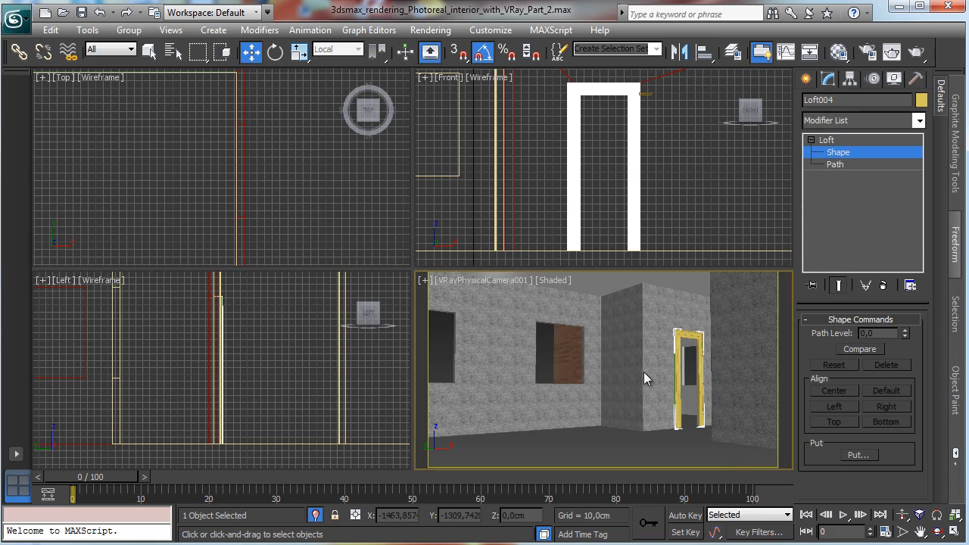
right_click(709, 249)
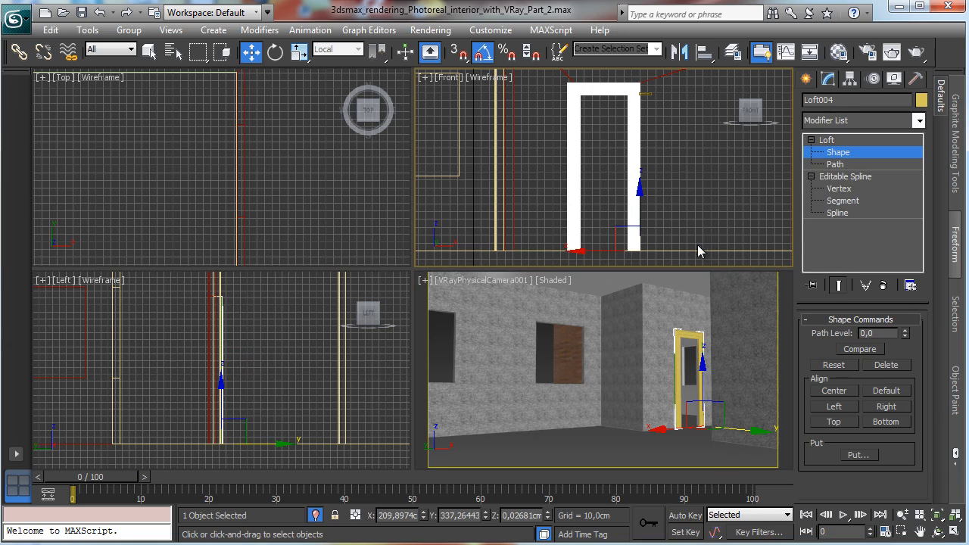
left_click(936, 516)
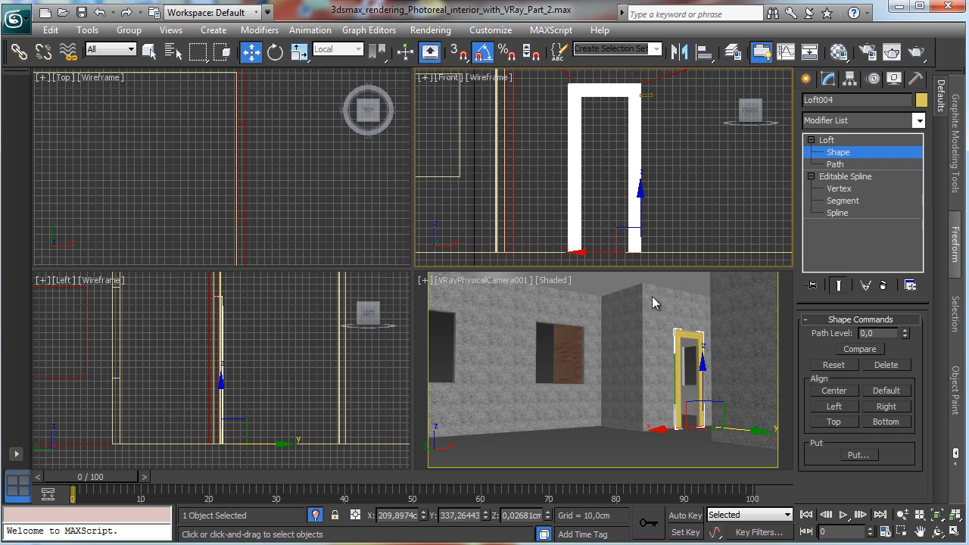
left_click(901, 531)
left_click_drag(629, 238, 683, 275)
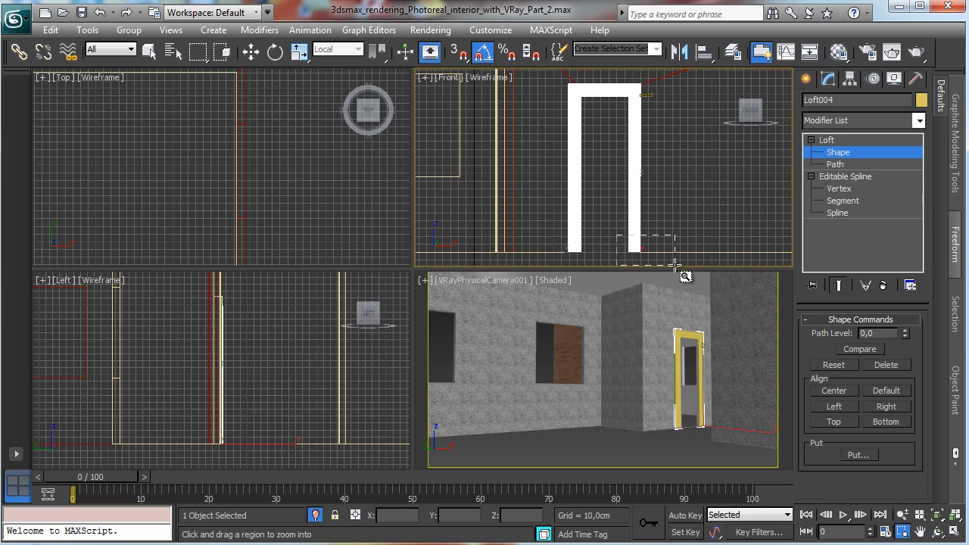
key("w")
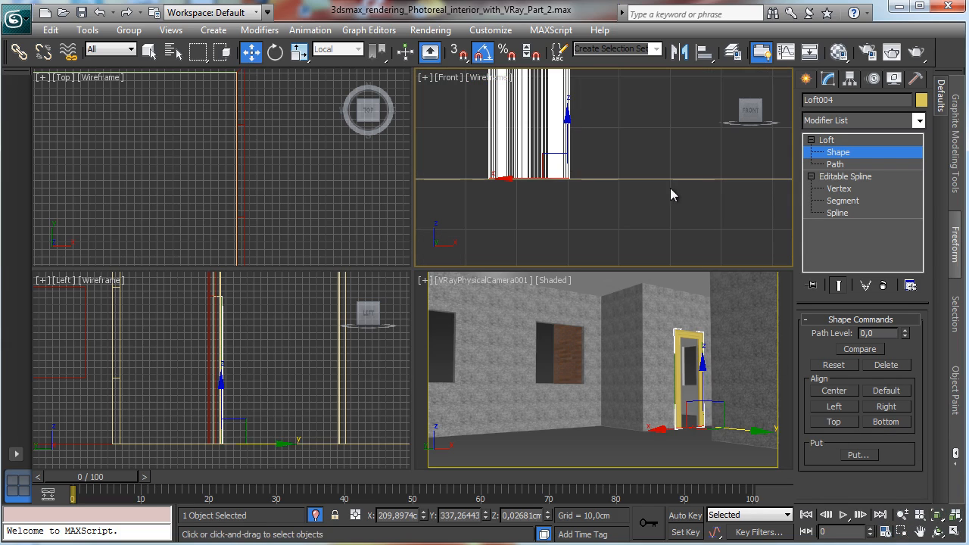
left_click_drag(522, 180, 590, 189)
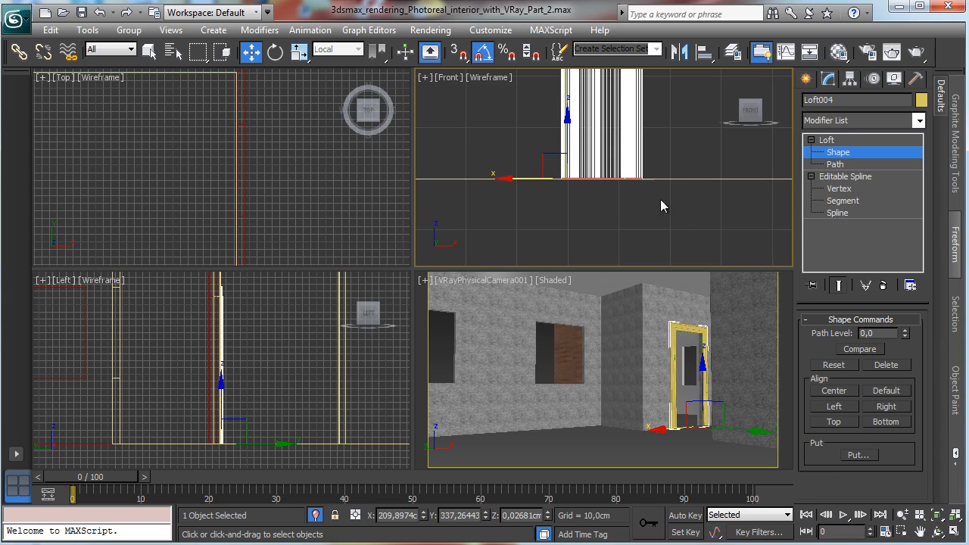
Step: Enable Apply Mapping on the door trim loft and set its Length Repeat to 5
left_click(707, 324)
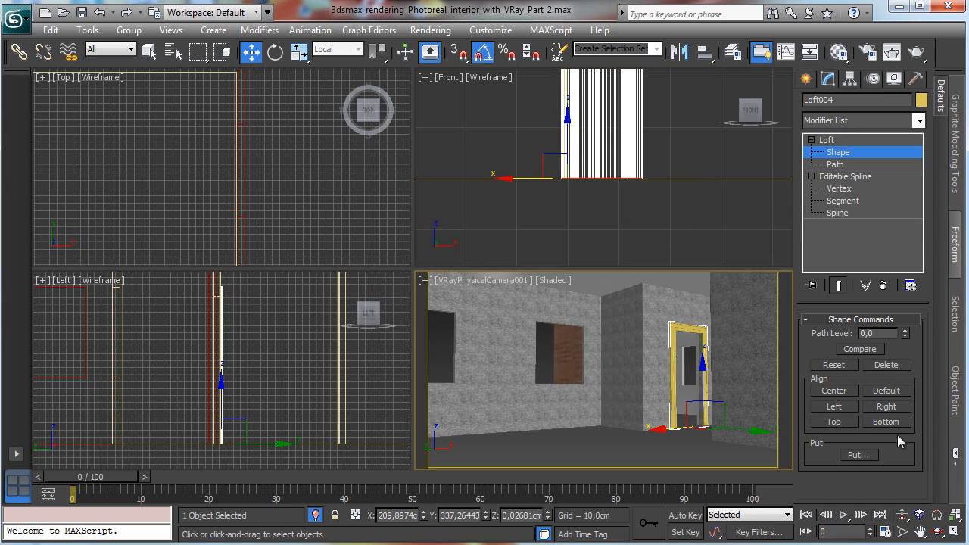
left_click(953, 533)
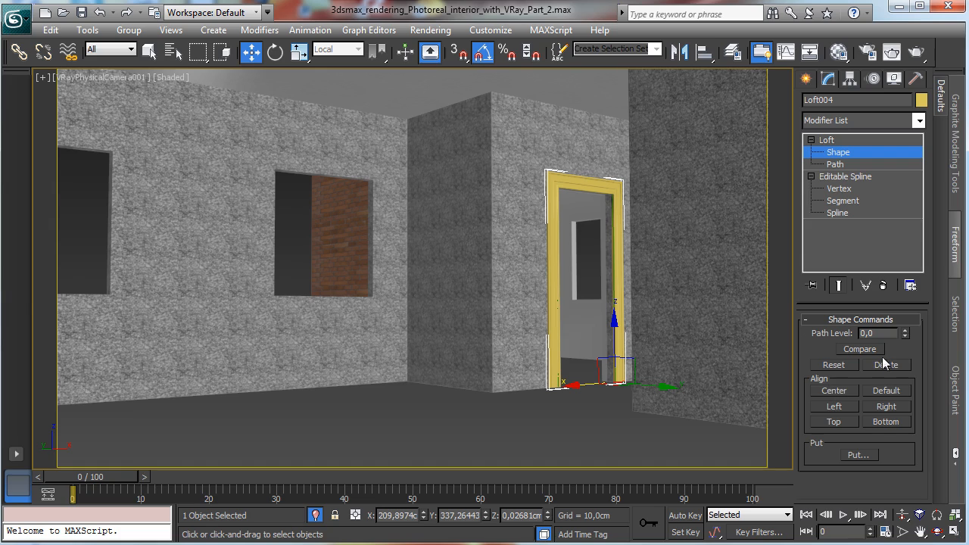
left_click(862, 152)
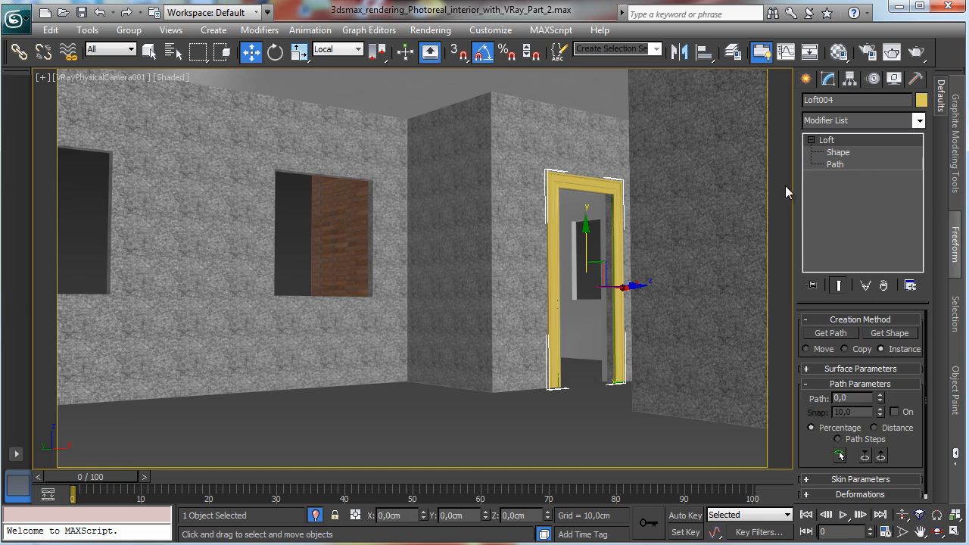
left_click(840, 370)
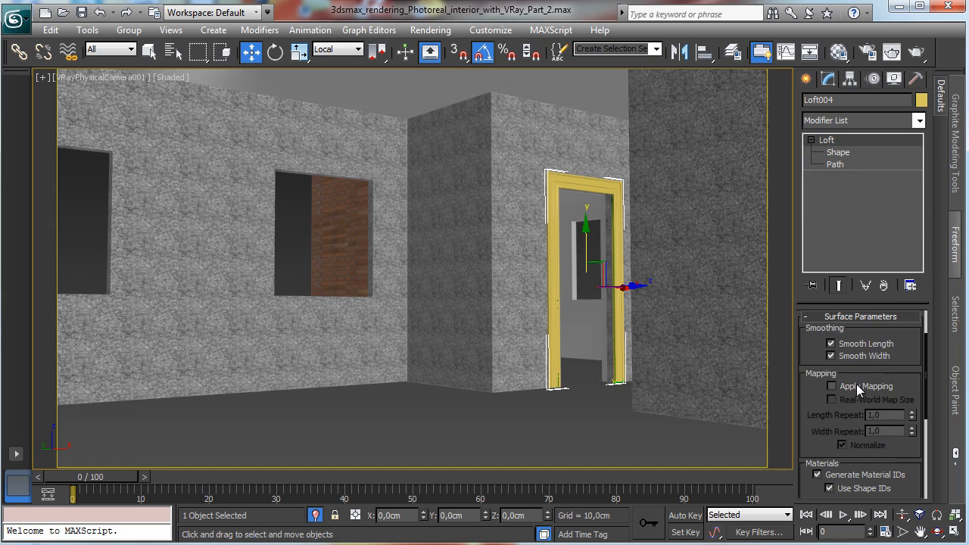
left_click(859, 387)
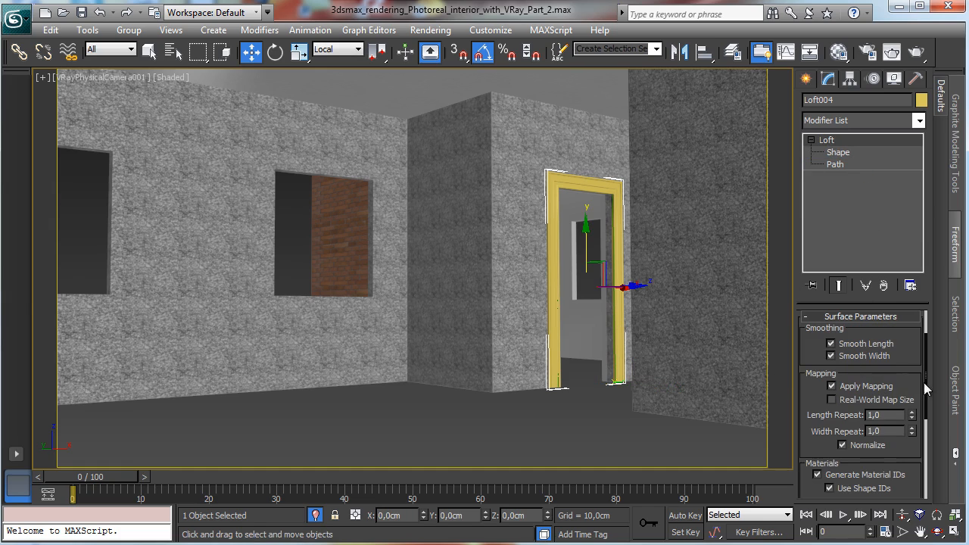
left_click(886, 414)
type("5")
key("Return")
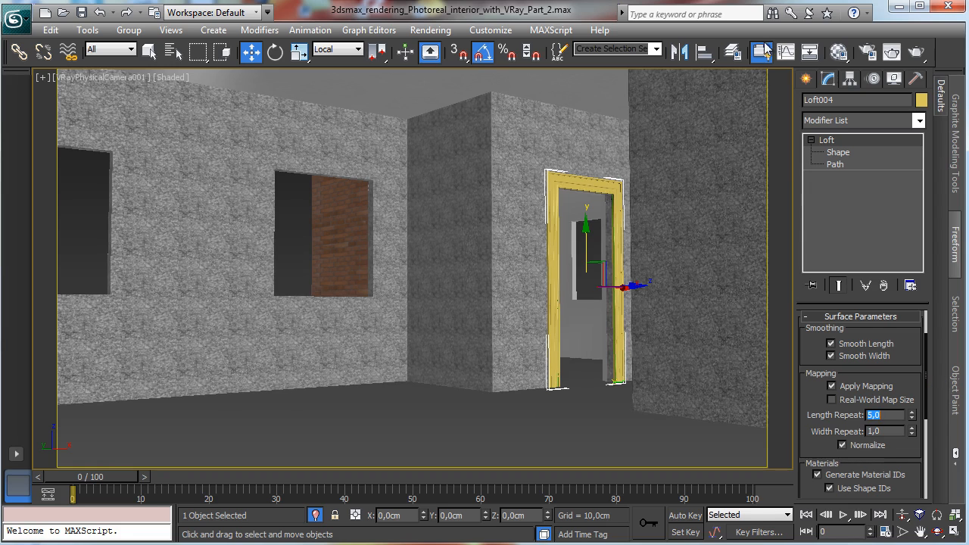
Step: Pick the Ceiling material from the scene in the Material Editor and assign it to the door trim
left_click(837, 53)
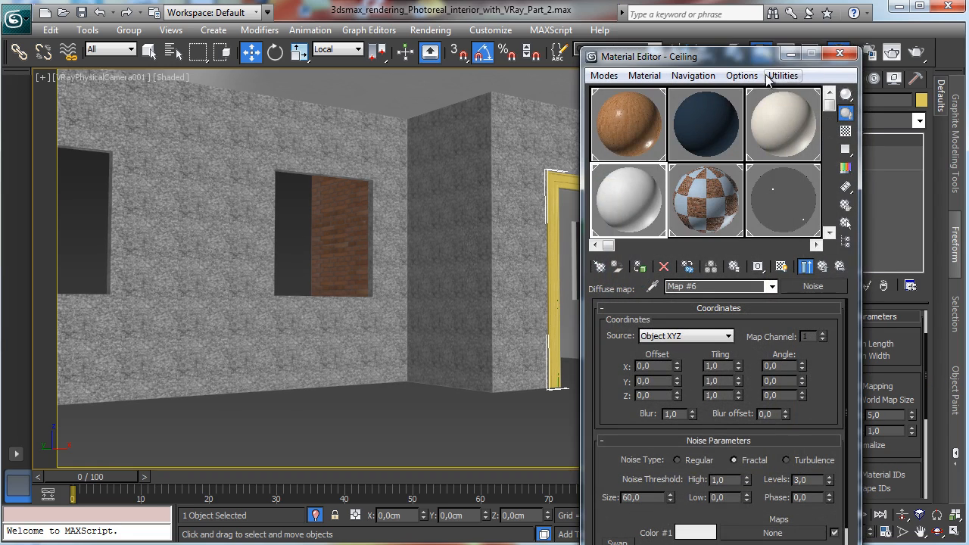
left_click_drag(820, 164, 794, 18)
left_click(621, 115)
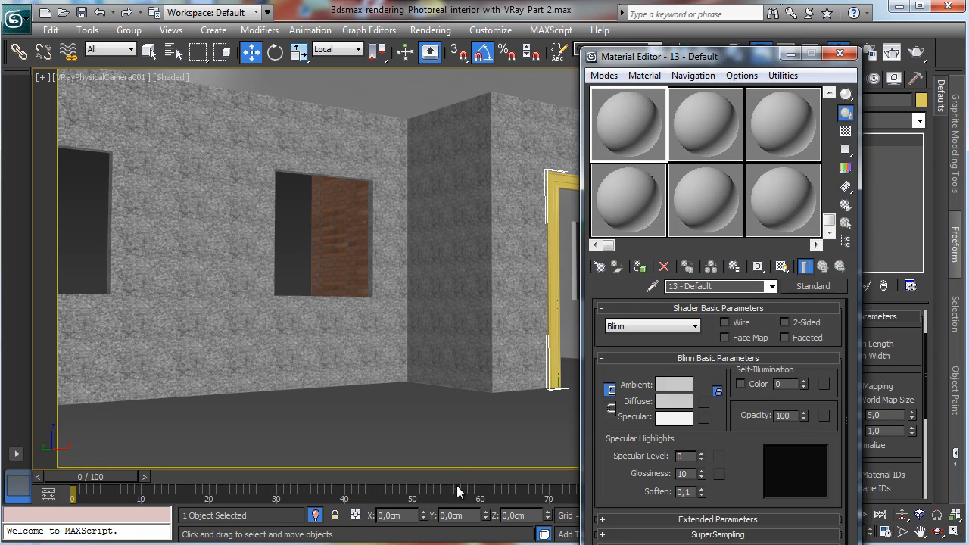
key("p")
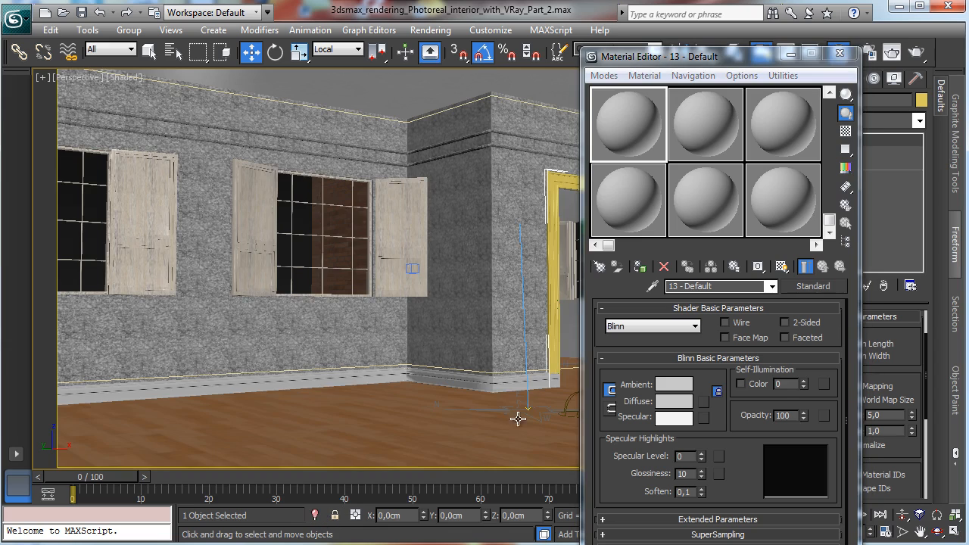
left_click(651, 286)
left_click(492, 356)
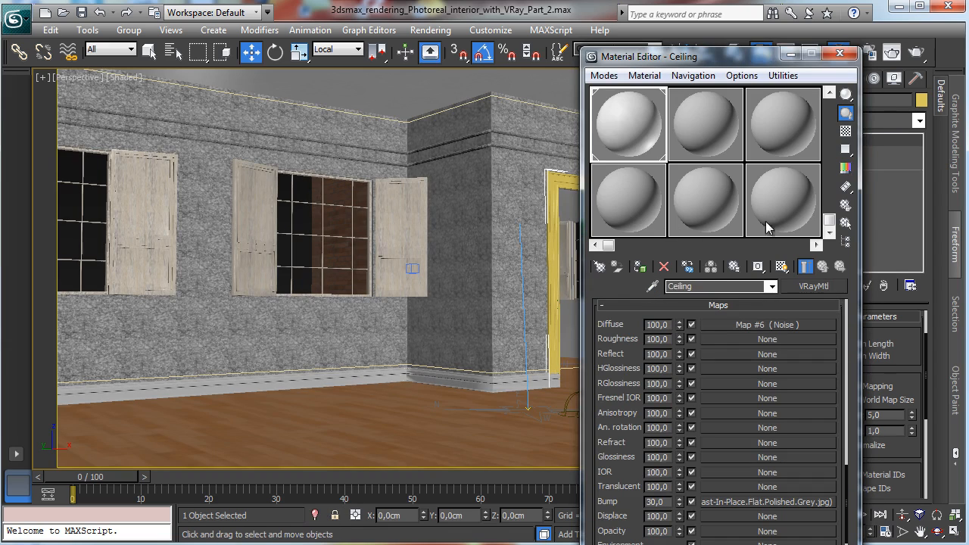
left_click_drag(719, 59, 196, 71)
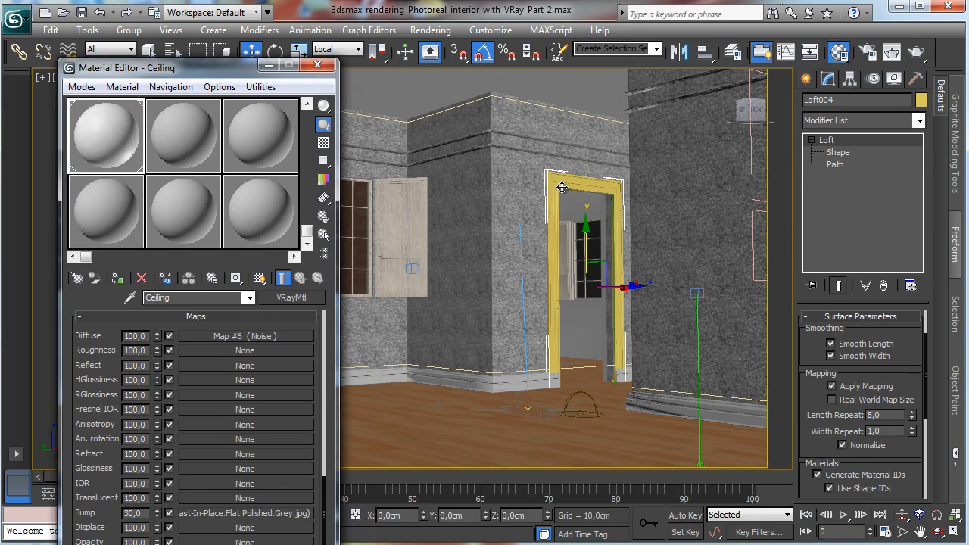
left_click(117, 278)
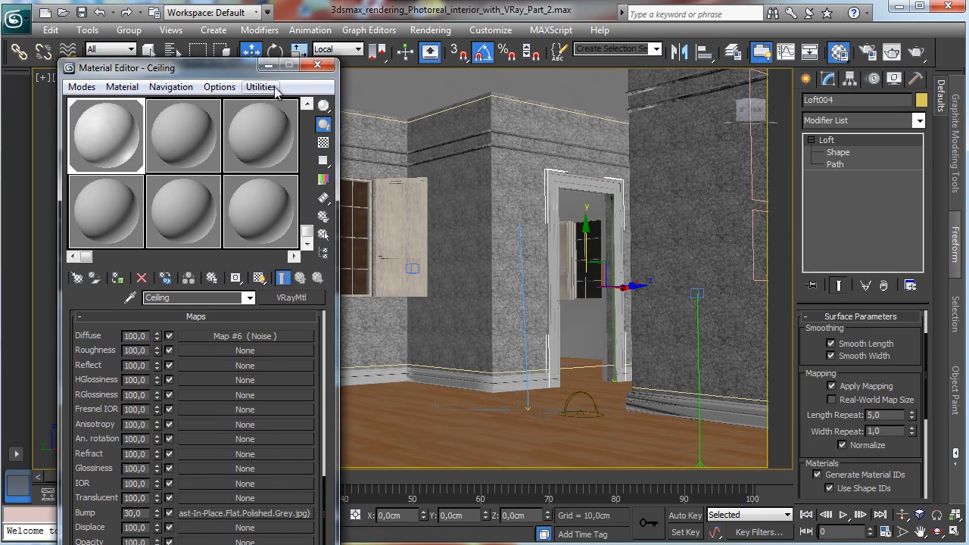
left_click(318, 64)
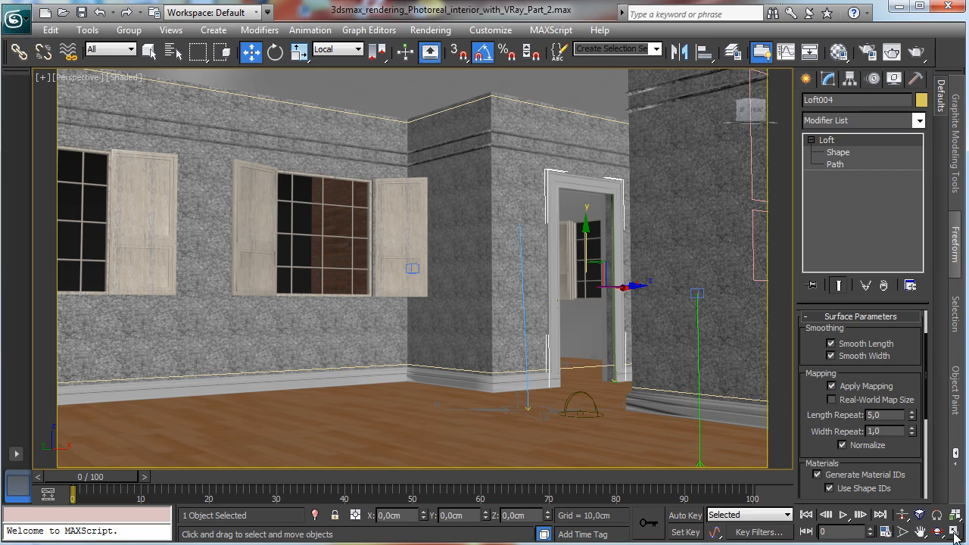
Step: Isolate the door trim and draw a ChamferBox door leaf about 211 cm long, 90 cm wide and 14 cm high inside the opening
left_click(315, 515)
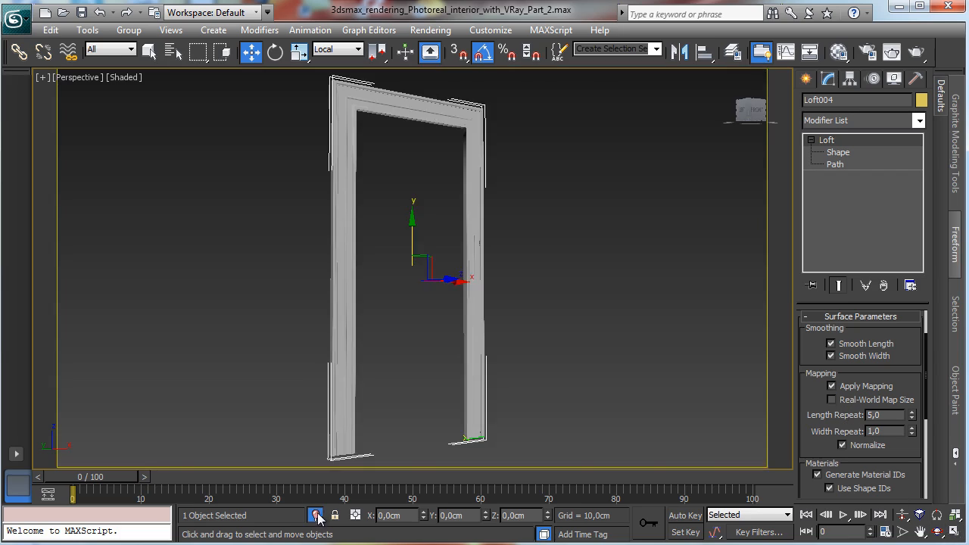
left_click(954, 531)
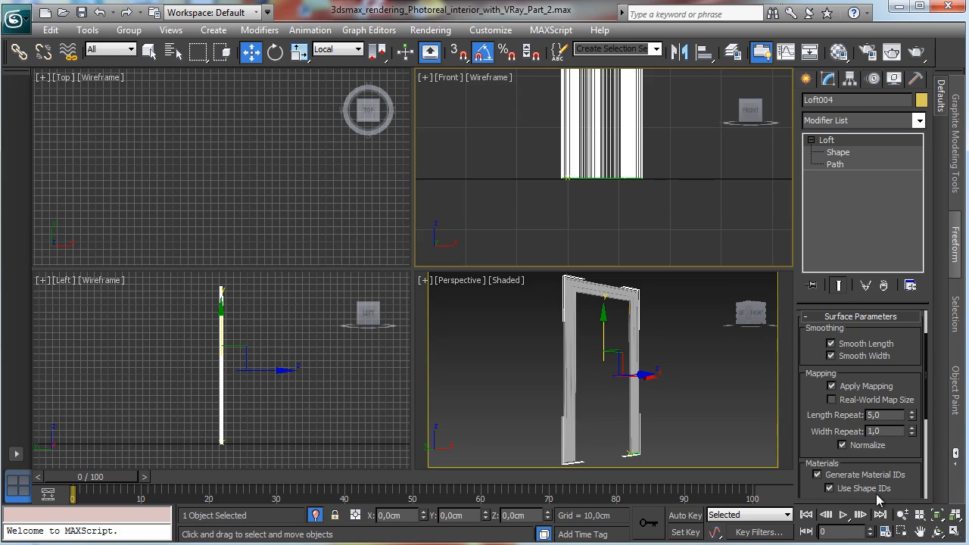
left_click(937, 516)
left_click(954, 531)
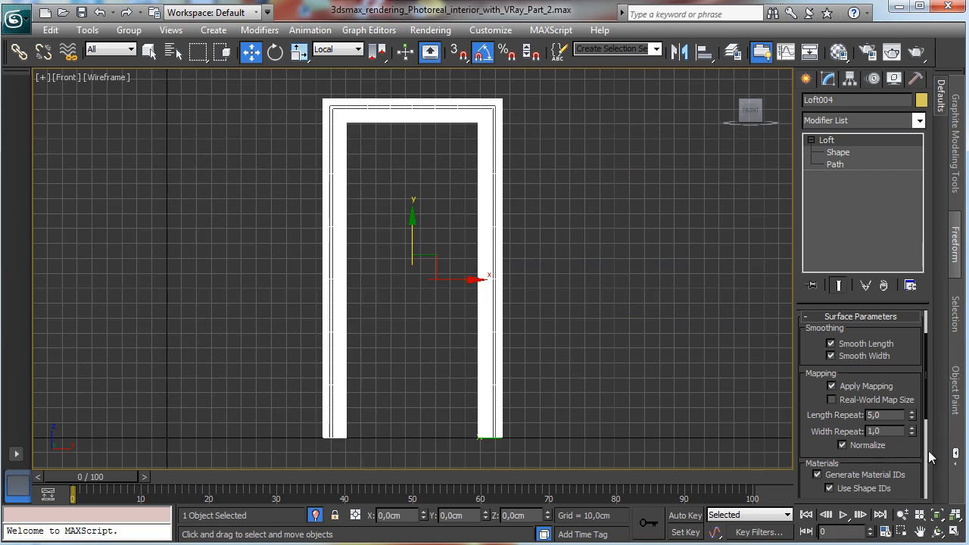
left_click(900, 531)
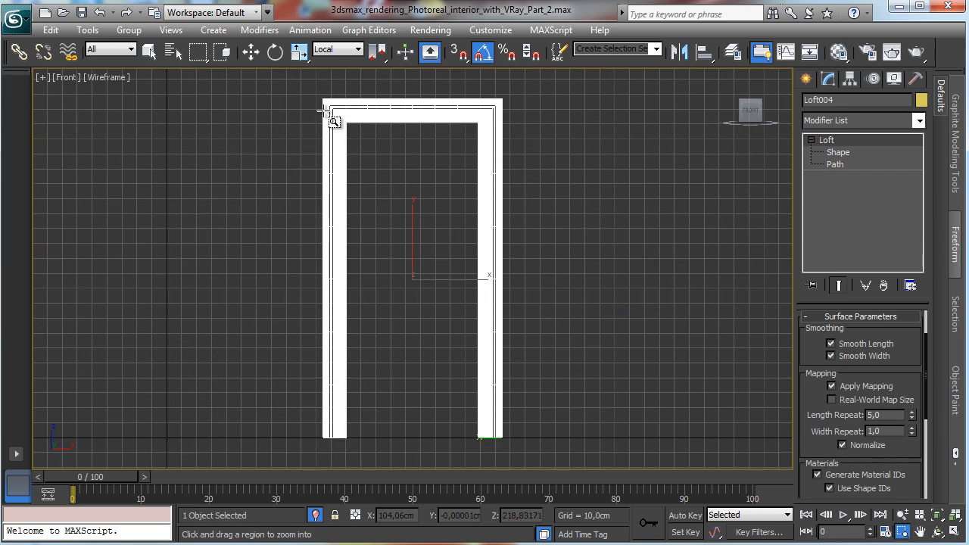
left_click_drag(330, 108, 500, 442)
left_click(806, 79)
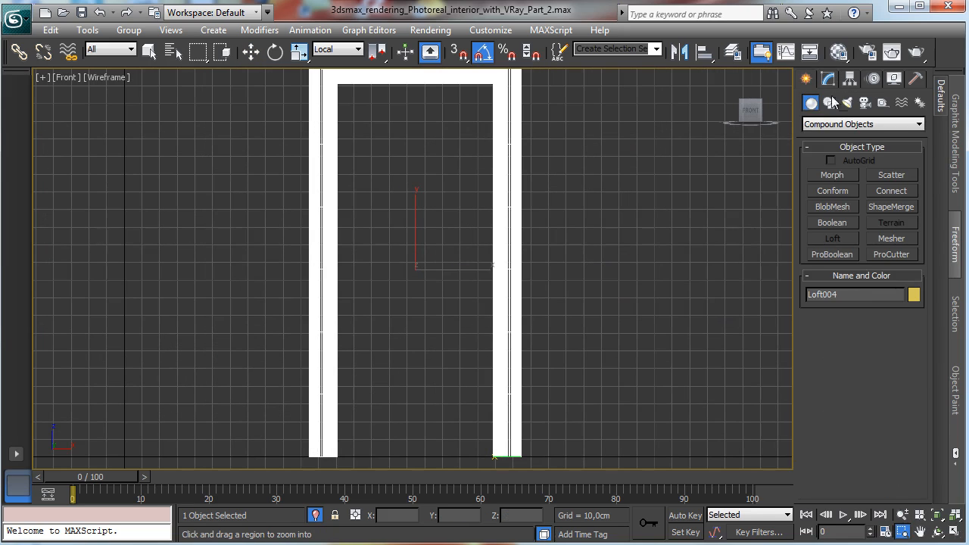
left_click(809, 125)
left_click(825, 134)
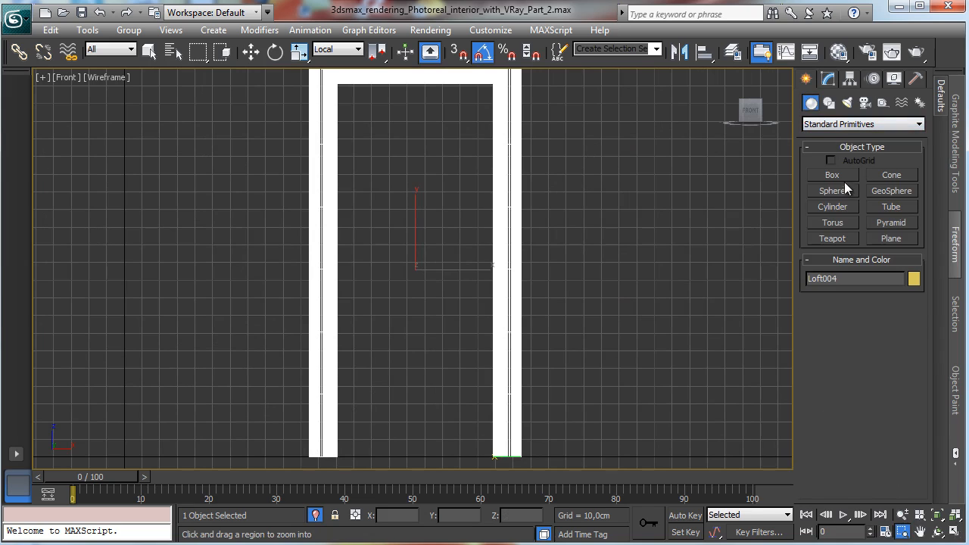
left_click(850, 124)
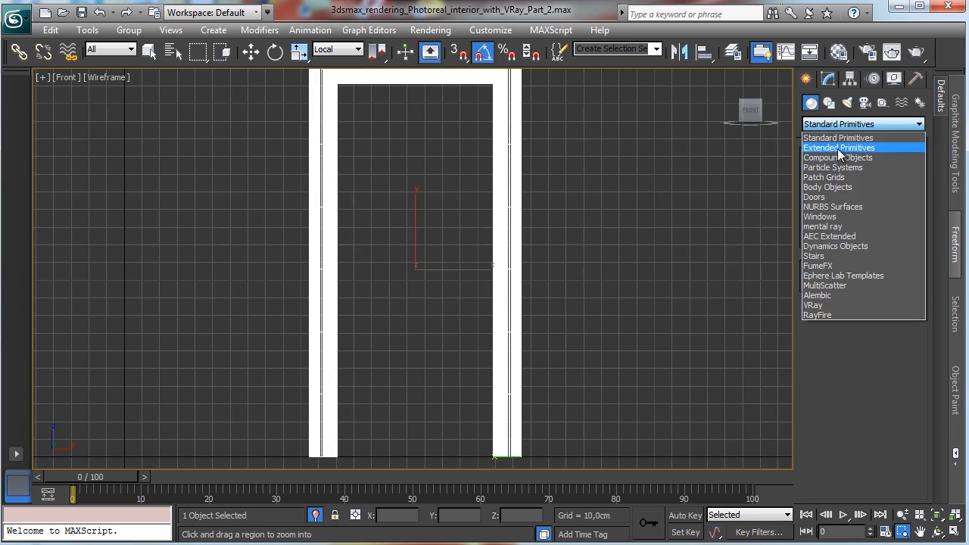
left_click(840, 145)
left_click(833, 191)
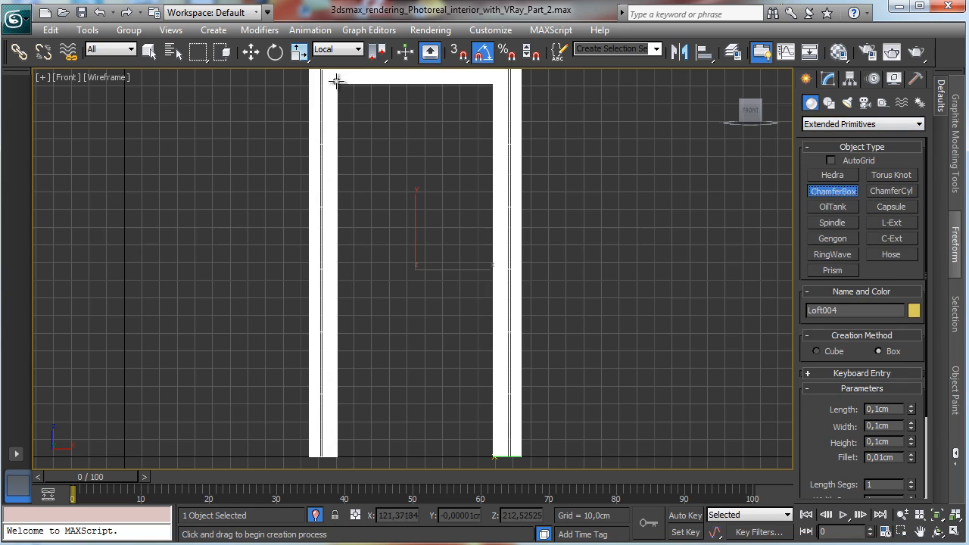
left_click_drag(335, 83, 371, 140)
left_click_drag(419, 204, 495, 456)
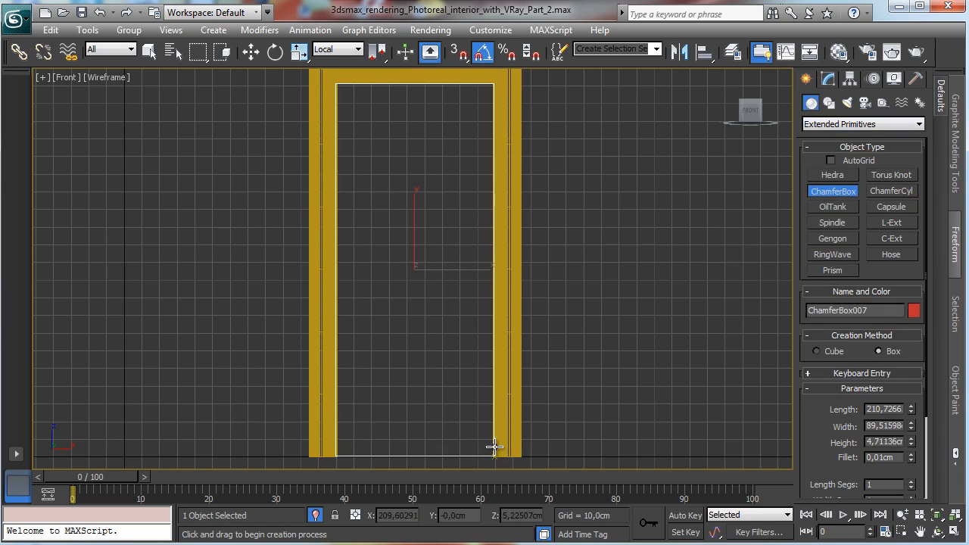
left_click(485, 432)
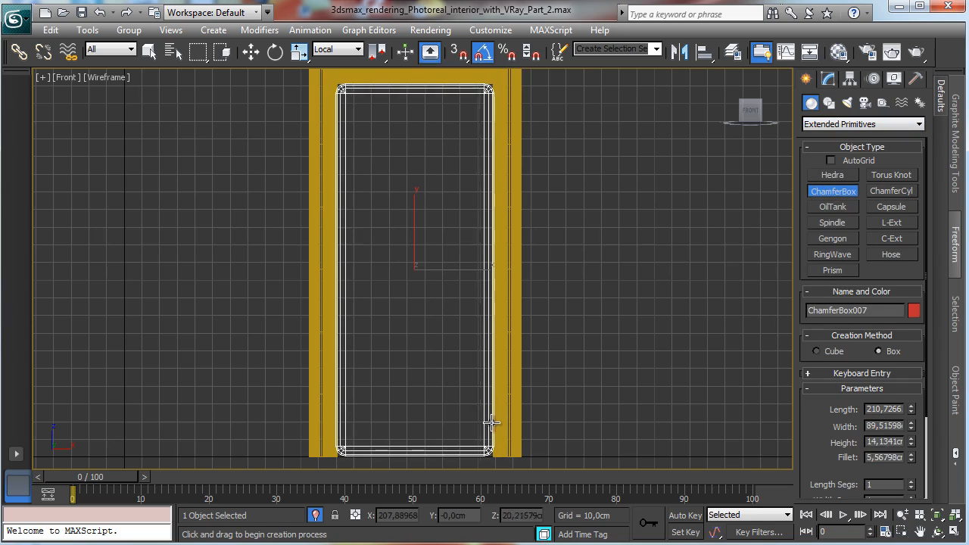
left_click(492, 429)
Step: Set the ChamferBox fillet to 0,25 cm and open its height value for editing
left_click_drag(876, 457, 946, 460)
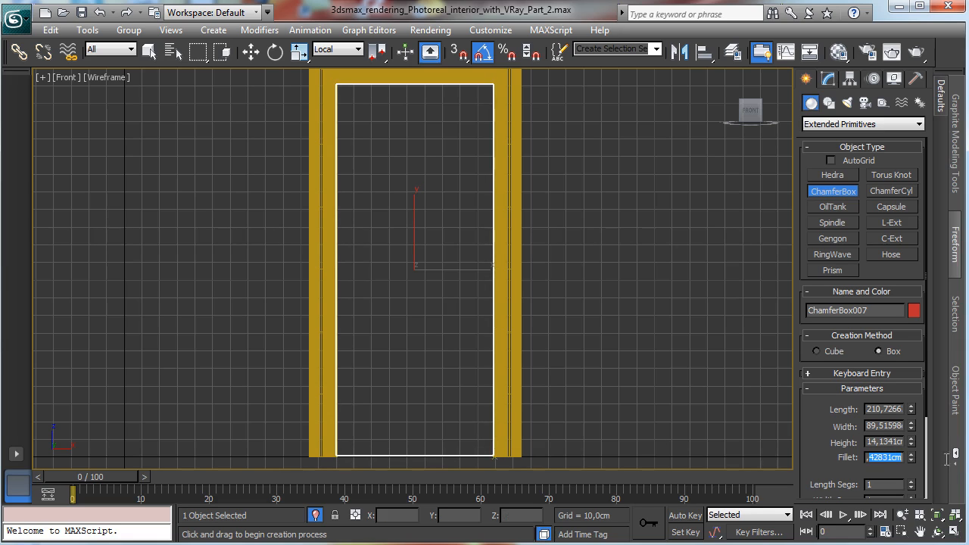
type("0,25")
key("Return")
double_click(884, 442)
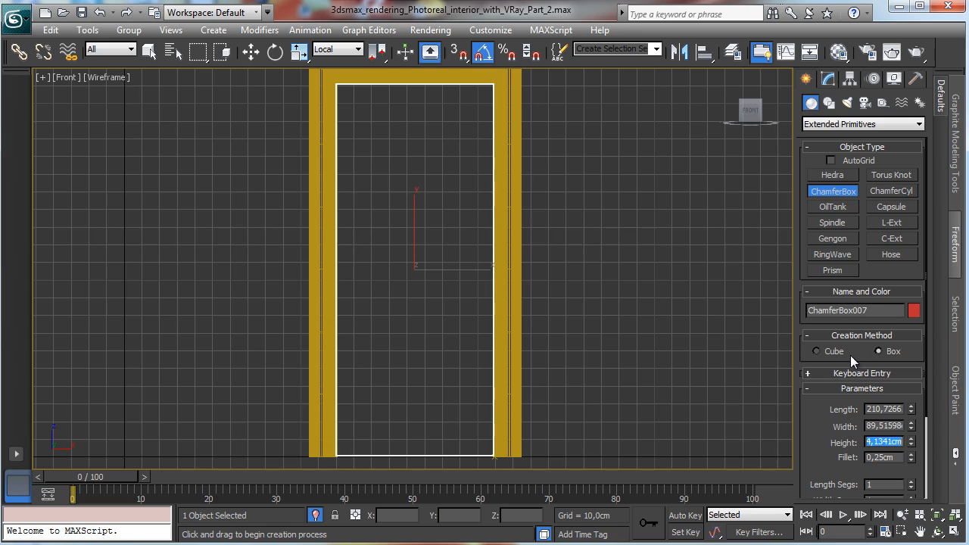
Step: Draw a rectangle spline about 102 cm long and 70 cm wide in the upper part of the door leaf
left_click(834, 125)
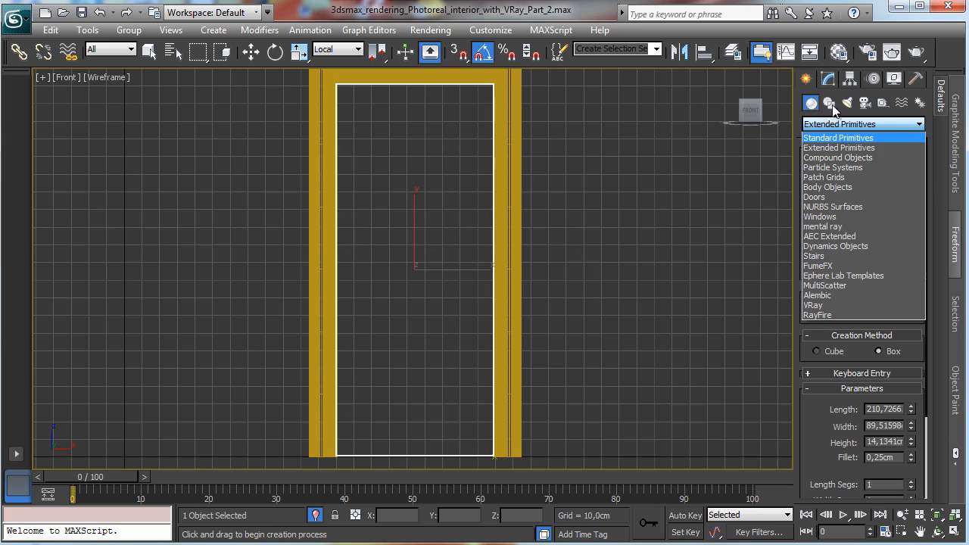
left_click(832, 110)
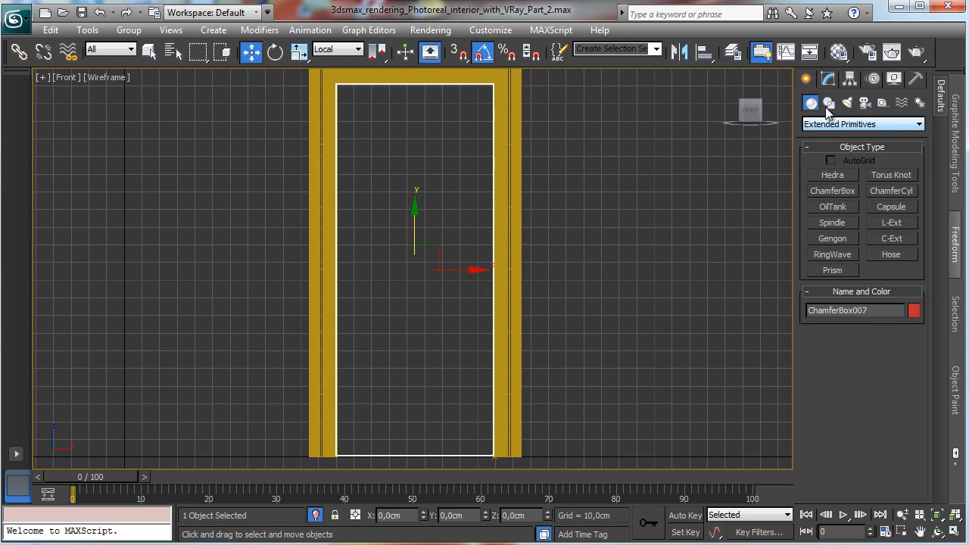
left_click(828, 105)
left_click(877, 189)
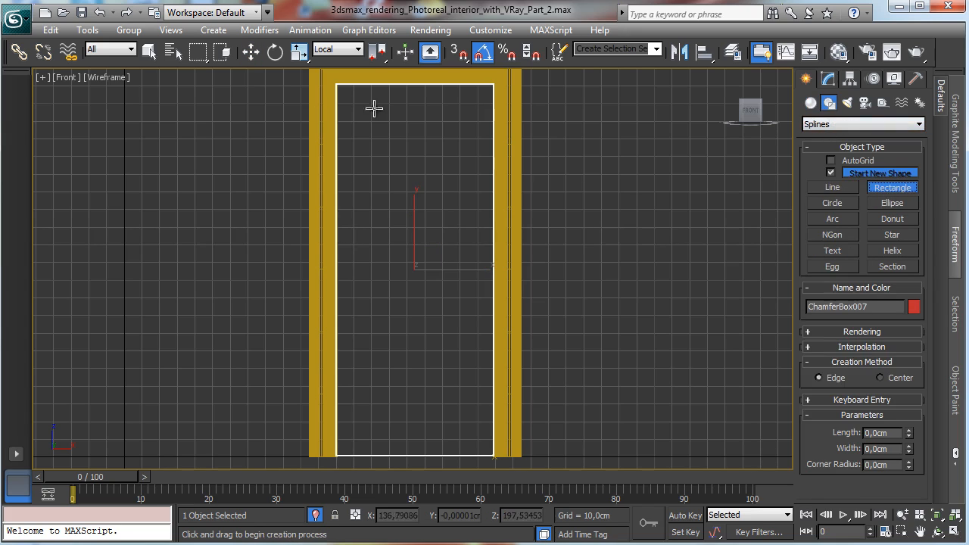
left_click_drag(353, 100, 478, 279)
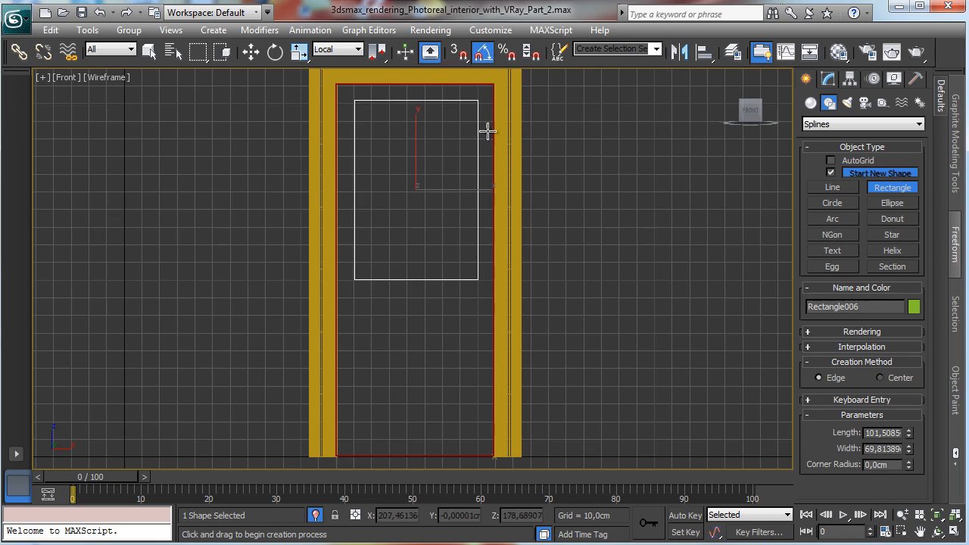
Step: Copy the rectangle down to the lower part of the door leaf
left_click(251, 51)
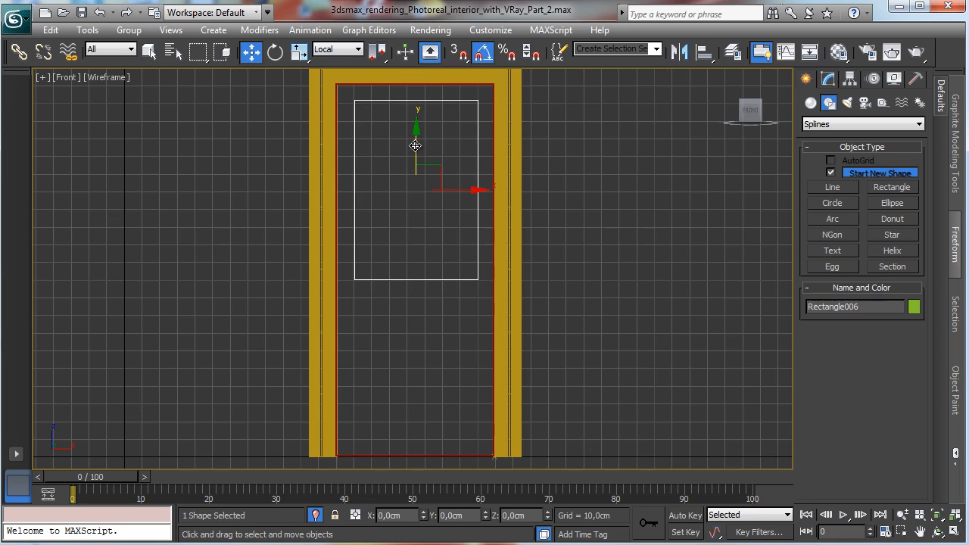
left_click_drag(400, 154, 376, 326, "shift")
left_click(504, 342)
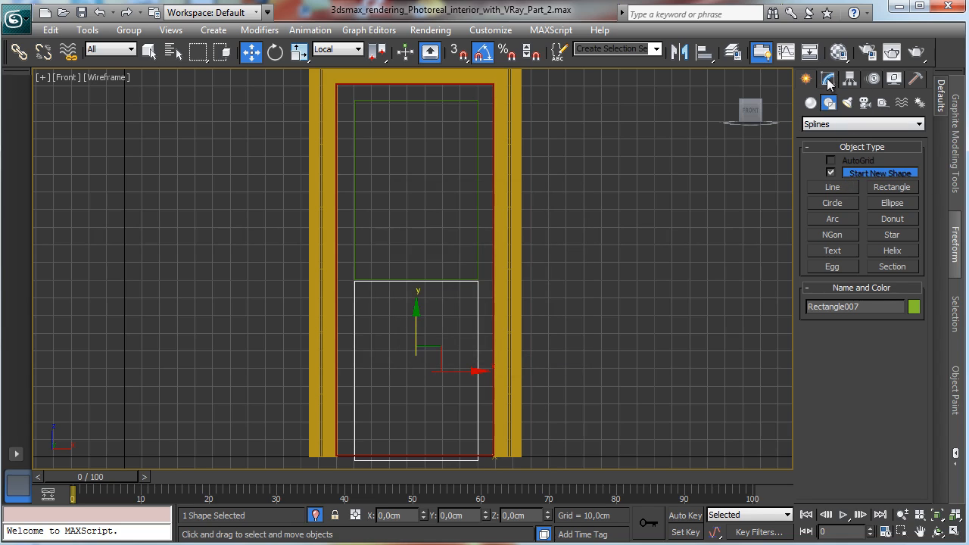
Step: Set the lower rectangle's length to about 57 cm and move it slightly upward
left_click(828, 80)
left_click_drag(906, 370, 909, 391)
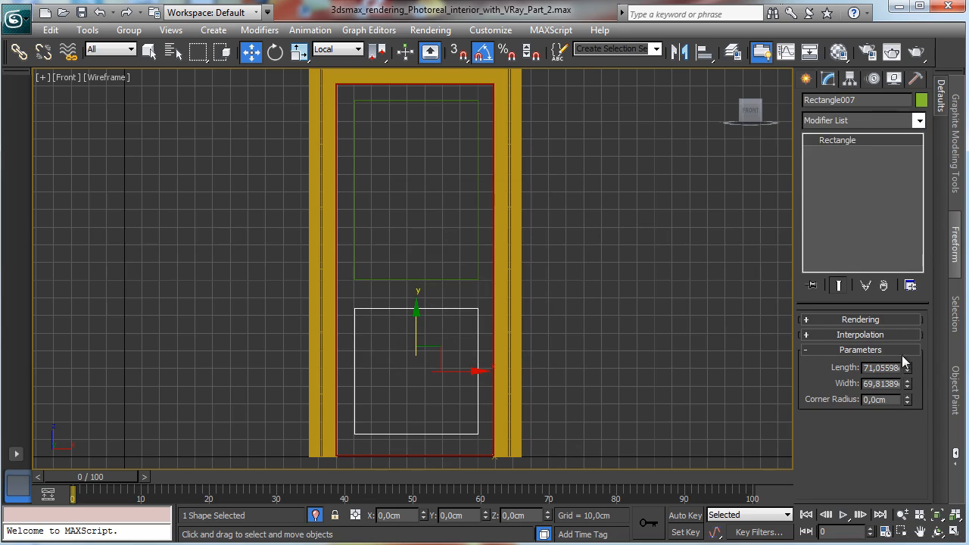
left_click_drag(907, 368, 908, 382)
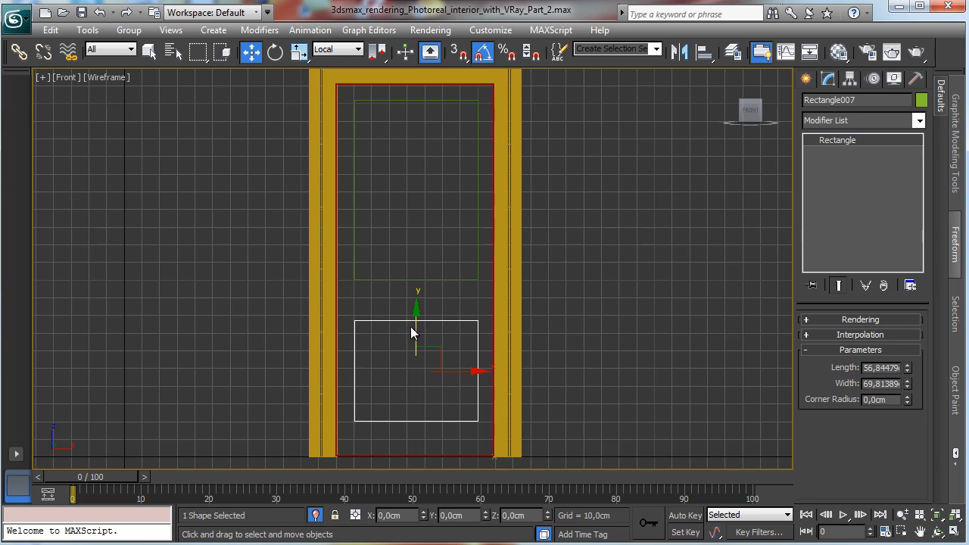
left_click_drag(411, 333, 454, 321)
Step: Zoom into the gap between the rectangles and draw a small NGon about 3,7 cm in radius there
left_click(808, 79)
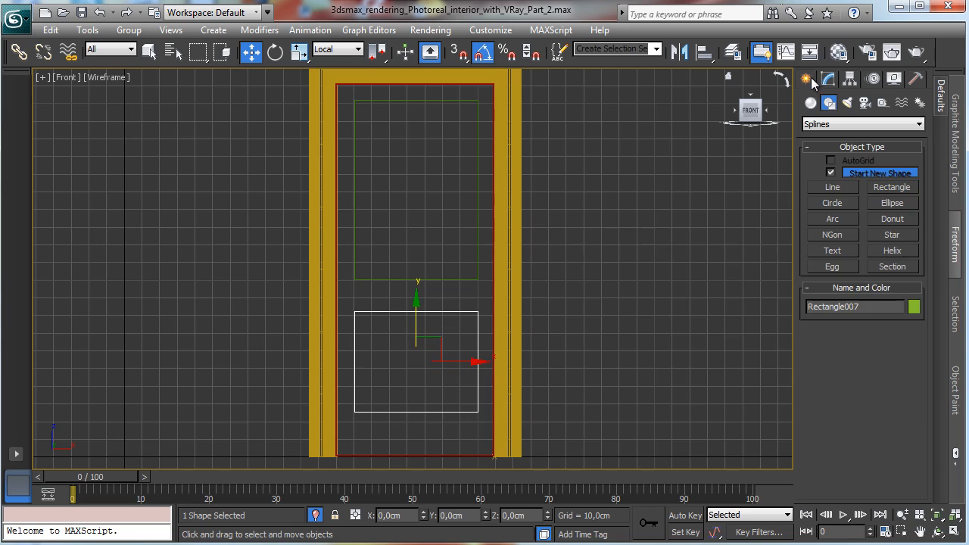
left_click(884, 532)
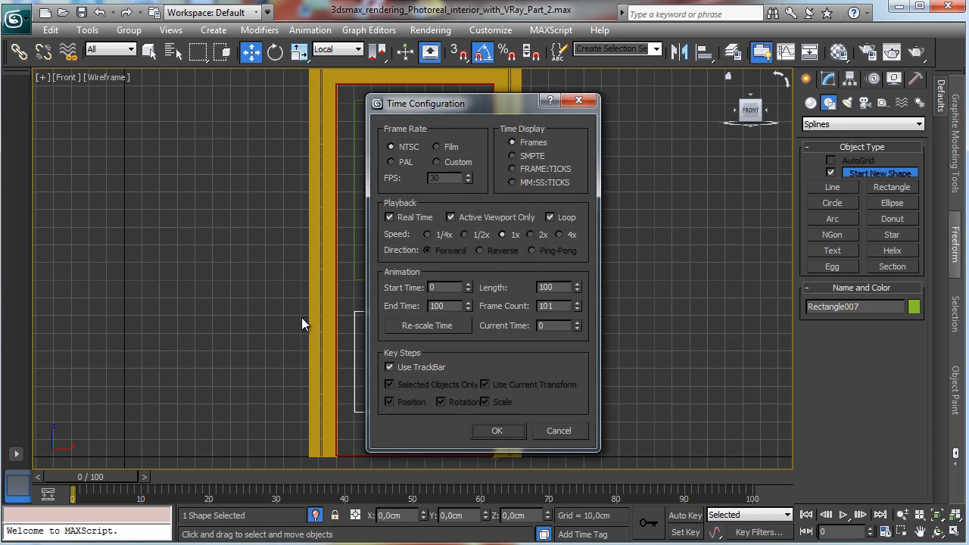
left_click(564, 432)
left_click(902, 531)
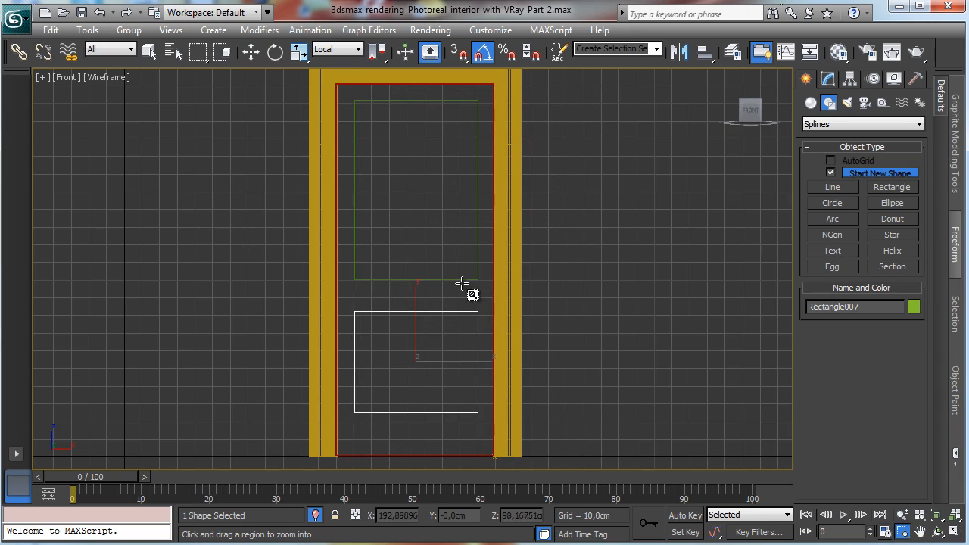
left_click_drag(464, 289, 501, 331)
left_click(836, 188)
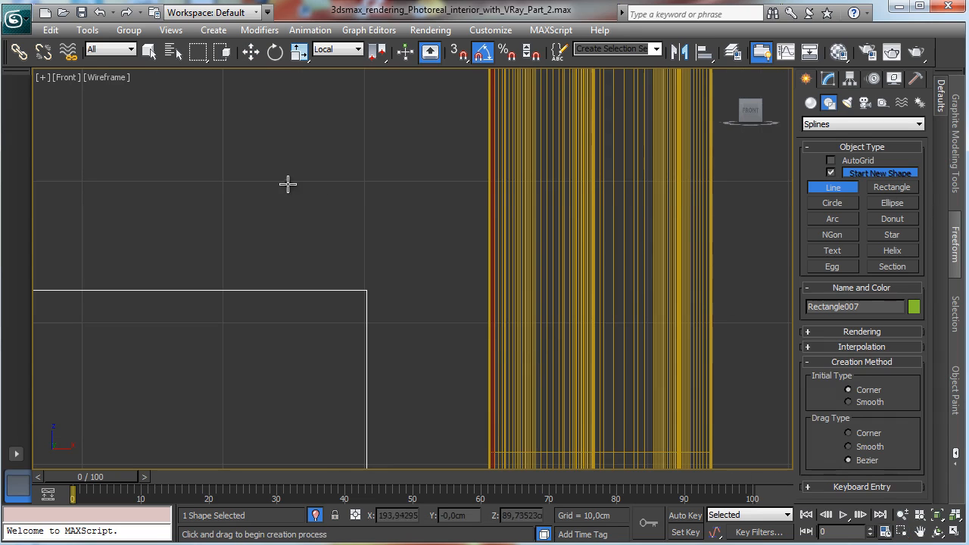
left_click(838, 236)
left_click_drag(304, 197, 331, 242)
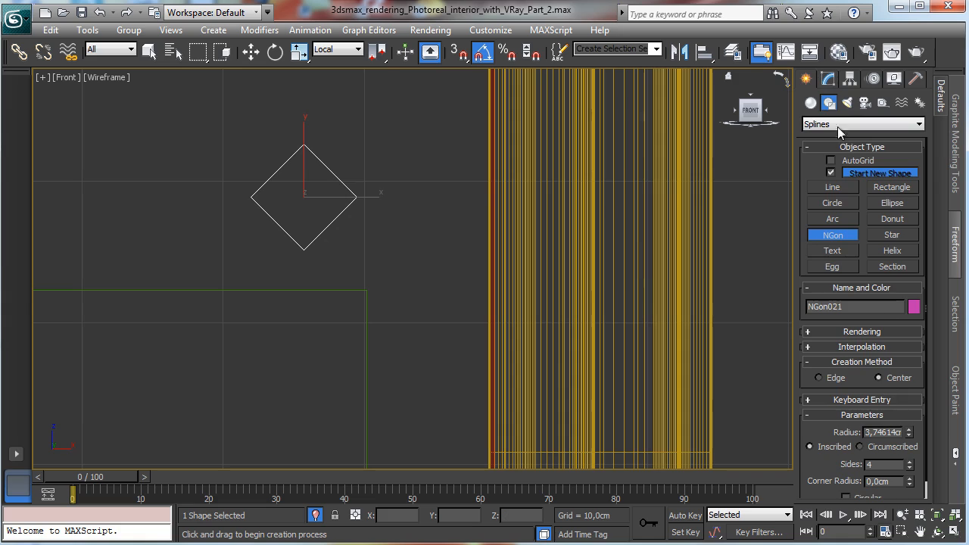
Step: Set the NGon to 6 sides with a corner radius of 0,25 cm
left_click(828, 79)
left_click(908, 396)
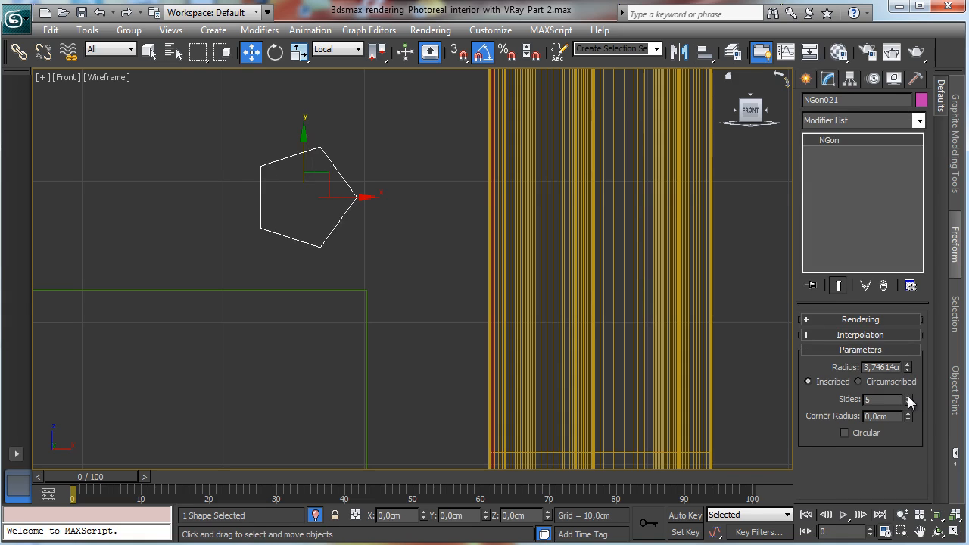
left_click(908, 397)
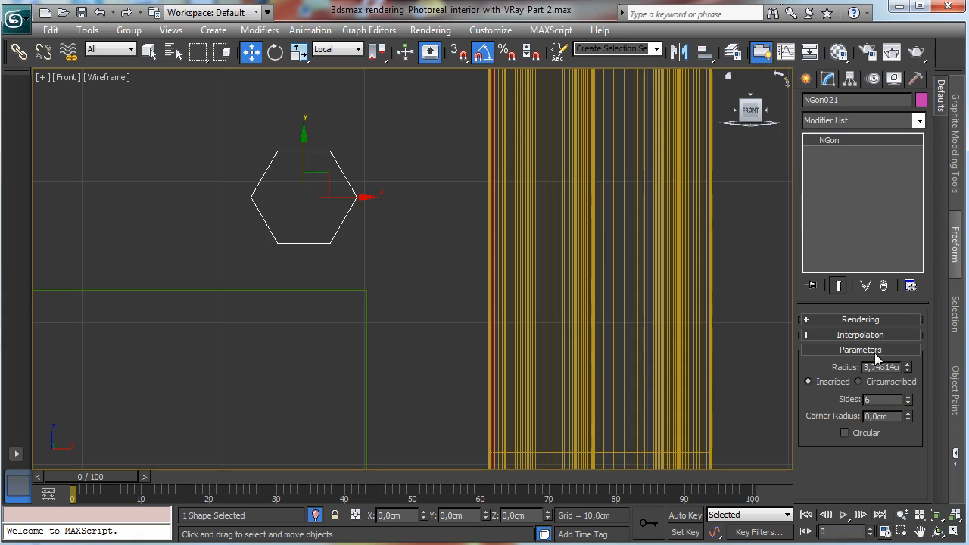
left_click(909, 412)
left_click_drag(909, 413, 920, 382)
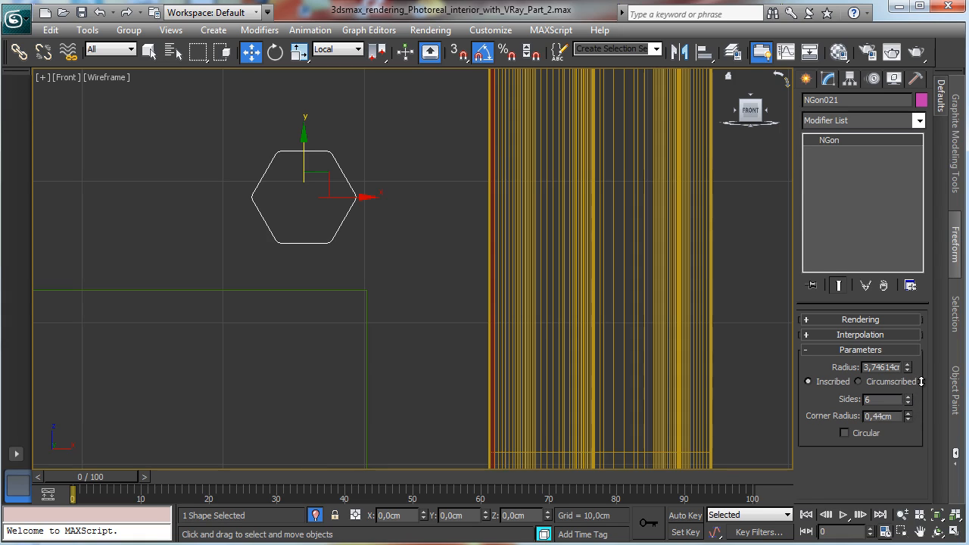
Step: Reduce the NGon's radius to about 2,3 cm
left_click(902, 515)
left_click_drag(435, 280, 472, 407)
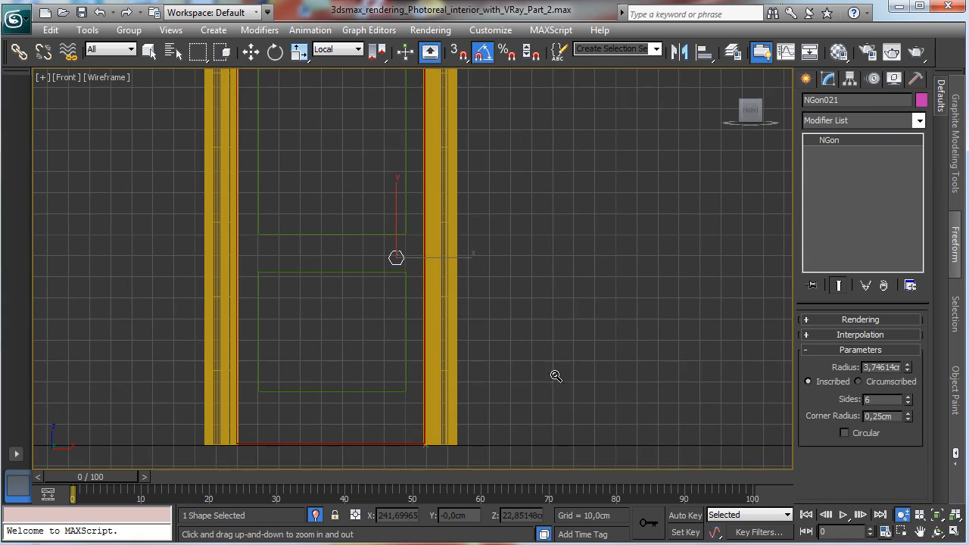
left_click(908, 366)
left_click_drag(907, 368, 902, 389)
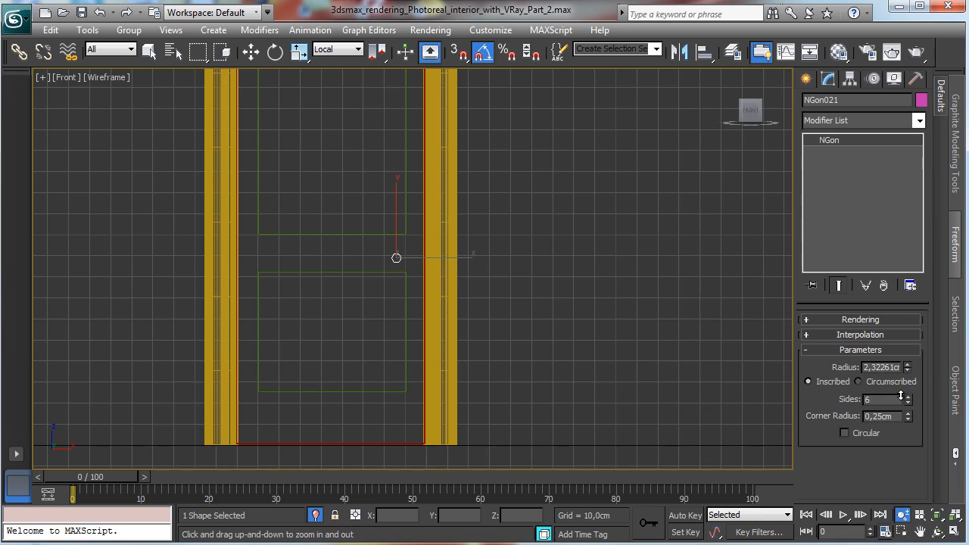
Step: Loft the NGon along the lower rectangle to create a moulding frame
key("q")
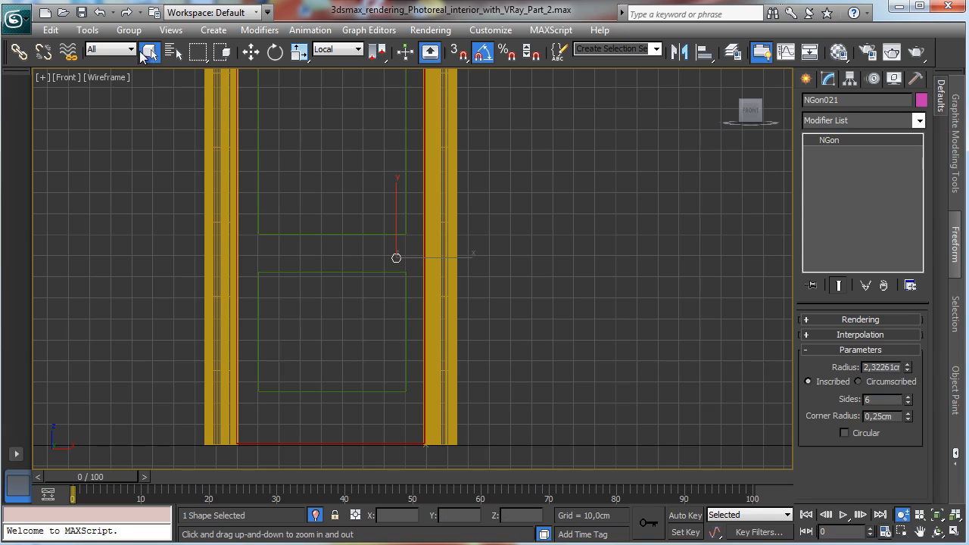
left_click(374, 273)
left_click(806, 79)
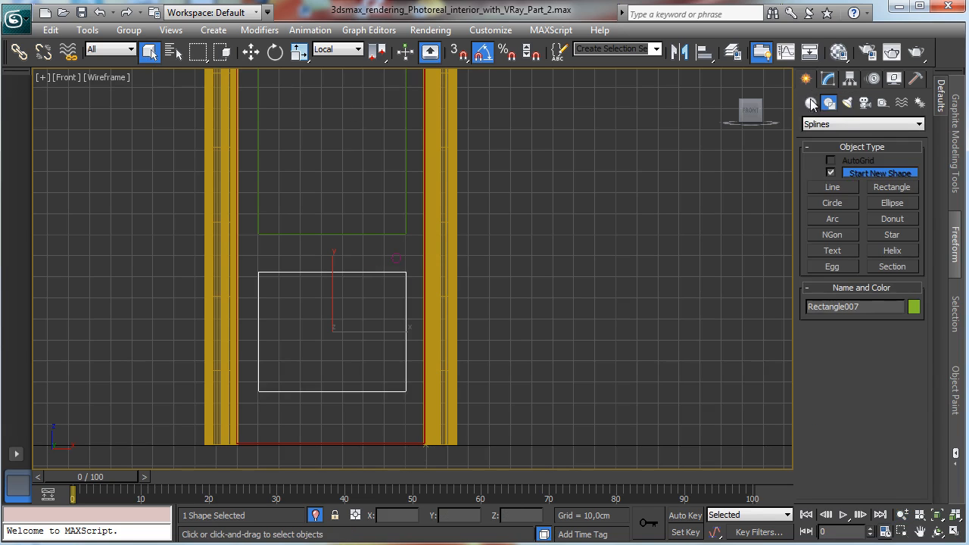
left_click(811, 102)
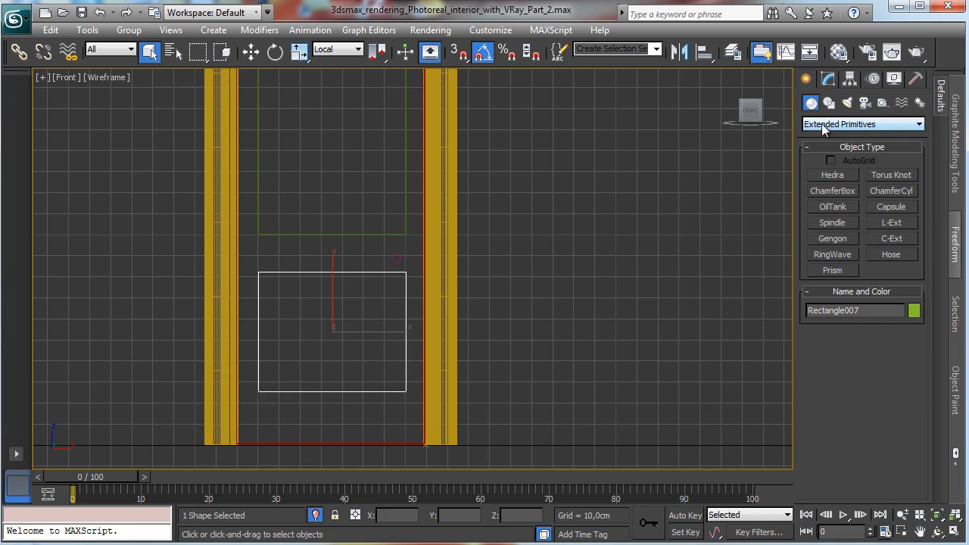
left_click(847, 124)
left_click(846, 158)
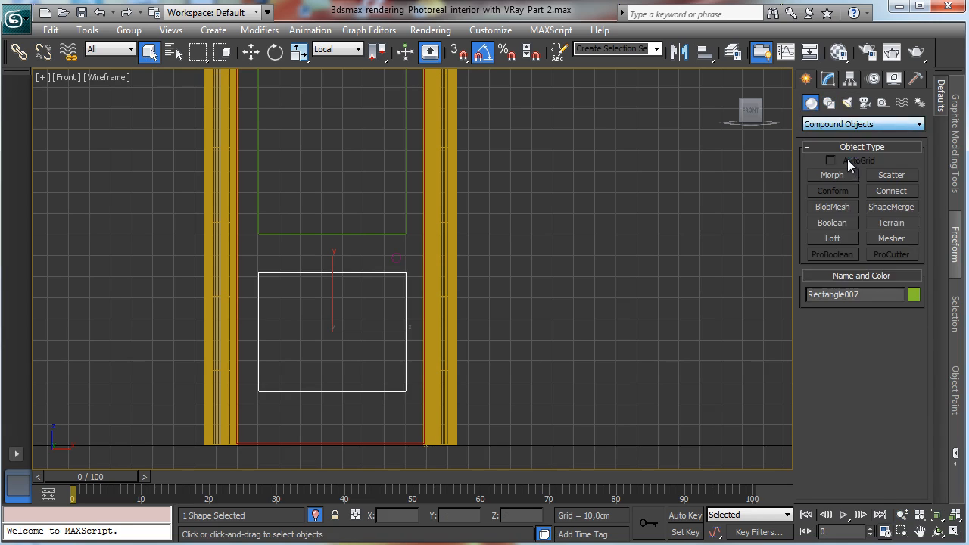
left_click(832, 238)
left_click(891, 333)
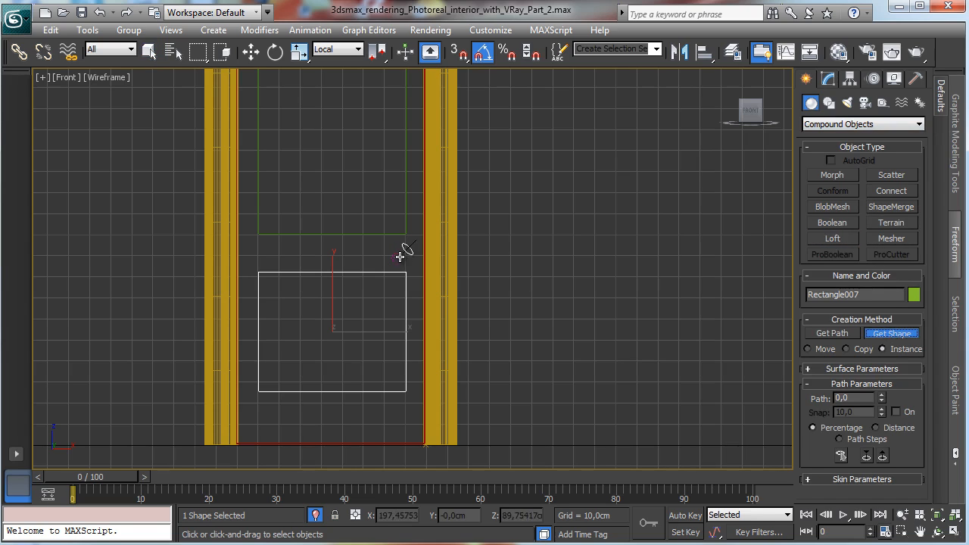
left_click(400, 257)
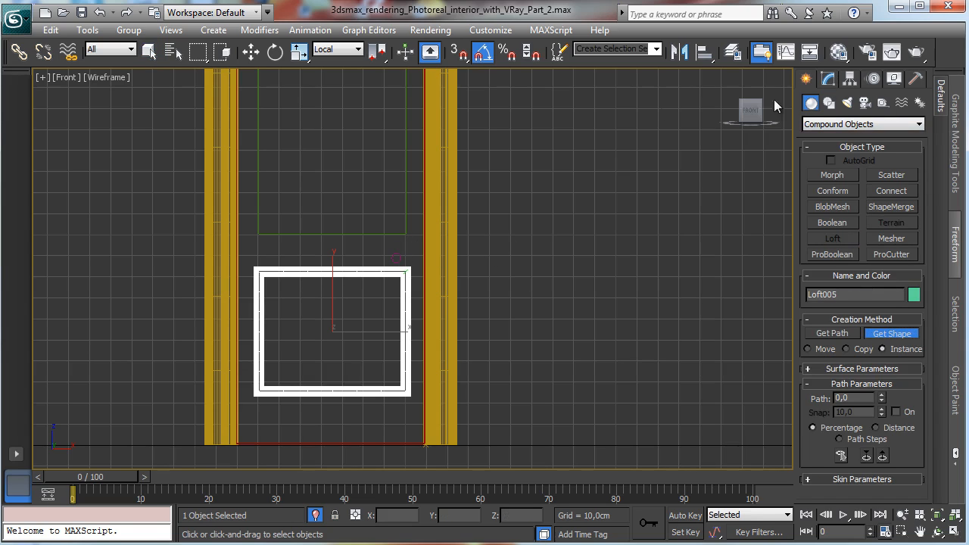
Step: Loft the NGon along the upper rectangle to create a second moulding frame
left_click(827, 78)
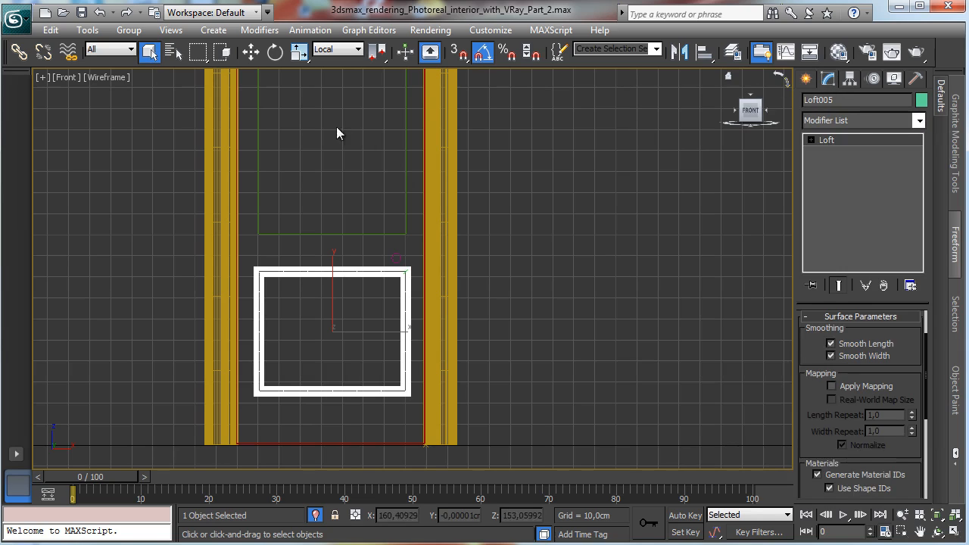
left_click(405, 147)
left_click(807, 82)
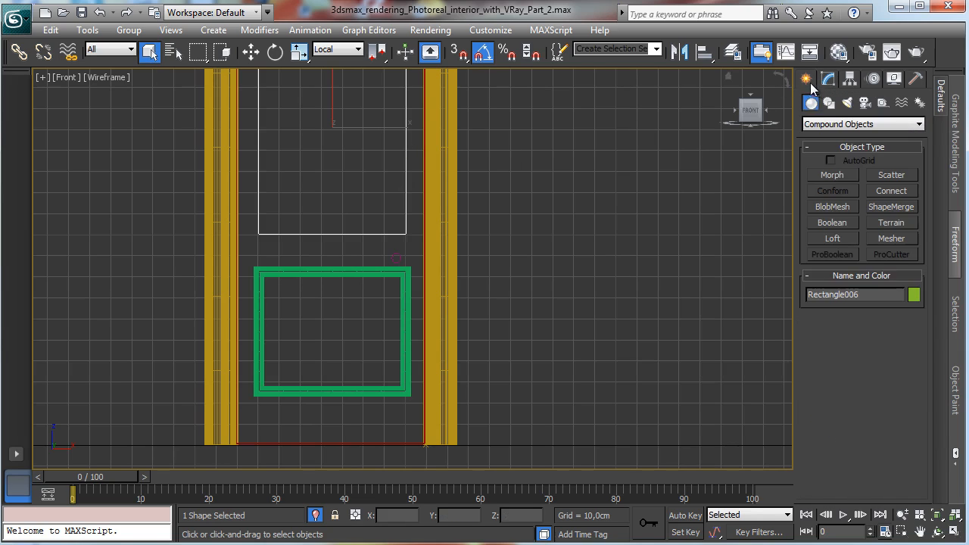
left_click(829, 238)
left_click(891, 333)
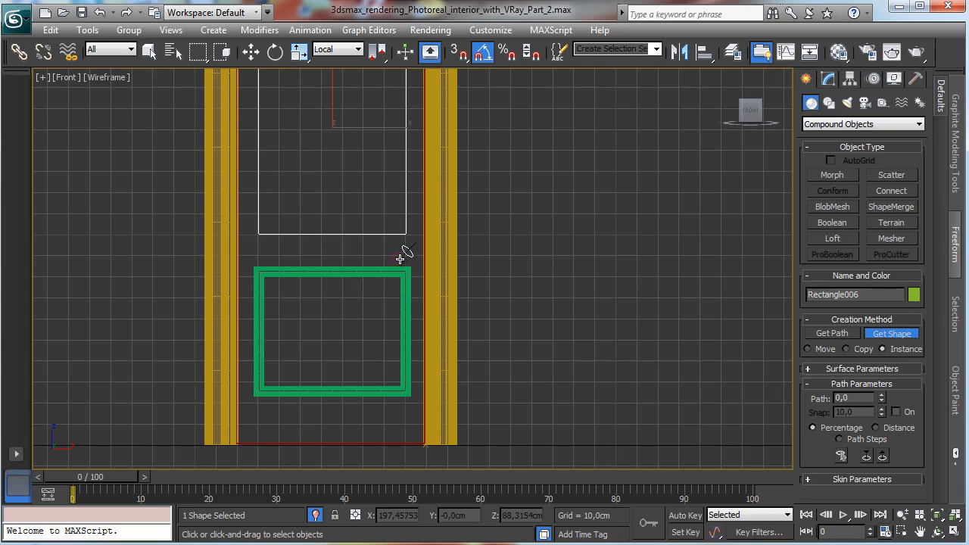
left_click(396, 258)
Step: Select both moulding frames with the door leaf and move them together sideways in the Left view to sit in the door opening
left_click(149, 50)
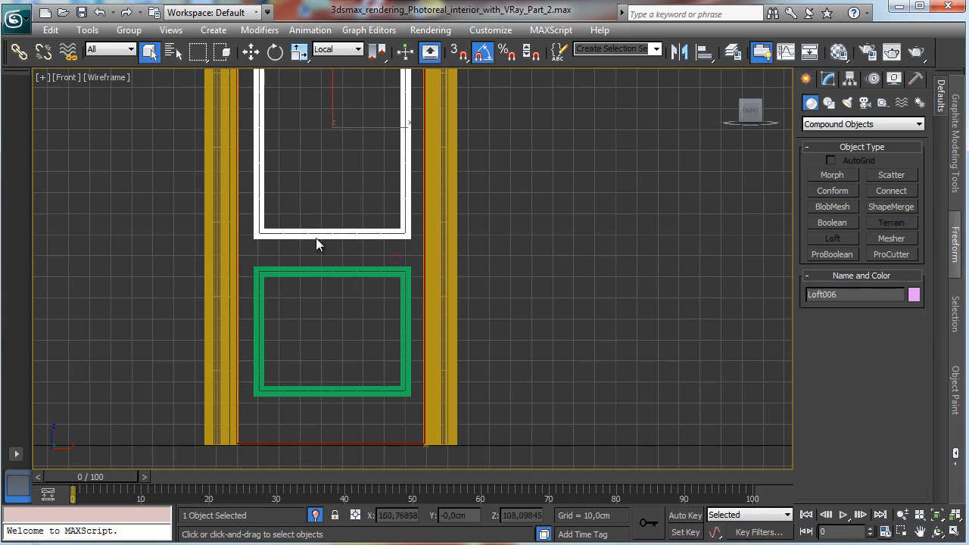
left_click(302, 269, "ctrl")
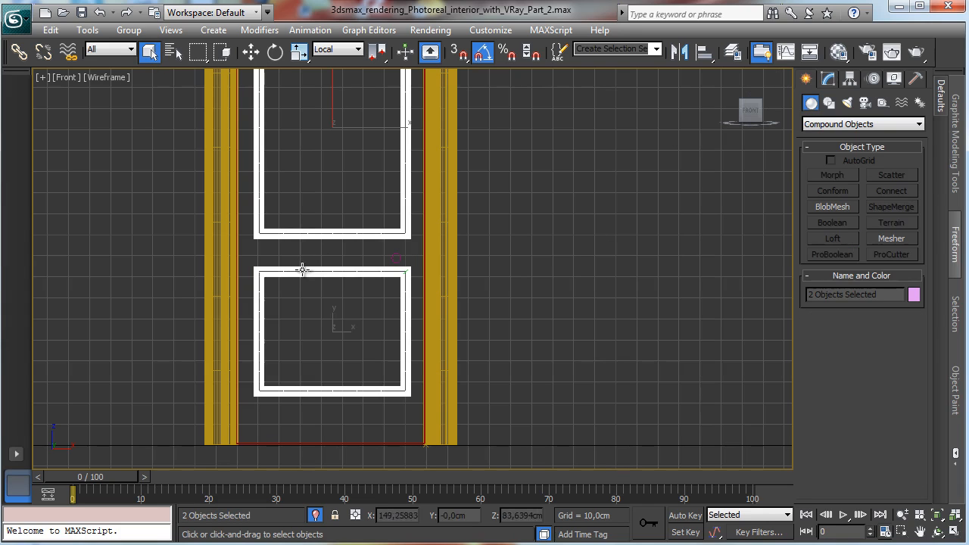
left_click(955, 532)
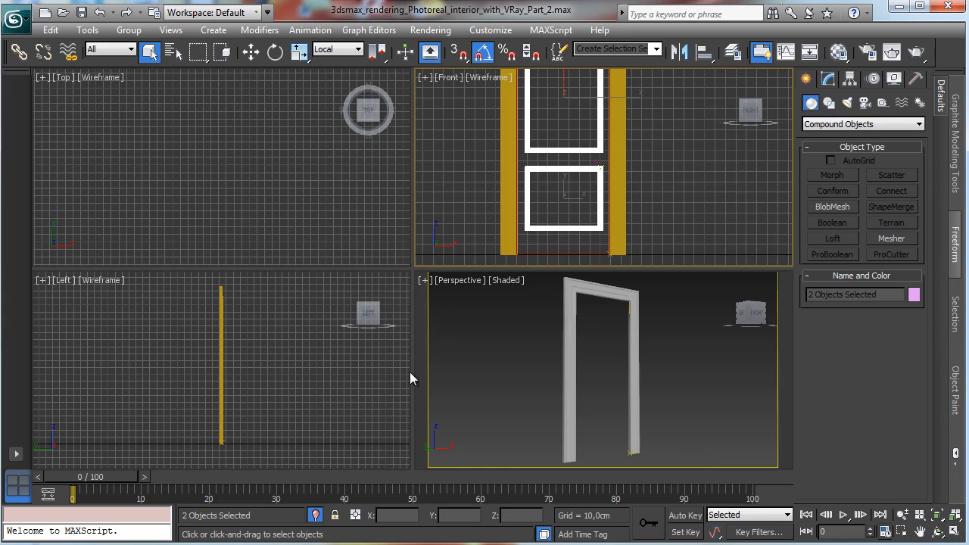
left_click(251, 51)
left_click(558, 254, "ctrl")
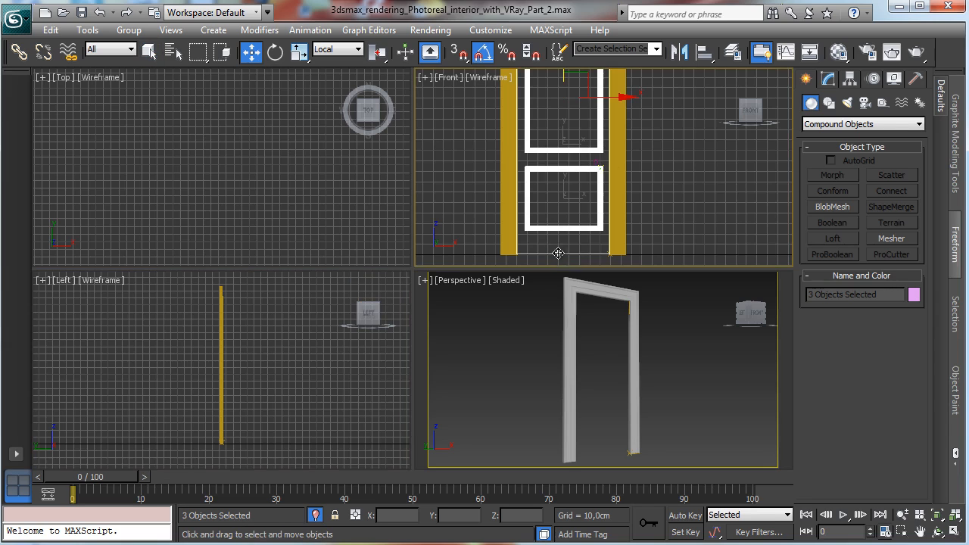
right_click(238, 347)
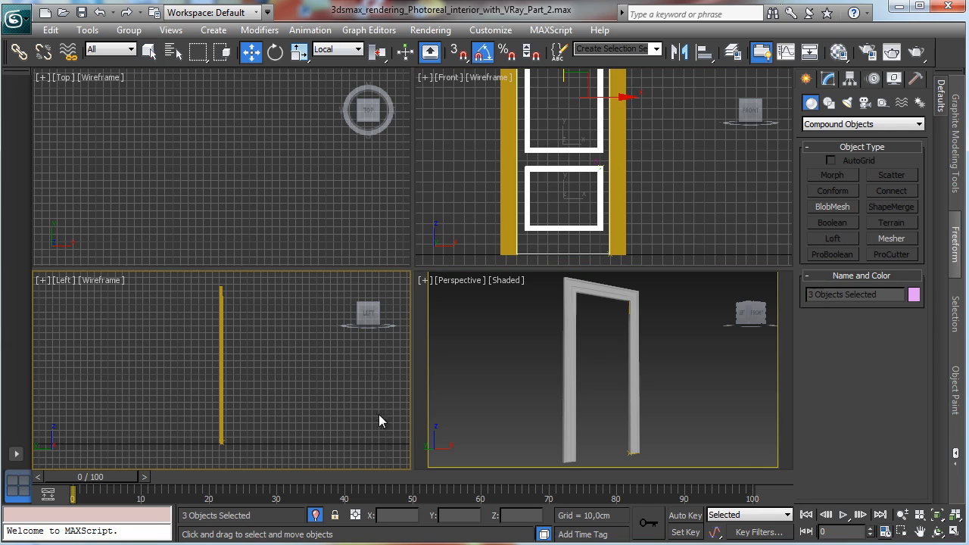
left_click(936, 515)
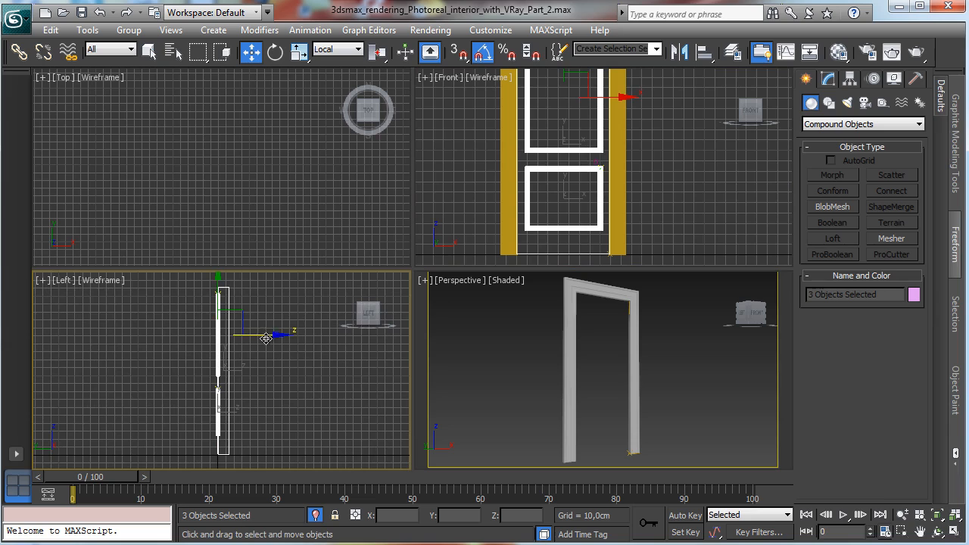
left_click_drag(254, 340, 74, 342)
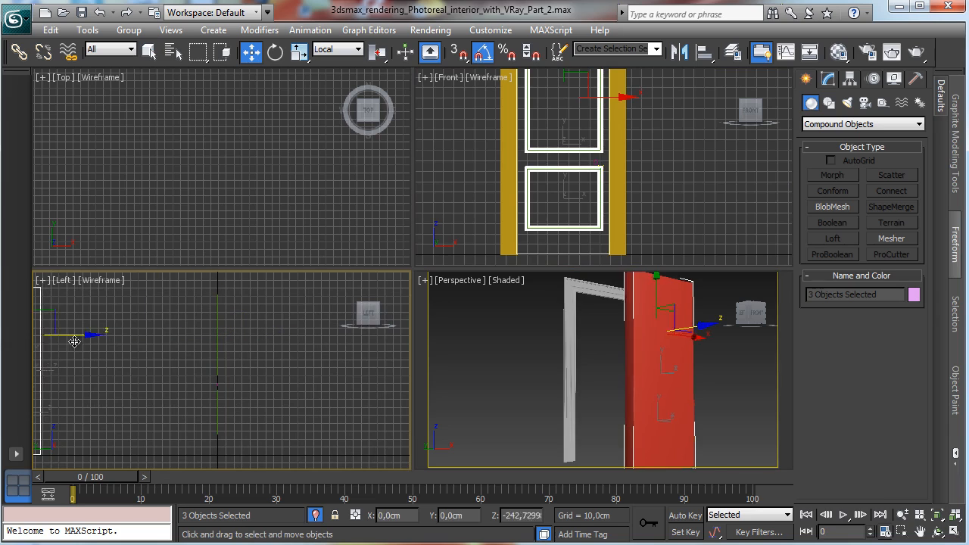
left_click(937, 516)
left_click_drag(264, 334, 203, 334)
left_click(273, 387)
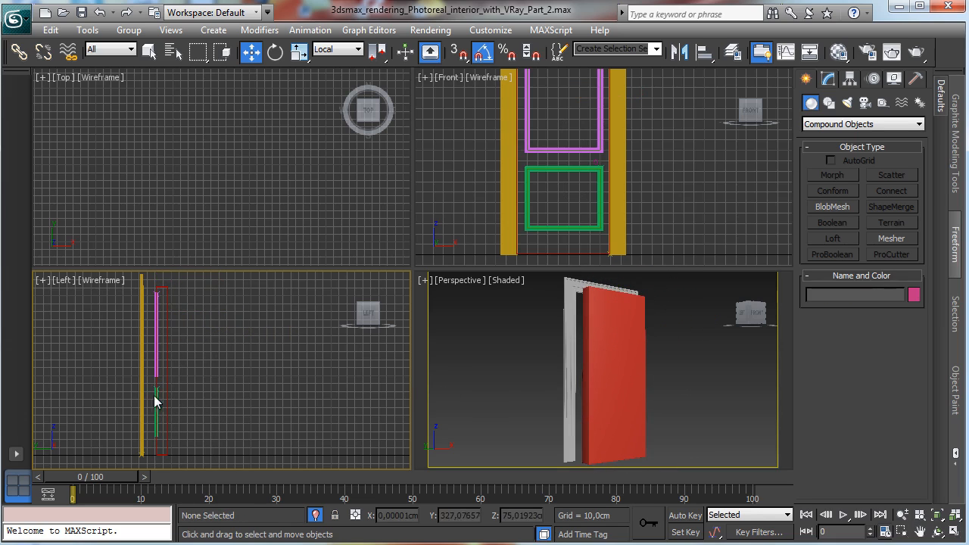
Step: Set the door leaf's chamfer box height to 10 cm
left_click(155, 398)
left_click(829, 80)
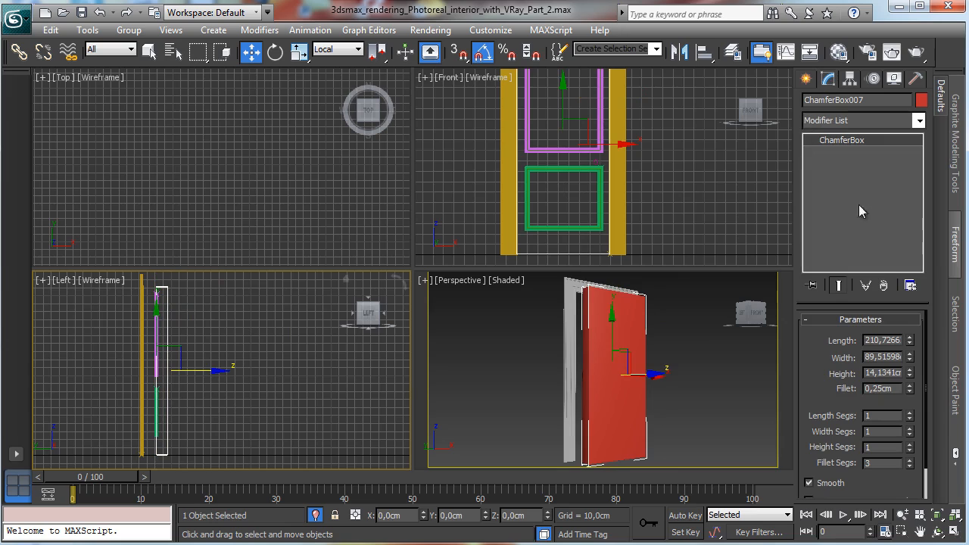
double_click(897, 371)
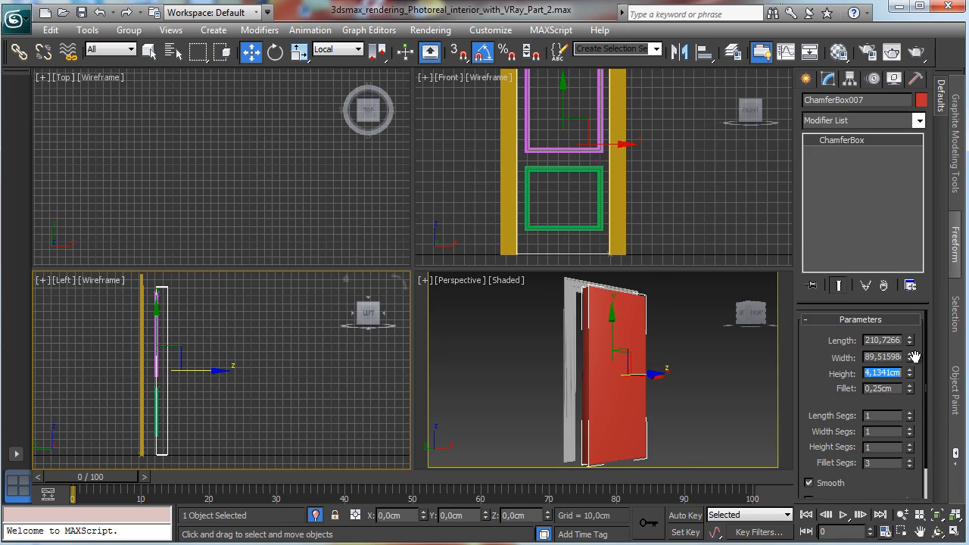
type("10")
key("Return")
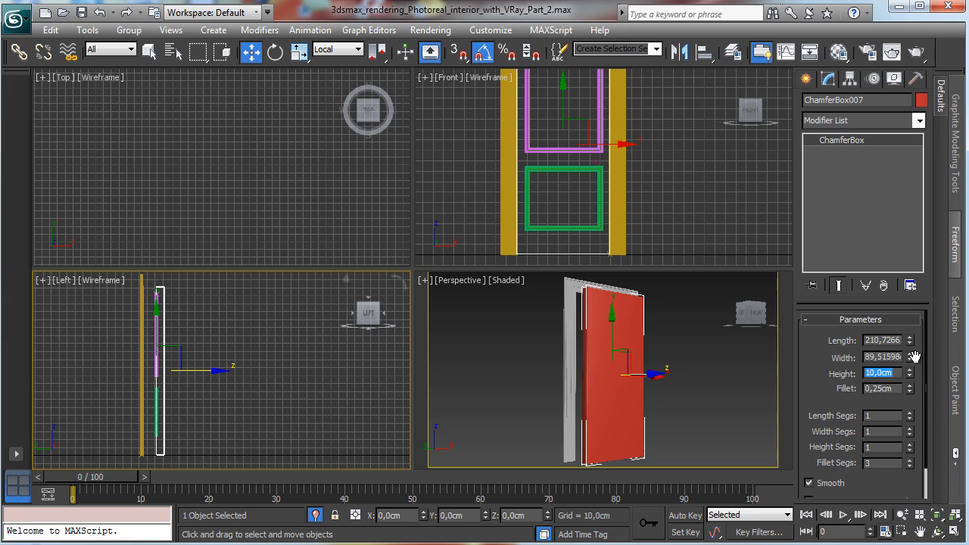
Step: Select both moulding frames and move them sideways in the Left view onto the door leaf's face
left_click(234, 356)
left_click(542, 171)
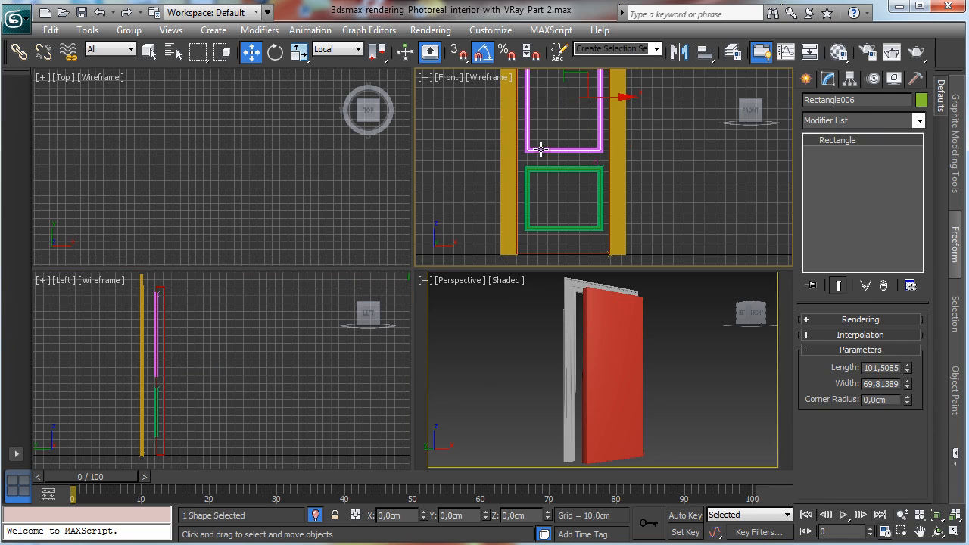
left_click(540, 148)
left_click(534, 169, "ctrl")
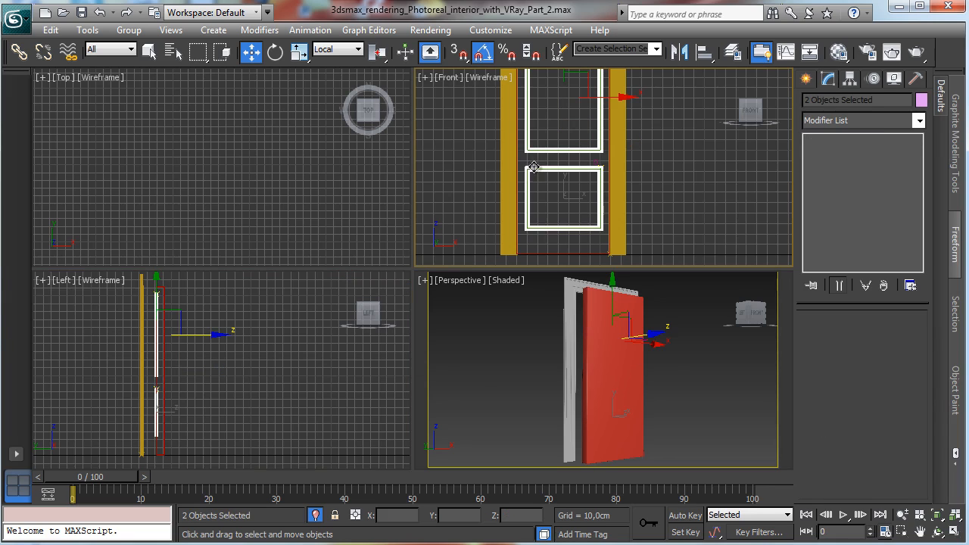
left_click_drag(217, 322, 228, 323)
right_click(217, 421)
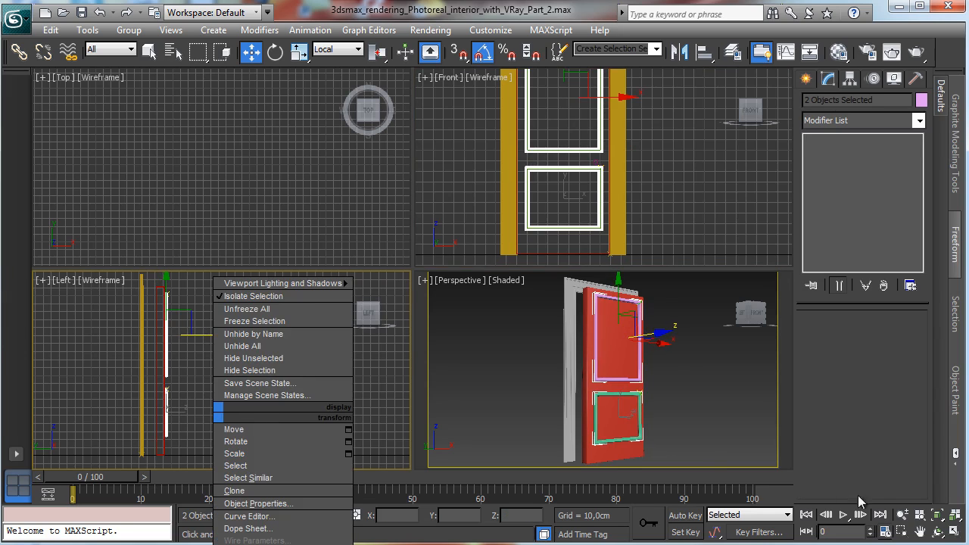
Step: Zoom in on the maximized Left view and nudge both moulding frames so they sink partly into the door leaf
left_click(955, 532)
left_click(901, 532)
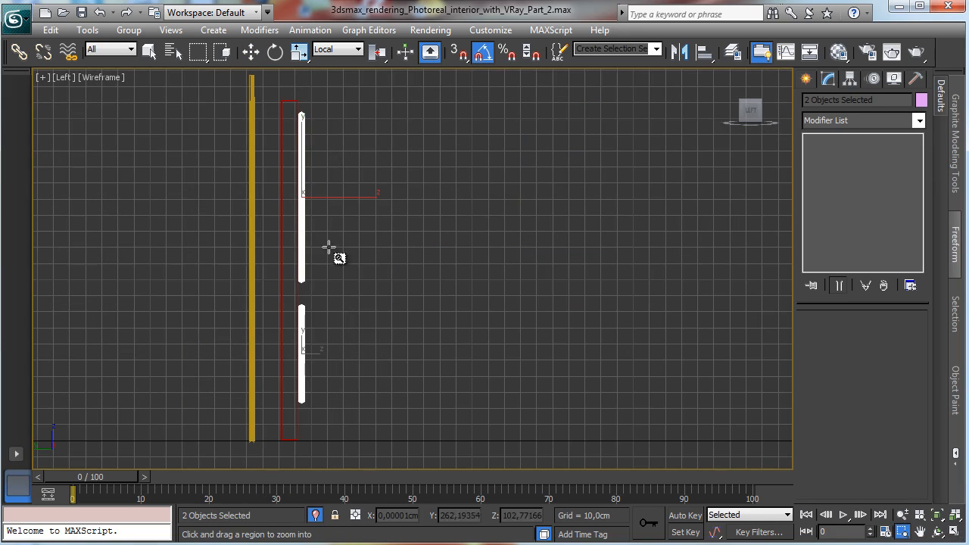
left_click_drag(281, 97, 354, 206)
left_click(251, 50)
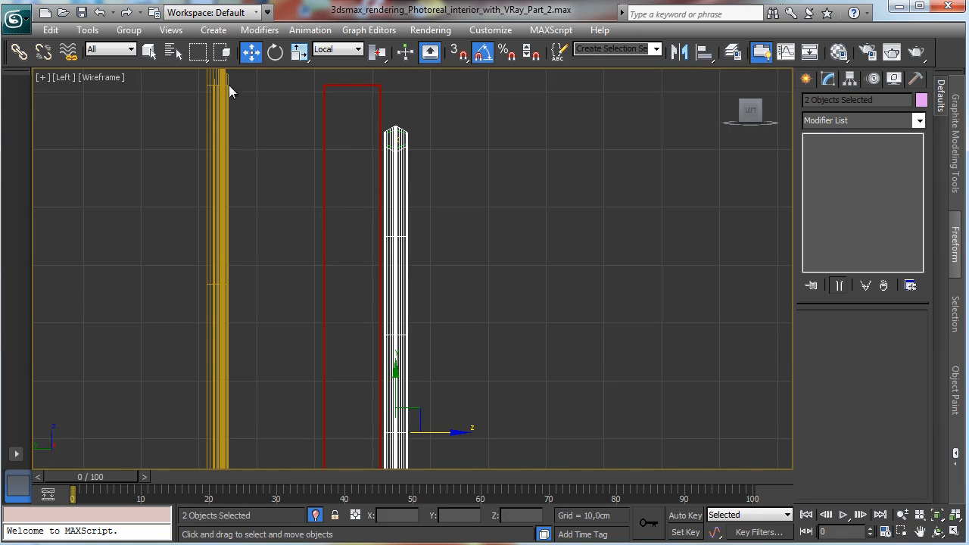
left_click_drag(438, 432, 421, 430)
left_click(510, 249)
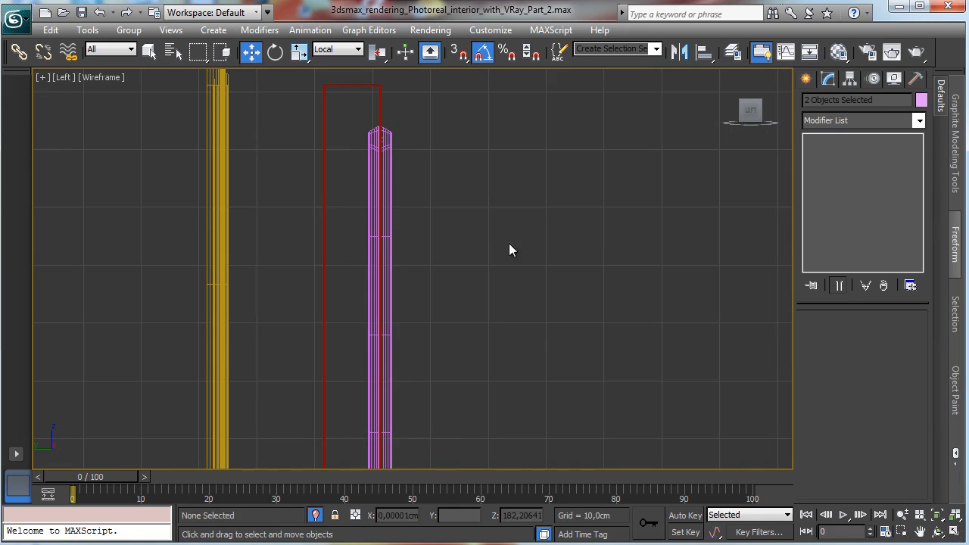
Step: Subtract both moulding frames from the door leaf with ProBoolean using the Subtraction operation
left_click(376, 90)
left_click(936, 515)
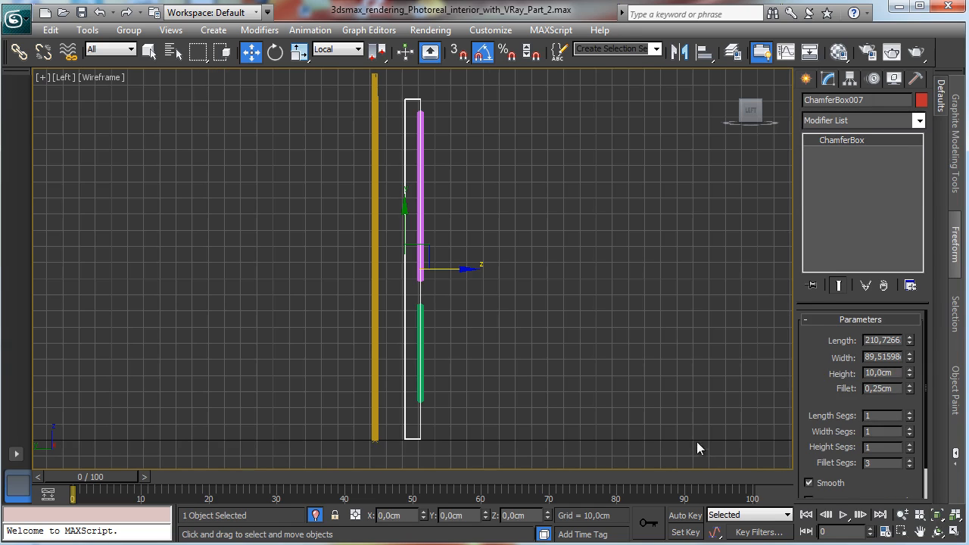
left_click(806, 77)
left_click(832, 256)
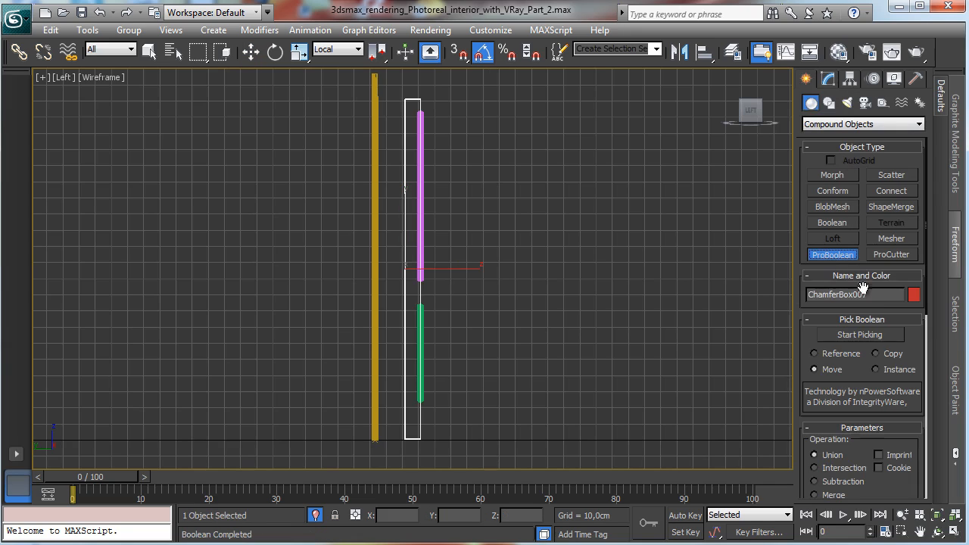
left_click(874, 334)
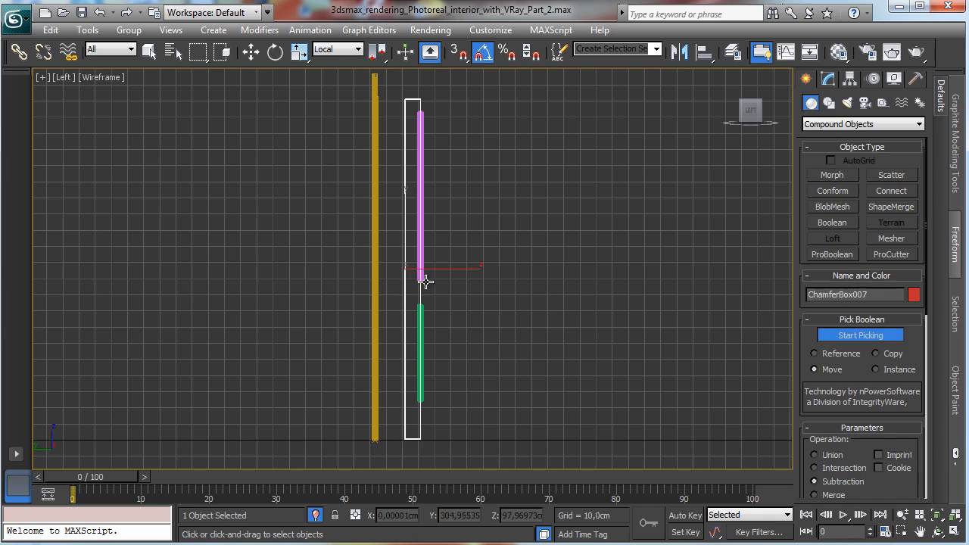
left_click(423, 280)
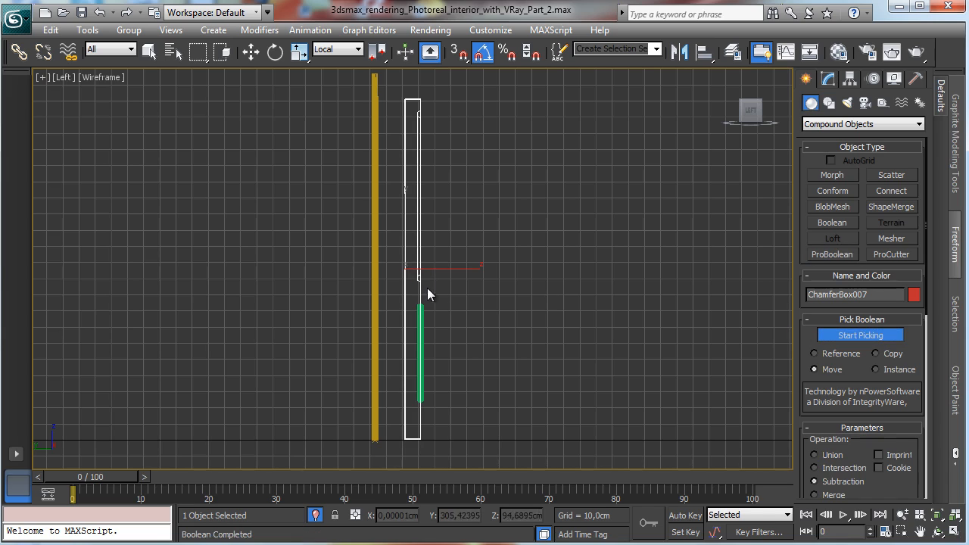
left_click(423, 367)
left_click(881, 335)
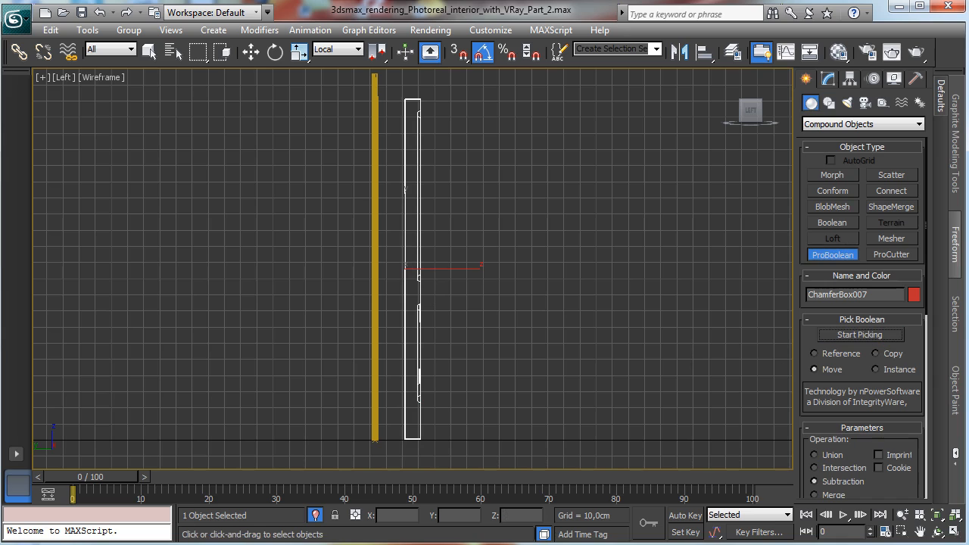
Step: Assign the White wood window material from the Material Editor to the door leaf
left_click(955, 531)
right_click(650, 390)
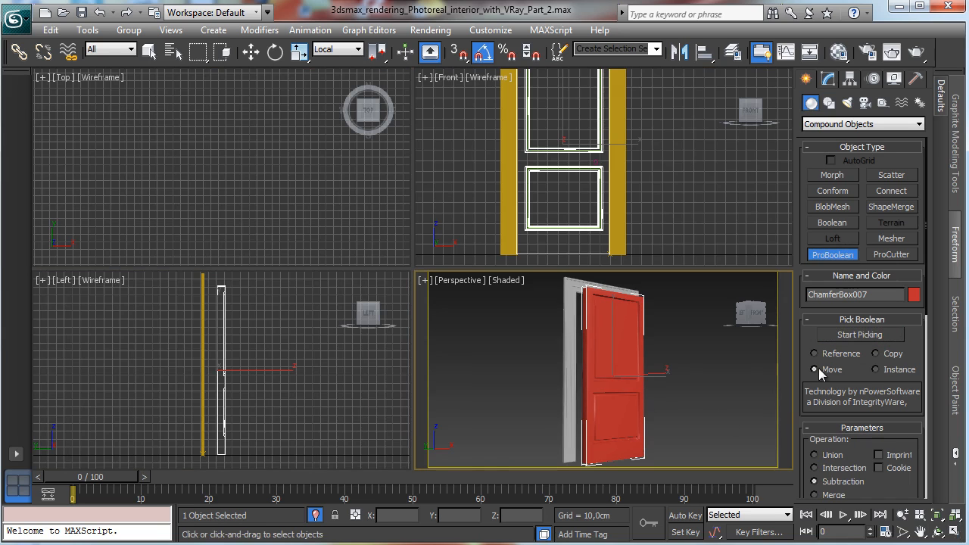
left_click(827, 78)
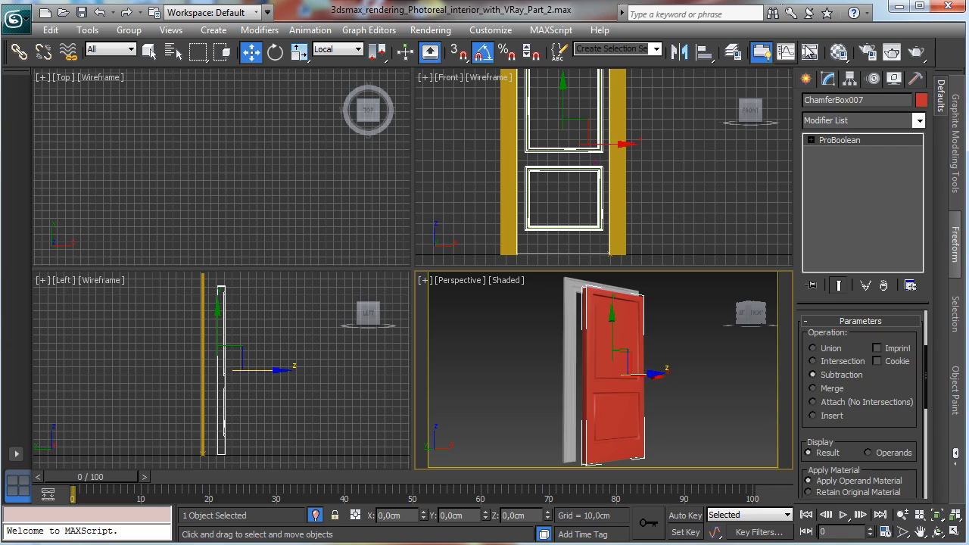
left_click(839, 51)
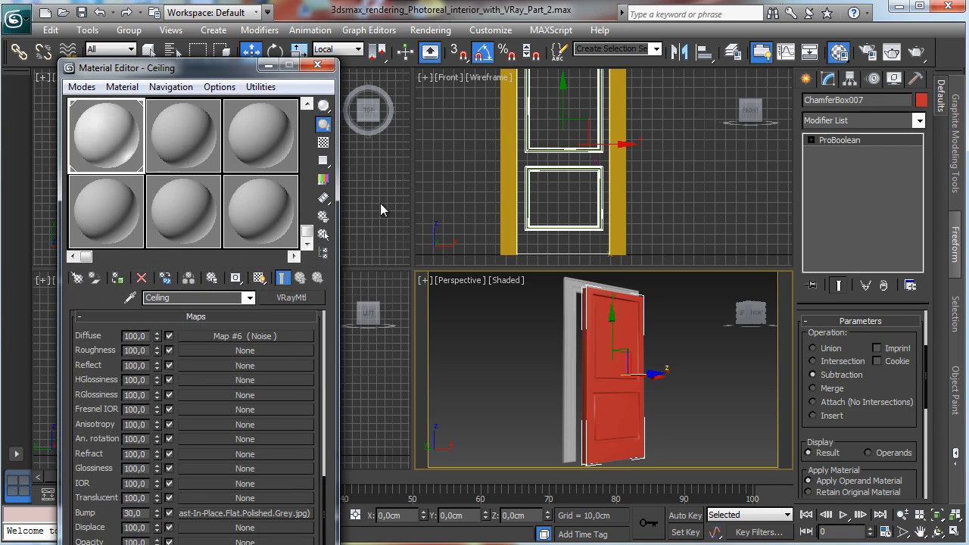
scroll(142, 172, "down", 5)
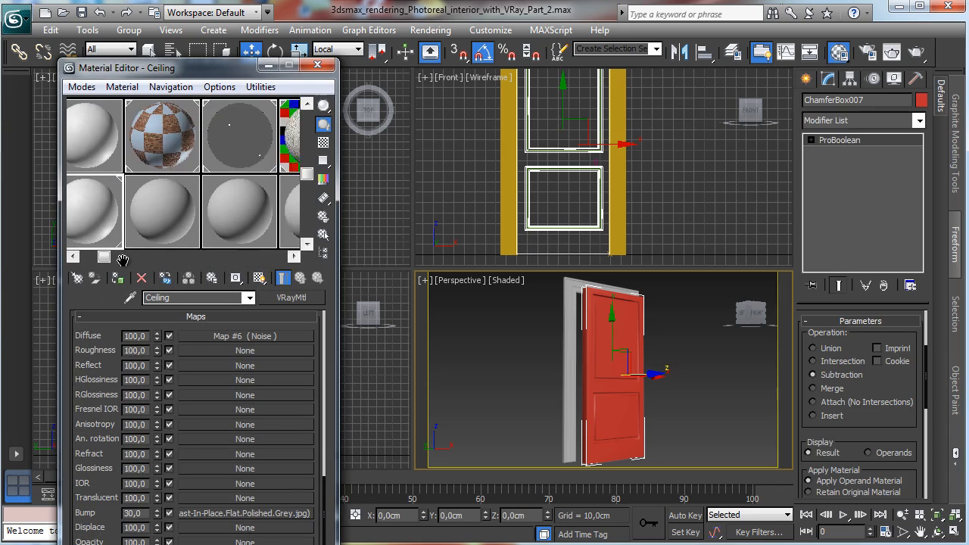
left_click_drag(168, 303, 180, 320)
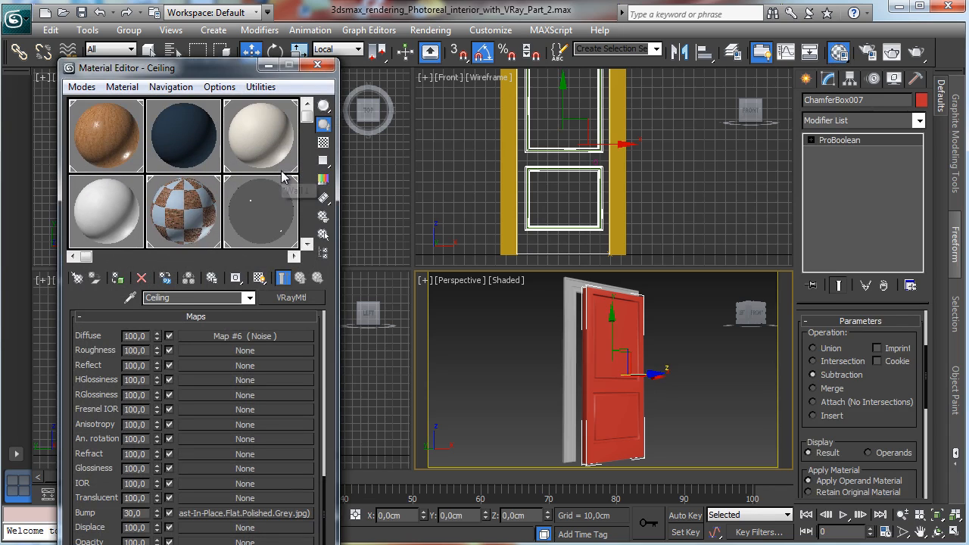
middle_click_drag(291, 182, 89, 176)
left_click(89, 177)
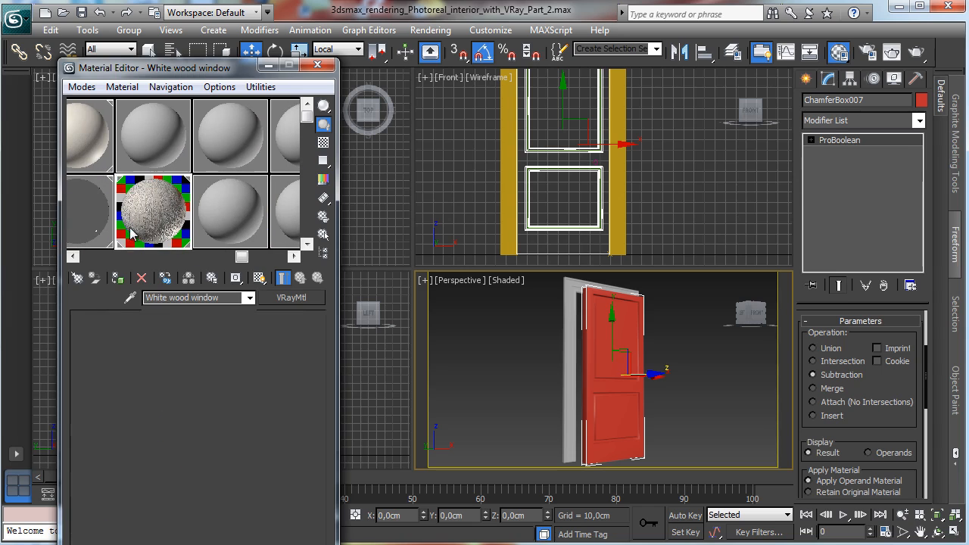
left_click(117, 277)
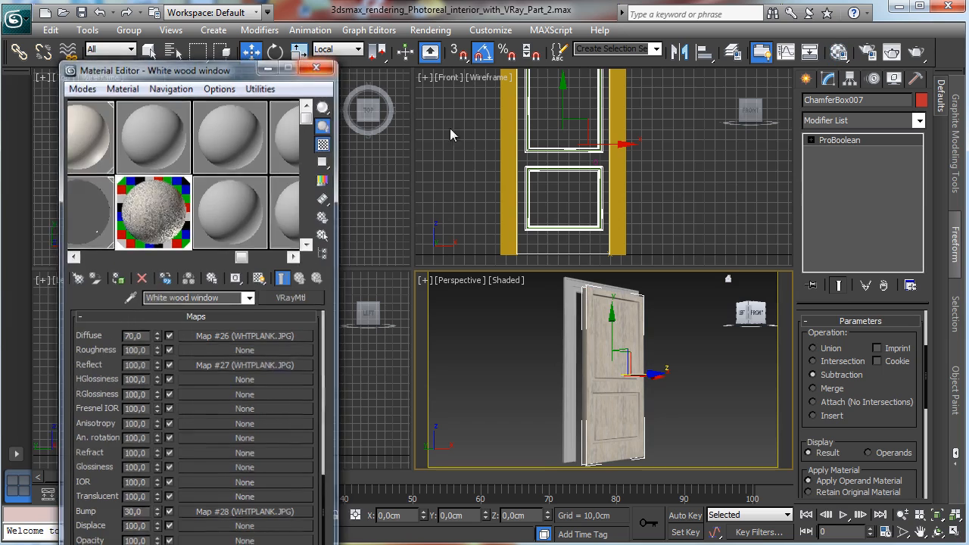
left_click(317, 65)
Step: Move the door leaf sideways in the Left view to sit within the door frame
right_click(242, 288)
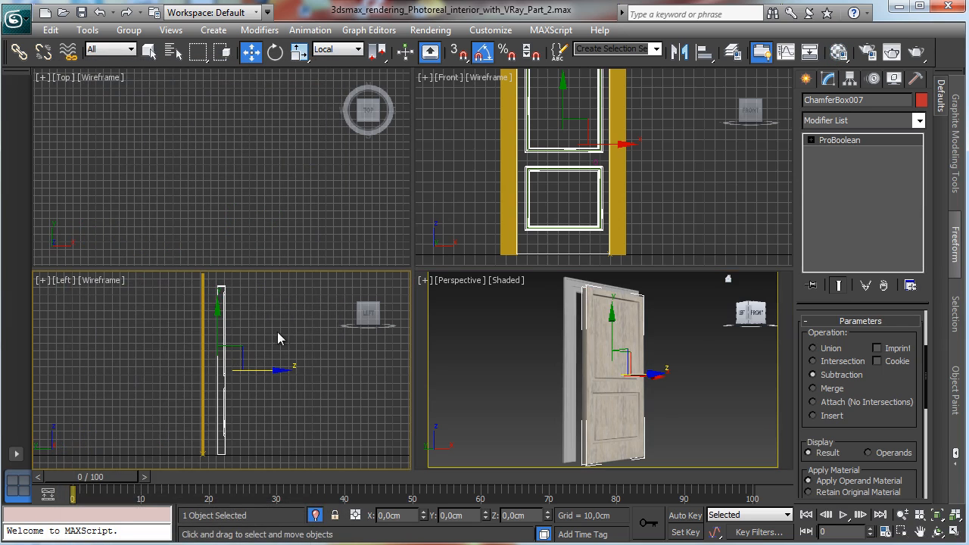
left_click_drag(277, 370, 251, 370)
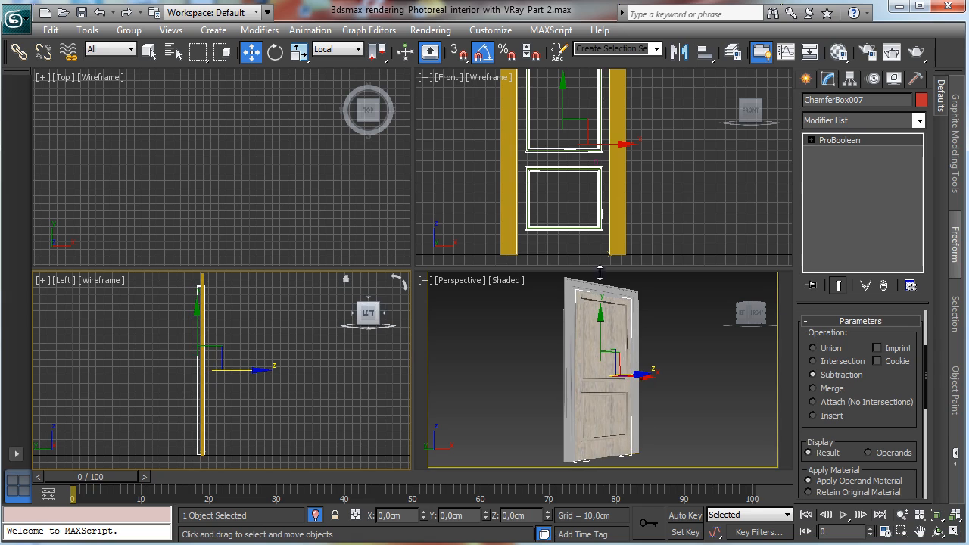
Step: Move the door leaf's pivot only to its hinge edge in the Front view
left_click(850, 79)
left_click(861, 175)
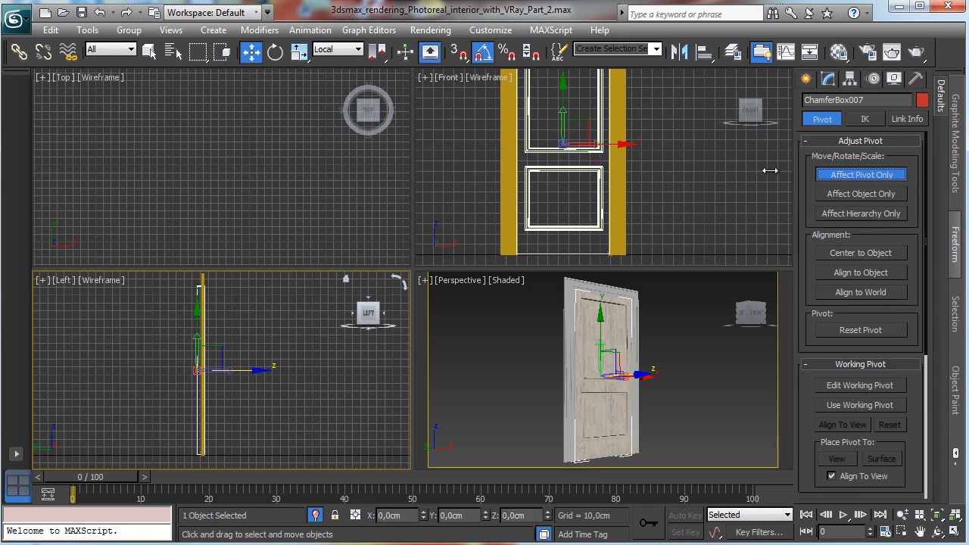
left_click_drag(605, 144, 567, 143)
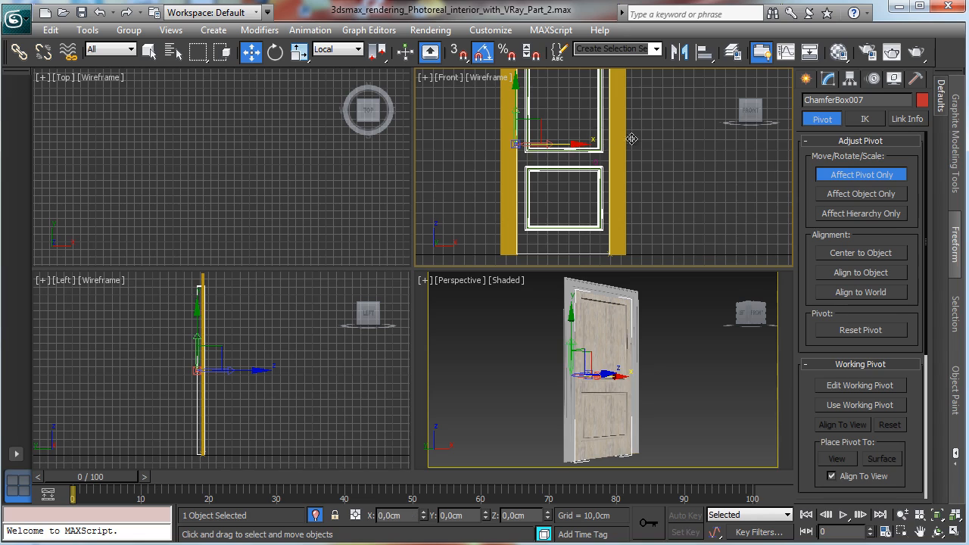
left_click(861, 174)
right_click(510, 375)
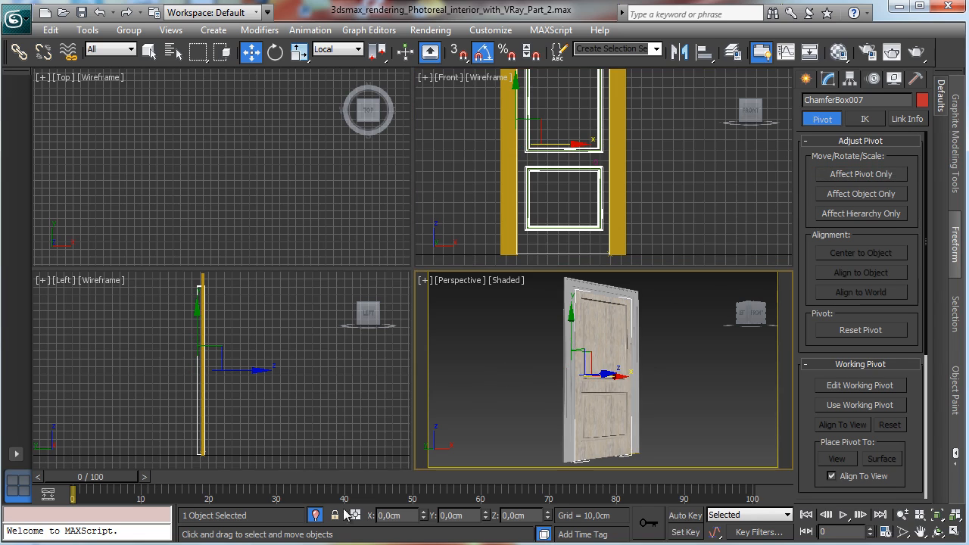
Step: Exit isolation and move the door leaf in the Top view to align with the wall's door opening
left_click(315, 514)
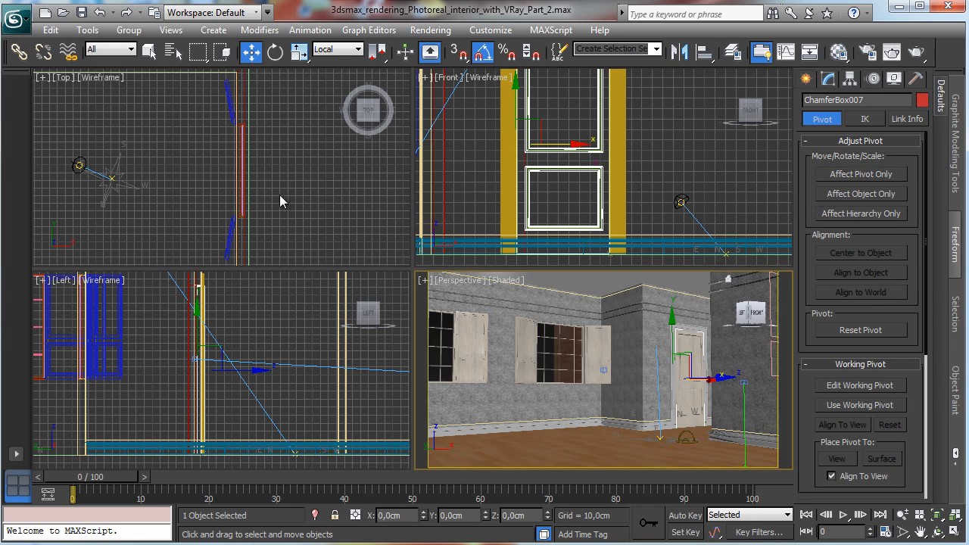
right_click(311, 188)
key("z")
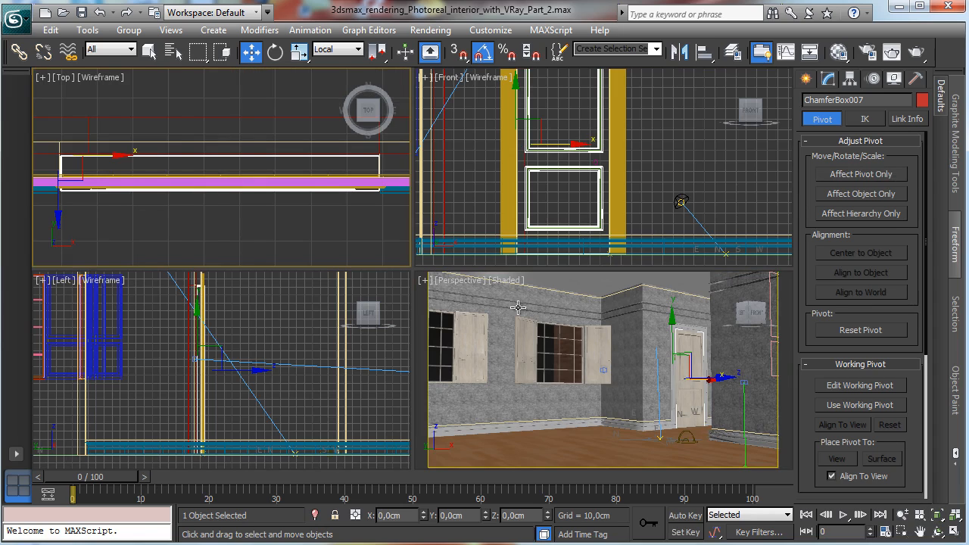
right_click(86, 149)
left_click(99, 159)
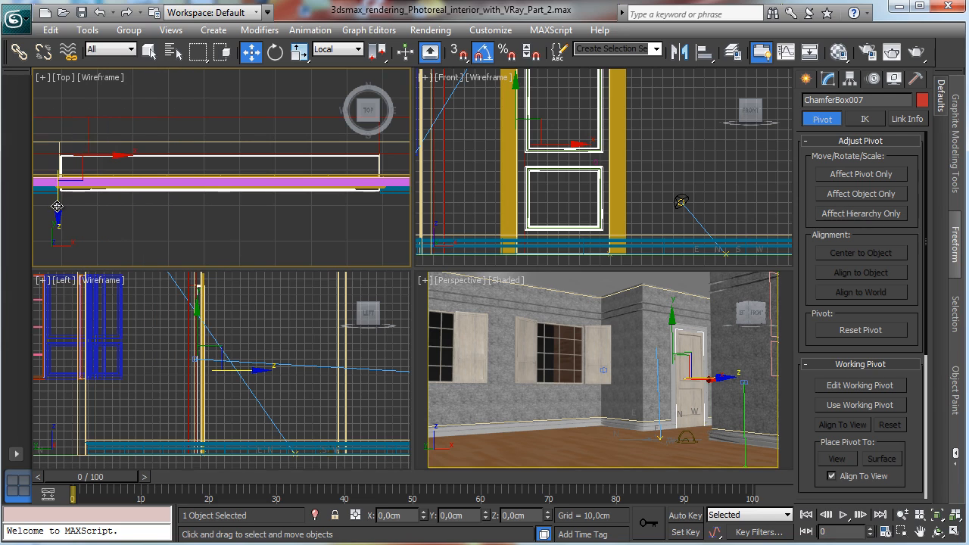
left_click_drag(59, 205, 68, 182)
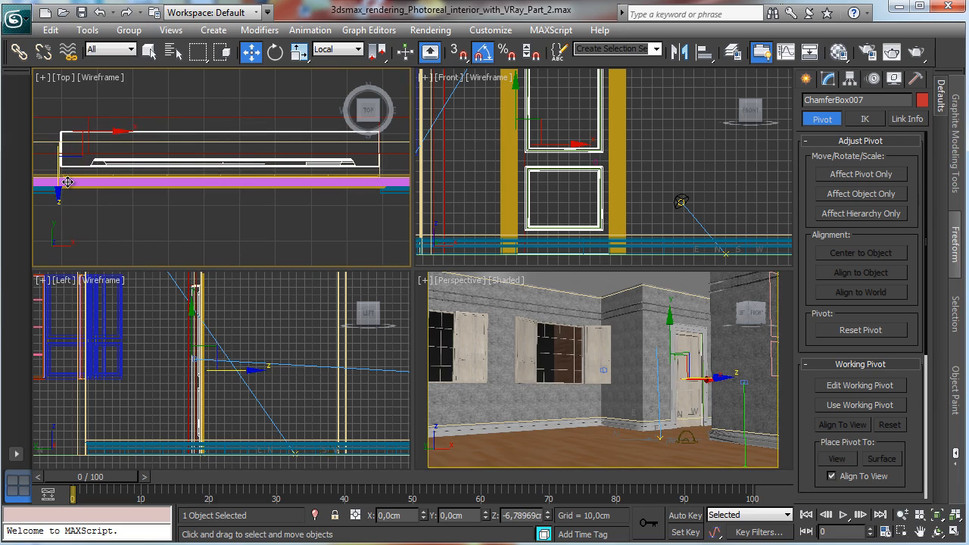
left_click_drag(68, 182, 68, 182)
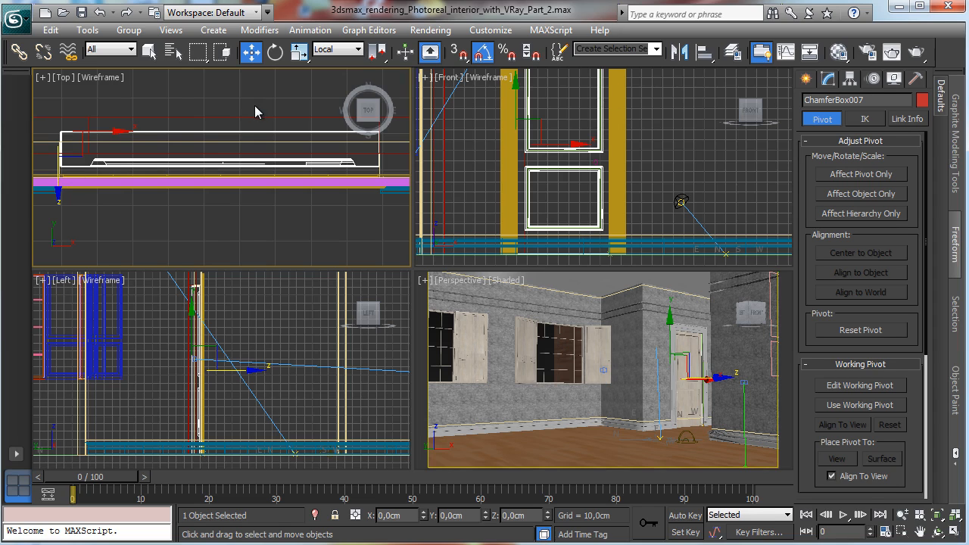
Step: Rotate the door leaf about its hinge pivot to open it about 30 degrees
left_click(274, 51)
left_click_drag(98, 164, 137, 160)
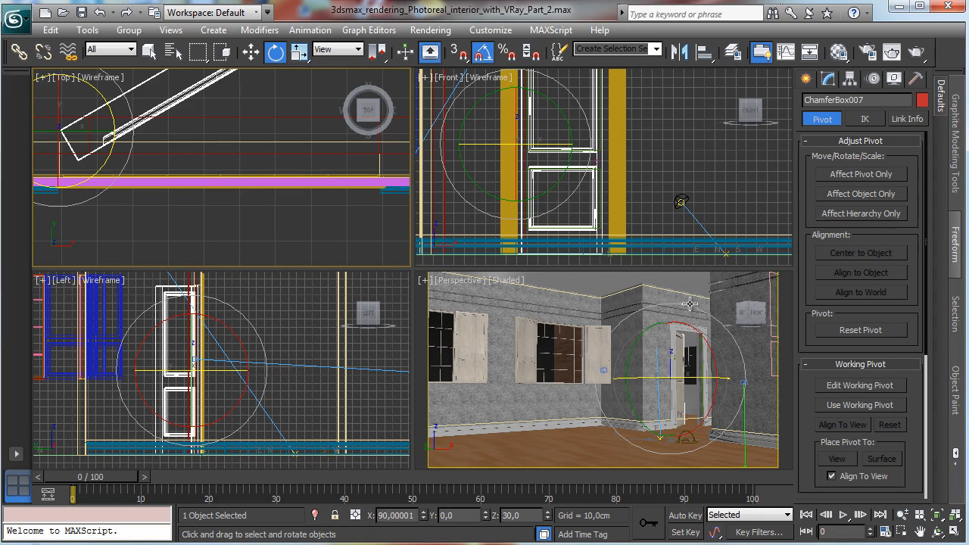
right_click(680, 373)
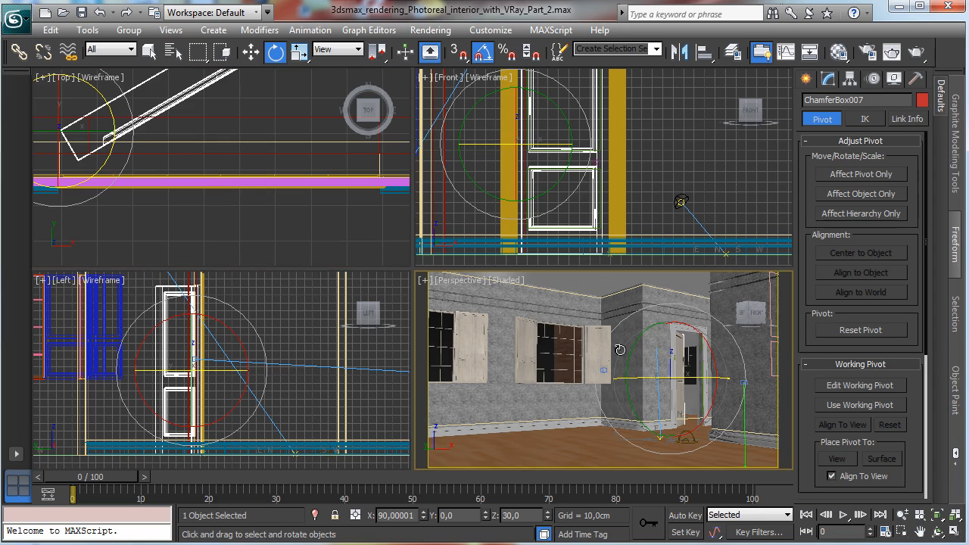
Step: Switch the perspective viewport to the VRayPhysicalCamera001 view
left_click(459, 280)
mouse_move(492, 297)
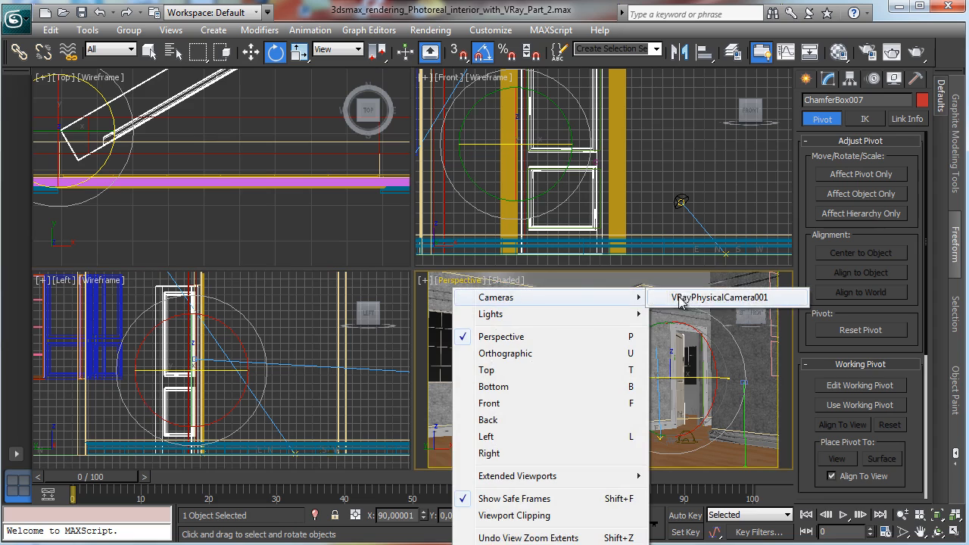
left_click(687, 299)
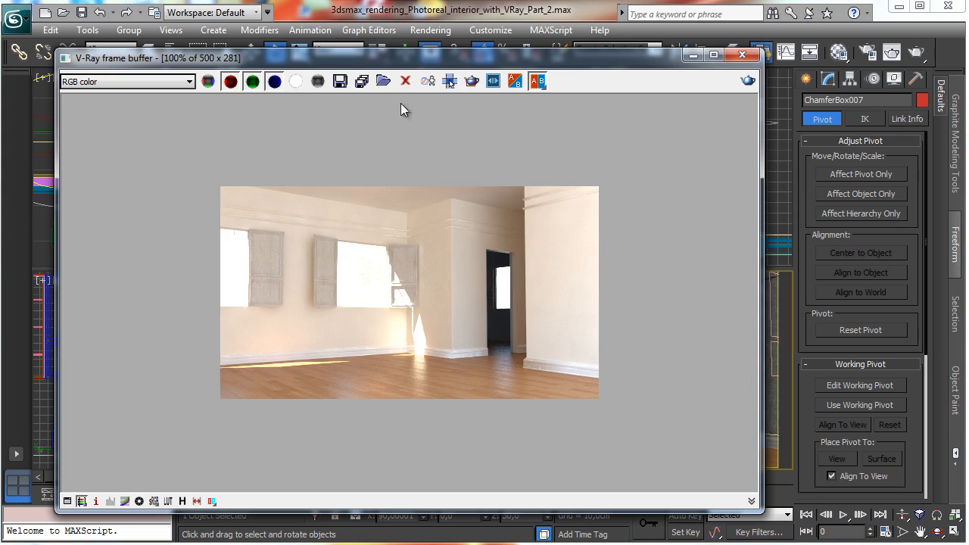
Step: Render a region around the doorway in the V-Ray frame buffer to preview the opened door
left_click(471, 81)
left_click_drag(452, 226, 529, 378)
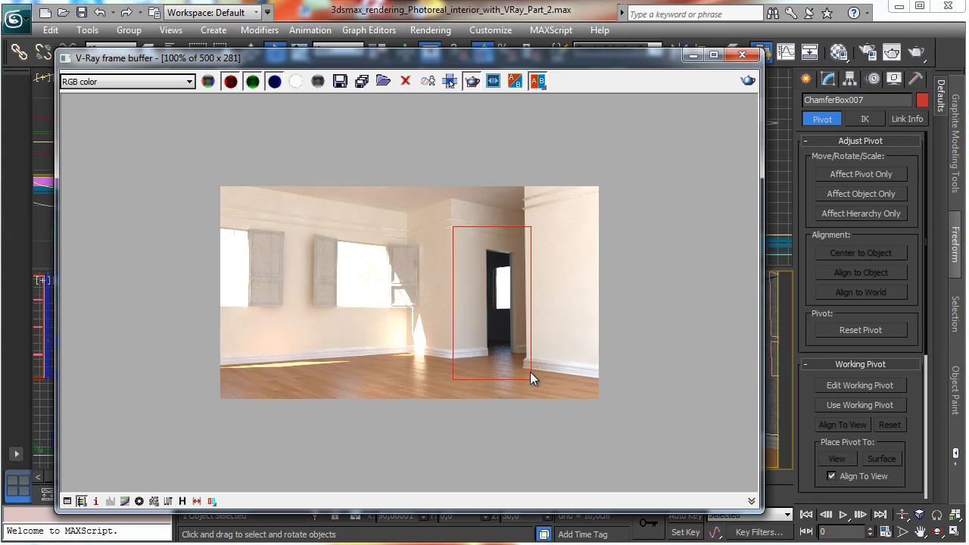
left_click(748, 81)
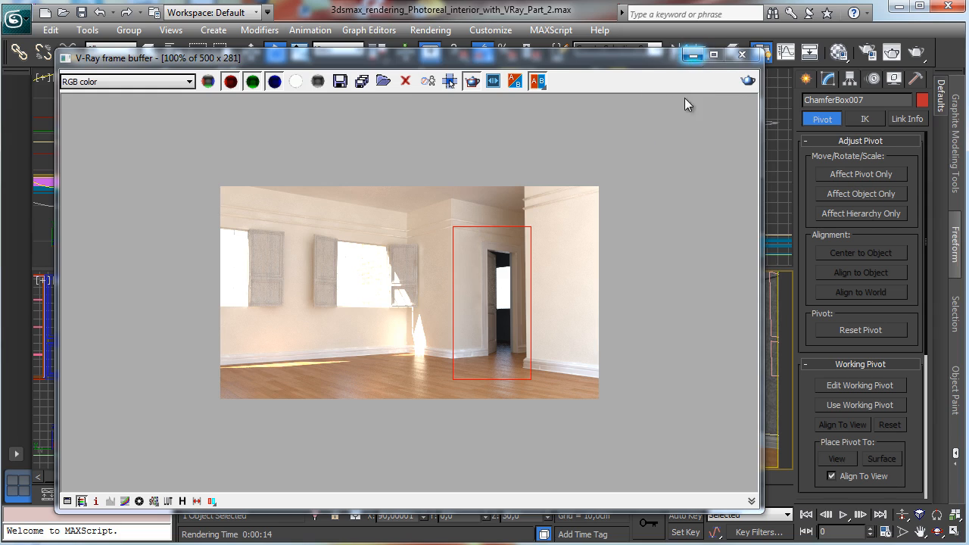
left_click(787, 544)
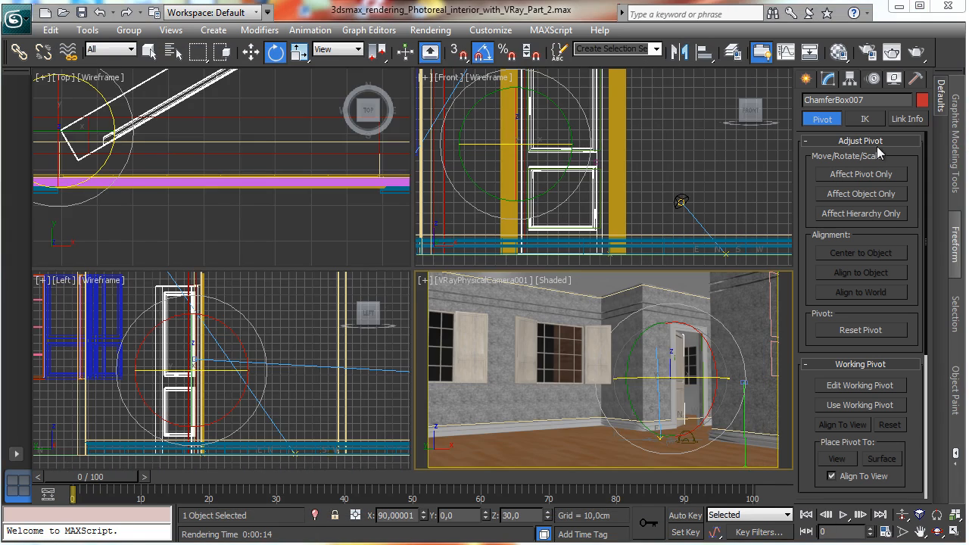
Step: Create a chamfer box about 78 × 58 cm in the Left view as a door moulding panel
left_click(807, 78)
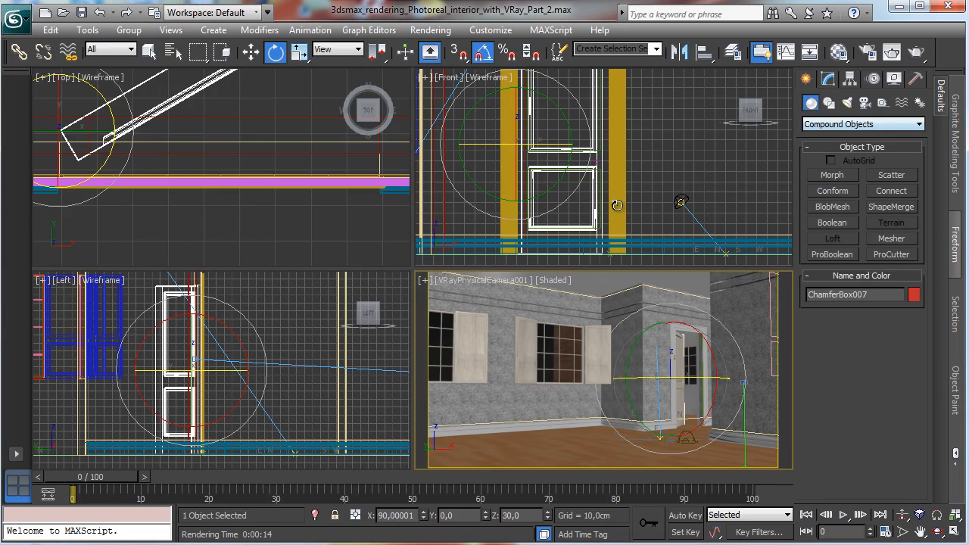
right_click(278, 330)
left_click(936, 516)
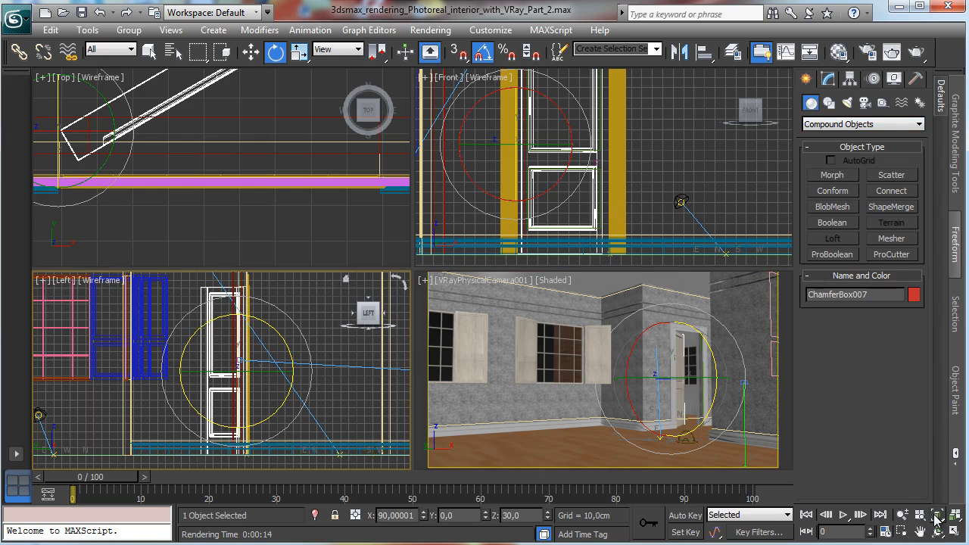
left_click(901, 531)
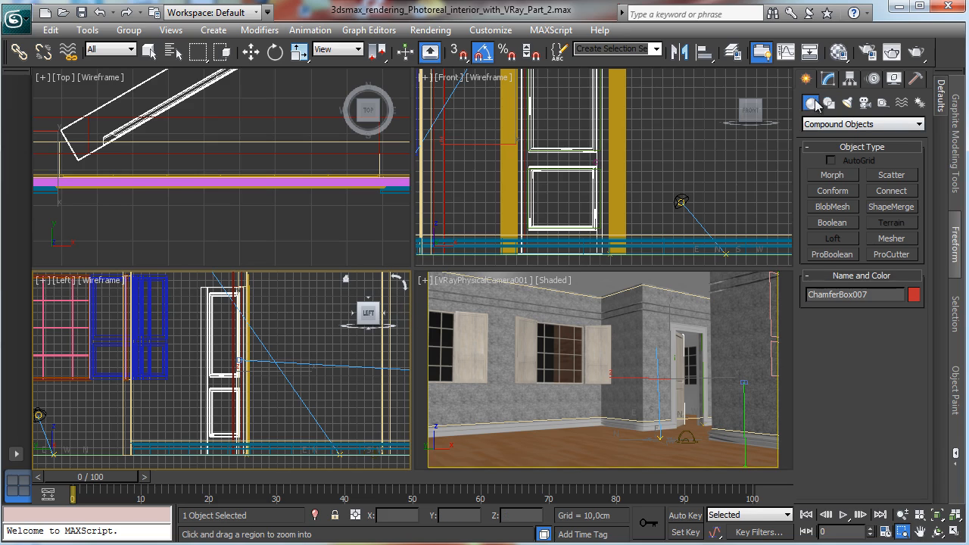
key("e")
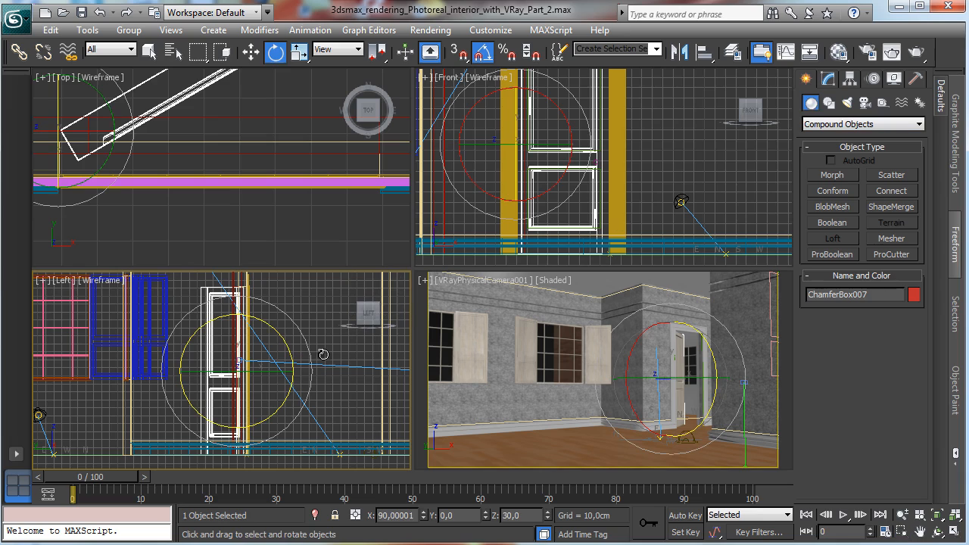
left_click(822, 121)
left_click(827, 126)
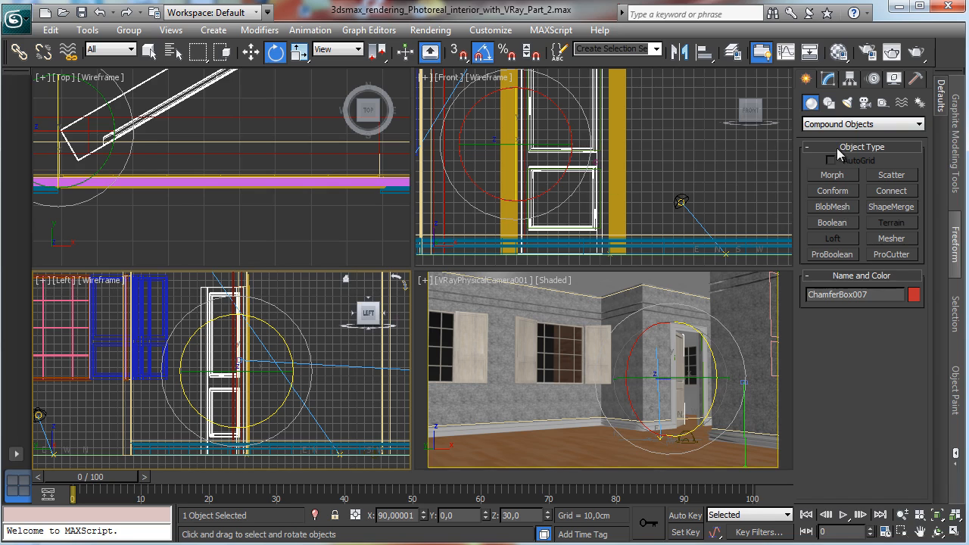
left_click(846, 126)
left_click(838, 141)
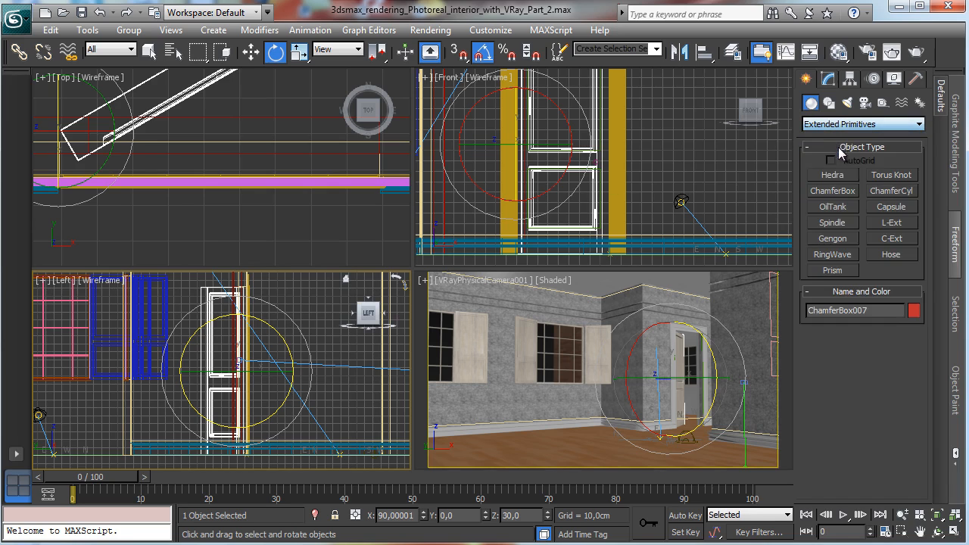
left_click(832, 190)
left_click_drag(274, 312, 318, 366)
left_click(318, 360)
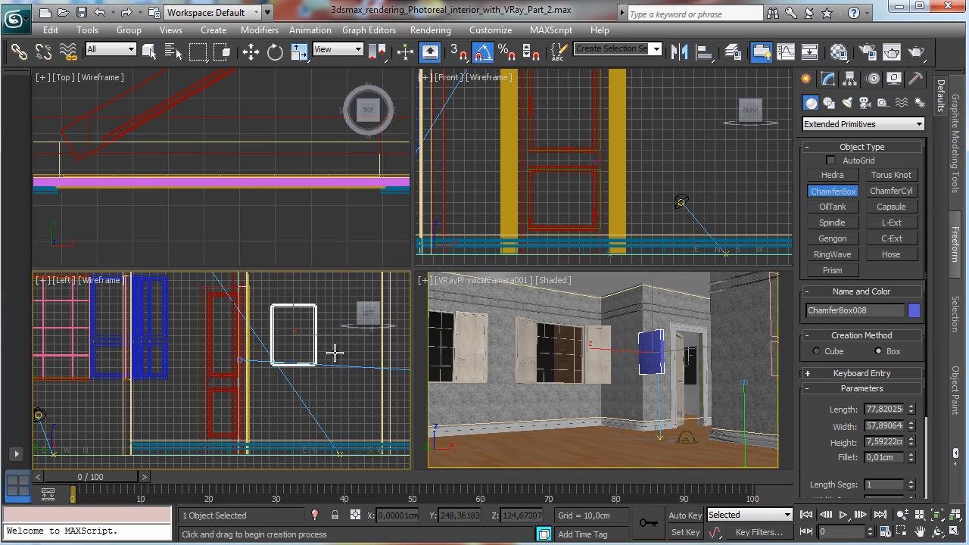
left_click(335, 353)
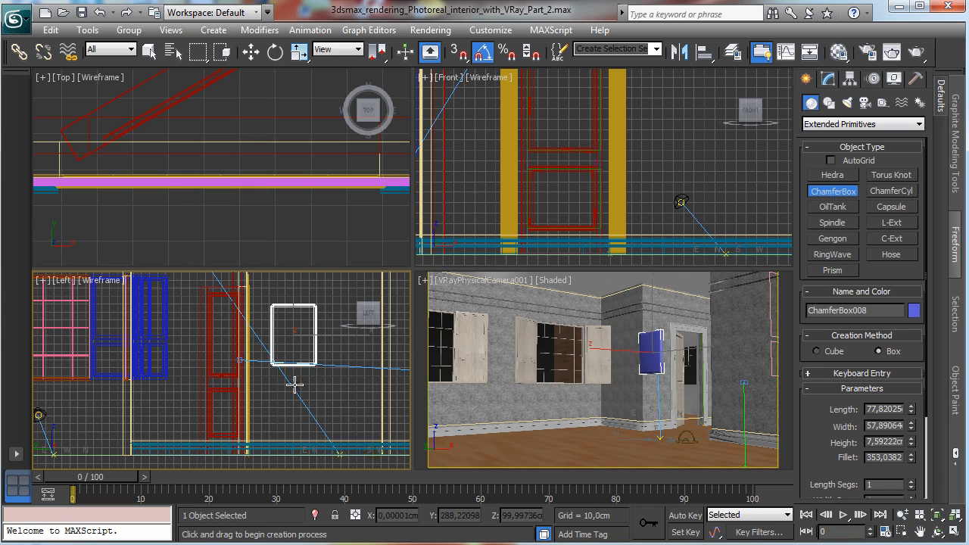
Step: Isolate the chamfer box, switch the camera viewport to Perspective, and set the box's fillet to 0.25 cm
left_click(317, 514)
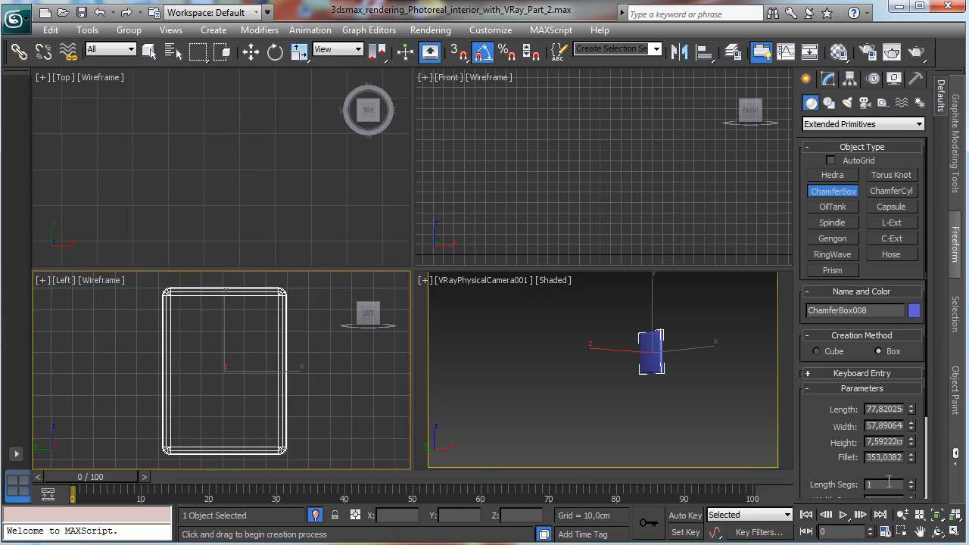
left_click(509, 297)
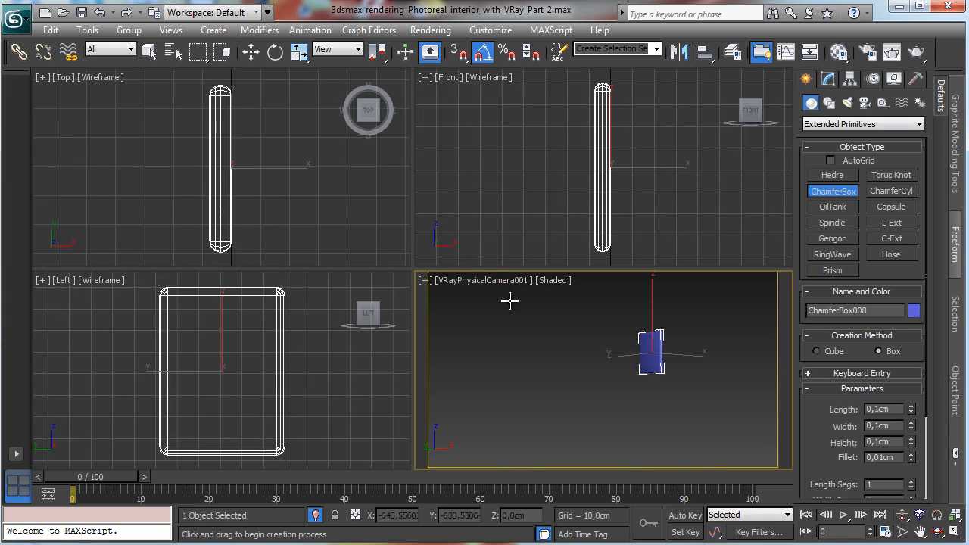
left_click(506, 285)
left_click(541, 340)
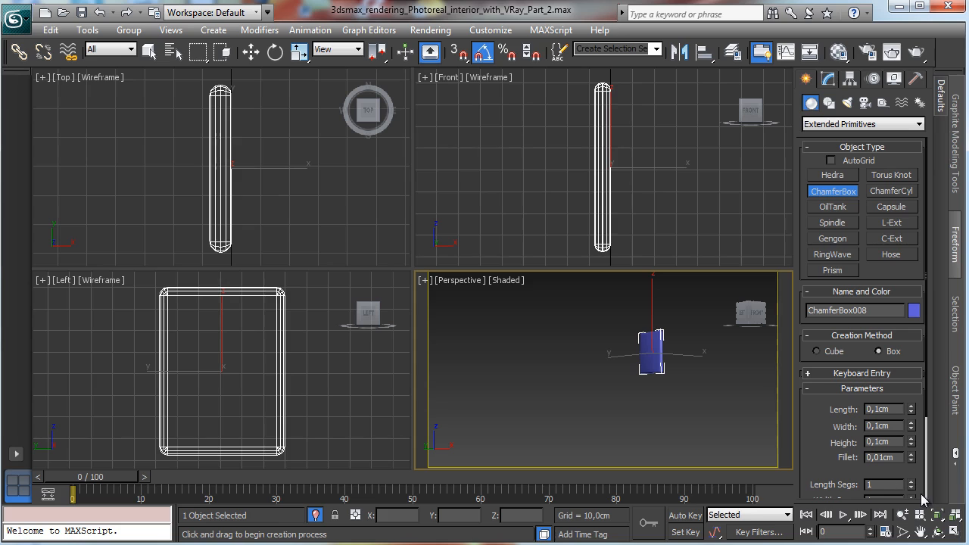
left_click(955, 516)
left_click(827, 79)
key("e")
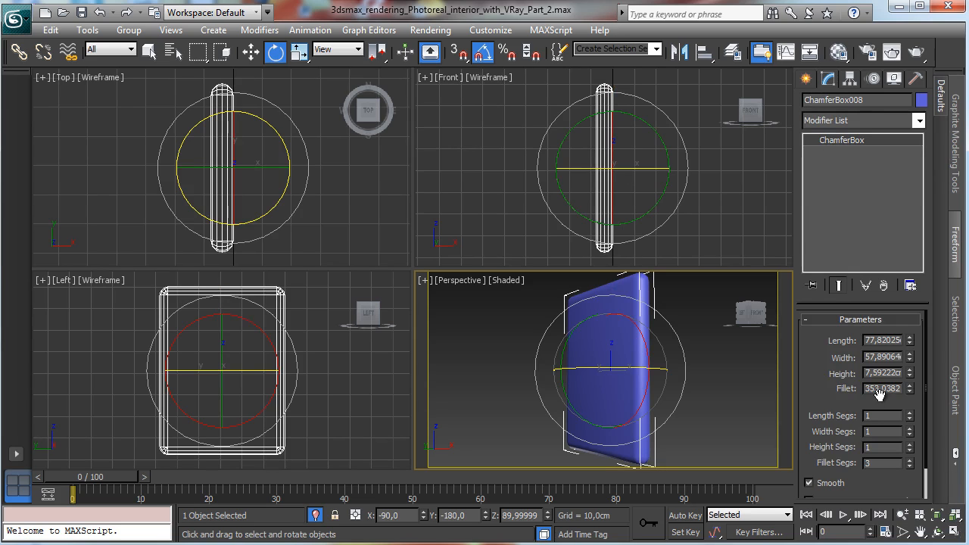
left_click_drag(870, 371, 914, 347)
type("0,25")
key("Return")
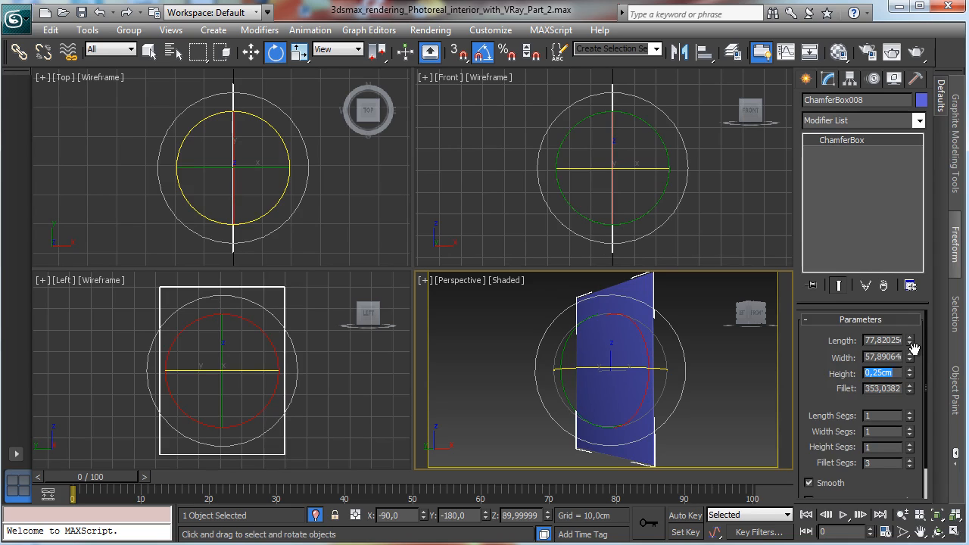
type("5")
key("Return")
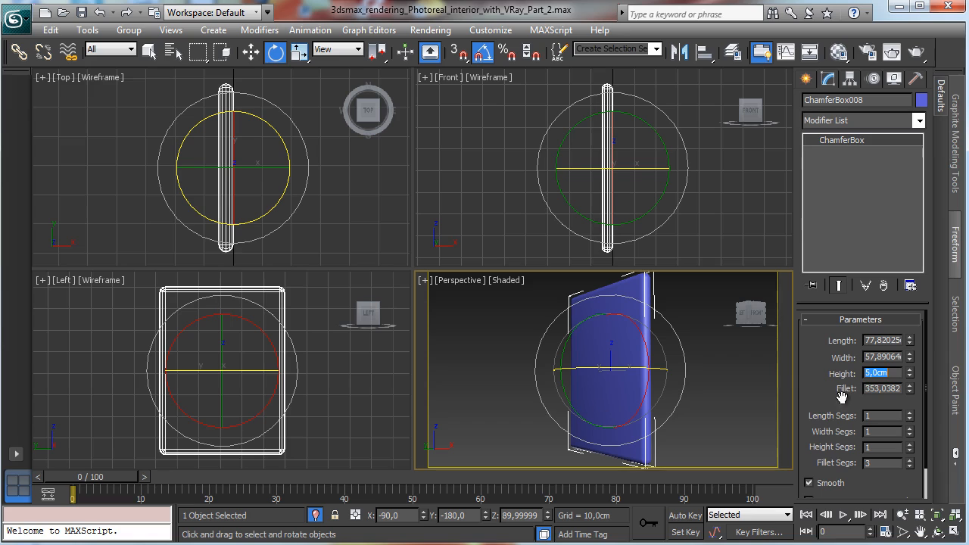
double_click(884, 389)
type("0,2")
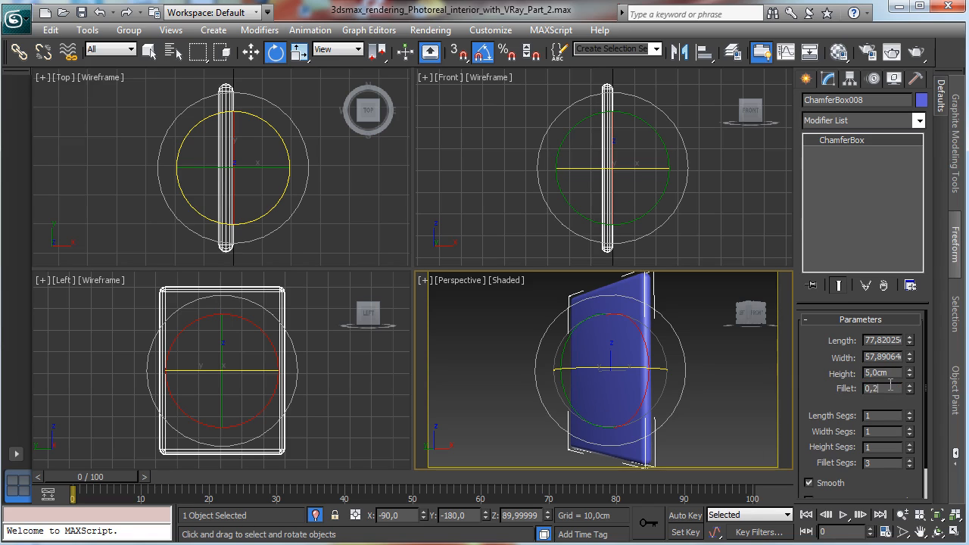
type("5")
key("Return")
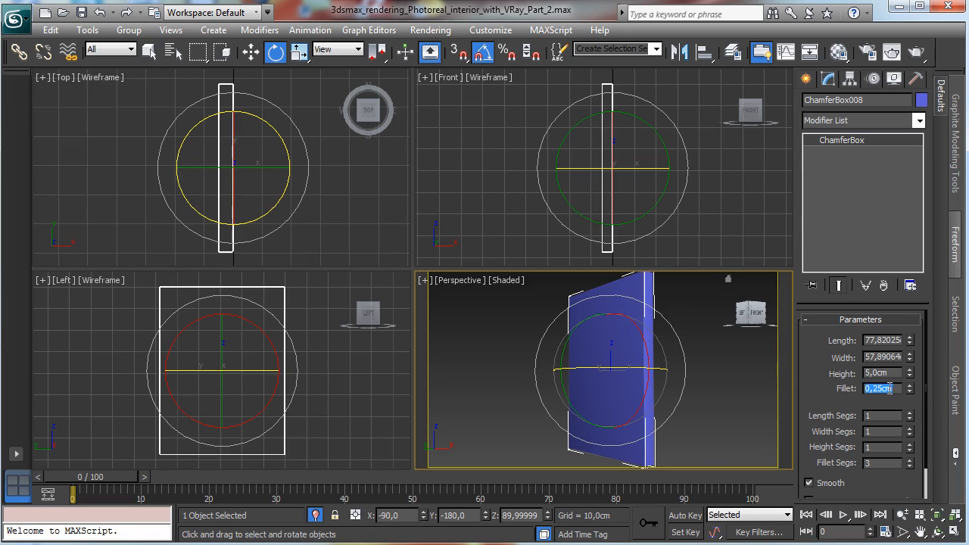
Step: Set the chamfer box's height to 3 cm
double_click(886, 372)
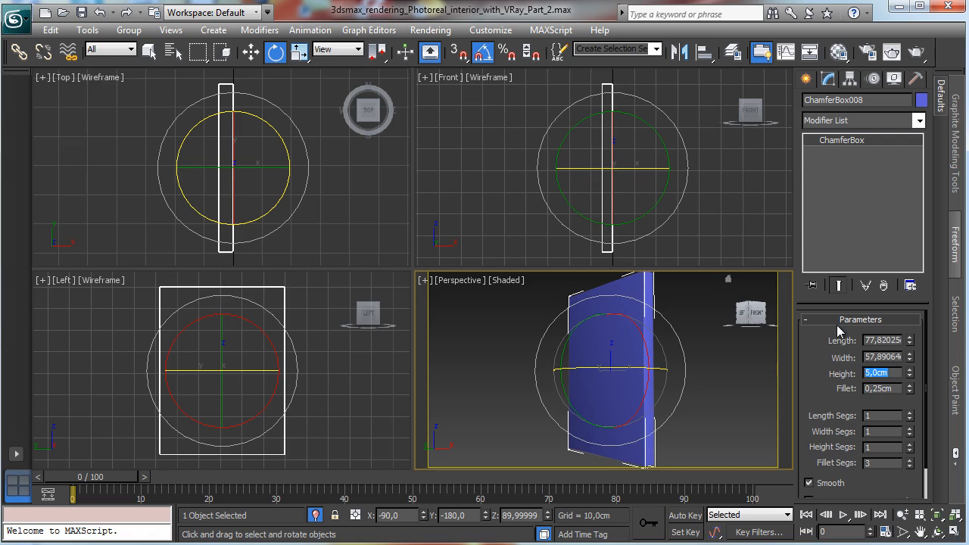
type("10")
key("Return")
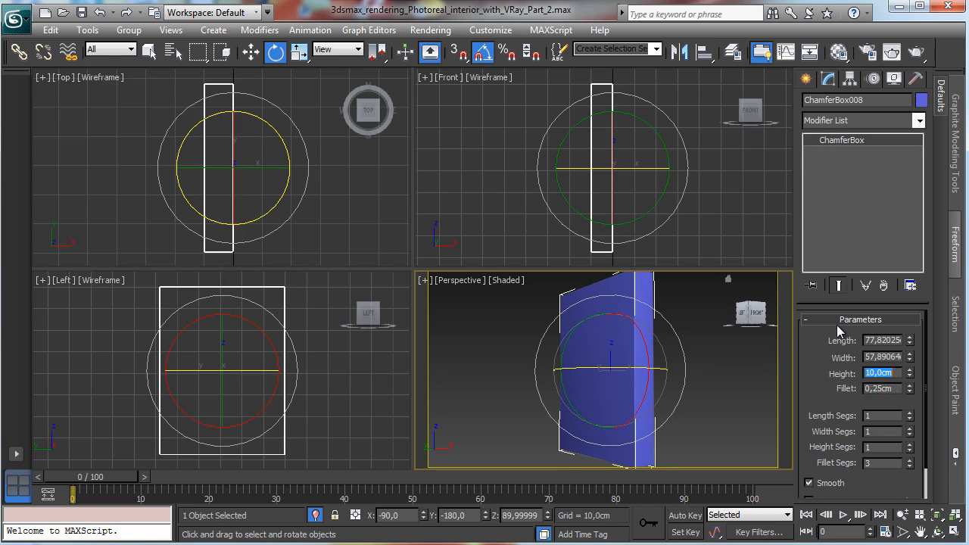
type("7")
key("Return")
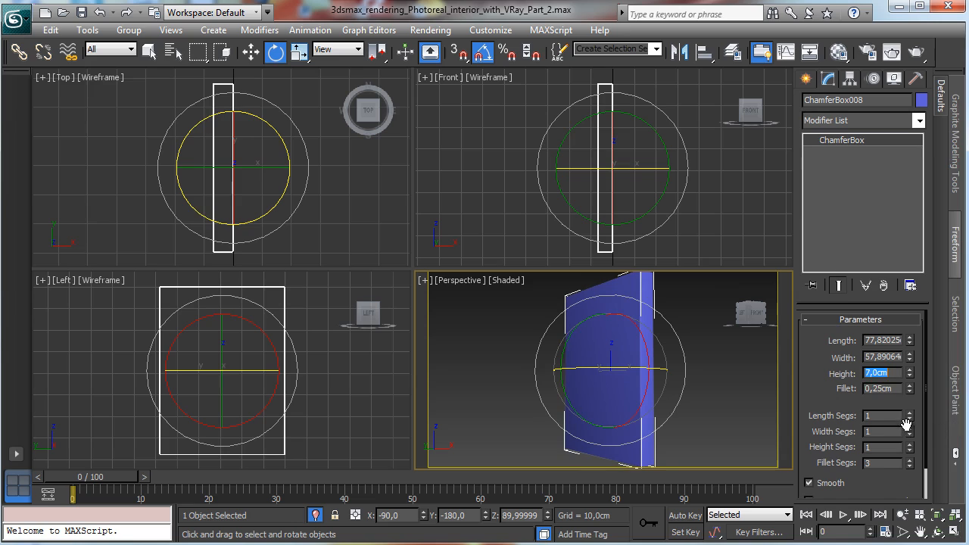
right_click(355, 361)
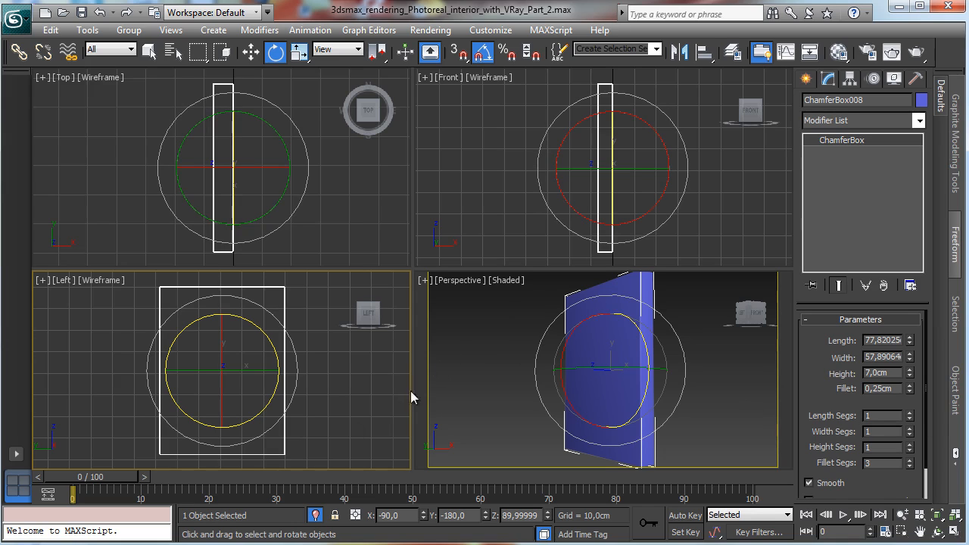
double_click(888, 372)
key("Return")
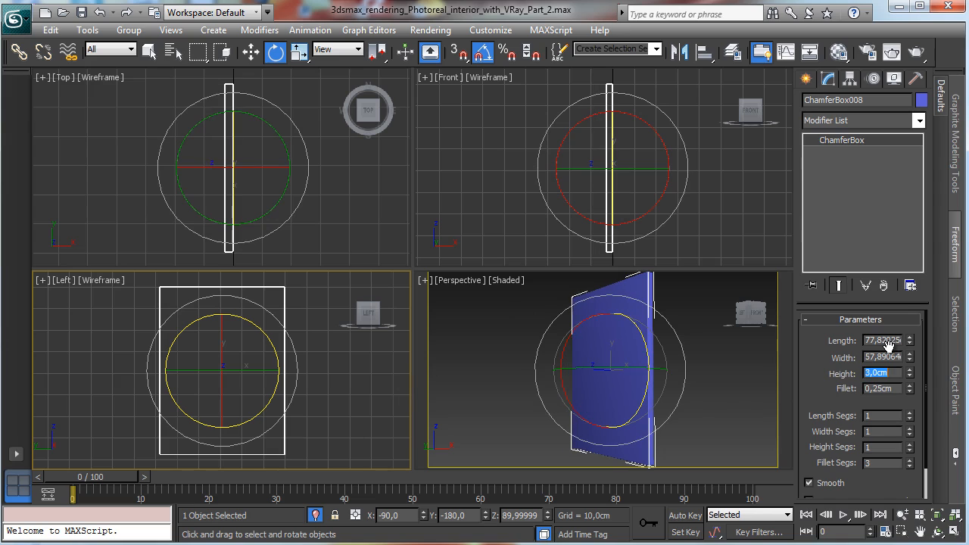
Step: Maximize the Left view and draw a tall chamfer box strip about 89 cm long and 8 cm wide along the panel's edge
right_click(323, 396)
key("alt+w")
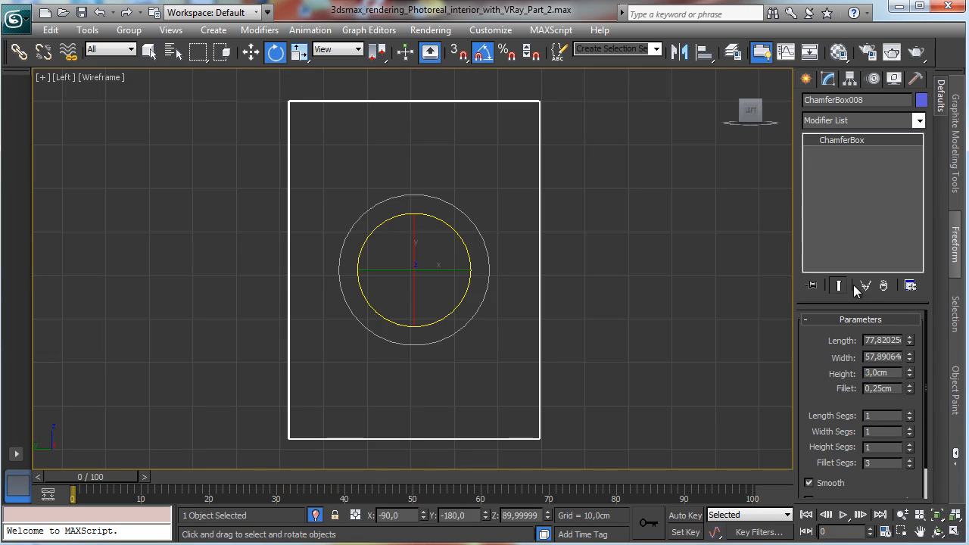
left_click(807, 79)
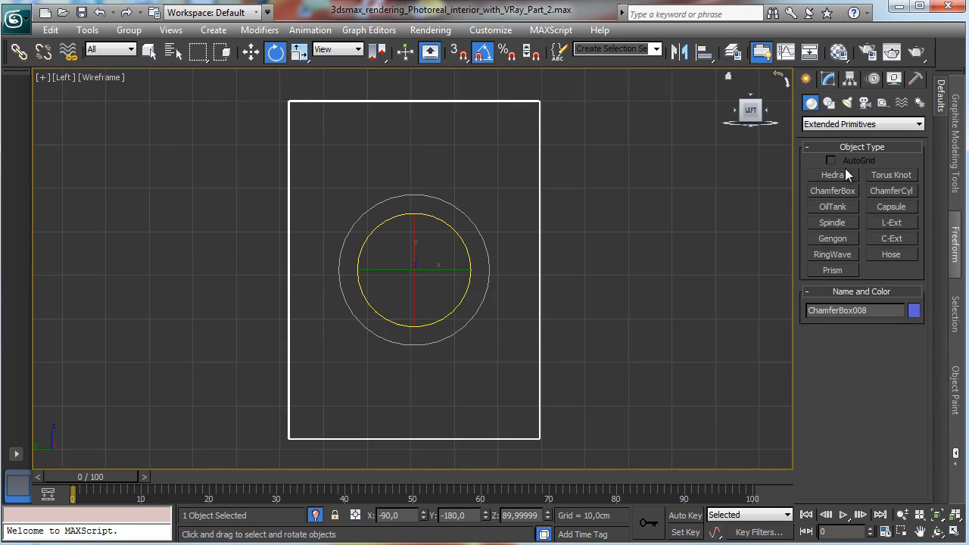
left_click(834, 190)
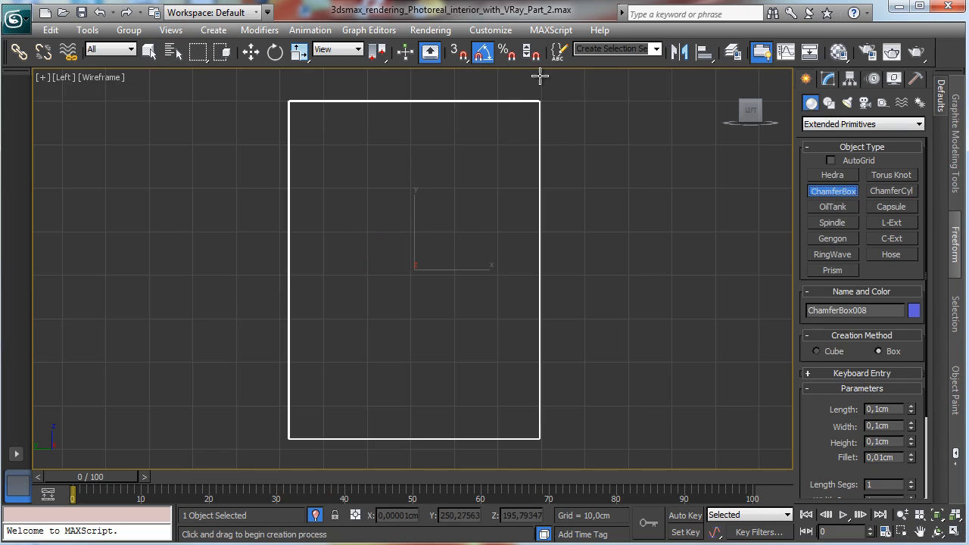
left_click_drag(538, 74, 576, 463)
left_click(578, 434)
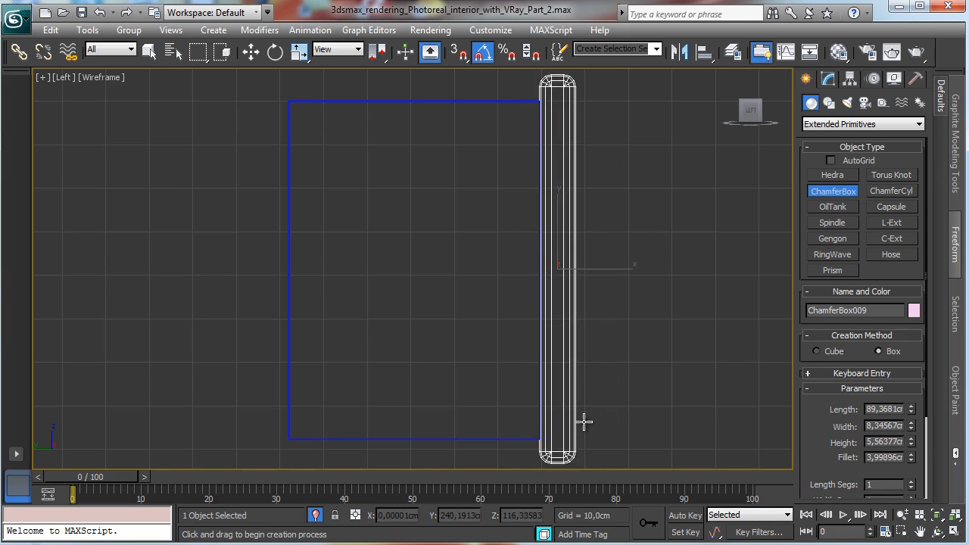
left_click(600, 428)
Step: Set the strip's fillet to 0.25 cm
key("e")
left_click(827, 79)
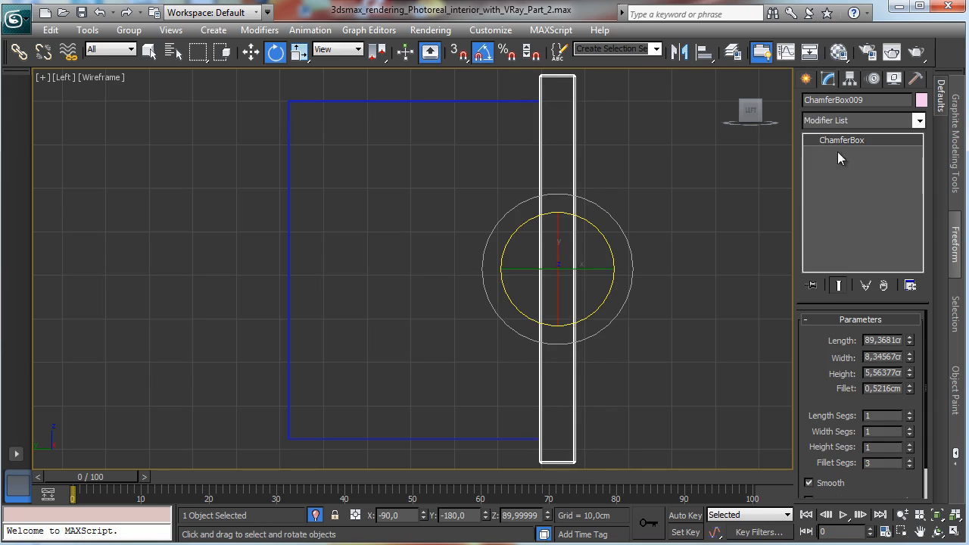
double_click(893, 387)
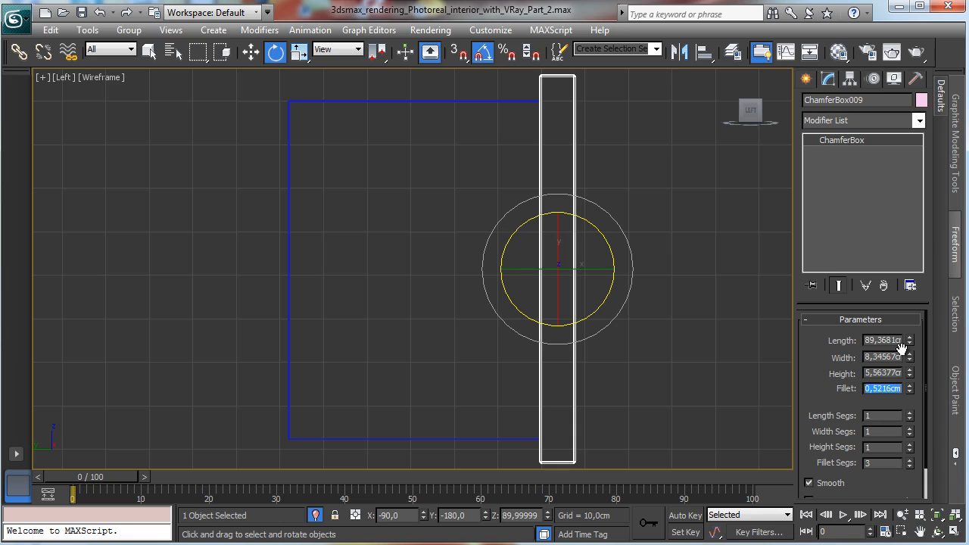
type("0,25")
key("Return")
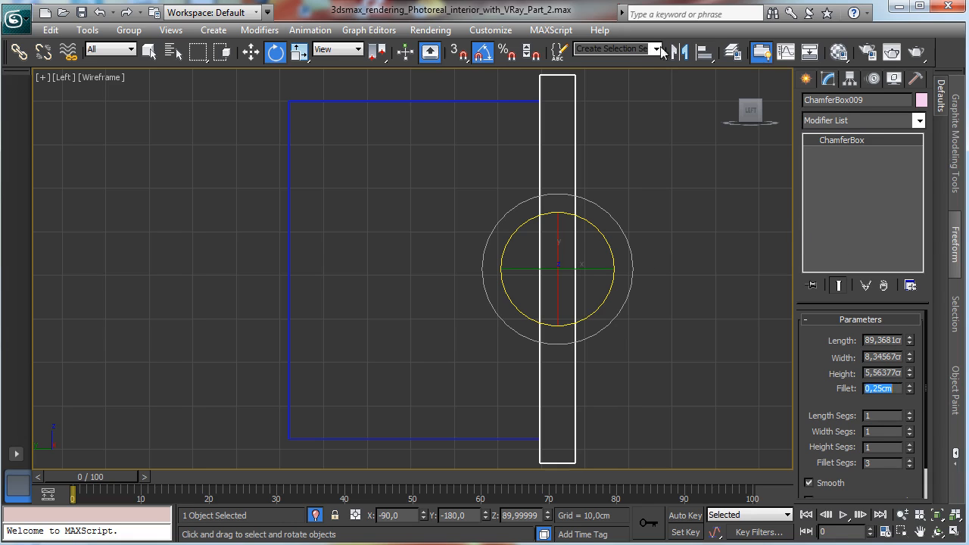
Step: Align the strip's pivot to the panel's pivot on Y and Z positions only
key("alt+a")
left_click(476, 101)
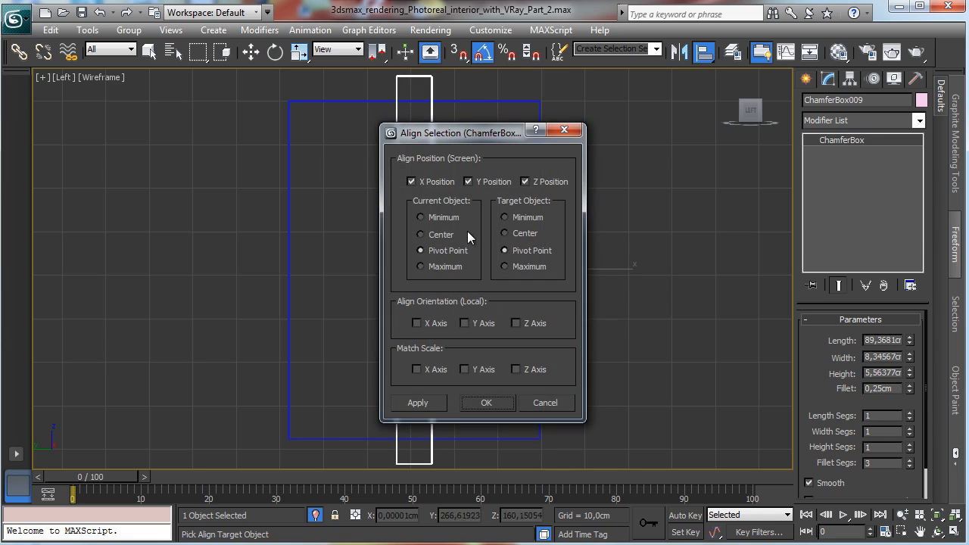
left_click(439, 183)
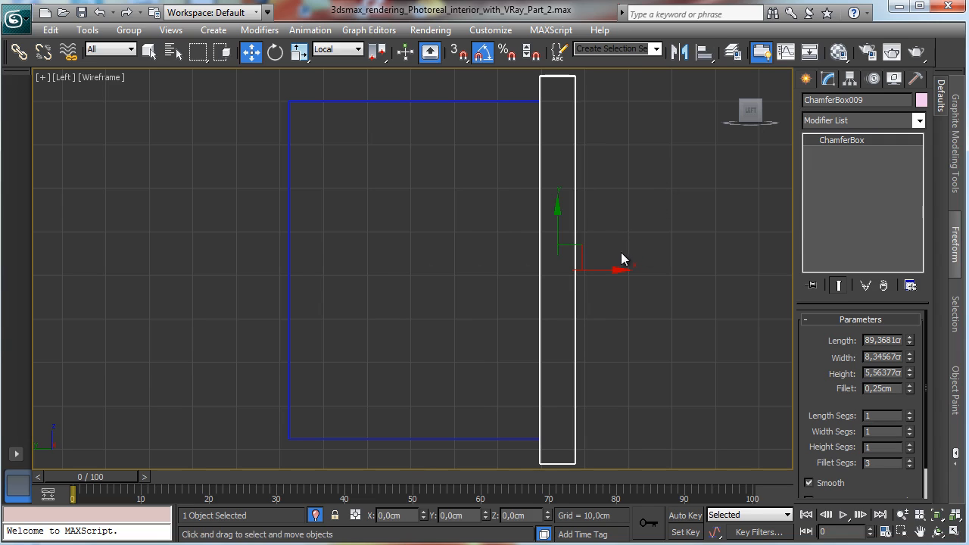
Step: Copy the vertical strip across to the opposite edge of the door panel
right_click(598, 264)
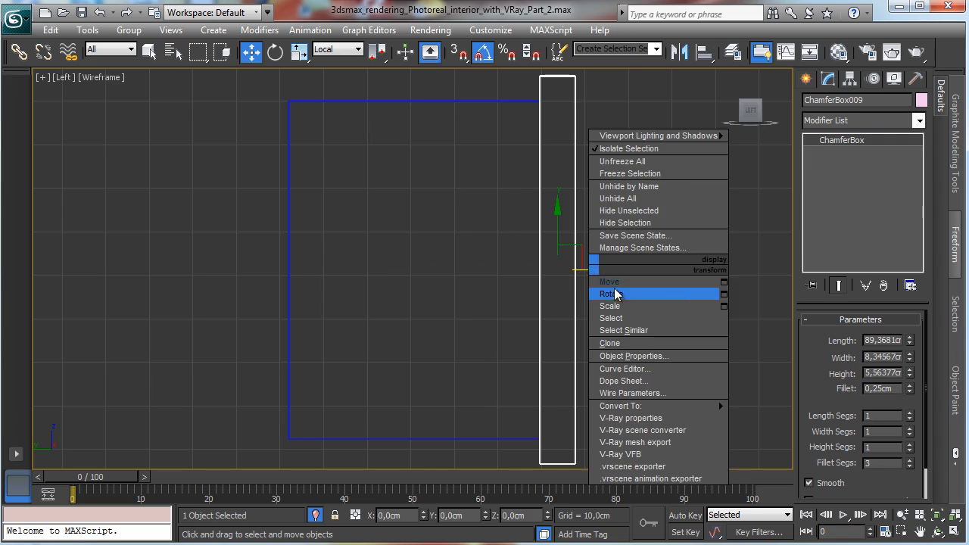
left_click(613, 293)
mouse_move(601, 270)
left_mouse_down("shift")
mouse_move(301, 273)
mouse_move(315, 273)
left_mouse_up("shift")
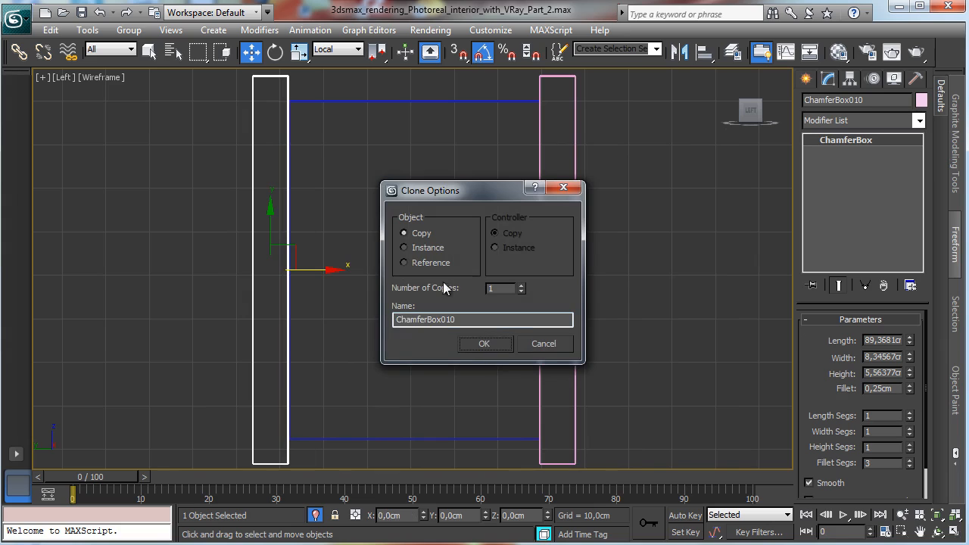
left_click(485, 345)
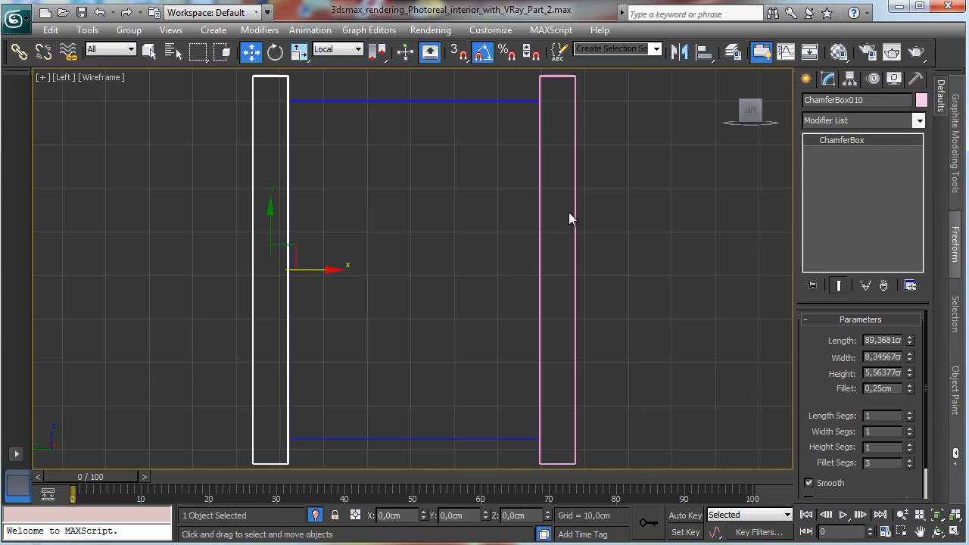
Step: Rotate-copy one vertical strip 90 degrees to create a horizontal strip
left_click(577, 304, "ctrl")
left_click_drag(299, 50, 298, 98)
left_click_drag(416, 196, 414, 192)
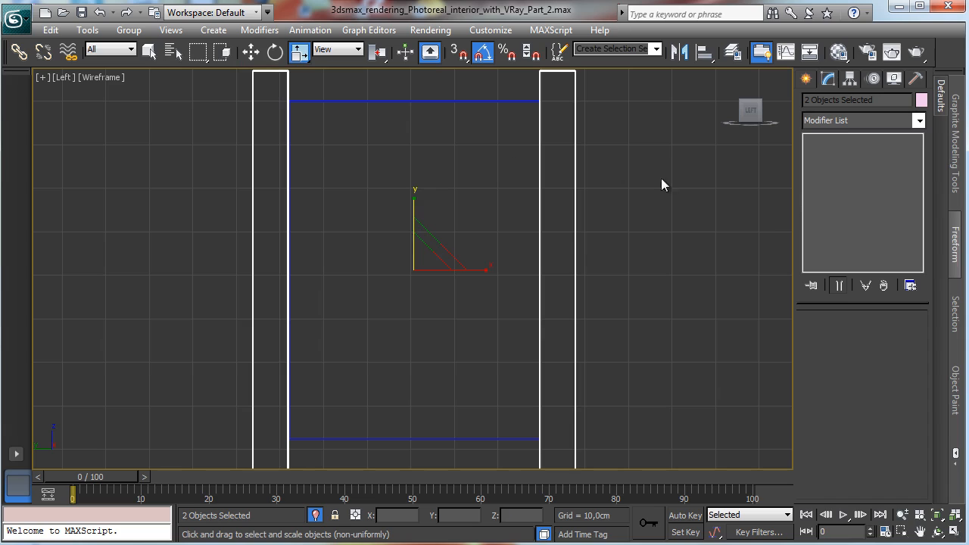
left_click(805, 79)
left_click(275, 51)
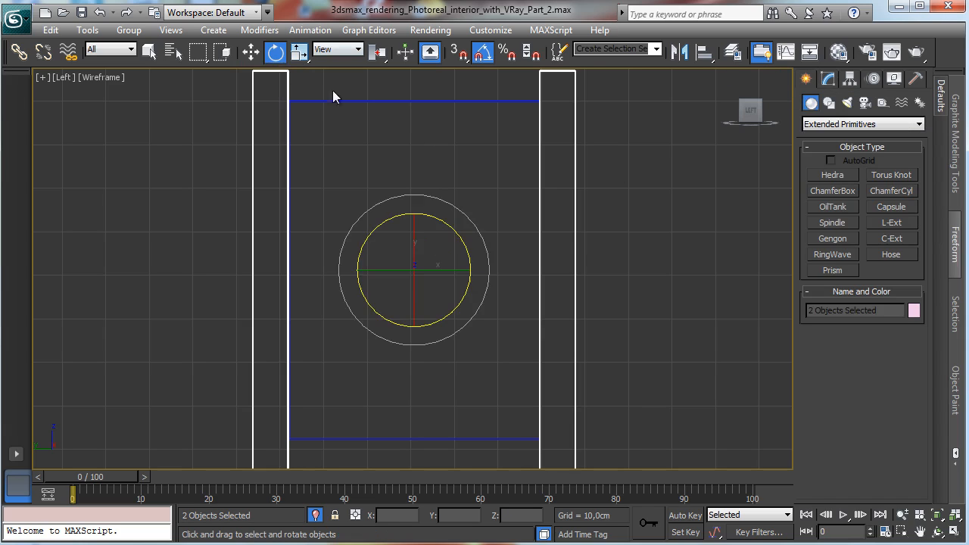
left_click(549, 177)
left_click(574, 189)
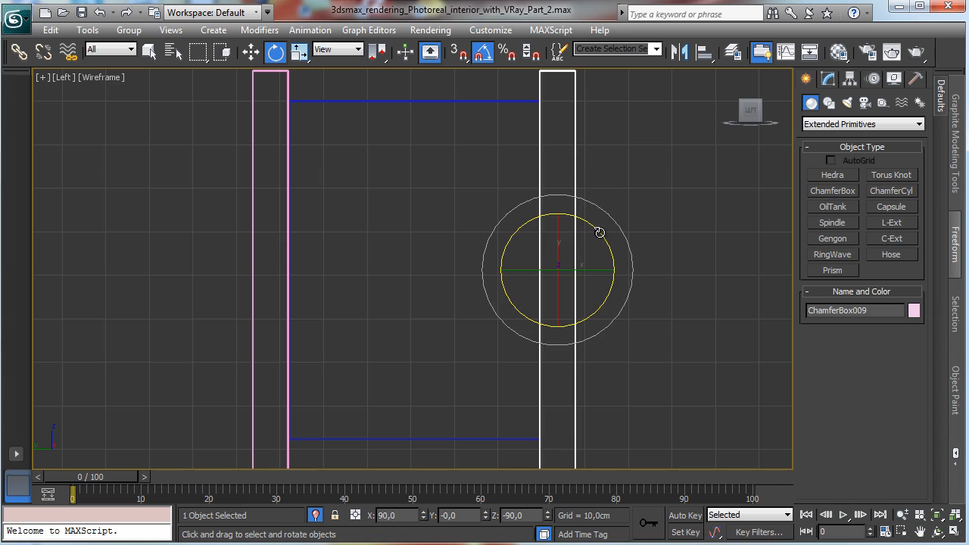
mouse_move(599, 232)
left_mouse_down("shift")
mouse_move(639, 252)
mouse_move(568, 173)
left_mouse_up("shift")
key("Escape")
left_click(483, 345)
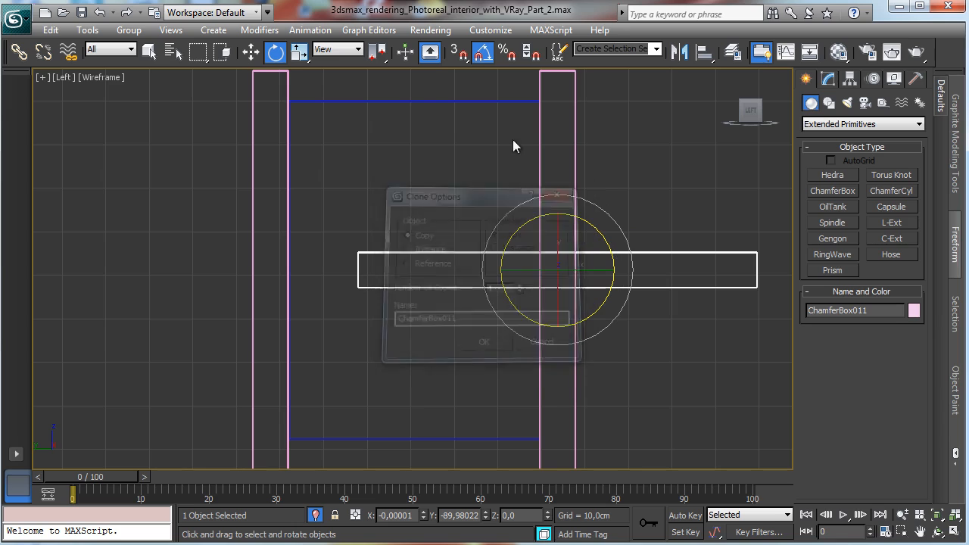
Step: Align the horizontal strip's pivot to the door panel's pivot on X, Y and Z positions
left_click(679, 53)
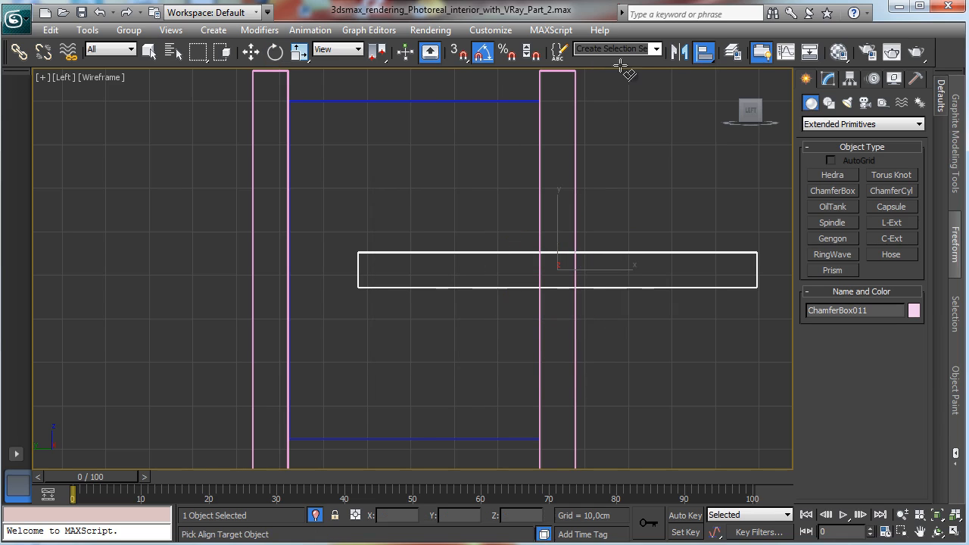
left_click(480, 101)
left_click(442, 185)
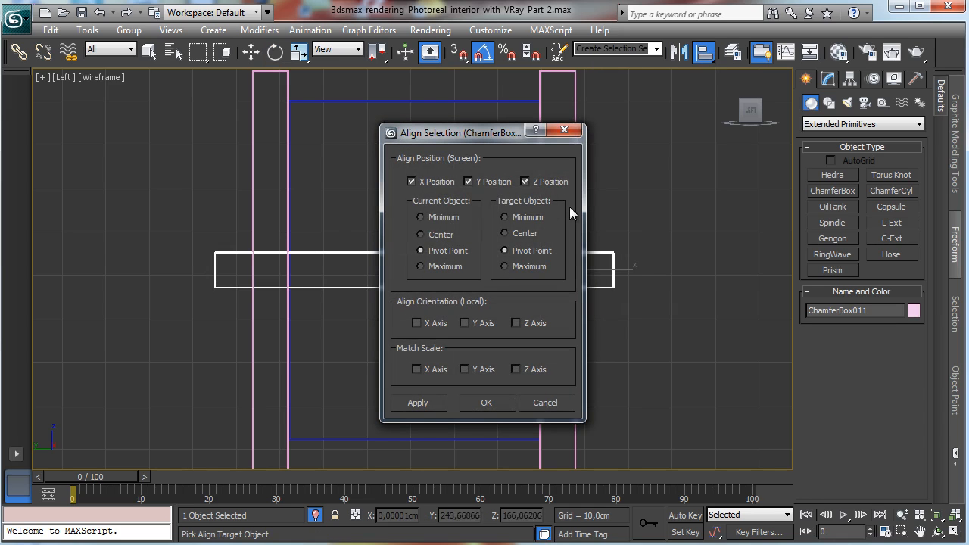
left_click(504, 401)
Step: Move the horizontal strip up to the top of the door panel
key("w")
left_click_drag(442, 270, 463, 45)
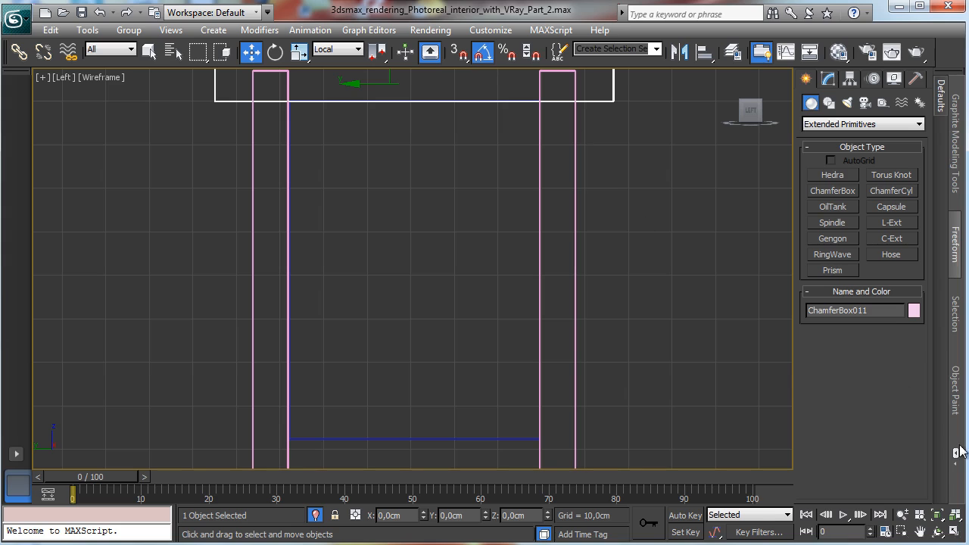
left_click(918, 532)
left_click_drag(462, 261, 472, 335)
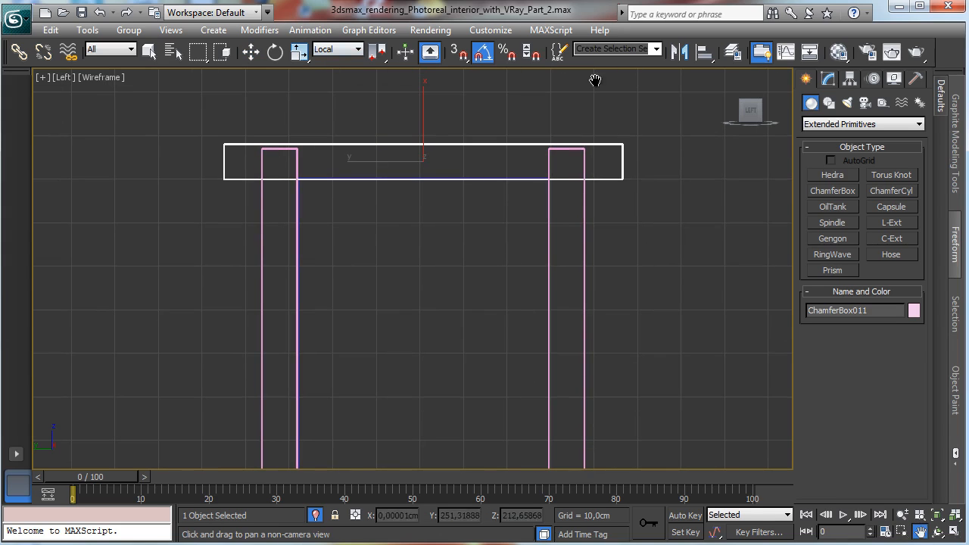
Step: Set the horizontal strip's length to 72.3 cm
left_click(827, 80)
left_click_drag(910, 341, 910, 356)
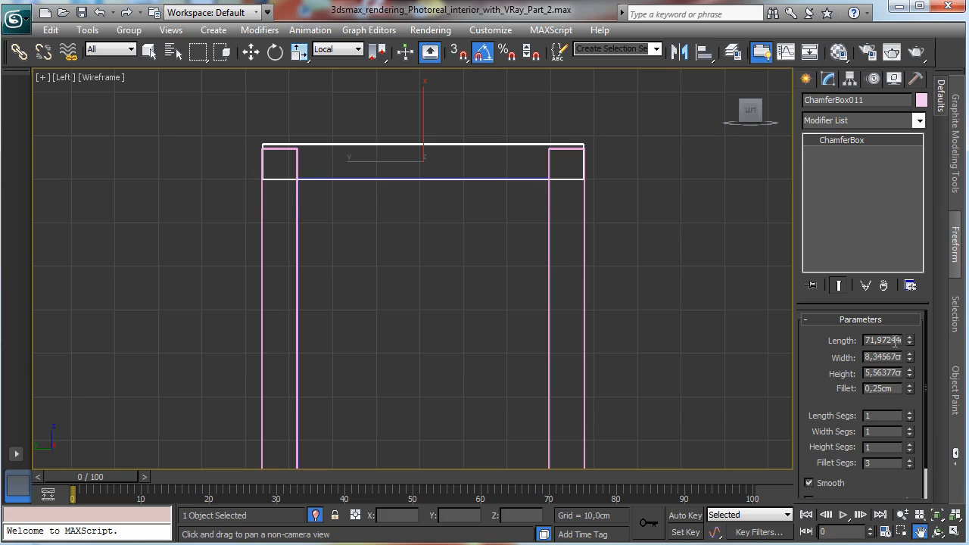
double_click(869, 341)
type("72")
key("Return")
left_click(879, 340)
type("5")
key("Return")
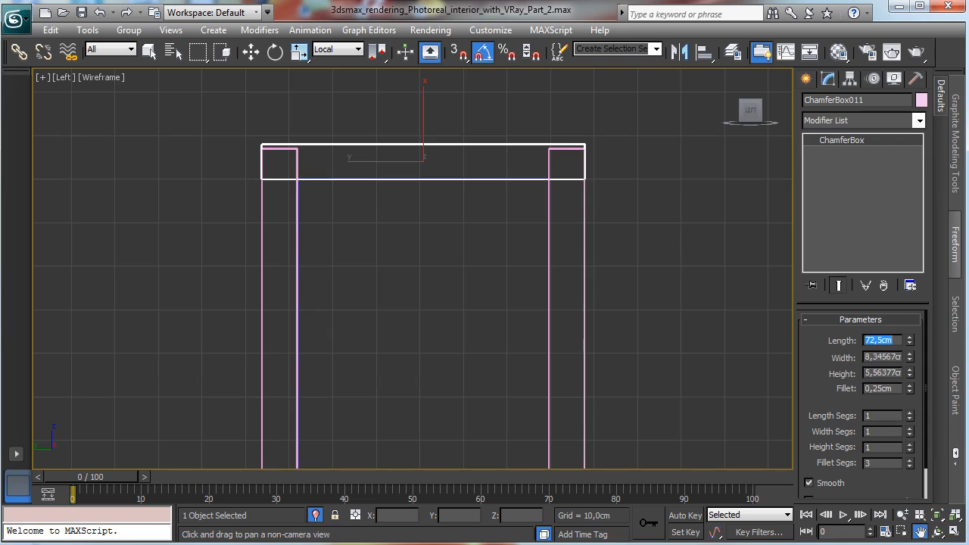
left_click(878, 340)
key("Return")
left_click(878, 341)
type("3")
key("Return")
key("w")
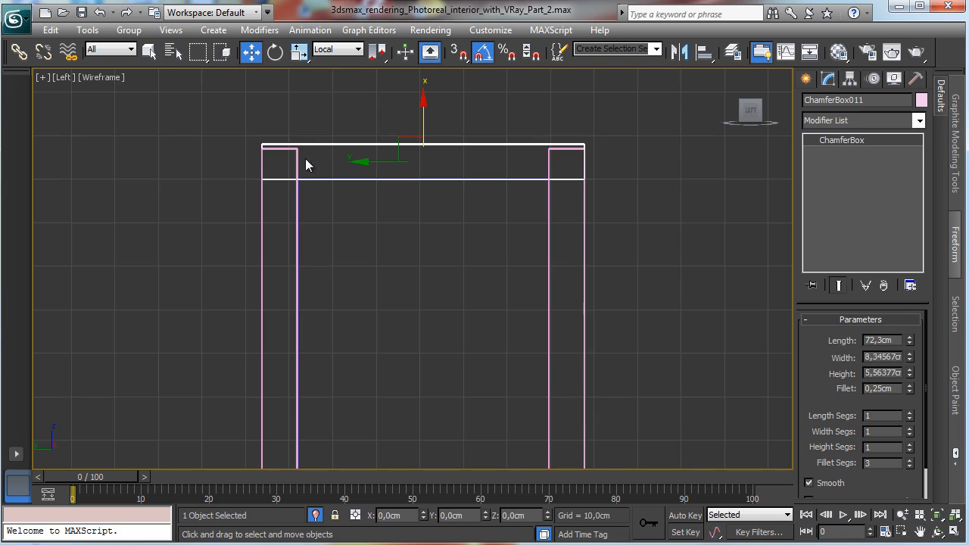
Step: Select both vertical strips and scale them non-uniformly along their length to fit the panel's height
left_click(306, 166)
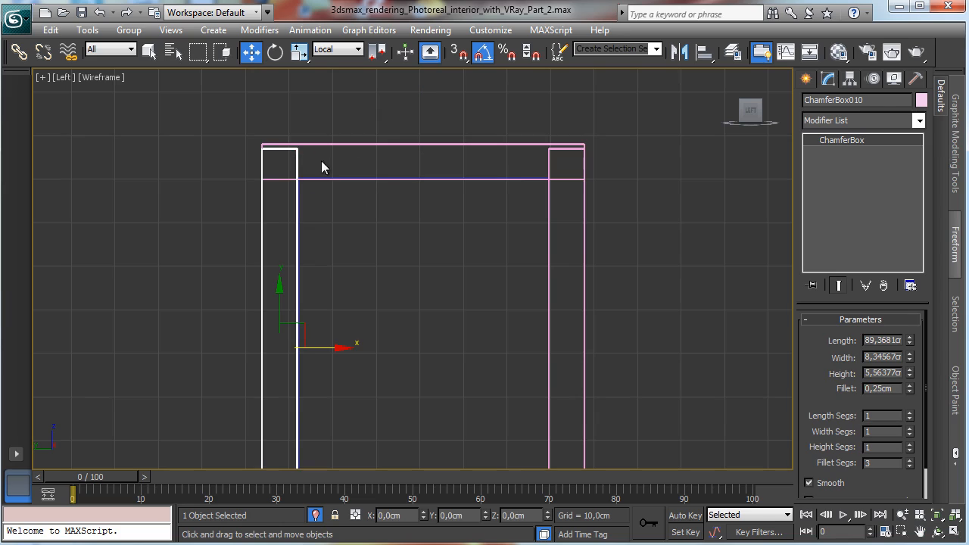
left_click(549, 163, "ctrl")
left_click_drag(299, 51, 300, 102)
left_click_drag(424, 274, 426, 271)
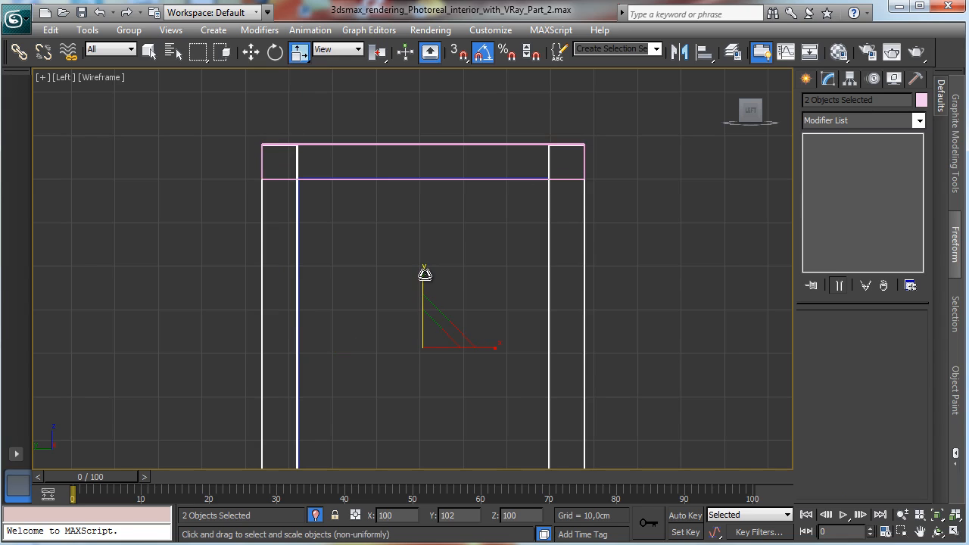
left_click(441, 157)
left_click(550, 163)
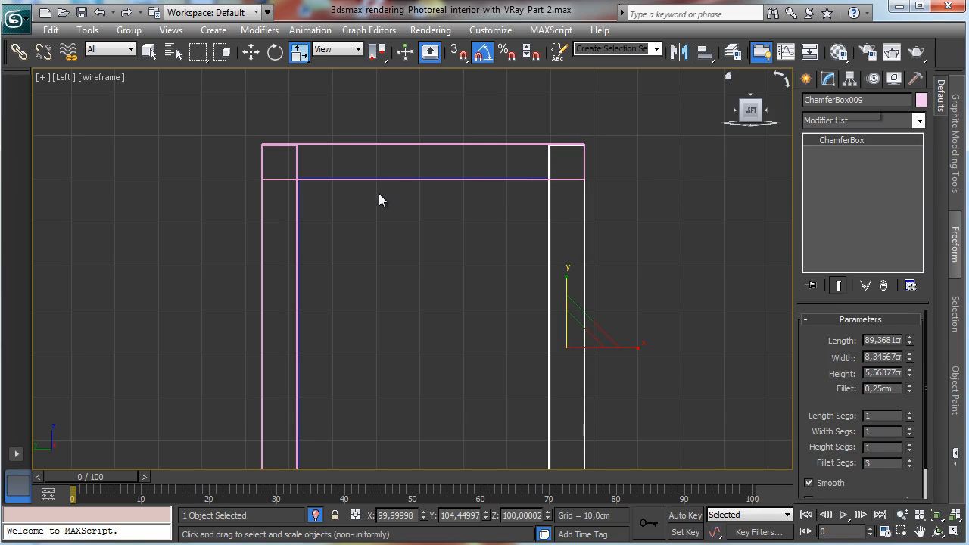
left_click(300, 209, "ctrl")
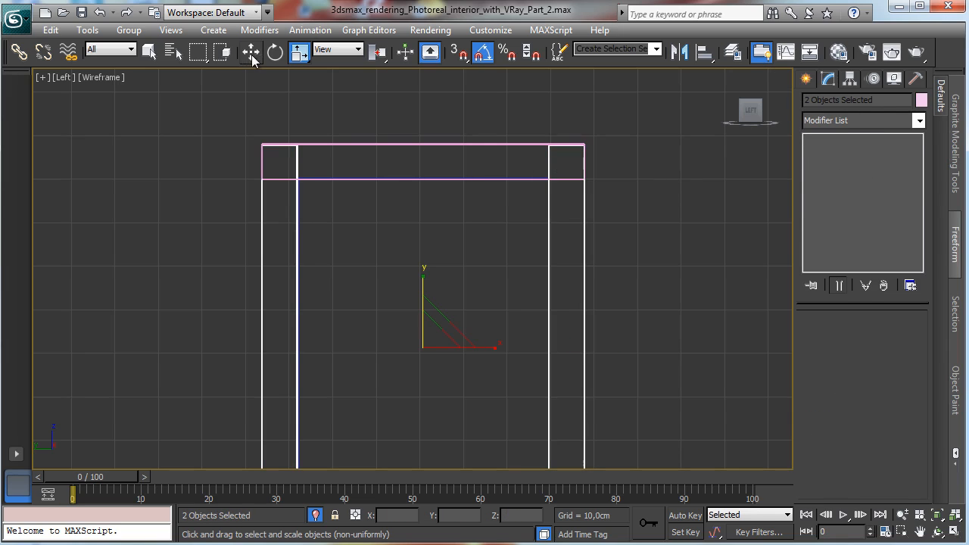
left_click(148, 53)
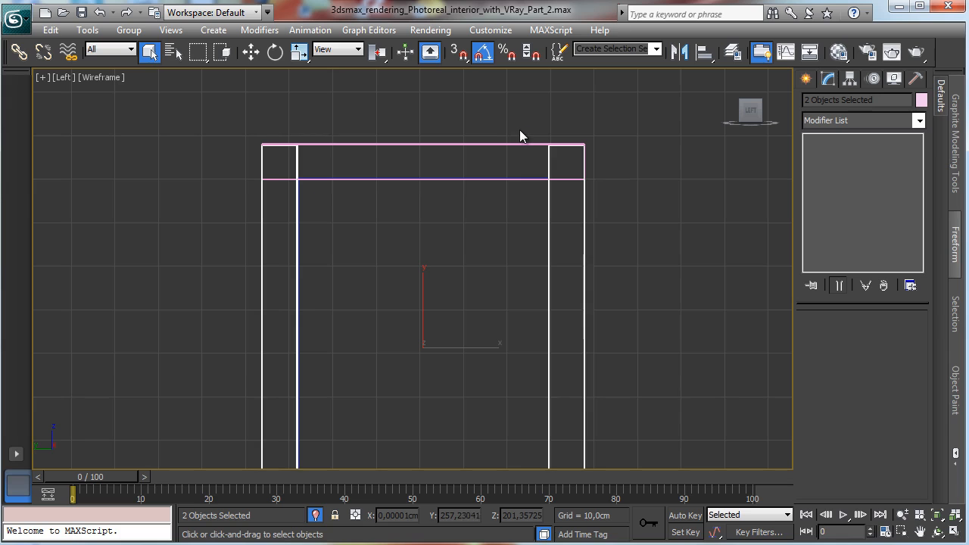
left_click(904, 514)
left_click_drag(460, 265, 449, 329)
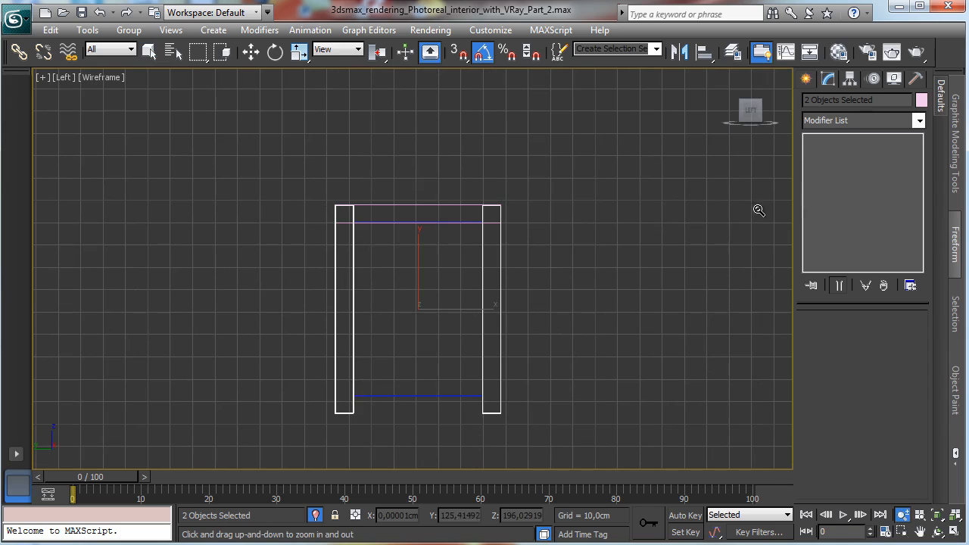
left_click(299, 51)
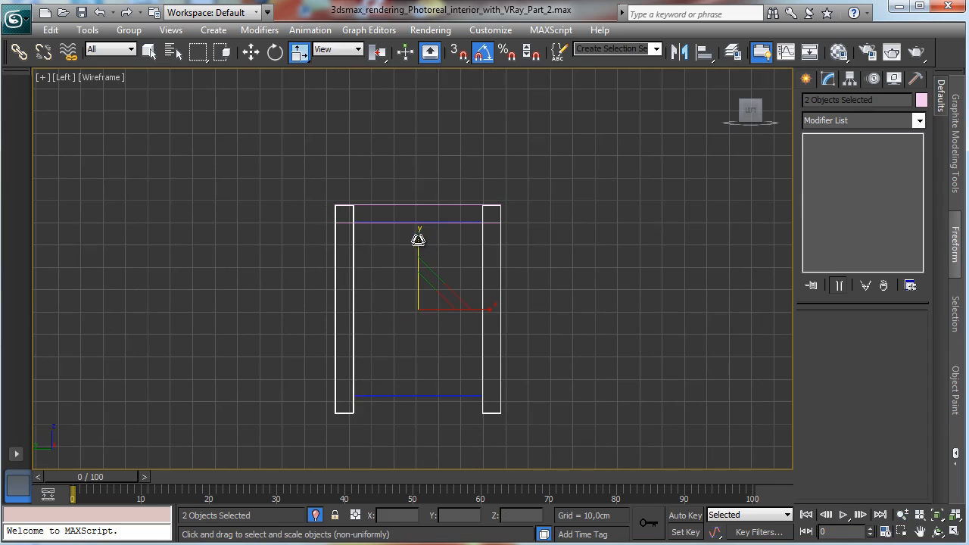
left_click_drag(417, 238, 419, 250)
Step: Instance-copy the top strip down to the bottom edge of the door panel
left_click(252, 51)
left_click(444, 206)
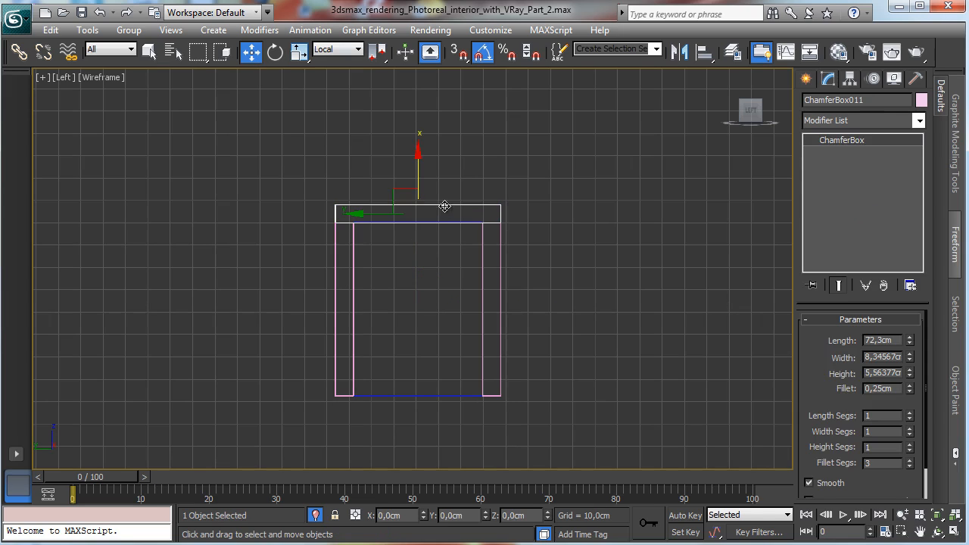
left_click_drag(420, 169, 390, 357, "shift")
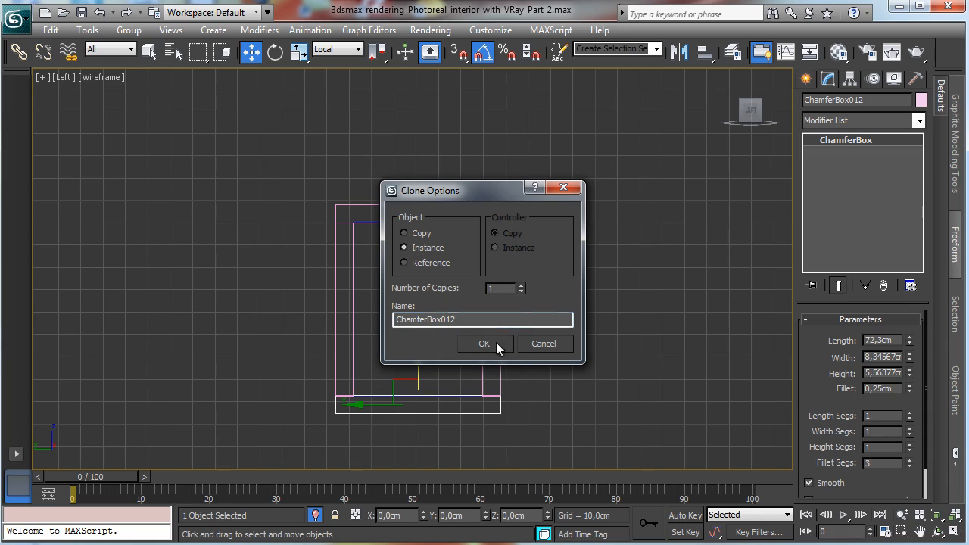
left_click(495, 343)
key("z")
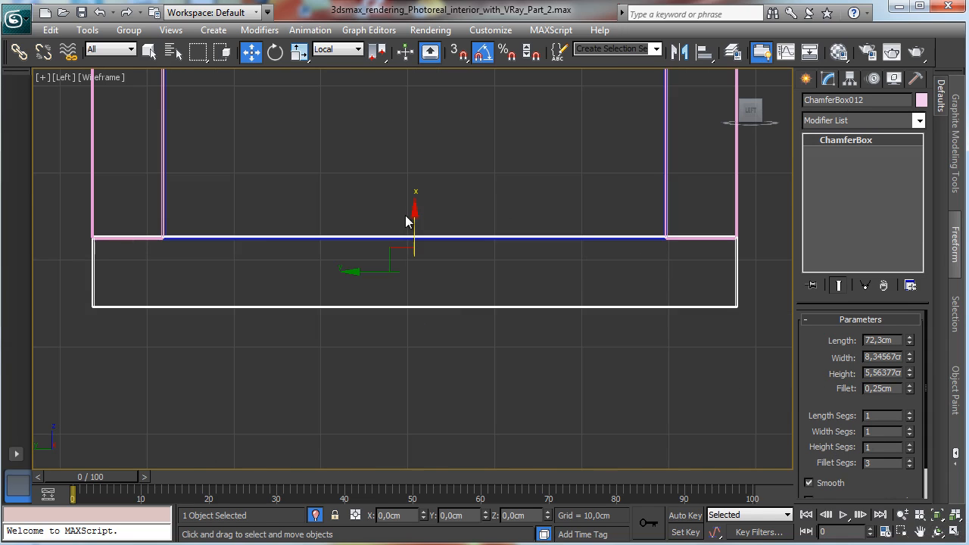
left_click_drag(414, 218, 413, 220)
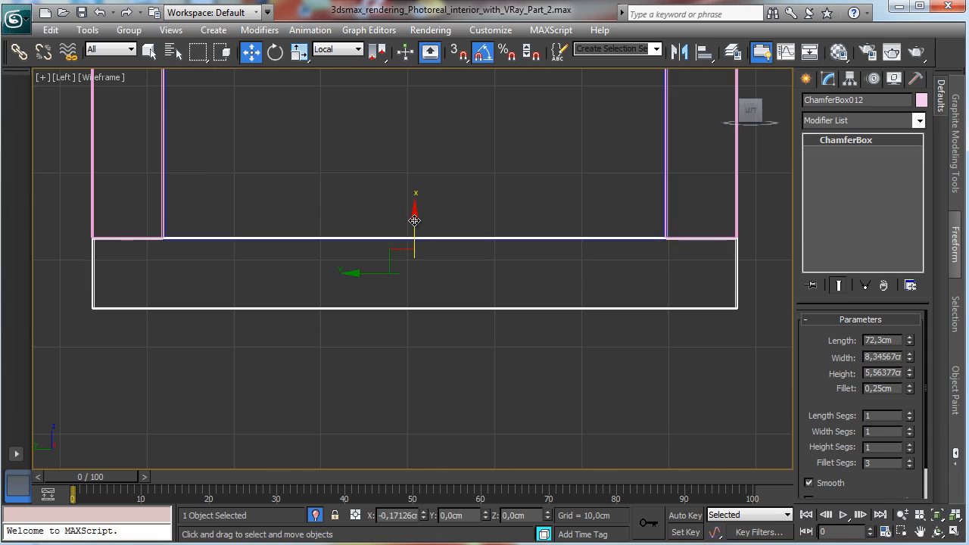
Step: Set the central door panel's height to 1 cm and reposition it within the frame's depth
left_click(902, 515)
left_click_drag(580, 280, 578, 358)
left_click(954, 532)
right_click(610, 361)
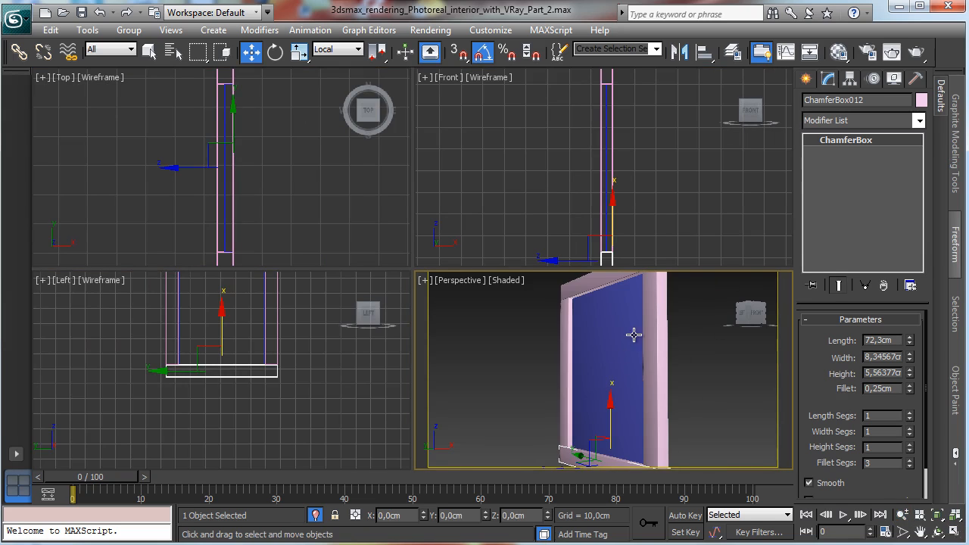
left_click(598, 346)
right_click(640, 186)
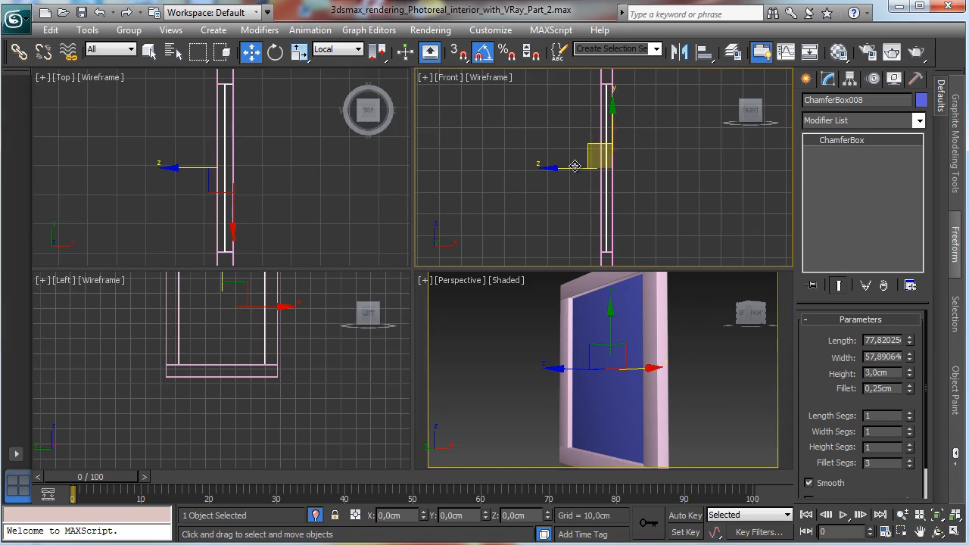
left_click_drag(575, 166, 584, 166)
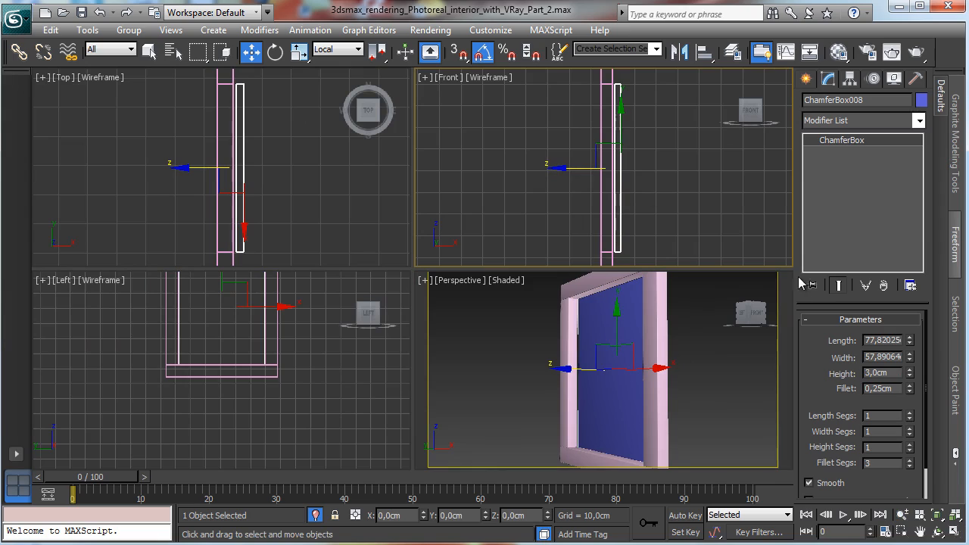
double_click(887, 372)
type("1")
key("Return")
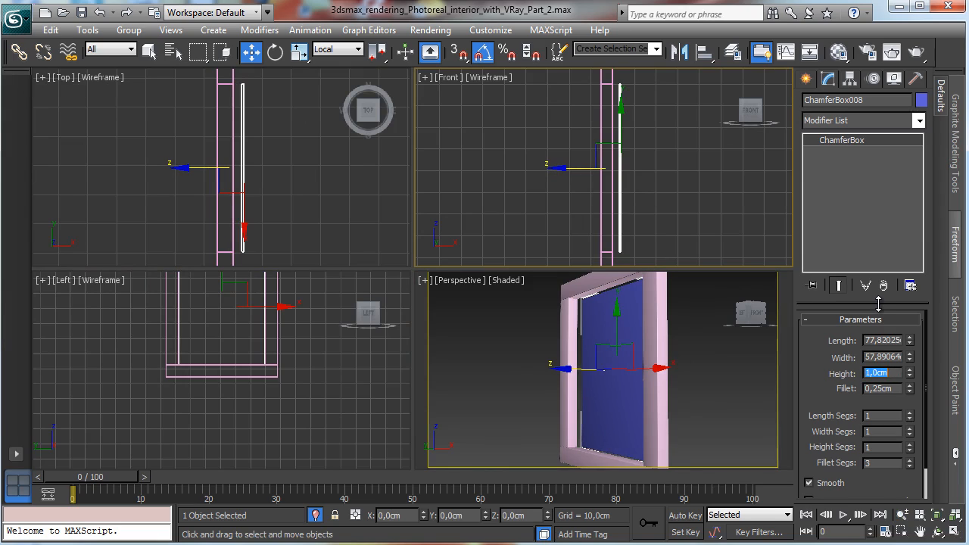
left_click_drag(583, 168, 572, 167)
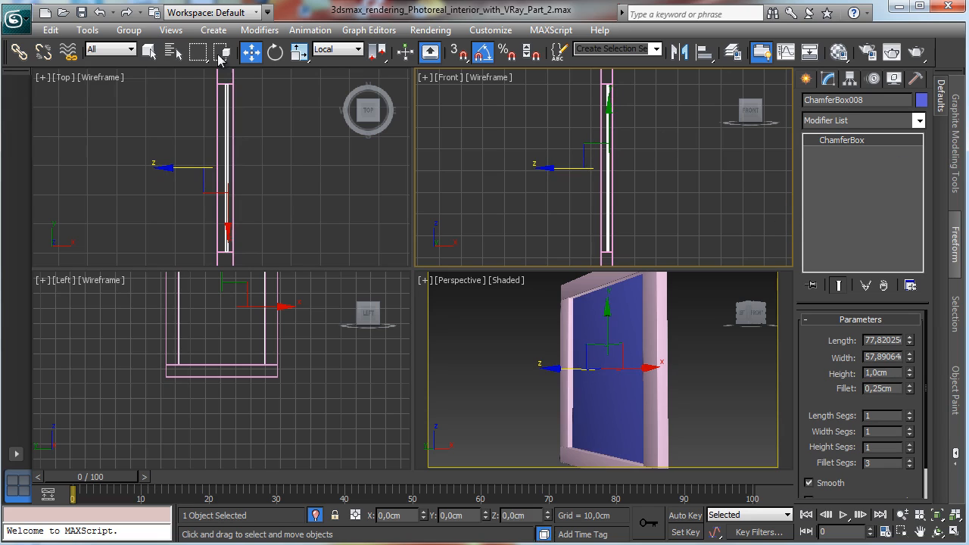
Step: Clone the central panel in place as a copy and nudge it slightly along its depth
left_click(51, 30)
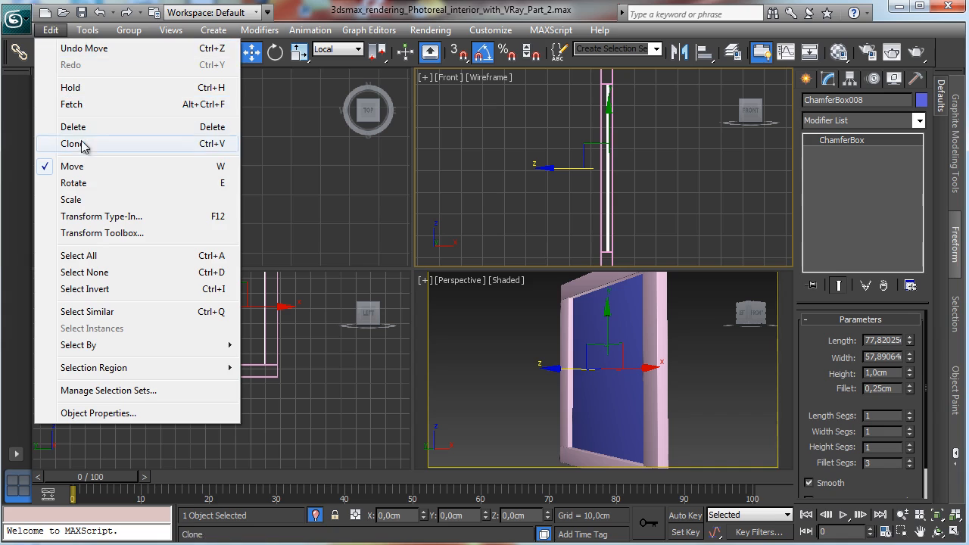
left_click(112, 147)
left_click(441, 336)
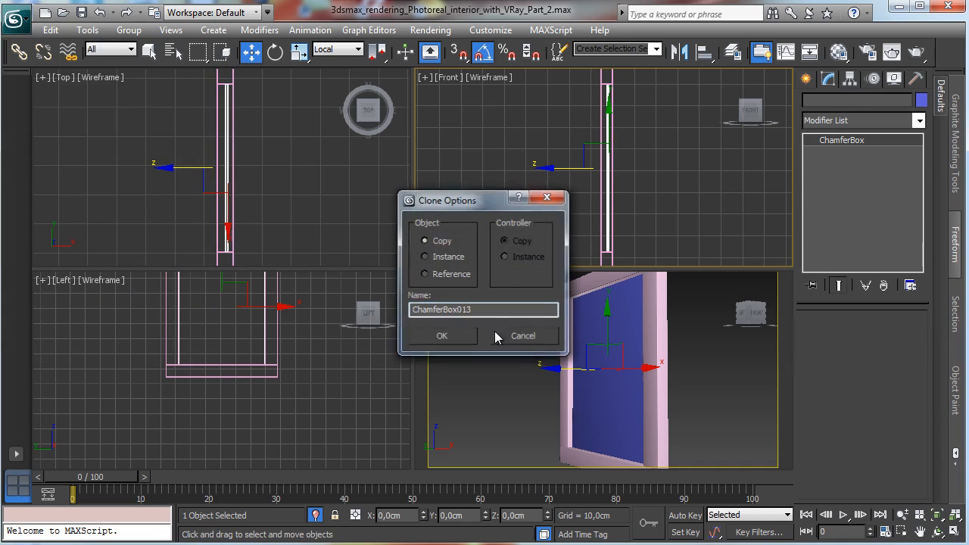
right_click(664, 184)
left_click(684, 202)
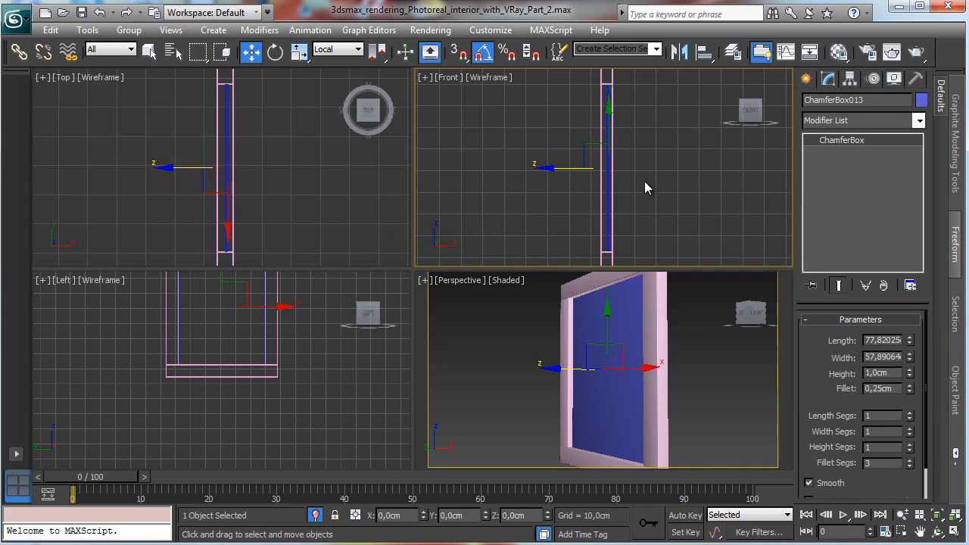
right_click(636, 171)
left_click(645, 181)
left_click_drag(561, 167, 559, 167)
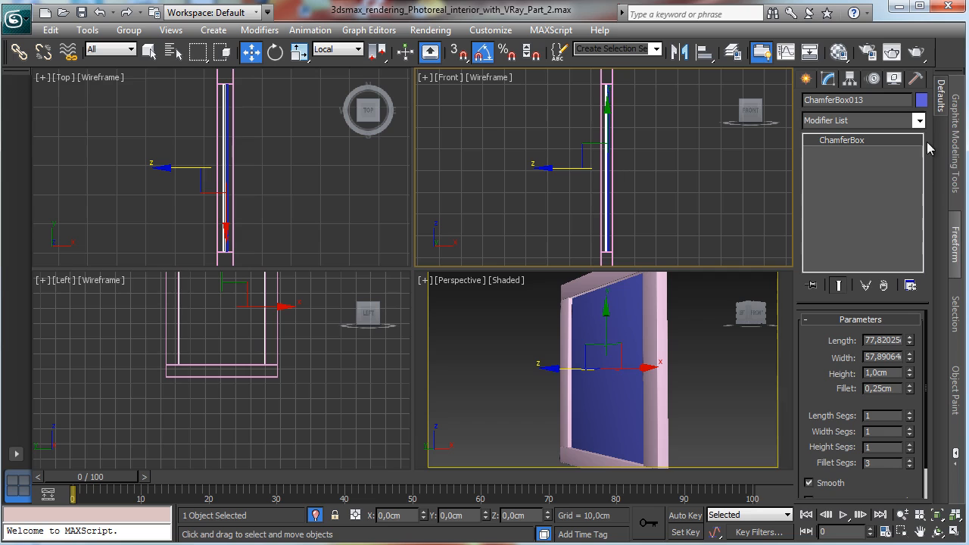
Step: Give the cloned panel a pale pink object colour and shrink it to about 57.6 by 42.8 cm
left_click(921, 102)
left_click(370, 218)
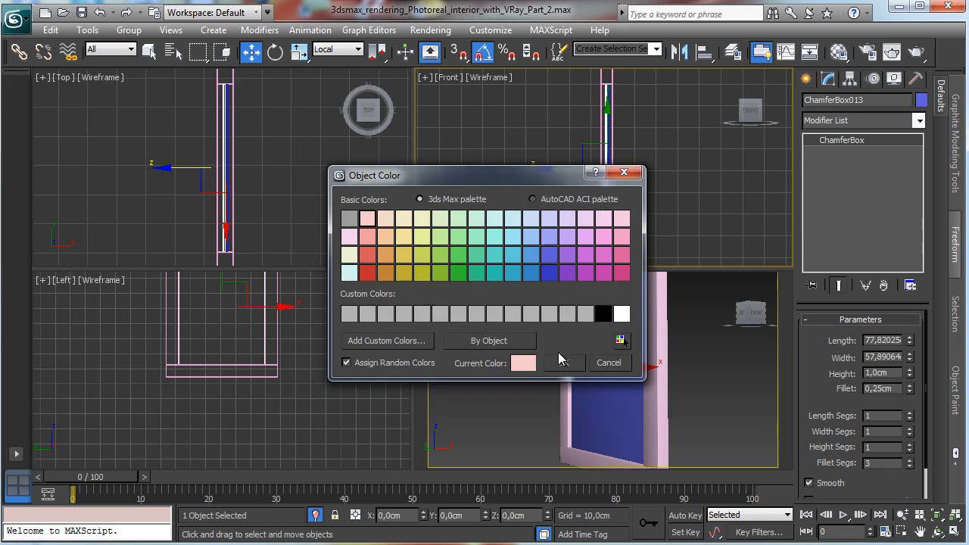
left_click(560, 360)
left_click_drag(908, 341, 904, 376)
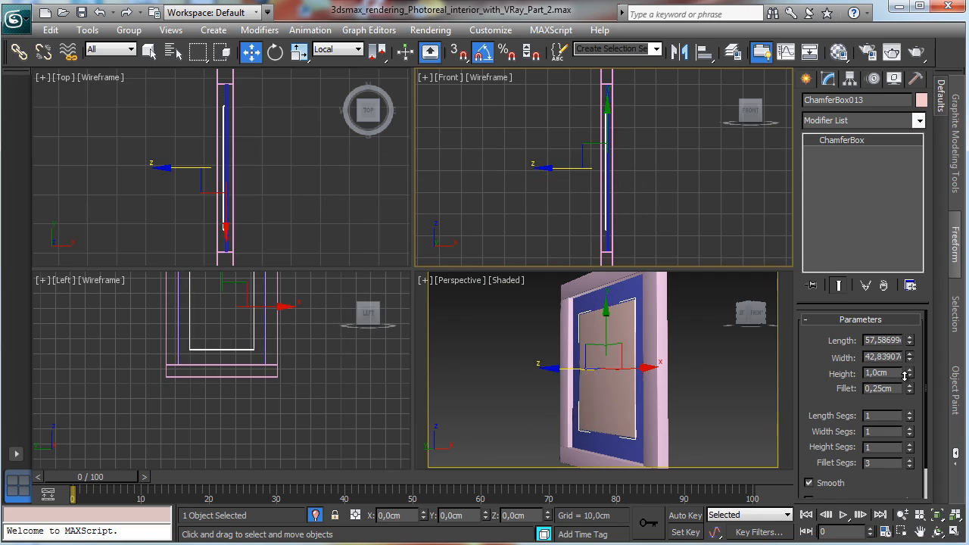
Step: Nudge the smaller pink panel slightly outward along the door's depth in the front view
right_click(677, 223)
left_click(955, 531)
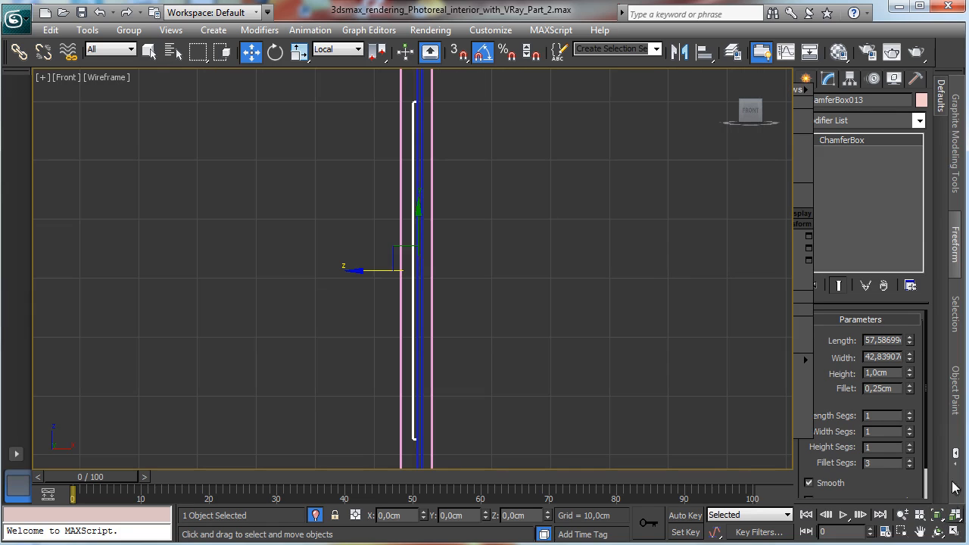
left_click_drag(369, 271, 375, 276)
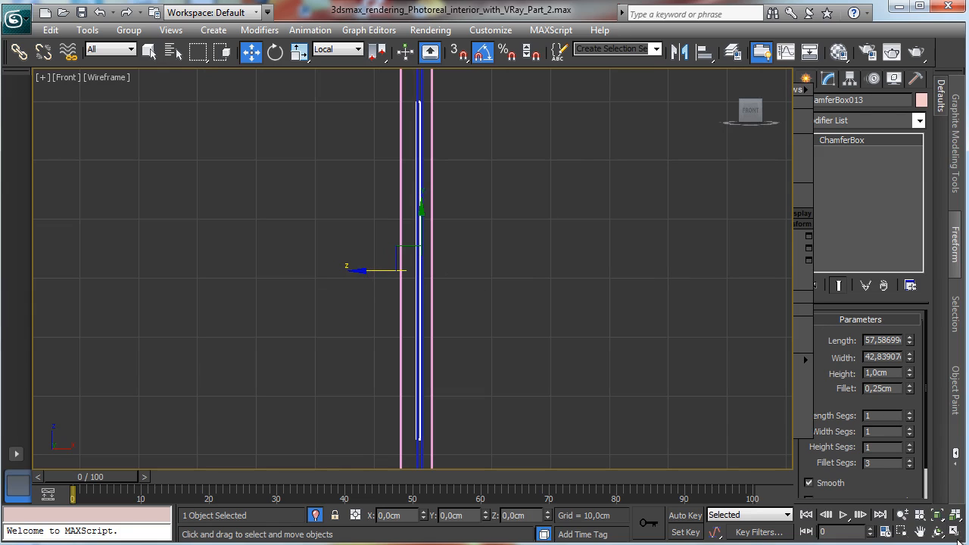
left_click(953, 531)
right_click(697, 363)
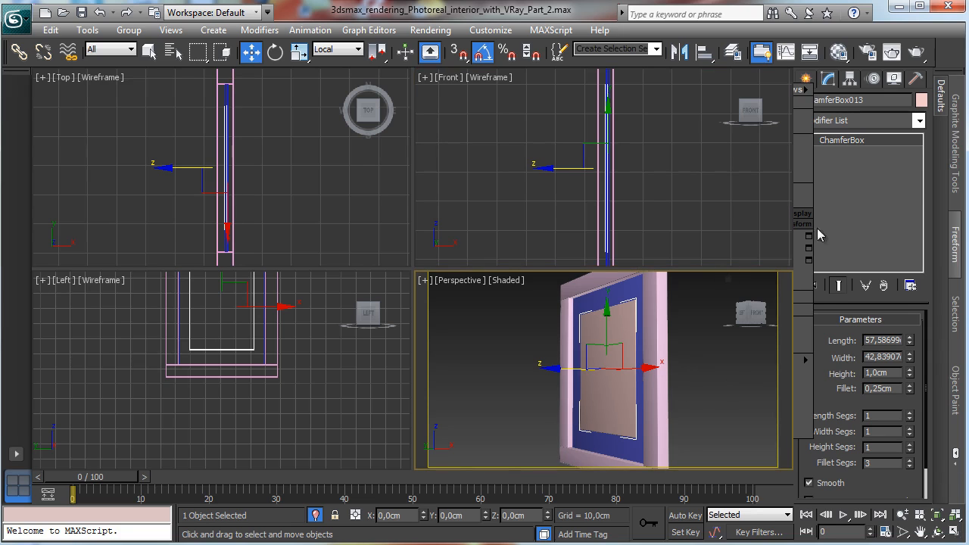
left_click(806, 80)
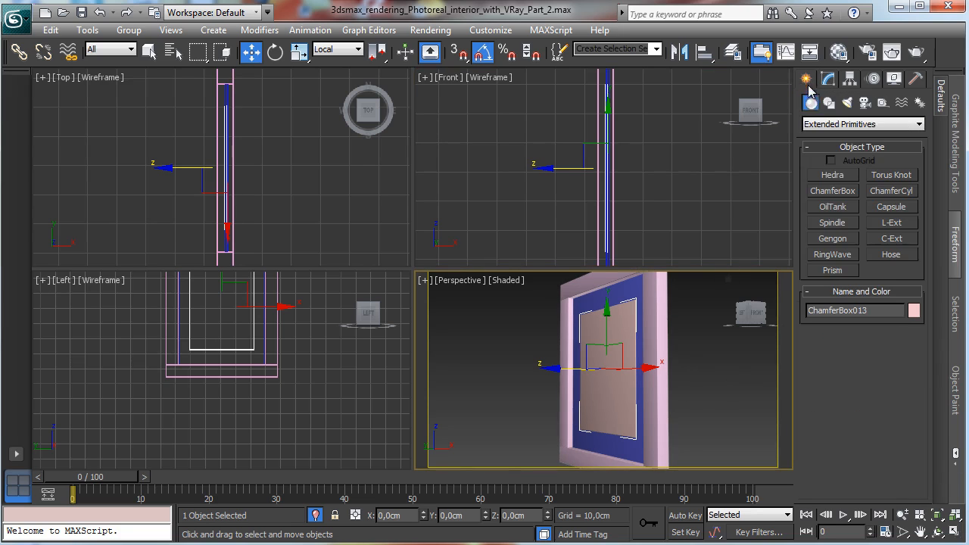
left_click(813, 127)
left_click(829, 136)
left_click(832, 175)
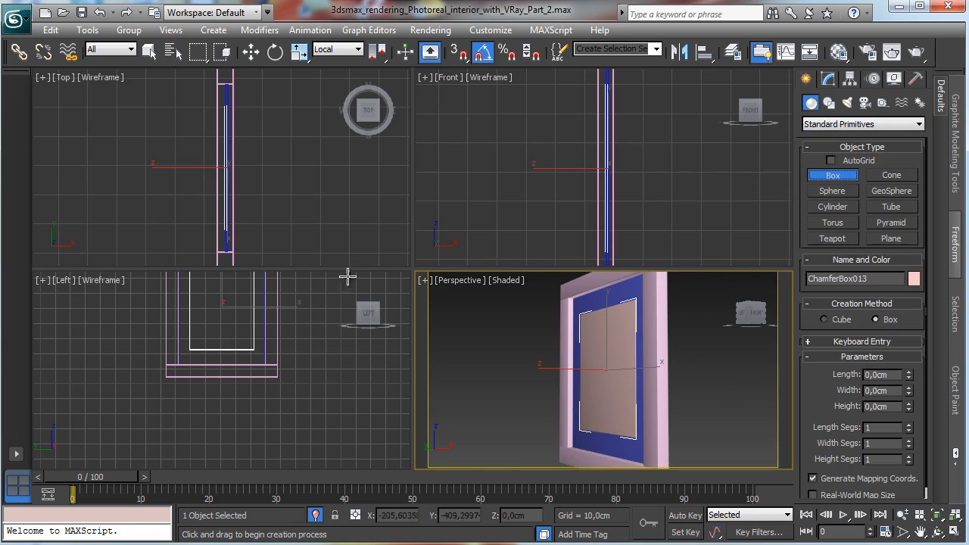
right_click(323, 331)
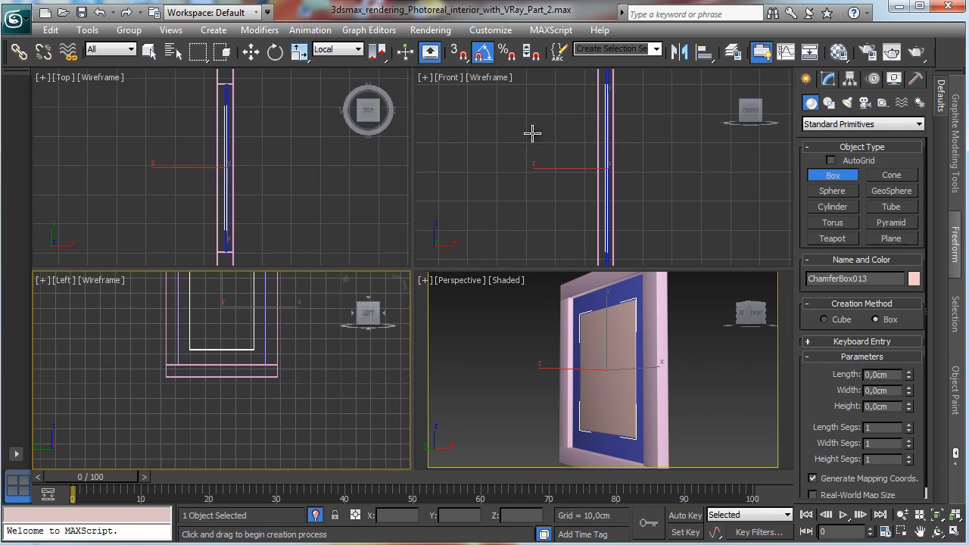
left_click(252, 53)
Step: Clone the blue door panel in place
left_click(621, 294)
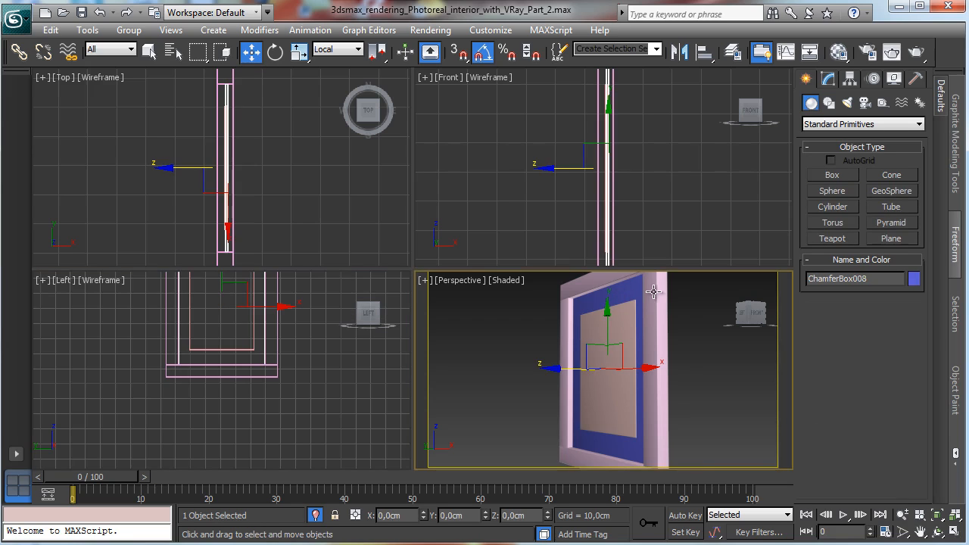
right_click(622, 180)
left_click_drag(561, 171, 560, 171, "shift")
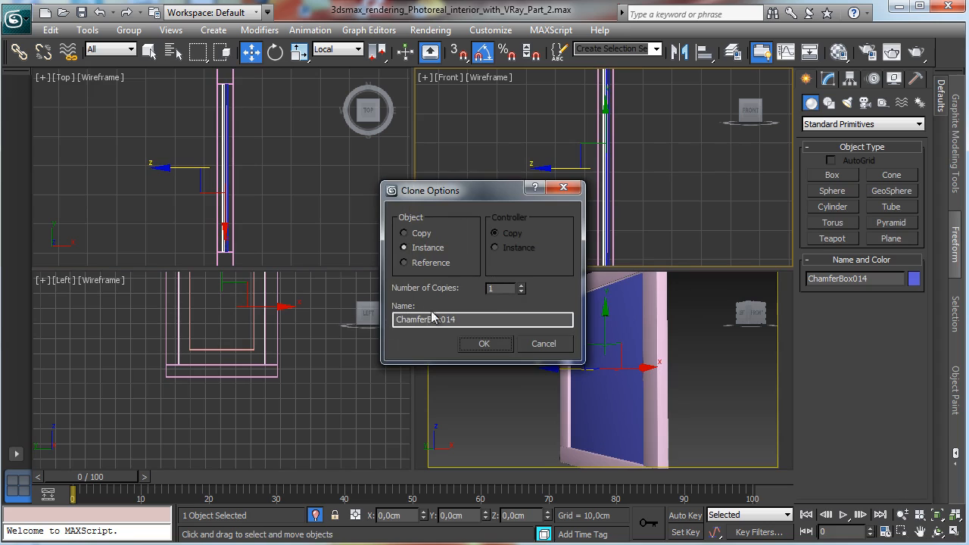
left_click(484, 344)
Step: Set the clone's fillet to 0 cm and its height to 0.2 cm
left_click(827, 79)
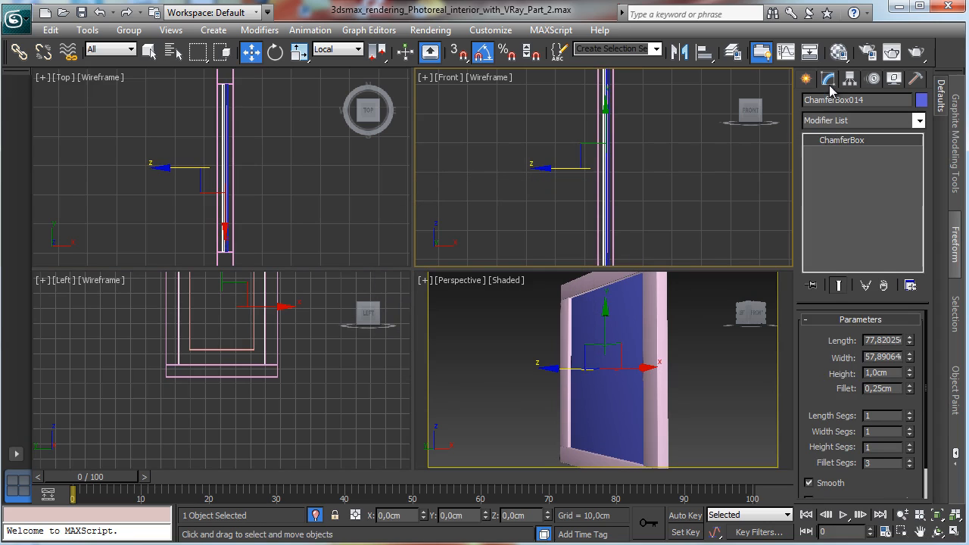
right_click(909, 389)
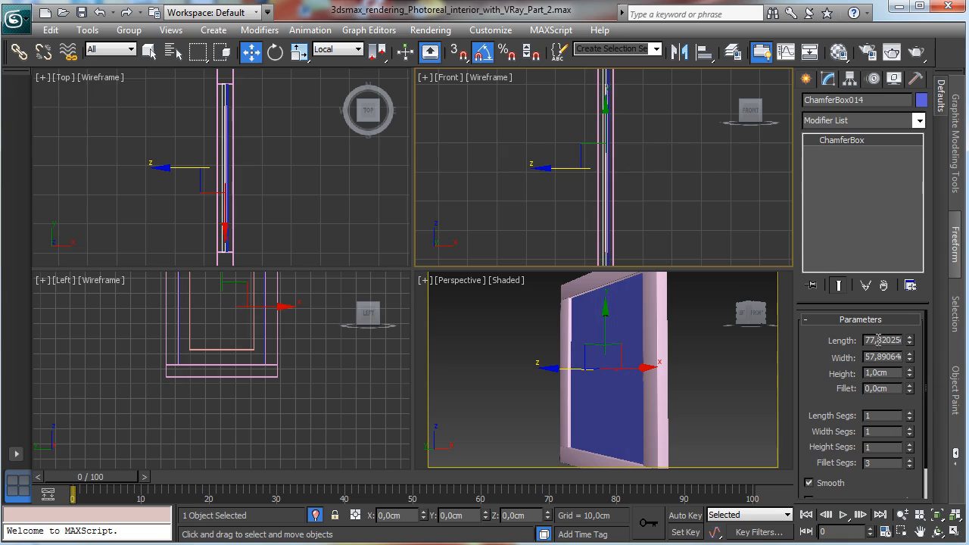
left_click(889, 373)
key("Return")
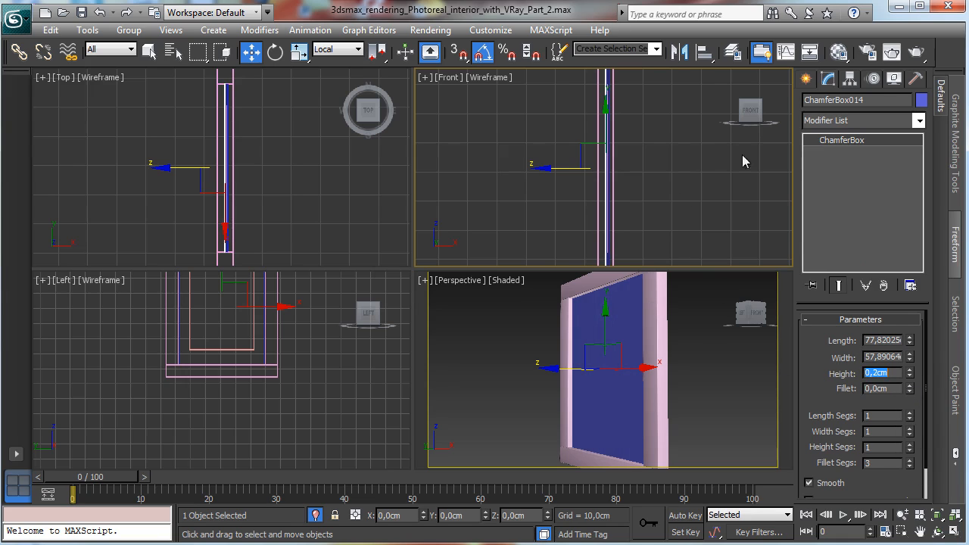
Step: Open the Material Editor and assign the Glass window material to the thin cloned panel
left_click(838, 52)
left_click_drag(115, 174, 222, 177)
left_click(153, 192)
left_click(117, 278)
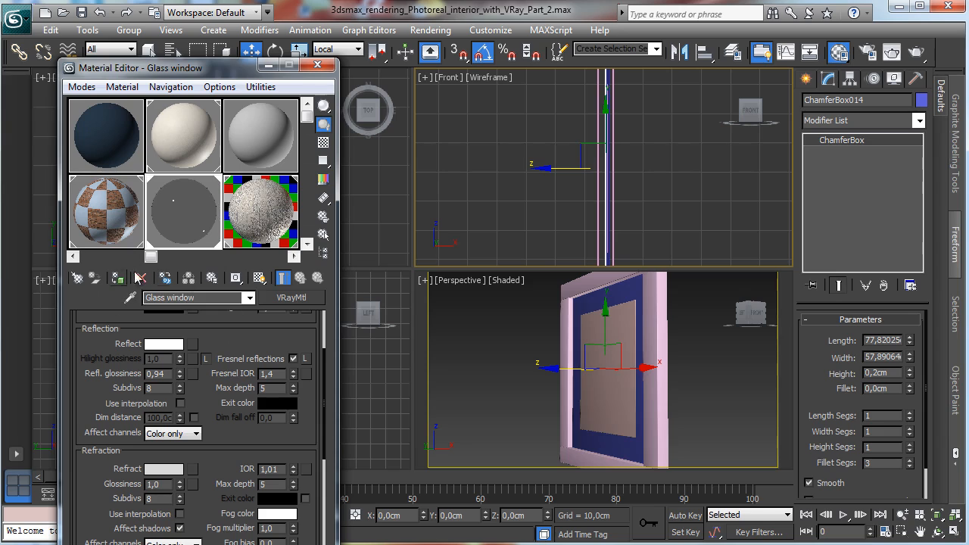
Step: Select the four moulding strips and give them a new VRayMtl material named Dark wood
left_click(584, 280)
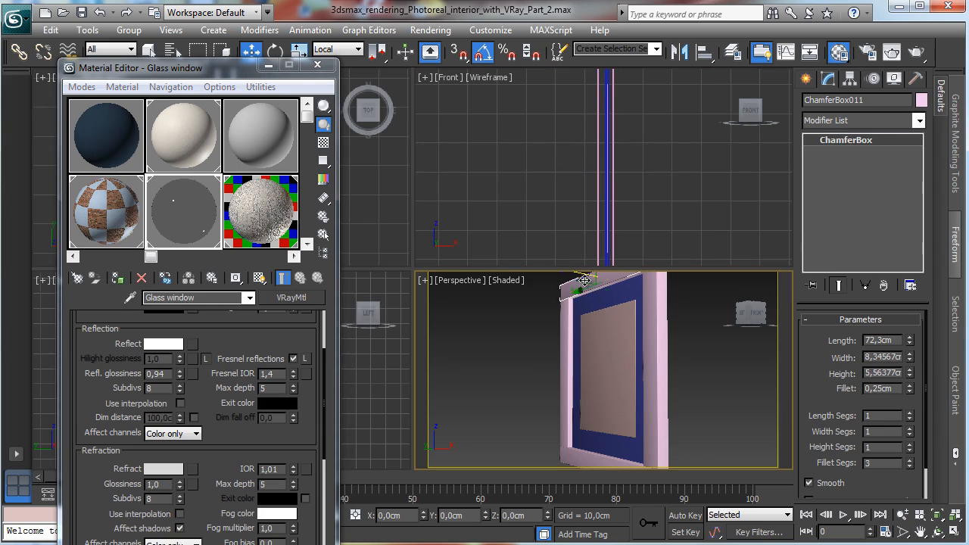
left_click(564, 326, "ctrl")
left_click(652, 331, "ctrl")
left_click(587, 469, "ctrl")
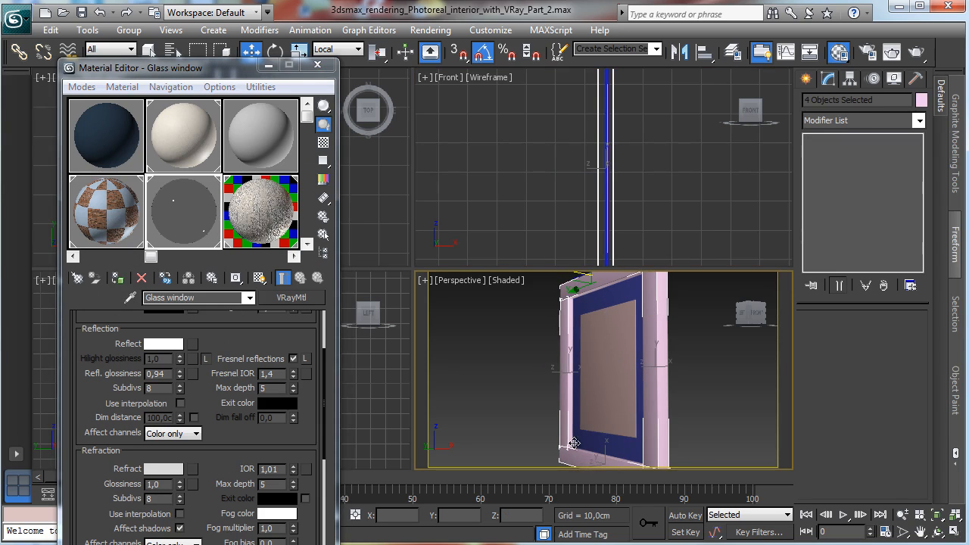
left_click(252, 165)
left_click(175, 298)
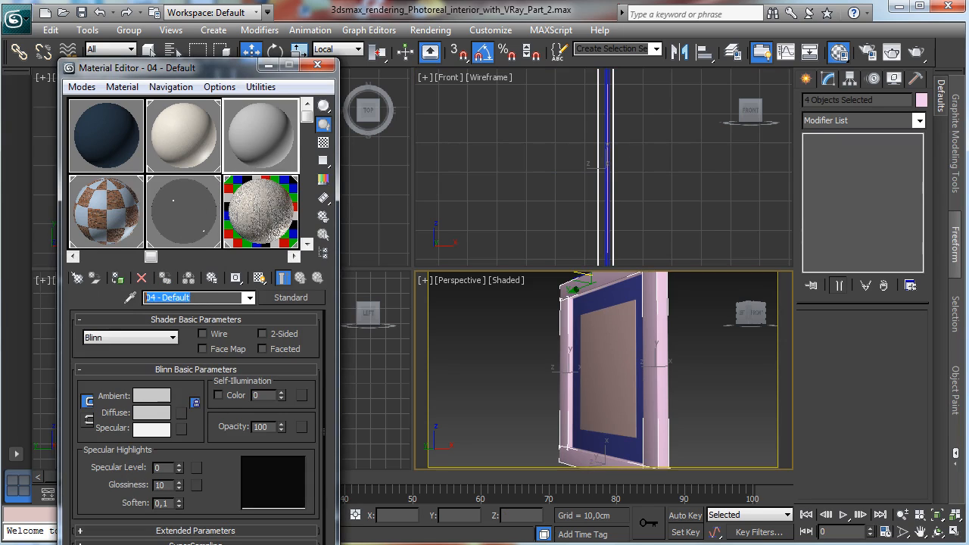
type("Dark wood")
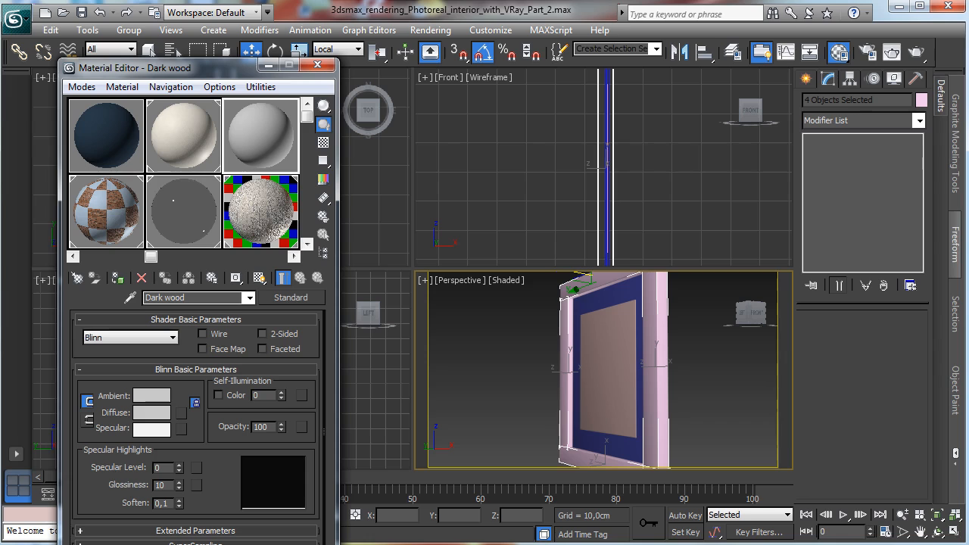
left_click(295, 298)
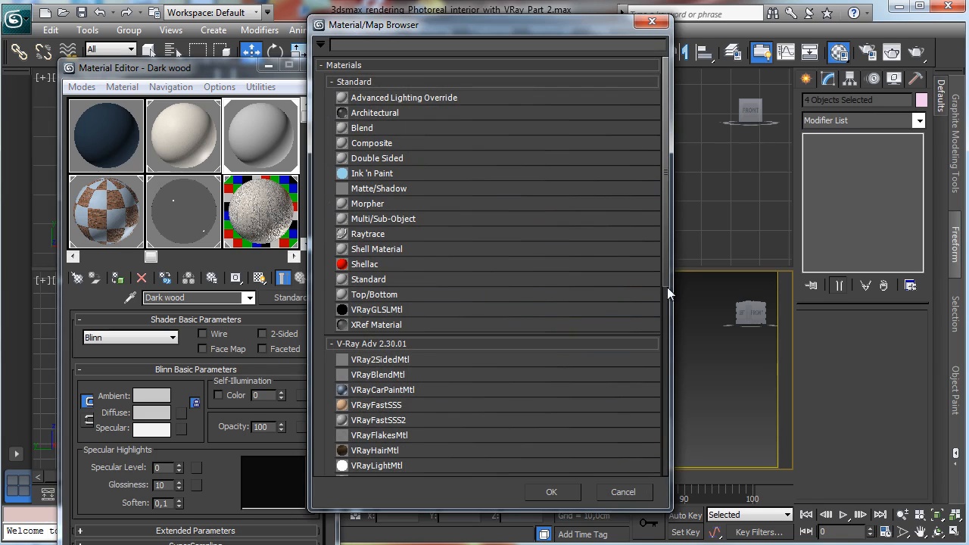
left_click_drag(667, 287, 663, 359)
double_click(368, 339)
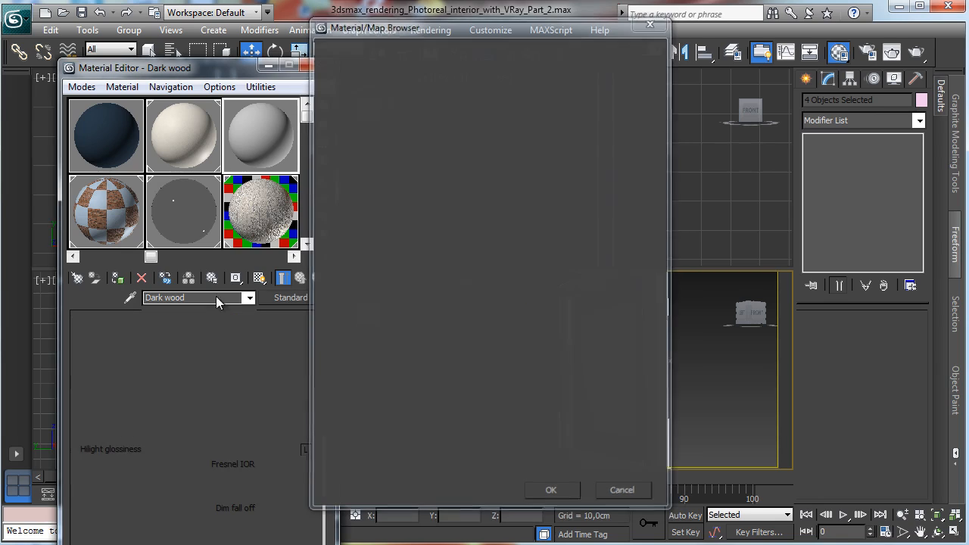
Step: Set the Dark wood diffuse colour to a near-black red, RGB 1, 0, 0
left_click(164, 399)
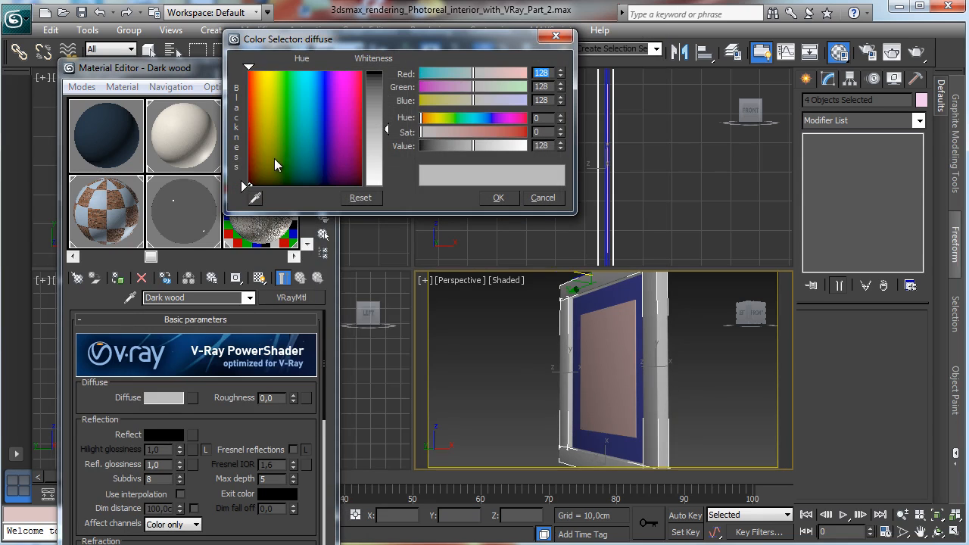
left_click(243, 184)
left_click(380, 81)
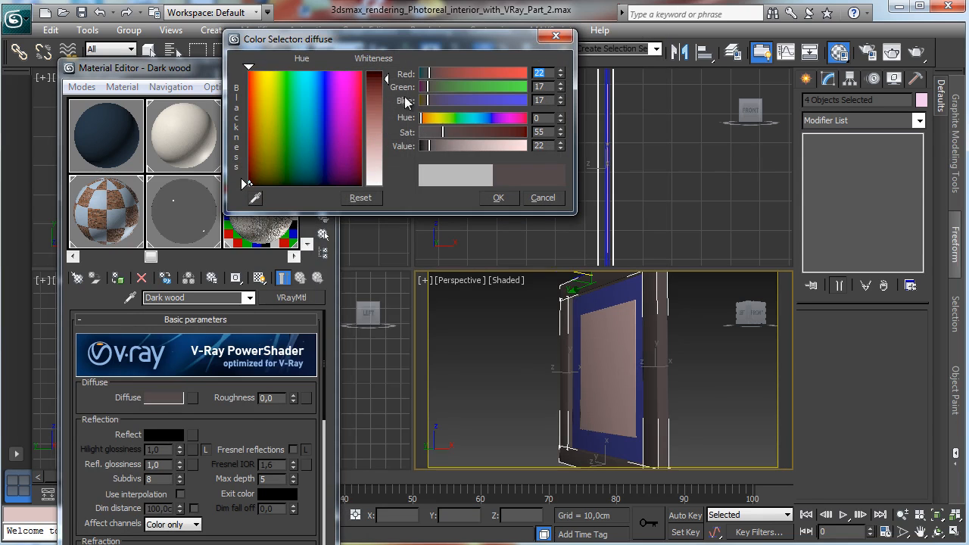
left_click_drag(443, 132, 420, 150)
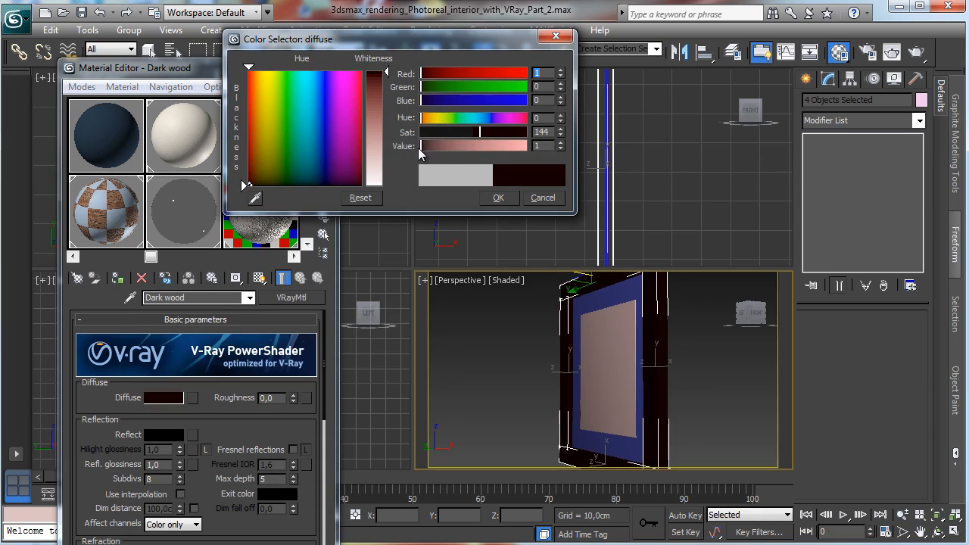
left_click(499, 198)
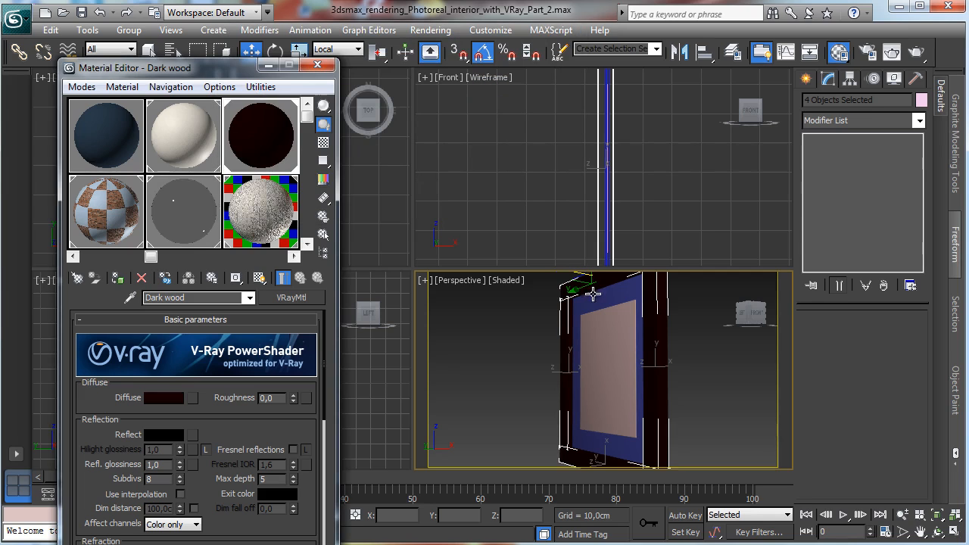
Step: Select the blue door panel and assign it a new material named Neutral white
left_click(598, 299)
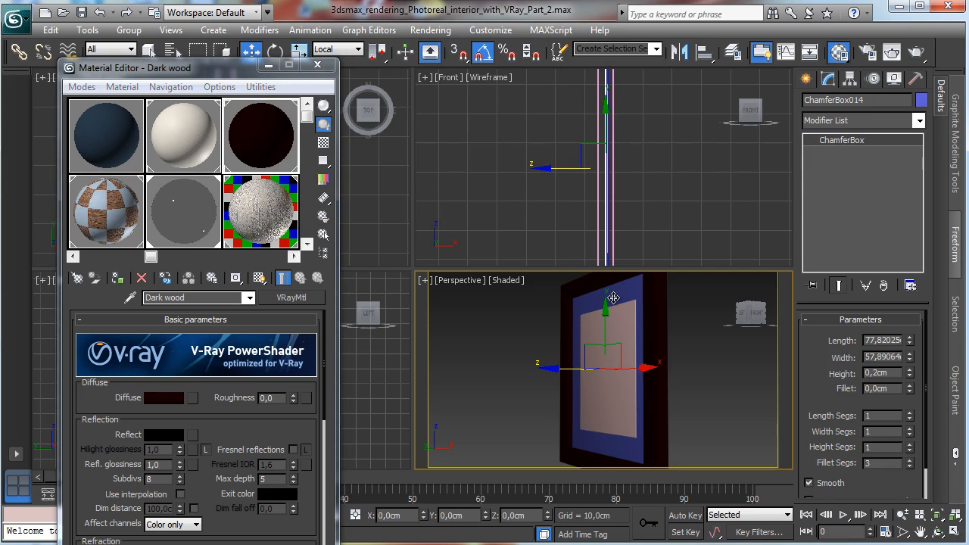
left_click(610, 258)
left_click(607, 261)
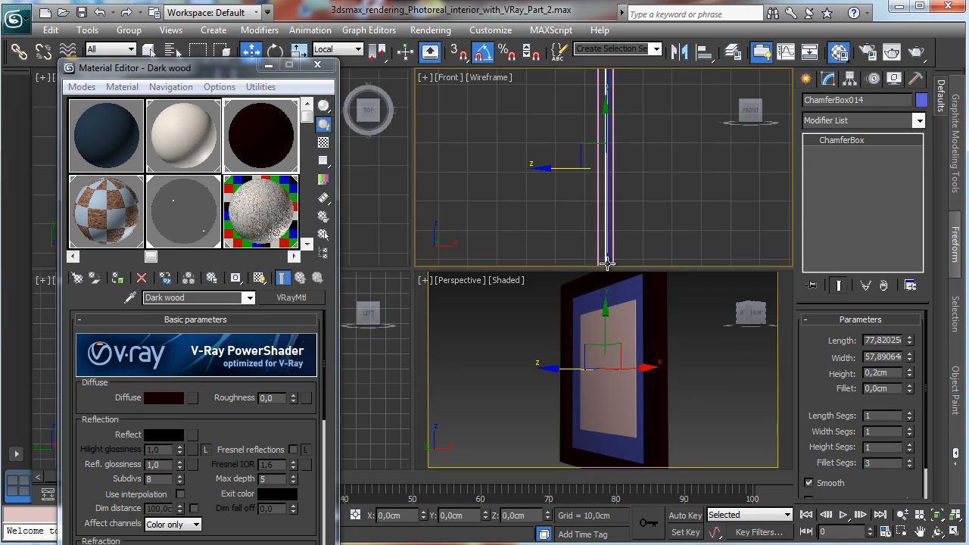
scroll(220, 163, "right", 2)
left_click(228, 152)
left_click(184, 296)
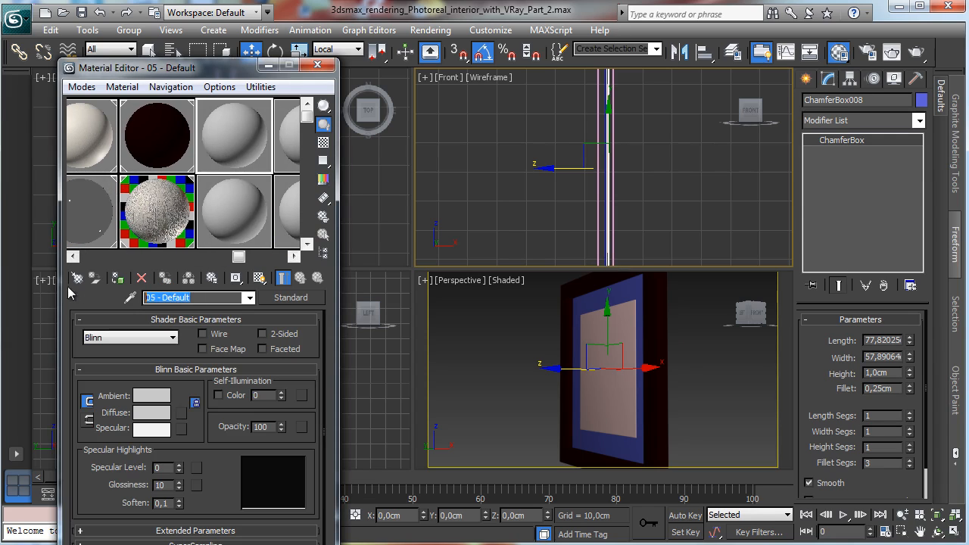
type("Neutral")
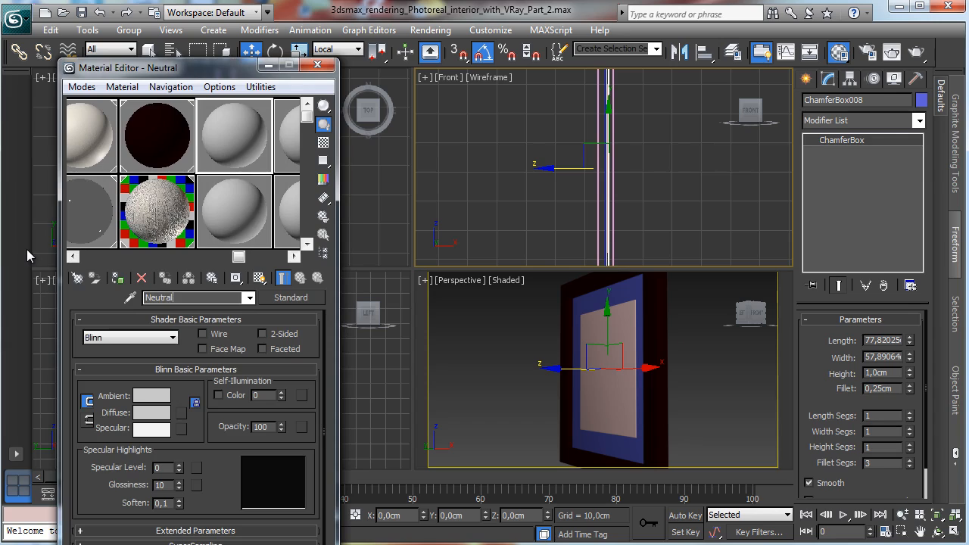
type(" whgite")
key("BackSpace")
key("BackSpace")
key("BackSpace")
key("BackSpace")
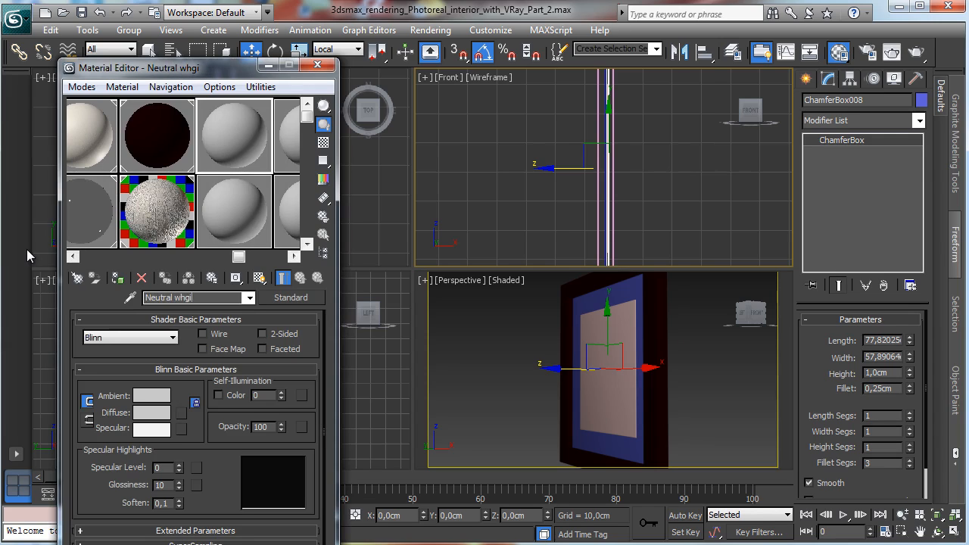
type("ite")
left_click(117, 277)
Step: Make Neutral white a VRayMtl with a pure white diffuse colour and roughness 0.4
left_click(290, 298)
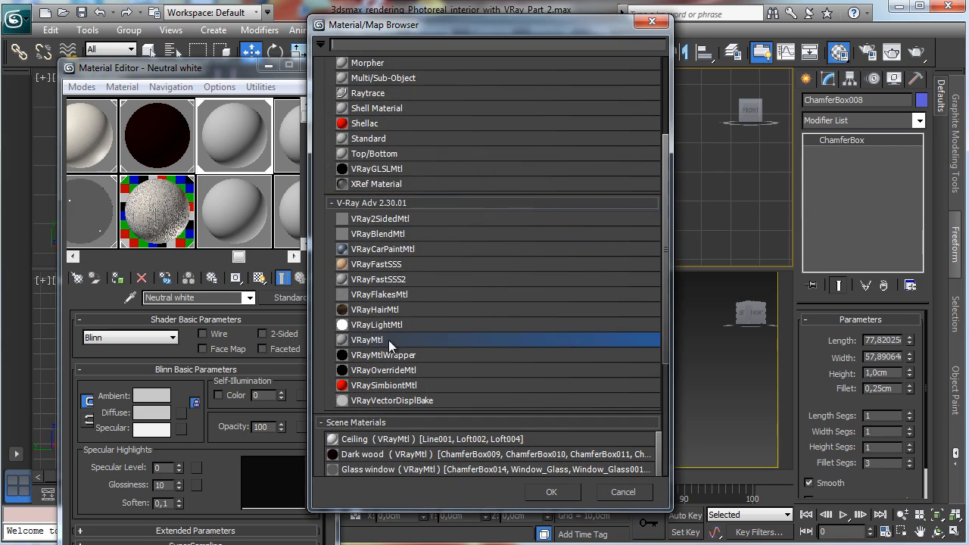
double_click(388, 340)
left_click(164, 397)
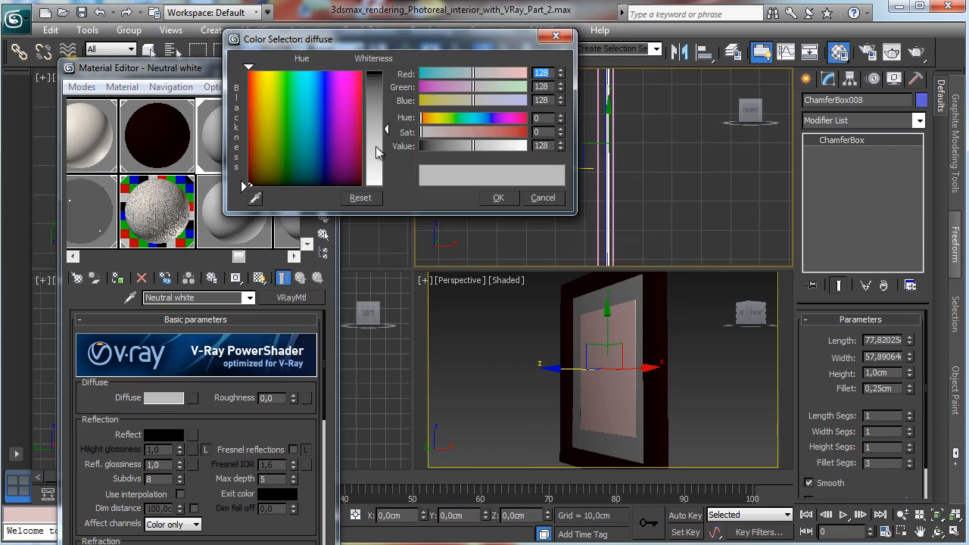
left_click_drag(378, 152, 378, 73)
left_click(498, 198)
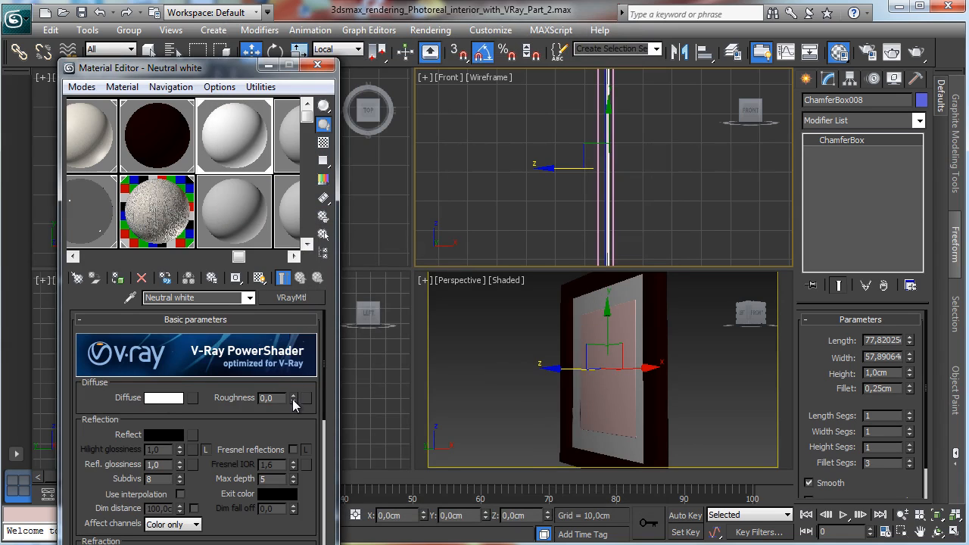
key("BackSpace")
type("4")
key("Return")
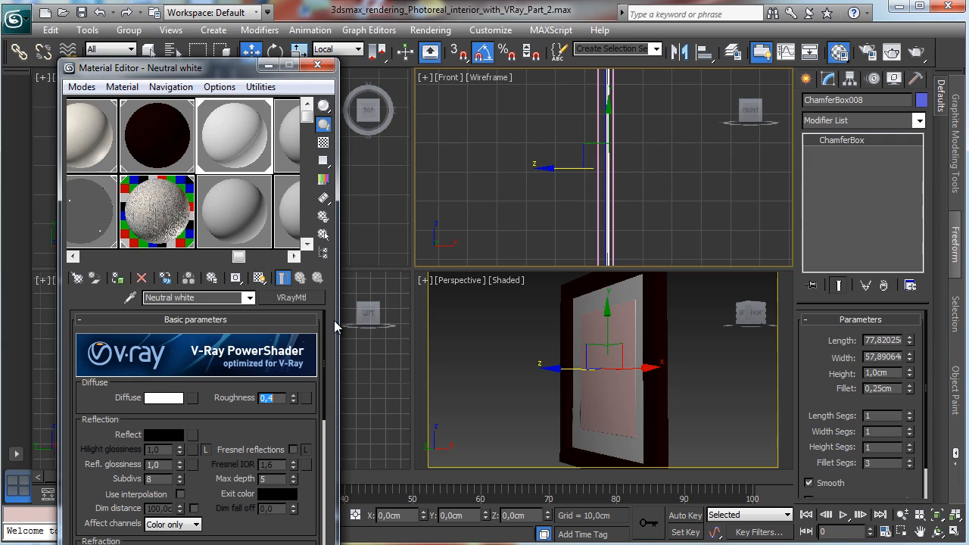
Step: Set the Neutral white reflection colour to a dark grey, RGB 23, 23, 23
left_click(173, 436)
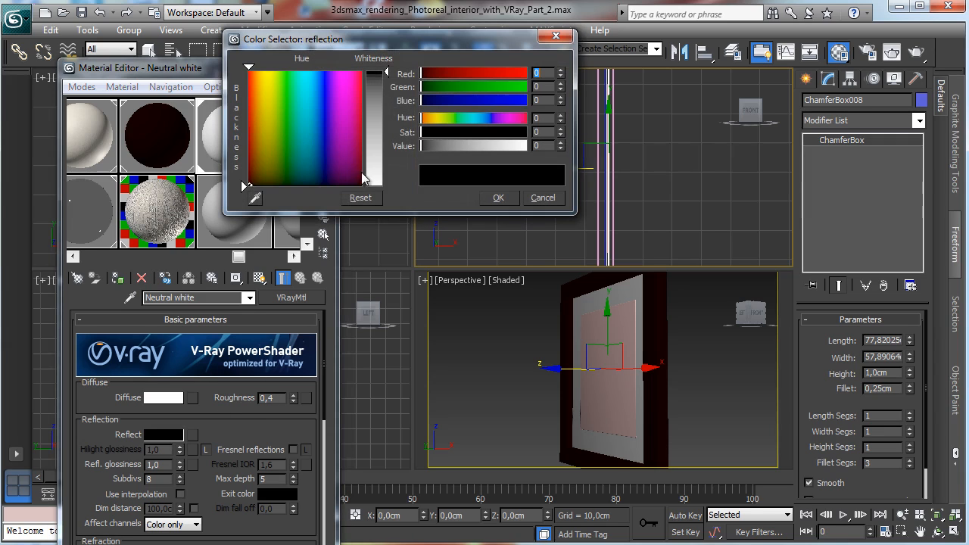
left_click(386, 80)
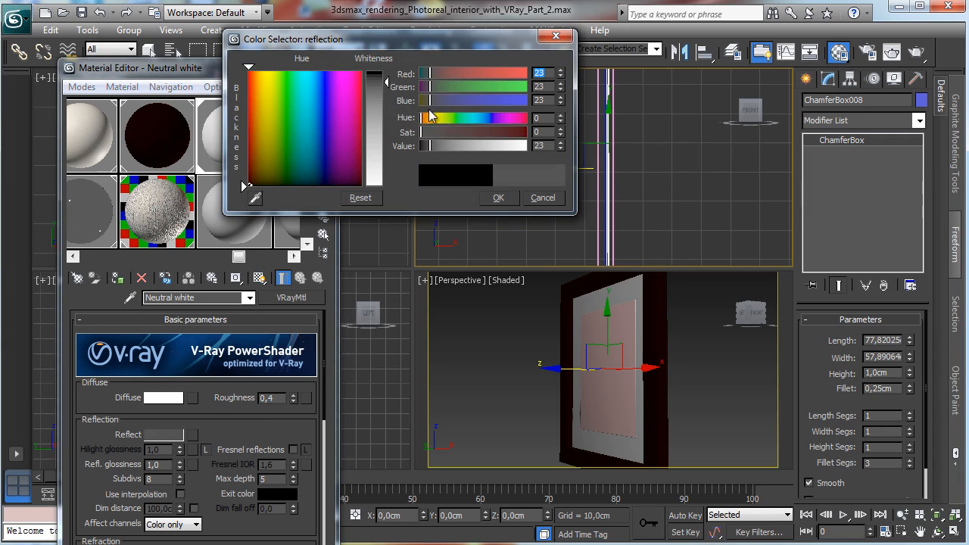
left_click(498, 197)
Step: Enable Fresnel reflections and set the reflection glossiness of Neutral white to 0.5
left_click(293, 449)
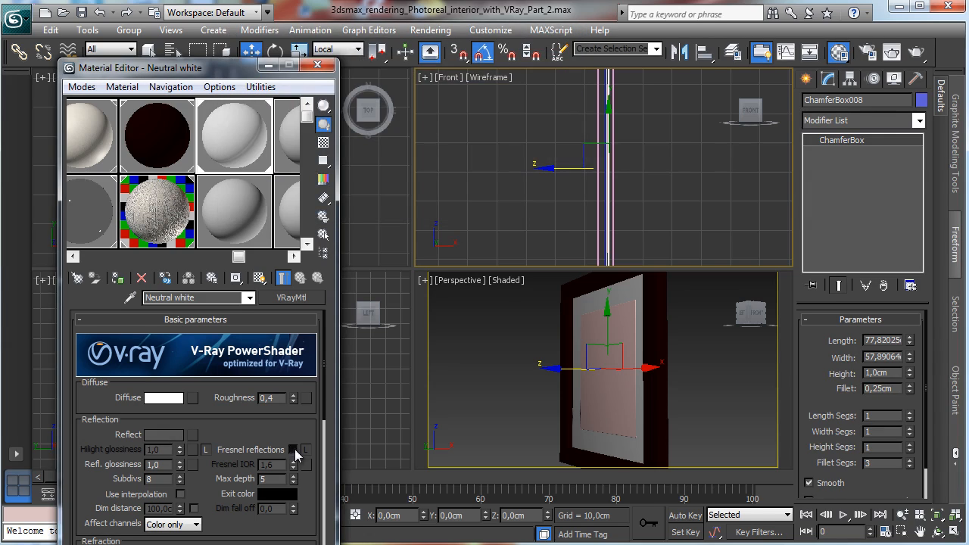
double_click(161, 465)
Step: Select the inner door panel and create a new VRayMtl material named Art 1 in a fresh sample slot
left_click(624, 316)
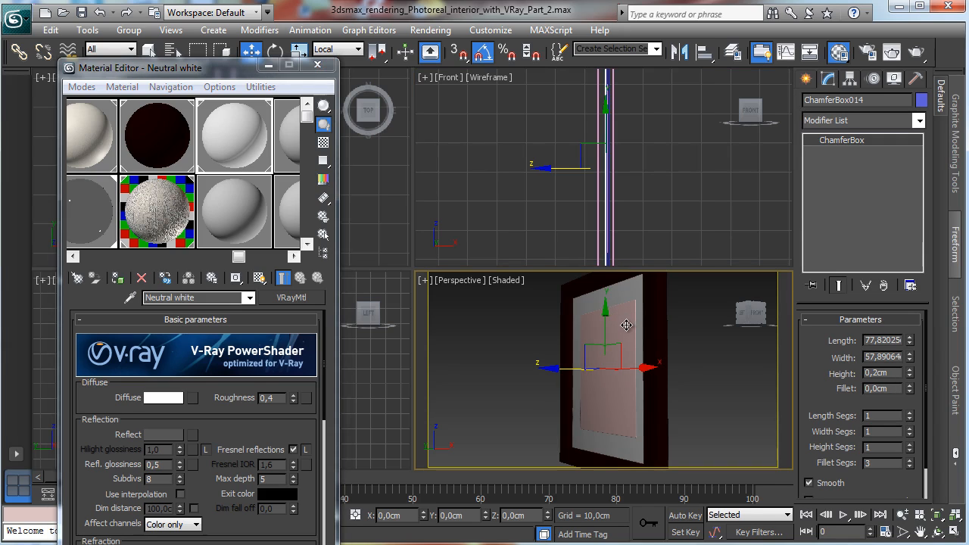
left_click(622, 326)
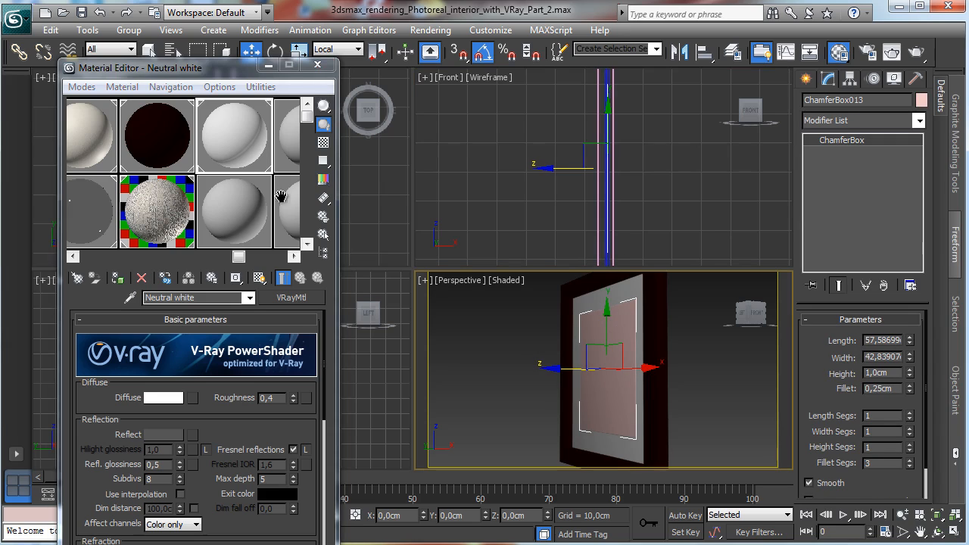
left_click(220, 231)
left_click(197, 297)
type("A")
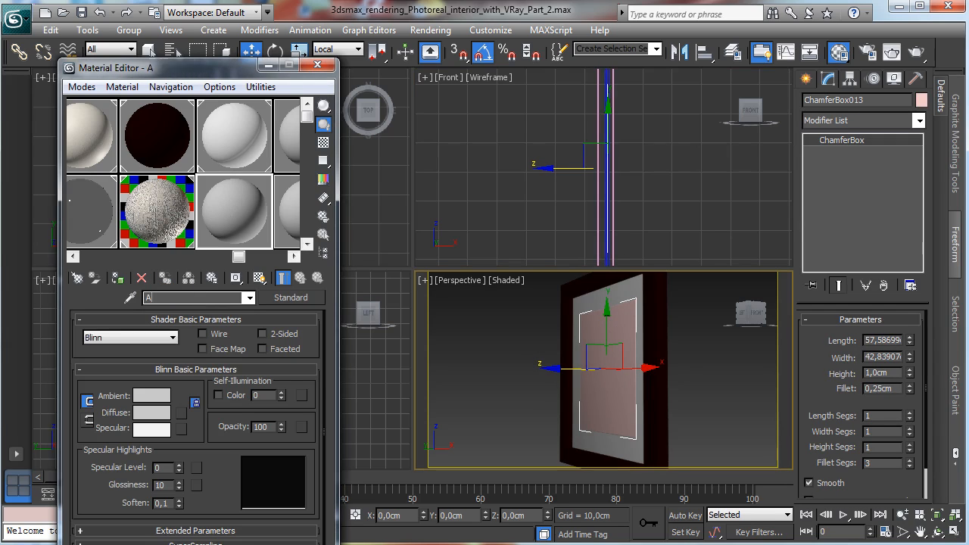
type("rt 1")
left_click(290, 298)
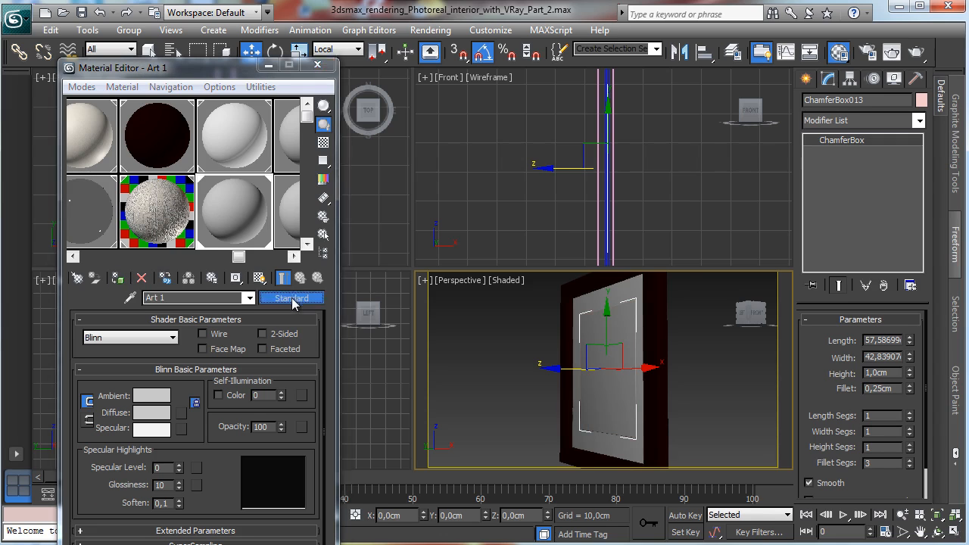
double_click(386, 341)
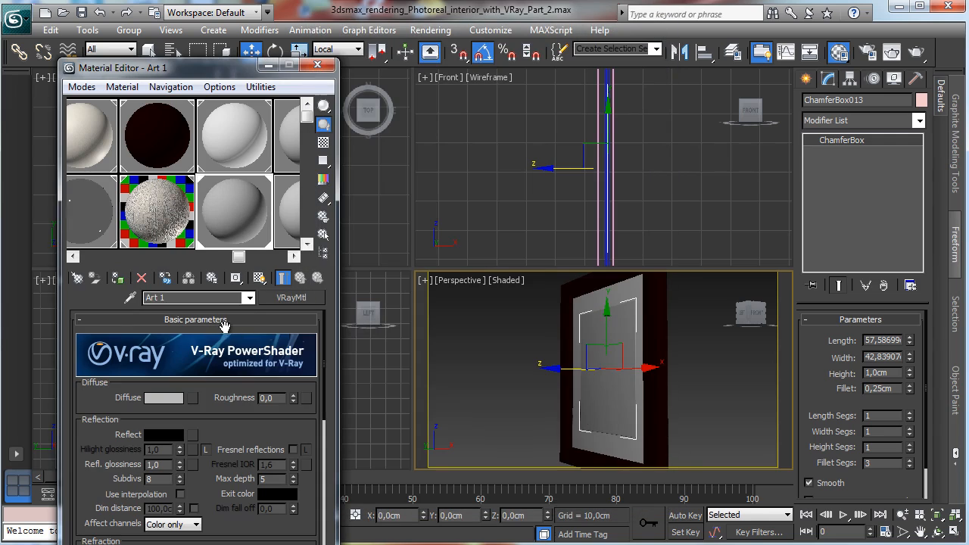
Step: Load the Earth2.jpg bitmap from the Space maps folder as Art 1's diffuse map and show it in the viewport
left_click(191, 397)
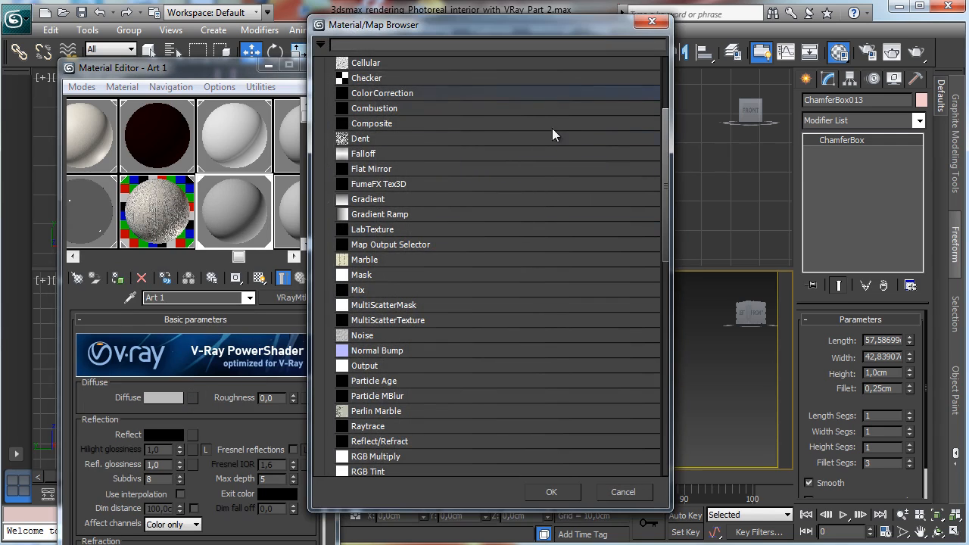
scroll(663, 129, "up", 3)
double_click(363, 173)
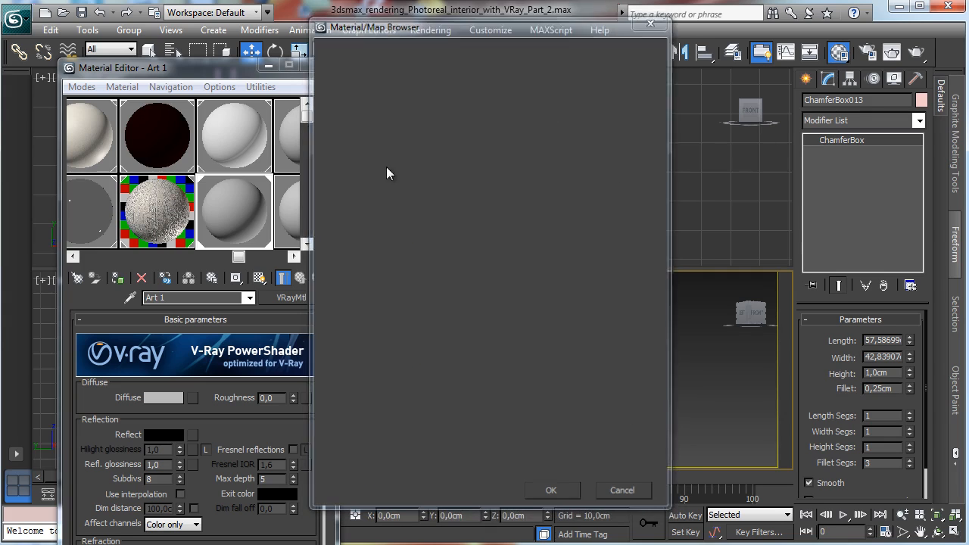
left_click(253, 59)
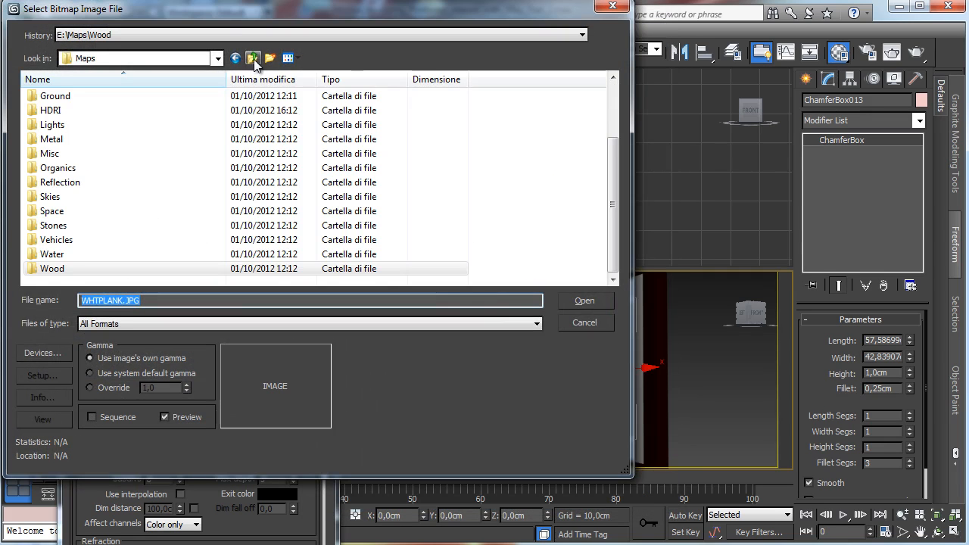
double_click(52, 211)
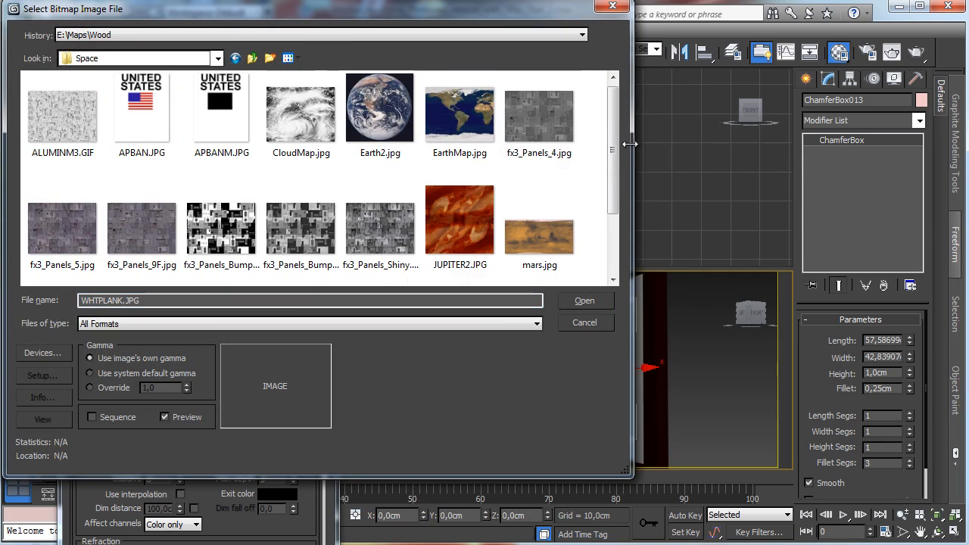
left_click_drag(619, 131, 613, 195)
left_click(380, 114)
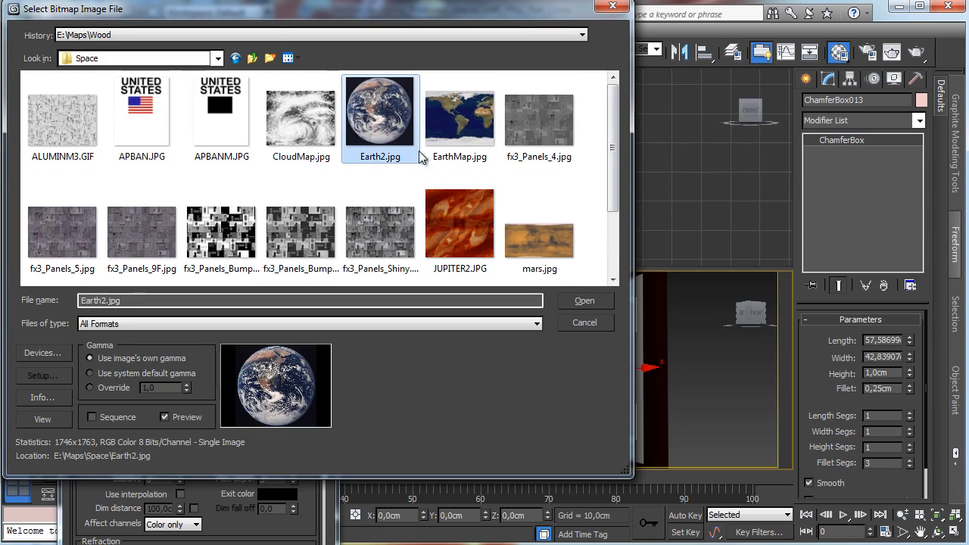
left_click(568, 300)
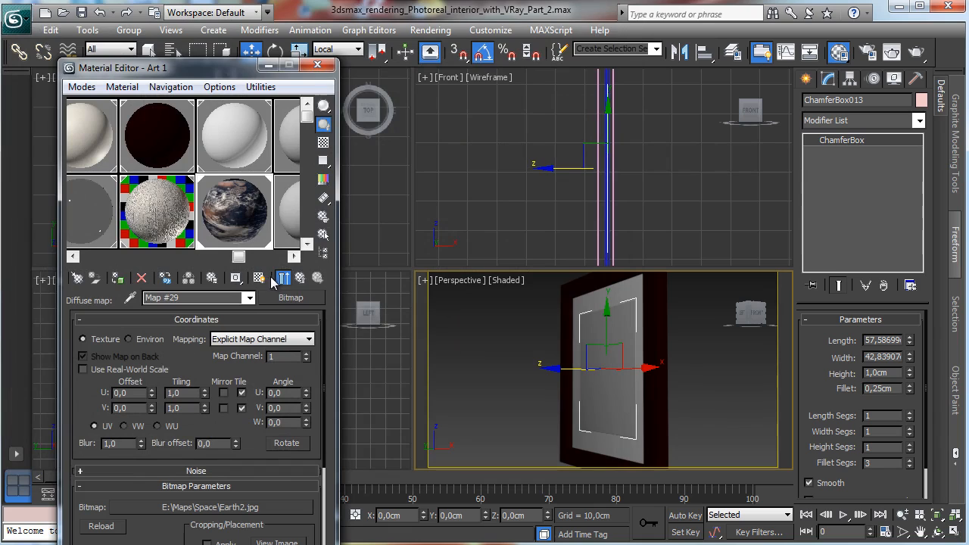
left_click(259, 279)
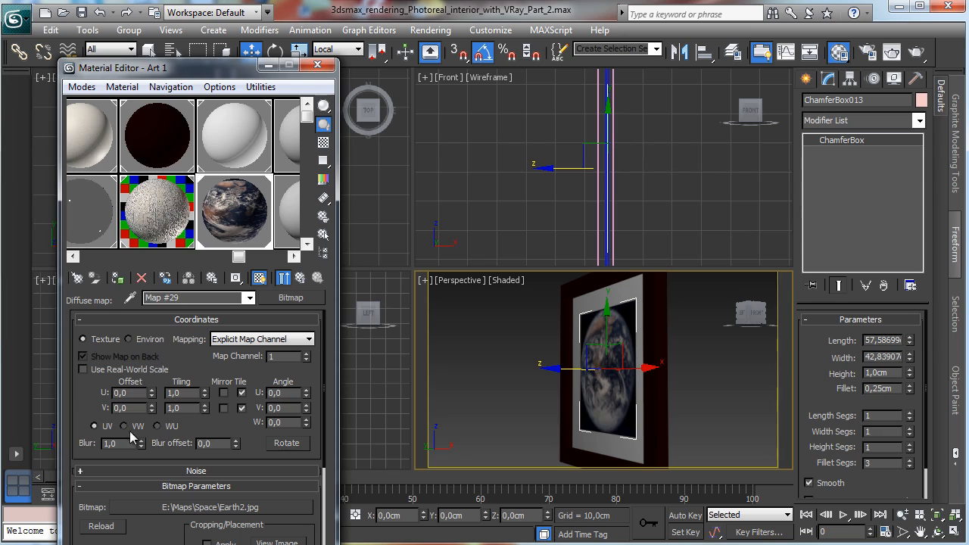
Step: Select all parts of the framed picture and group them under the name Art_1
left_click(317, 65)
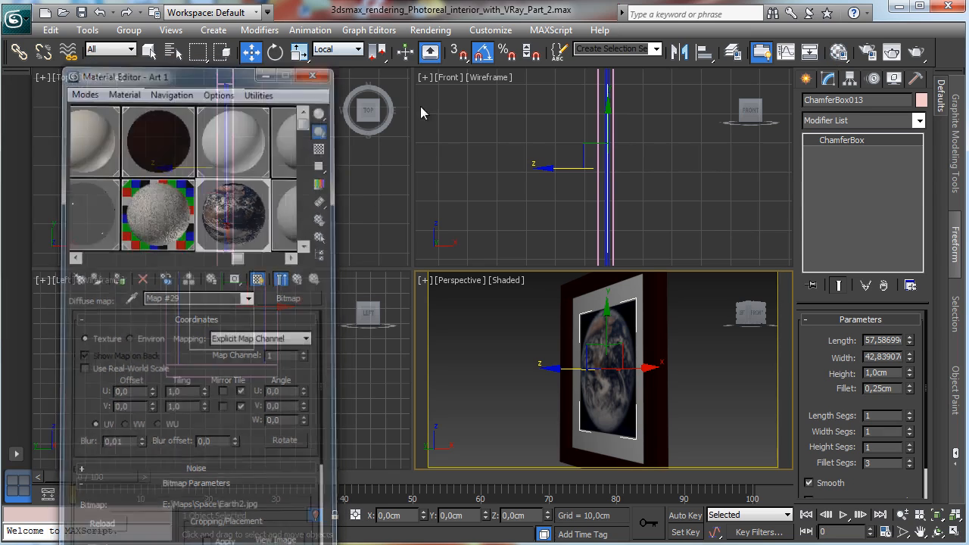
left_click_drag(311, 405, 77, 133)
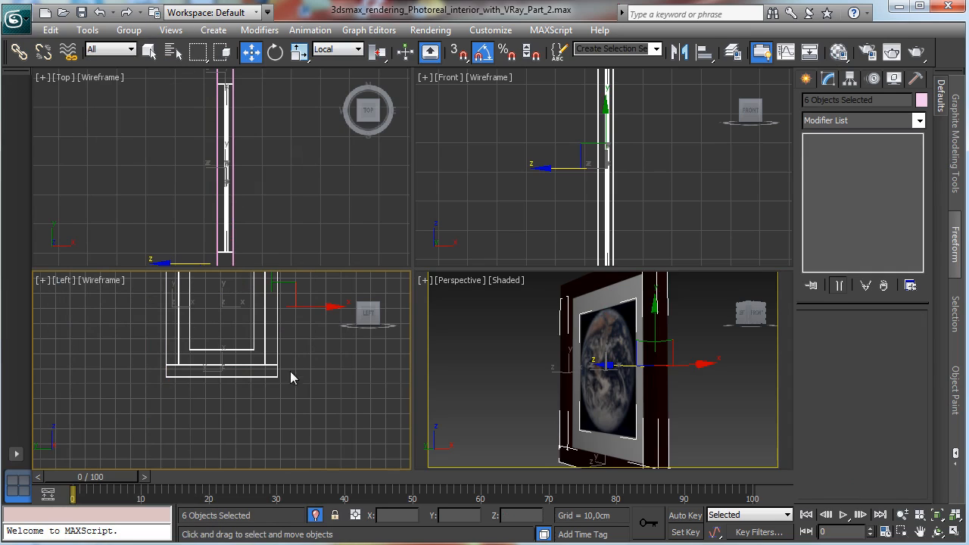
left_click(936, 514)
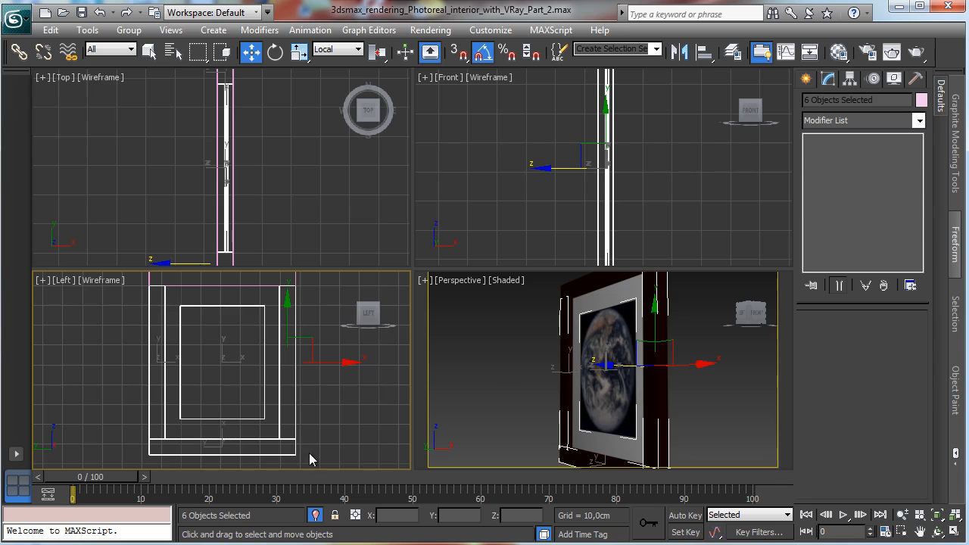
left_click(226, 151, "ctrl")
left_click(129, 30)
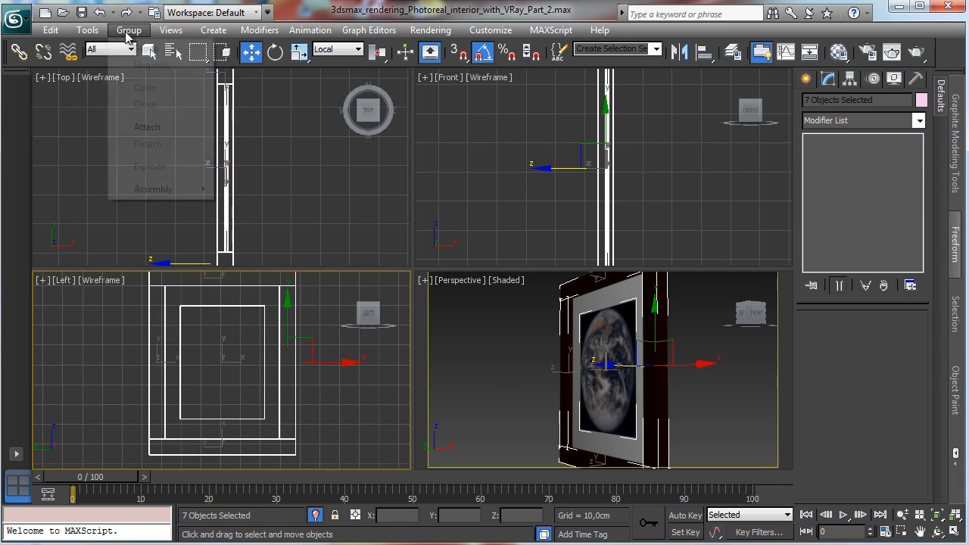
left_click(144, 45)
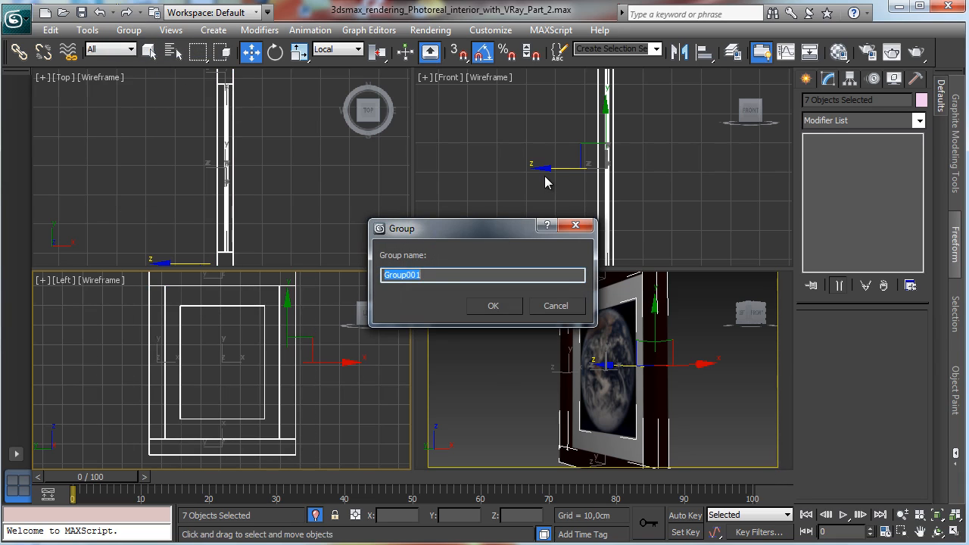
type("Art_1")
key("Return")
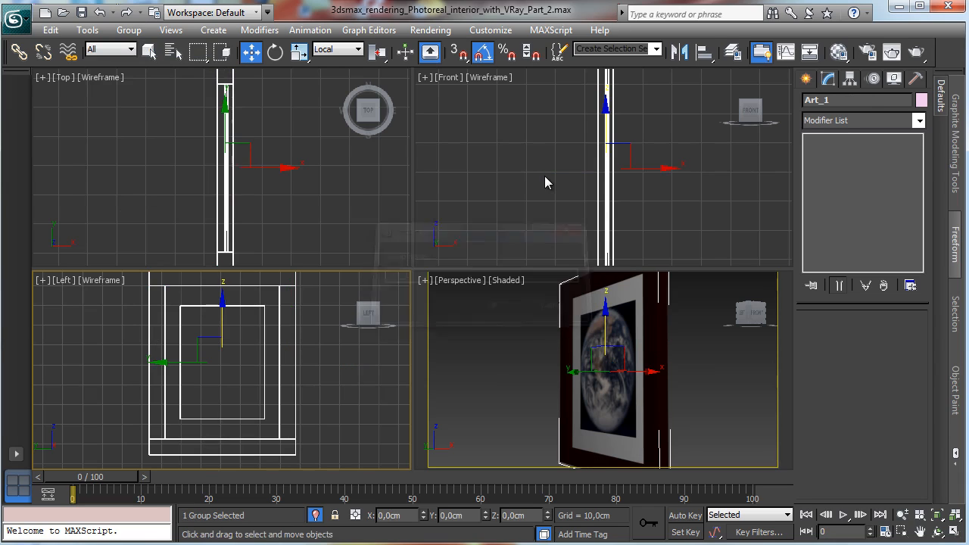
Step: Exit isolation and move the Art_1 group onto the room wall beside the doorway in the top view
left_click(315, 515)
left_click(935, 514)
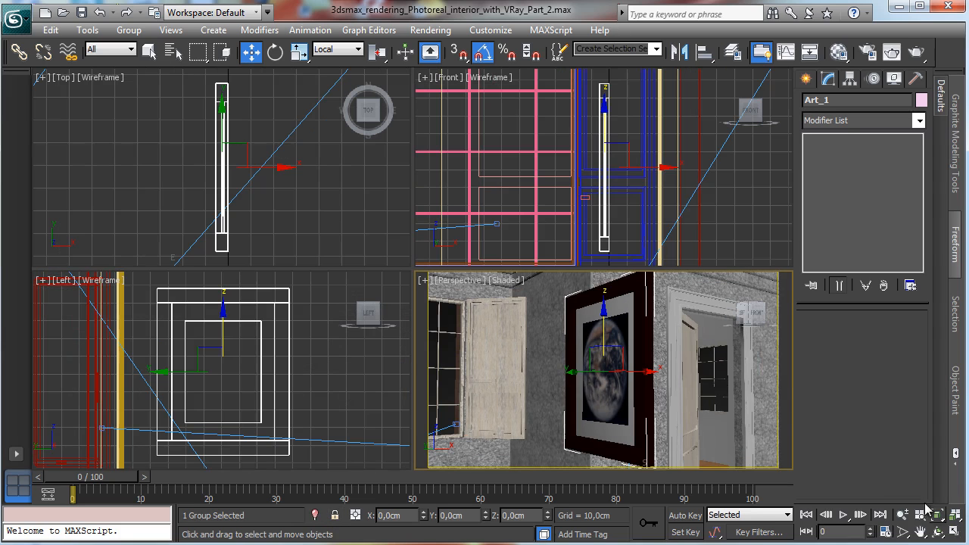
right_click(322, 269)
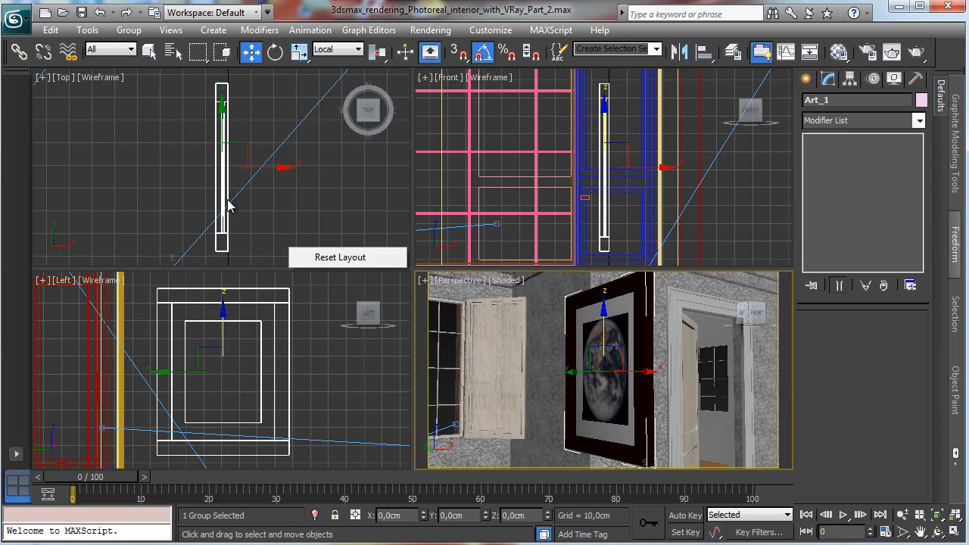
left_click(270, 168)
left_click(226, 153)
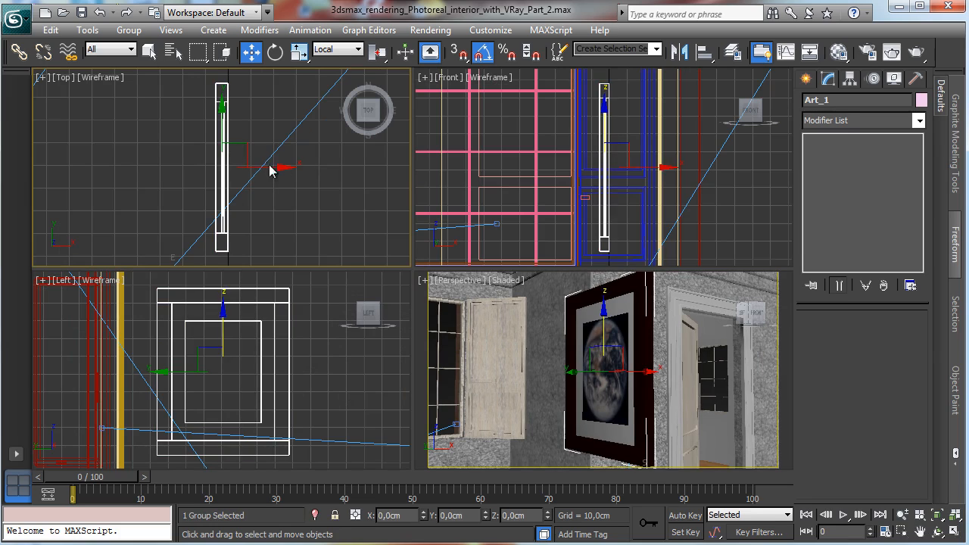
left_click_drag(272, 171, 564, 187)
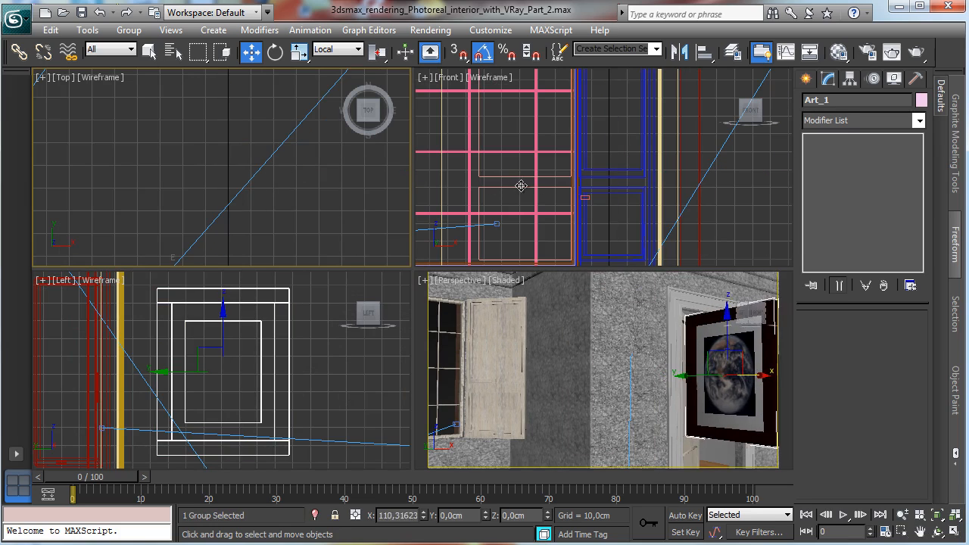
left_click(936, 515)
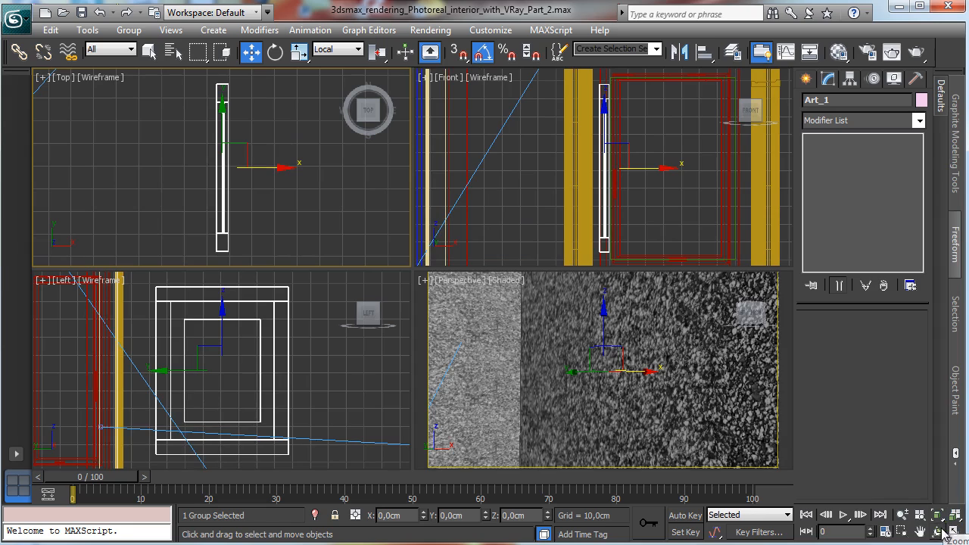
left_click(902, 515)
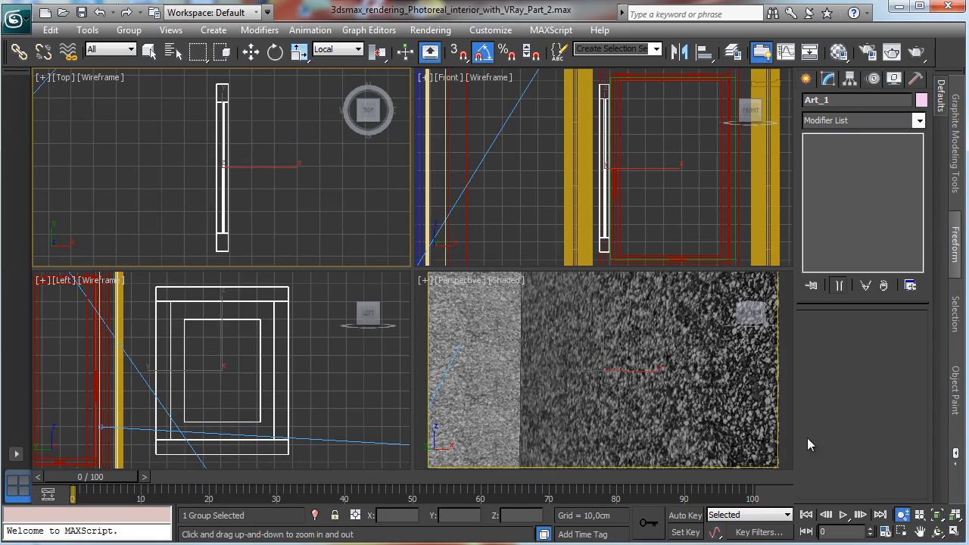
left_click_drag(302, 199, 314, 174)
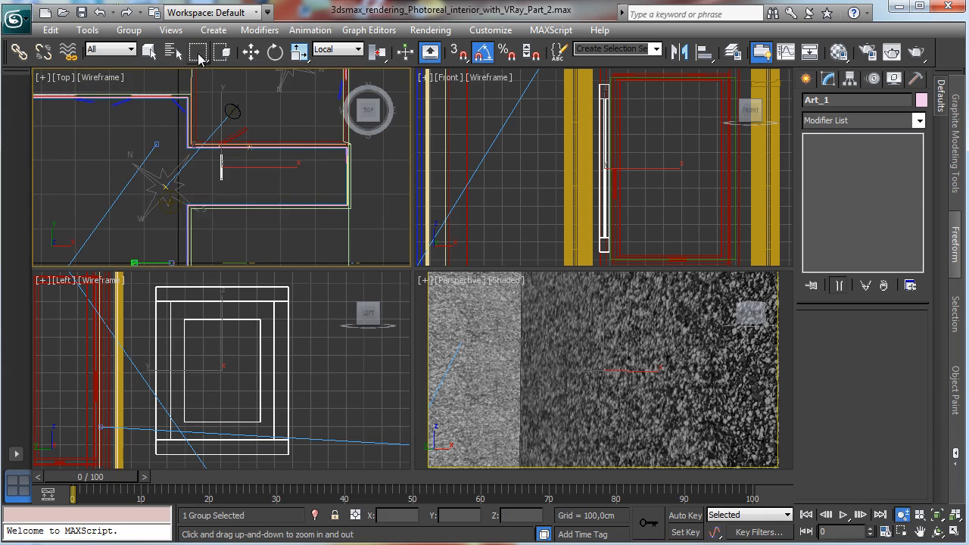
left_click(250, 51)
left_click_drag(256, 164, 207, 212)
Step: Switch the perspective viewport to the VRayPhysicalCamera001 view and raise the Art_1 group higher on the wall
left_click(465, 293)
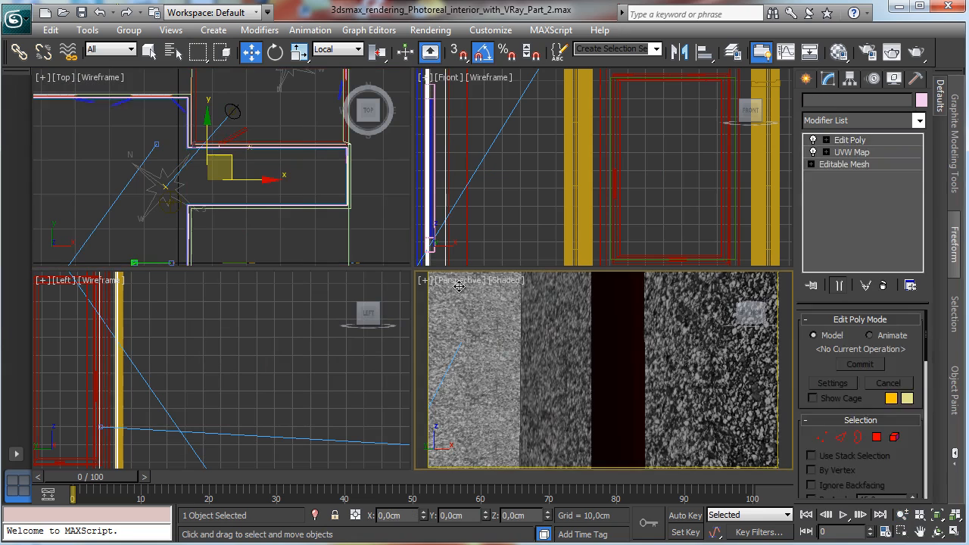
left_click(454, 280)
mouse_move(573, 305)
left_click(719, 297)
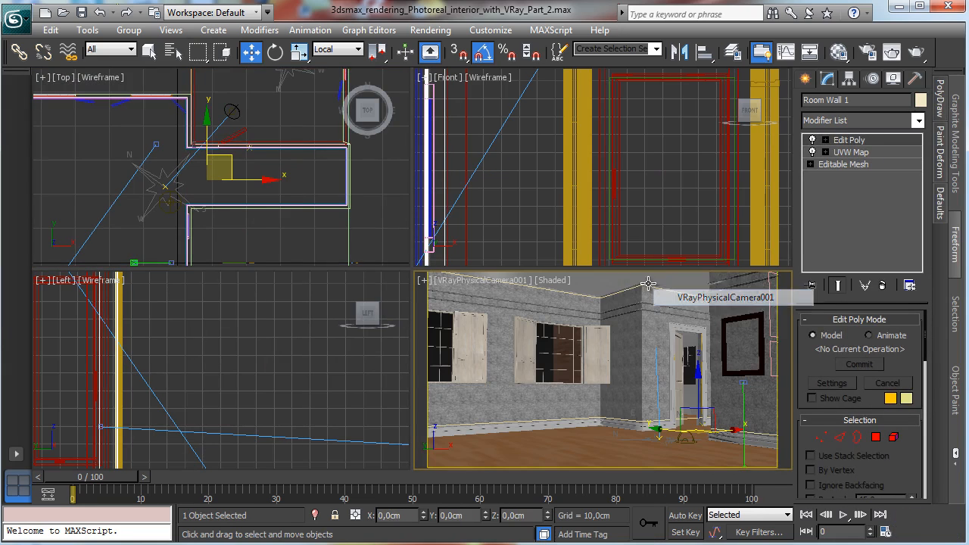
left_click(186, 225)
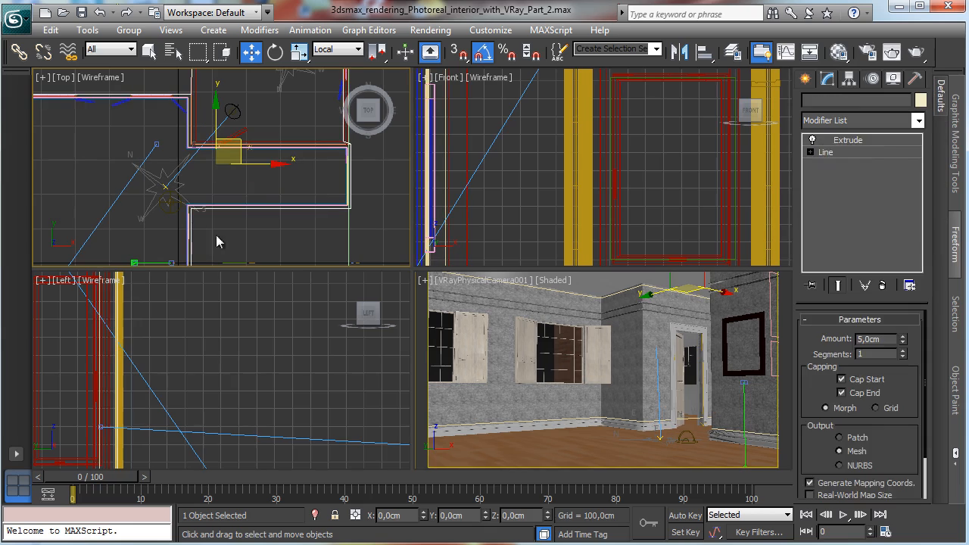
left_click(726, 322)
left_click_drag(726, 323, 726, 304)
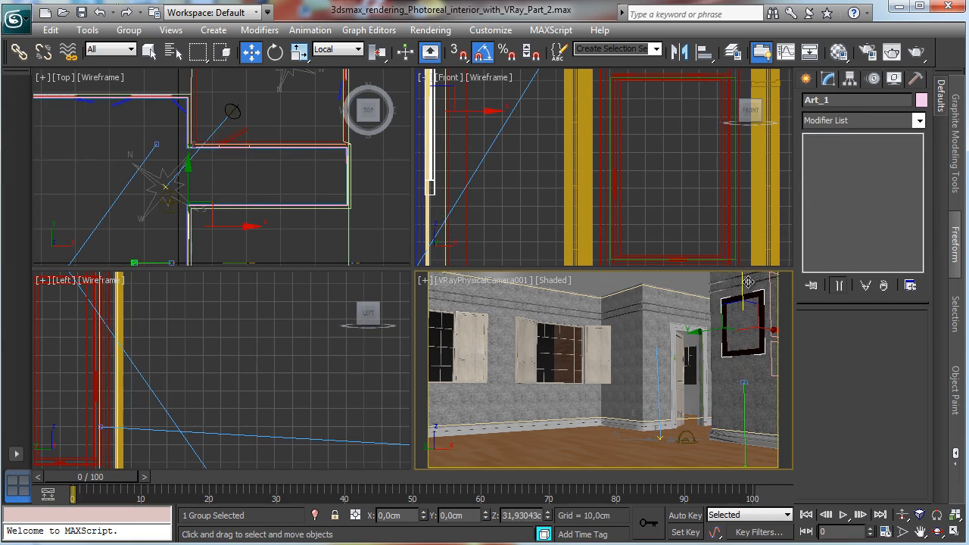
Step: Nudge the Art_1 group slightly in the top view so it sits flush against the wall
right_click(287, 220)
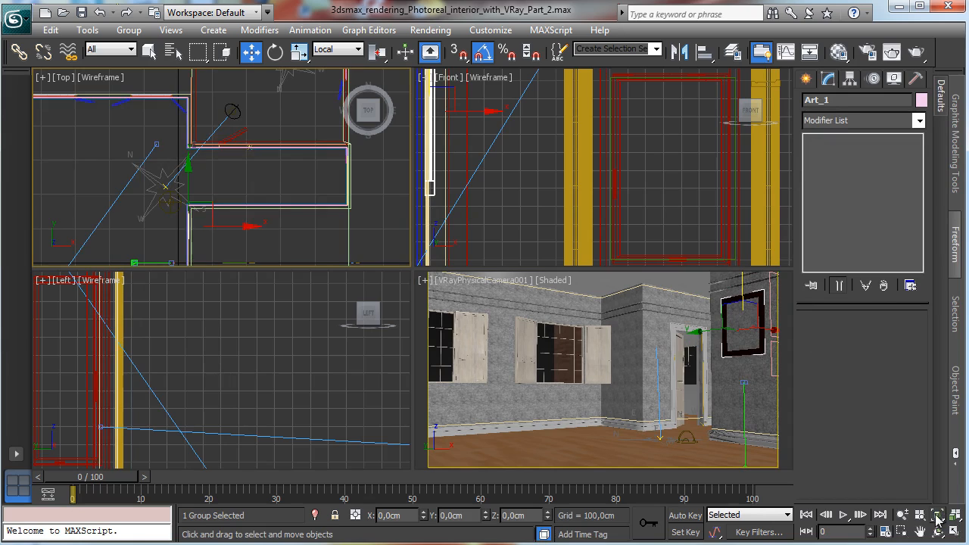
left_click(936, 515)
mouse_move(261, 172)
left_mouse_down()
mouse_move(249, 177)
mouse_move(258, 175)
left_mouse_up()
right_click(530, 221)
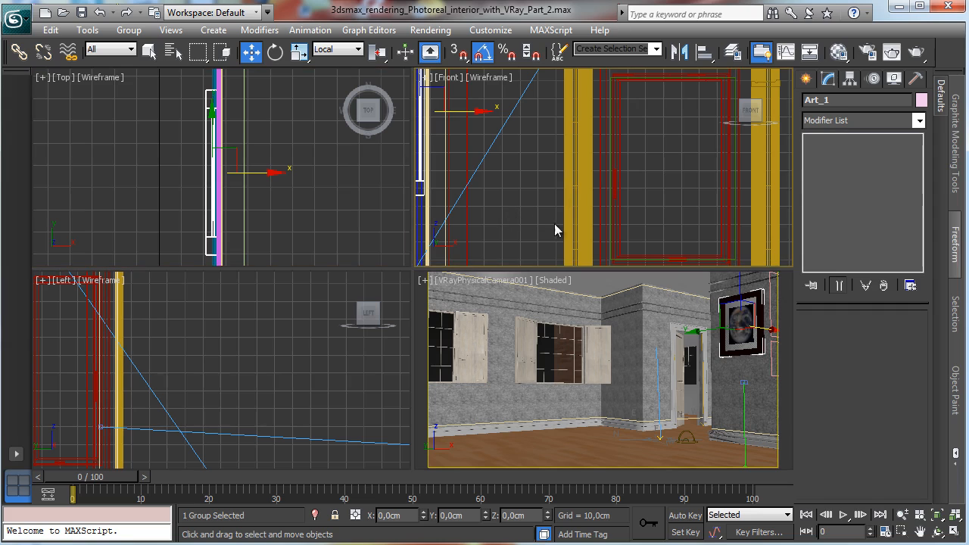
left_click(936, 514)
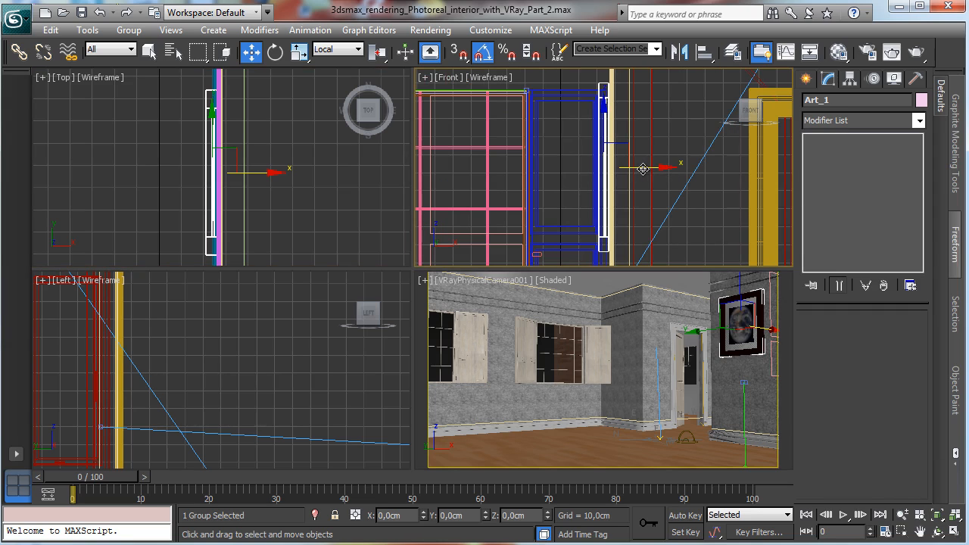
Step: Switch the camera viewport to a perspective view, zoom in on Art_1 and nudge the group flush against the wall
left_click_drag(642, 168, 644, 168)
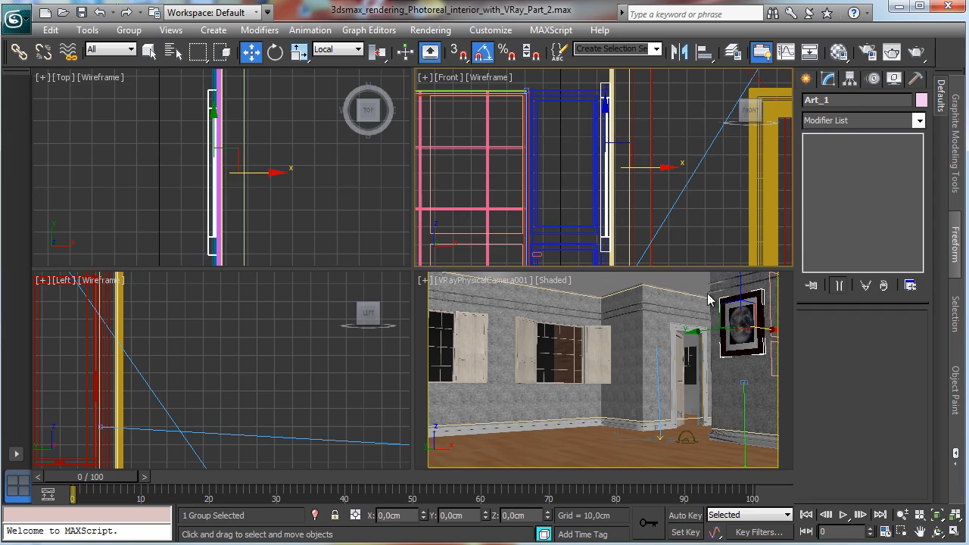
right_click(708, 299)
left_click(458, 280)
left_click(500, 336)
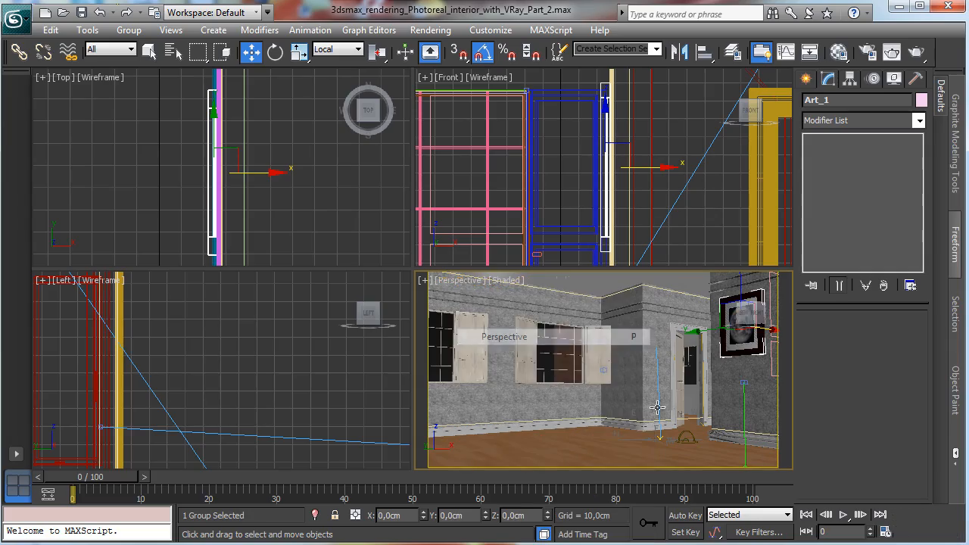
key("z")
key("alt+w")
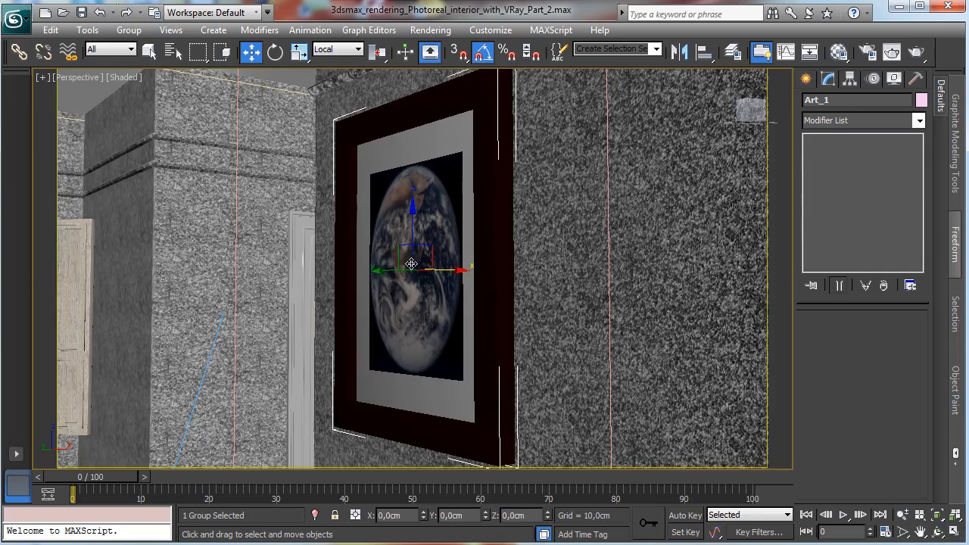
key("ctrl+r")
left_click_drag(411, 263, 313, 96)
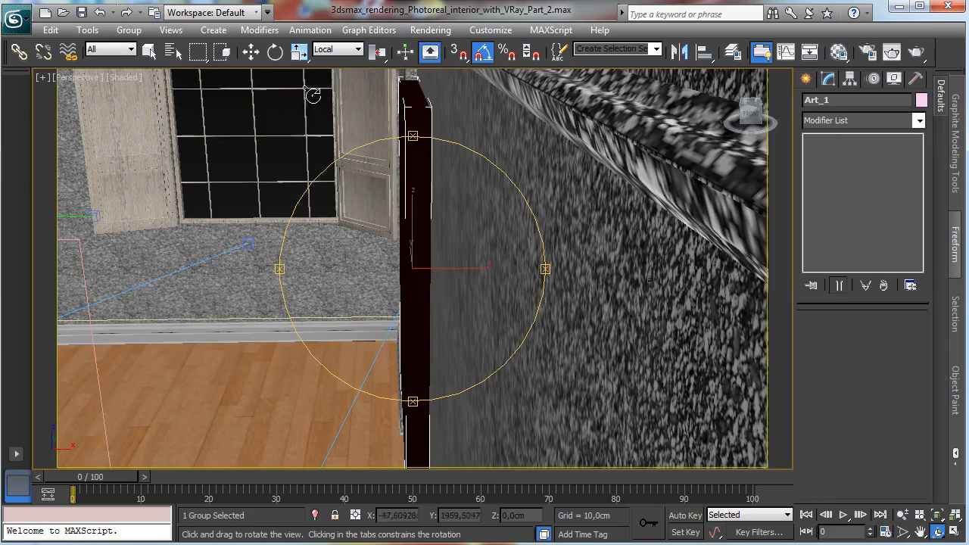
left_click(250, 51)
left_click_drag(465, 269, 467, 268)
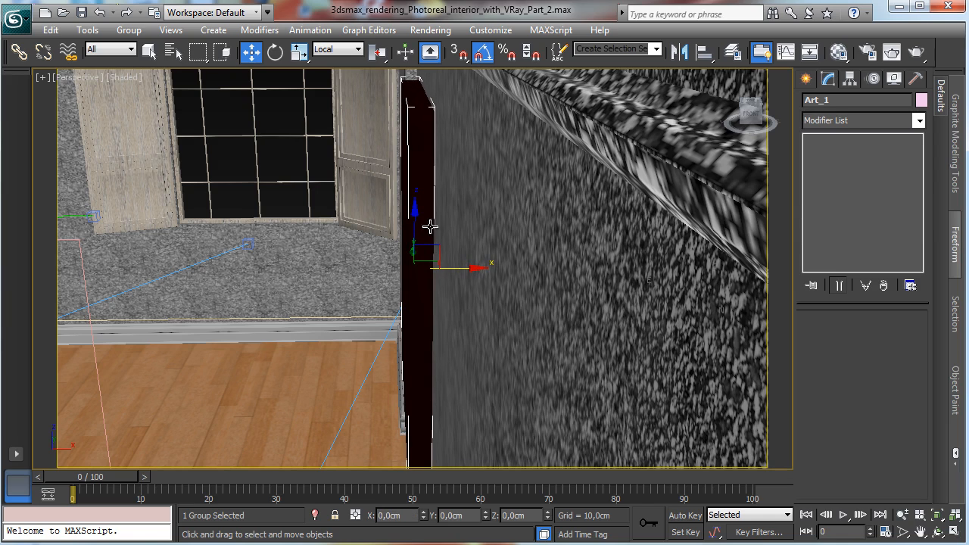
Step: Return the viewport to the VRayPhysicalCamera001 view and lower the Art_1 group slightly on the wall
left_click(90, 78)
mouse_move(138, 95)
left_click(333, 93)
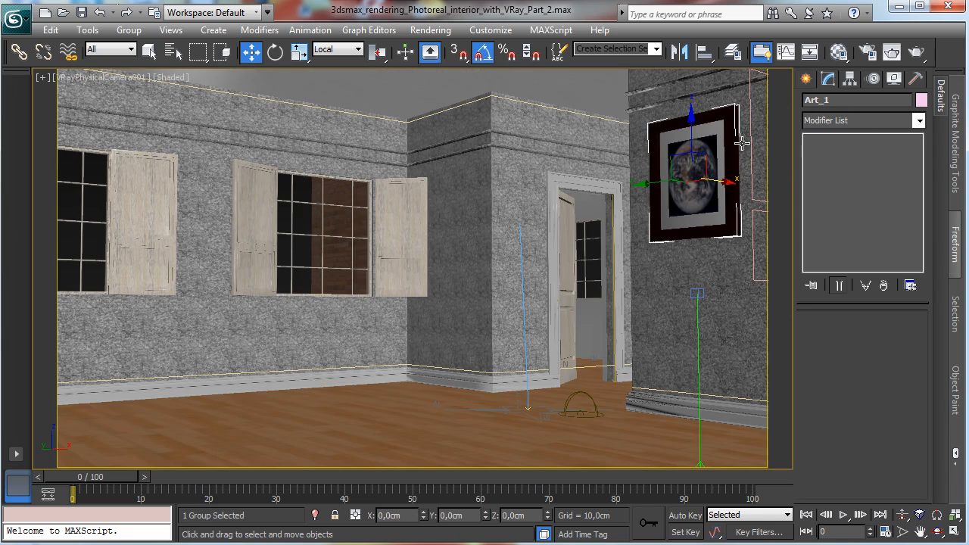
left_click_drag(685, 131, 687, 136)
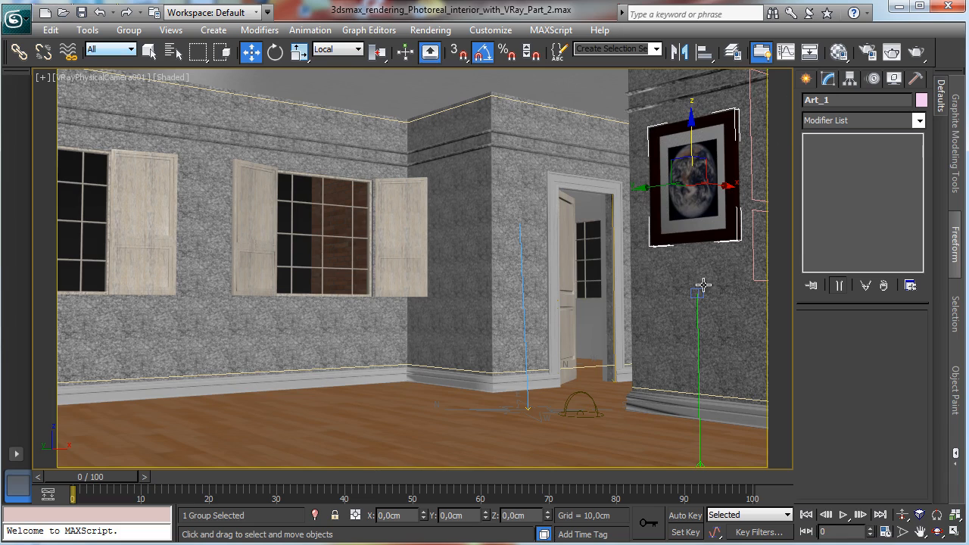
Step: Open the V-Ray frame buffer and Render Setup, review the V-Ray and Common settings, and render the camera view
left_click(541, 540)
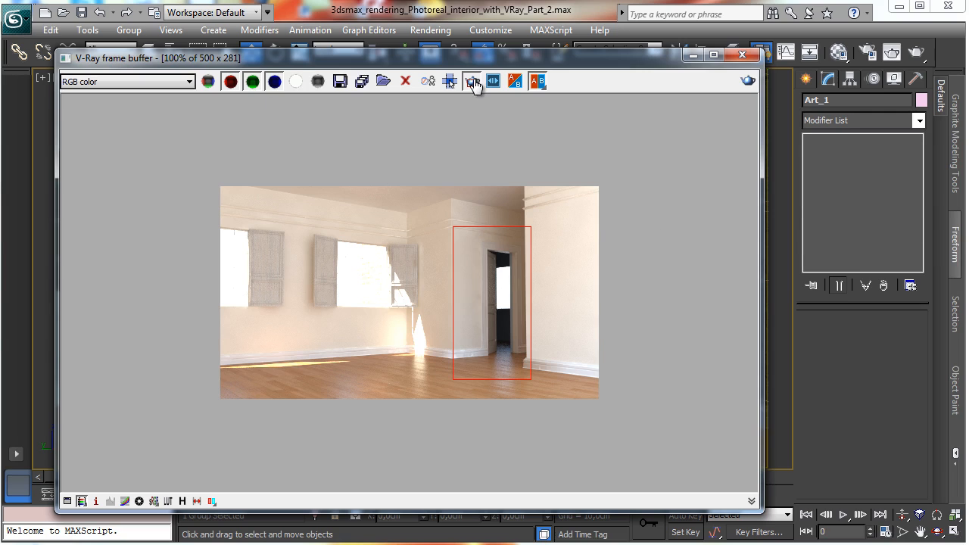
left_click(471, 81)
left_click(866, 53)
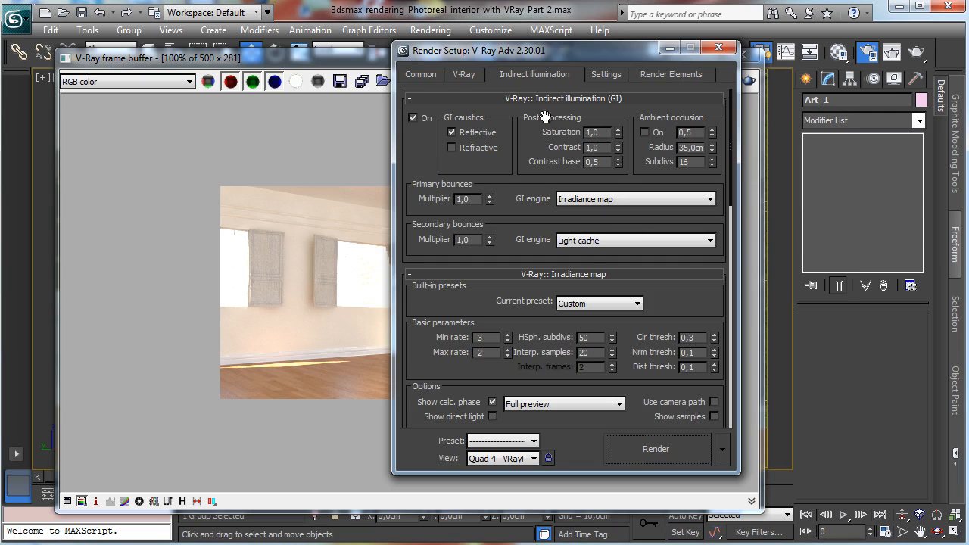
left_click(464, 74)
left_click(421, 74)
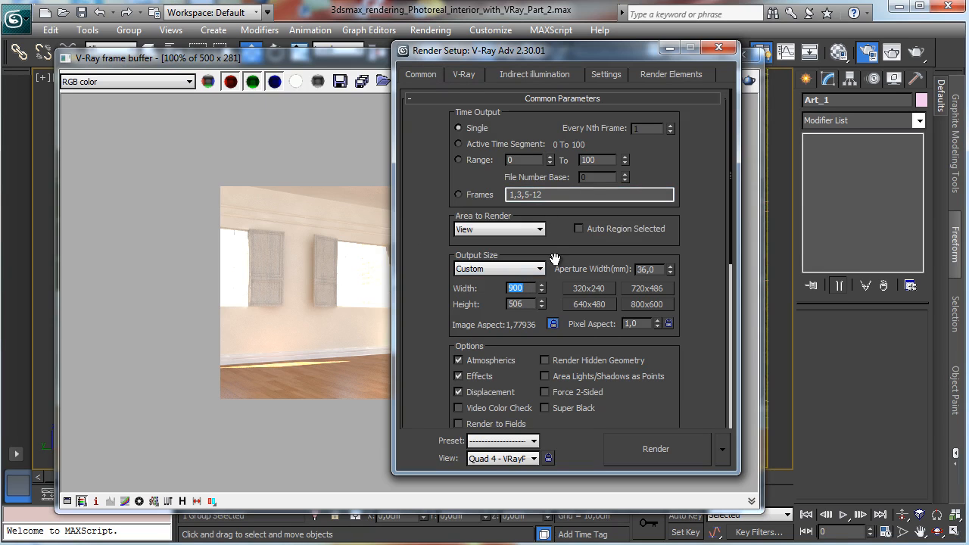
left_click(640, 448)
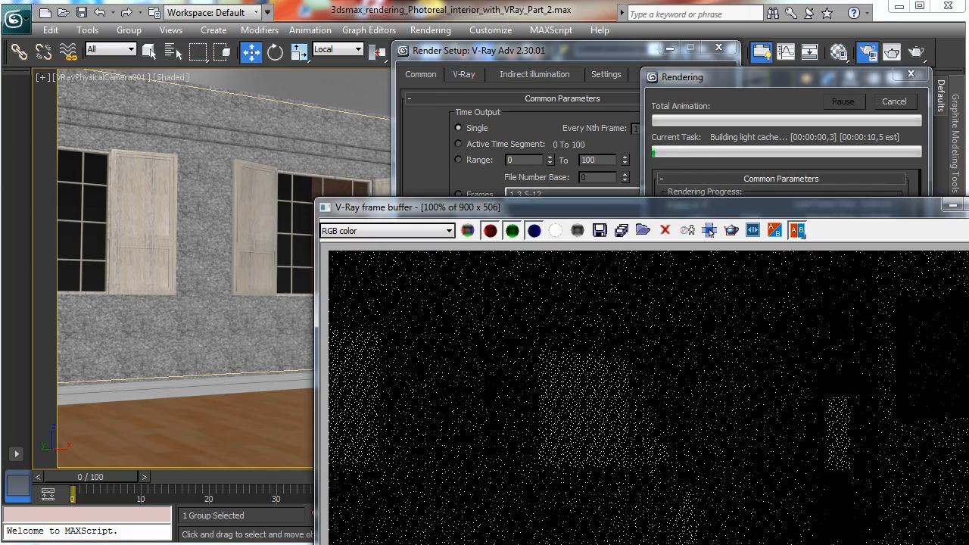